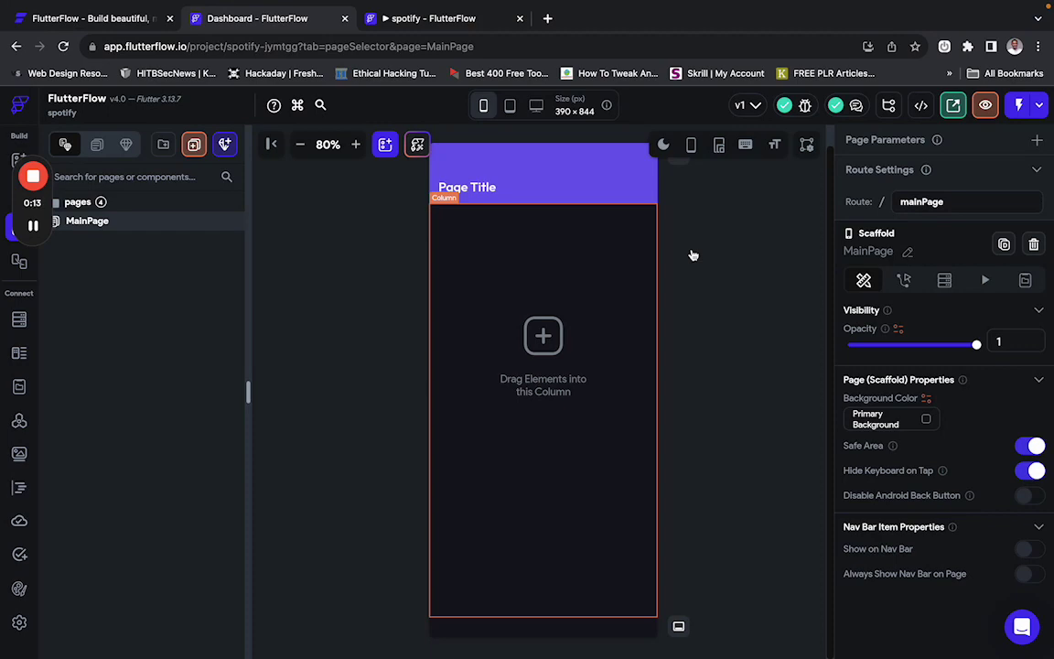
Switch to the Spotify mobile UI design in Figma and look over its Home and Artist pages before returning to FlutterFlow.
{"action": "key", "text": "super+Tab"}
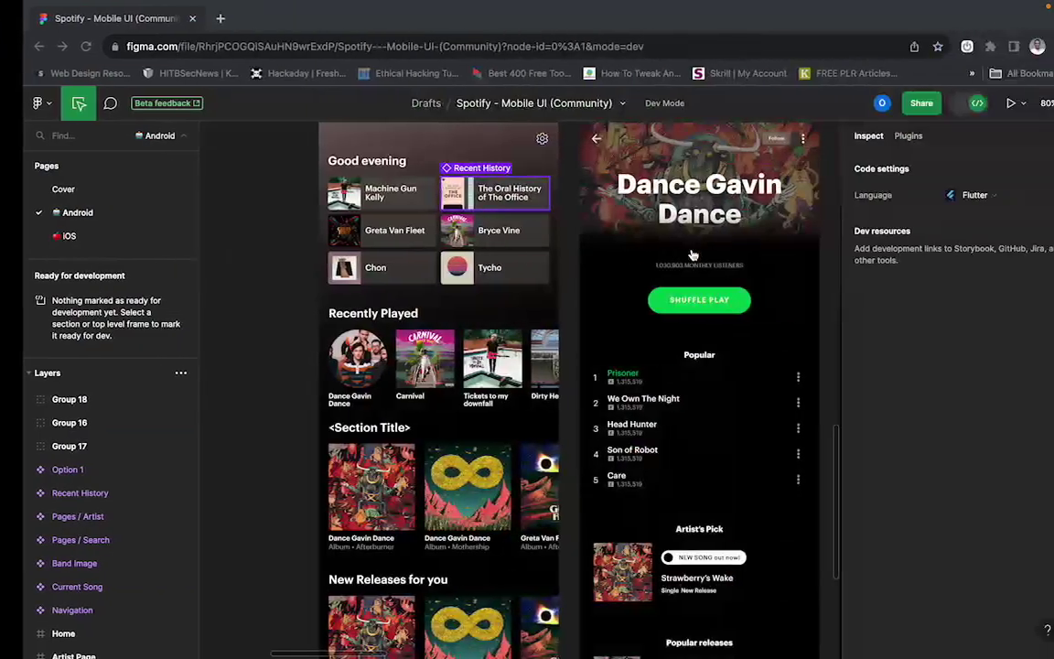
{"action": "scroll", "coordinate": [480, 435], "scroll_direction": "down", "scroll_amount": 5}
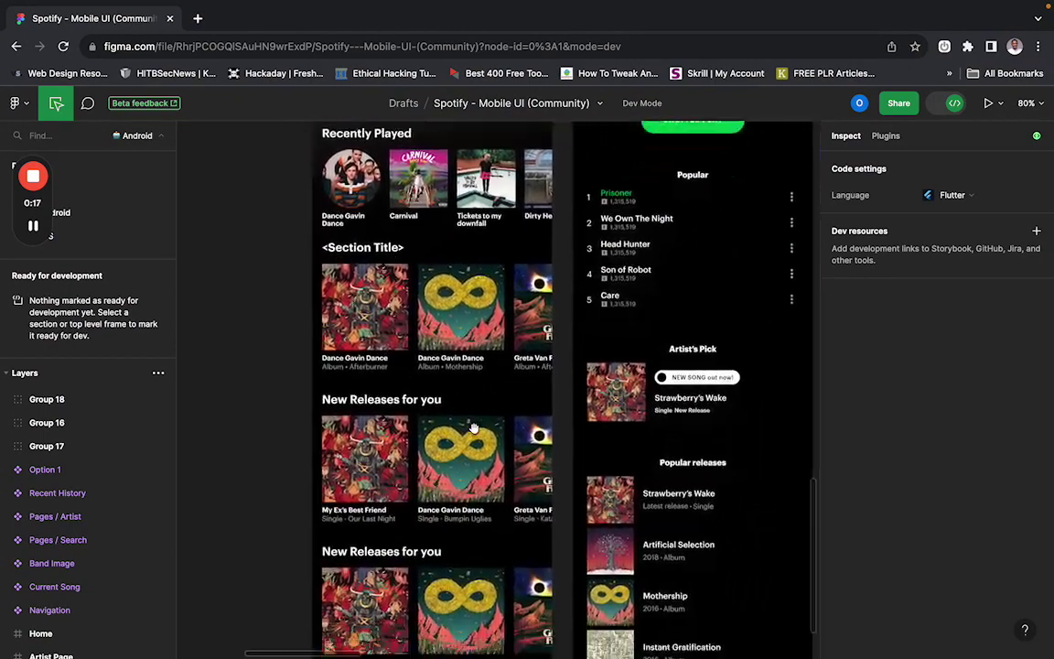
{"action": "scroll", "coordinate": [474, 428], "scroll_direction": "up", "scroll_amount": 5}
{"action": "scroll", "coordinate": [474, 428], "scroll_direction": "up", "scroll_amount": 3}
{"action": "scroll", "coordinate": [474, 428], "scroll_direction": "left", "scroll_amount": 1}
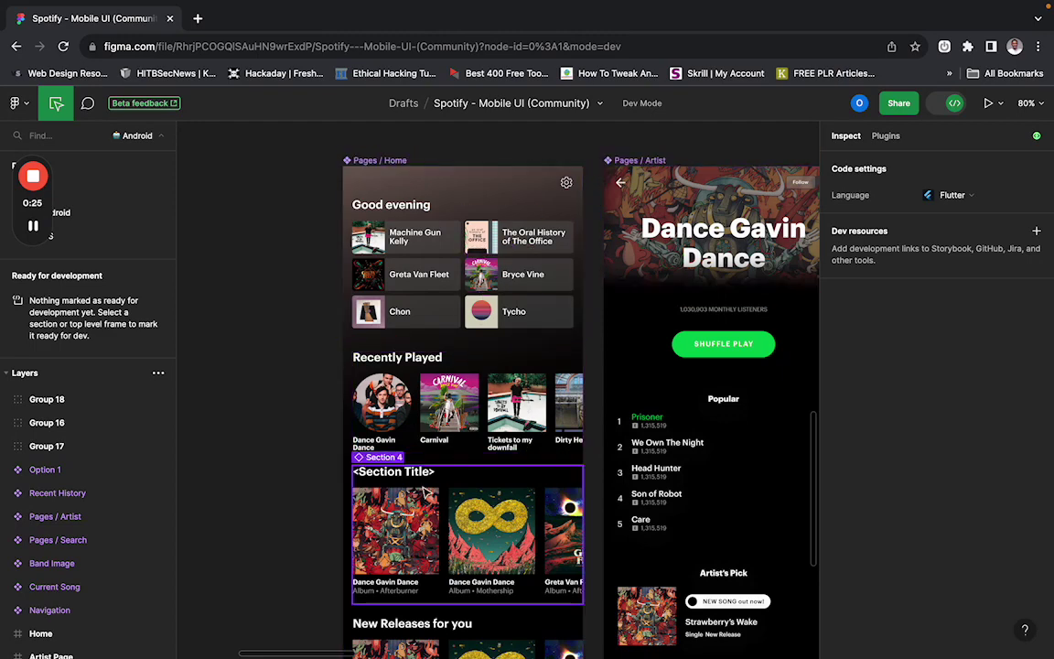
{"action": "scroll", "coordinate": [419, 483], "scroll_direction": "down", "scroll_amount": 3}
{"action": "scroll", "coordinate": [421, 484], "scroll_direction": "up", "scroll_amount": 5}
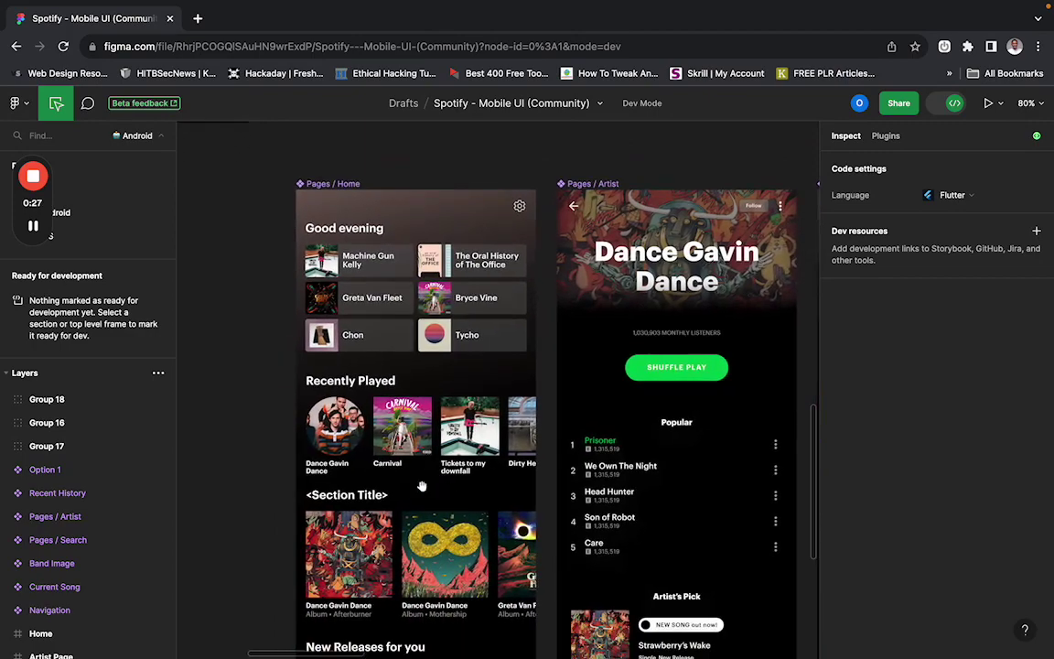
{"action": "key", "text": "ctrl+Left"}
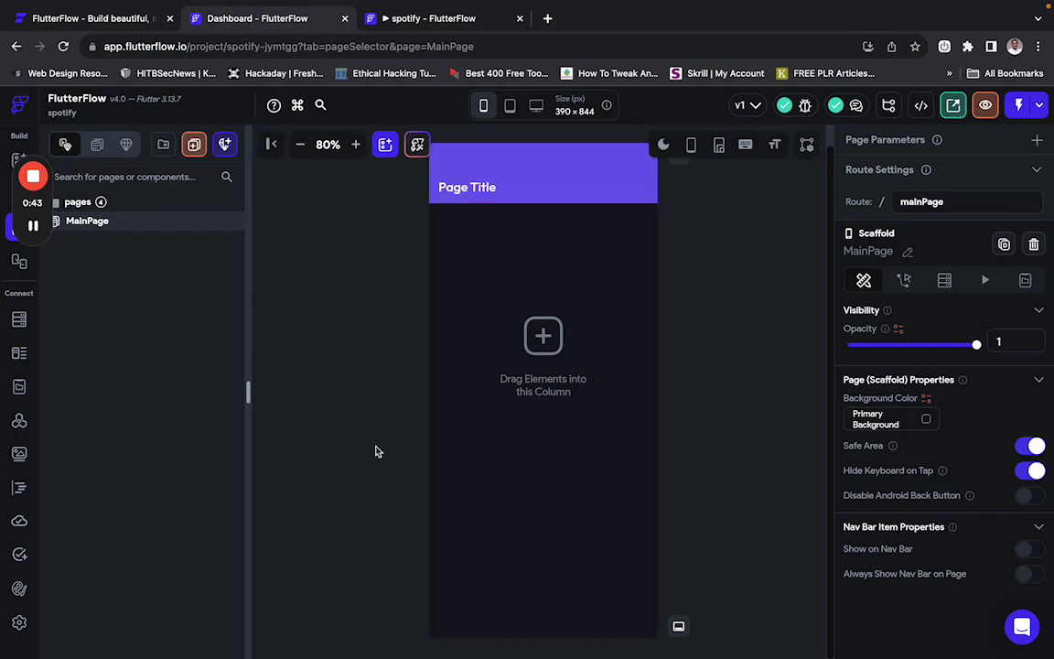
Examine the Home page design in Figma, from the Good evening header through Recently Played to the New Releases sections.
{"action": "key", "text": "ctrl+Right"}
{"action": "scroll", "coordinate": [378, 453], "scroll_direction": "down", "scroll_amount": 3}
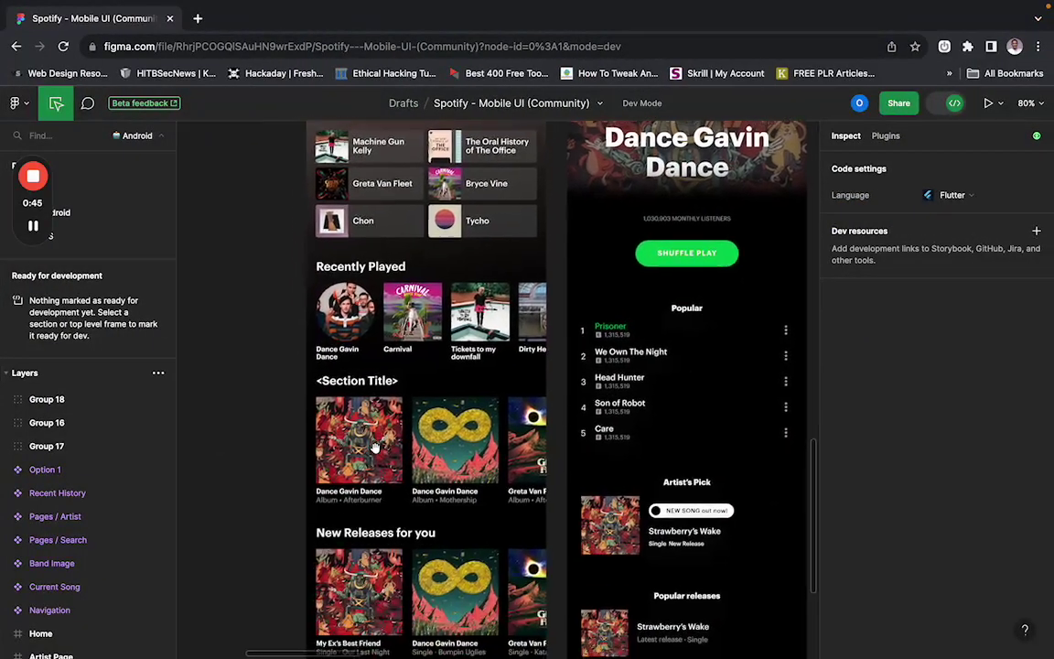
{"action": "scroll", "coordinate": [378, 453], "scroll_direction": "down", "scroll_amount": 3}
{"action": "scroll", "coordinate": [376, 442], "scroll_direction": "up", "scroll_amount": 6}
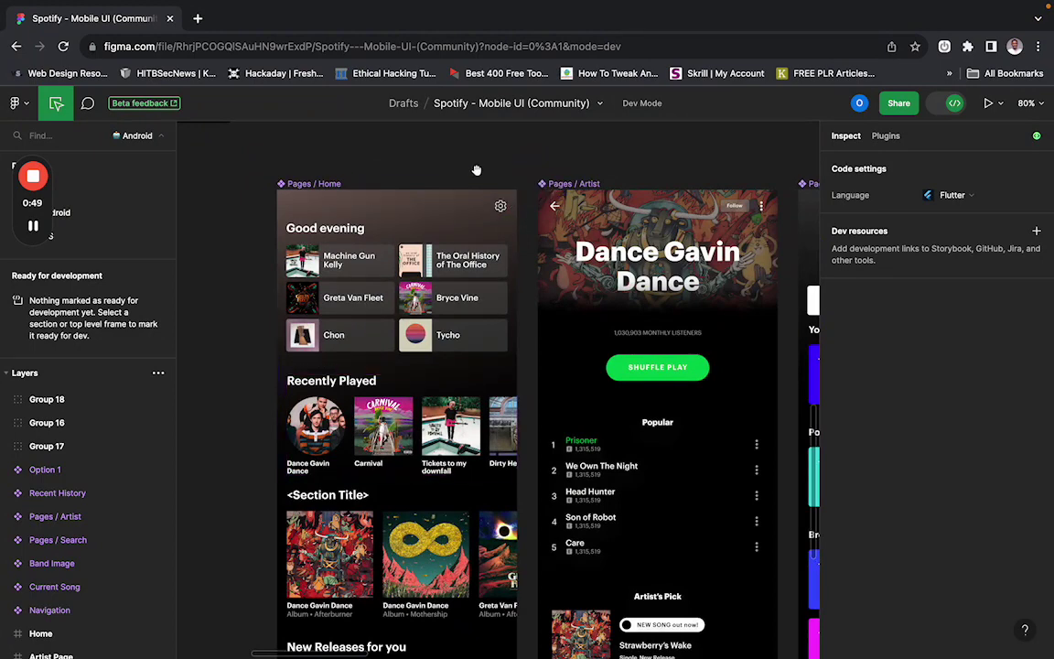
{"action": "scroll", "coordinate": [476, 170], "scroll_direction": "down", "scroll_amount": 2}
{"action": "scroll", "coordinate": [475, 170], "scroll_direction": "up", "scroll_amount": 2}
{"action": "scroll", "coordinate": [475, 170], "scroll_direction": "up", "scroll_amount": 1}
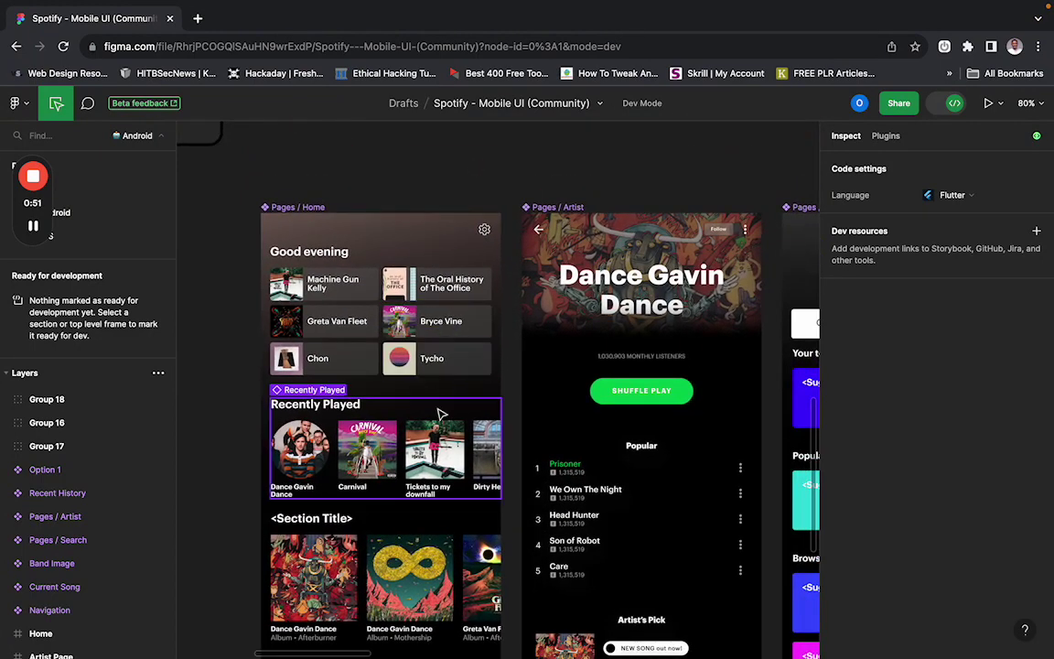
{"action": "scroll", "coordinate": [438, 421], "scroll_direction": "down", "scroll_amount": 3}
{"action": "scroll", "coordinate": [436, 416], "scroll_direction": "up", "scroll_amount": 3}
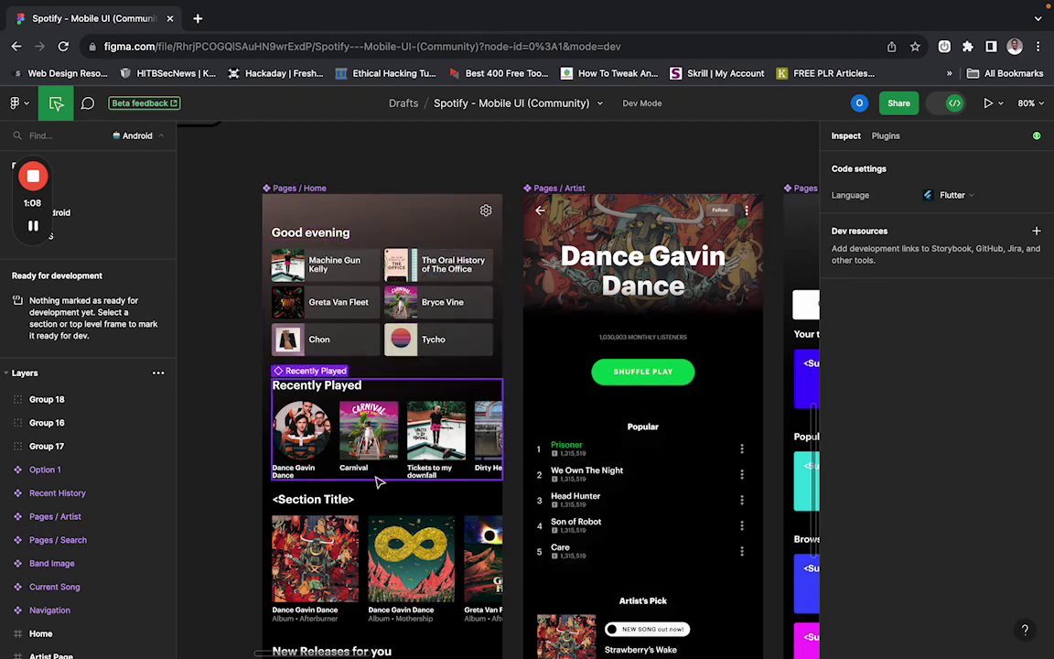
{"action": "scroll", "coordinate": [379, 482], "scroll_direction": "down", "scroll_amount": 2}
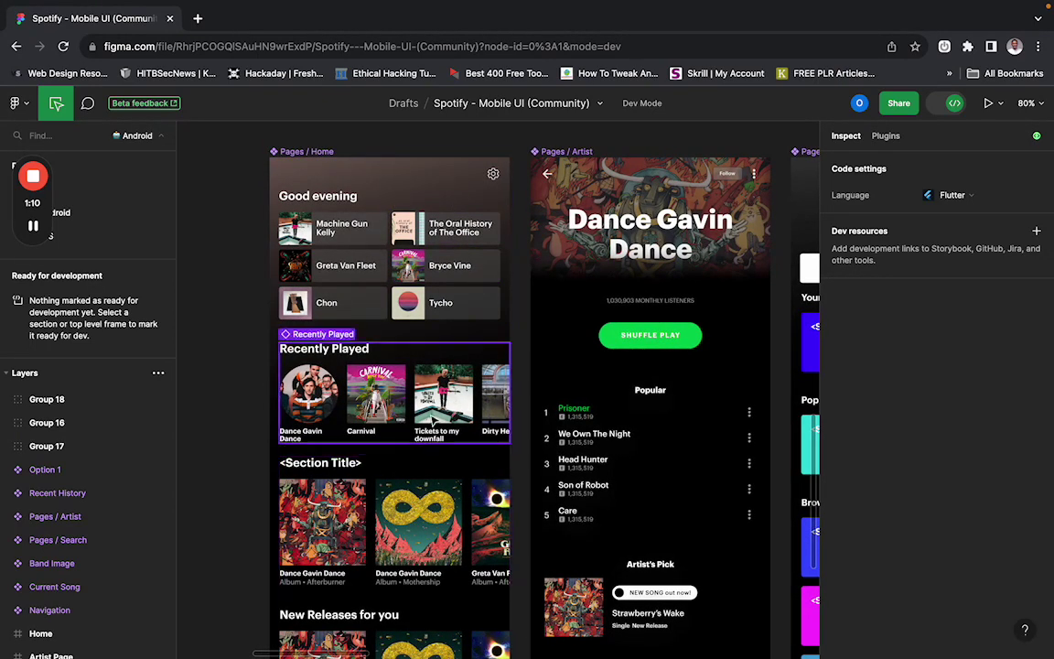
{"action": "scroll", "coordinate": [396, 420], "scroll_direction": "down", "scroll_amount": 1}
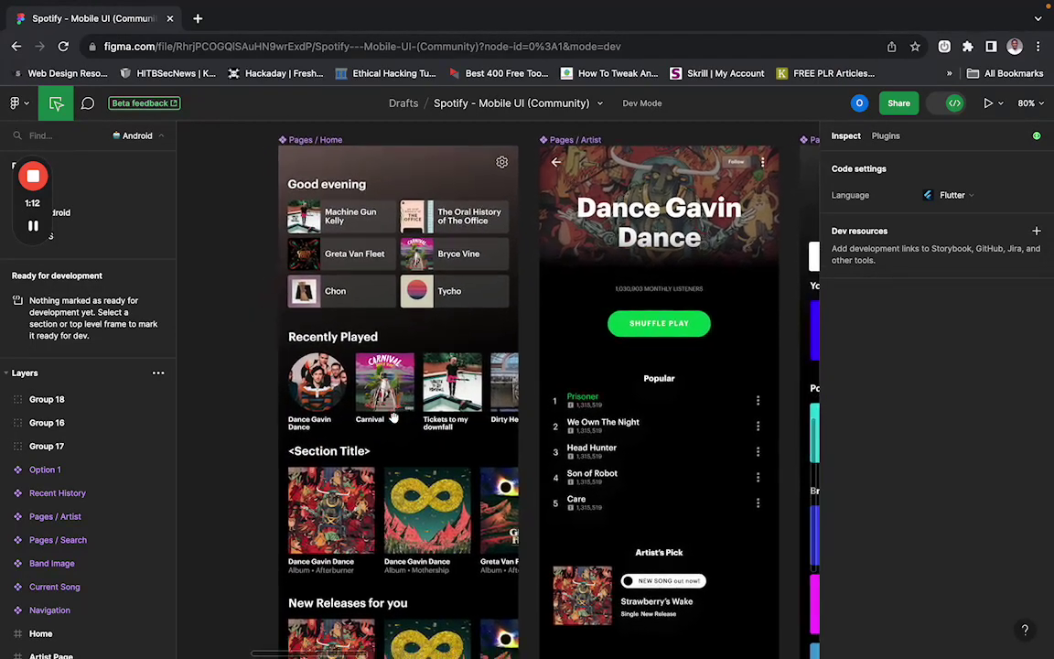
{"action": "left_click", "coordinate": [393, 418]}
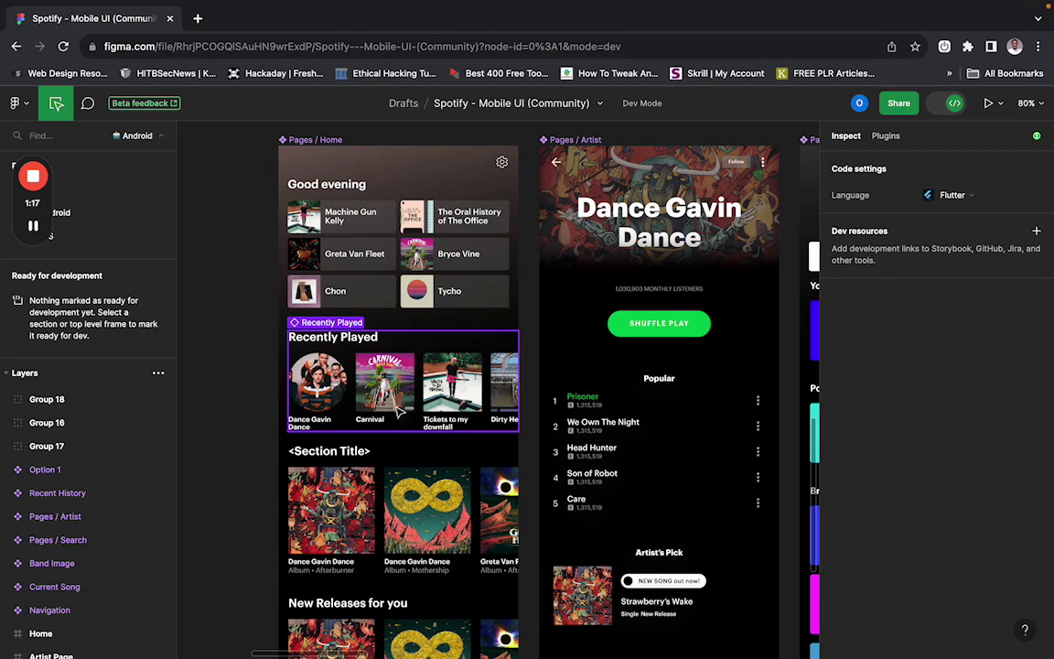
{"action": "left_click", "coordinate": [388, 539]}
{"action": "scroll", "coordinate": [389, 543], "scroll_direction": "down", "scroll_amount": 5}
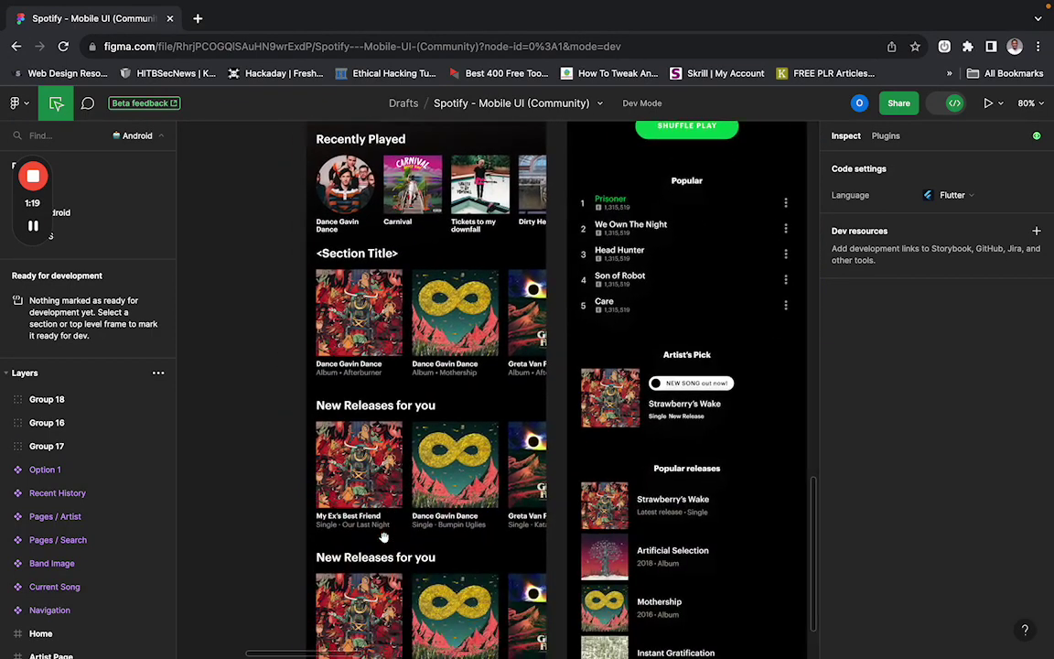
{"action": "scroll", "coordinate": [383, 537], "scroll_direction": "up", "scroll_amount": 4}
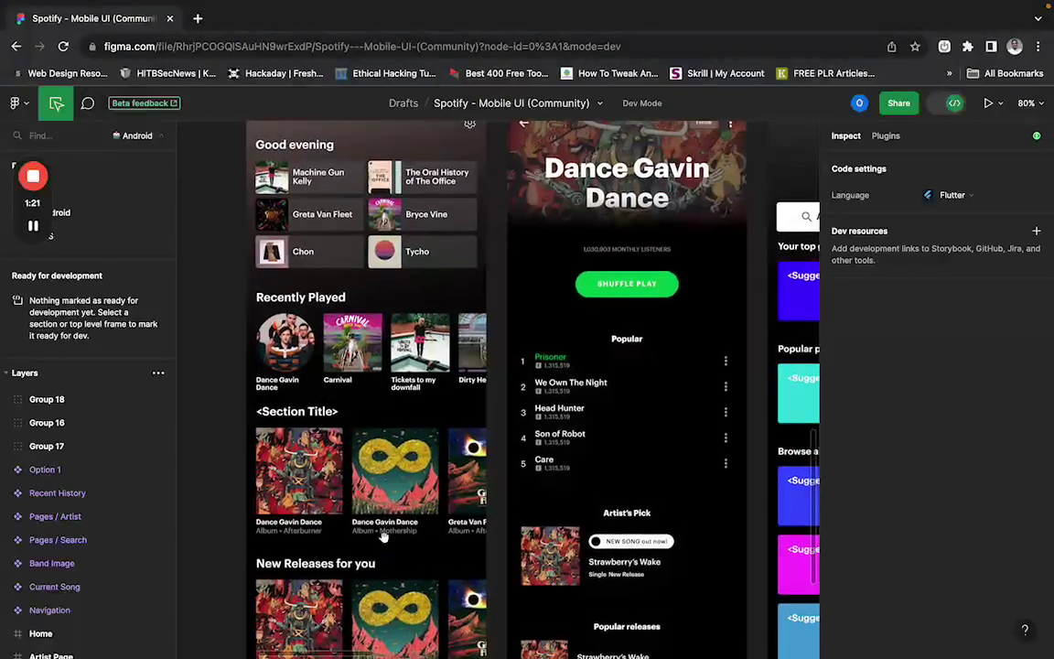
{"action": "scroll", "coordinate": [395, 325], "scroll_direction": "up", "scroll_amount": 1}
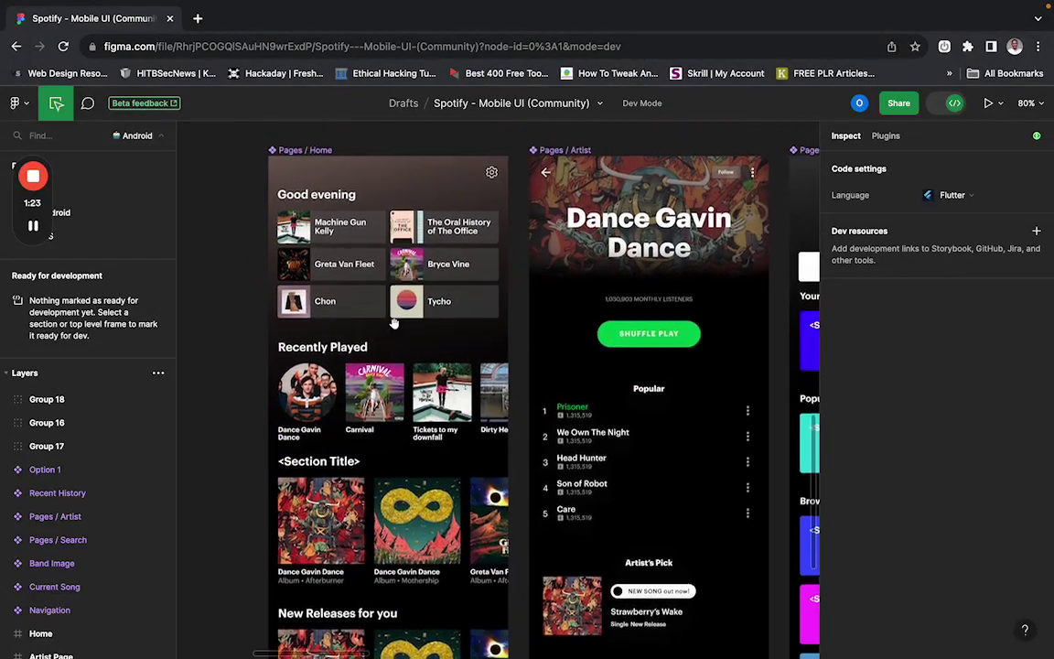
Return to FlutterFlow and make the MainPage app bar collapsible, pinned and floating.
{"action": "key", "text": "ctrl+Left"}
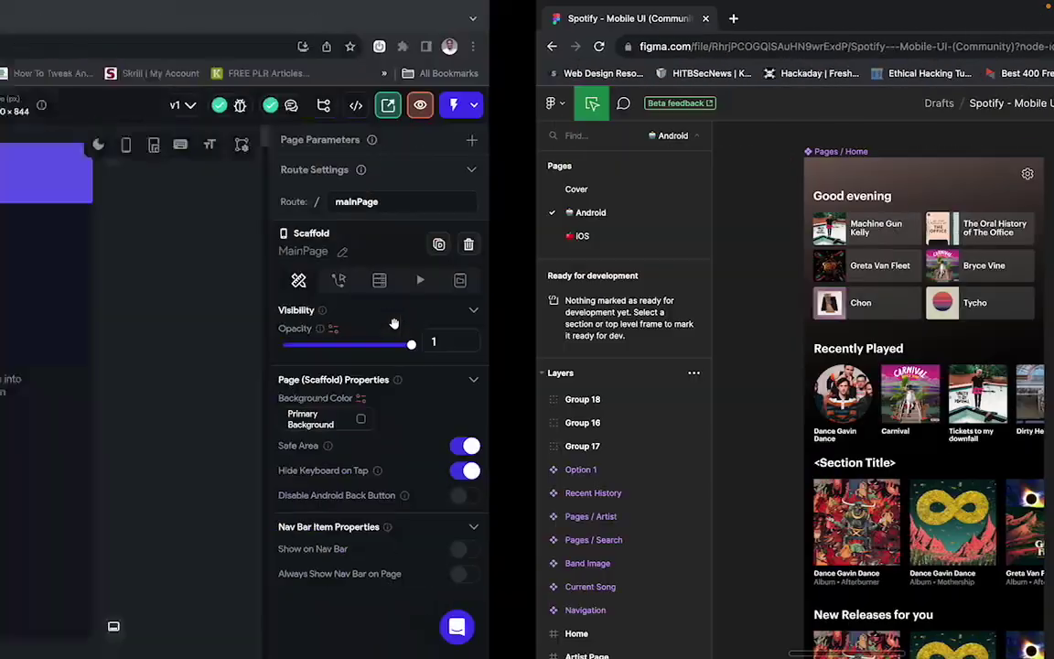
{"action": "left_click", "coordinate": [582, 189]}
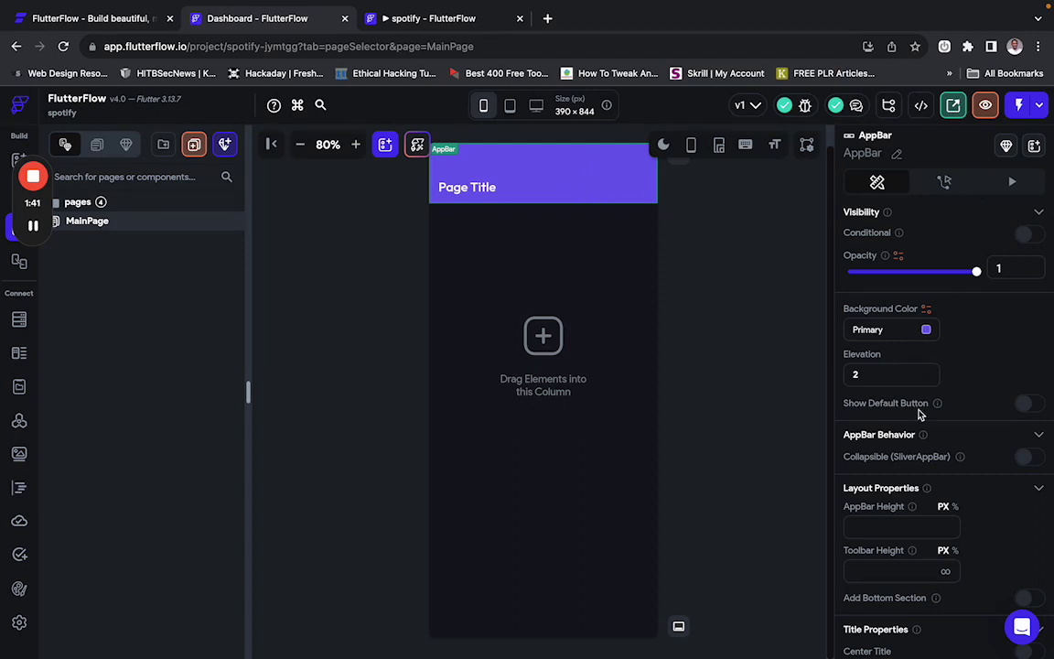
{"action": "scroll", "coordinate": [919, 414], "scroll_direction": "down", "scroll_amount": 1}
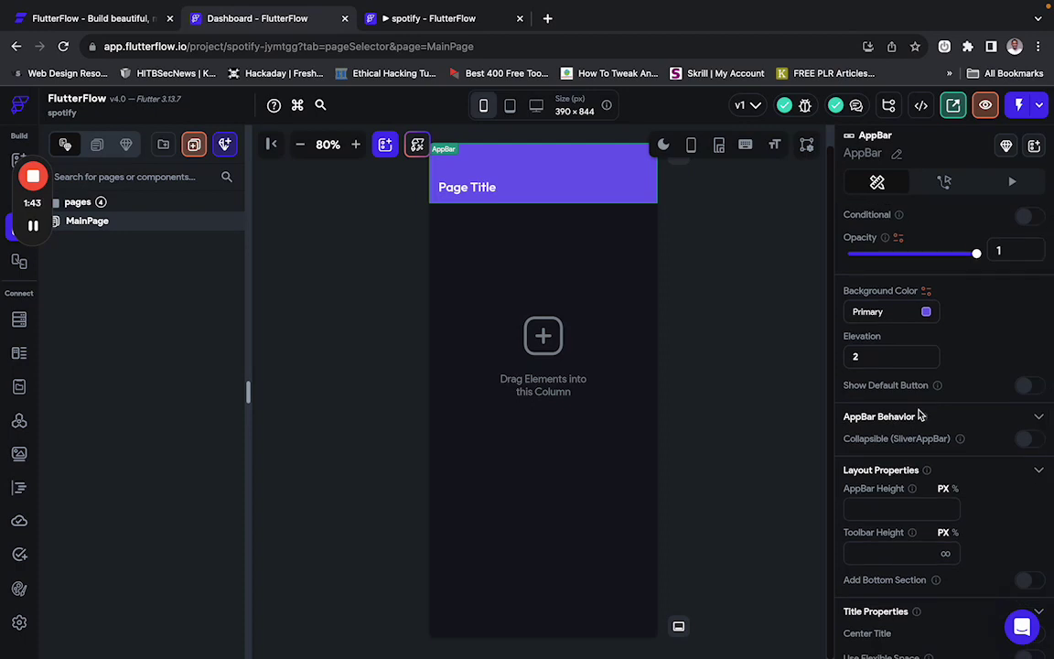
{"action": "mouse_move", "coordinate": [26, 196]}
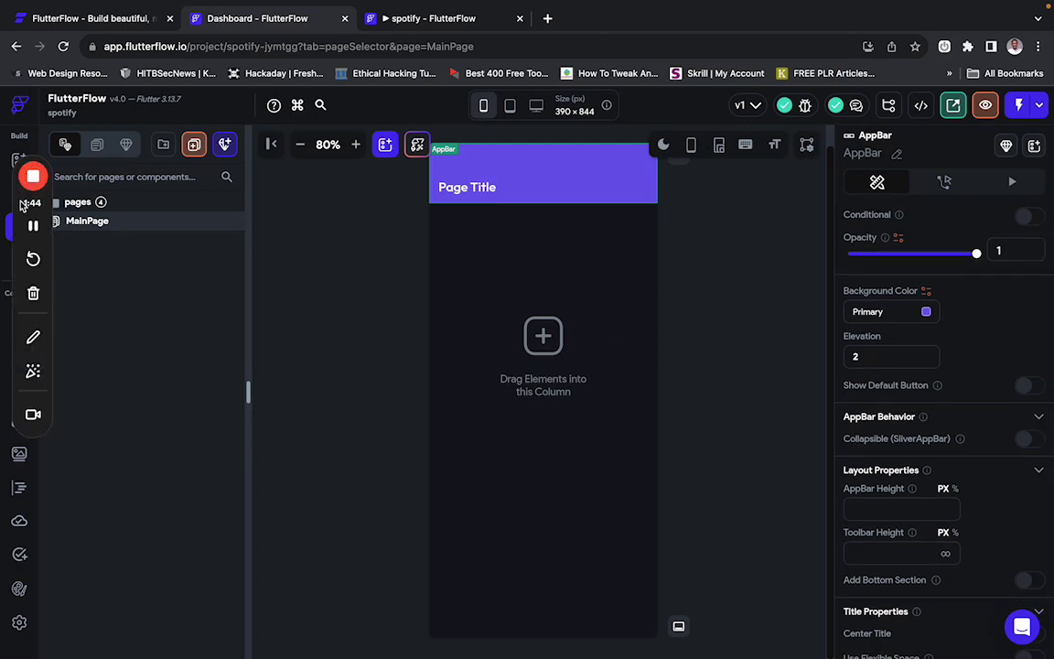
{"action": "left_click_drag", "start_coordinate": [24, 204], "coordinate": [1004, 186]}
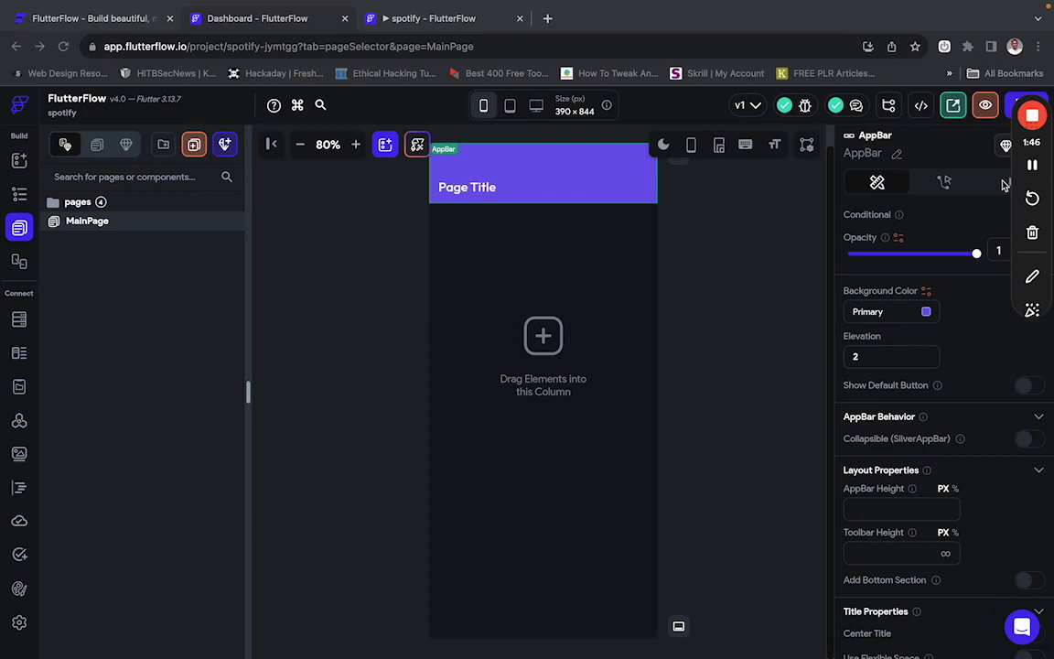
{"action": "left_click_drag", "start_coordinate": [1031, 138], "coordinate": [1029, 40]}
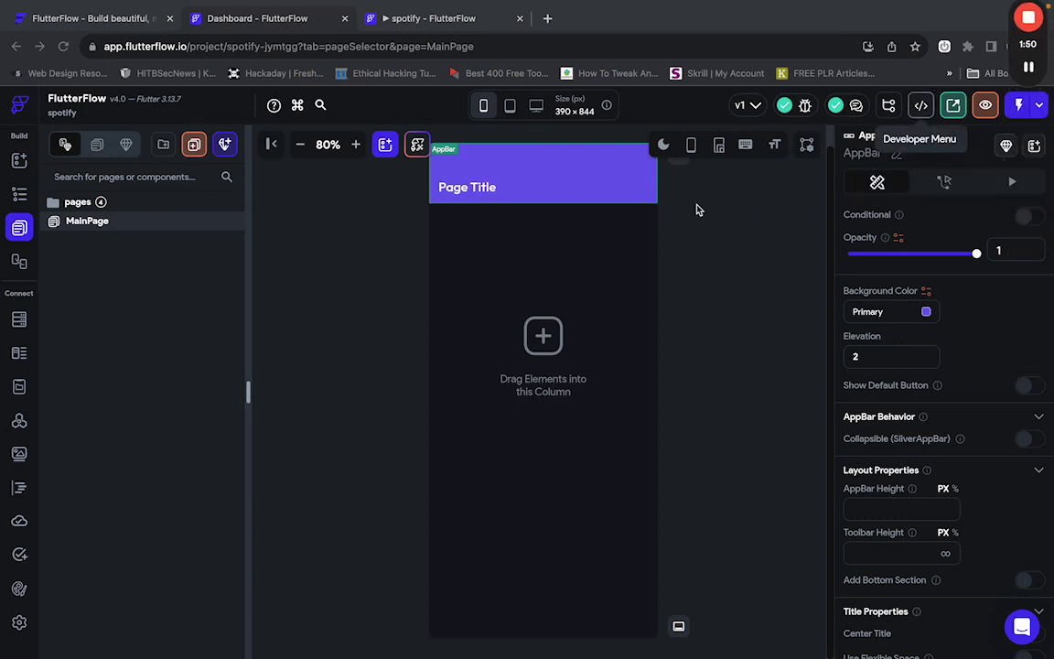
{"action": "scroll", "coordinate": [926, 498], "scroll_direction": "down", "scroll_amount": 2}
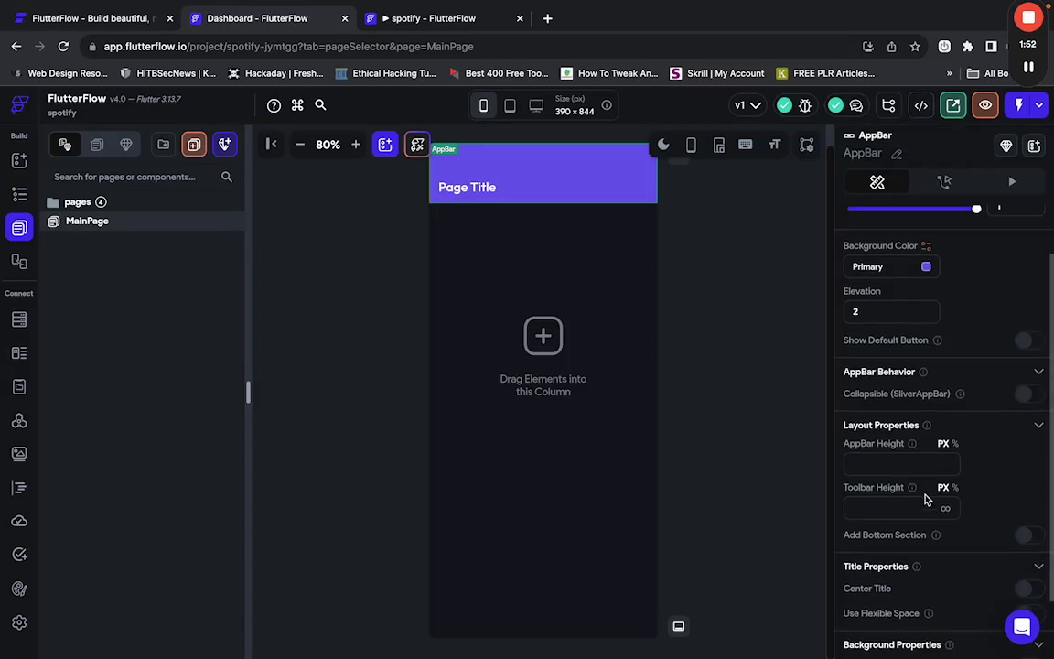
{"action": "scroll", "coordinate": [926, 499], "scroll_direction": "down", "scroll_amount": 2}
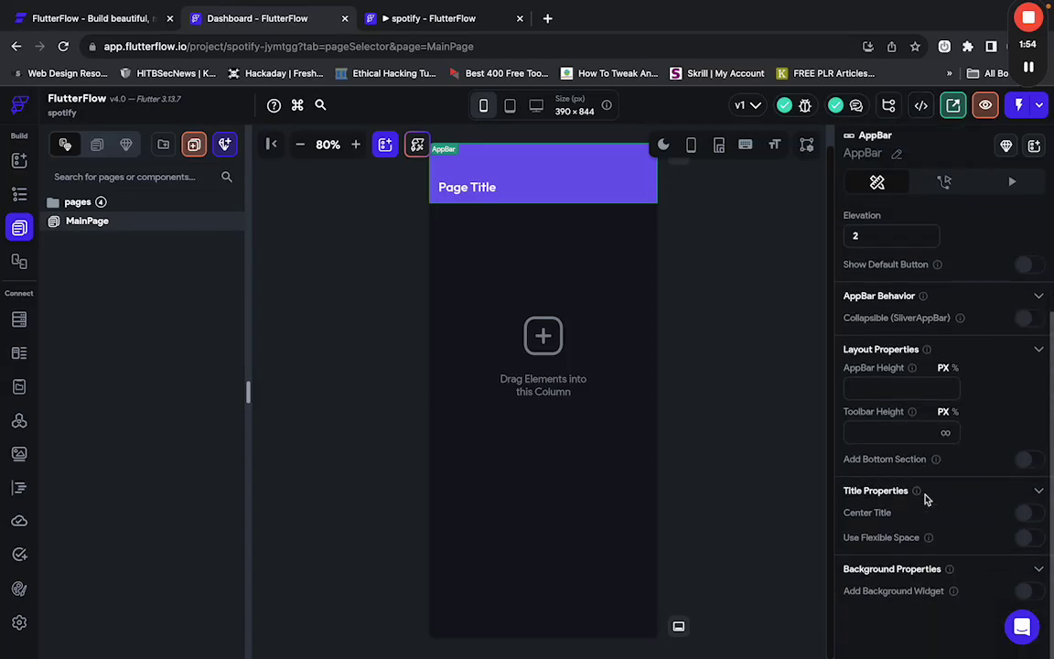
{"action": "scroll", "coordinate": [912, 333], "scroll_direction": "up", "scroll_amount": 1}
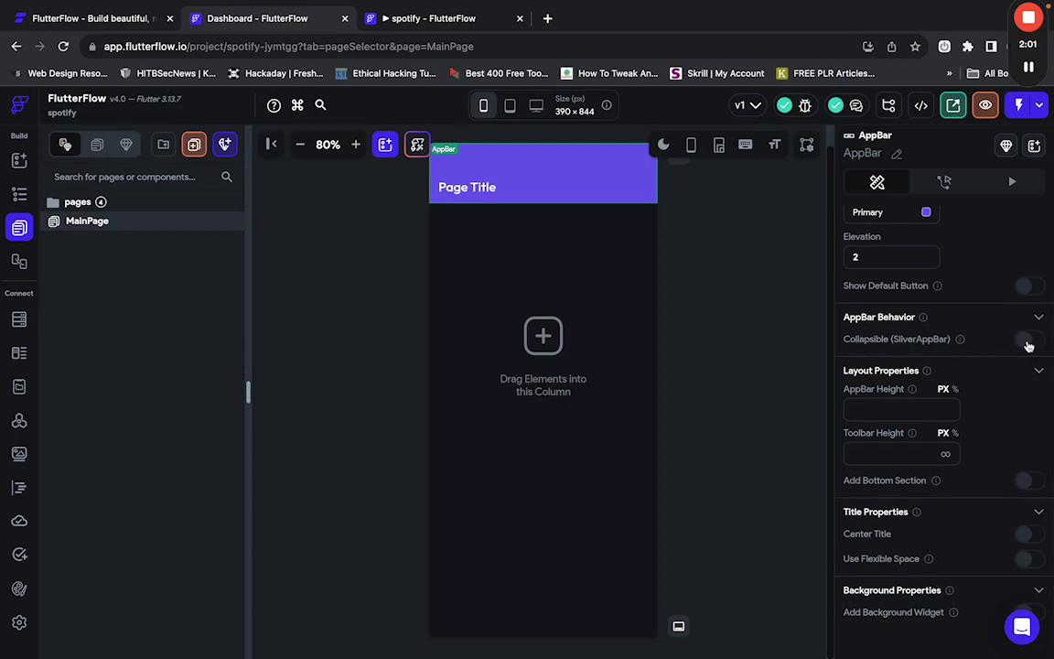
{"action": "left_click", "coordinate": [1027, 340]}
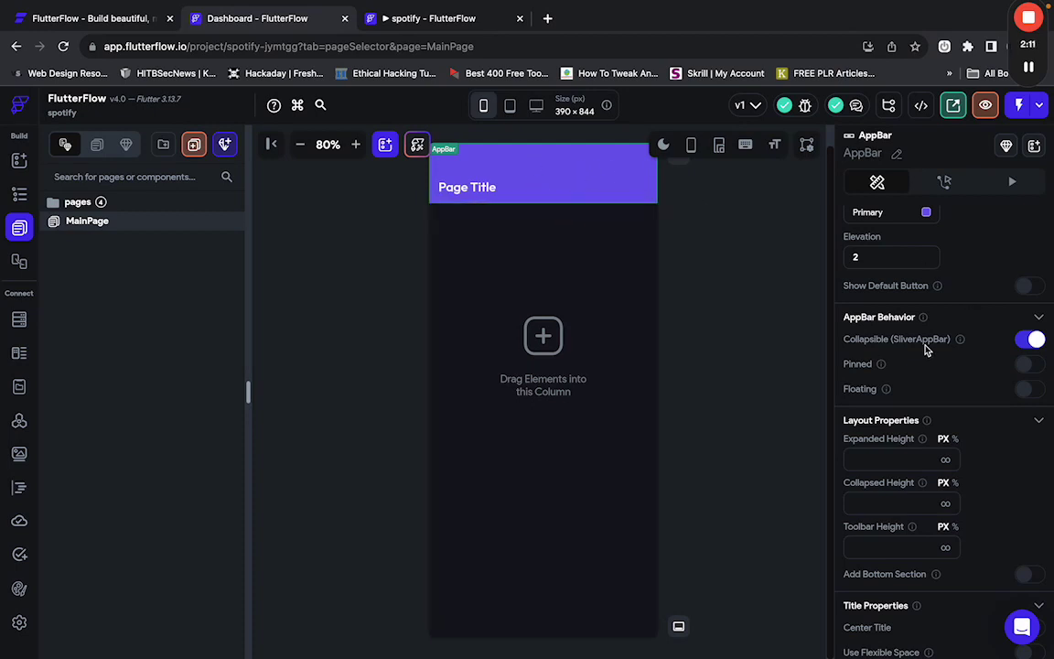
{"action": "left_click", "coordinate": [1026, 364]}
{"action": "left_click", "coordinate": [1029, 390]}
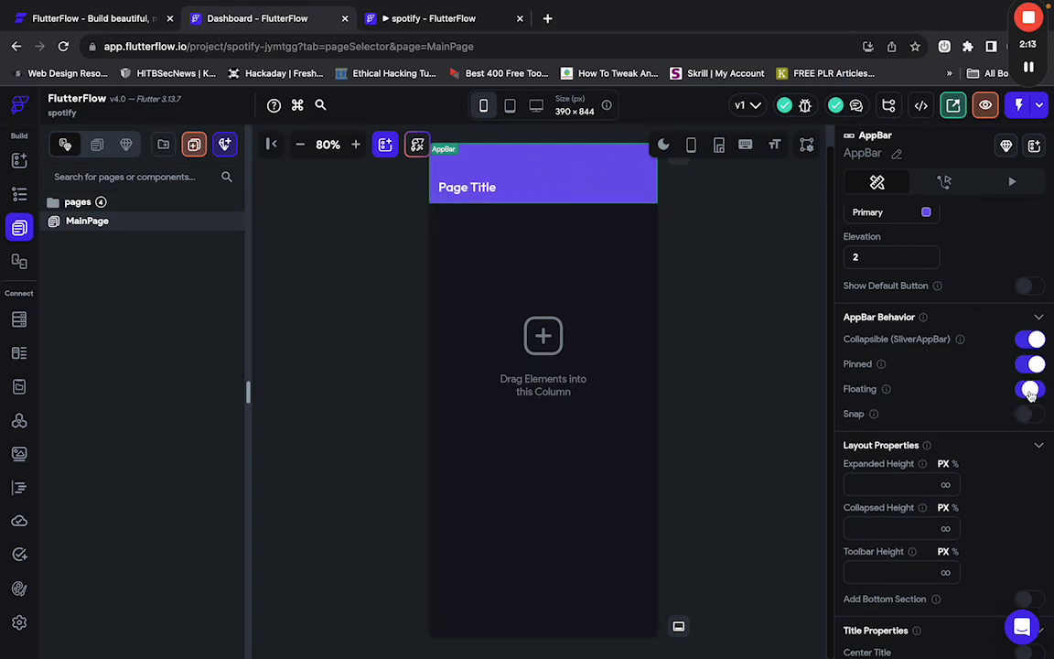
Set the app bar's expanded height to 270 px and its toolbar height to 70 px.
{"action": "scroll", "coordinate": [933, 480], "scroll_direction": "down", "scroll_amount": 1}
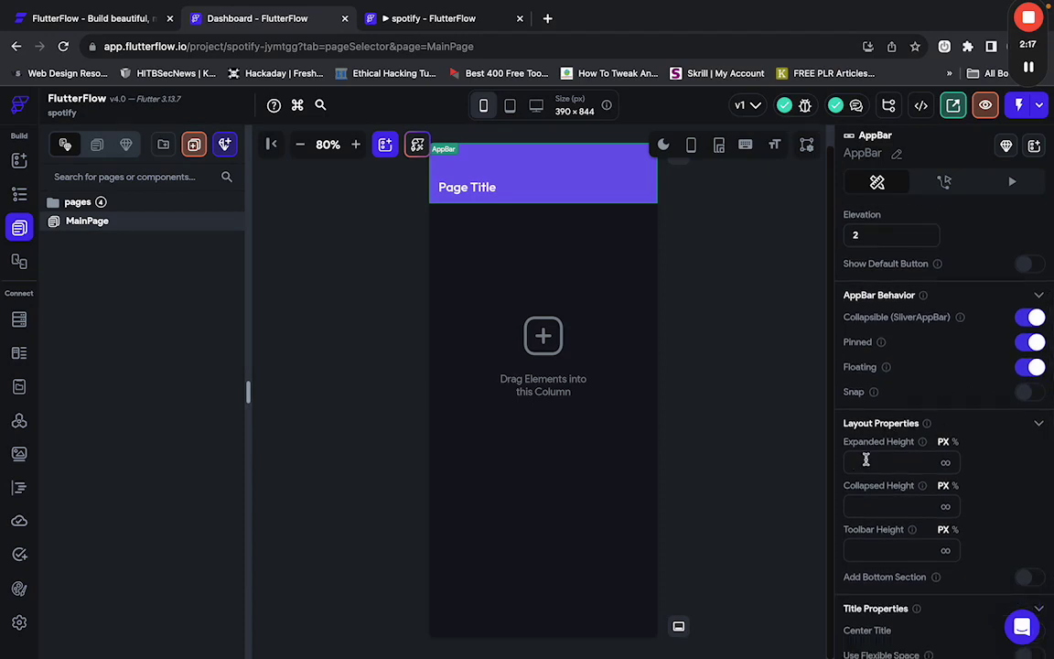
{"action": "type", "text": "2"}
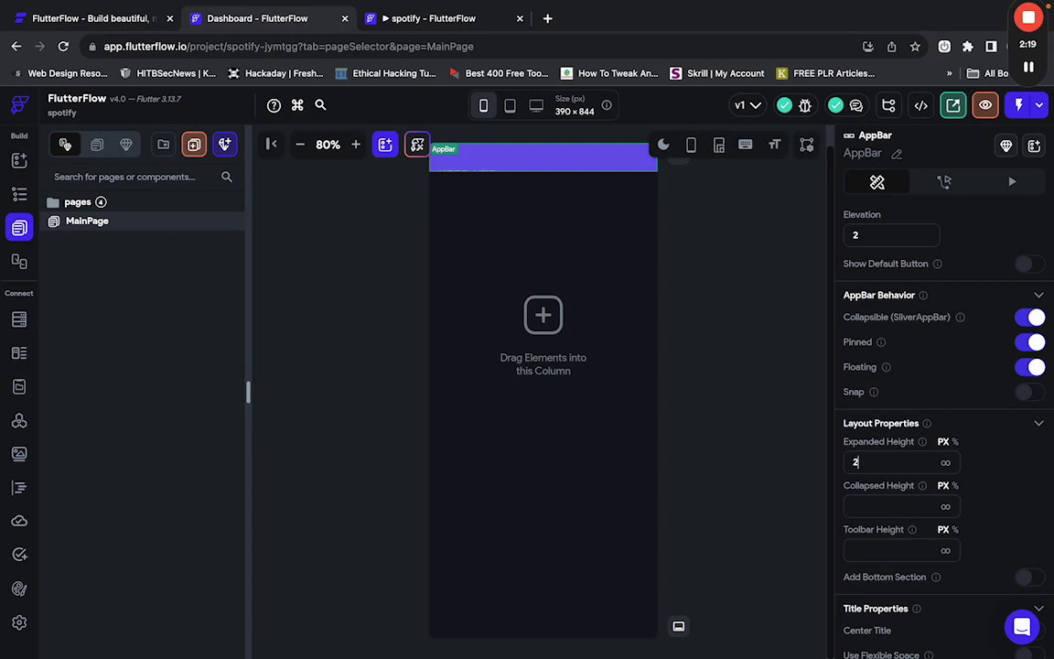
{"action": "type", "text": "70"}
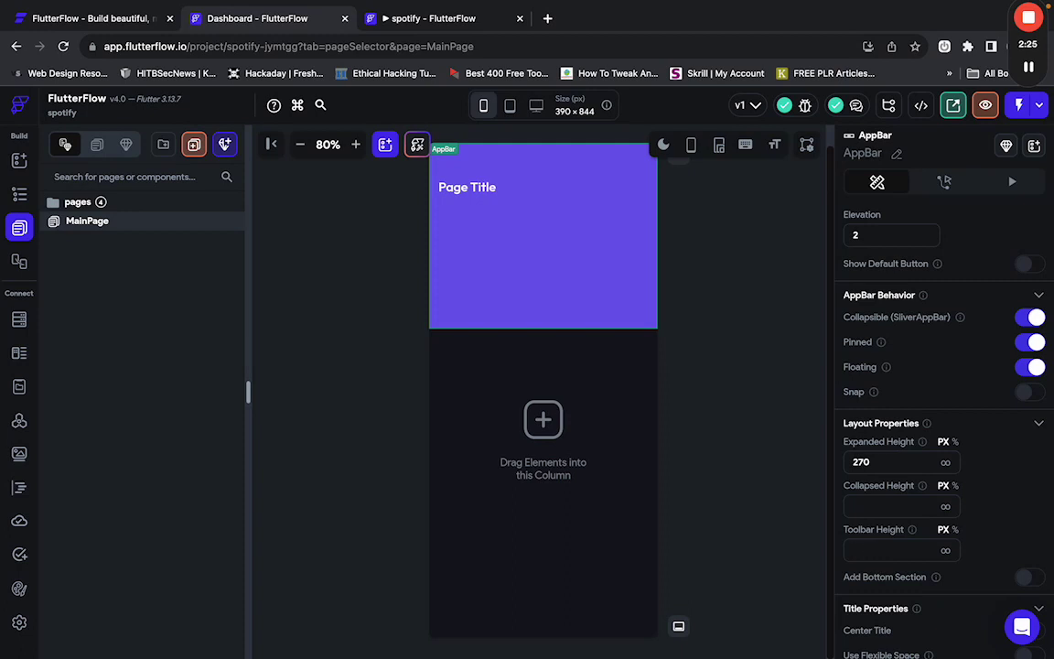
{"action": "left_click", "coordinate": [878, 550]}
{"action": "type", "text": "70"}
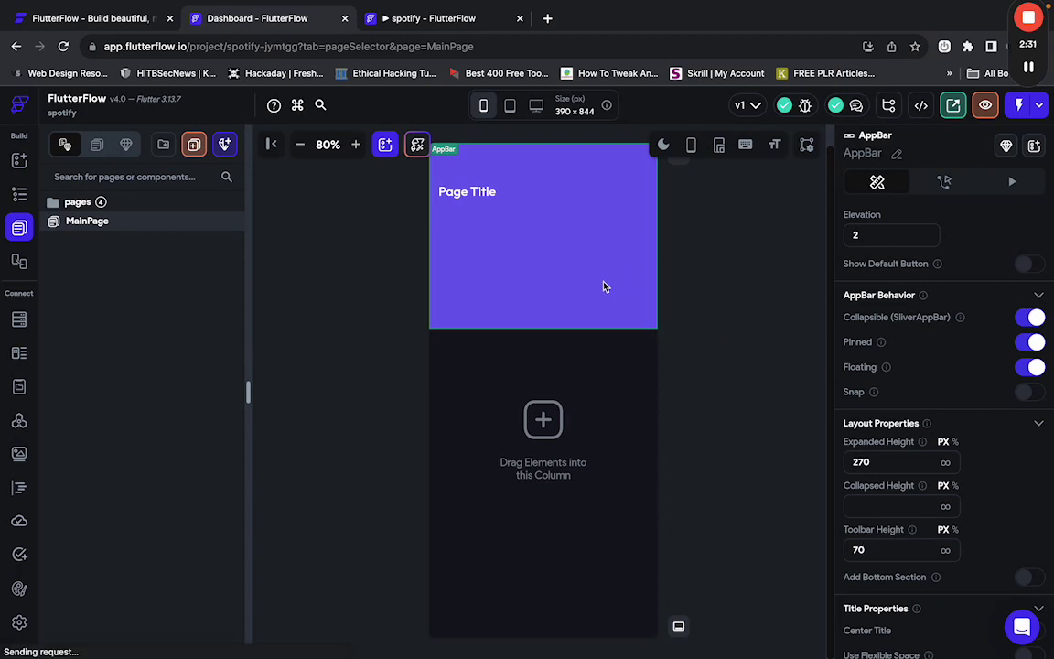
{"action": "left_click", "coordinate": [1031, 71]}
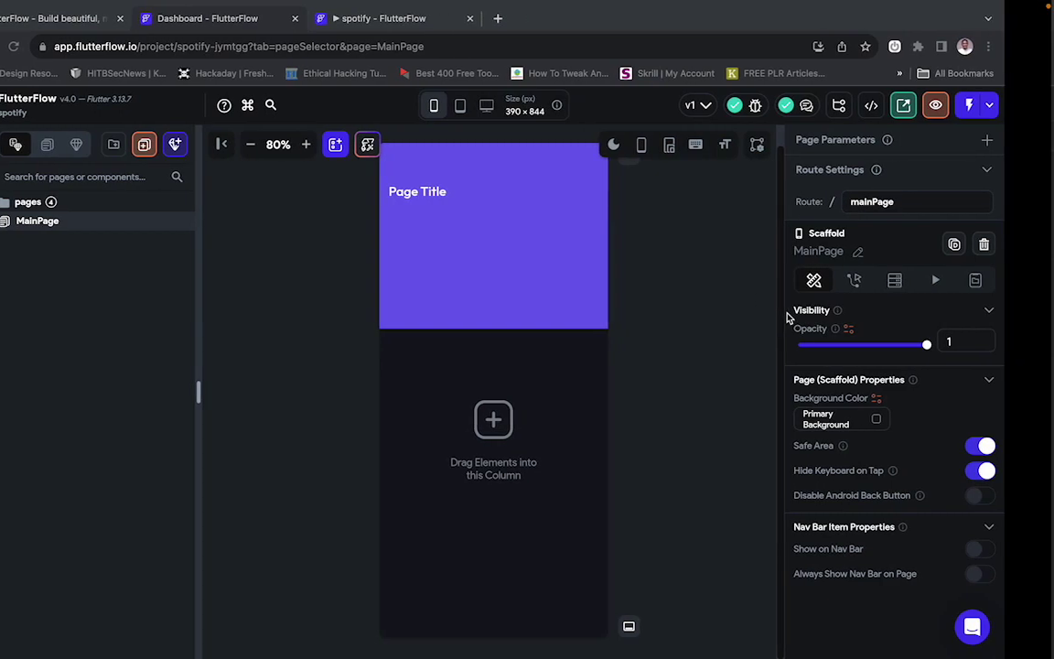
Inspect the dimensions and padding of the Good evening header section in the Figma Home page, and go back to FlutterFlow.
{"action": "key", "text": "ctrl+Right"}
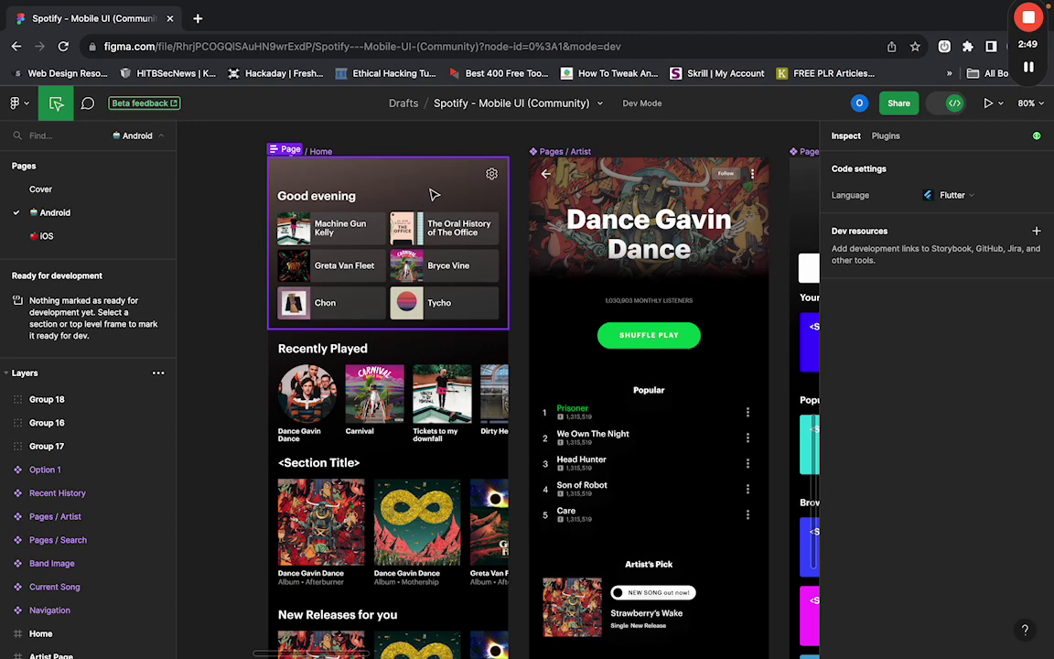
{"action": "left_click", "coordinate": [433, 195]}
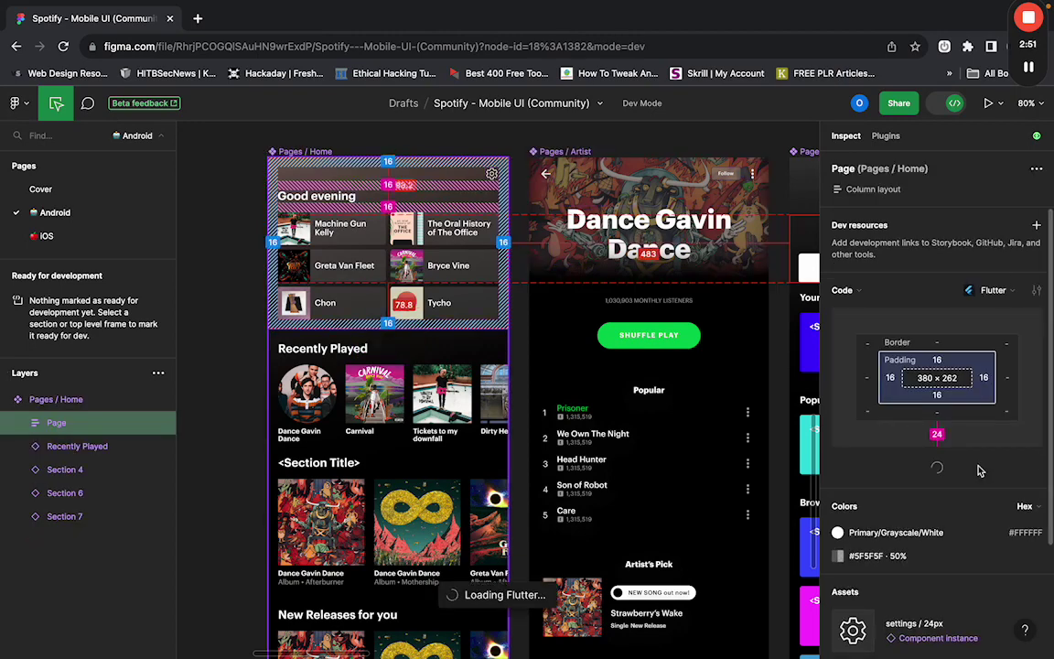
{"action": "scroll", "coordinate": [979, 470], "scroll_direction": "down", "scroll_amount": 3}
{"action": "scroll", "coordinate": [979, 452], "scroll_direction": "up", "scroll_amount": 3}
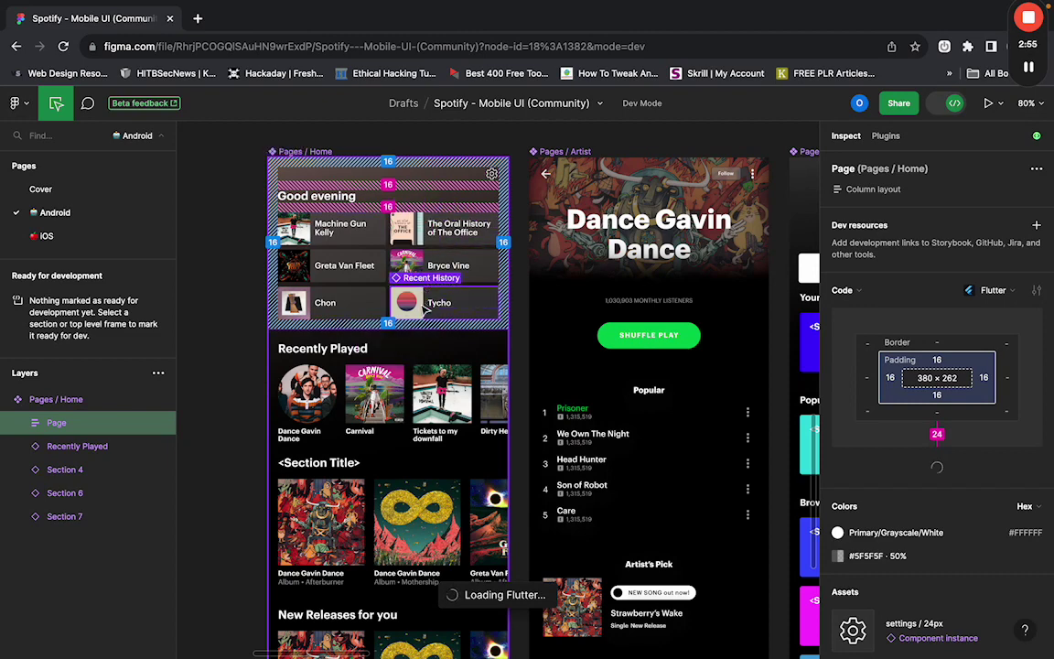
{"action": "key", "text": "ctrl+Left"}
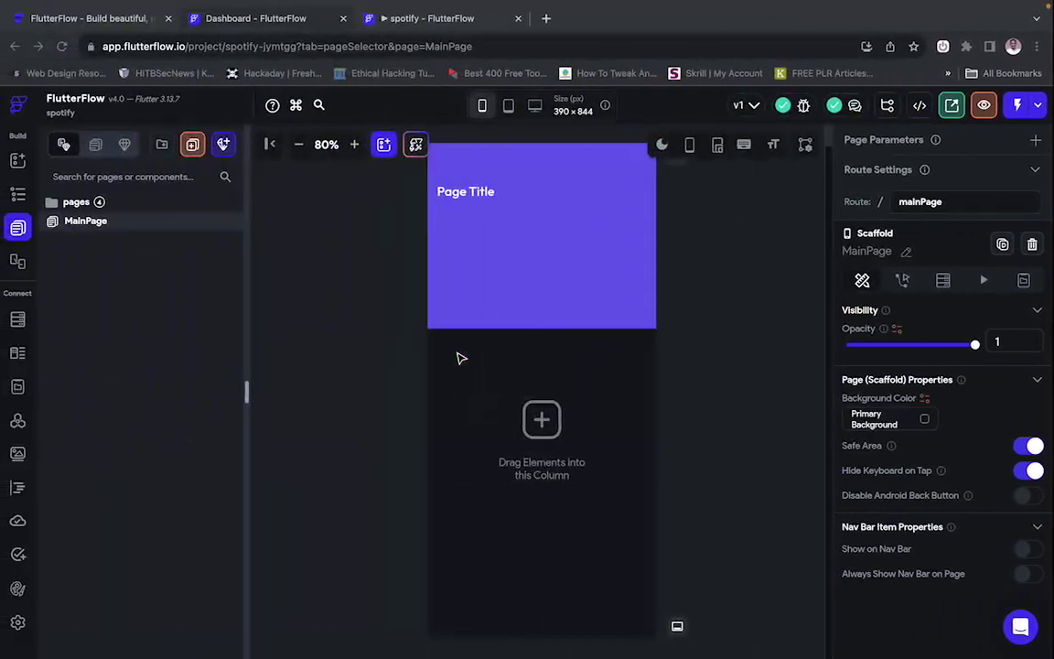
Center the MainPage app bar's title and enable flexible space for it.
{"action": "left_click", "coordinate": [539, 293]}
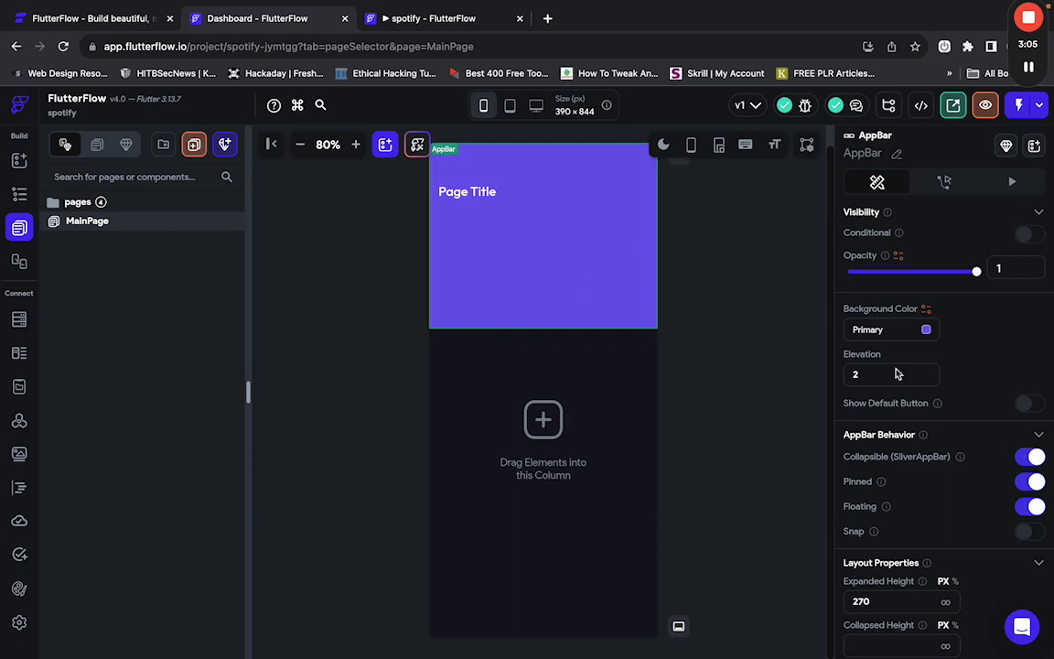
{"action": "scroll", "coordinate": [896, 402], "scroll_direction": "down", "scroll_amount": 1}
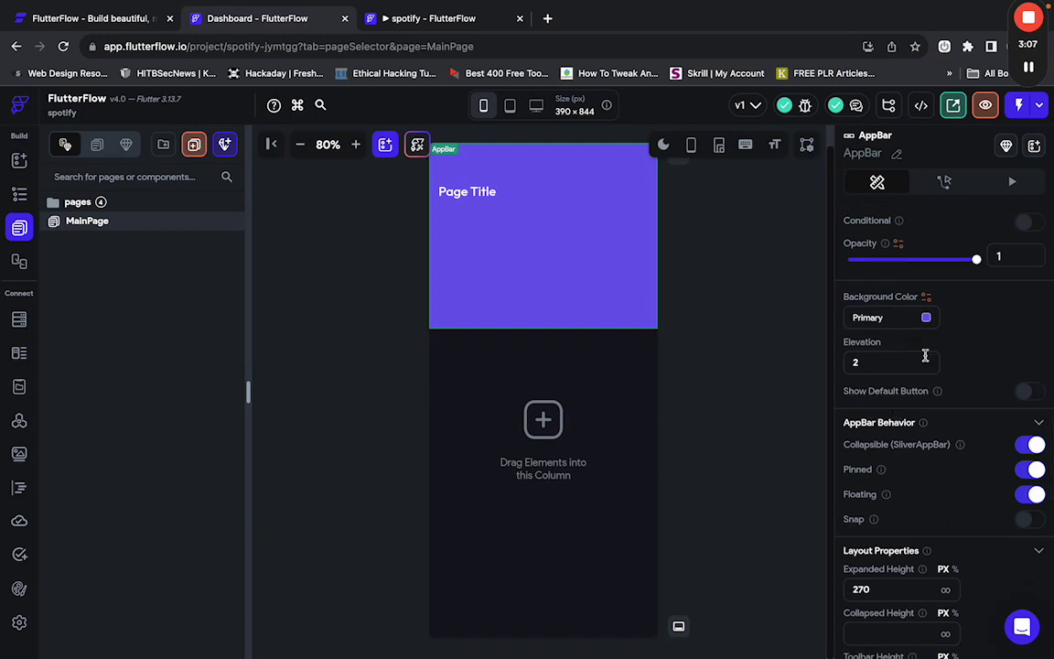
{"action": "scroll", "coordinate": [924, 357], "scroll_direction": "down", "scroll_amount": 5}
{"action": "scroll", "coordinate": [915, 549], "scroll_direction": "down", "scroll_amount": 1}
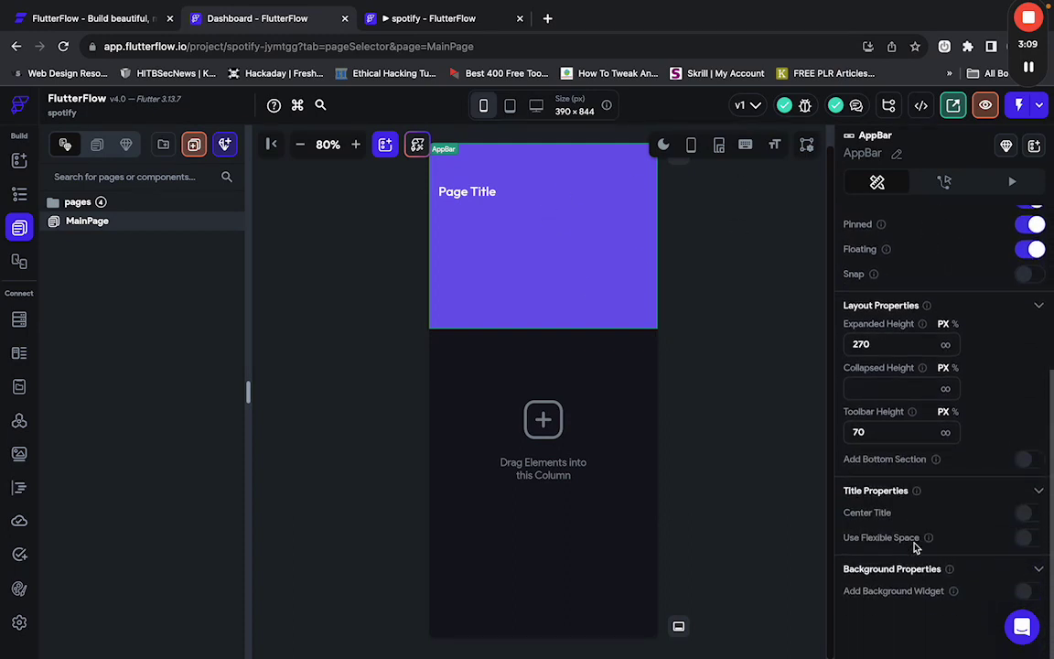
{"action": "left_click", "coordinate": [1027, 515]}
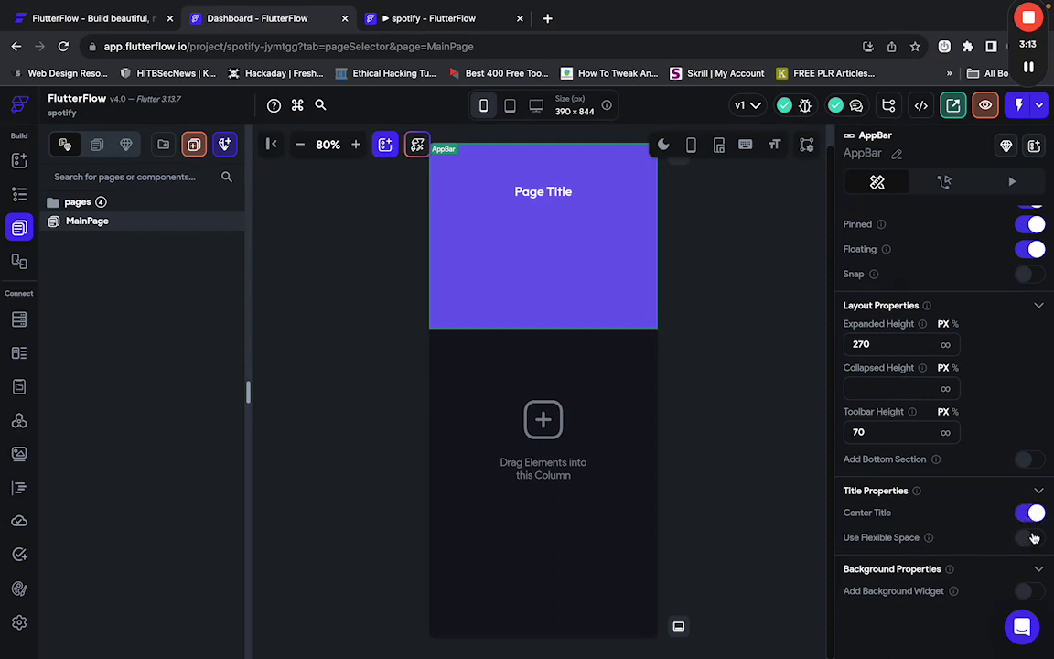
{"action": "left_click", "coordinate": [1032, 537]}
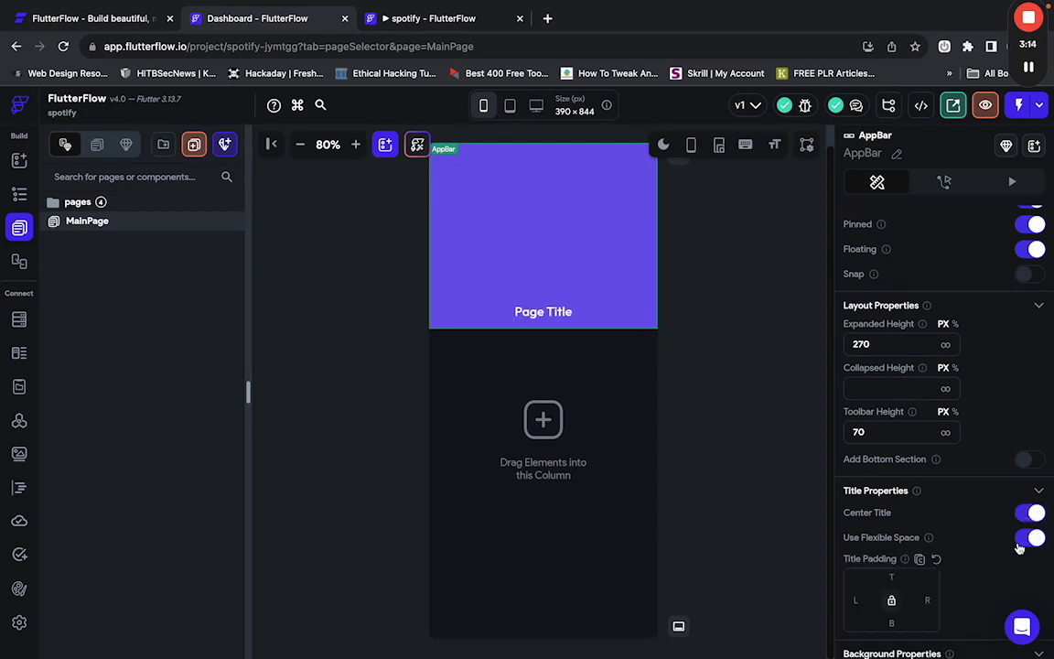
Delete the Page Title text from the app bar and place a Container there instead.
{"action": "left_click", "coordinate": [564, 315]}
{"action": "key", "text": "Delete"}
{"action": "key", "text": "super+e"}
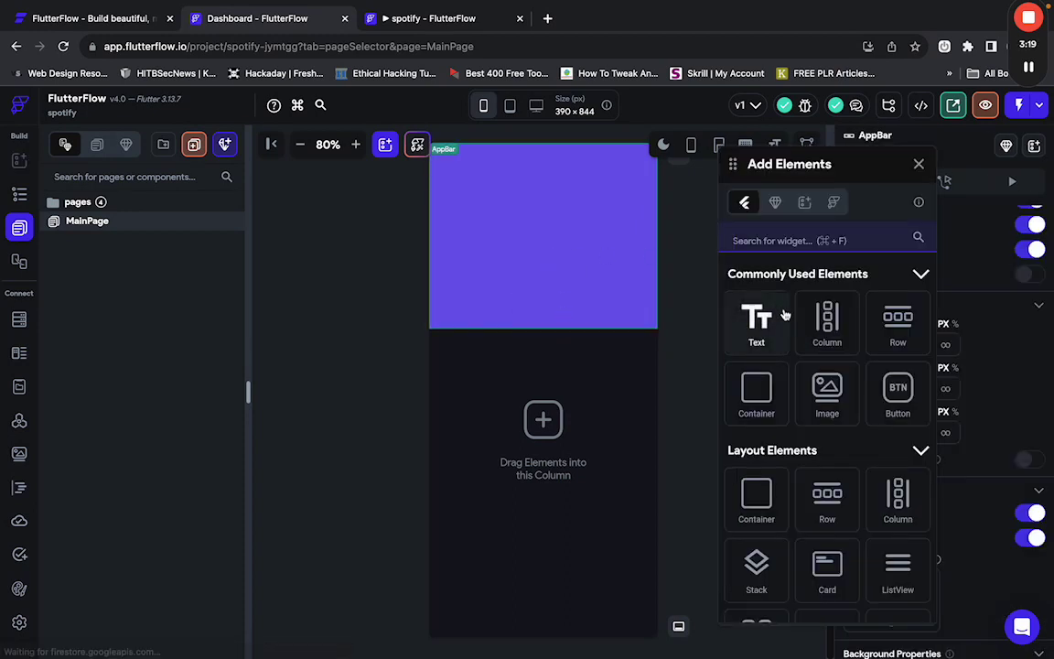
{"action": "left_click", "coordinate": [777, 320]}
{"action": "left_click_drag", "start_coordinate": [757, 388], "coordinate": [529, 163]}
{"action": "left_click", "coordinate": [537, 288]}
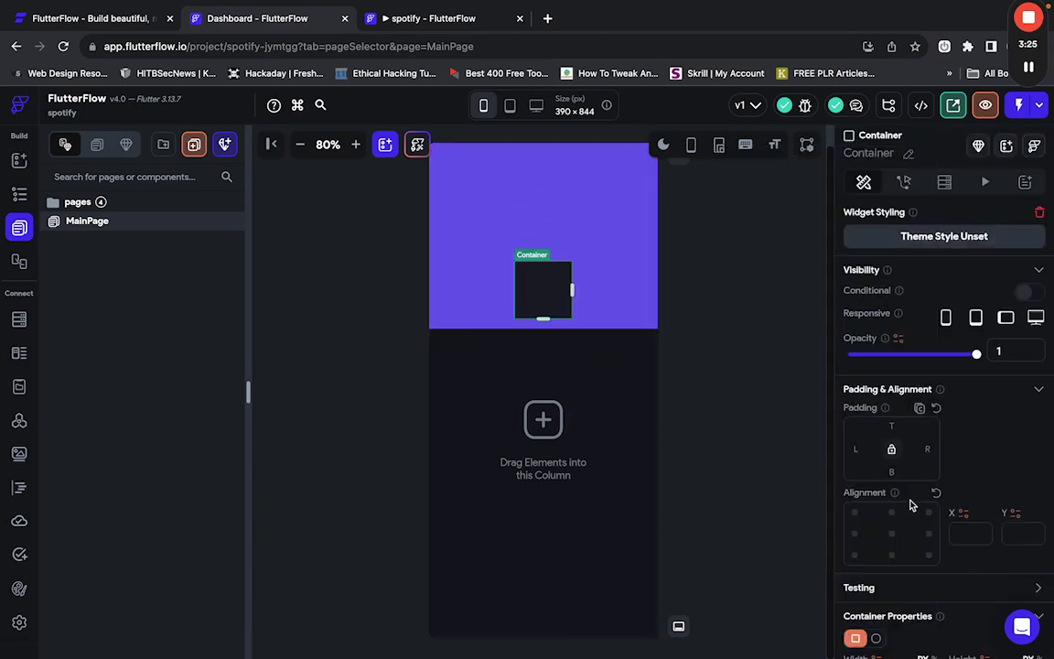
Set both the width and height of the app bar's container to infinity.
{"action": "scroll", "coordinate": [912, 501], "scroll_direction": "down", "scroll_amount": 3}
{"action": "scroll", "coordinate": [900, 570], "scroll_direction": "down", "scroll_amount": 3}
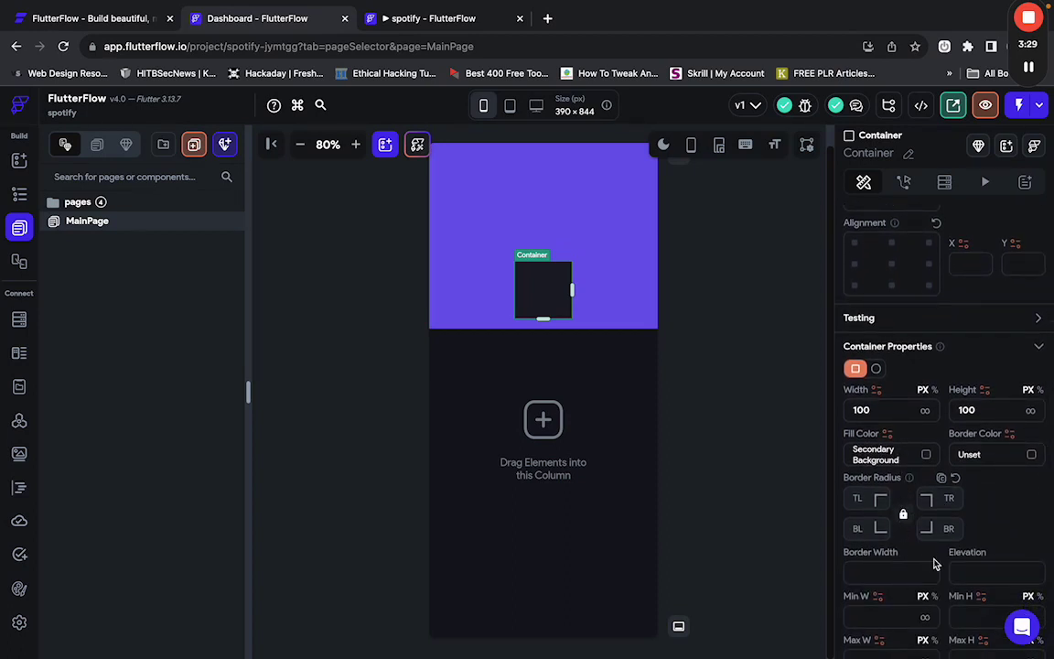
{"action": "scroll", "coordinate": [935, 548], "scroll_direction": "down", "scroll_amount": 1}
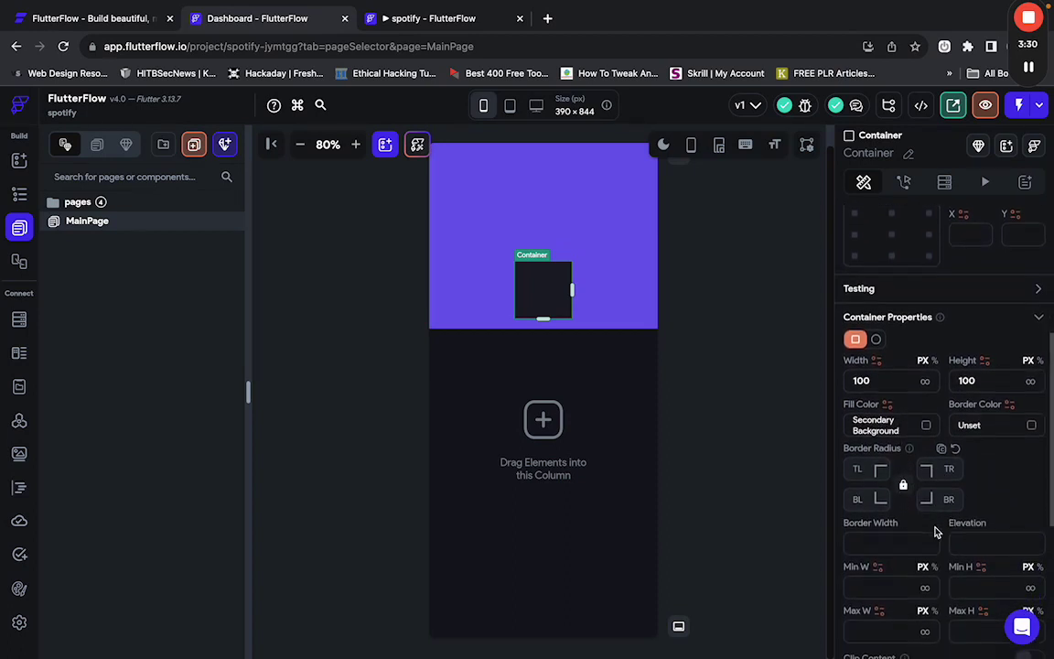
{"action": "left_click", "coordinate": [925, 380]}
{"action": "left_click", "coordinate": [1029, 379]}
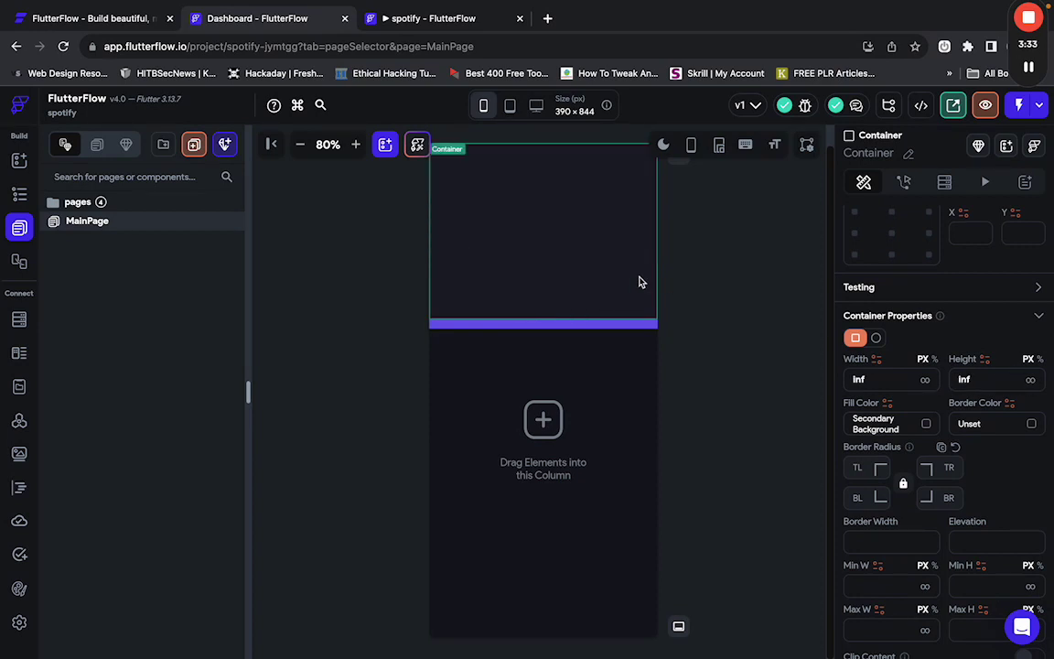
Set the app bar's elevation to 0 and its background color to fully transparent.
{"action": "left_click", "coordinate": [640, 327]}
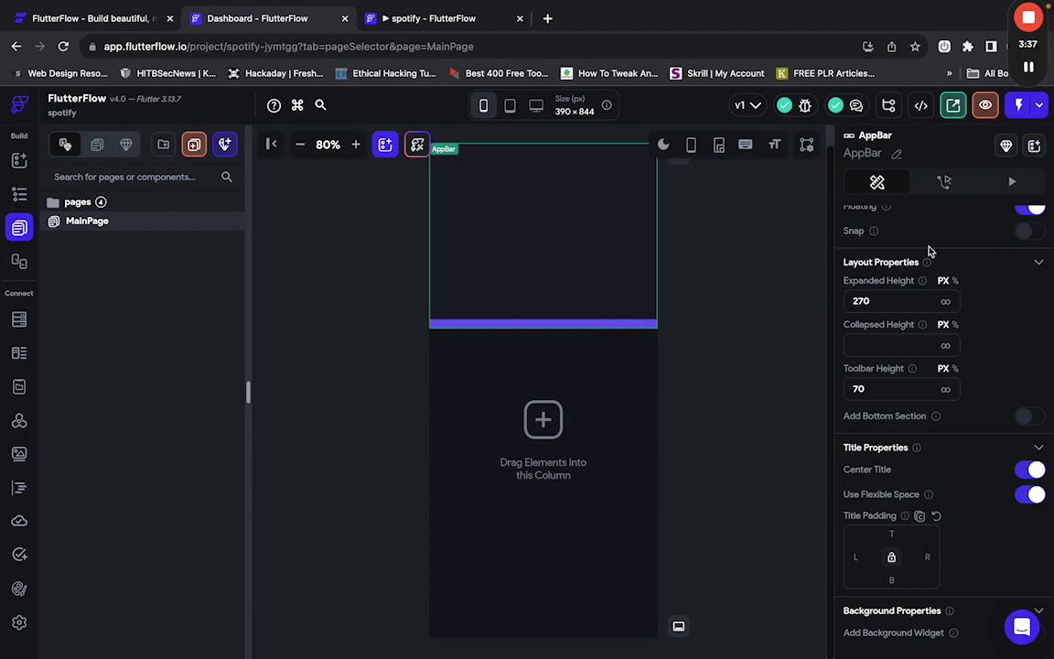
{"action": "scroll", "coordinate": [957, 285], "scroll_direction": "up", "scroll_amount": 5}
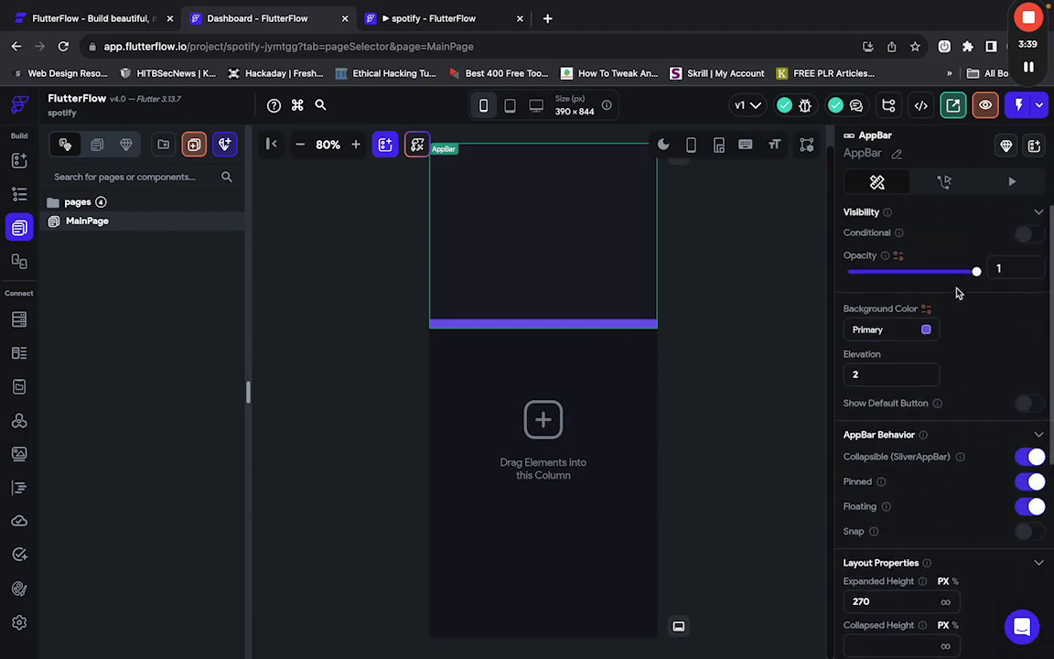
{"action": "left_click", "coordinate": [926, 330]}
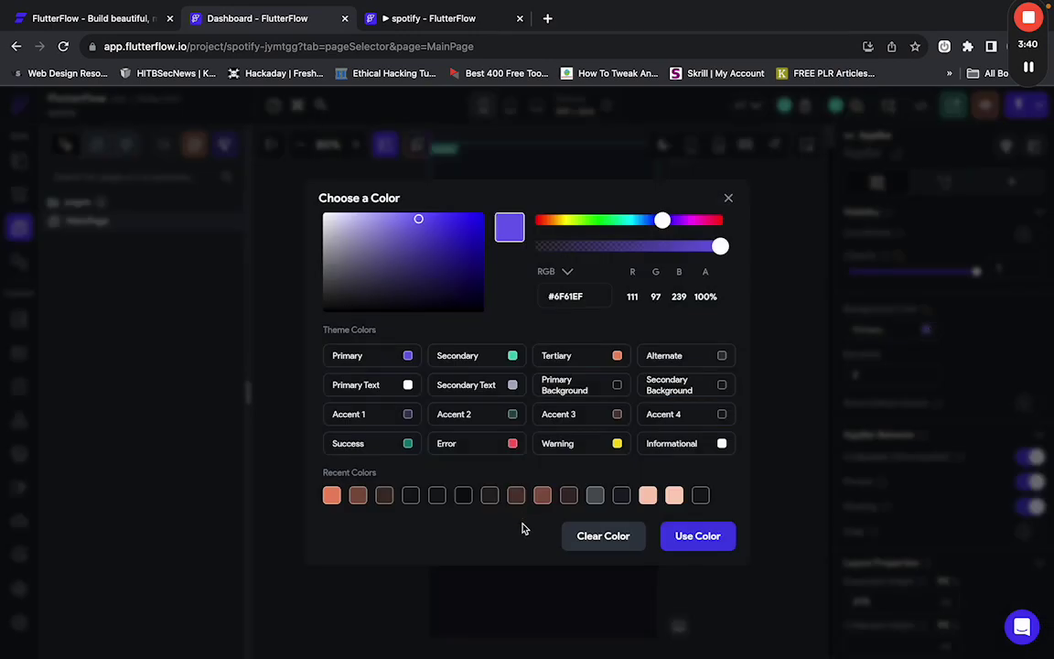
{"action": "left_click", "coordinate": [594, 536]}
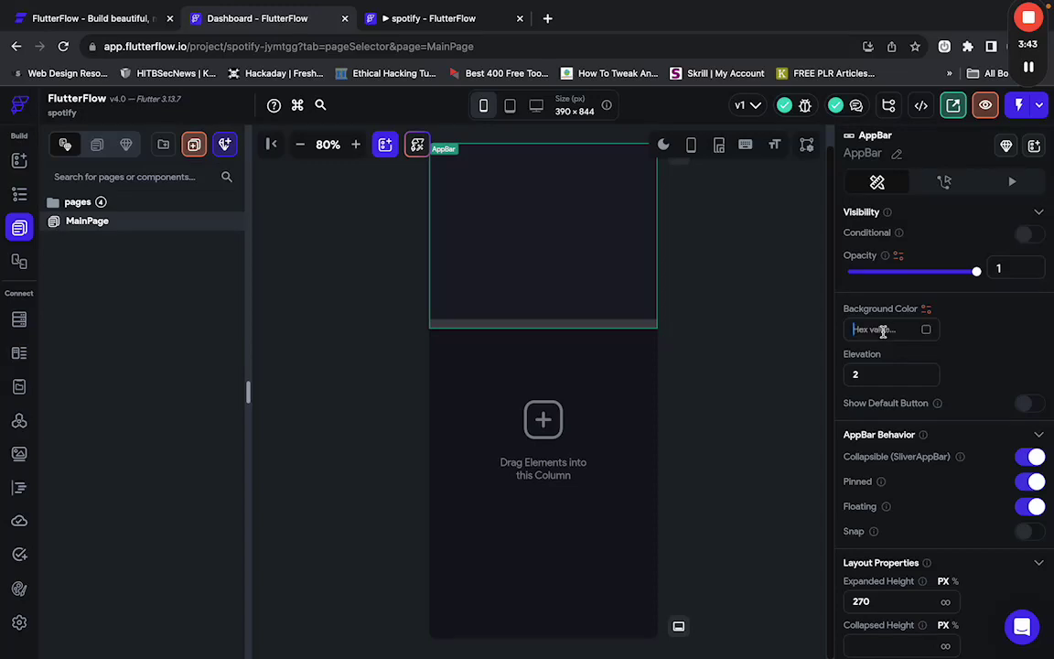
{"action": "left_click", "coordinate": [857, 374]}
{"action": "left_click", "coordinate": [924, 329]}
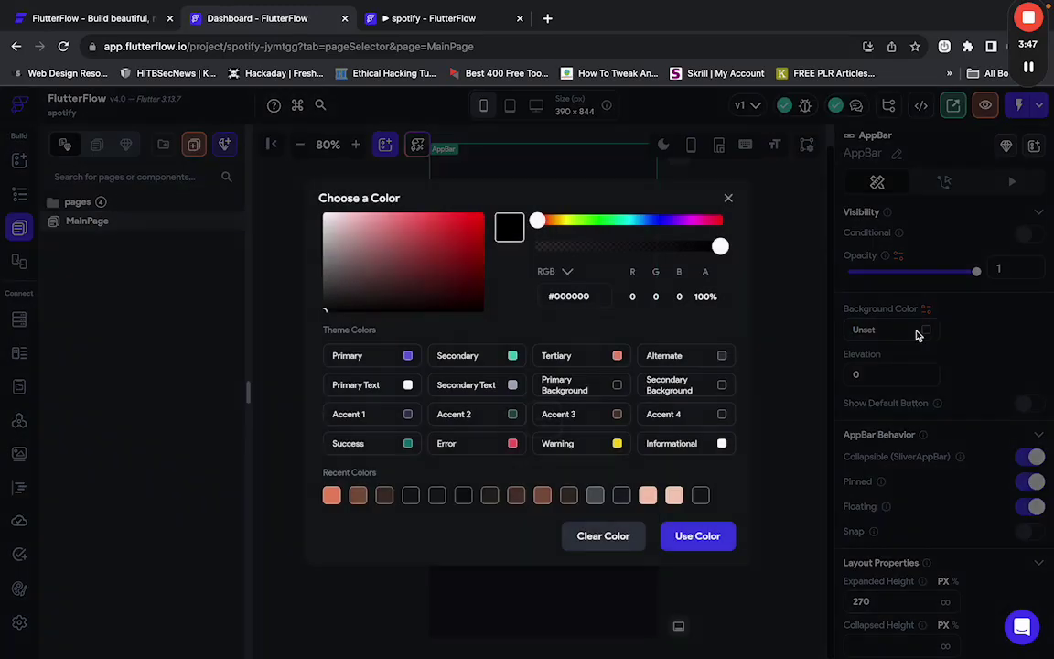
{"action": "left_click_drag", "start_coordinate": [564, 248], "coordinate": [508, 249]}
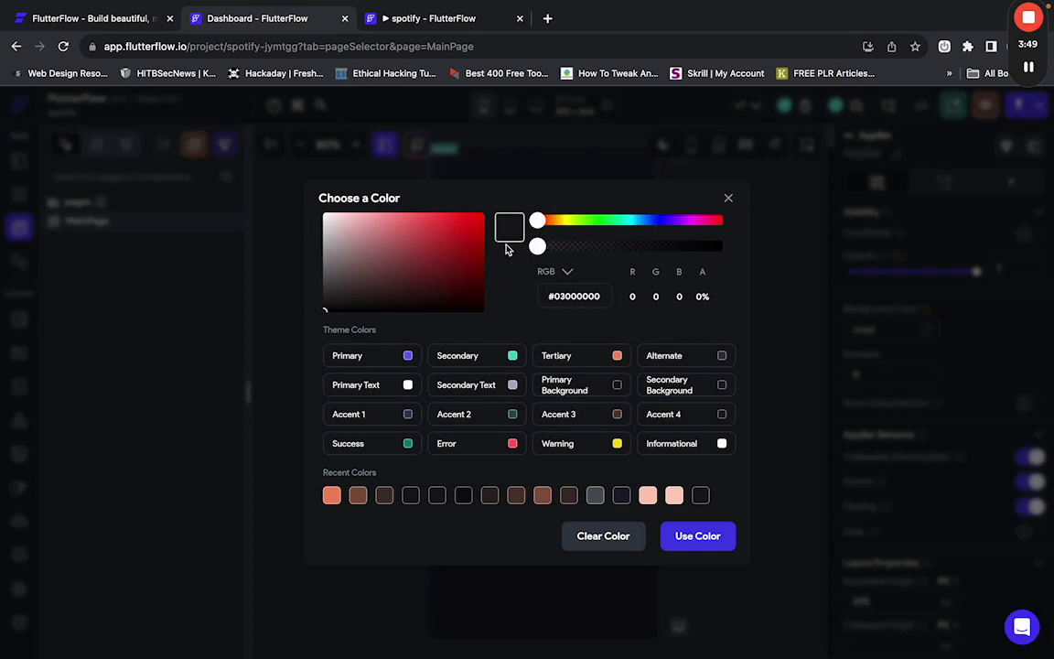
{"action": "left_click", "coordinate": [697, 536]}
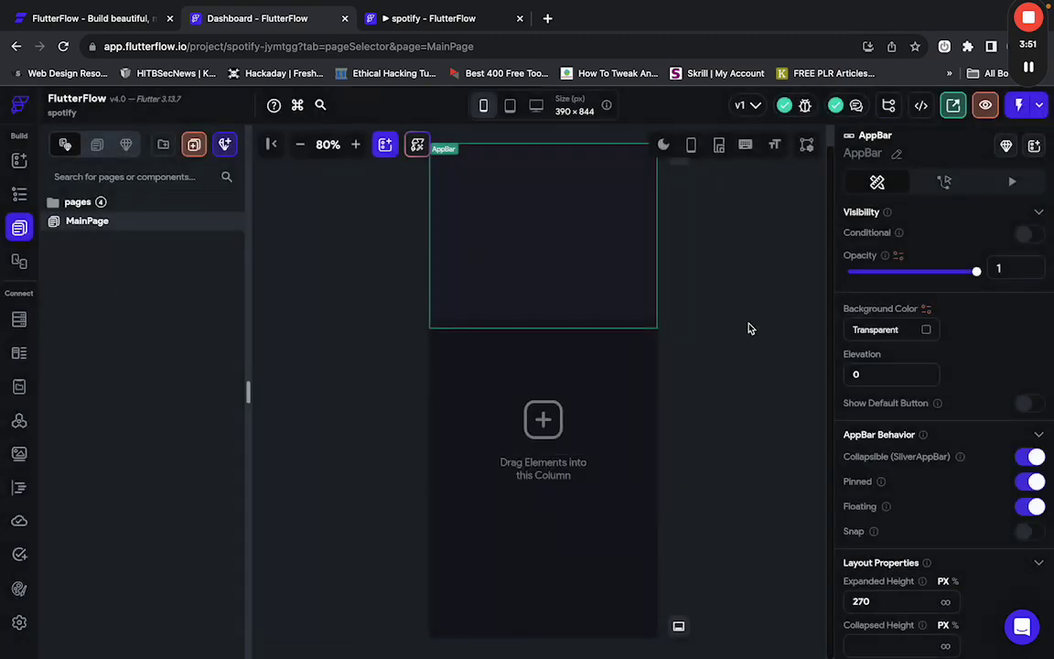
{"action": "left_click", "coordinate": [748, 337]}
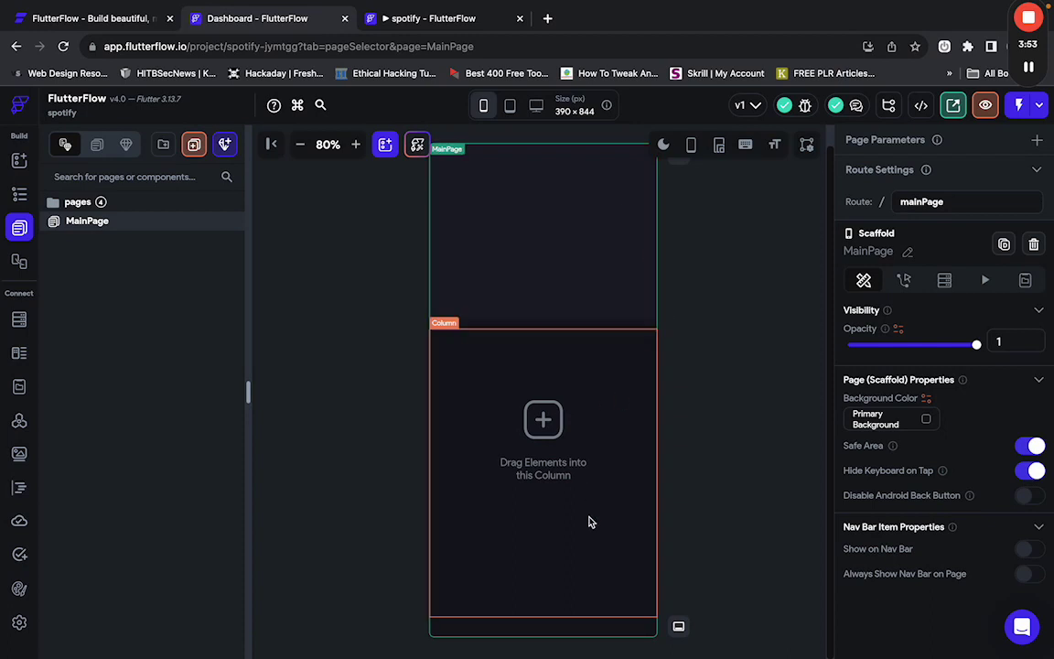
Paste the copied gradient onto the app bar's container and check its colors and transition points.
{"action": "left_click", "coordinate": [586, 278]}
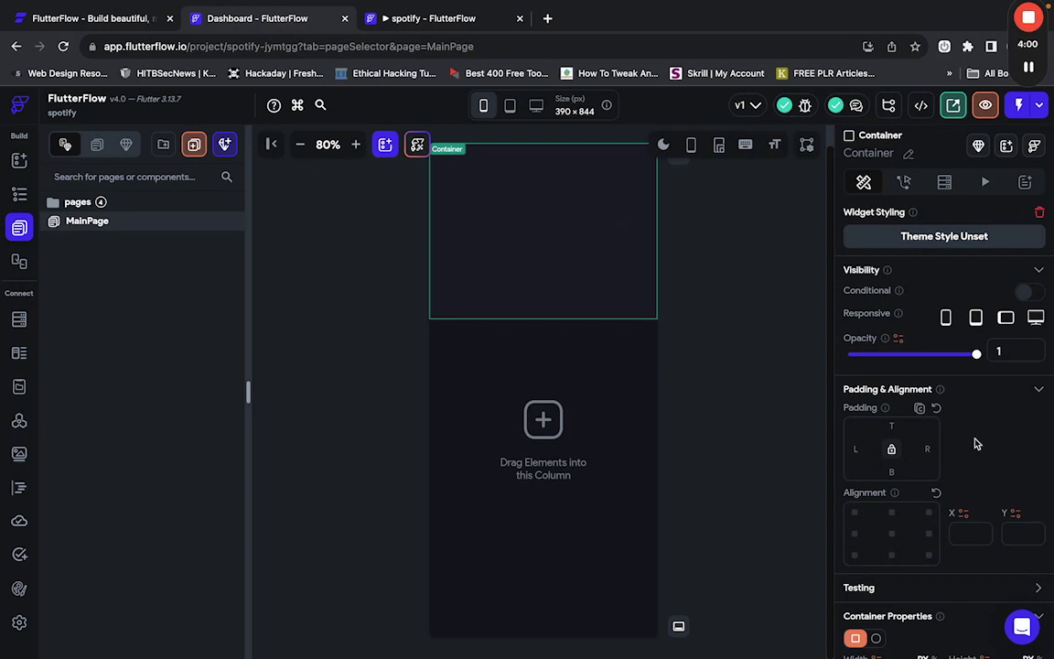
{"action": "scroll", "coordinate": [974, 440], "scroll_direction": "down", "scroll_amount": 10}
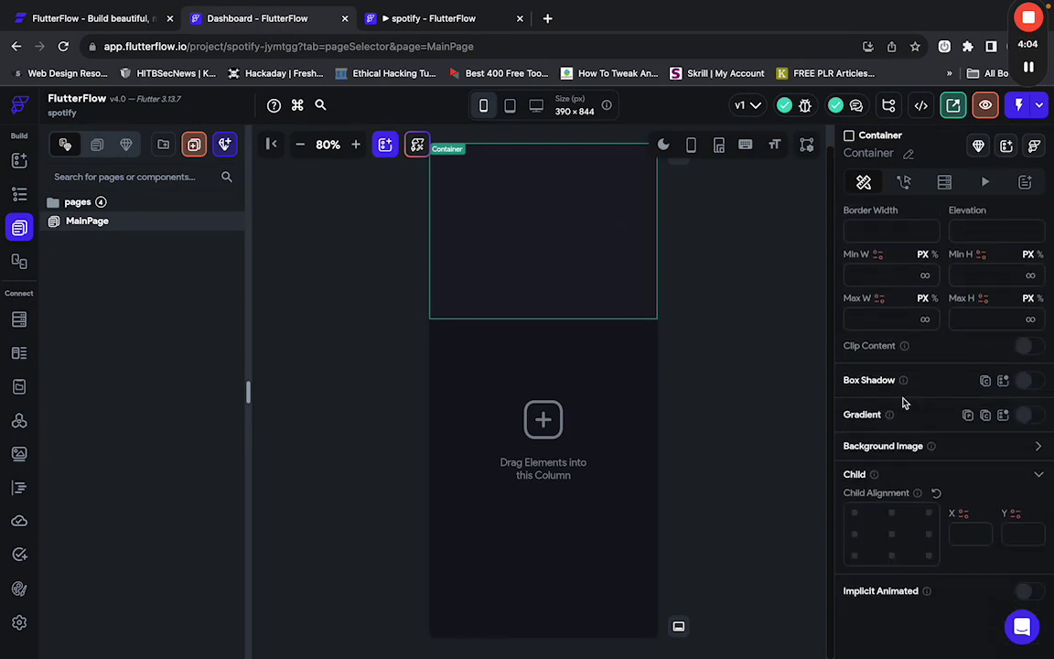
{"action": "left_click", "coordinate": [968, 416]}
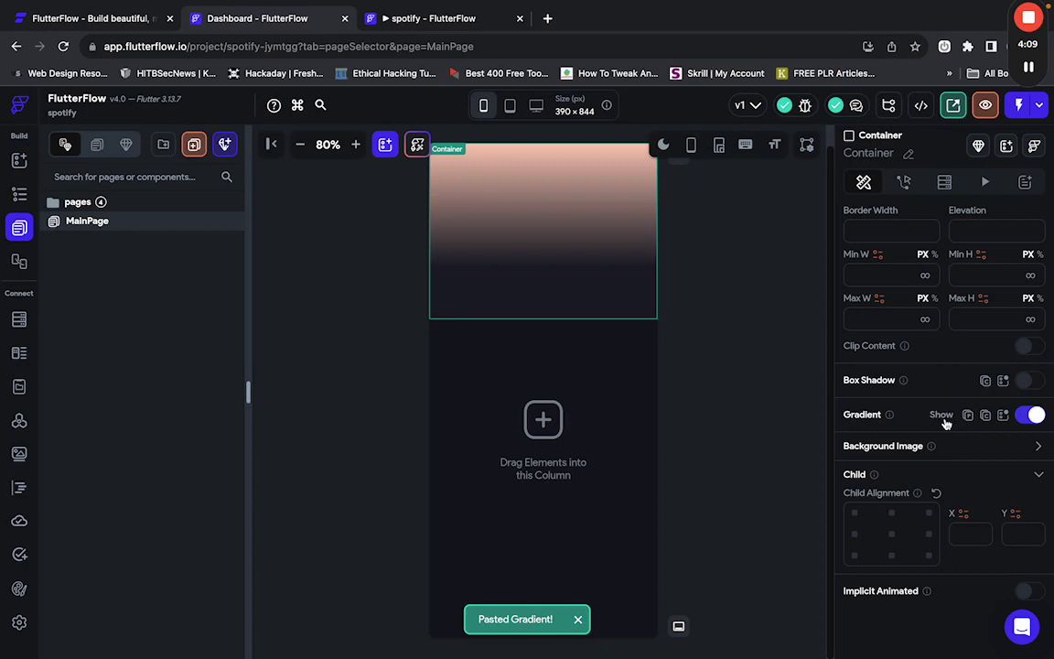
{"action": "left_click", "coordinate": [878, 416]}
{"action": "scroll", "coordinate": [942, 476], "scroll_direction": "down", "scroll_amount": 1}
{"action": "scroll", "coordinate": [942, 482], "scroll_direction": "down", "scroll_amount": 1}
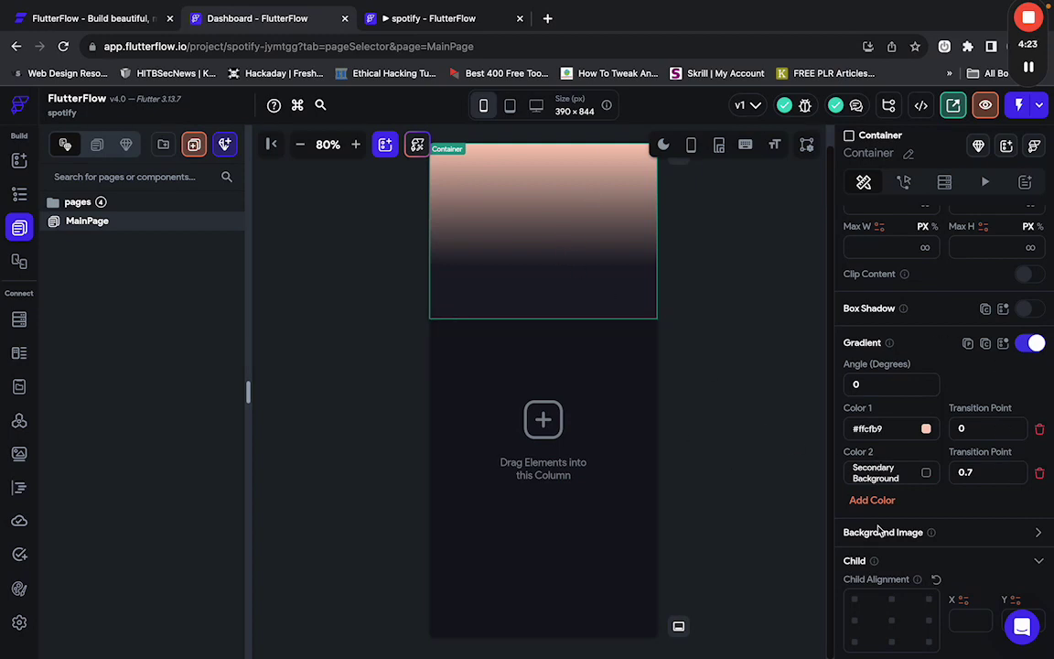
{"action": "left_click", "coordinate": [926, 475]}
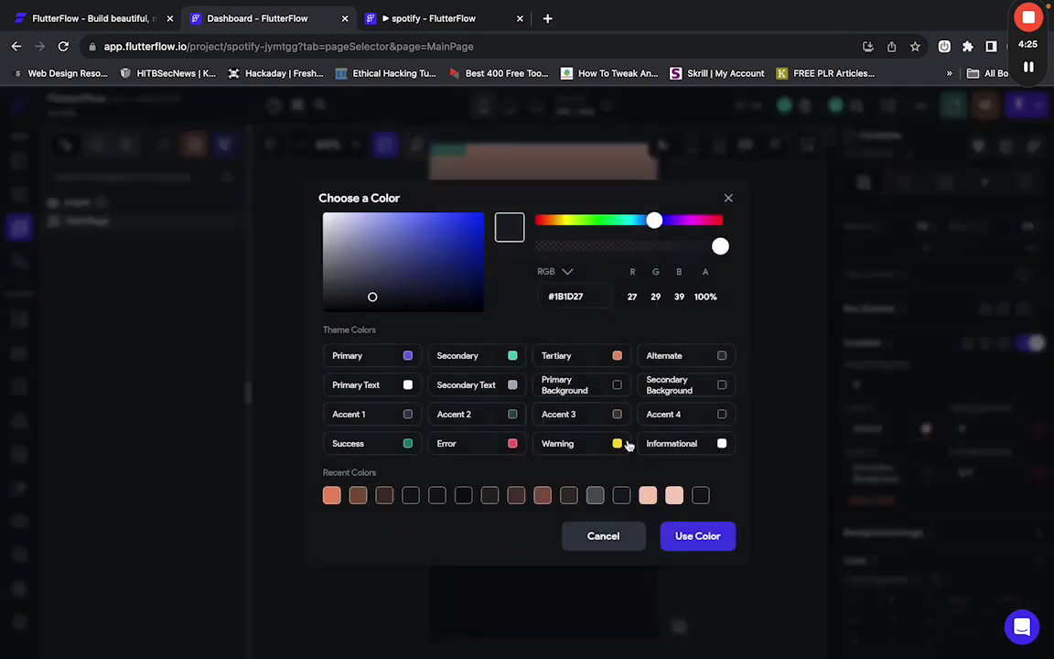
{"action": "left_click", "coordinate": [765, 376]}
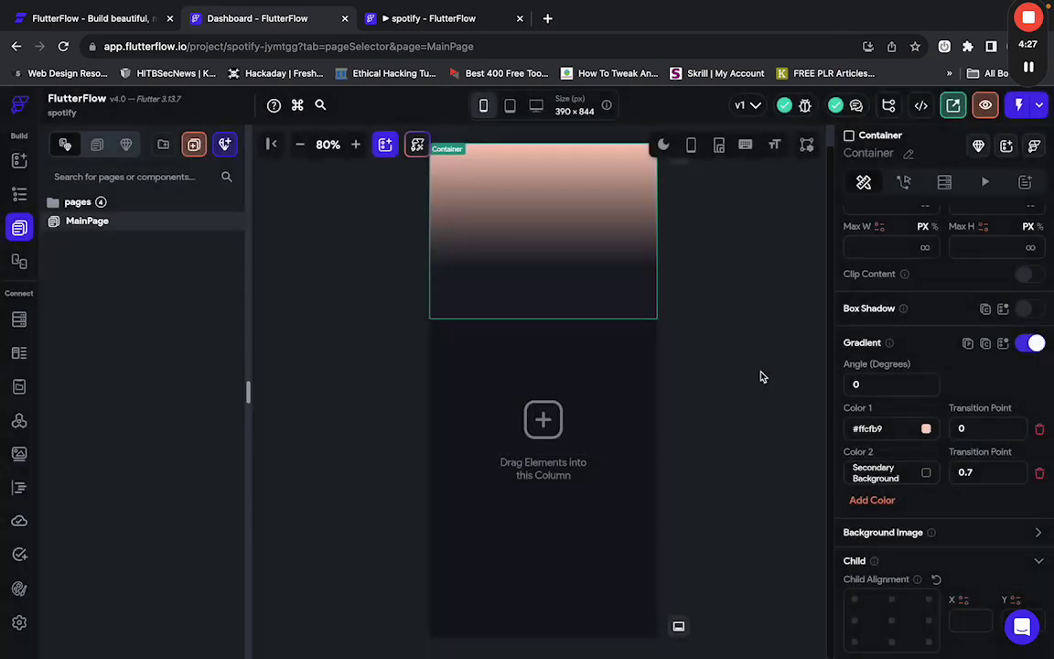
Set the MainPage background color to the Secondary Background theme color.
{"action": "left_click", "coordinate": [641, 414]}
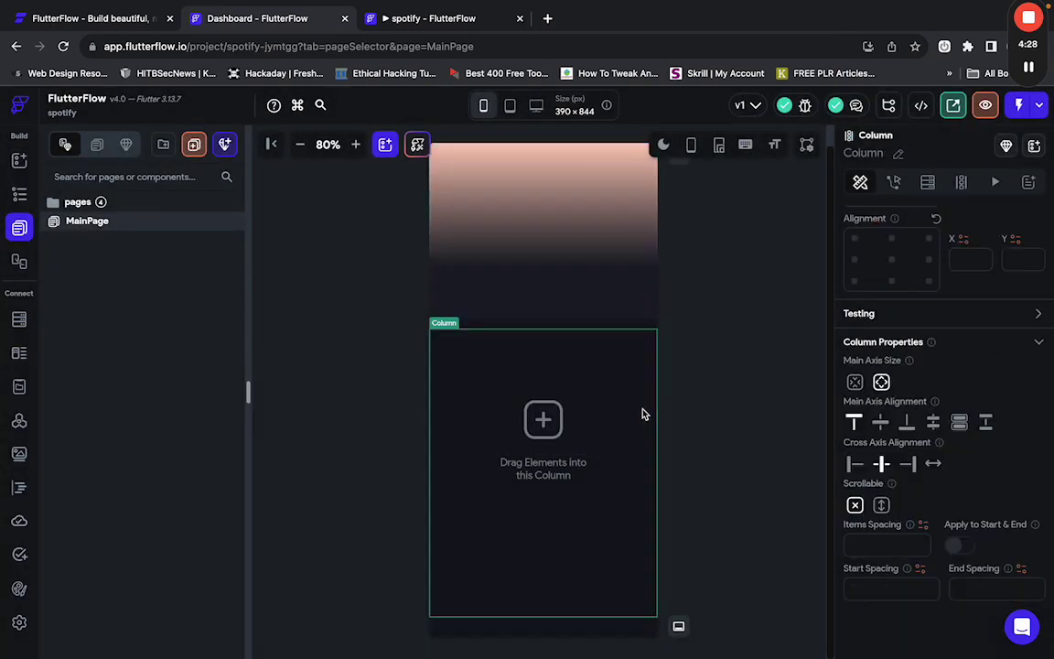
{"action": "left_click", "coordinate": [390, 256]}
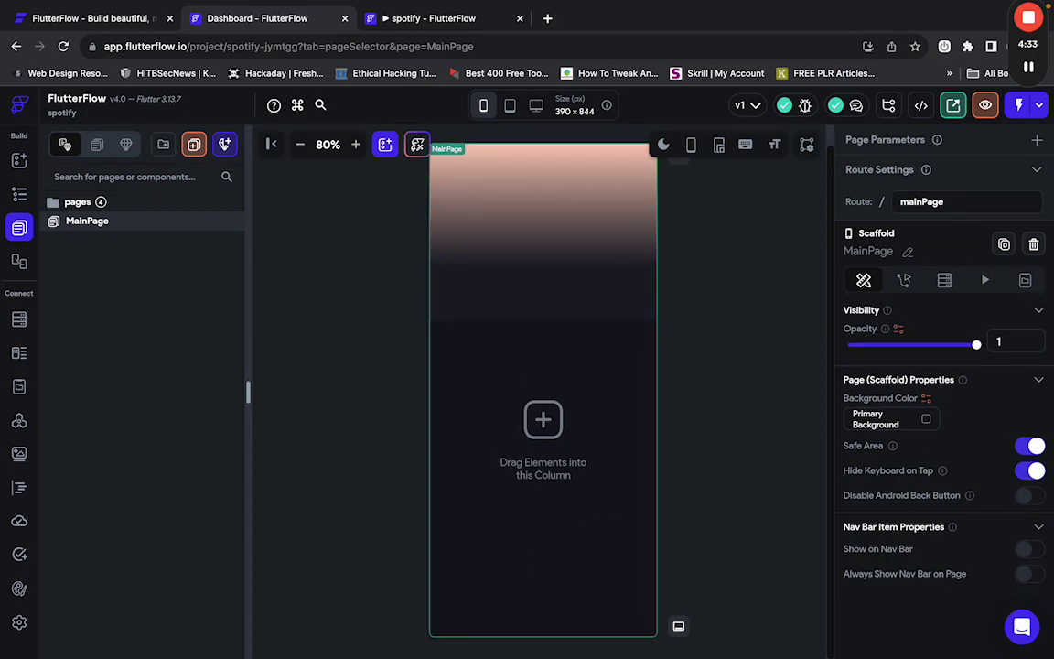
{"action": "left_click", "coordinate": [926, 419]}
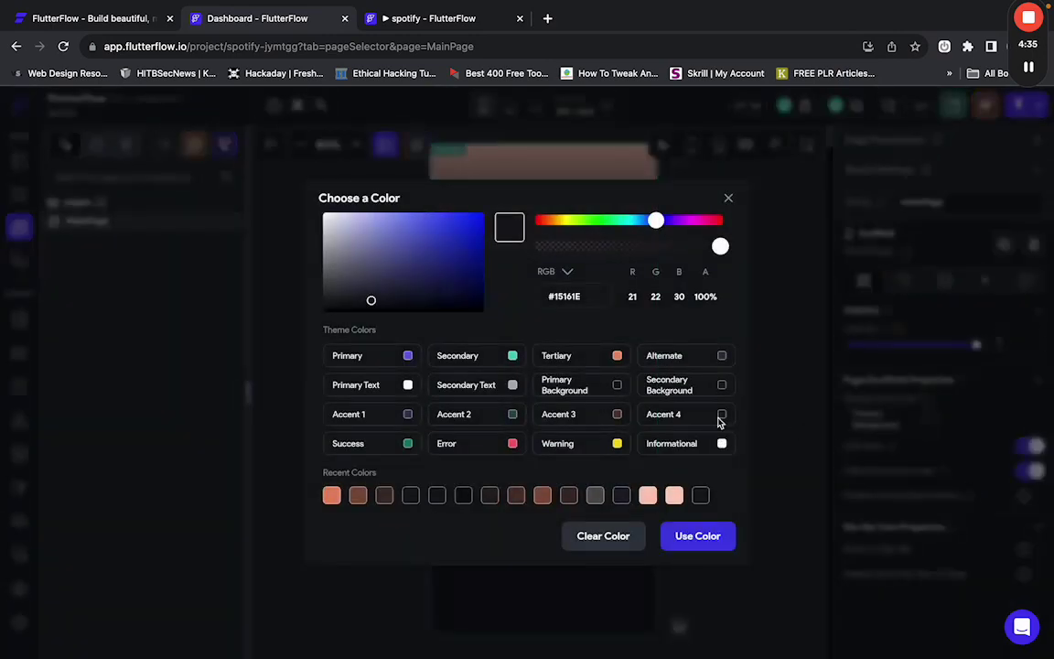
{"action": "left_click", "coordinate": [722, 385]}
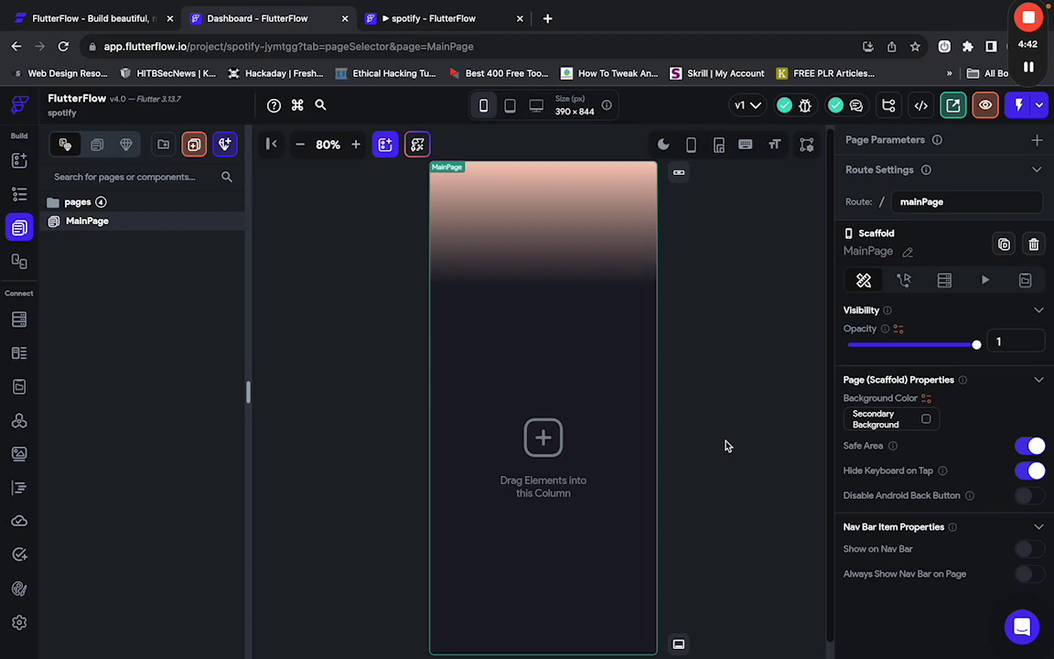
Add a Column inside the gradient container and give it 15 px padding on all sides.
{"action": "left_click", "coordinate": [581, 237]}
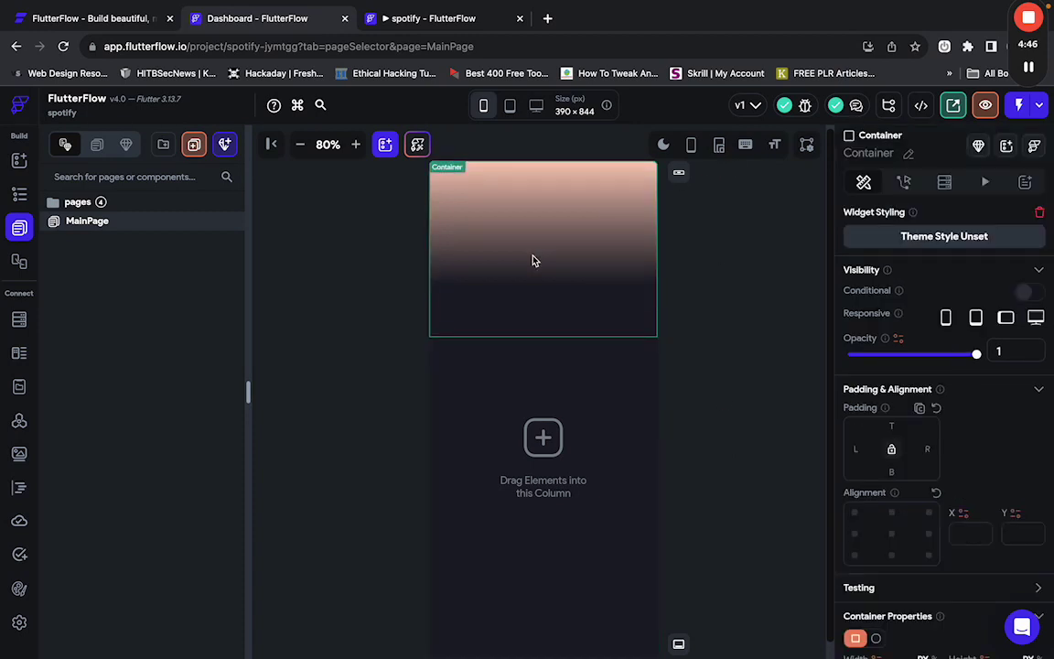
{"action": "key", "text": "super+f"}
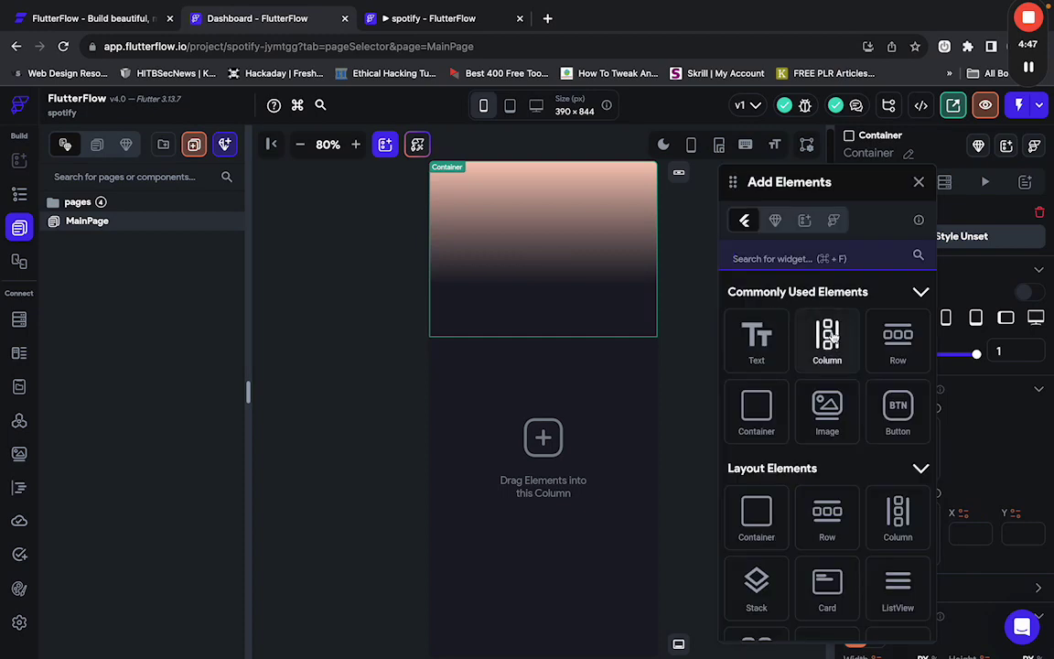
{"action": "left_click_drag", "start_coordinate": [827, 337], "coordinate": [512, 223]}
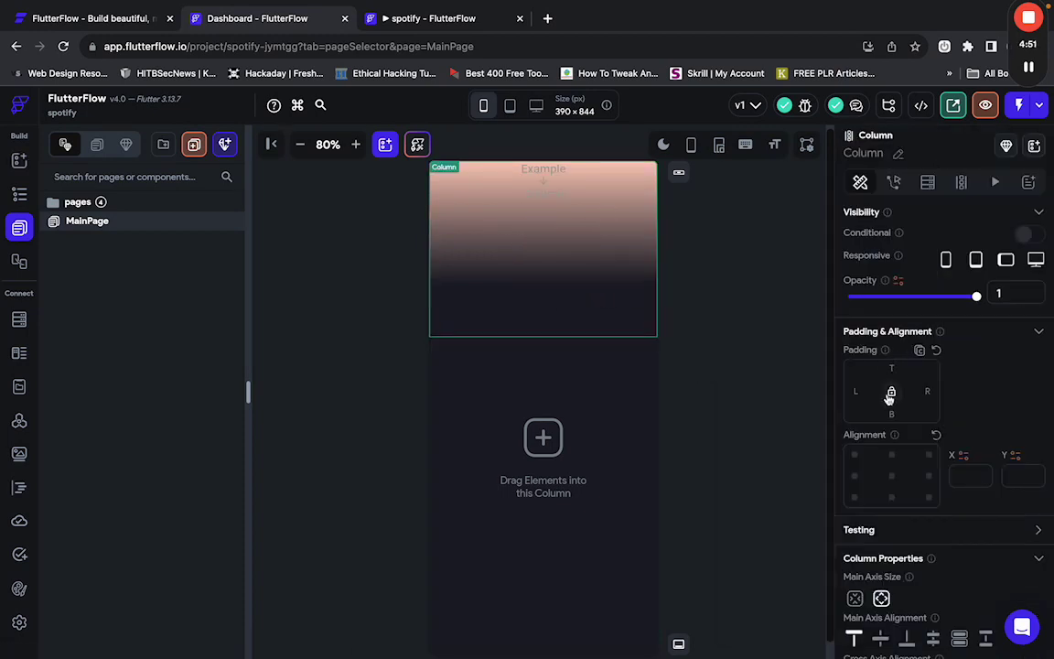
{"action": "left_click", "coordinate": [895, 368]}
{"action": "type", "text": "15"}
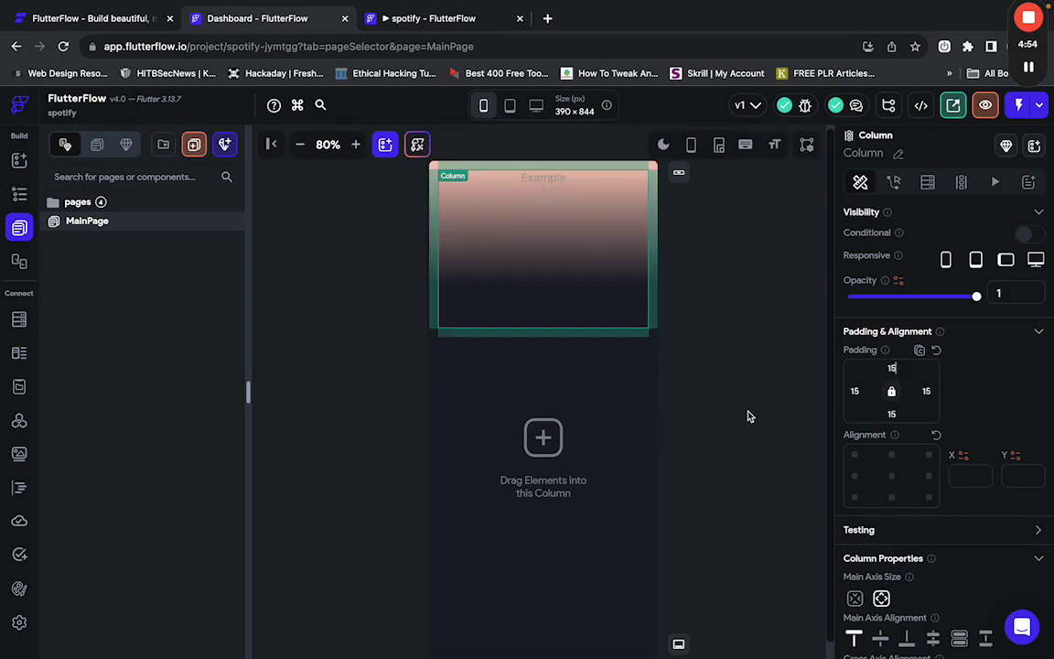
Switch to Figma and examine the layout of the Good evening header on the Home page.
{"action": "key", "text": "ctrl+Right"}
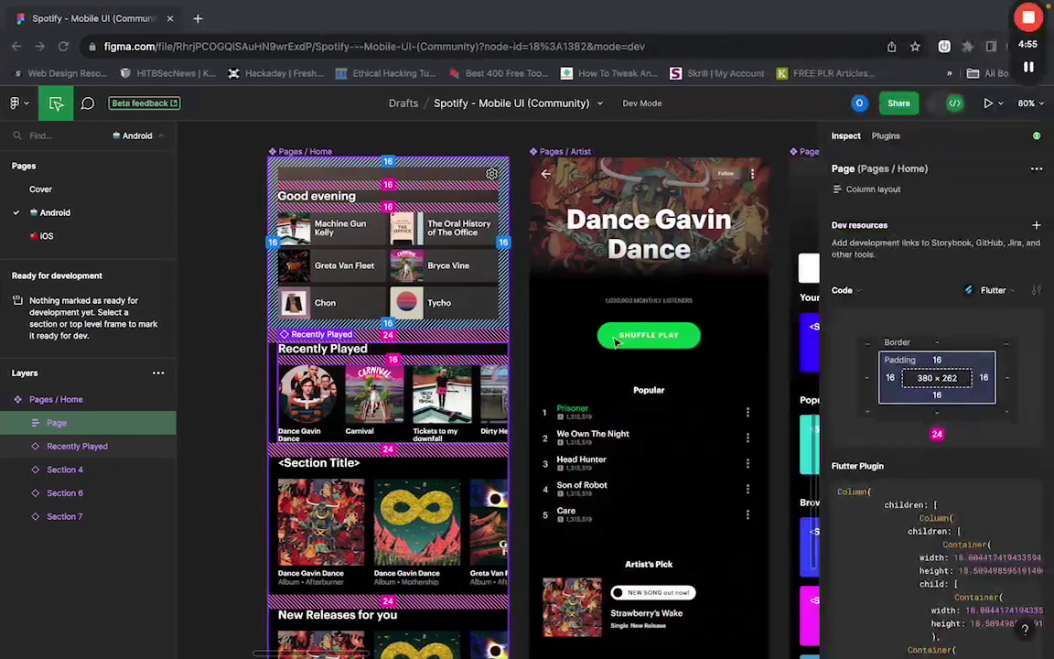
{"action": "left_click", "coordinate": [445, 230]}
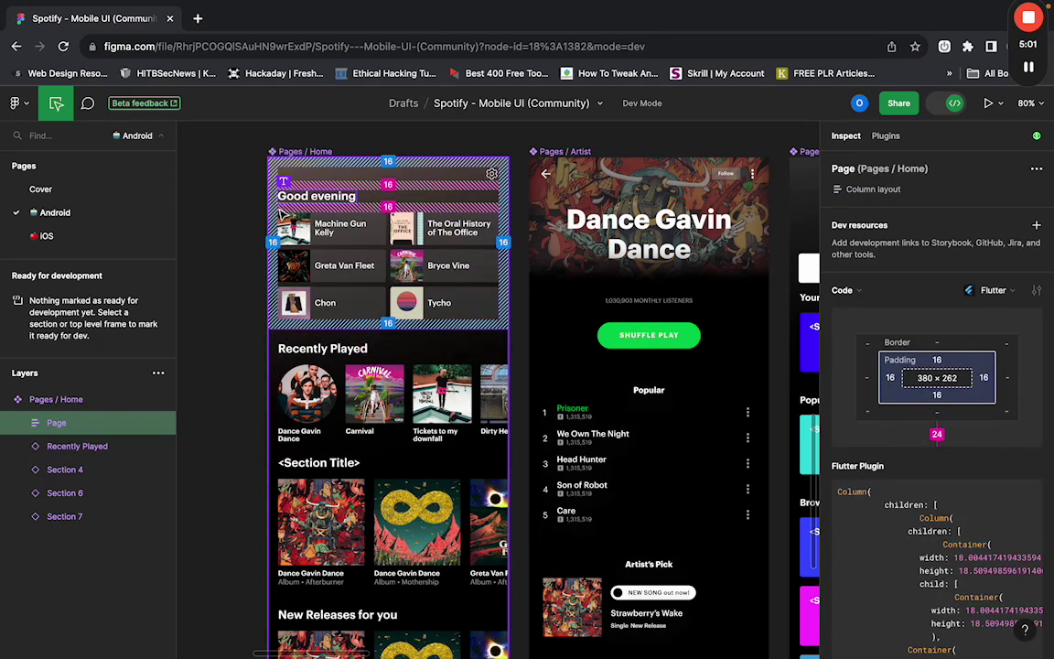
{"action": "left_click", "coordinate": [523, 305]}
{"action": "scroll", "coordinate": [430, 366], "scroll_direction": "up", "scroll_amount": 2}
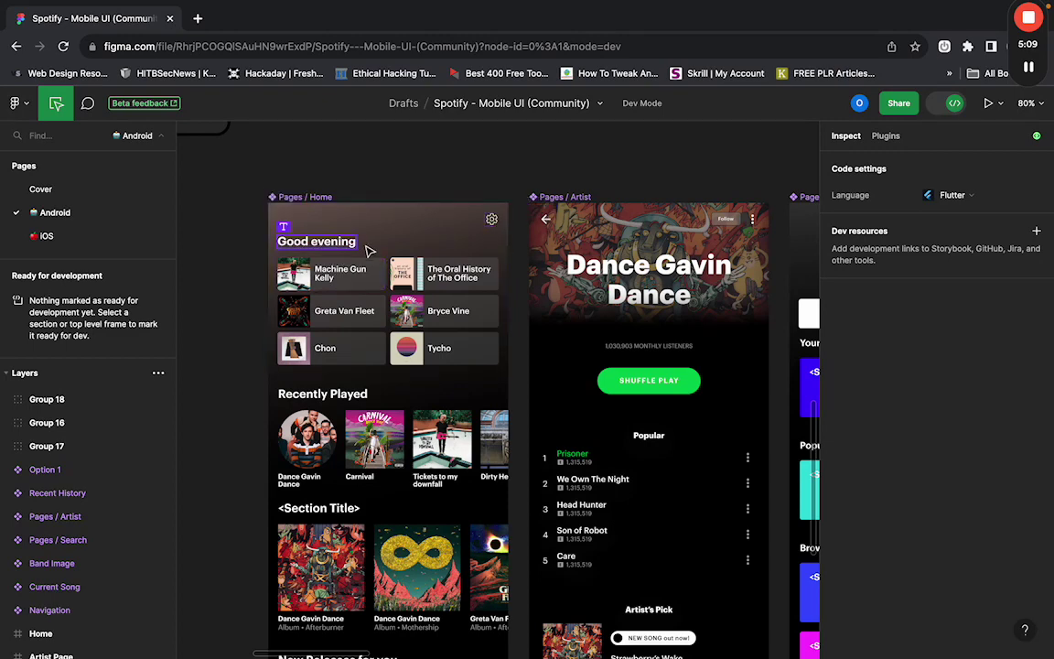
Switch to FlutterFlow, add a Row inside the gradient container's Column and place an Icon in that Row.
{"action": "key", "text": "ctrl+Left"}
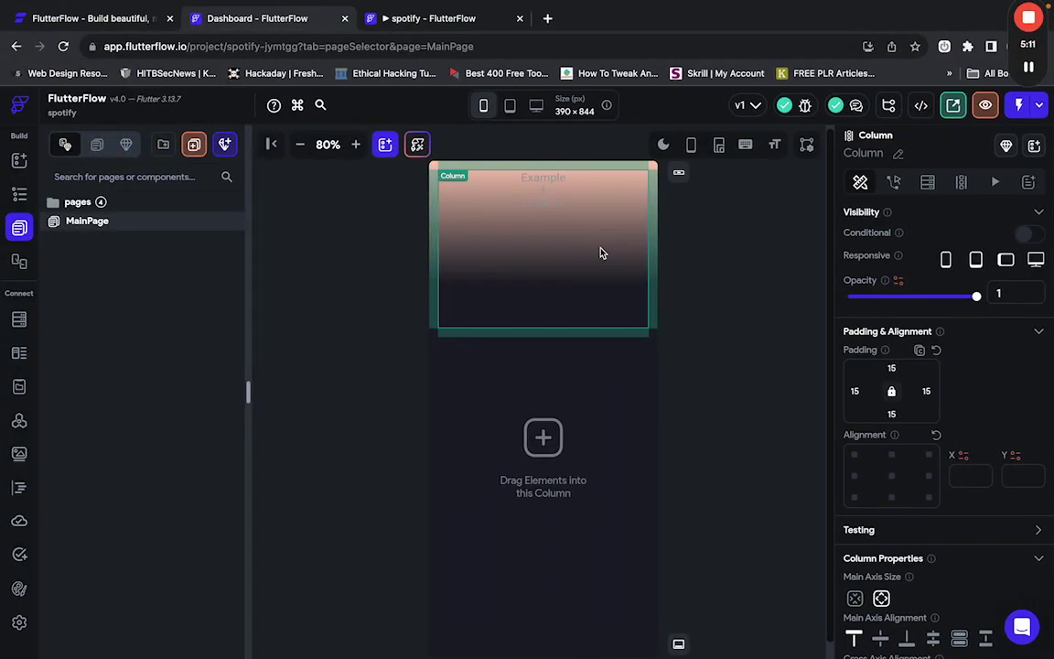
{"action": "key", "text": "a"}
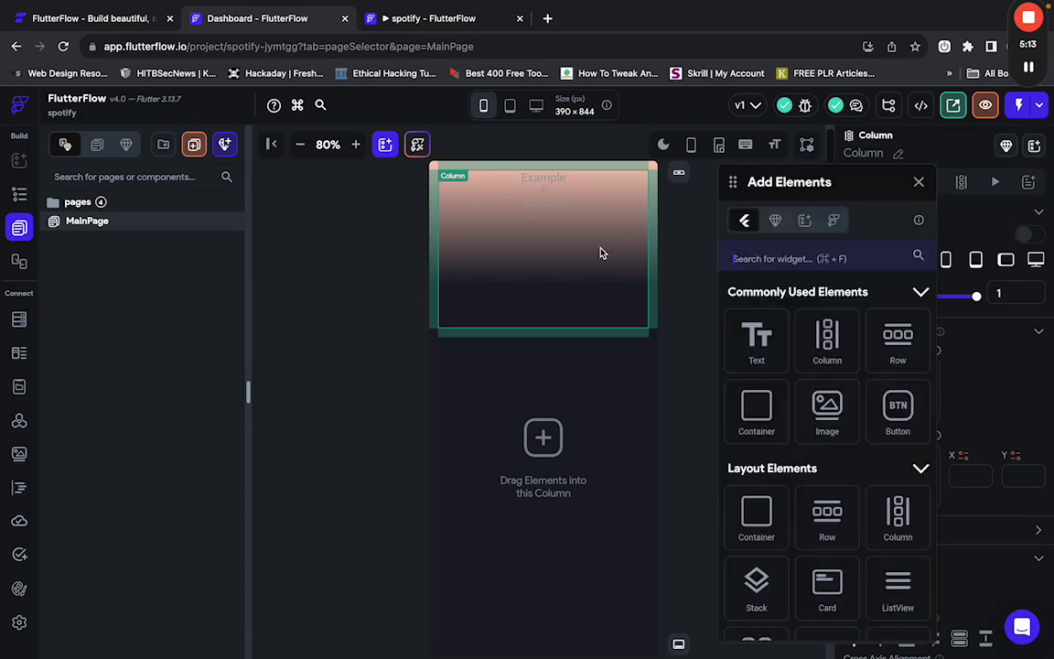
{"action": "left_click_drag", "start_coordinate": [897, 340], "coordinate": [552, 161]}
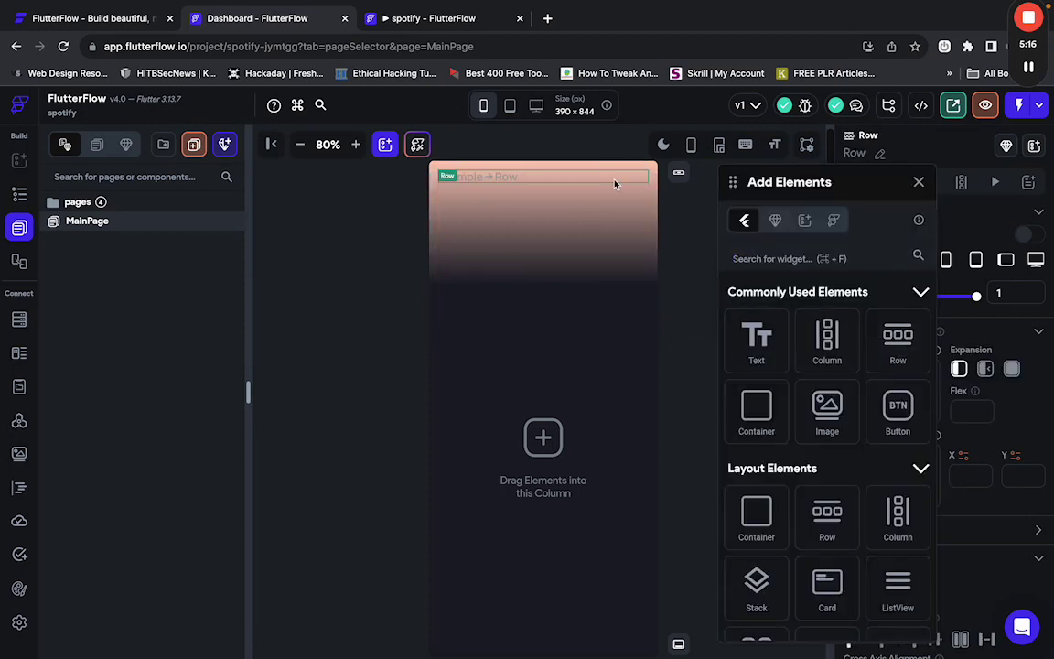
{"action": "left_click", "coordinate": [760, 257]}
{"action": "type", "text": "ico"}
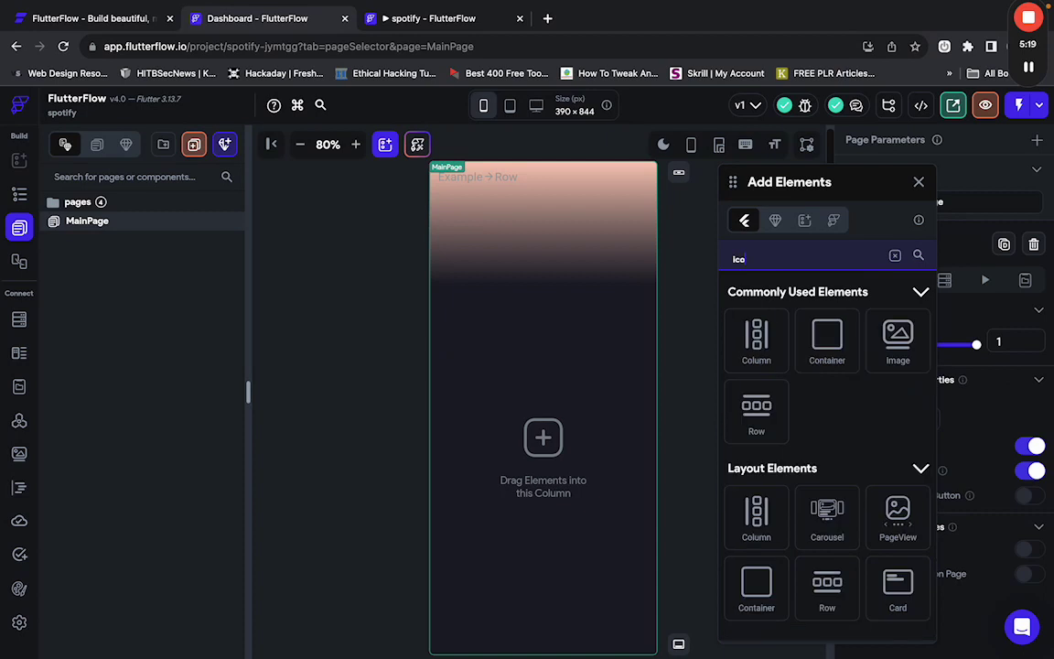
{"action": "type", "text": "n"}
{"action": "left_click_drag", "start_coordinate": [752, 555], "coordinate": [601, 184]}
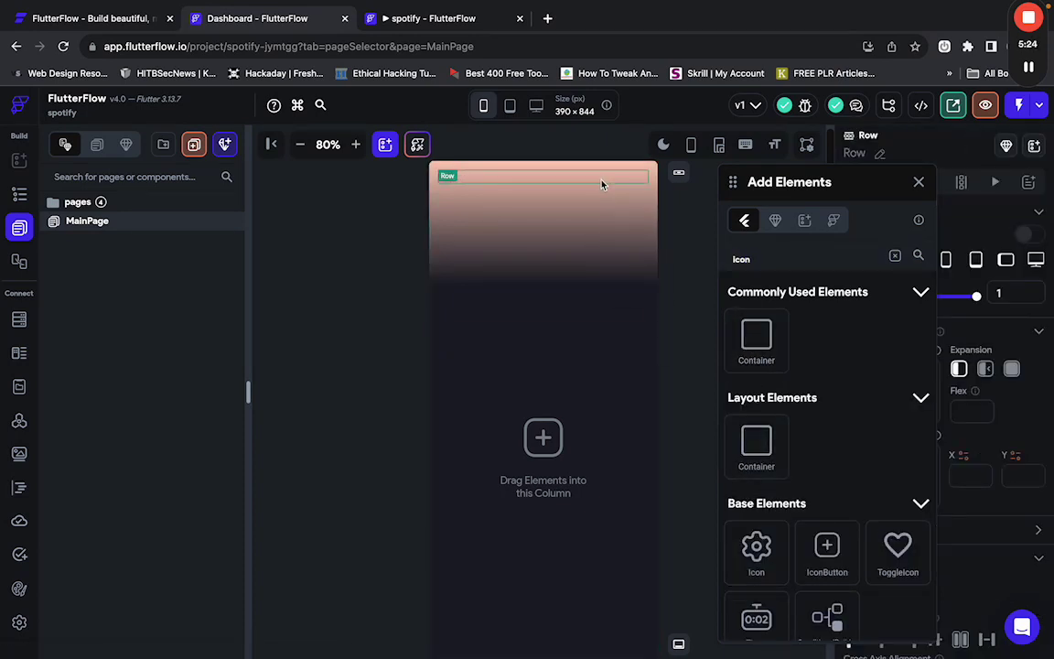
Set the Row's main axis alignment to end so the icon sits at the header's far side.
{"action": "left_click", "coordinate": [601, 184]}
{"action": "scroll", "coordinate": [906, 527], "scroll_direction": "down", "scroll_amount": 4}
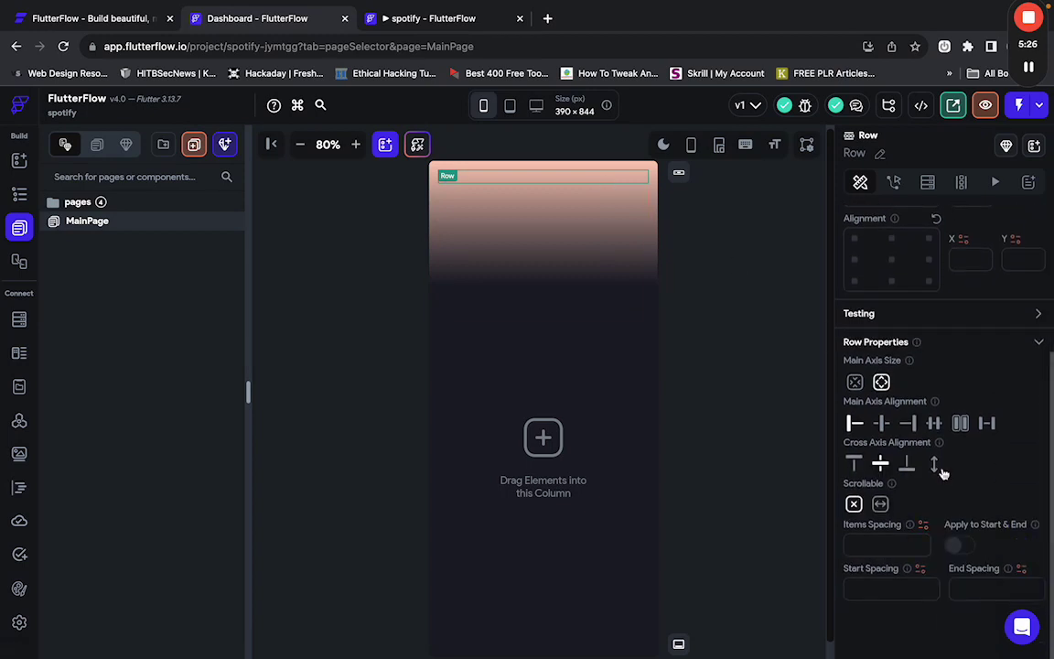
{"action": "left_click", "coordinate": [910, 424]}
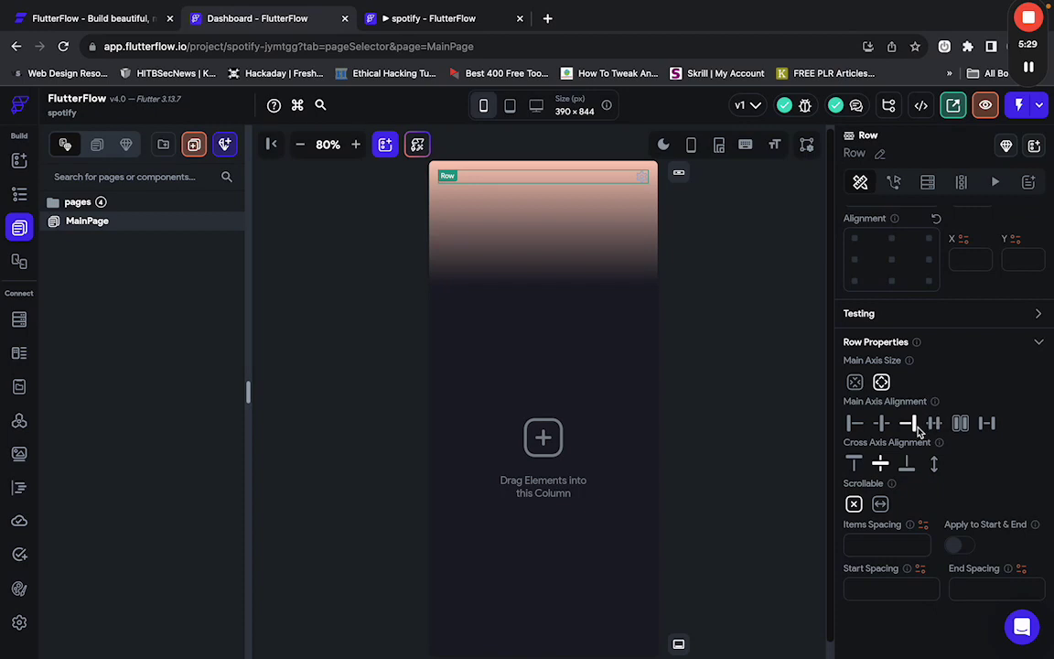
Set the settings icon's size to 30 and its color to the Primary Text theme color.
{"action": "left_click", "coordinate": [642, 175]}
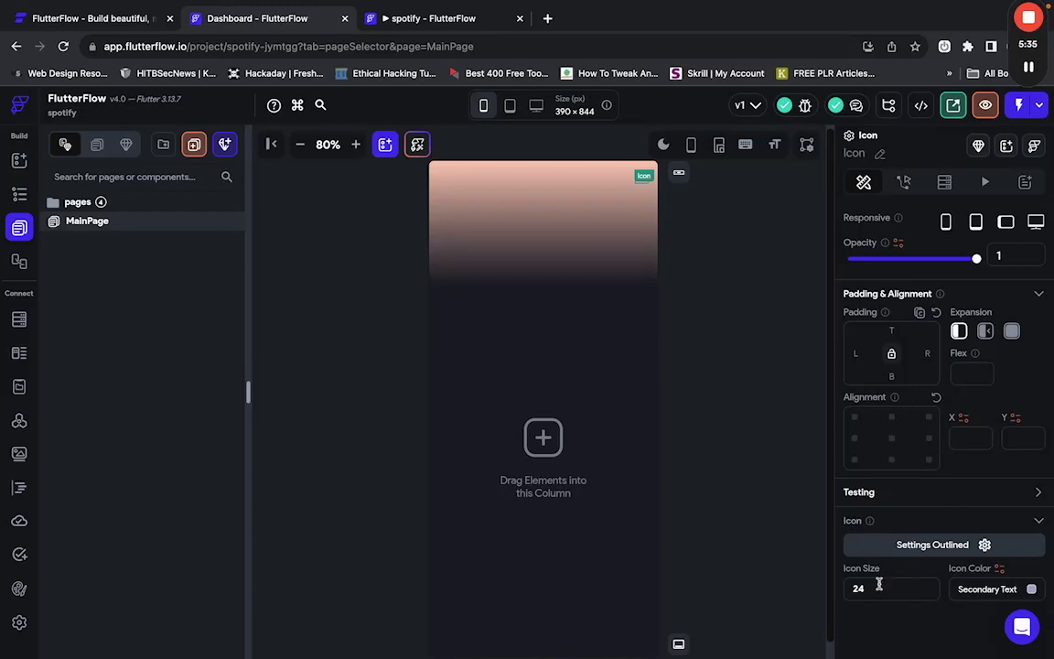
{"action": "key", "text": "BackSpace"}
{"action": "key", "text": "BackSpace"}
{"action": "type", "text": "30"}
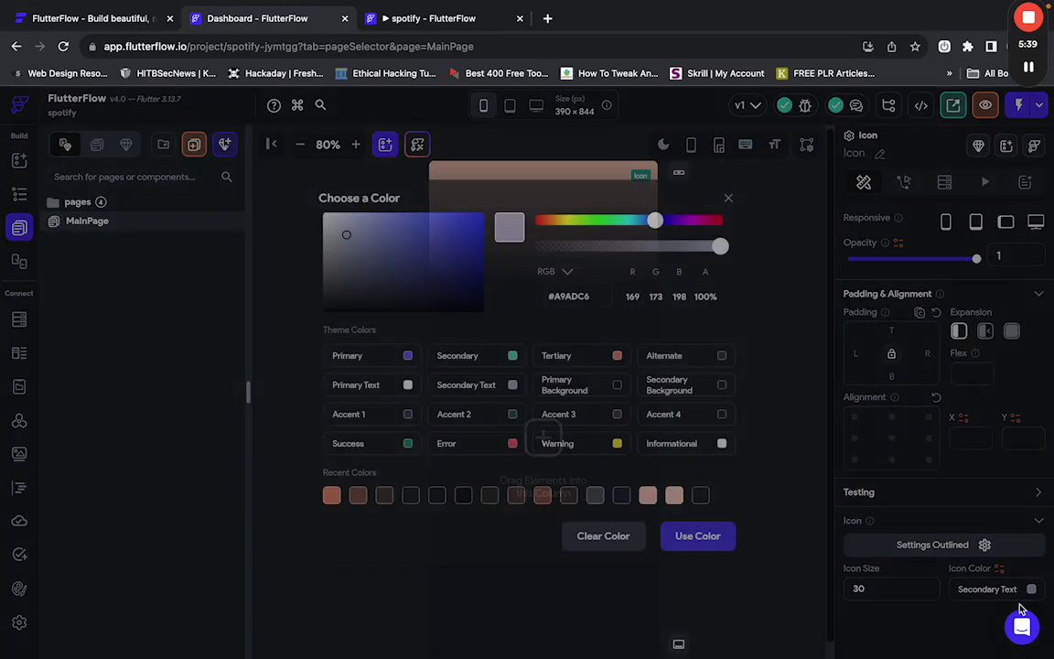
{"action": "left_click", "coordinate": [987, 588]}
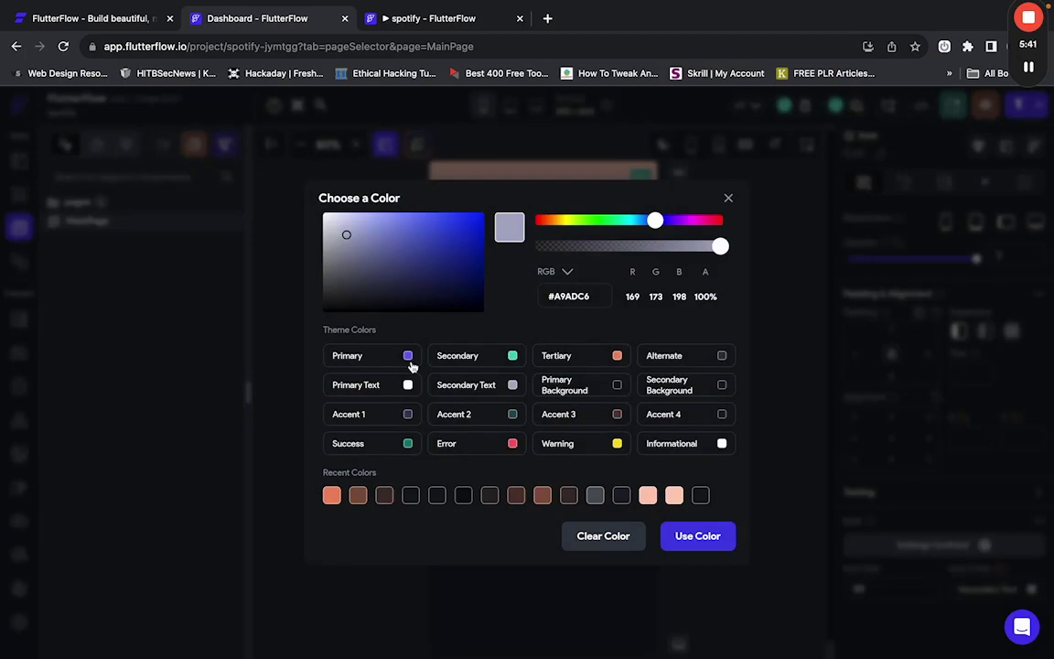
{"action": "left_click", "coordinate": [413, 388]}
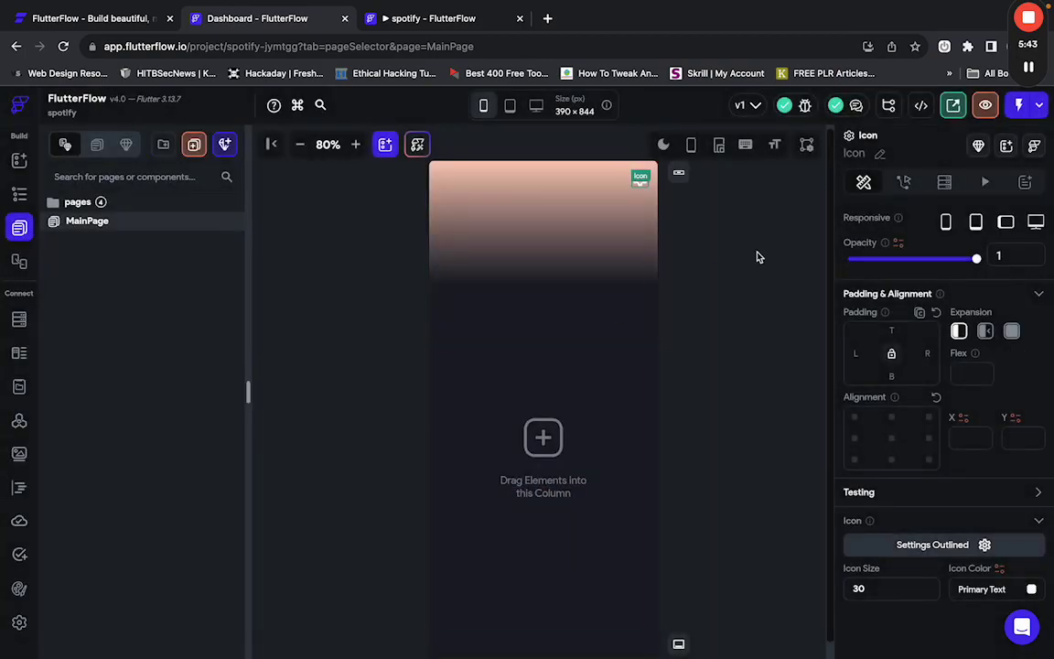
{"action": "left_click", "coordinate": [783, 273]}
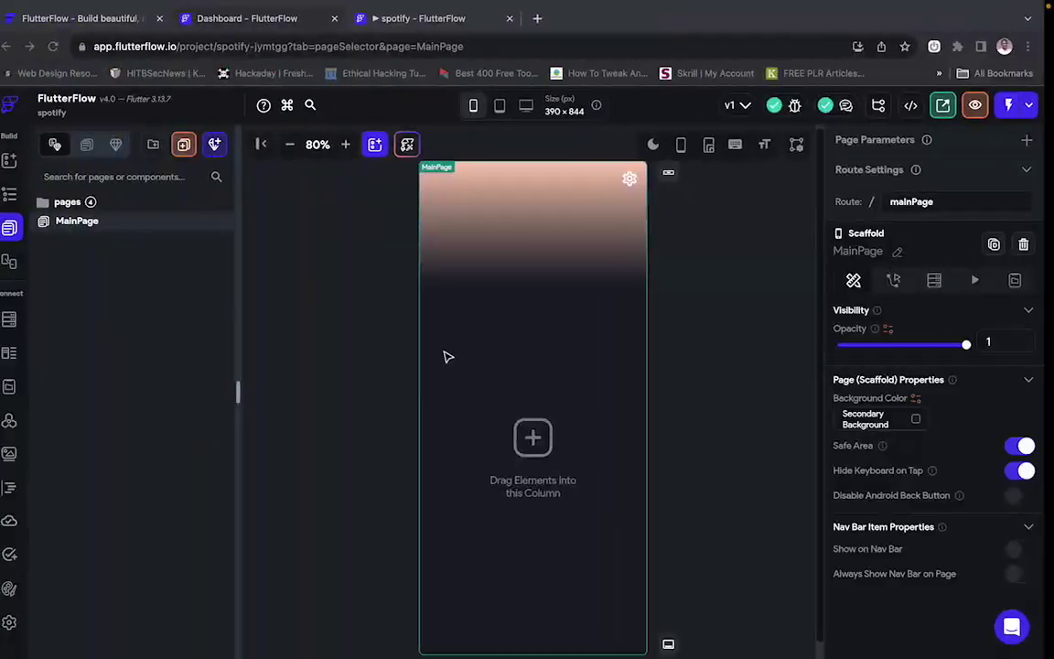
Set the header Column's cross axis alignment to stretch and add a Text widget below the icon Row.
{"action": "left_click", "coordinate": [538, 291]}
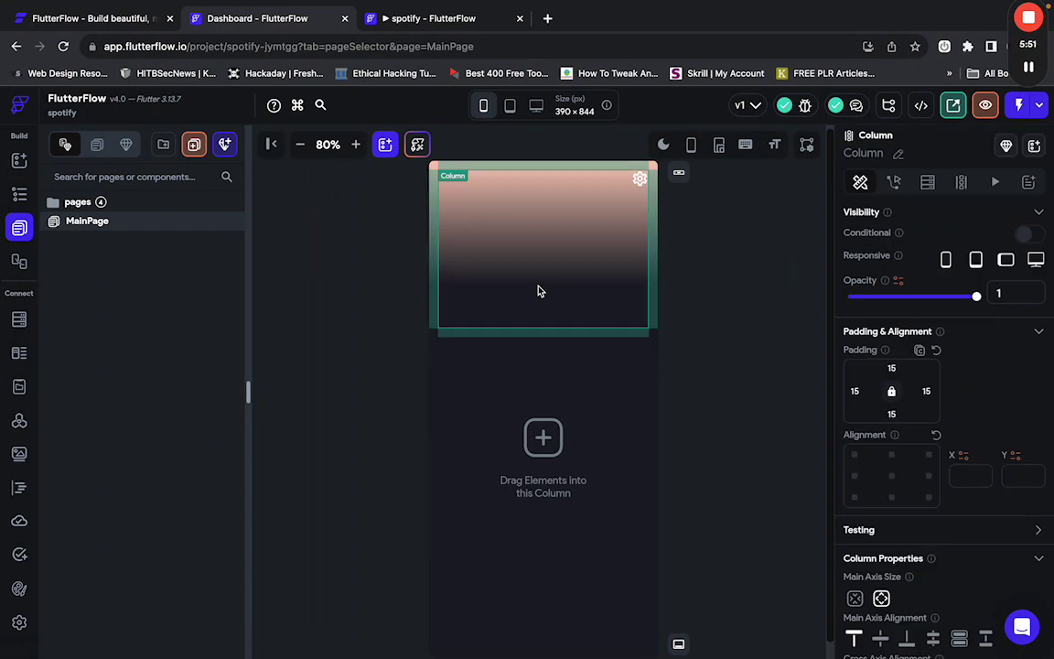
{"action": "scroll", "coordinate": [890, 440], "scroll_direction": "down", "scroll_amount": 3}
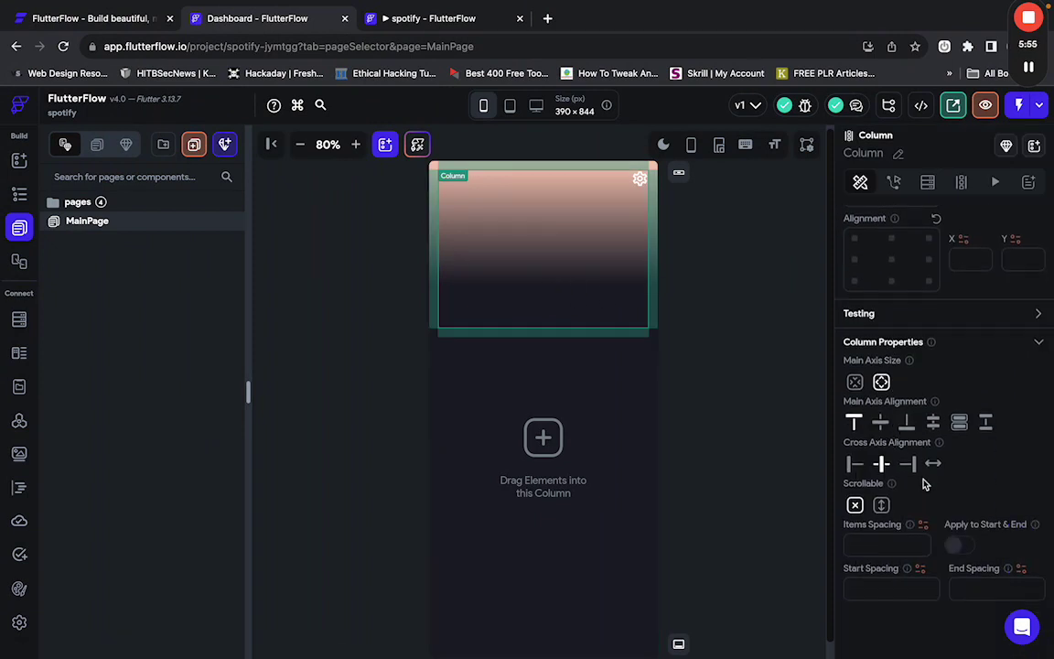
{"action": "left_click", "coordinate": [932, 464]}
{"action": "key", "text": "super+f"}
{"action": "left_click_drag", "start_coordinate": [756, 339], "coordinate": [602, 235]}
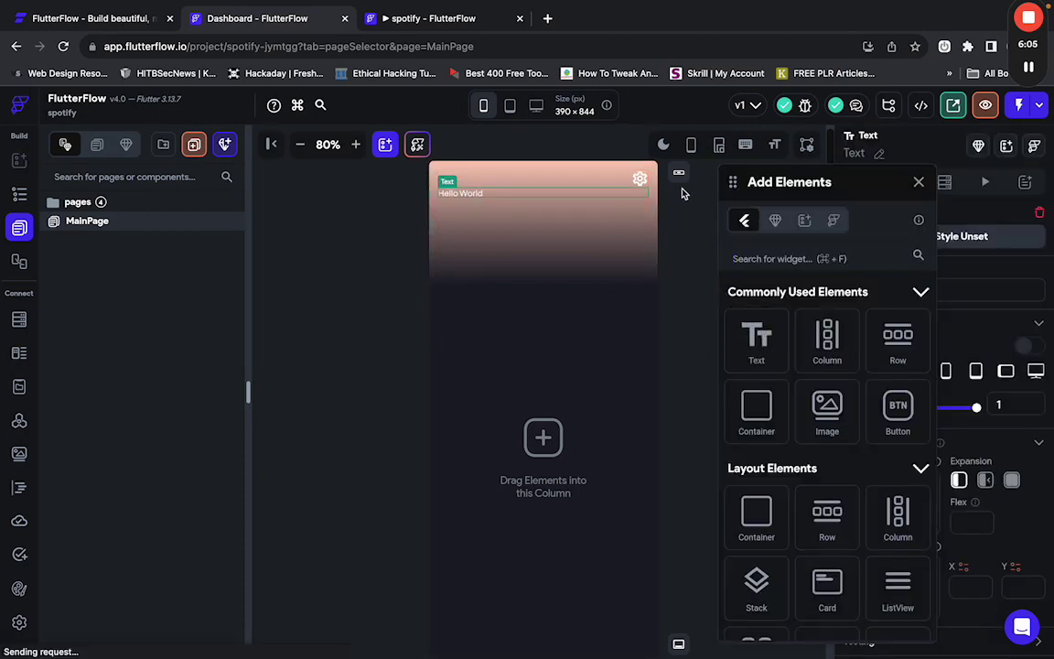
Switch to Figma and inspect the font size and weight of the Good evening text on the Home page.
{"action": "left_click", "coordinate": [473, 198]}
{"action": "scroll", "coordinate": [907, 462], "scroll_direction": "down", "scroll_amount": 1}
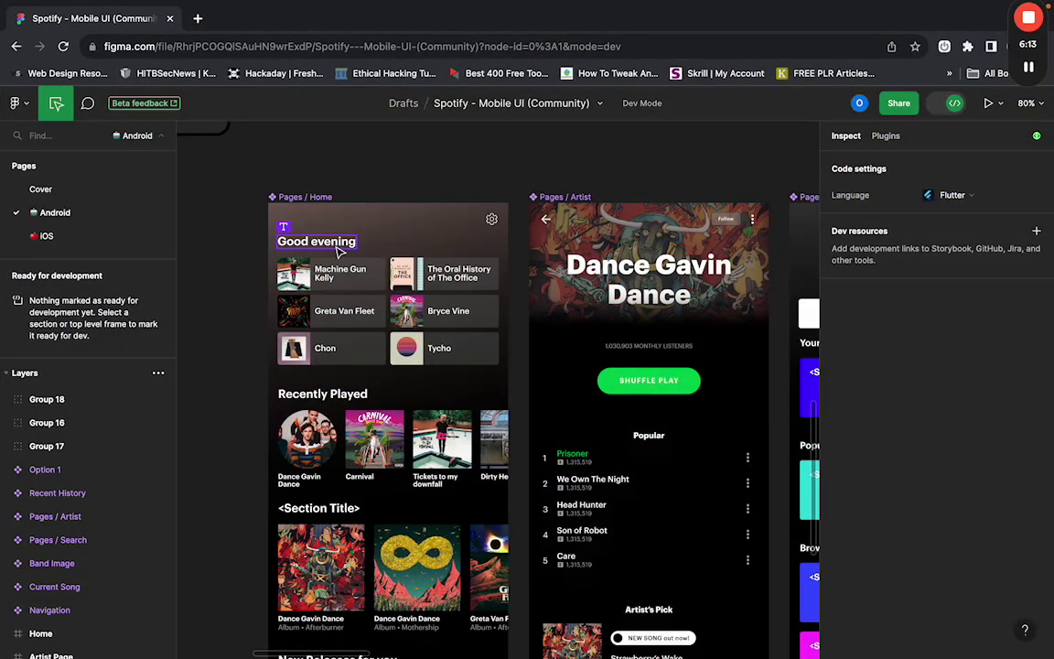
{"action": "left_click", "coordinate": [339, 248]}
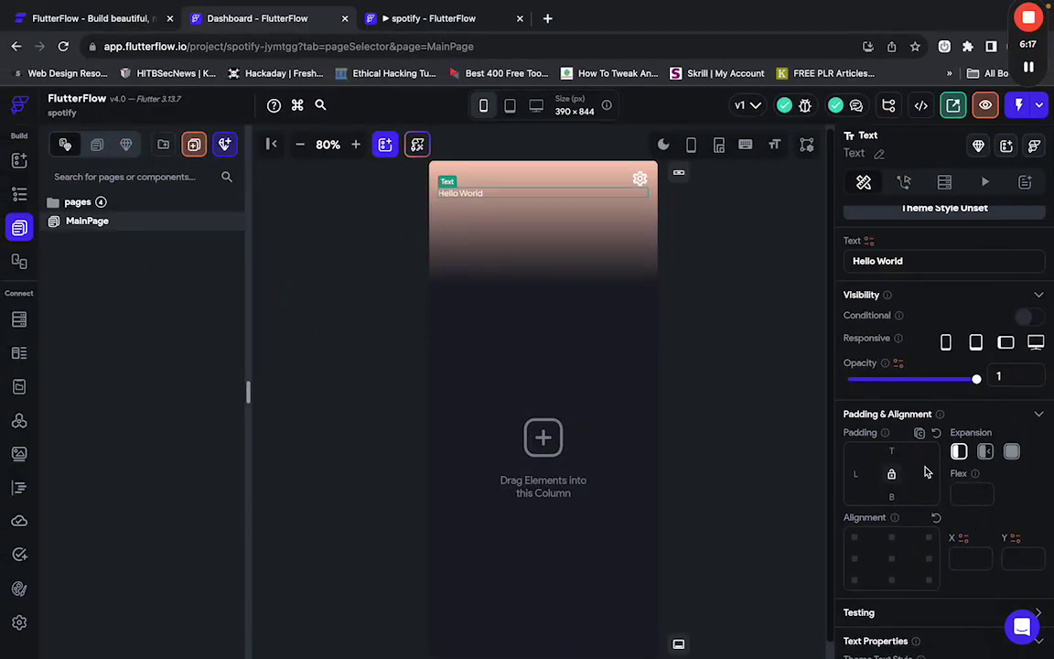
Switch back to FlutterFlow and set the Hello World text's font size to 20 and its weight to 600 - Semi Bold.
{"action": "scroll", "coordinate": [926, 471], "scroll_direction": "up", "scroll_amount": 1}
{"action": "scroll", "coordinate": [904, 390], "scroll_direction": "down", "scroll_amount": 1}
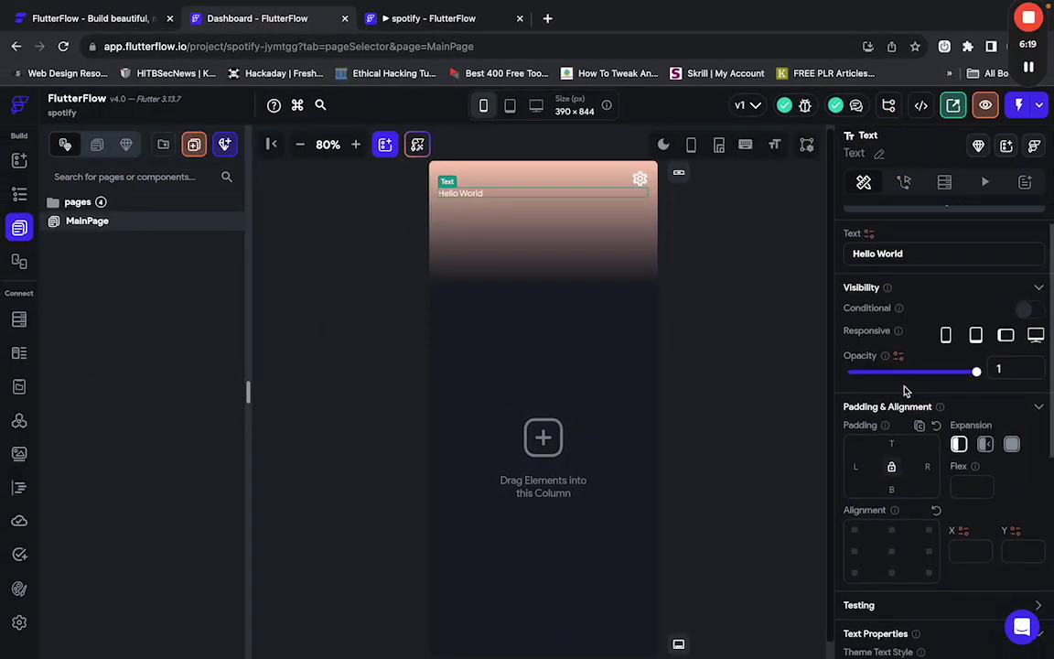
{"action": "scroll", "coordinate": [903, 391], "scroll_direction": "down", "scroll_amount": 3}
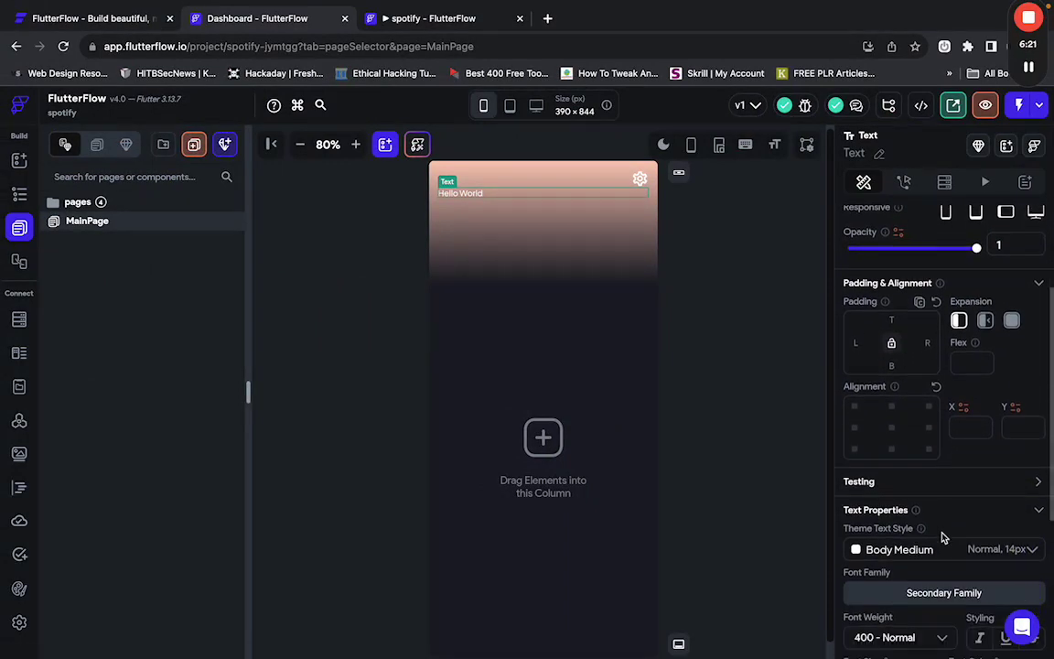
{"action": "left_click", "coordinate": [943, 548]}
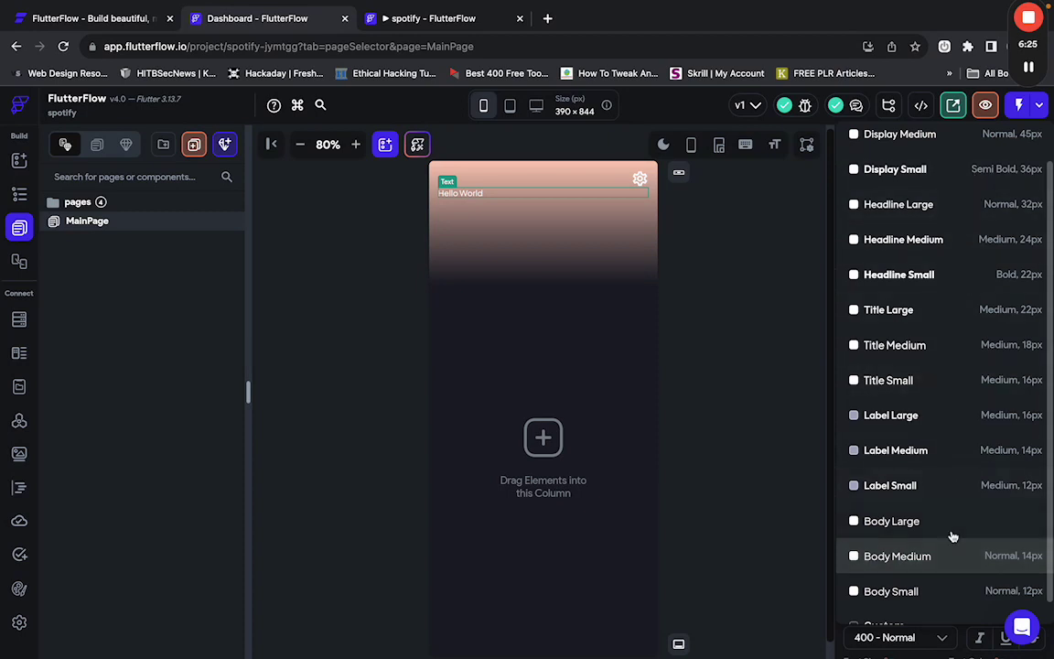
{"action": "left_click", "coordinate": [782, 391]}
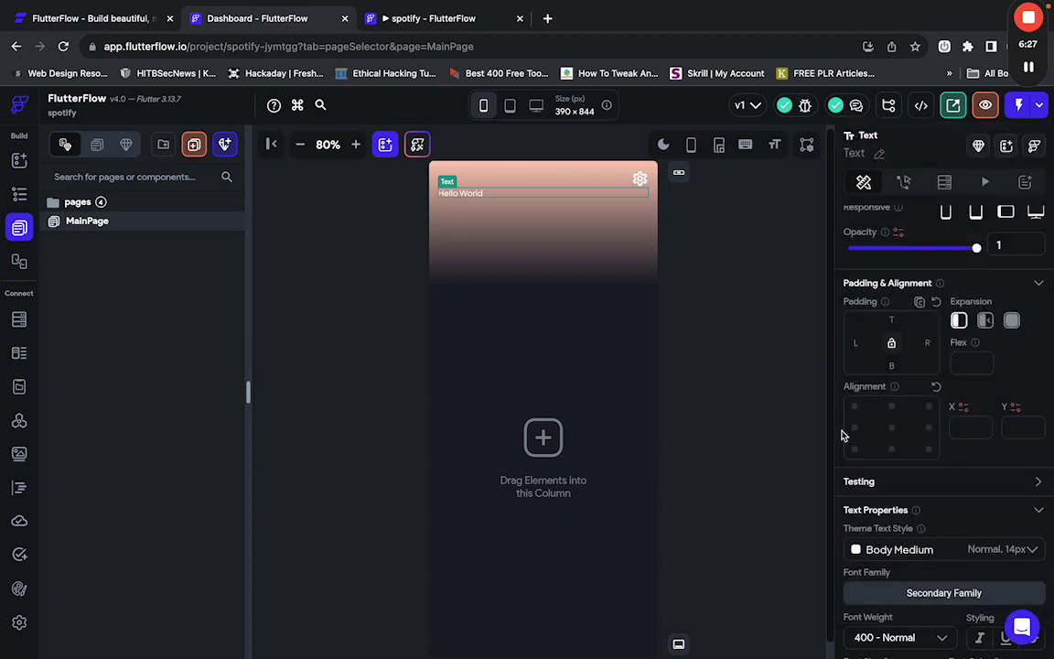
{"action": "scroll", "coordinate": [915, 556], "scroll_direction": "down", "scroll_amount": 3}
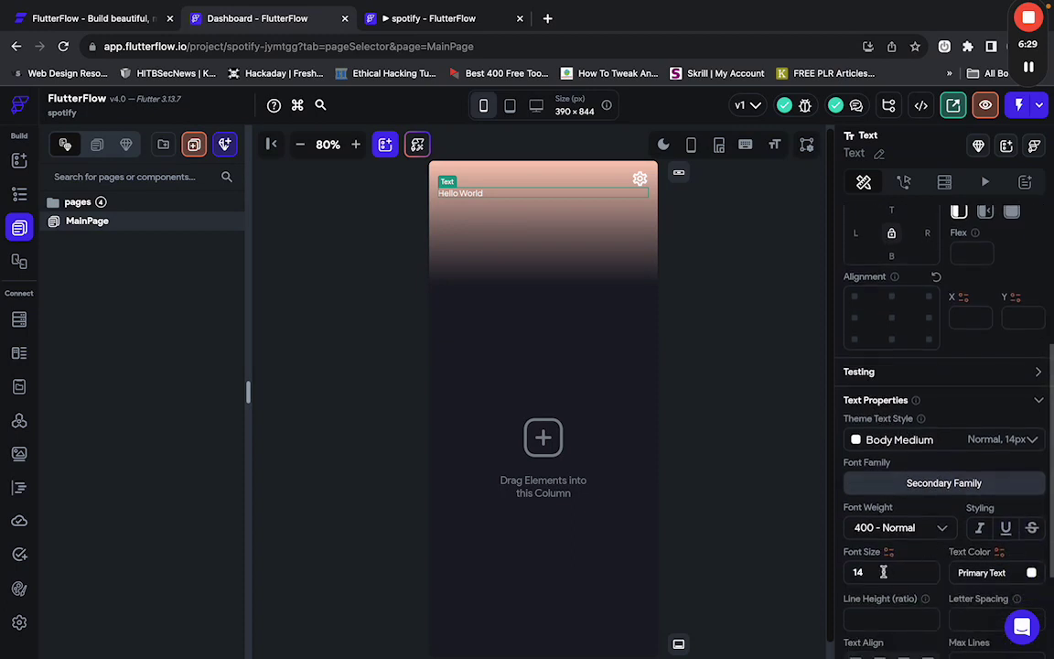
{"action": "key", "text": "BackSpace"}
{"action": "key", "text": "BackSpace"}
{"action": "type", "text": "20"}
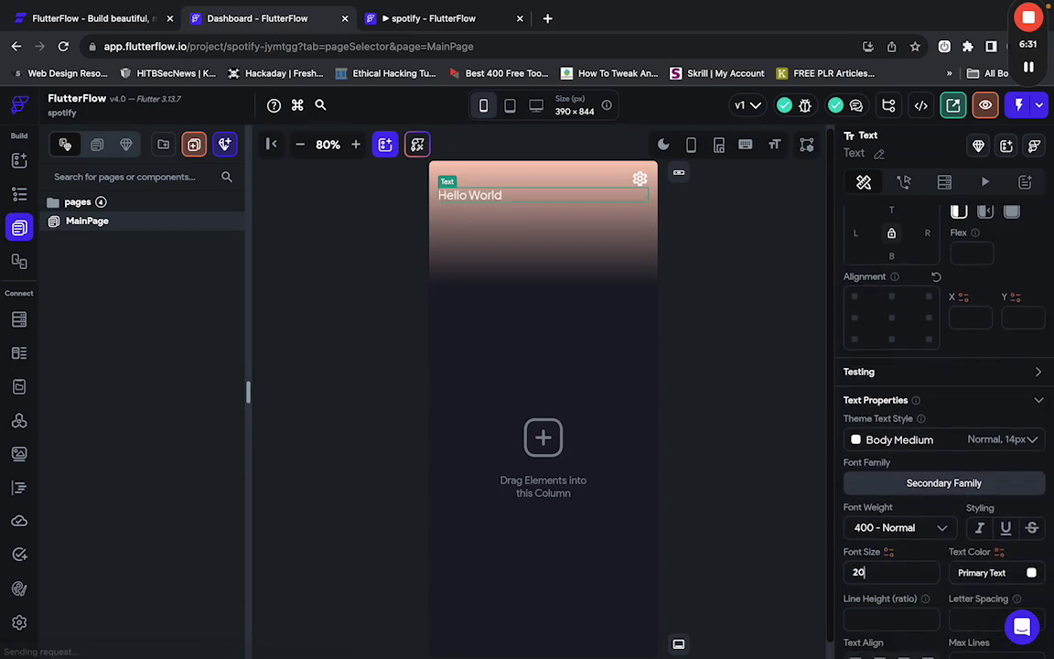
{"action": "left_click", "coordinate": [915, 528]}
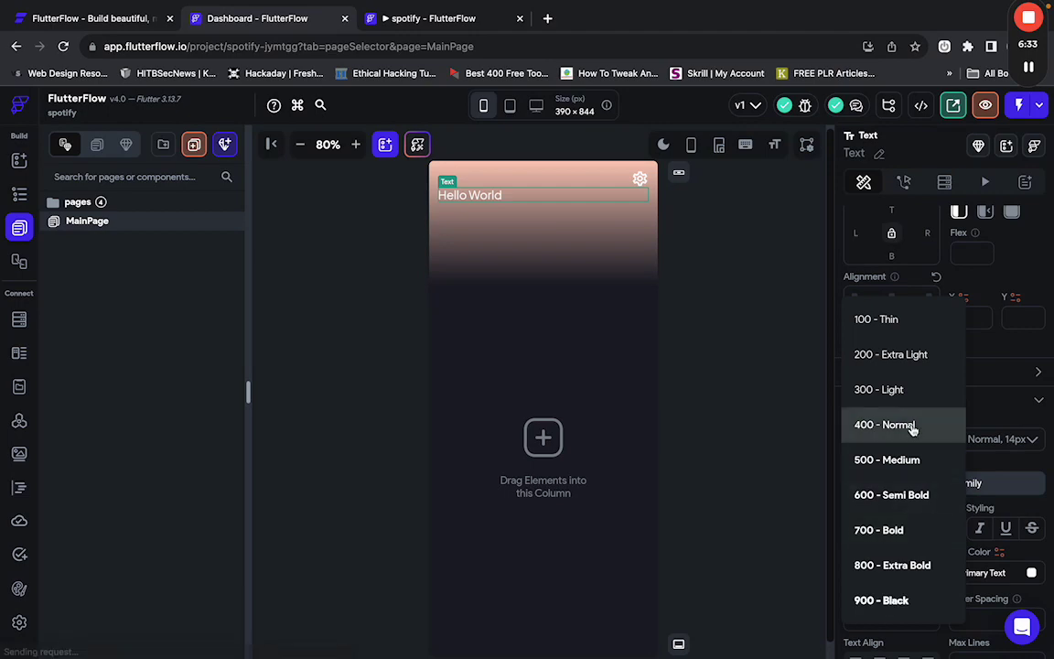
{"action": "left_click", "coordinate": [892, 495]}
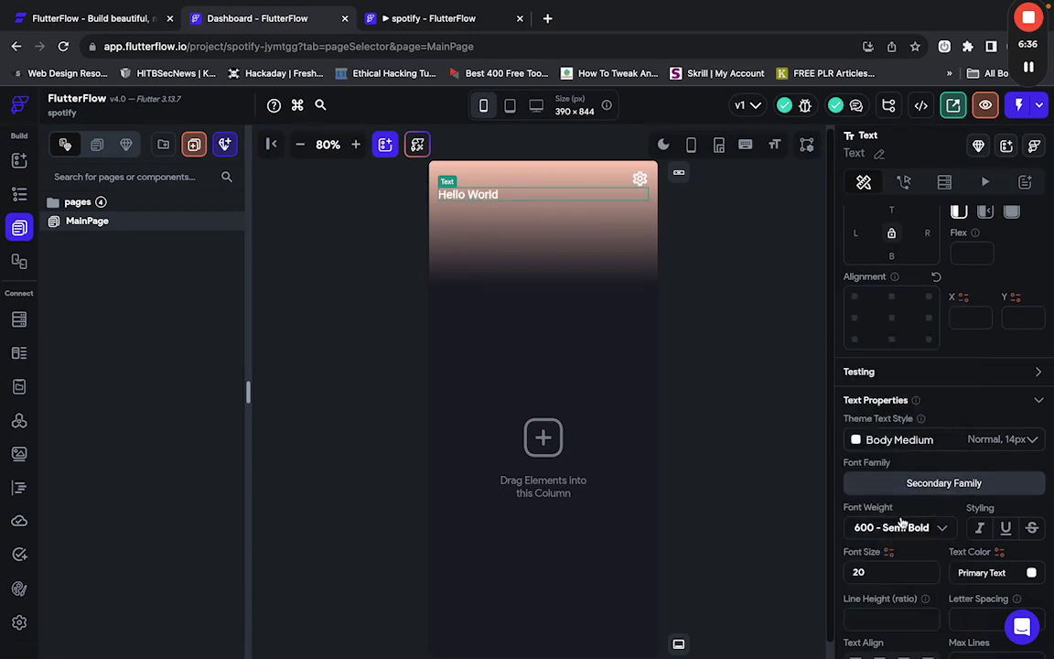
{"action": "left_click", "coordinate": [766, 460]}
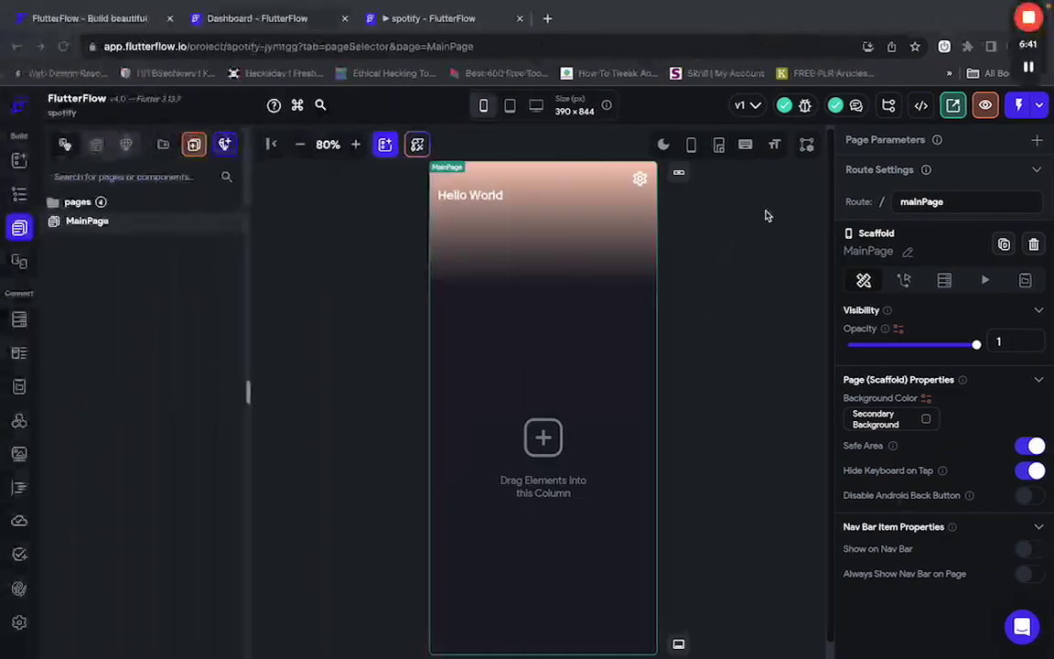
Change the header text's content to "Good evening".
{"action": "left_click", "coordinate": [524, 197]}
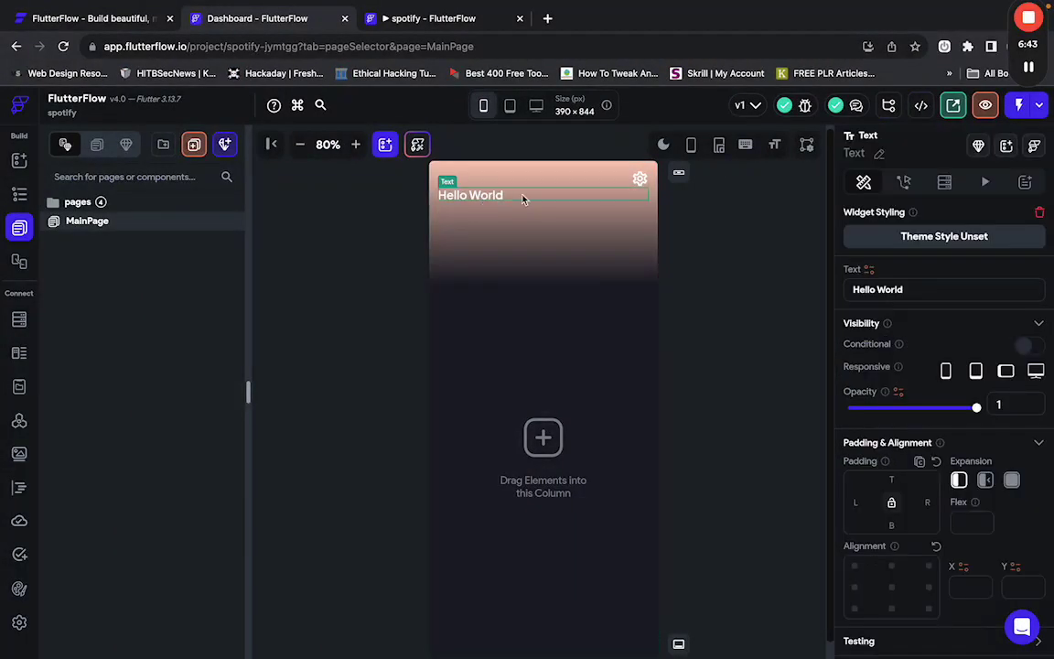
{"action": "triple_click", "coordinate": [935, 294]}
{"action": "type", "text": "Good evening"}
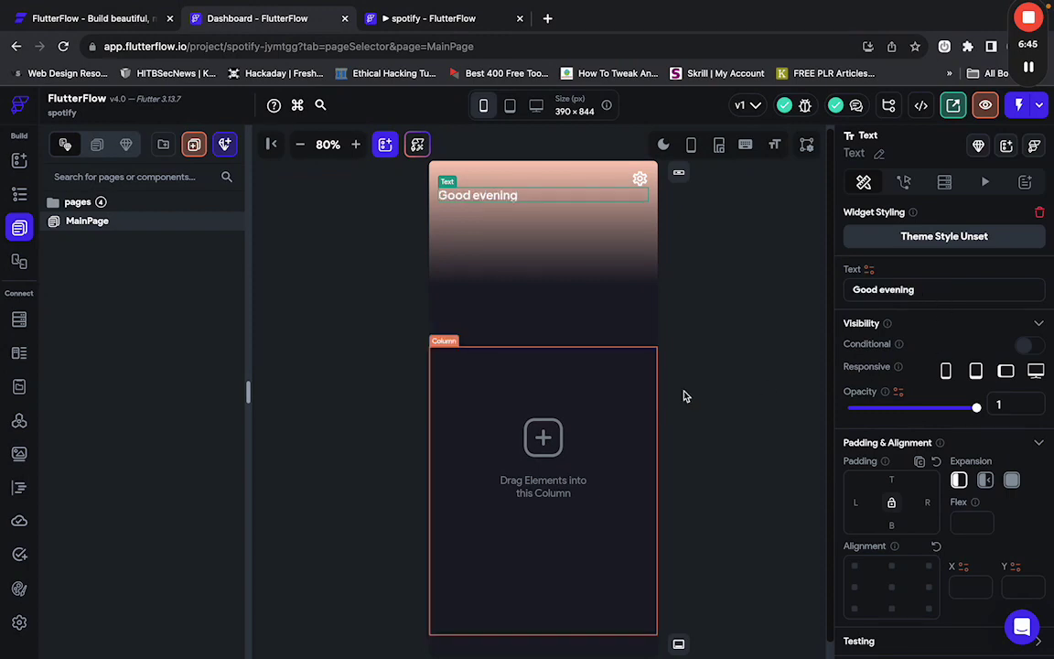
{"action": "left_click", "coordinate": [716, 413]}
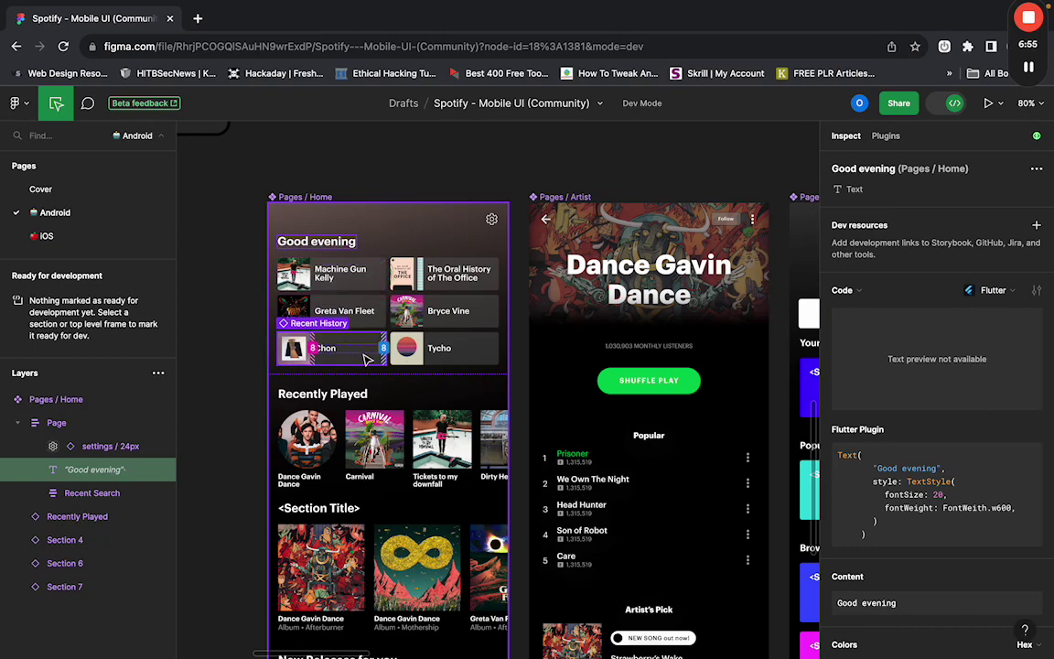
Switch to Figma and examine the Good evening section's padding, item spacing and Recent History tiles, comparing them with the FlutterFlow header Column.
{"action": "left_click", "coordinate": [288, 226]}
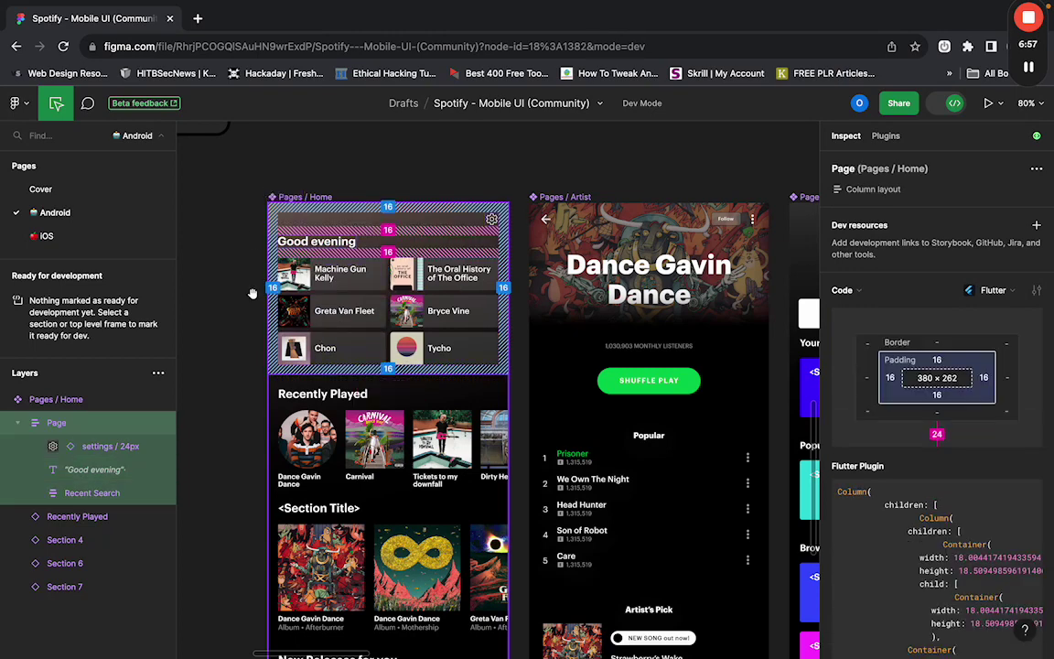
{"action": "left_click", "coordinate": [253, 293]}
{"action": "scroll", "coordinate": [252, 294], "scroll_direction": "up", "scroll_amount": 5}
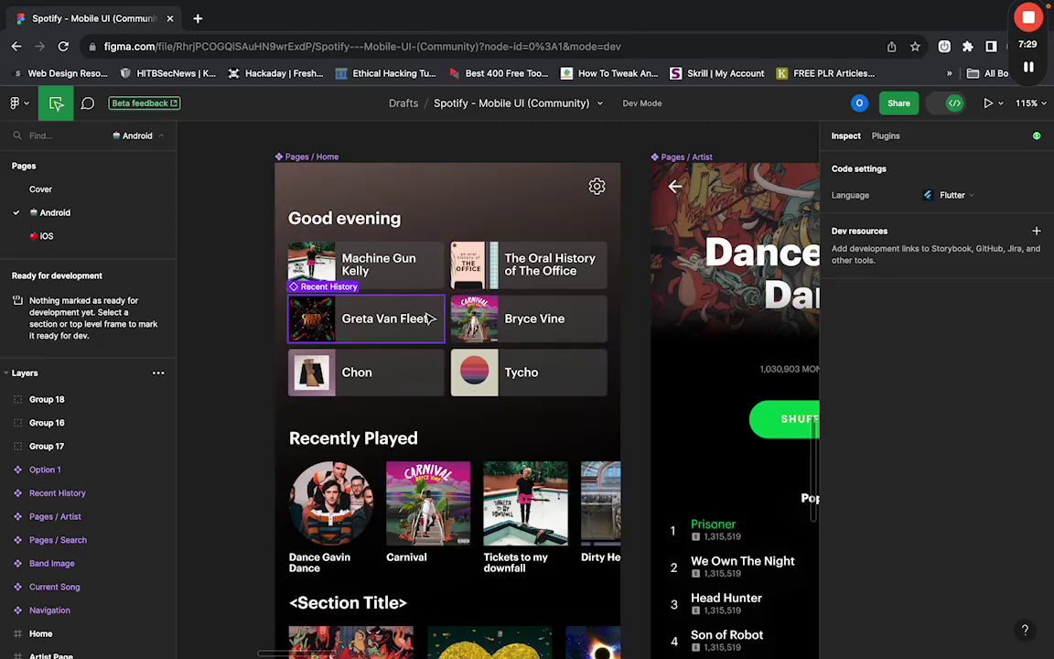
{"action": "scroll", "coordinate": [430, 318], "scroll_direction": "down", "scroll_amount": 2}
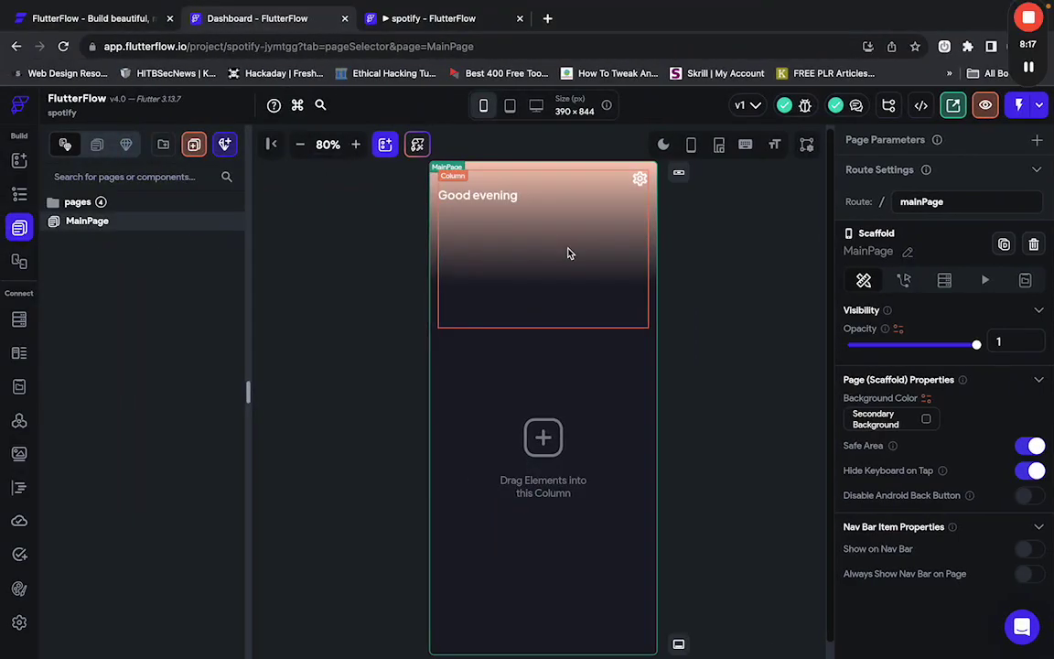
{"action": "left_click", "coordinate": [567, 253]}
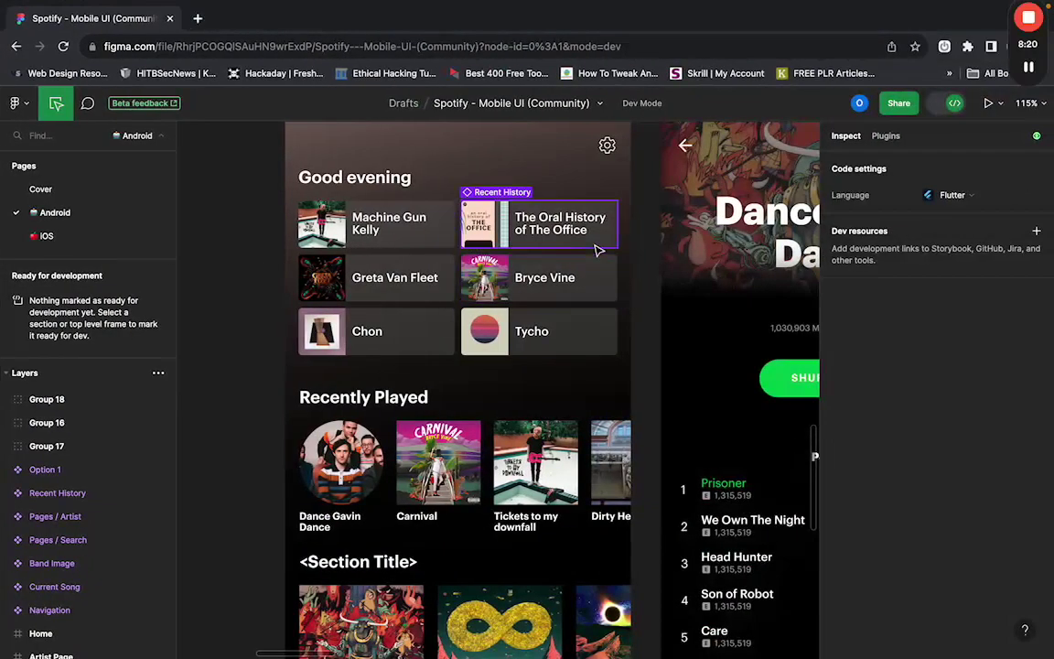
{"action": "left_click", "coordinate": [508, 178]}
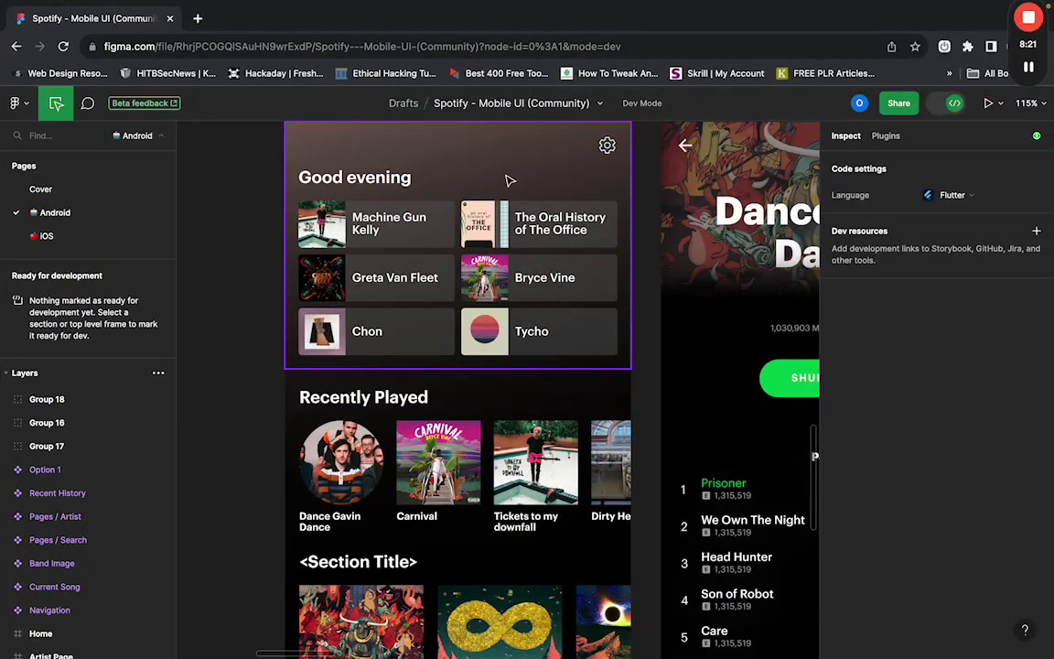
{"action": "left_click", "coordinate": [380, 175]}
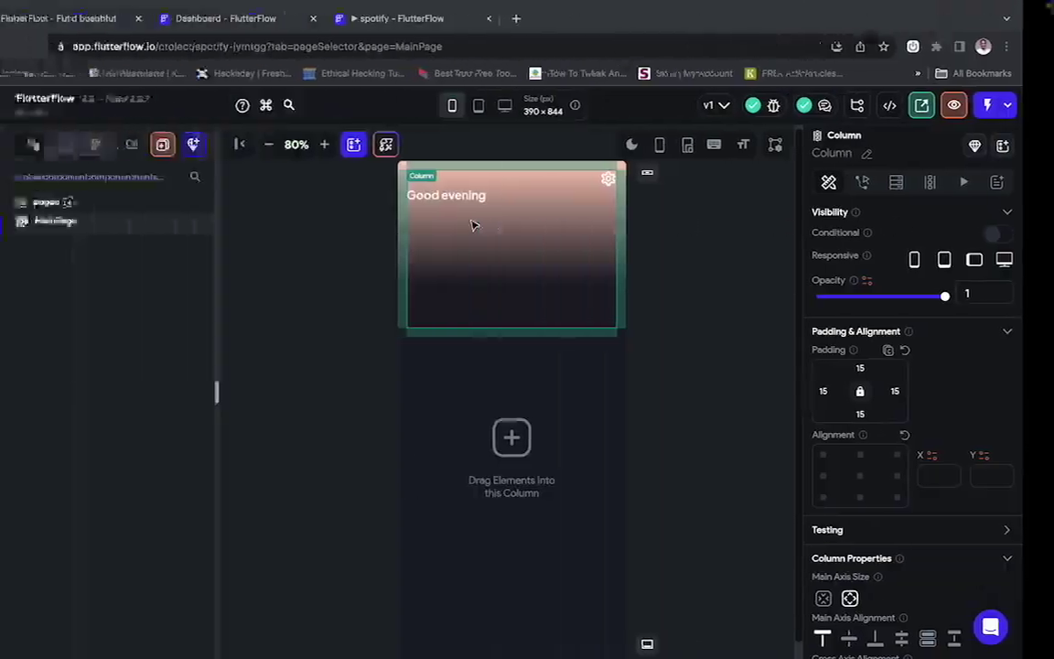
Set the "Good evening" text's top and bottom padding to 15.
{"action": "left_click", "coordinate": [480, 195]}
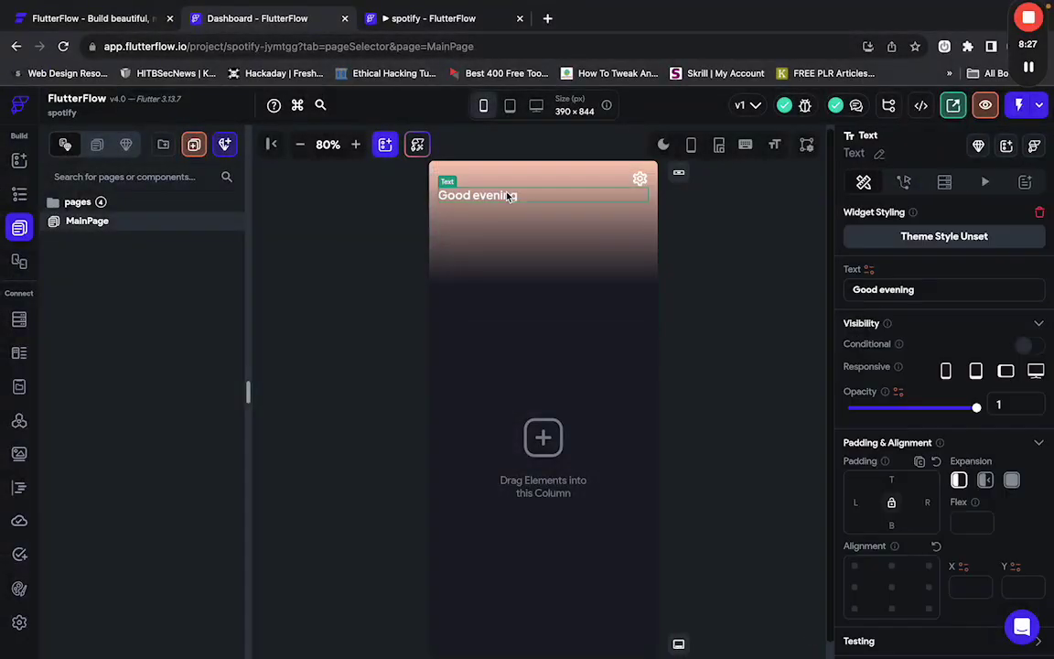
{"action": "left_click", "coordinate": [890, 478]}
{"action": "type", "text": "15"}
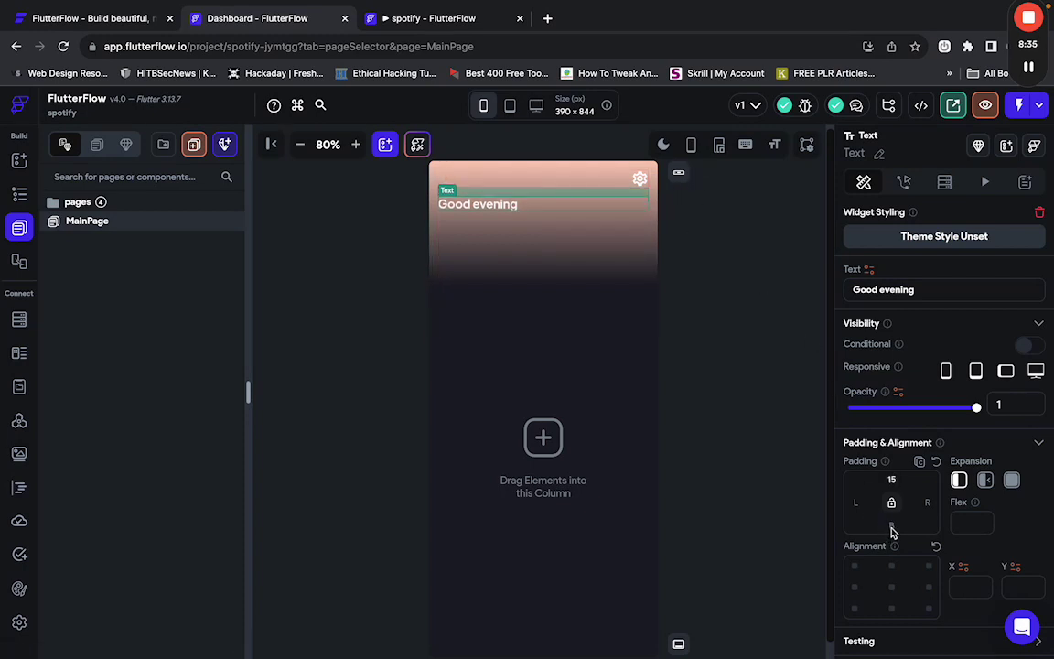
{"action": "left_click", "coordinate": [893, 524]}
{"action": "type", "text": "15"}
Add a Wrap layout element to the header Column directly below the "Good evening" text.
{"action": "left_click", "coordinate": [563, 281]}
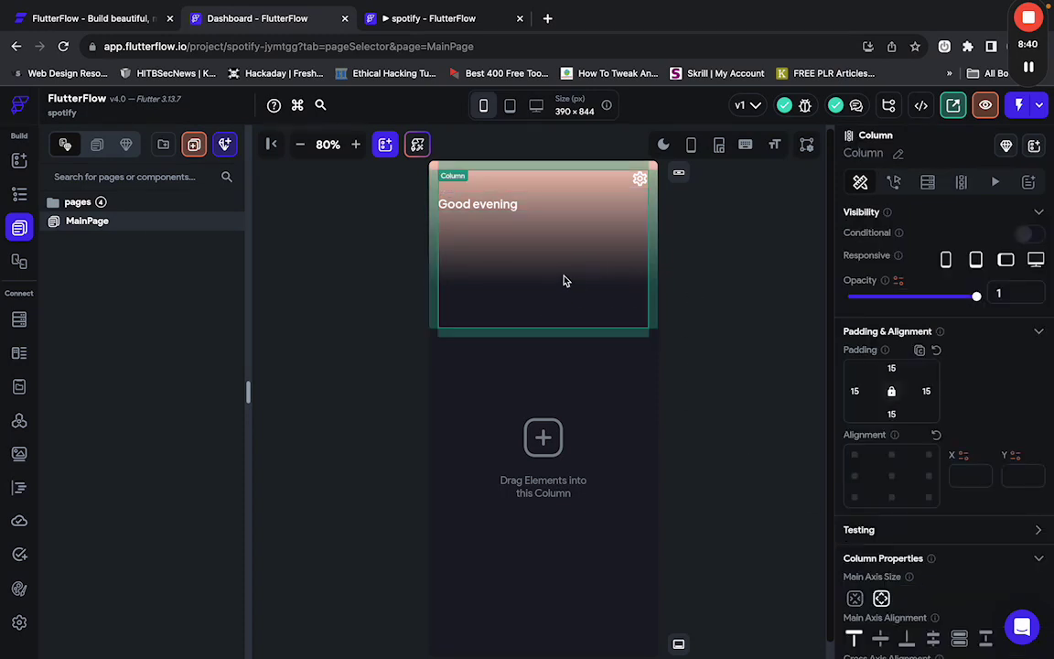
{"action": "key", "text": "a"}
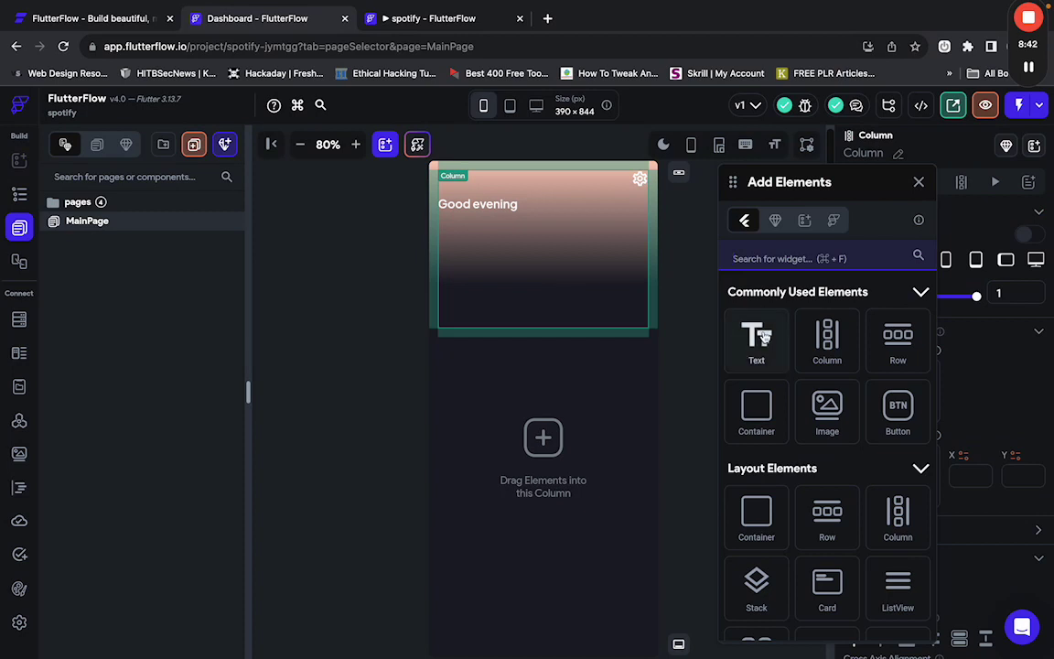
{"action": "key", "text": "Escape"}
{"action": "type", "text": "wrap"}
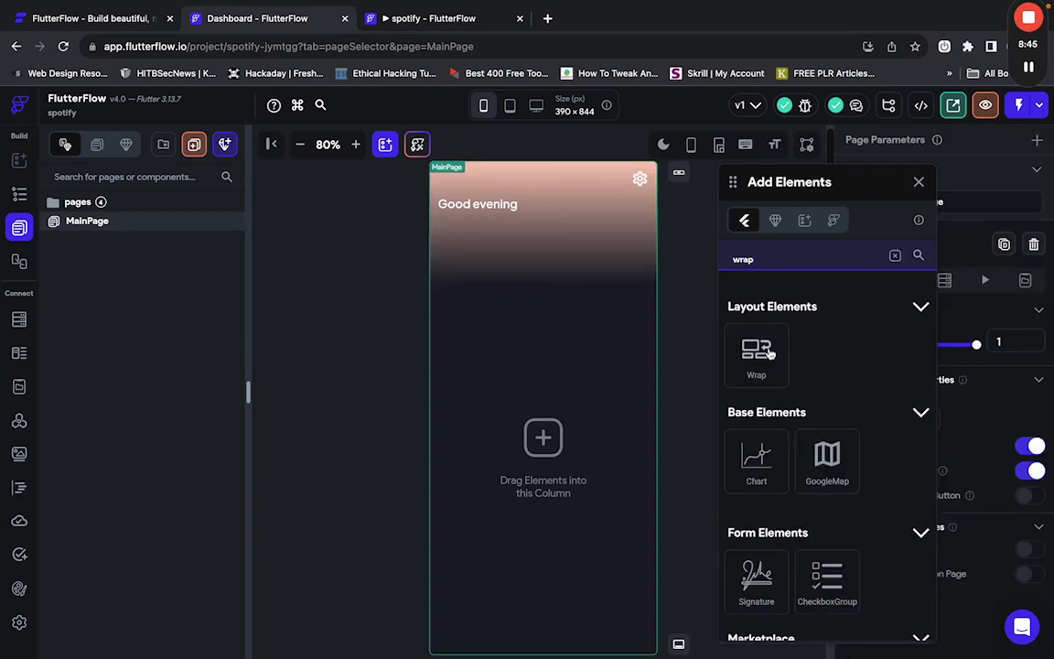
{"action": "left_click_drag", "start_coordinate": [768, 352], "coordinate": [560, 251]}
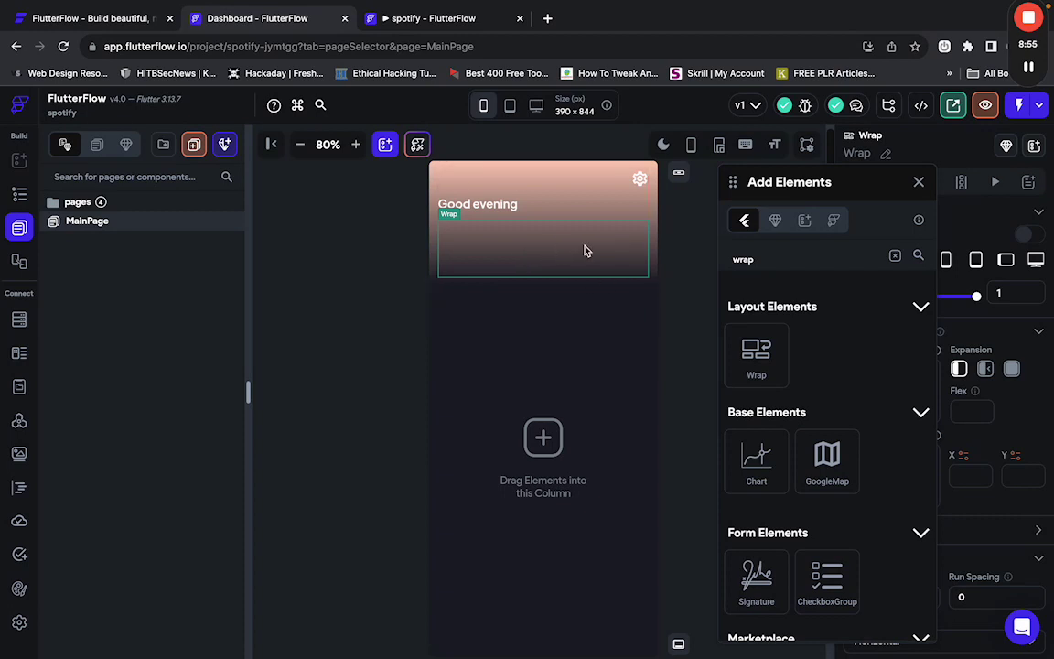
Add a Container inside the Wrap beneath the "Good evening" text.
{"action": "left_click", "coordinate": [618, 289]}
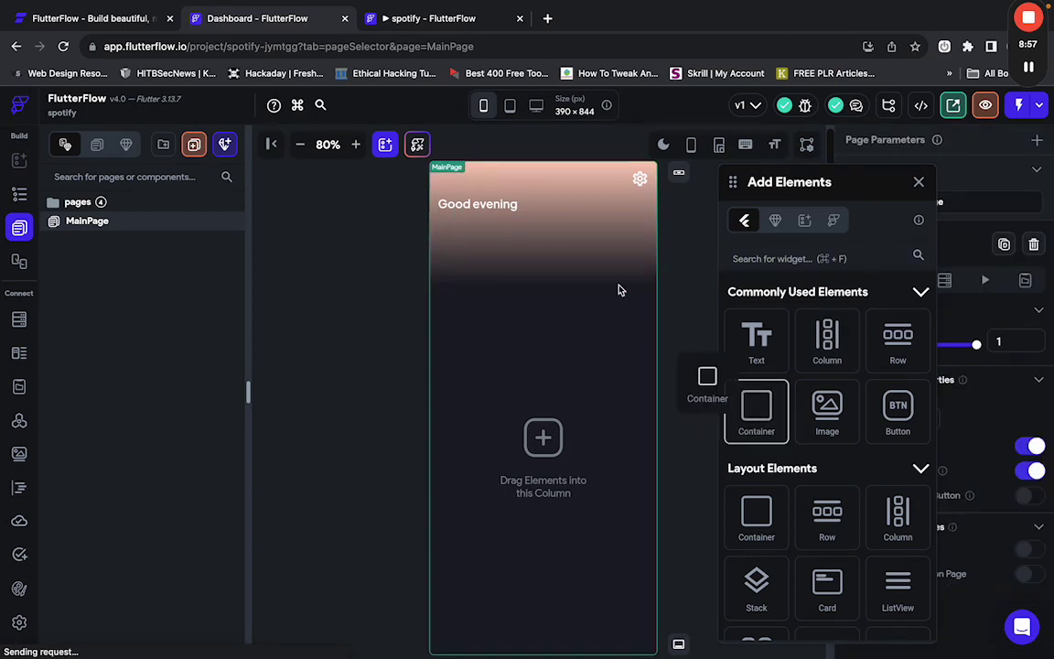
{"action": "left_click_drag", "start_coordinate": [619, 289], "coordinate": [526, 220]}
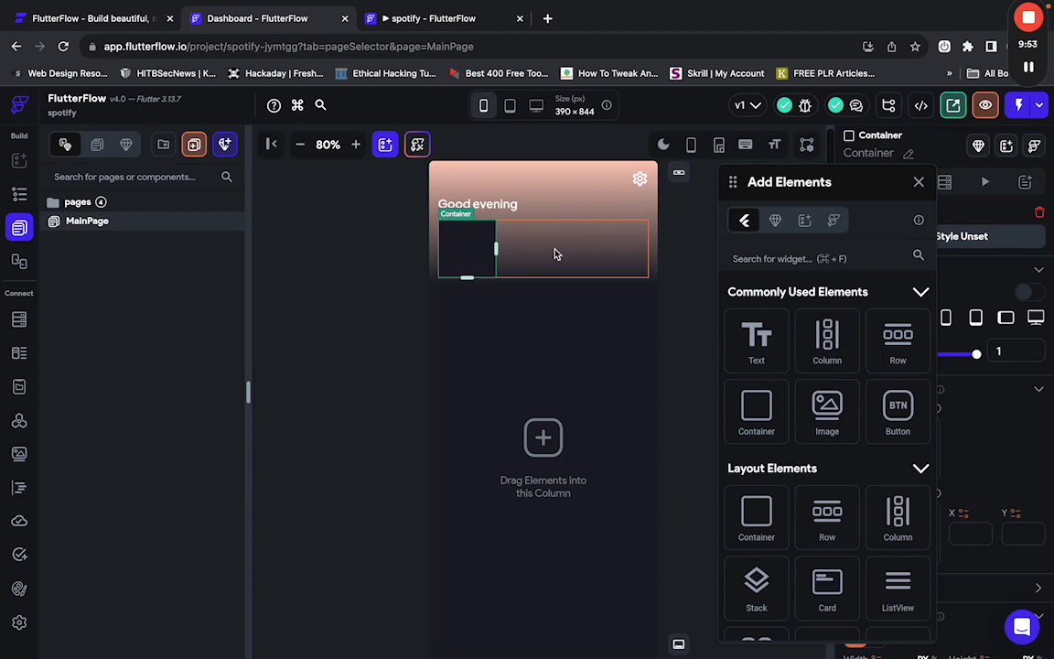
{"action": "left_click", "coordinate": [512, 245]}
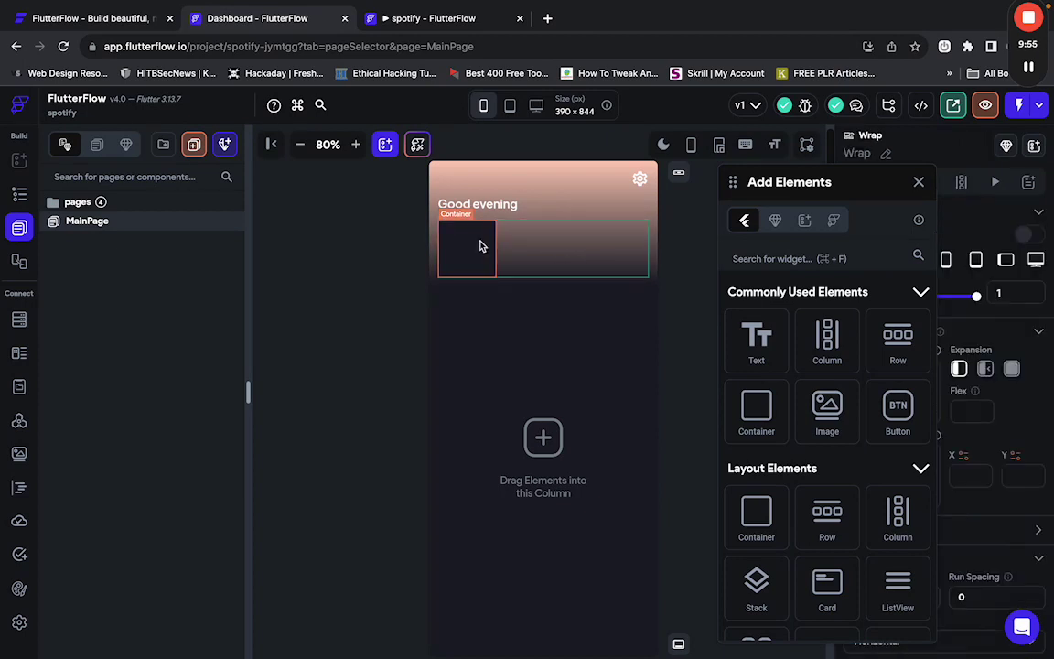
Duplicate the container inside the Wrap several times until the copies flow onto a second row.
{"action": "left_click", "coordinate": [480, 245]}
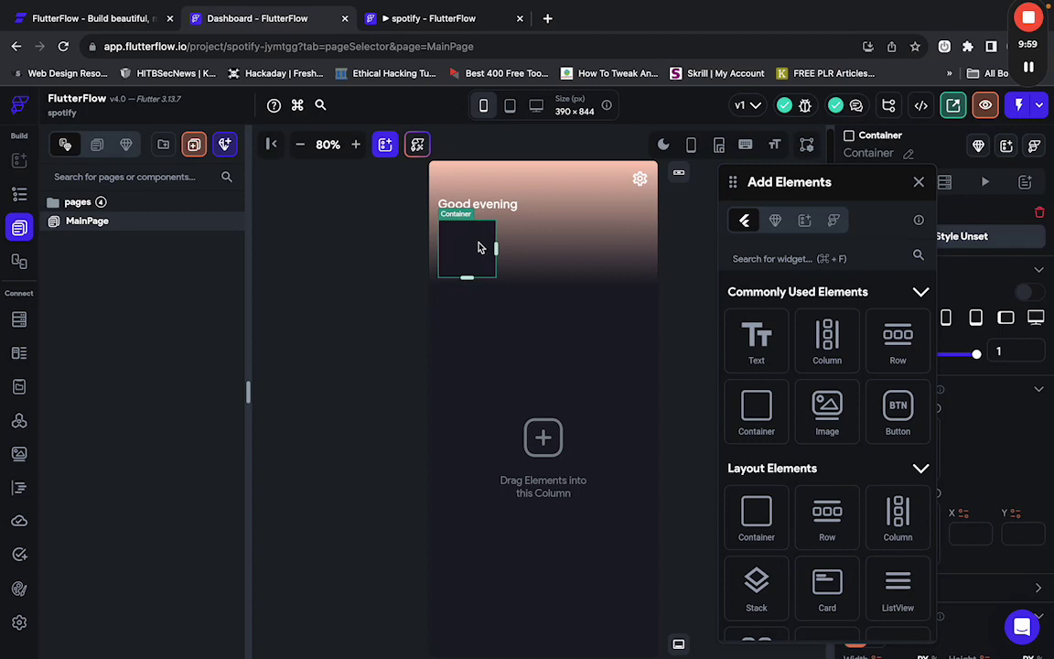
{"action": "key", "text": "super+d"}
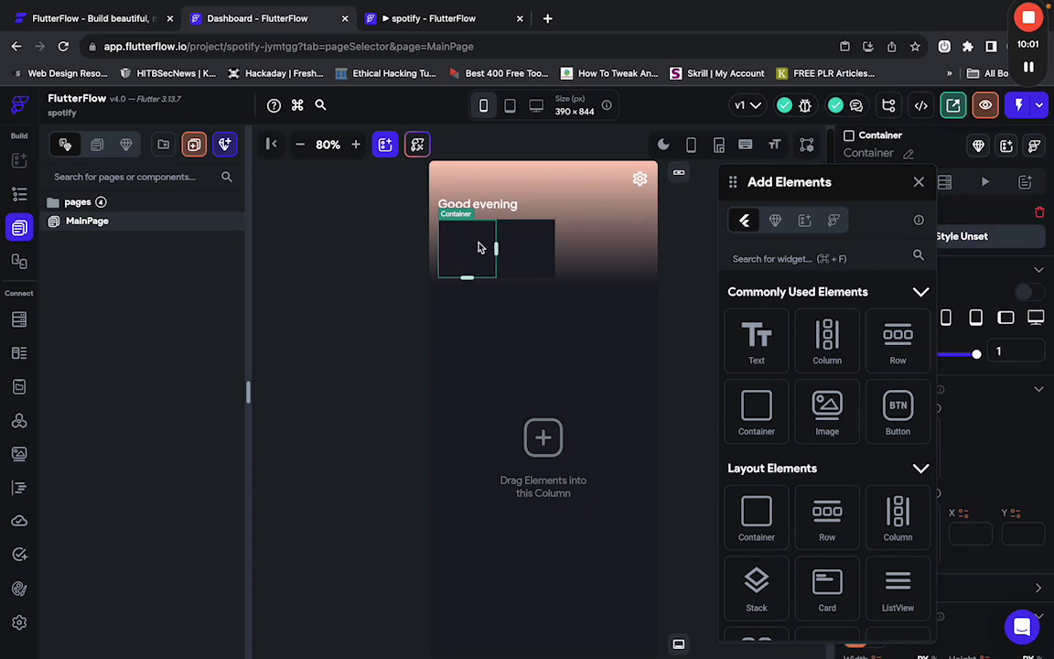
{"action": "key", "text": "super+d"}
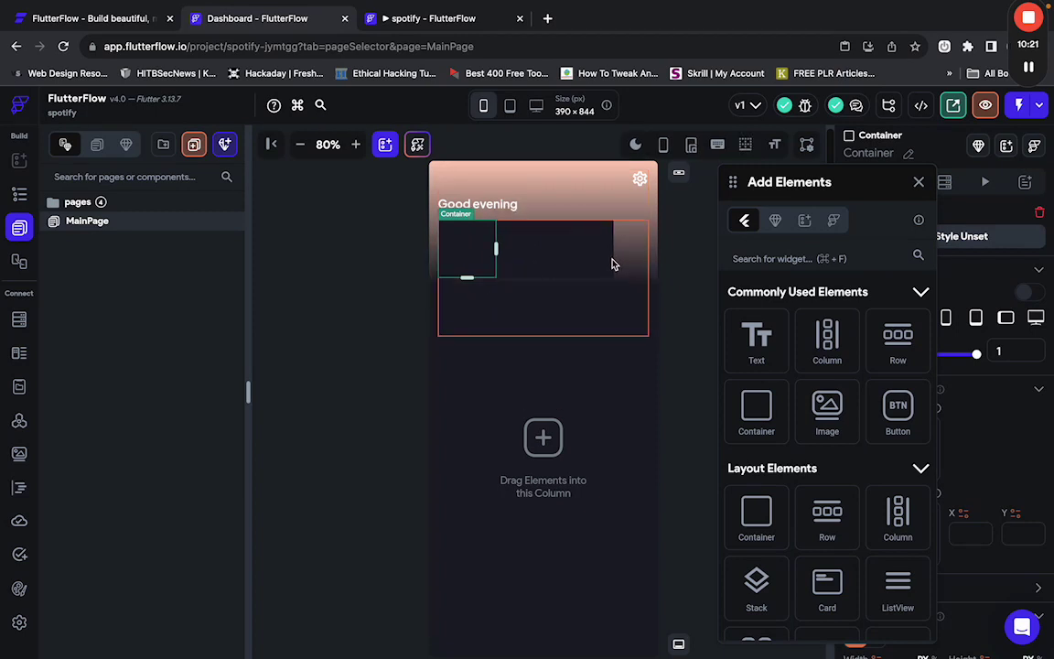
Delete the duplicated containers from the Wrap, leaving only one container in it.
{"action": "scroll", "coordinate": [540, 270], "scroll_direction": "down", "scroll_amount": 1}
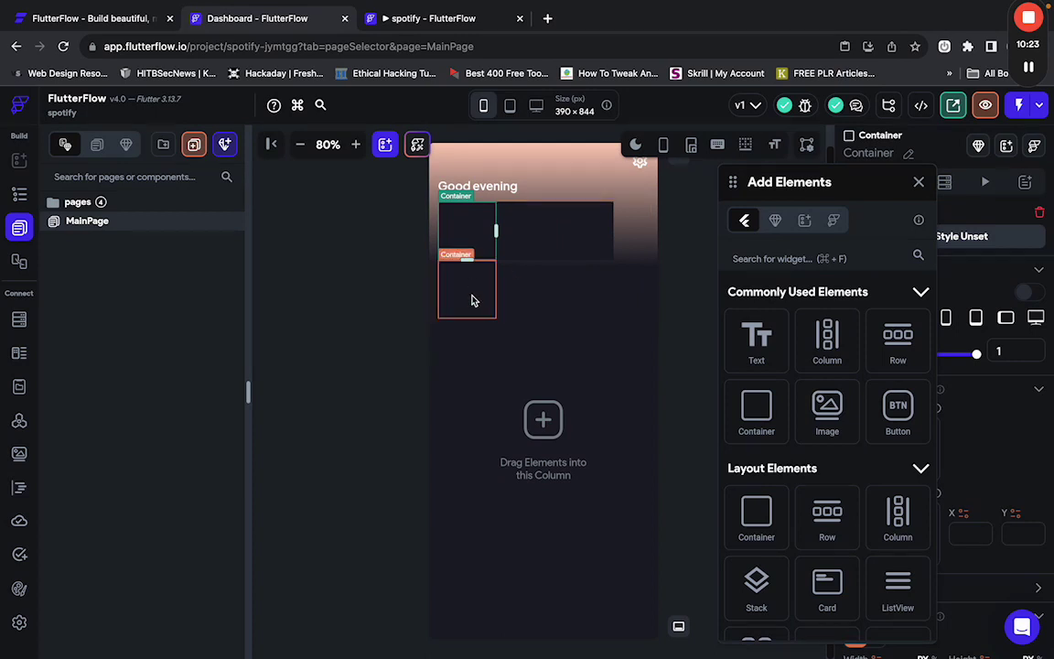
{"action": "left_click", "coordinate": [472, 300]}
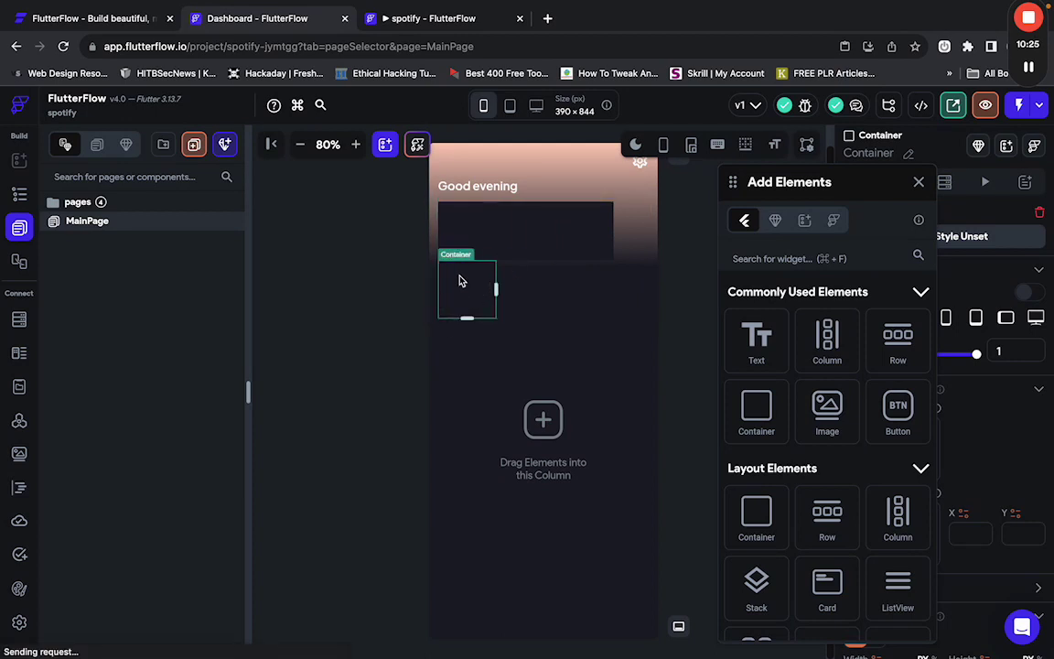
{"action": "left_click", "coordinate": [576, 293]}
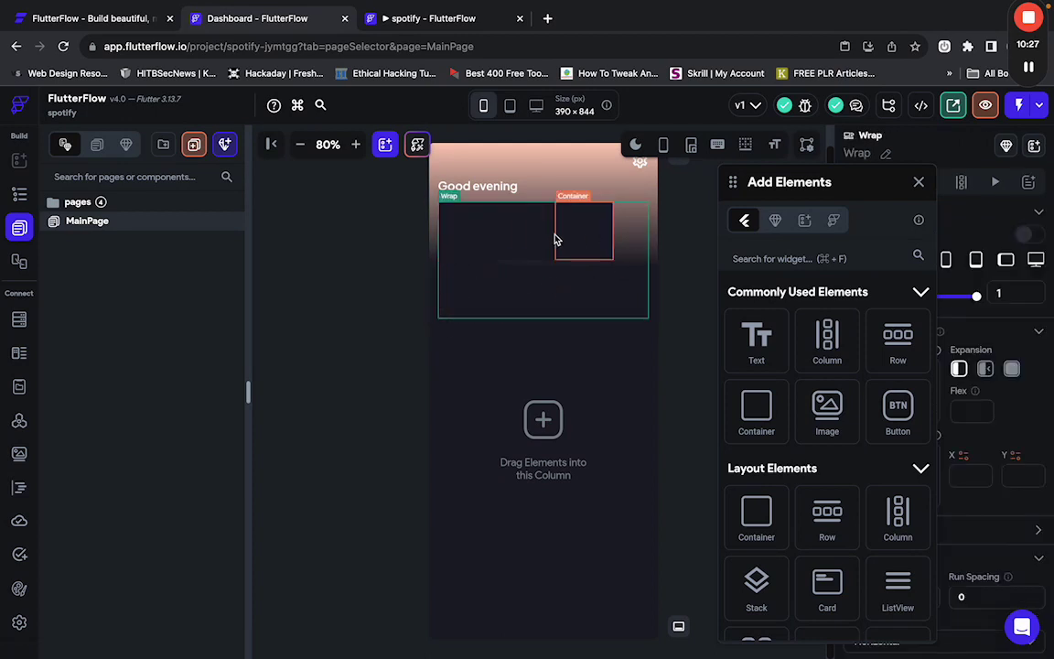
{"action": "left_click", "coordinate": [470, 229]}
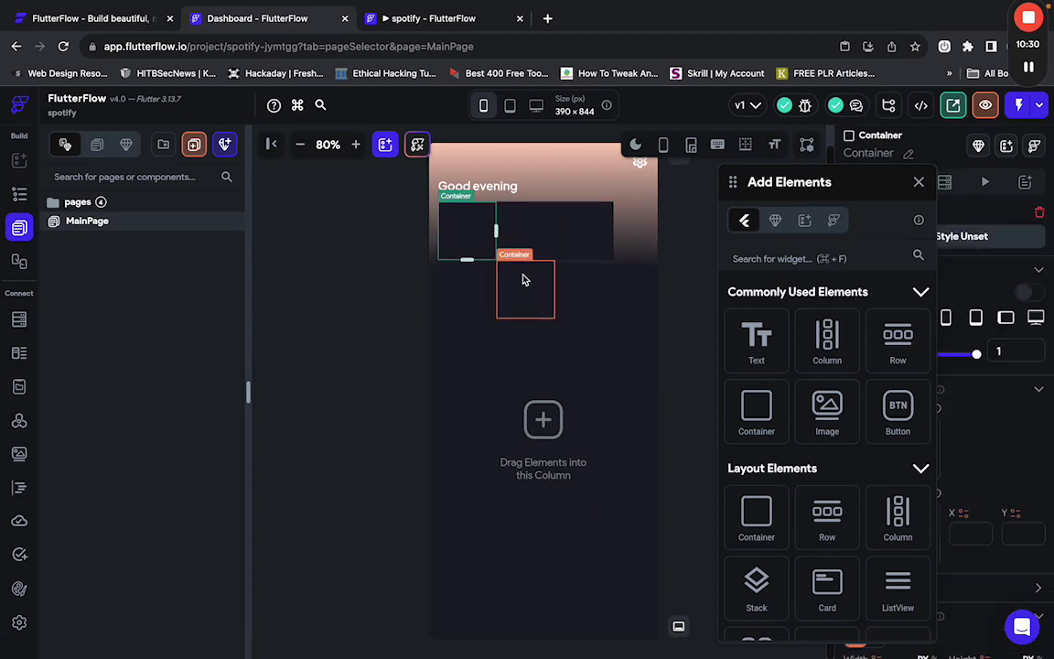
{"action": "left_click", "coordinate": [523, 279]}
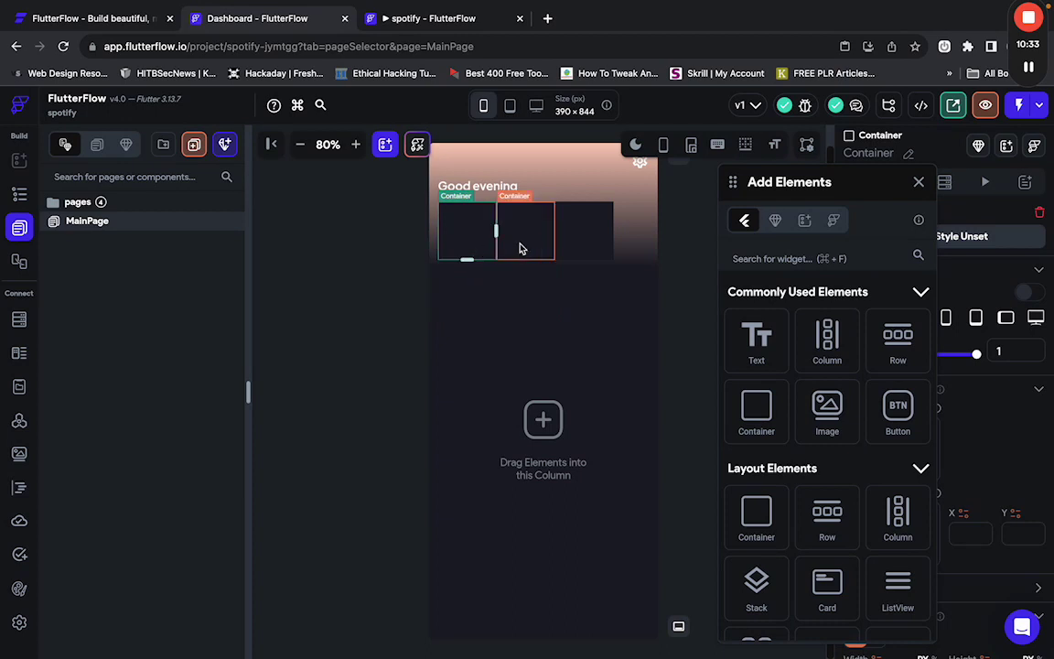
{"action": "left_click", "coordinate": [545, 235]}
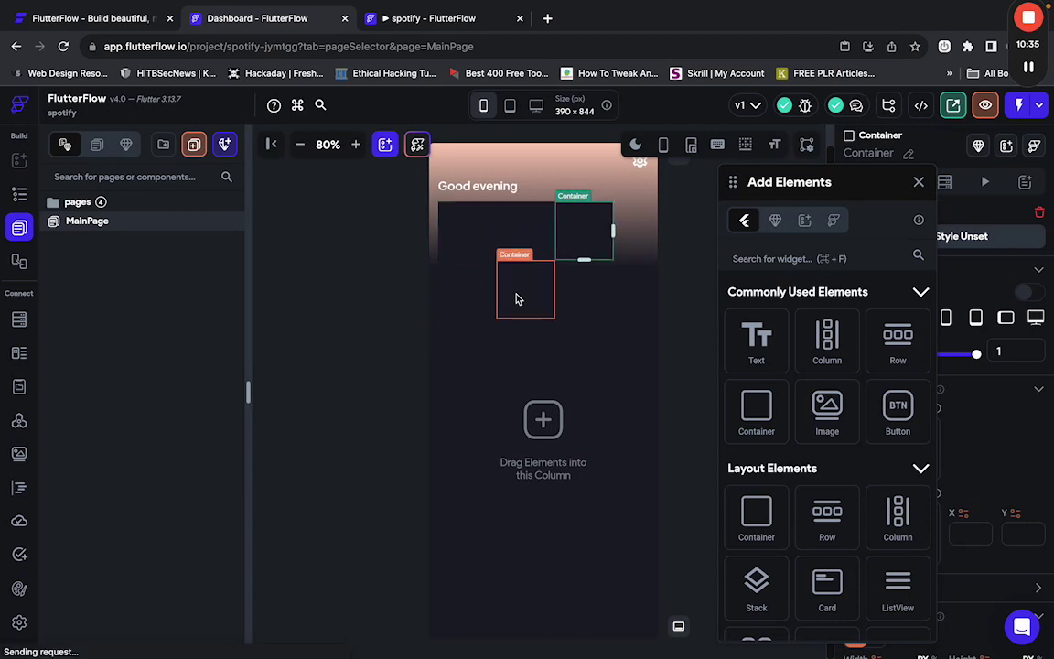
{"action": "left_click", "coordinate": [518, 299]}
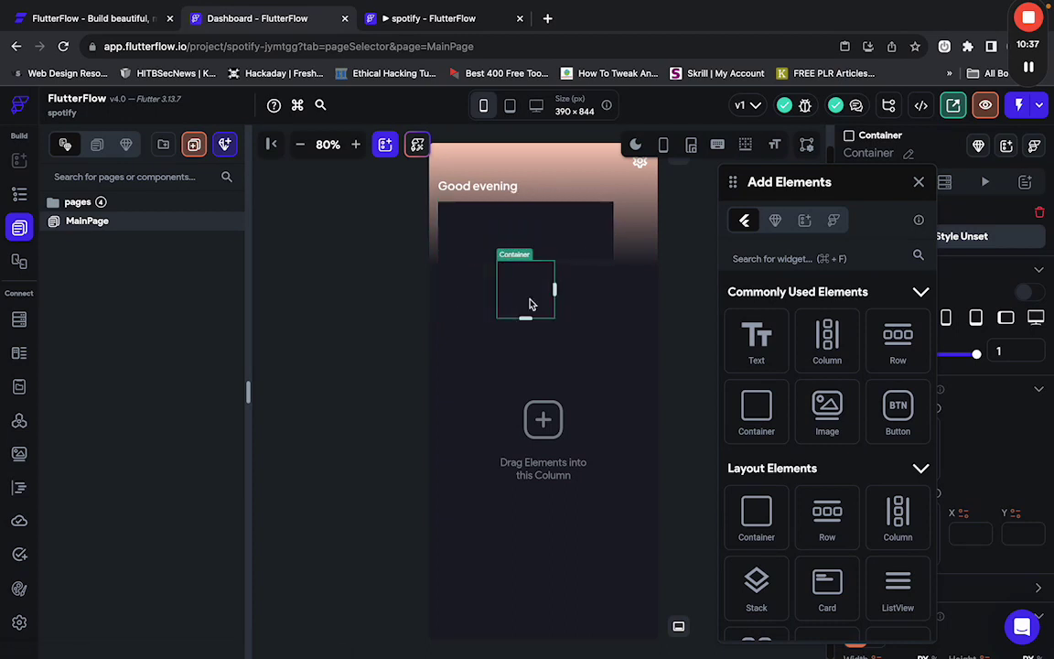
{"action": "key", "text": "BackSpace"}
{"action": "left_click", "coordinate": [490, 302]}
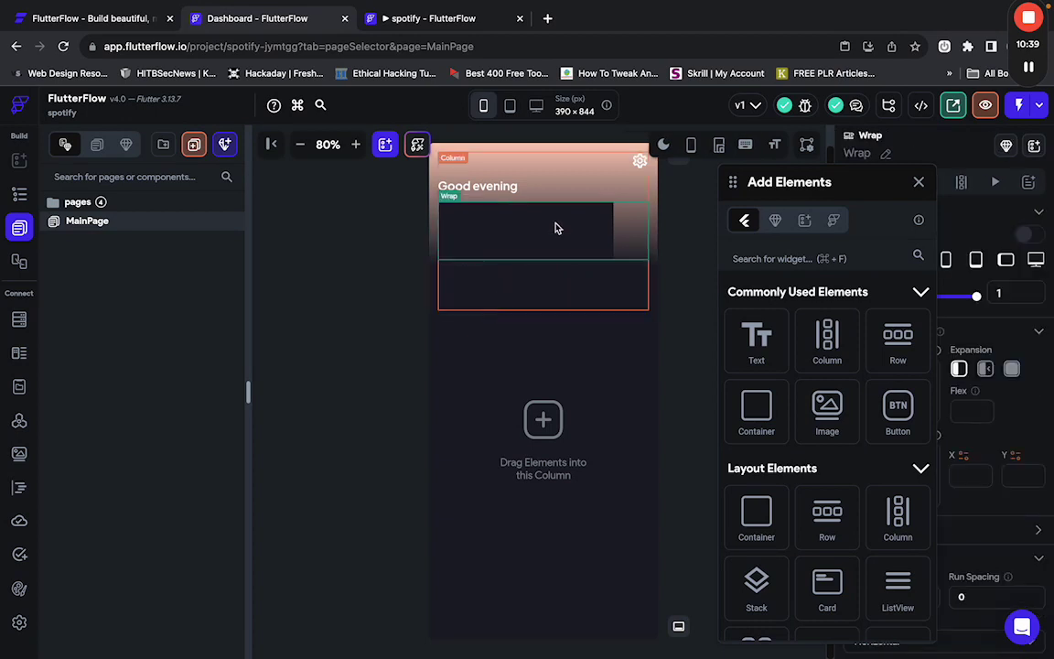
{"action": "left_click", "coordinate": [533, 236]}
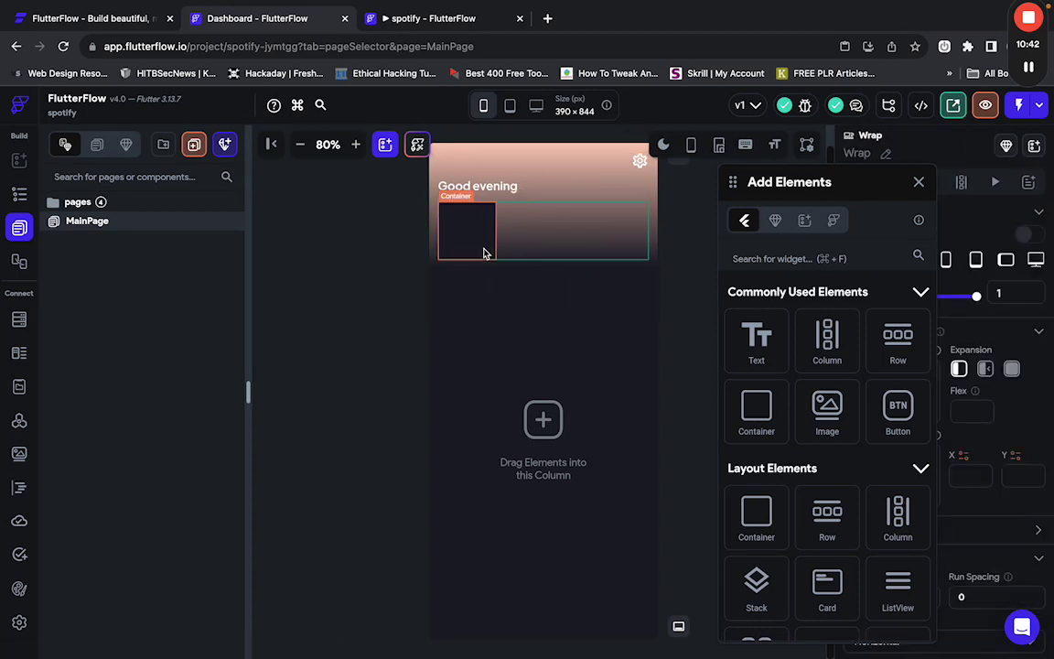
Check the Recent History tiles in Figma, return to FlutterFlow and set the Wrap's container to 56 px high and 43% wide.
{"action": "left_click", "coordinate": [485, 254]}
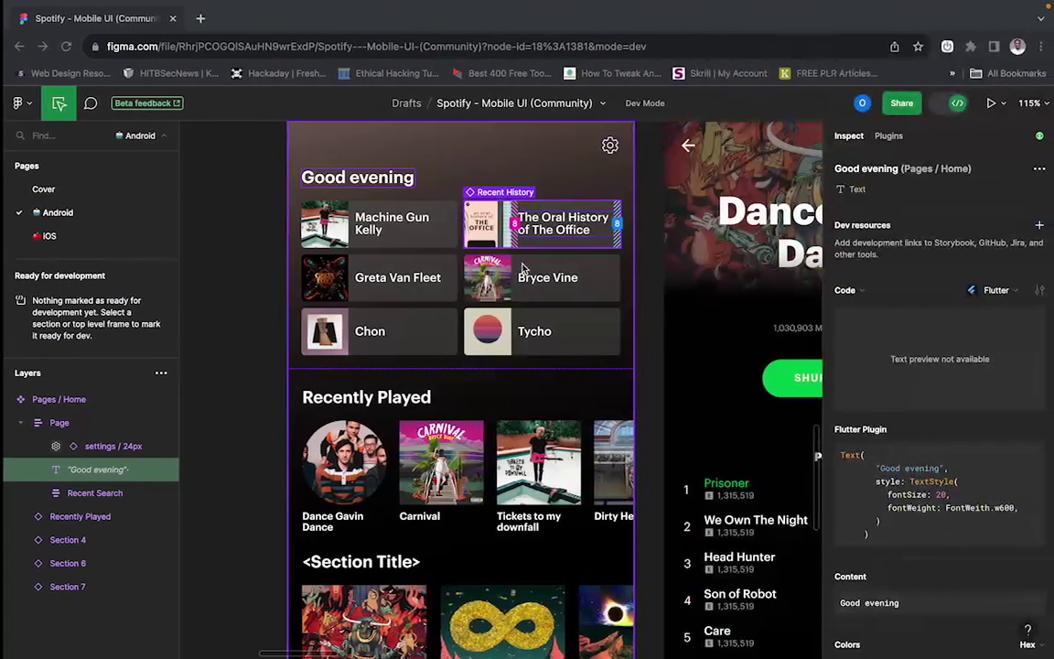
{"action": "left_click", "coordinate": [398, 206]}
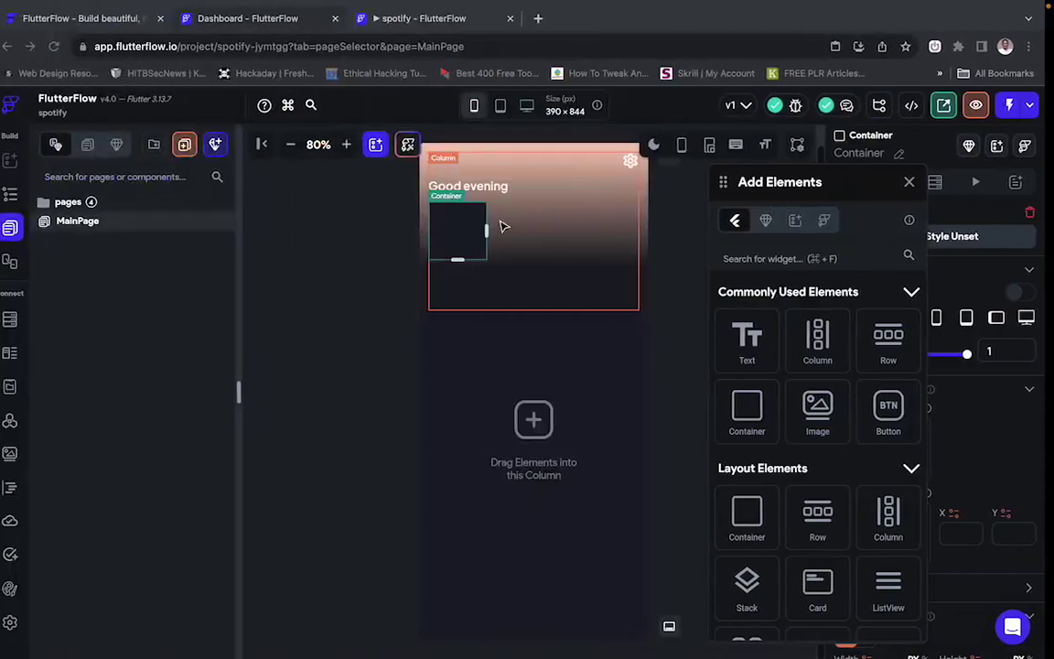
{"action": "left_click", "coordinate": [461, 228]}
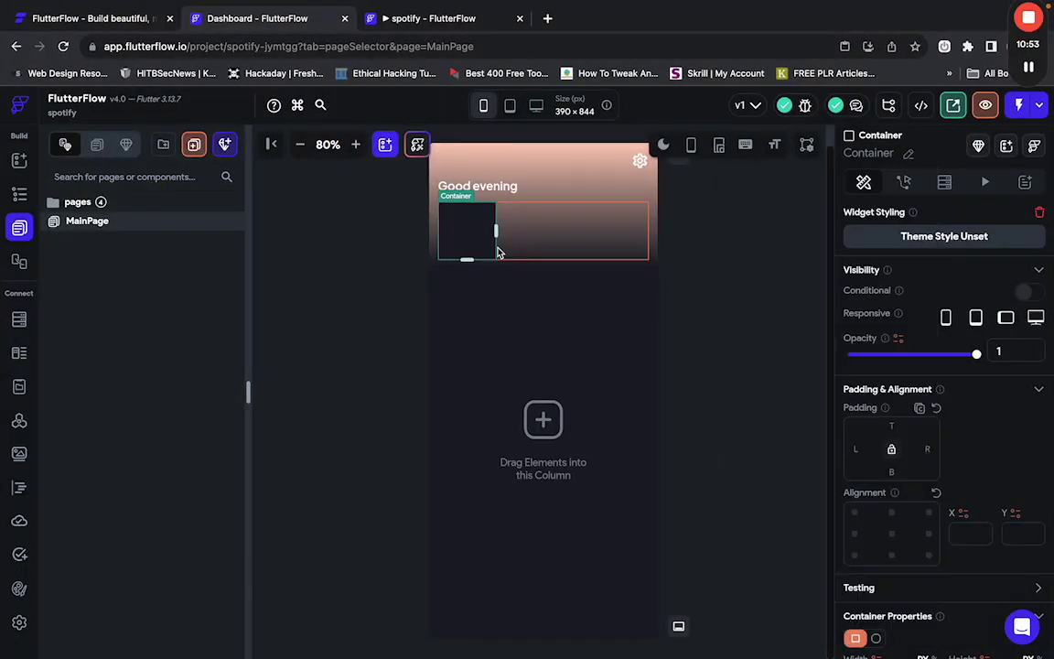
{"action": "scroll", "coordinate": [935, 579], "scroll_direction": "down", "scroll_amount": 4}
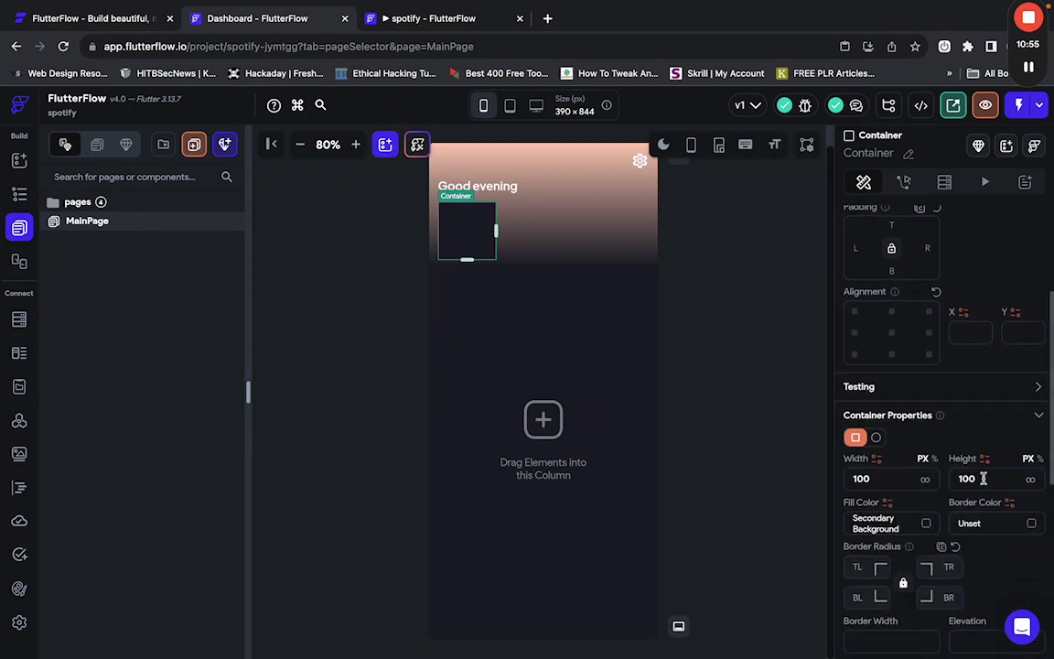
{"action": "double_click", "coordinate": [965, 478]}
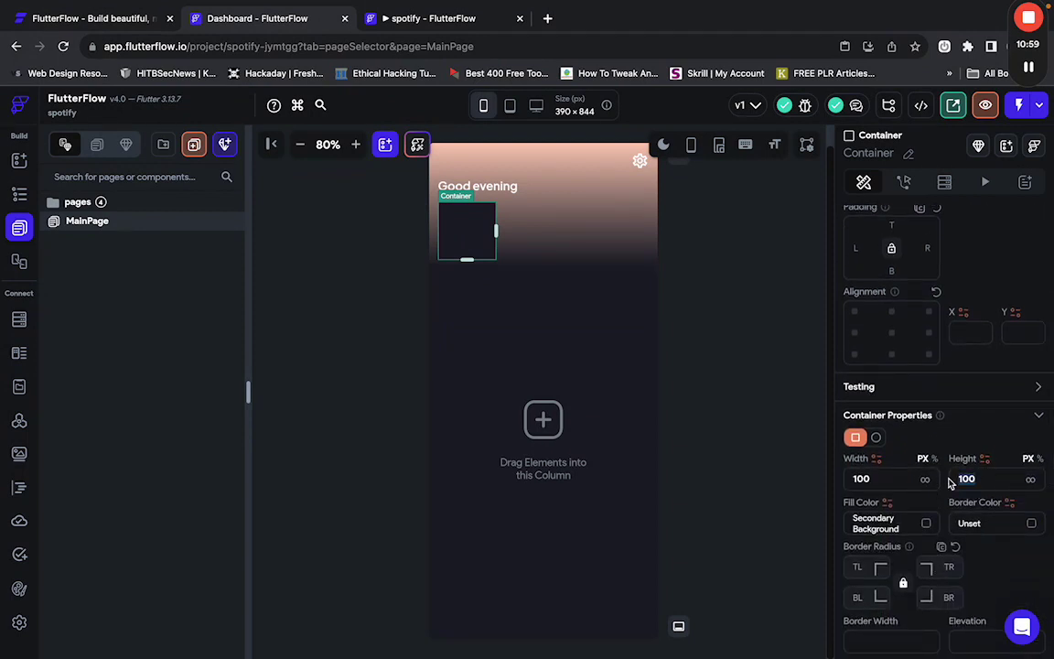
{"action": "type", "text": "56"}
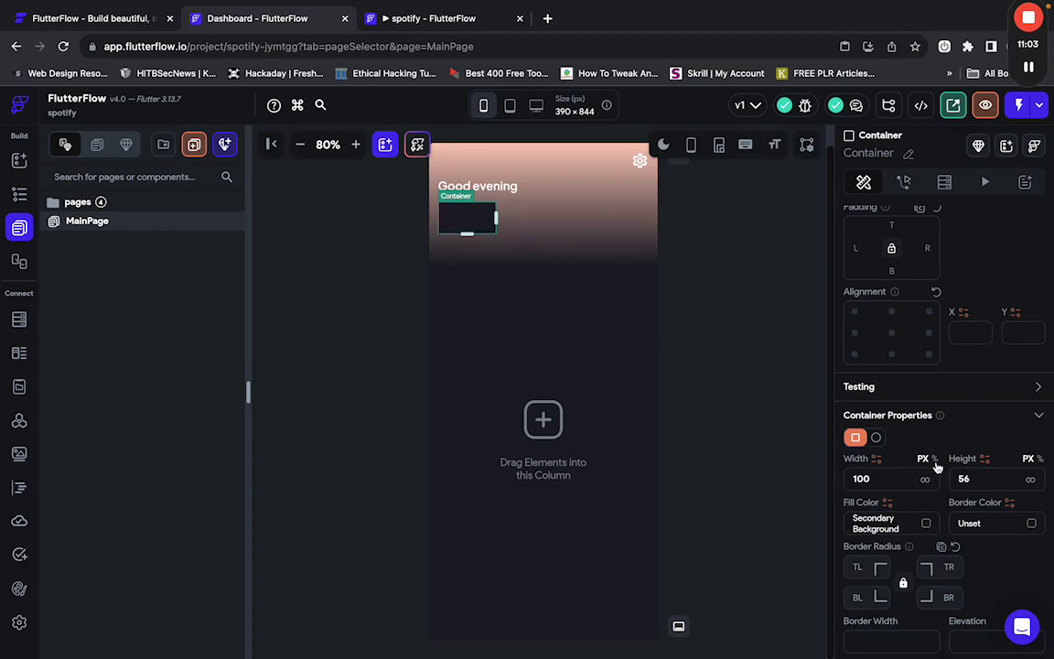
{"action": "left_click", "coordinate": [933, 460]}
{"action": "type", "text": "43"}
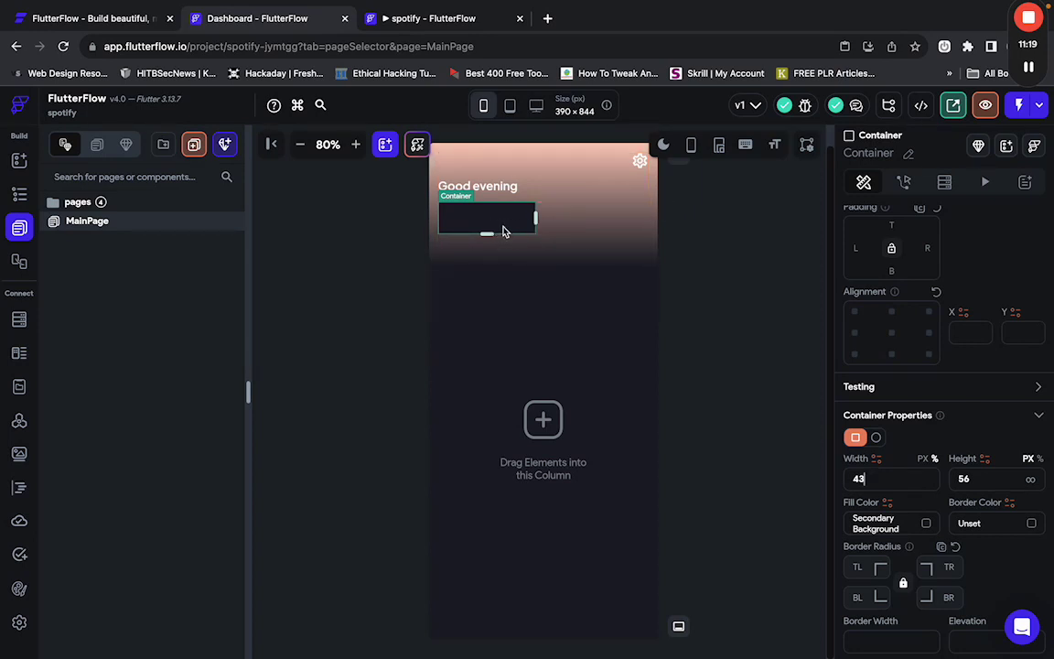
Set the Wrap's spacing and run spacing to 5.
{"action": "left_click", "coordinate": [600, 230]}
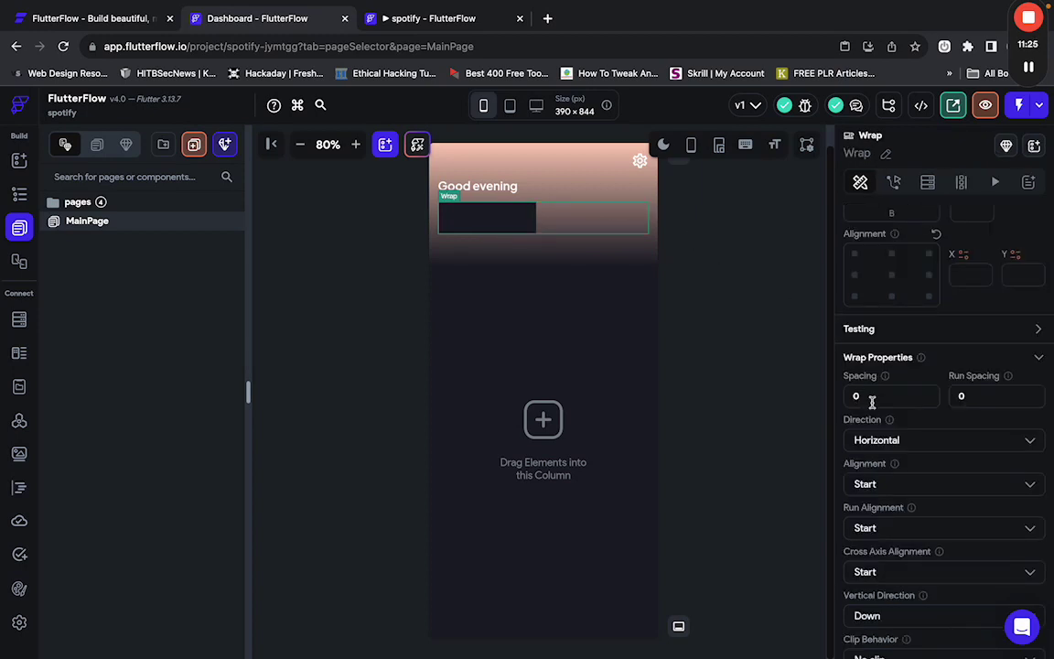
{"action": "key", "text": "BackSpace"}
{"action": "type", "text": "5"}
{"action": "left_click", "coordinate": [988, 397]}
{"action": "key", "text": "BackSpace"}
Duplicate the 43% wide container inside the Wrap once to form a second tile.
{"action": "left_click", "coordinate": [531, 222]}
{"action": "key", "text": "ctrl+d"}
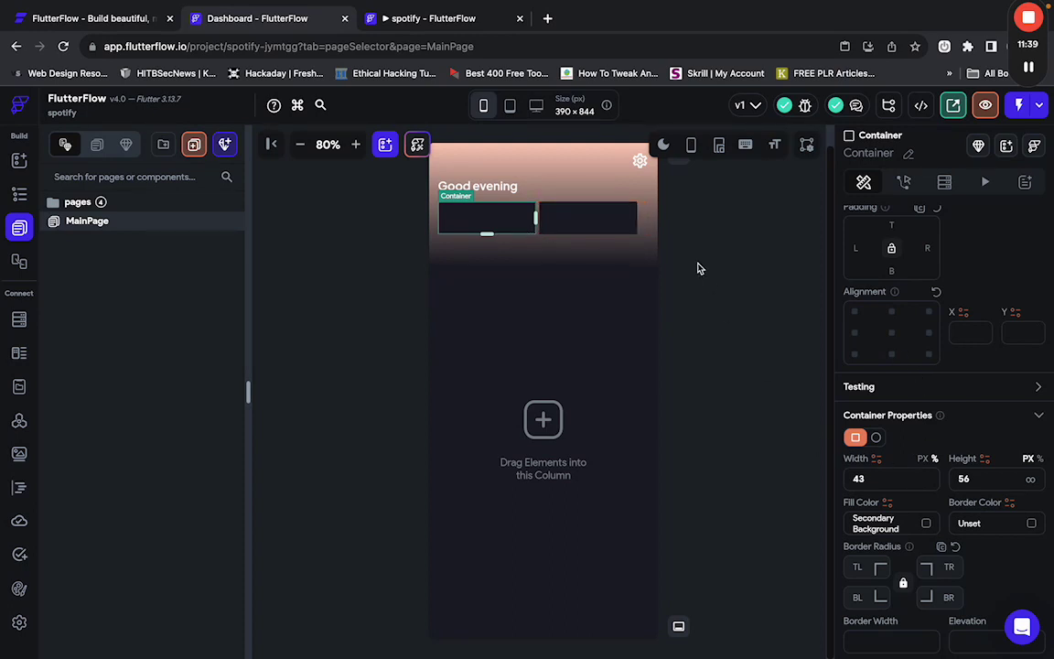
Set the Wrap's spacing and run spacing to 10.
{"action": "left_click", "coordinate": [646, 226]}
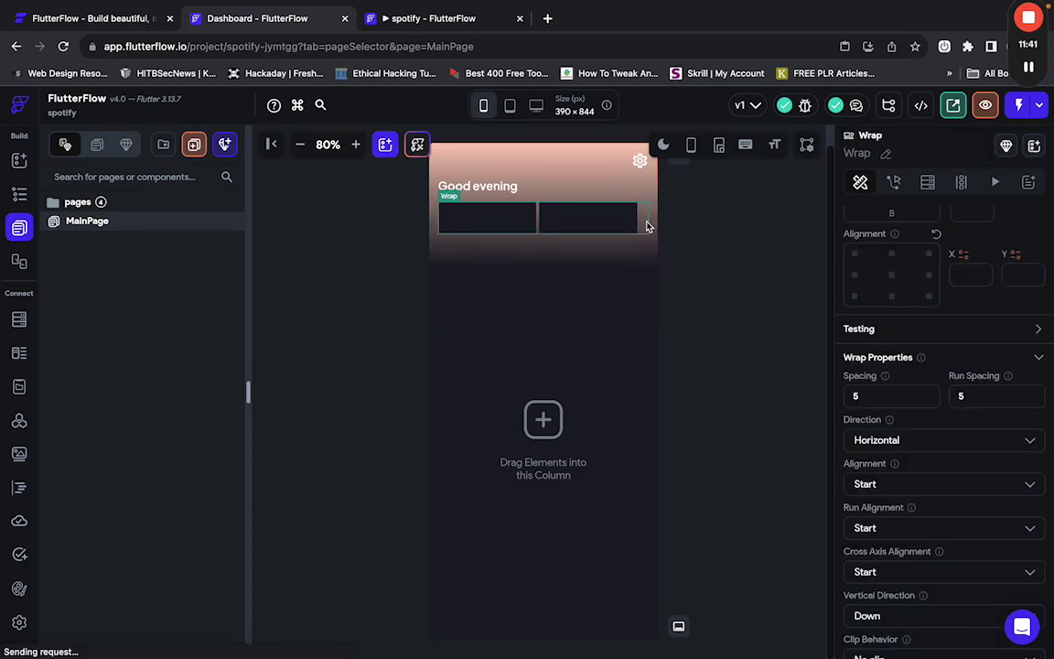
{"action": "double_click", "coordinate": [849, 394]}
{"action": "type", "text": "10"}
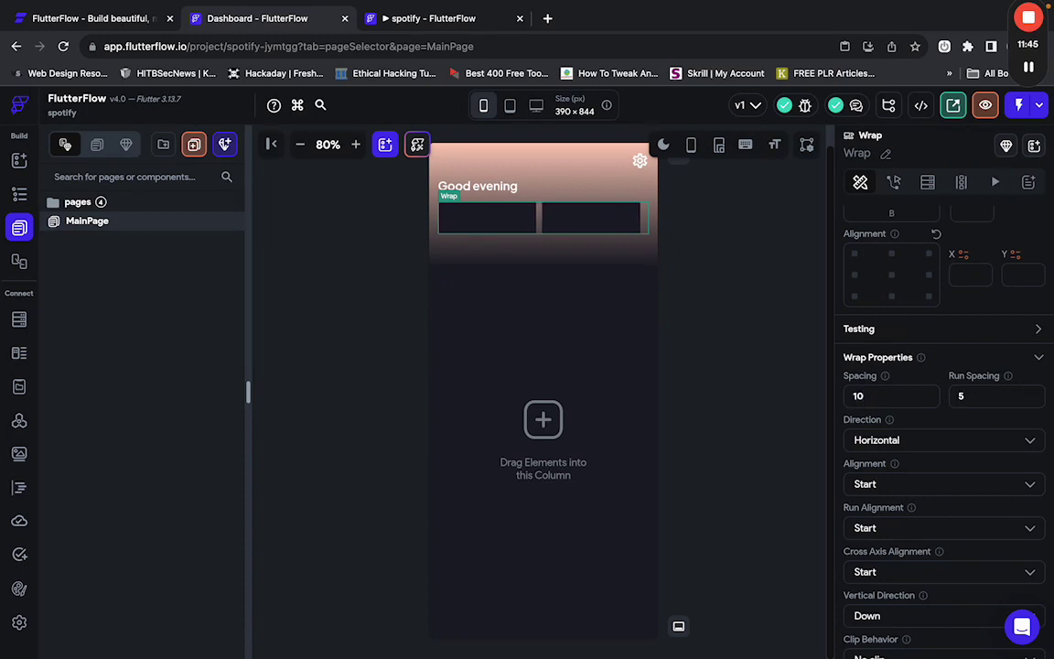
{"action": "left_click", "coordinate": [959, 395]}
{"action": "type", "text": "10"}
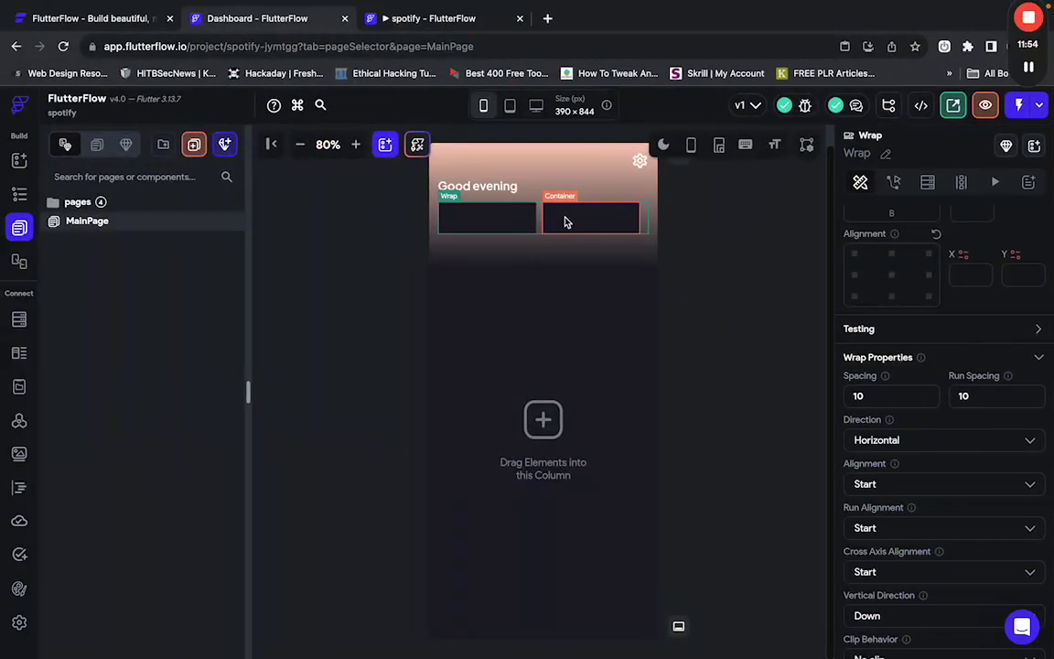
Set the width of the first container in the Wrap to 44%.
{"action": "left_click", "coordinate": [516, 226]}
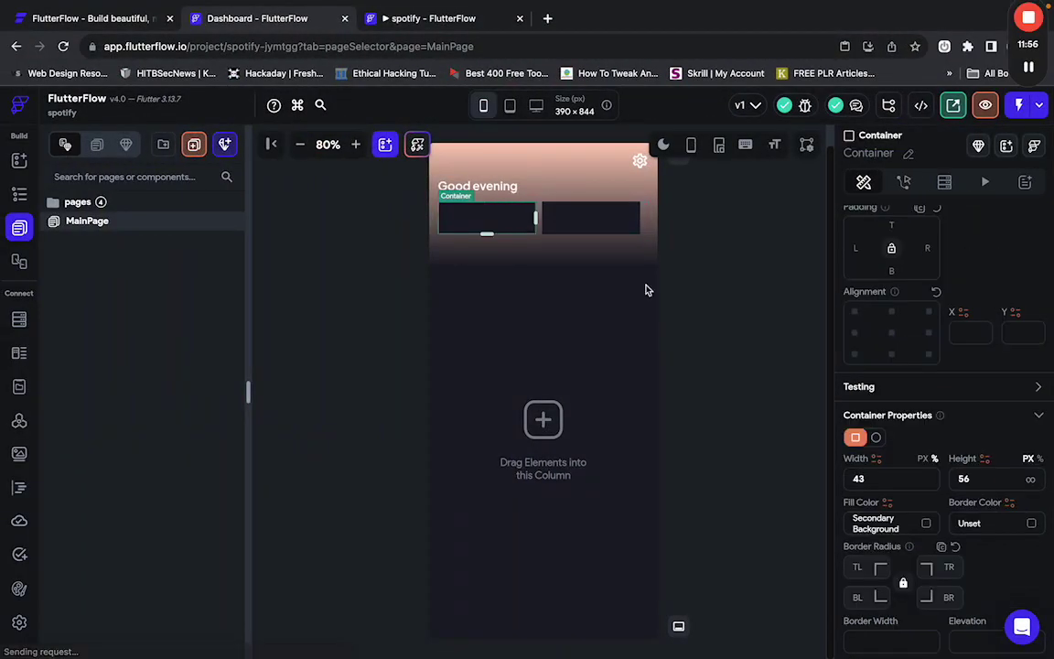
{"action": "left_click", "coordinate": [871, 479]}
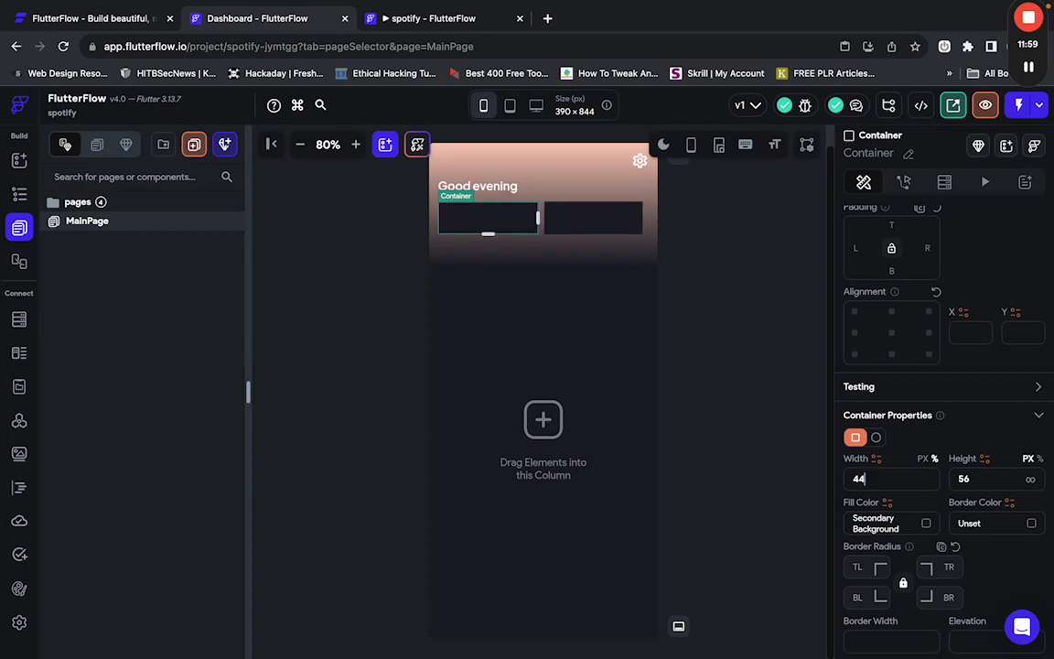
Set the width of the second container in the Wrap to 44%.
{"action": "left_click", "coordinate": [629, 231]}
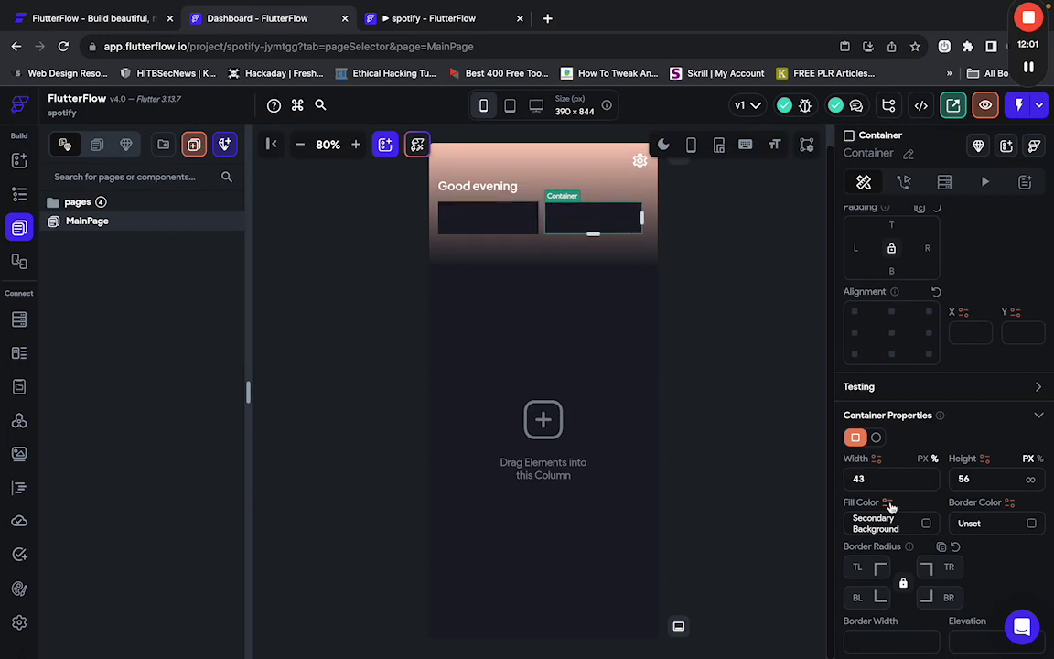
{"action": "left_click", "coordinate": [864, 476]}
{"action": "key", "text": "BackSpace"}
{"action": "type", "text": "4"}
Set the alignment of the Wrap around the two tiles to Center.
{"action": "left_click", "coordinate": [543, 228]}
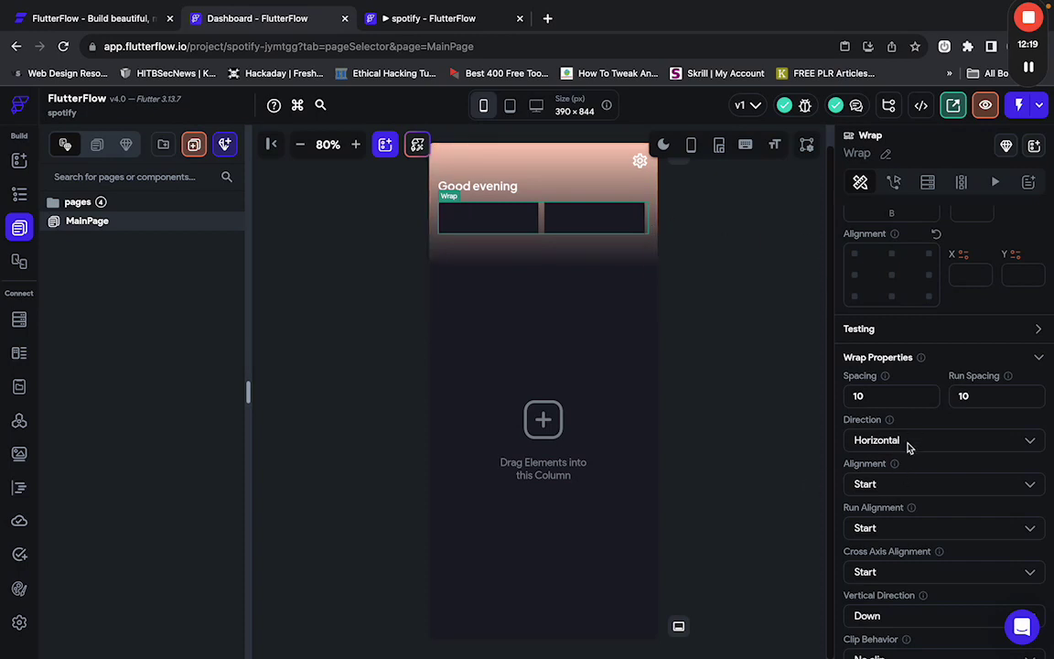
{"action": "left_click", "coordinate": [878, 490]}
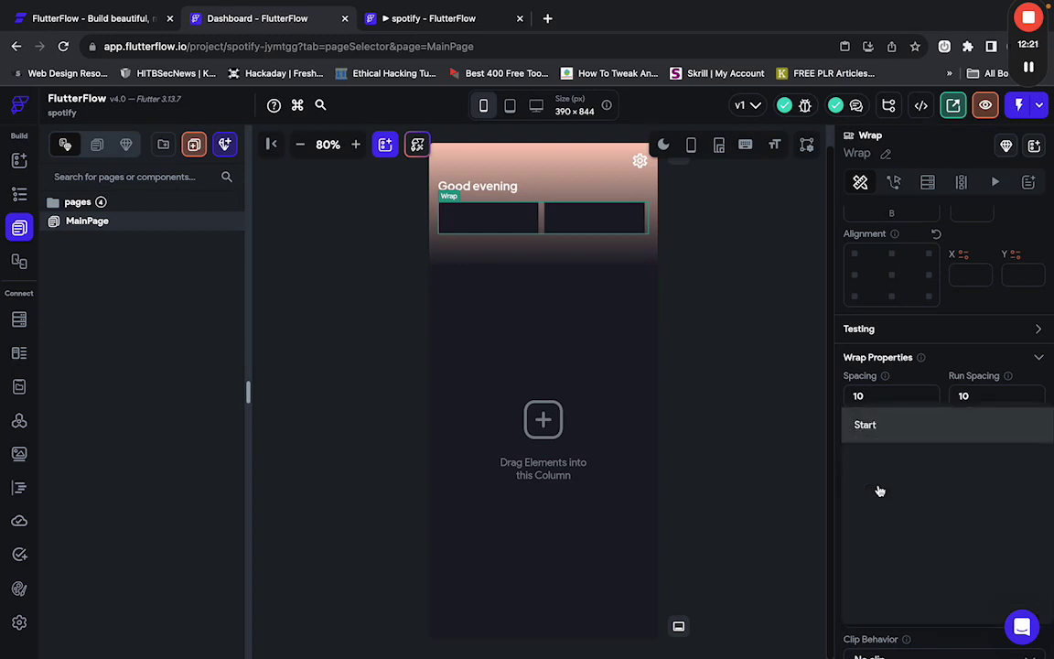
{"action": "left_click", "coordinate": [877, 462]}
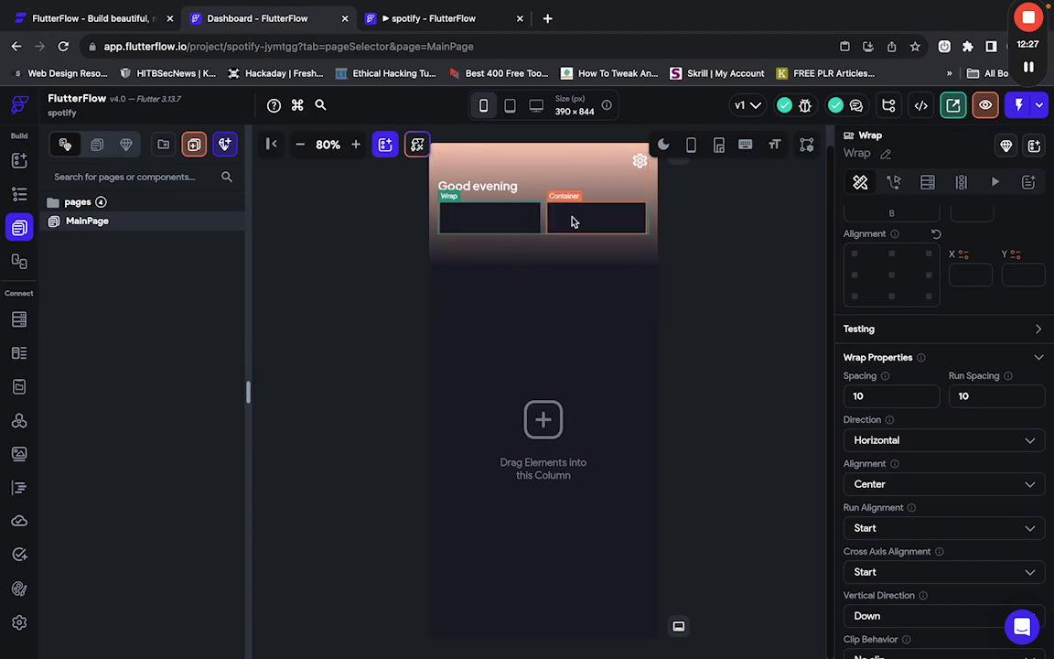
Delete the second container from the Wrap and select the remaining one.
{"action": "left_click", "coordinate": [572, 220]}
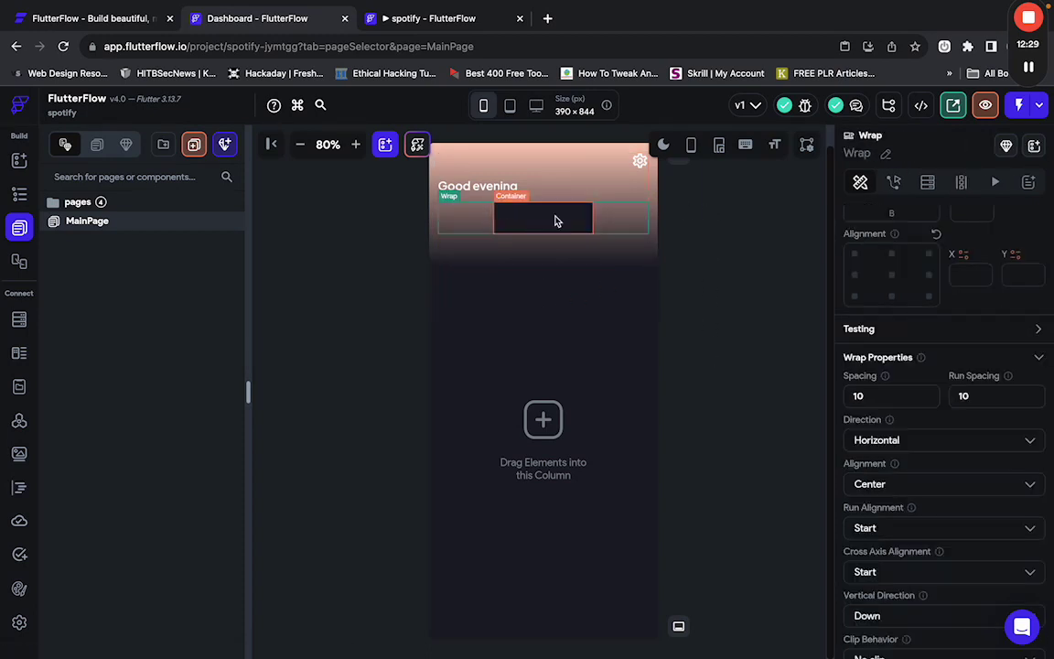
{"action": "left_click", "coordinate": [556, 220]}
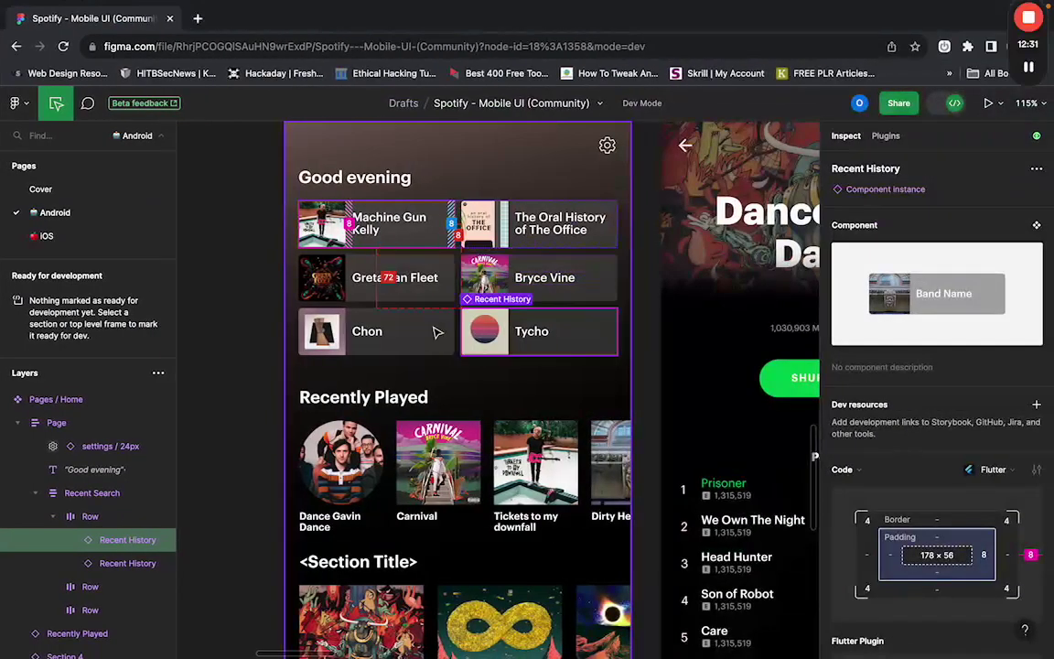
Inspect the first Recent History tile in Figma and set the FlutterFlow container's border radius to 5 on all corners.
{"action": "left_click", "coordinate": [445, 407]}
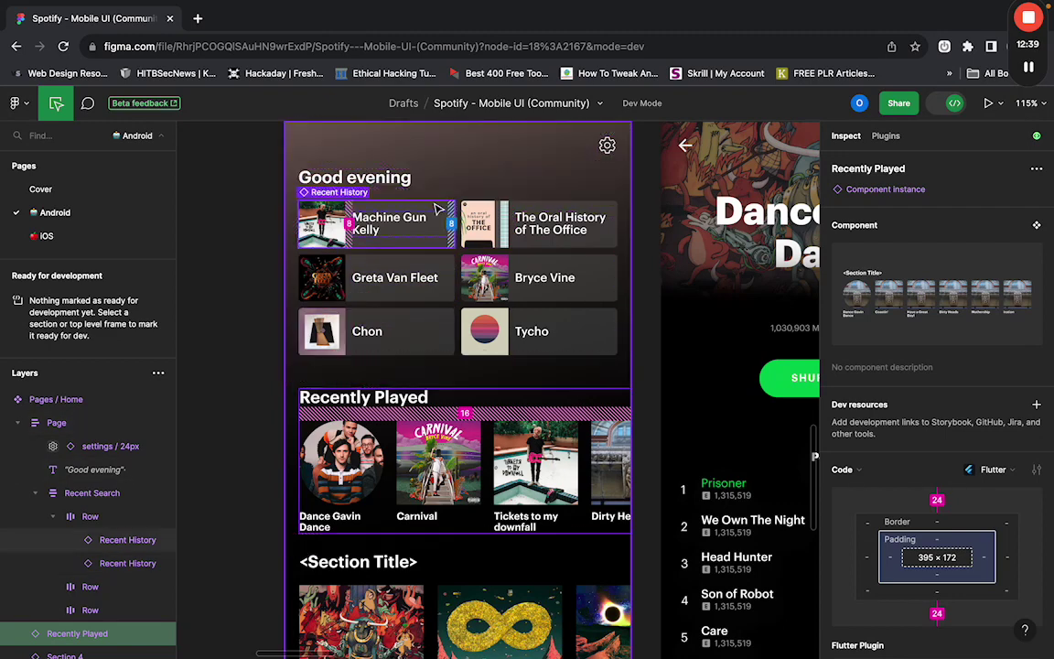
{"action": "left_click", "coordinate": [403, 224]}
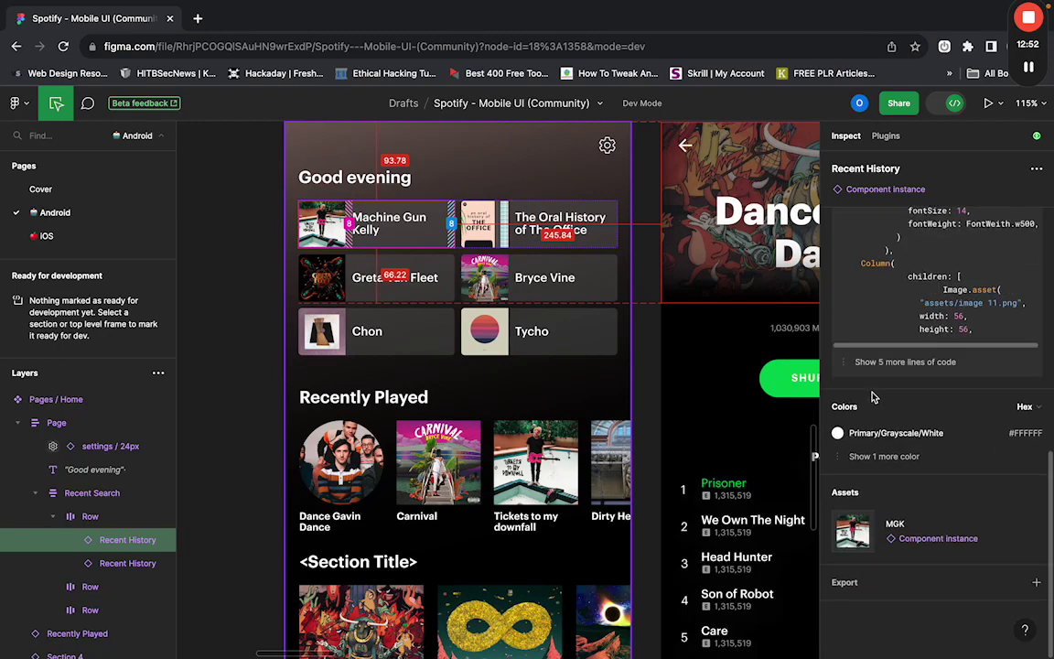
{"action": "scroll", "coordinate": [872, 396], "scroll_direction": "up", "scroll_amount": 3}
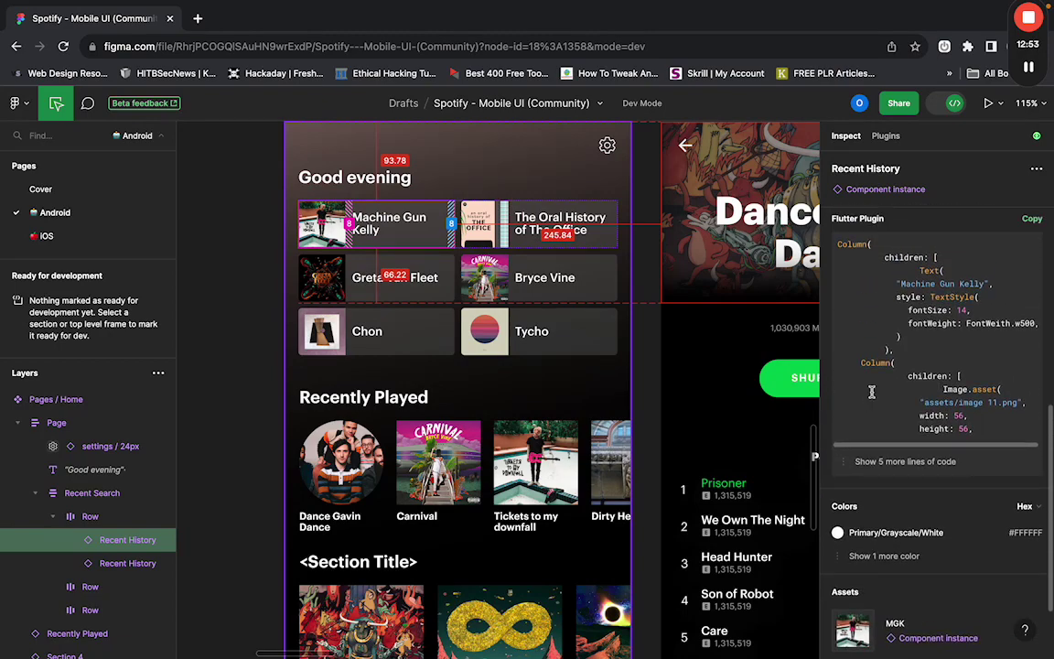
{"action": "mouse_move", "coordinate": [955, 374]}
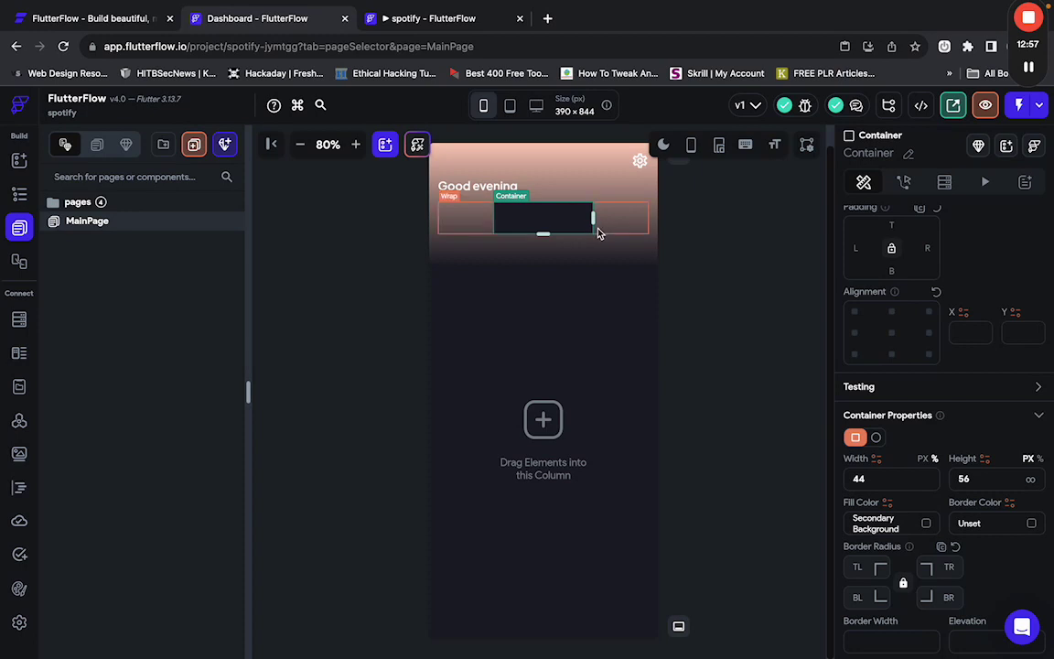
{"action": "scroll", "coordinate": [922, 446], "scroll_direction": "down", "scroll_amount": 2}
{"action": "scroll", "coordinate": [922, 445], "scroll_direction": "down", "scroll_amount": 3}
{"action": "left_click", "coordinate": [849, 487]}
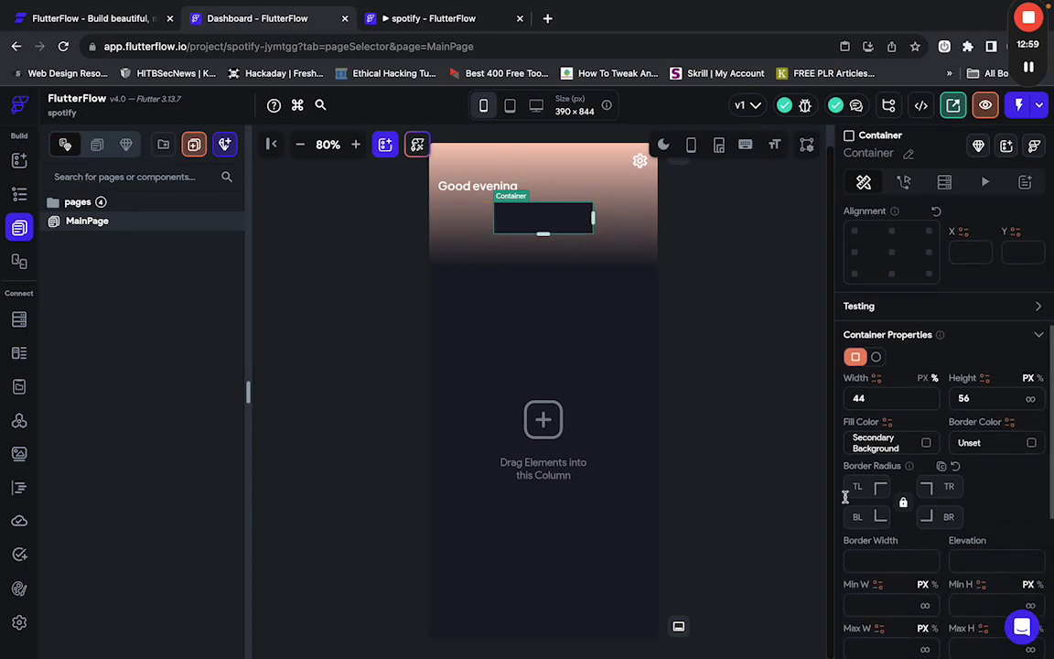
{"action": "type", "text": "5"}
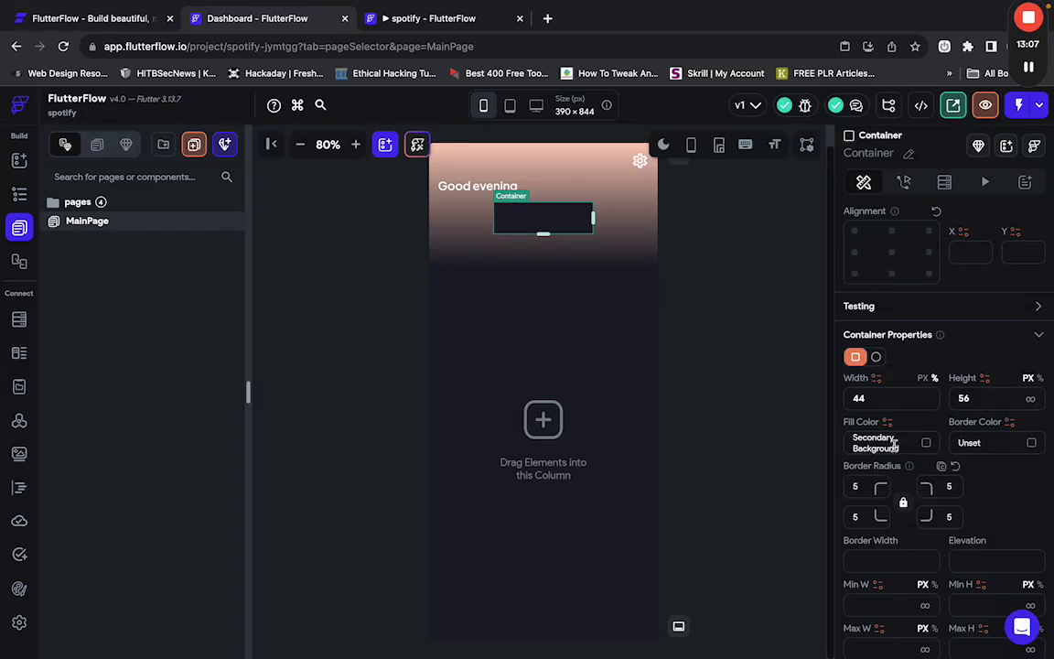
Give the tile container a translucent Secondary Text fill by lowering the color's opacity to produce #2ea9adc6.
{"action": "left_click", "coordinate": [925, 445]}
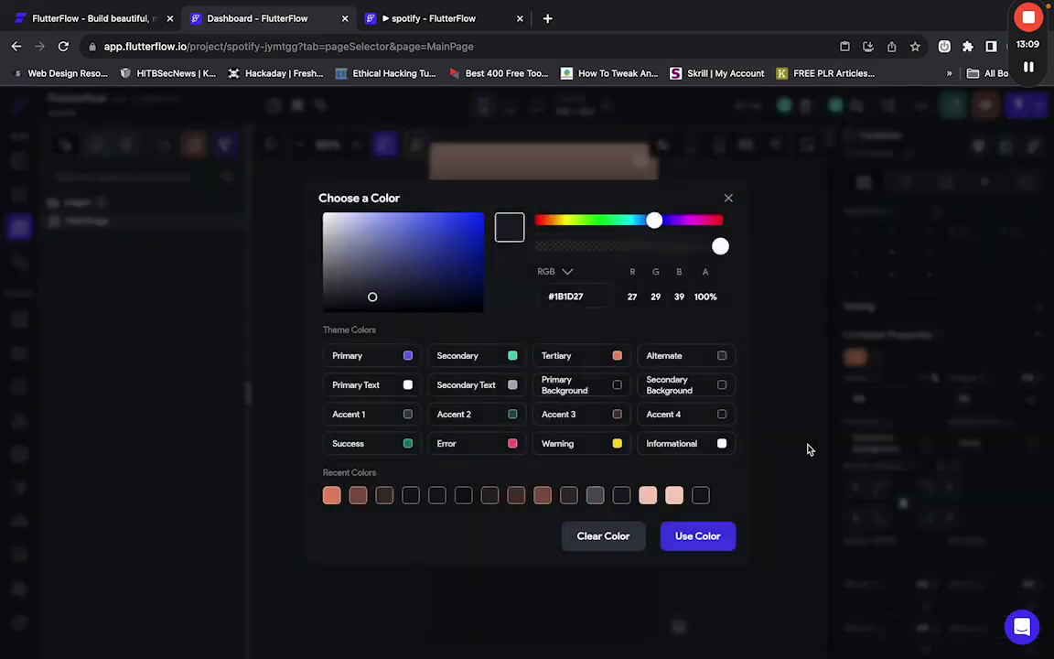
{"action": "left_click", "coordinate": [510, 385]}
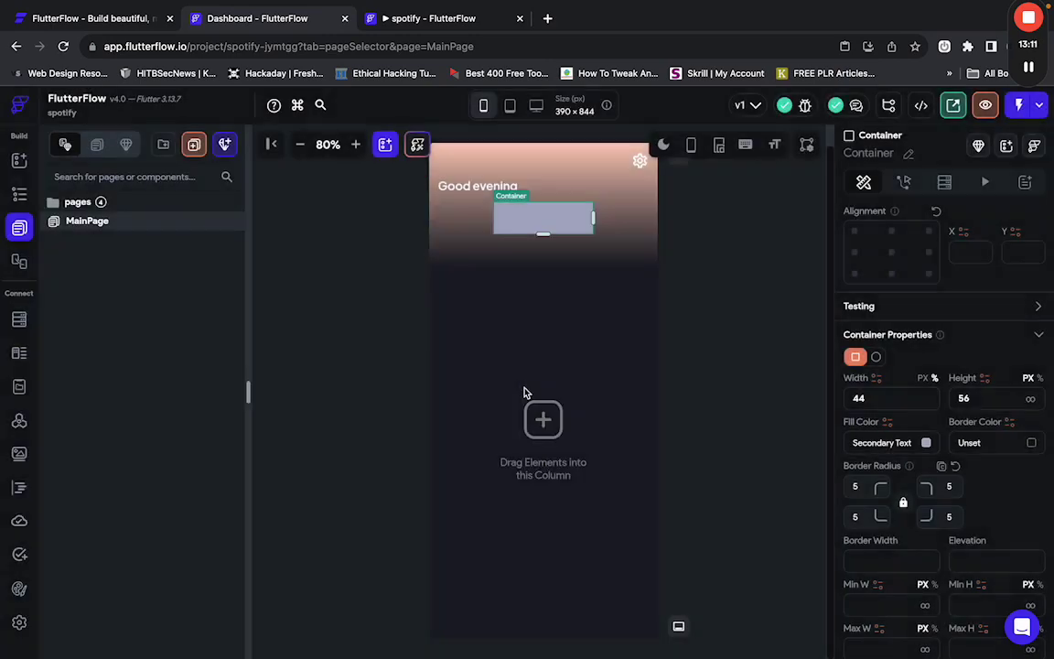
{"action": "left_click", "coordinate": [925, 445]}
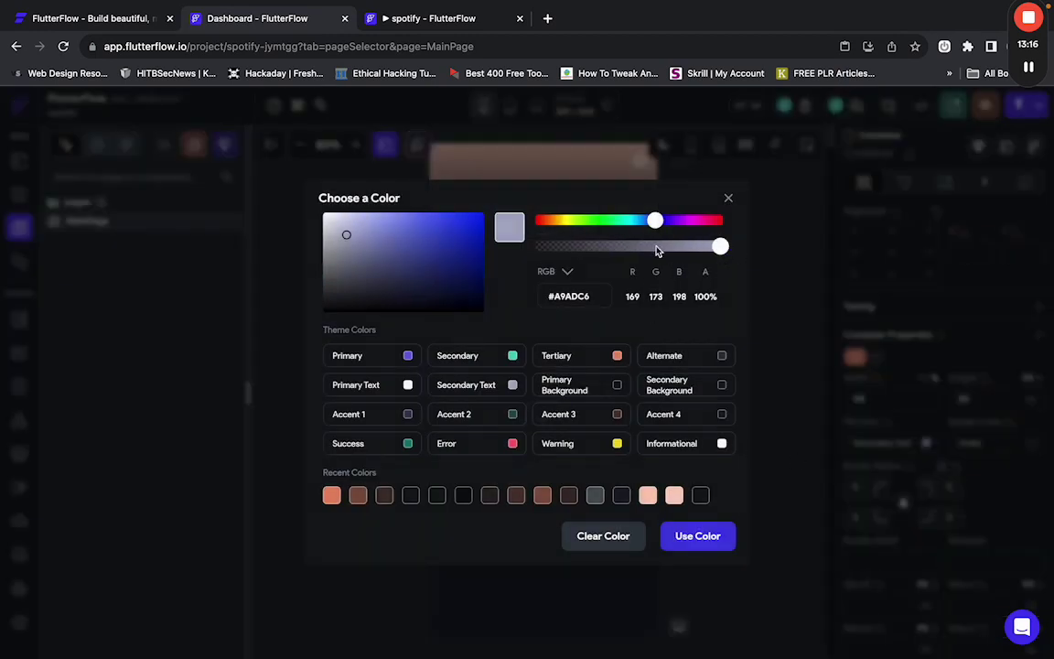
{"action": "left_click_drag", "start_coordinate": [658, 249], "coordinate": [570, 247]}
{"action": "left_click", "coordinate": [730, 544]}
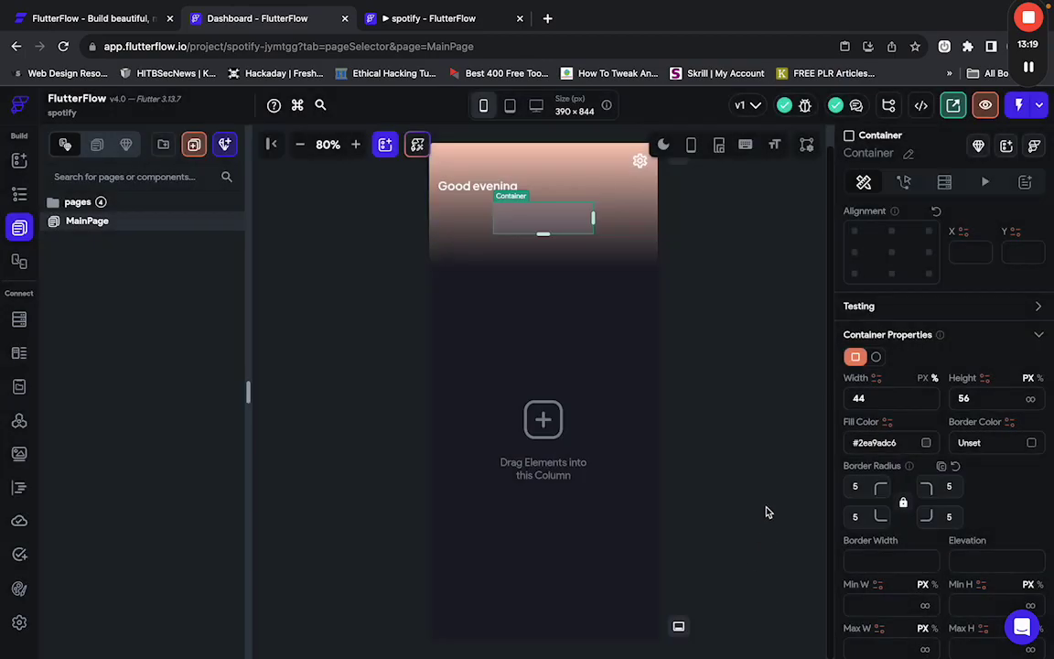
Check the tile design in Figma and add a Row inside the FlutterFlow tile container.
{"action": "left_click", "coordinate": [768, 448]}
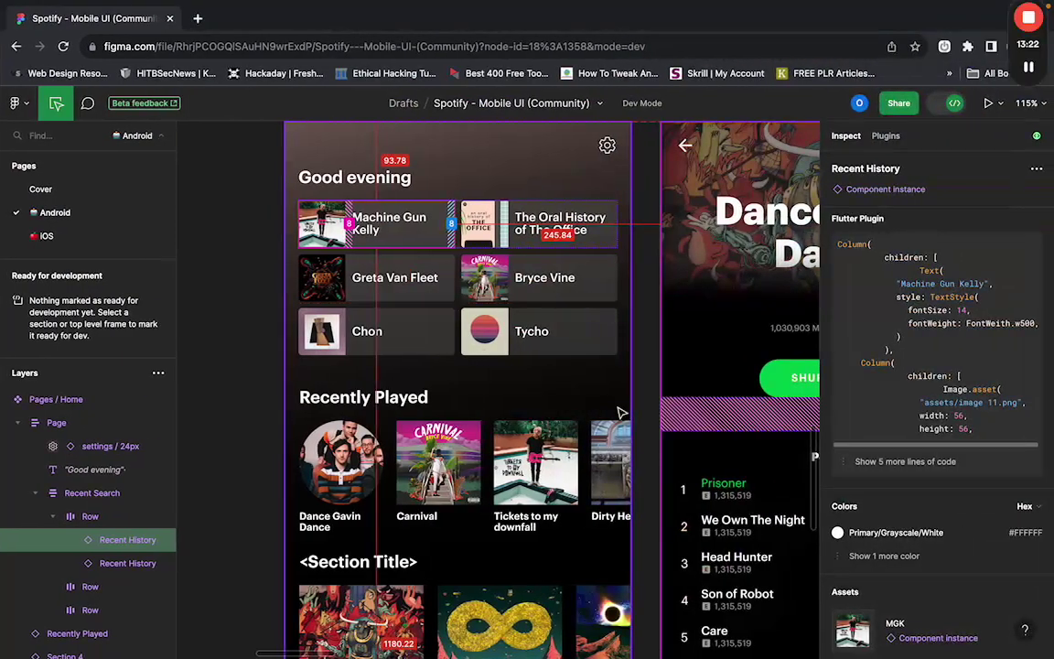
{"action": "left_click", "coordinate": [576, 404]}
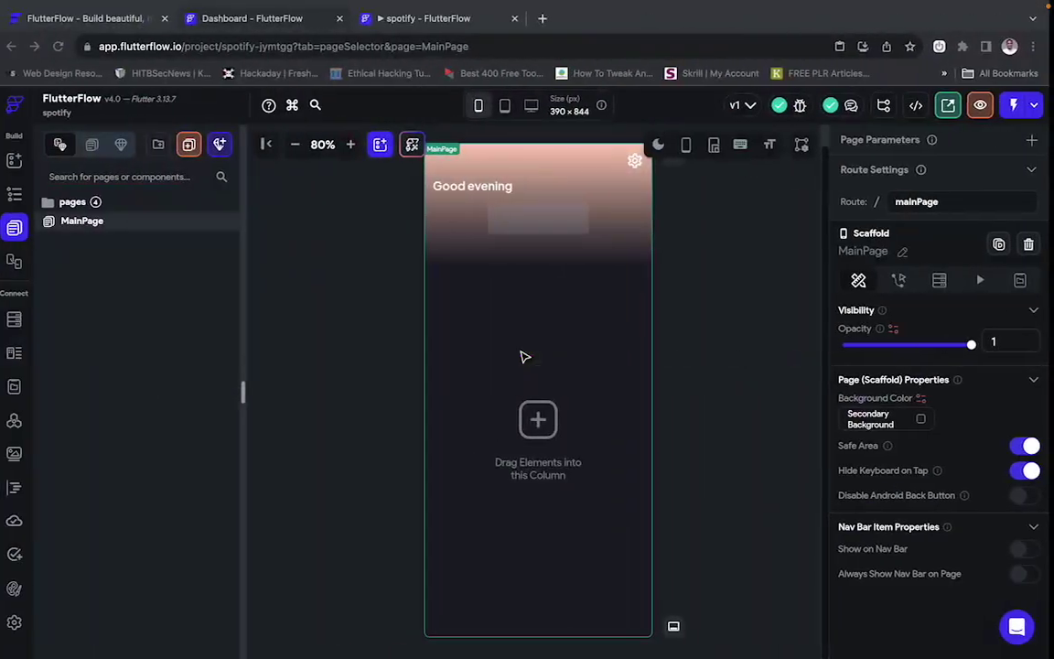
{"action": "key", "text": "ctrl+v"}
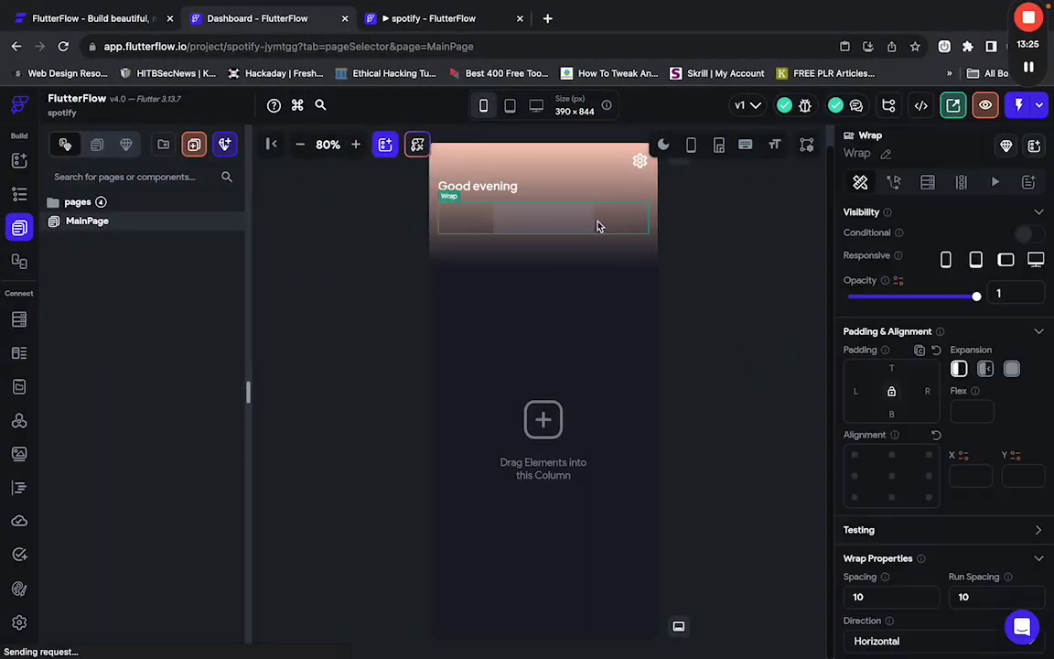
{"action": "left_click", "coordinate": [565, 230]}
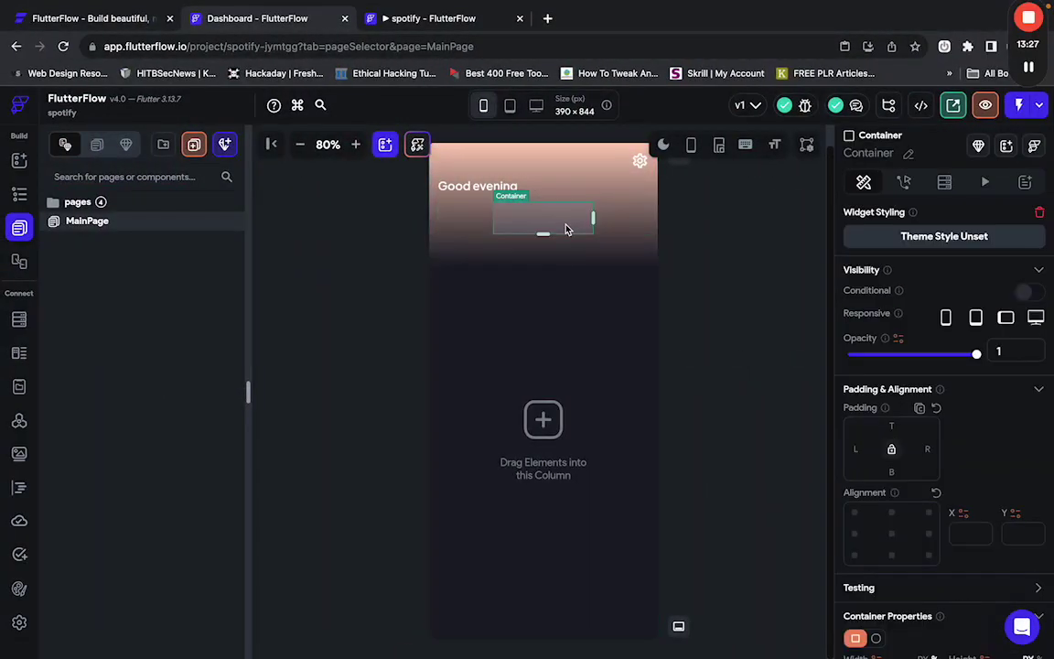
{"action": "key", "text": "super+f"}
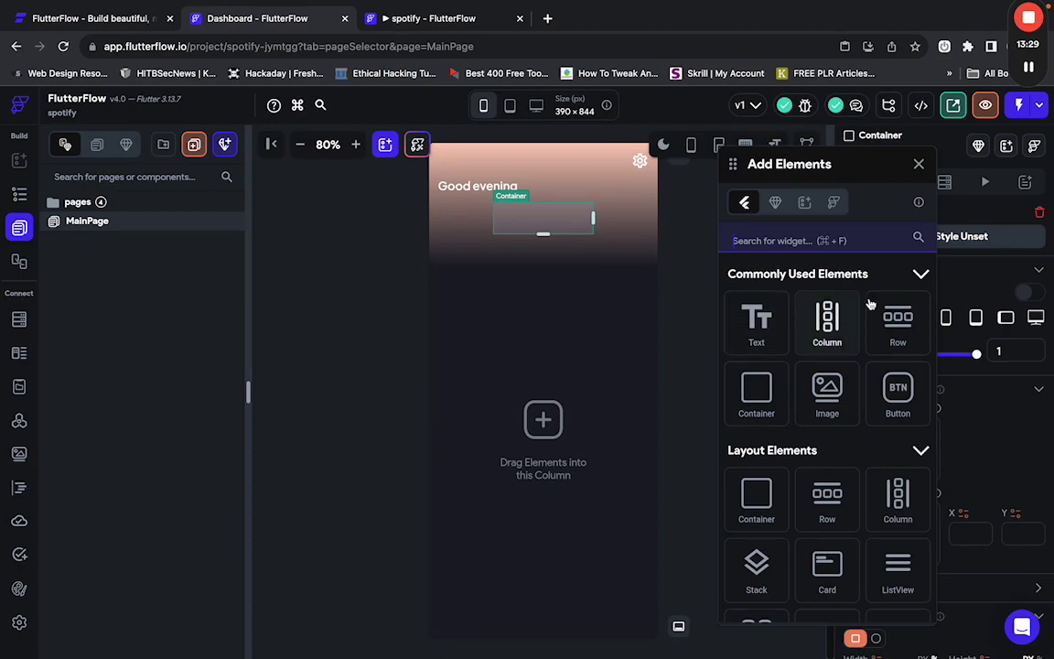
{"action": "left_click_drag", "start_coordinate": [897, 320], "coordinate": [536, 220]}
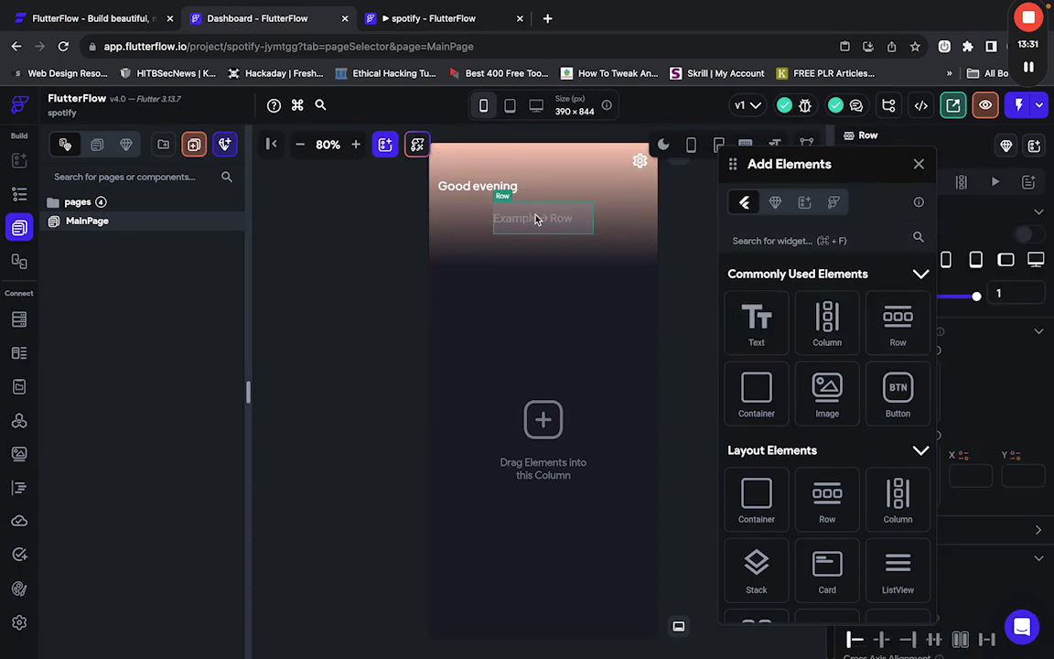
Check the Recent History tiles in Figma again and add a Container inside the tile's Row in FlutterFlow.
{"action": "key", "text": "ctrl+Right"}
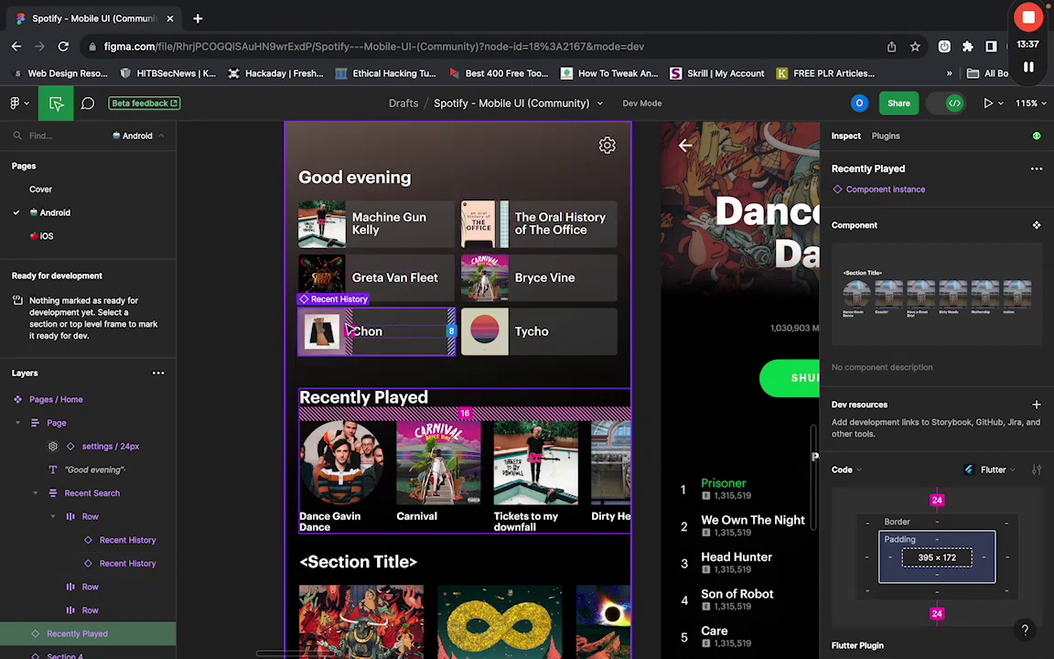
{"action": "key", "text": "ctrl+Left"}
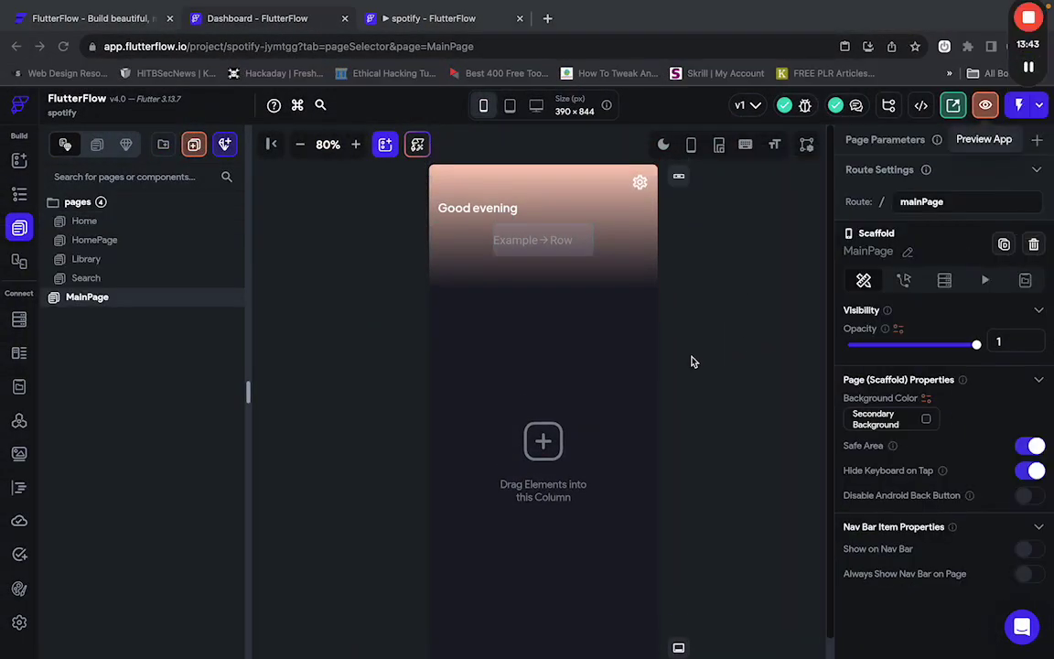
{"action": "key", "text": "ctrl+Right"}
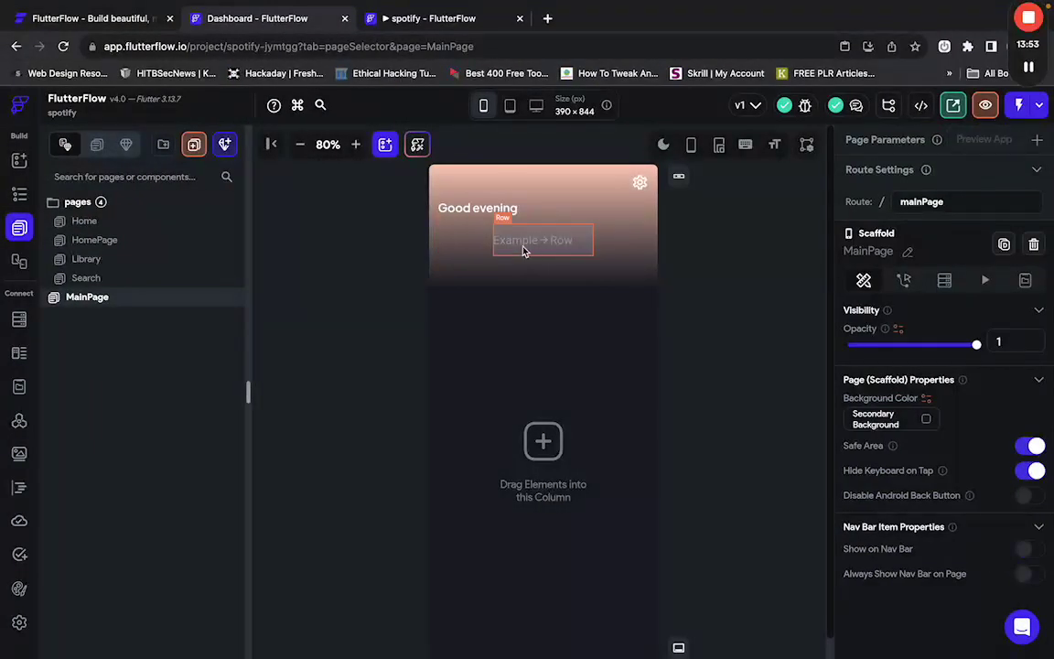
{"action": "left_click", "coordinate": [530, 245]}
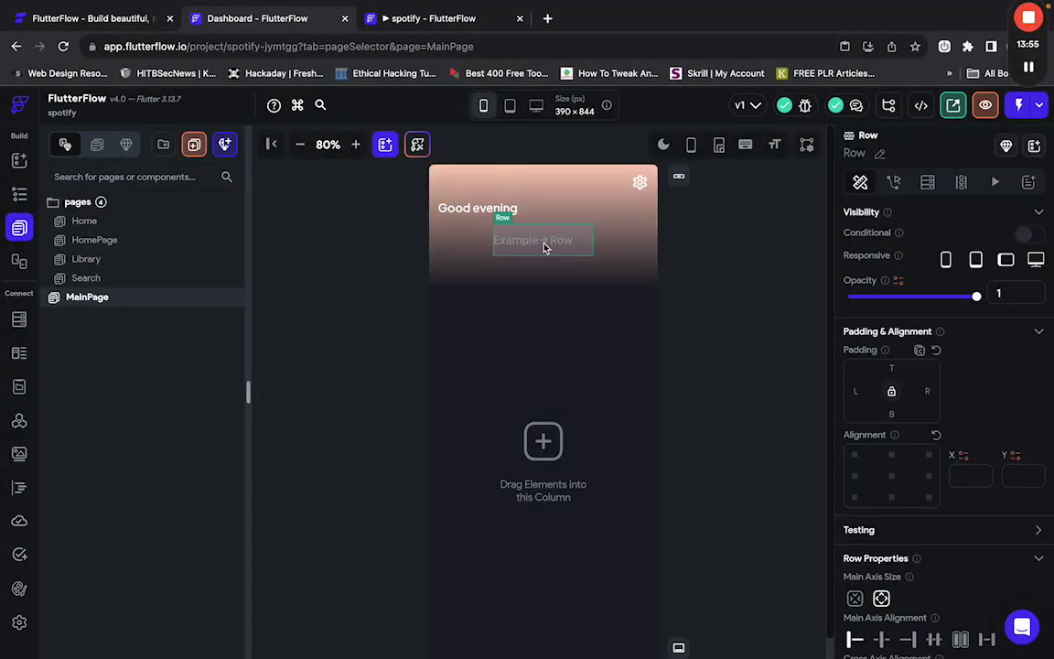
{"action": "key", "text": "super+f"}
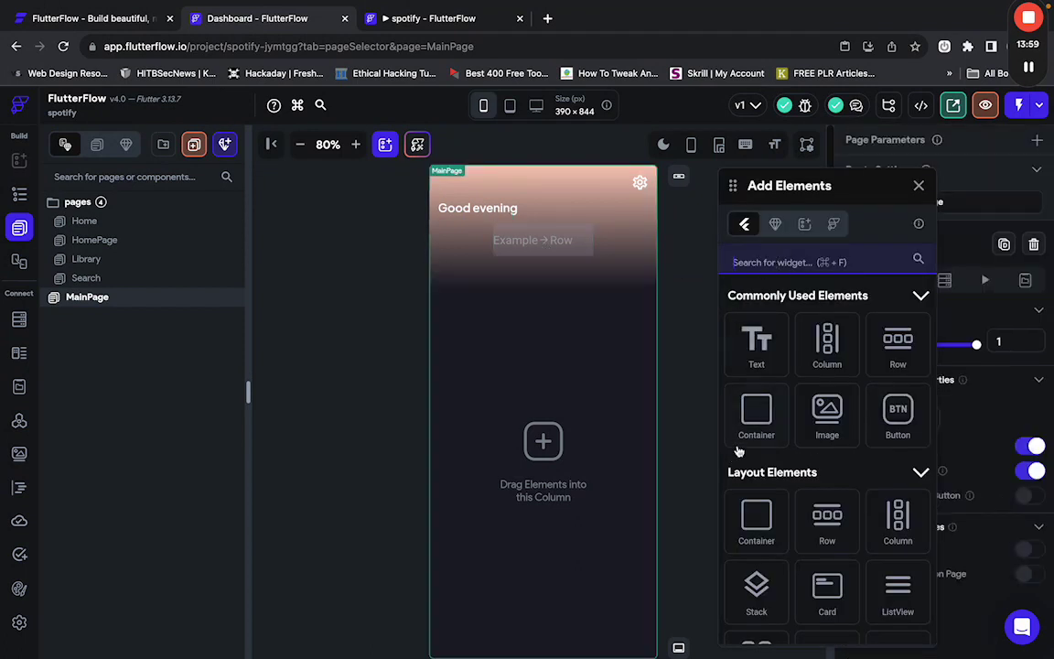
{"action": "left_click_drag", "start_coordinate": [753, 407], "coordinate": [509, 247]}
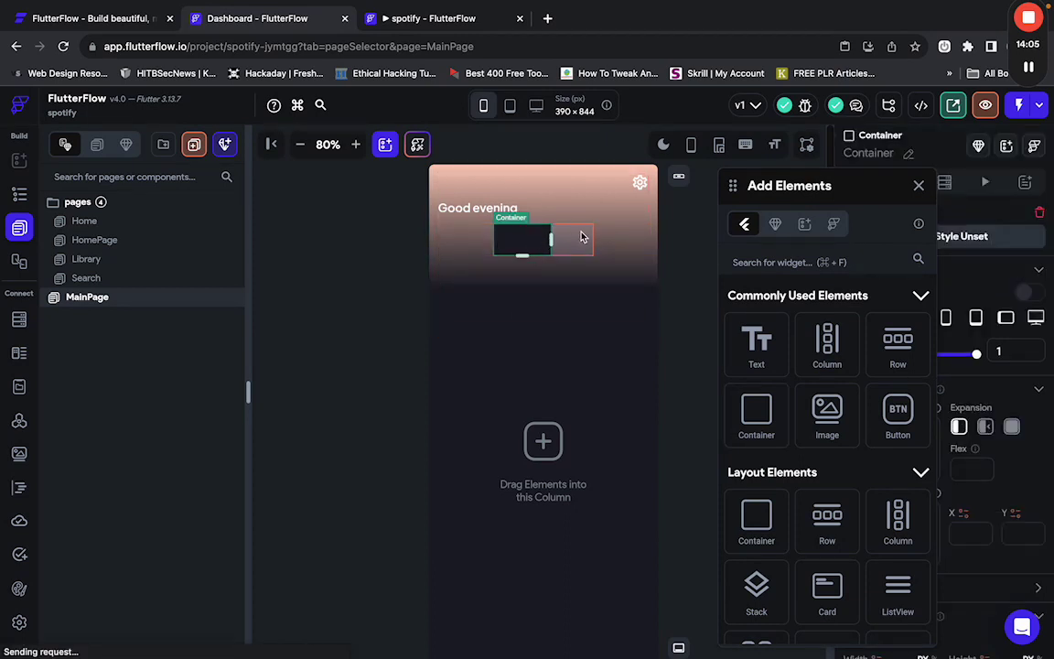
Set the width of the container inside the Row to 60 px.
{"action": "left_click", "coordinate": [534, 242]}
{"action": "scroll", "coordinate": [887, 549], "scroll_direction": "down", "scroll_amount": 3}
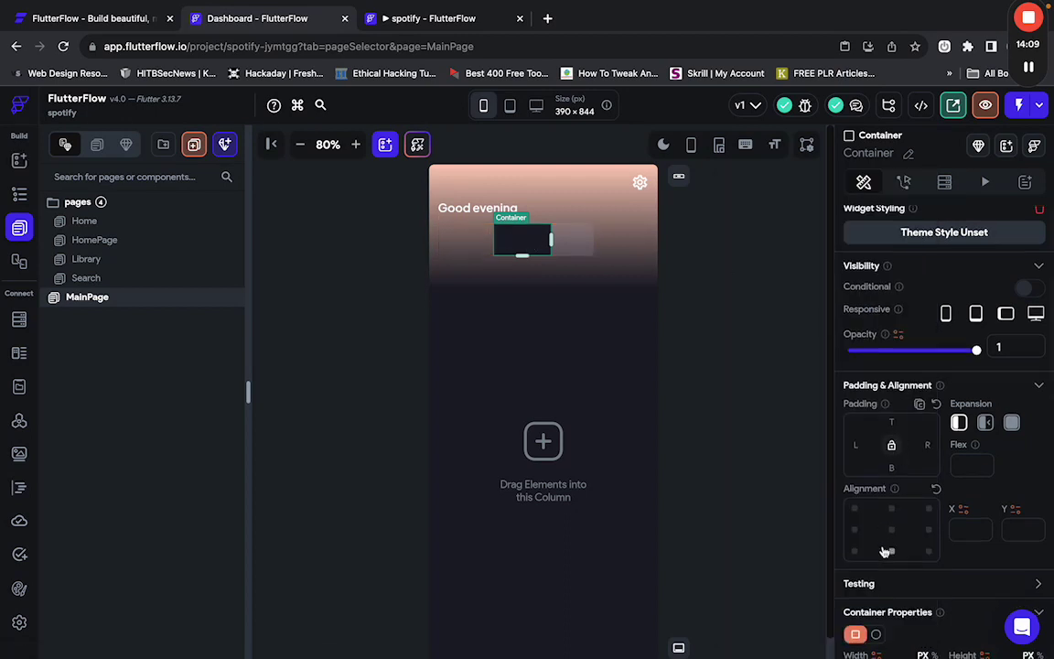
{"action": "double_click", "coordinate": [833, 541]}
{"action": "type", "text": "60"}
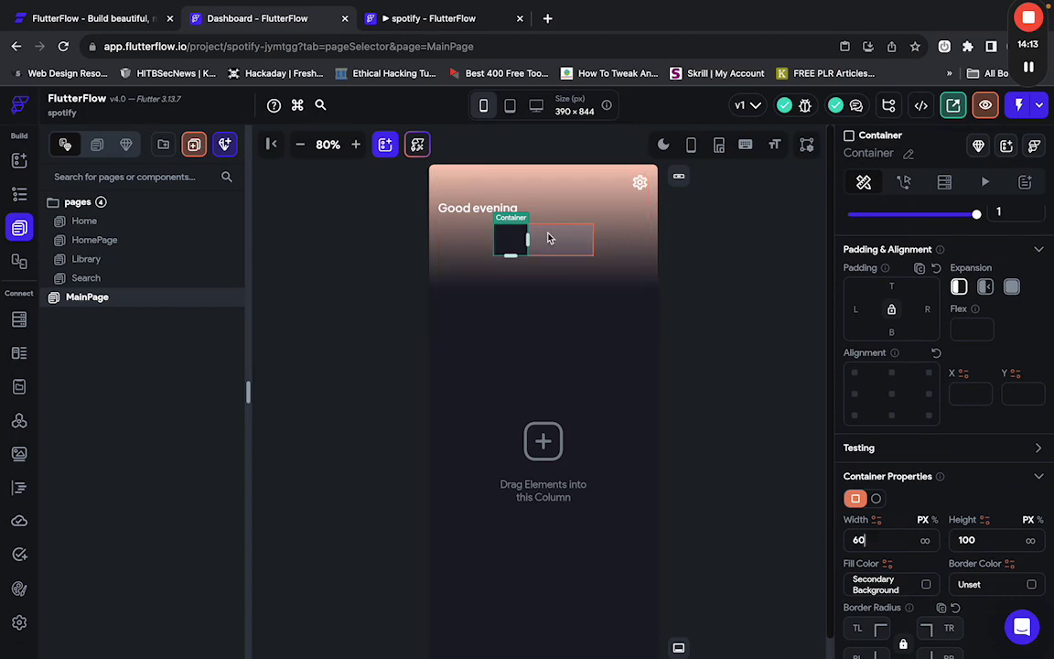
{"action": "left_click", "coordinate": [623, 259]}
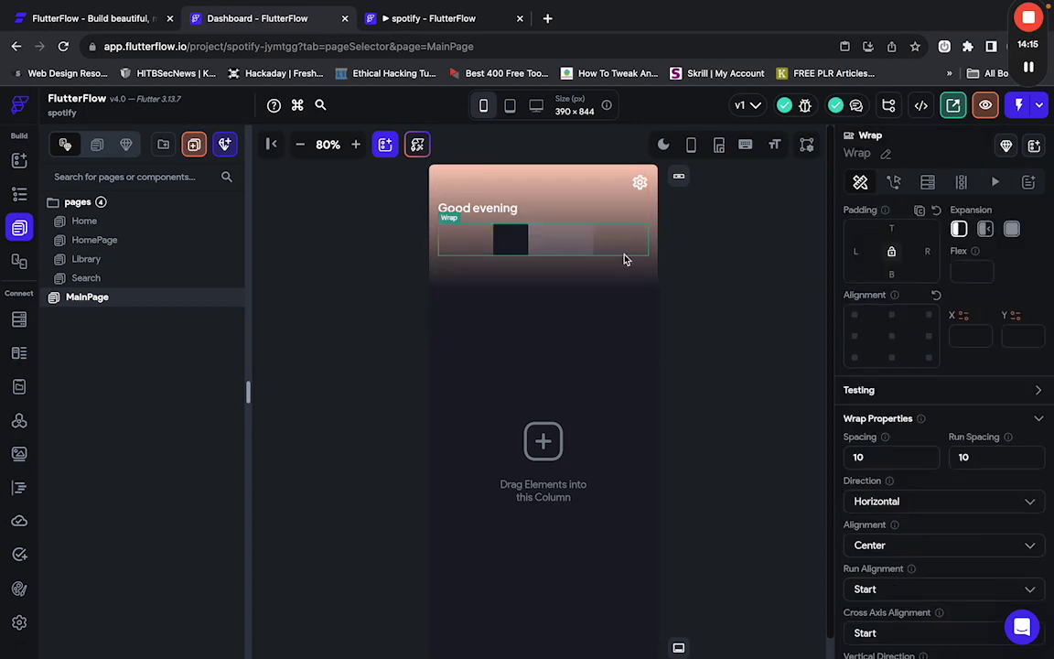
{"action": "left_click", "coordinate": [681, 267]}
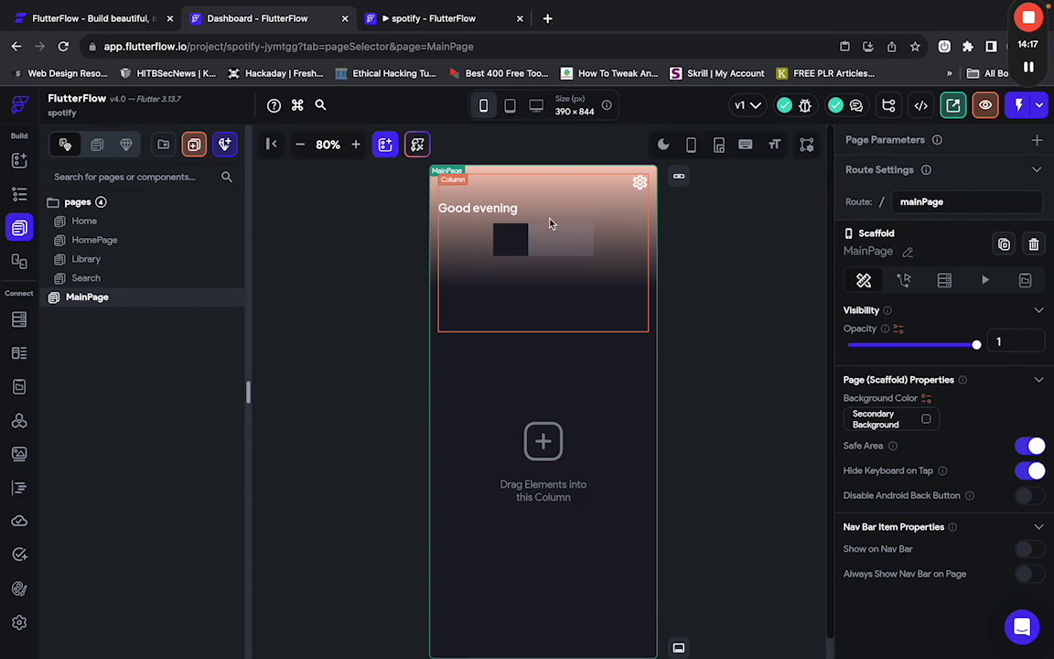
Turn on Clip Content for the recent history tile's outer container inside the Wrap.
{"action": "left_click", "coordinate": [357, 143]}
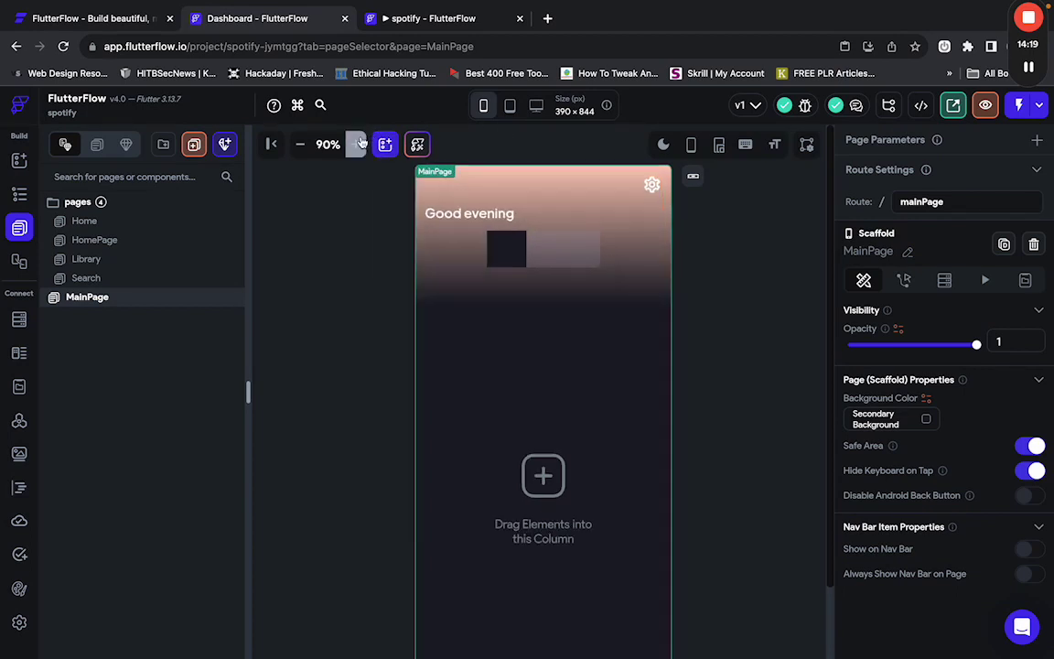
{"action": "left_click", "coordinate": [357, 143]}
{"action": "left_click", "coordinate": [357, 143]}
{"action": "left_click", "coordinate": [356, 144]}
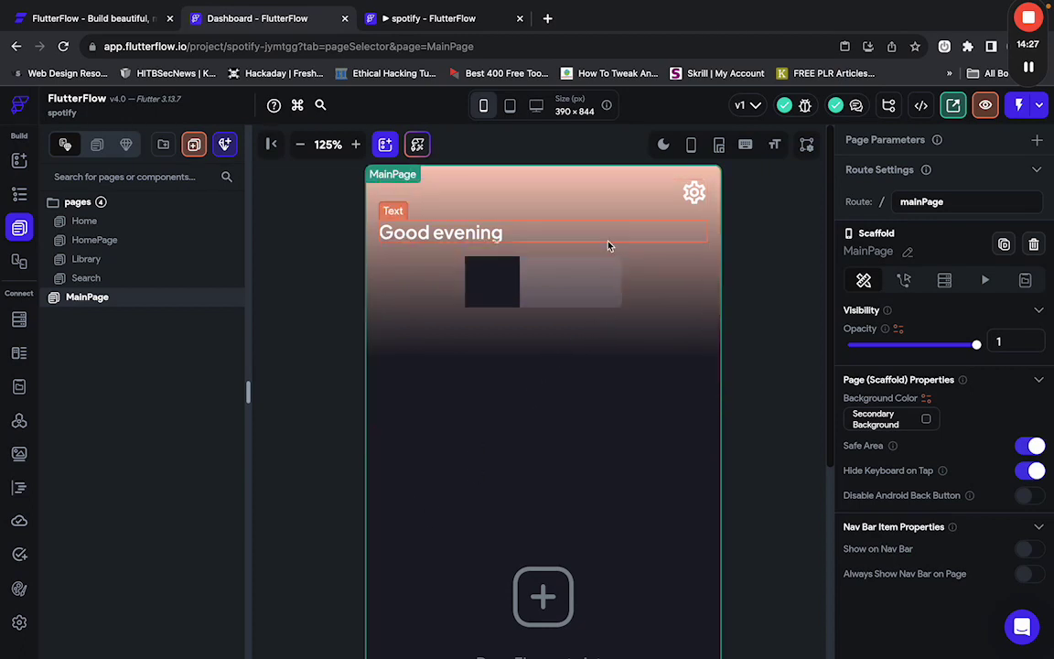
{"action": "left_click", "coordinate": [600, 275]}
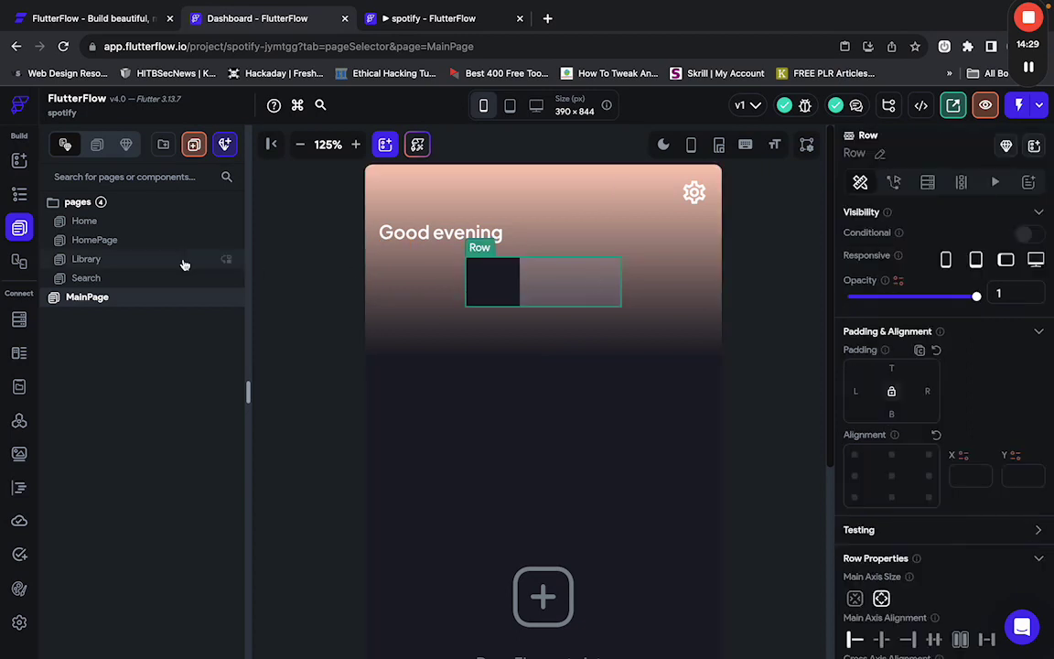
{"action": "left_click", "coordinate": [19, 192]}
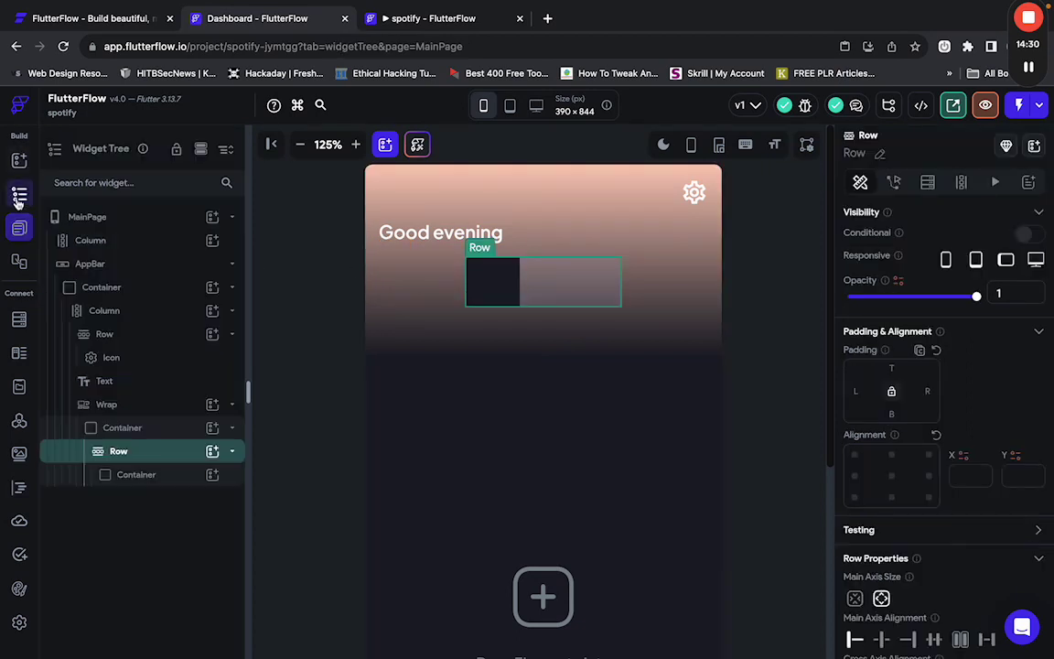
{"action": "left_click", "coordinate": [117, 430]}
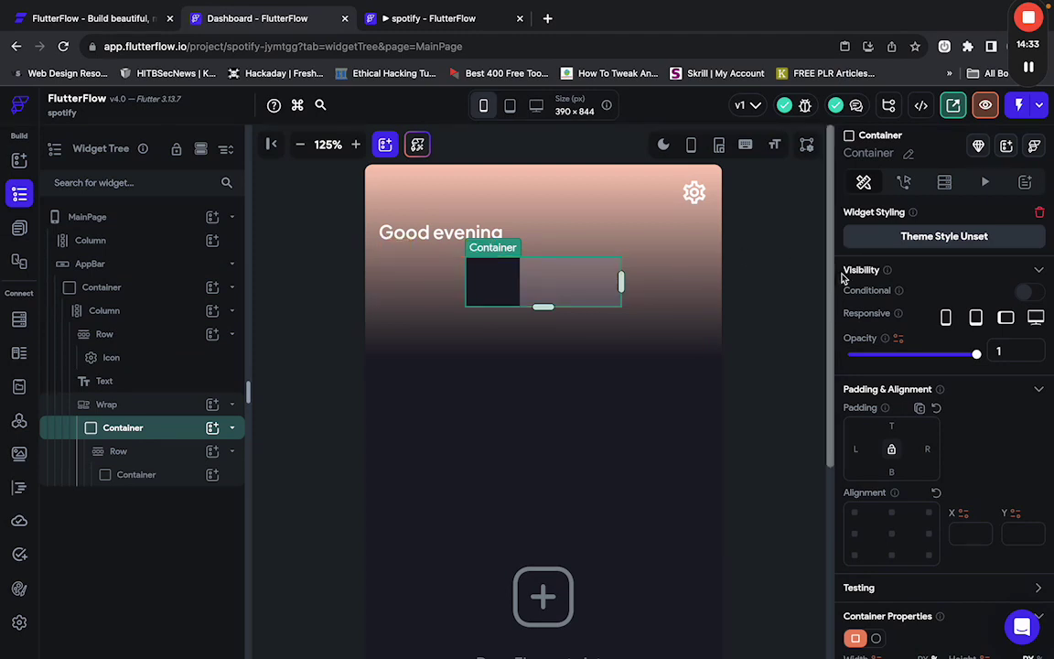
{"action": "scroll", "coordinate": [945, 507], "scroll_direction": "down", "scroll_amount": 10}
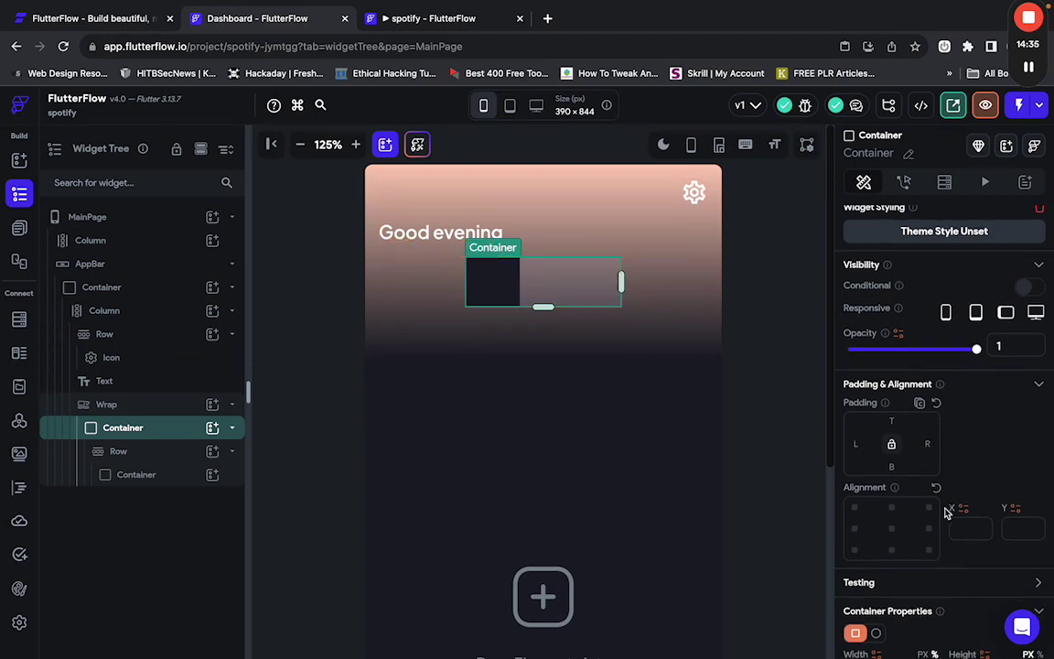
{"action": "scroll", "coordinate": [945, 513], "scroll_direction": "down", "scroll_amount": 1}
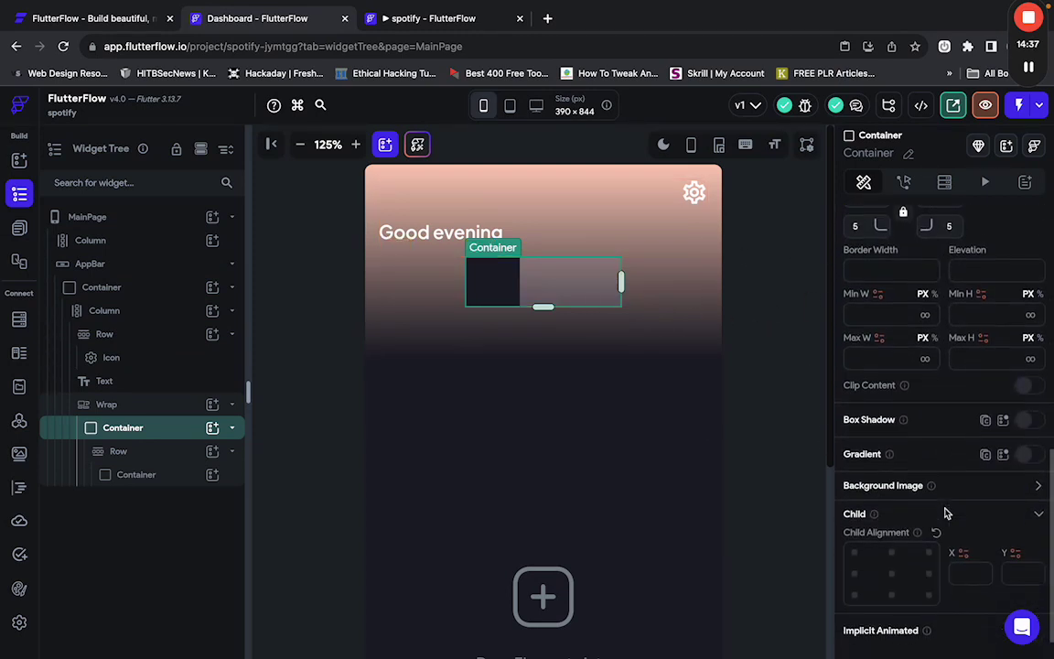
{"action": "left_click", "coordinate": [1027, 386]}
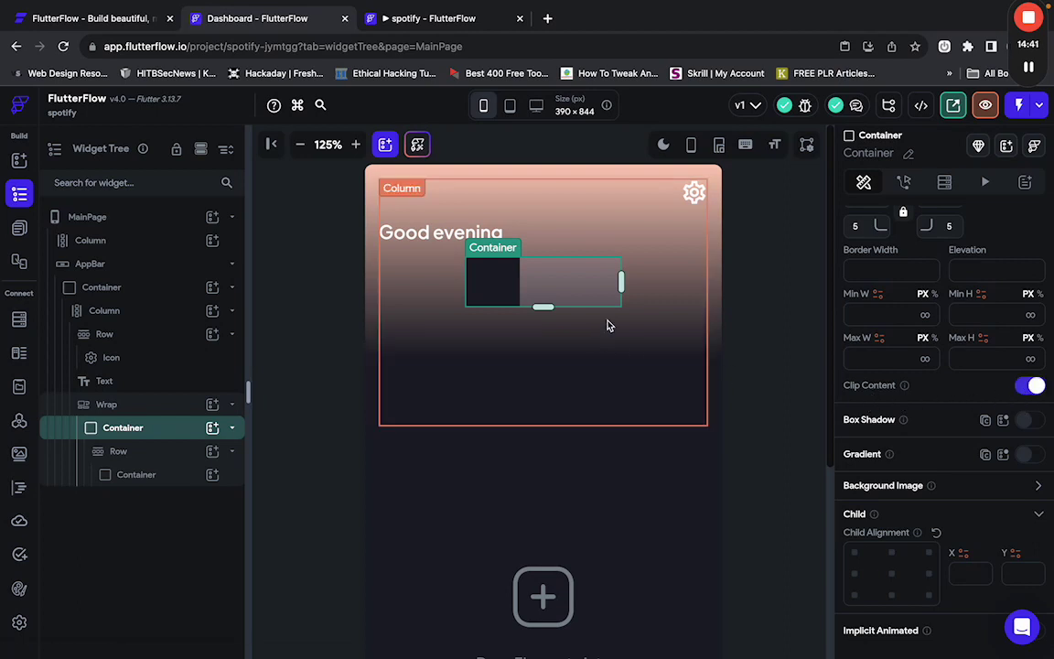
{"action": "left_click", "coordinate": [691, 232]}
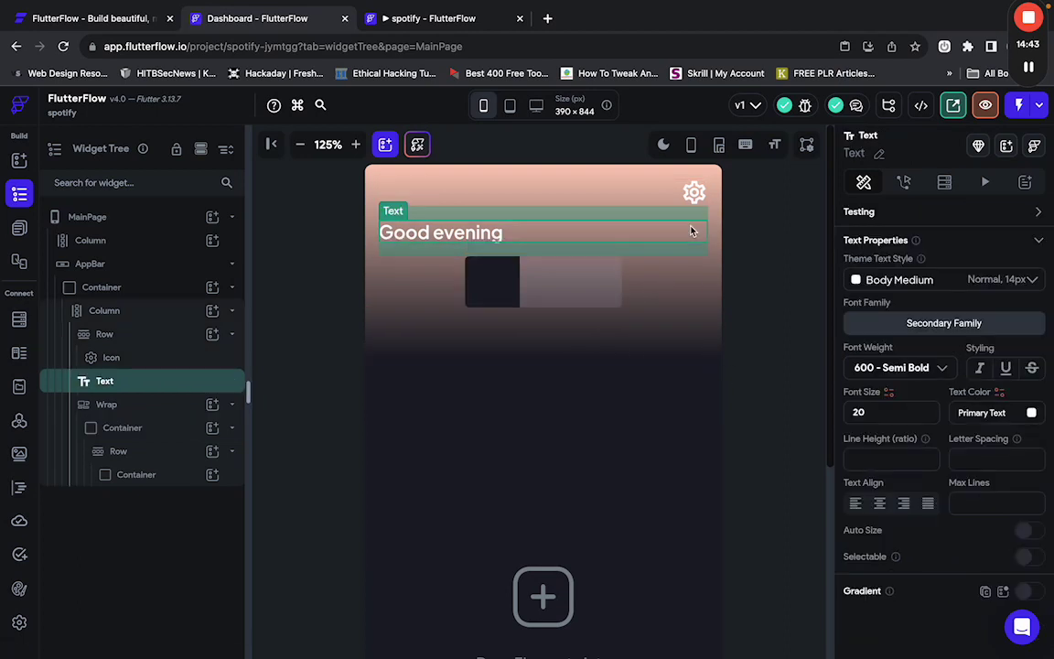
{"action": "left_click", "coordinate": [430, 302]}
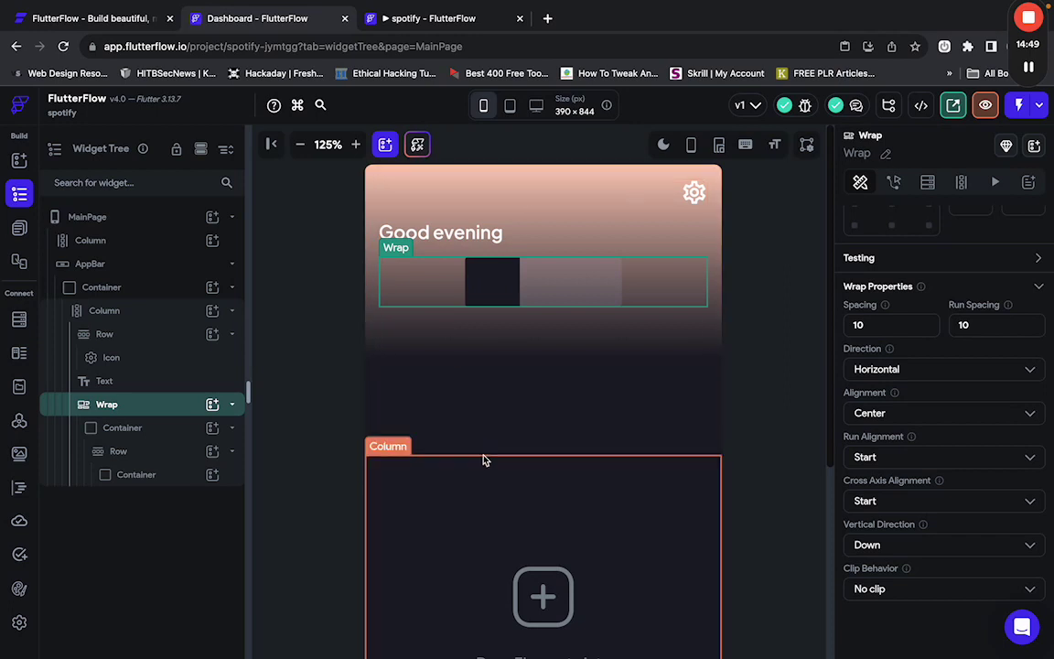
{"action": "left_click", "coordinate": [540, 337]}
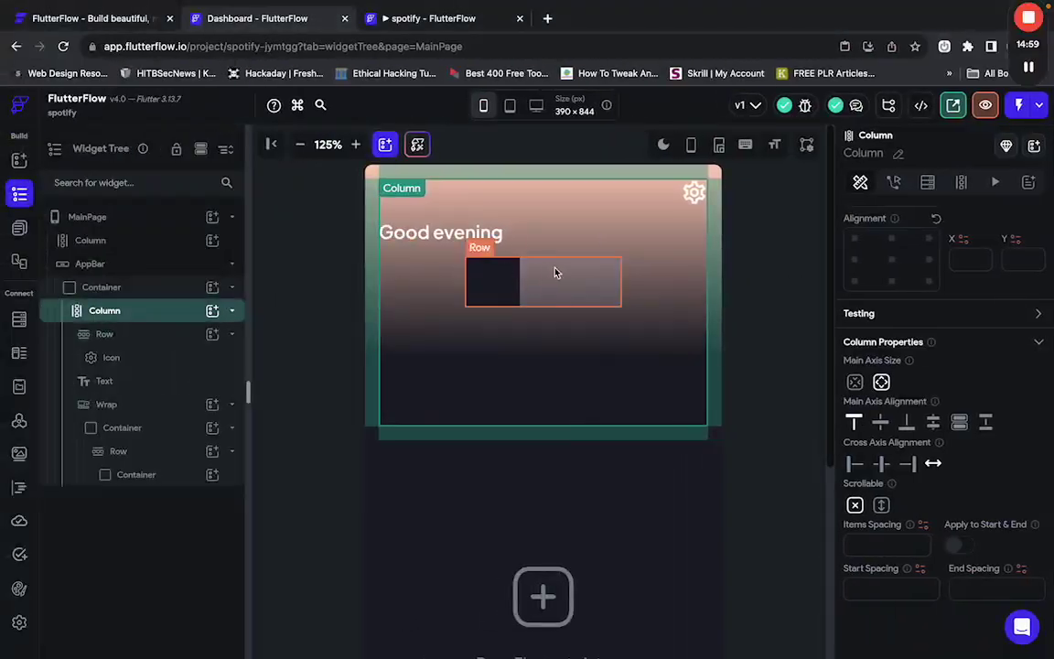
Give the 60 px container inside the tile's Row a background image with the image type set to Asset.
{"action": "left_click", "coordinate": [505, 286]}
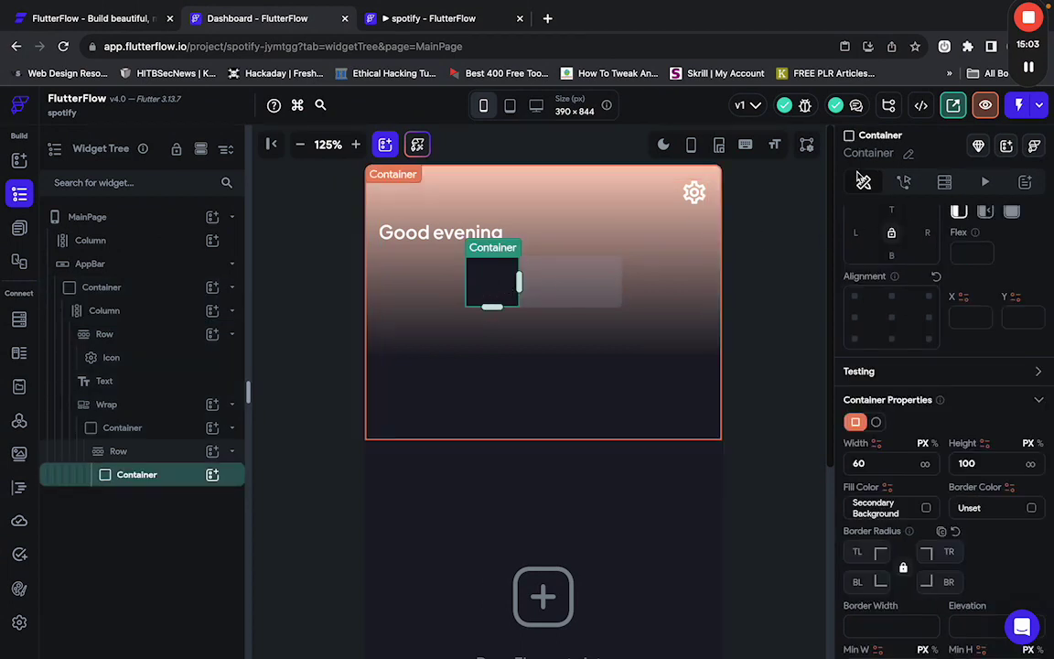
{"action": "scroll", "coordinate": [903, 348], "scroll_direction": "down", "scroll_amount": 4}
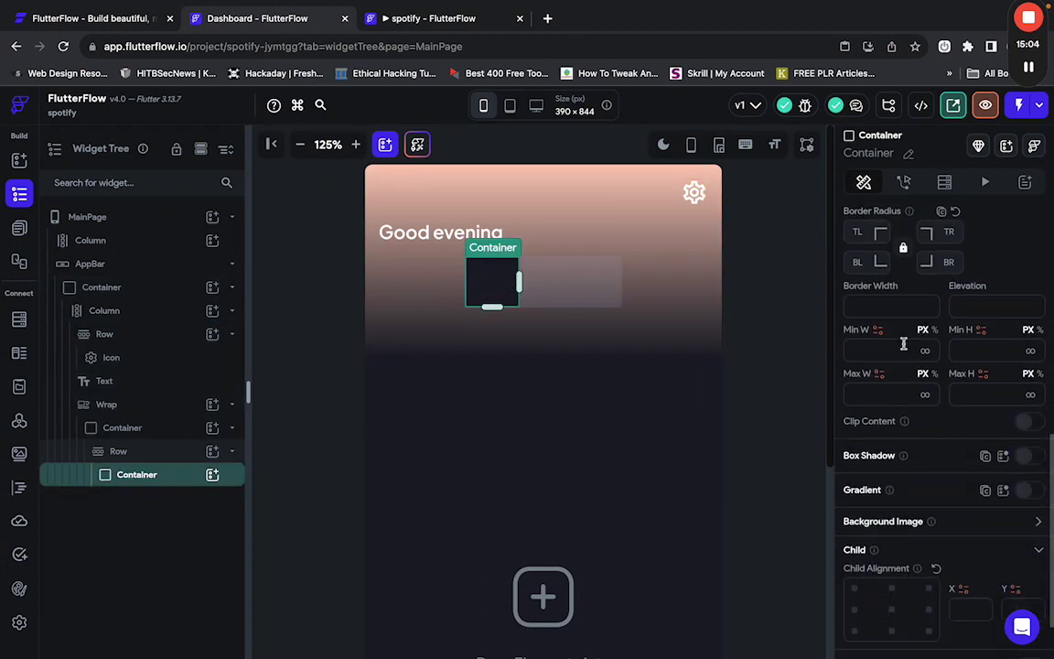
{"action": "scroll", "coordinate": [904, 346], "scroll_direction": "down", "scroll_amount": 1}
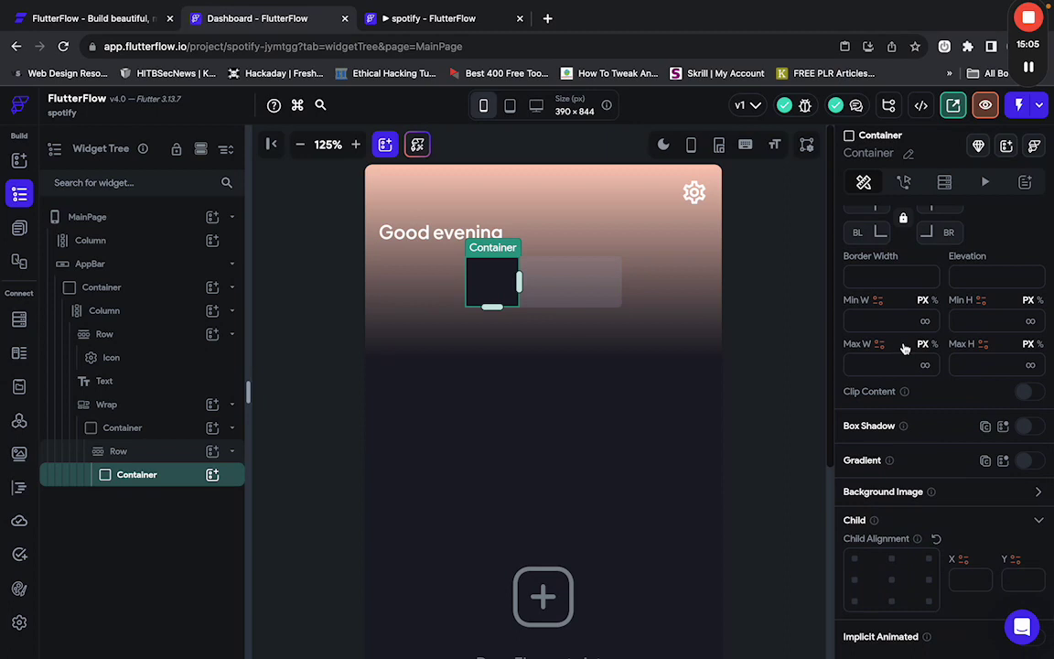
{"action": "scroll", "coordinate": [902, 346], "scroll_direction": "down", "scroll_amount": 1}
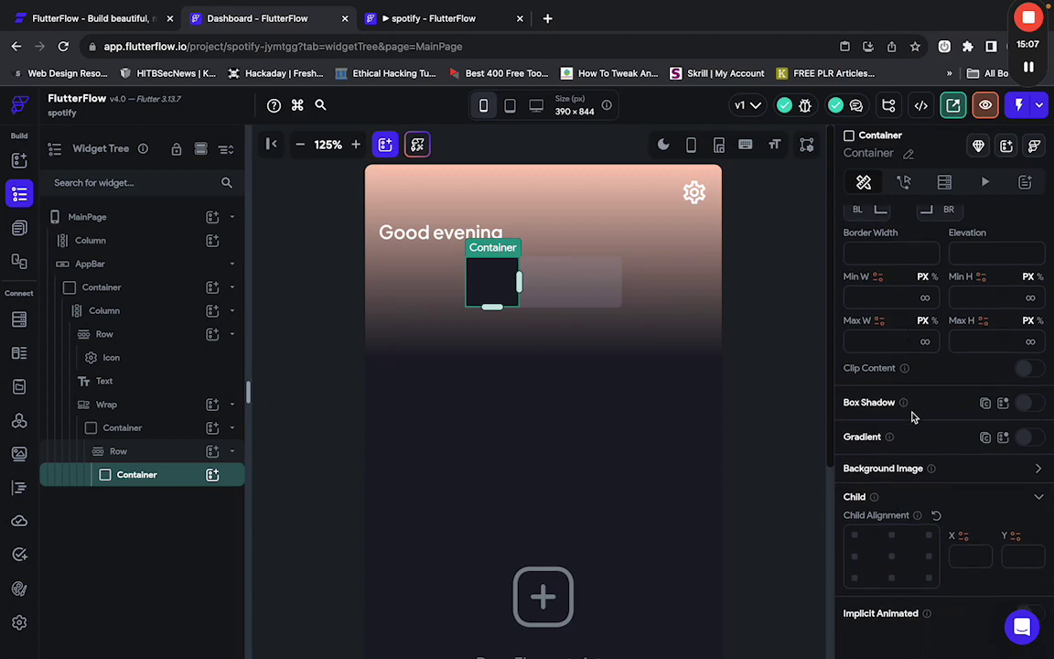
{"action": "left_click", "coordinate": [1036, 467]}
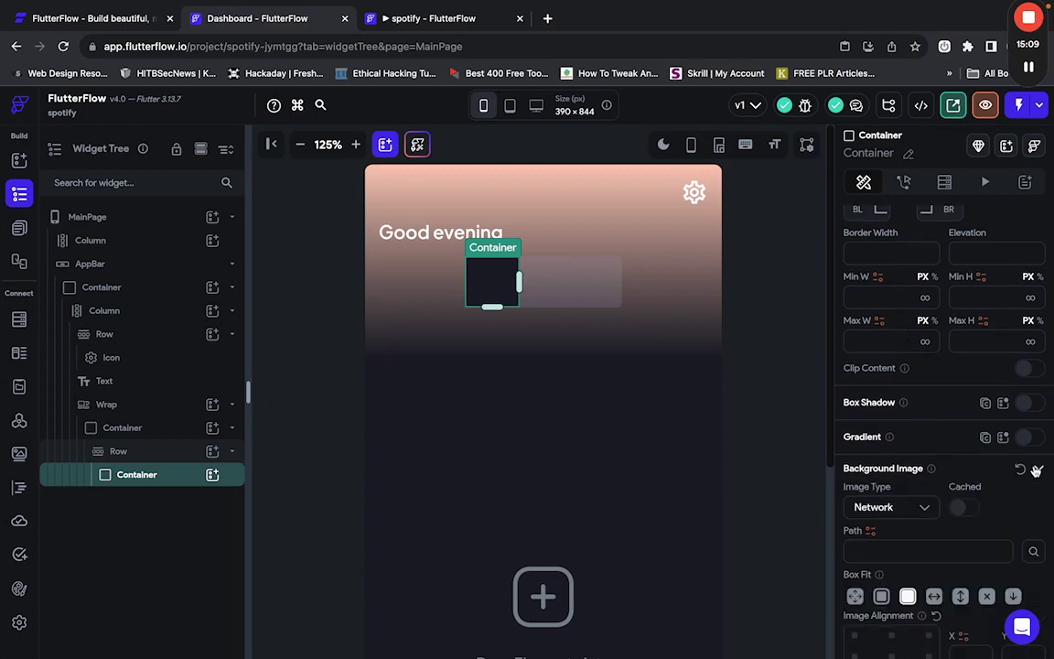
{"action": "scroll", "coordinate": [960, 530], "scroll_direction": "down", "scroll_amount": 1}
{"action": "scroll", "coordinate": [960, 531], "scroll_direction": "down", "scroll_amount": 1}
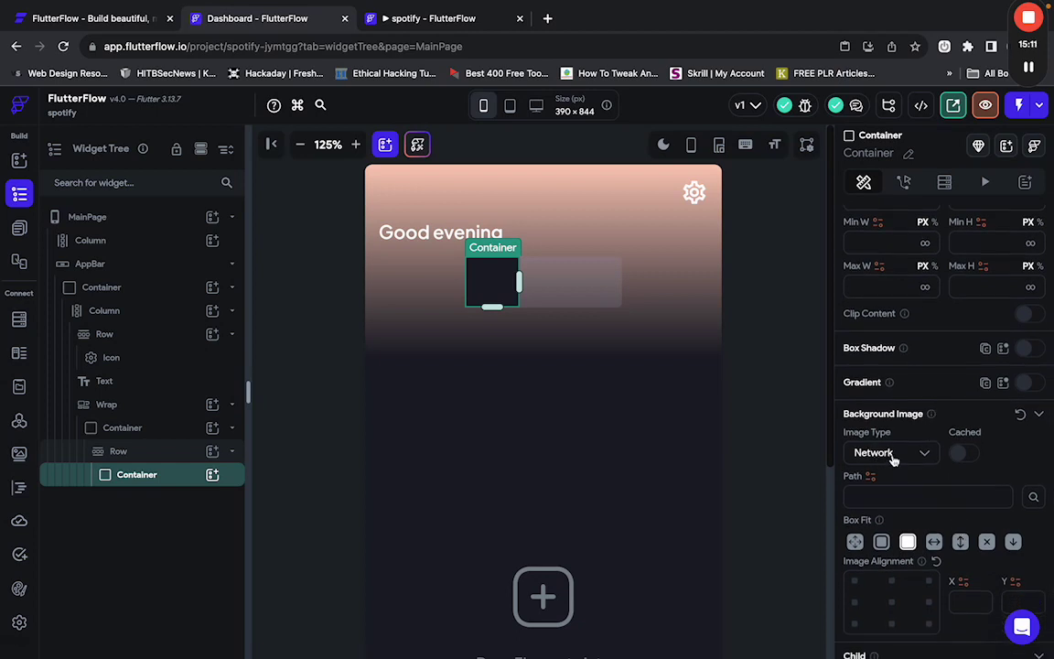
{"action": "left_click", "coordinate": [894, 455]}
{"action": "left_click", "coordinate": [870, 490]}
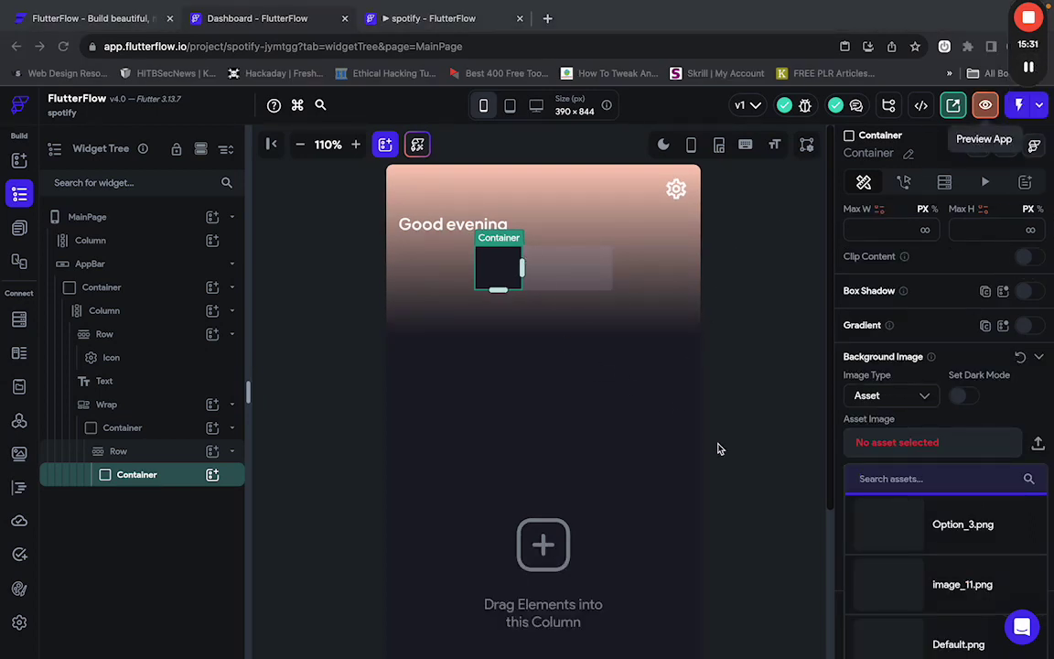
Look through the uploaded assets and pick image_11.png as the inner container's background image.
{"action": "scroll", "coordinate": [951, 513], "scroll_direction": "down", "scroll_amount": 2}
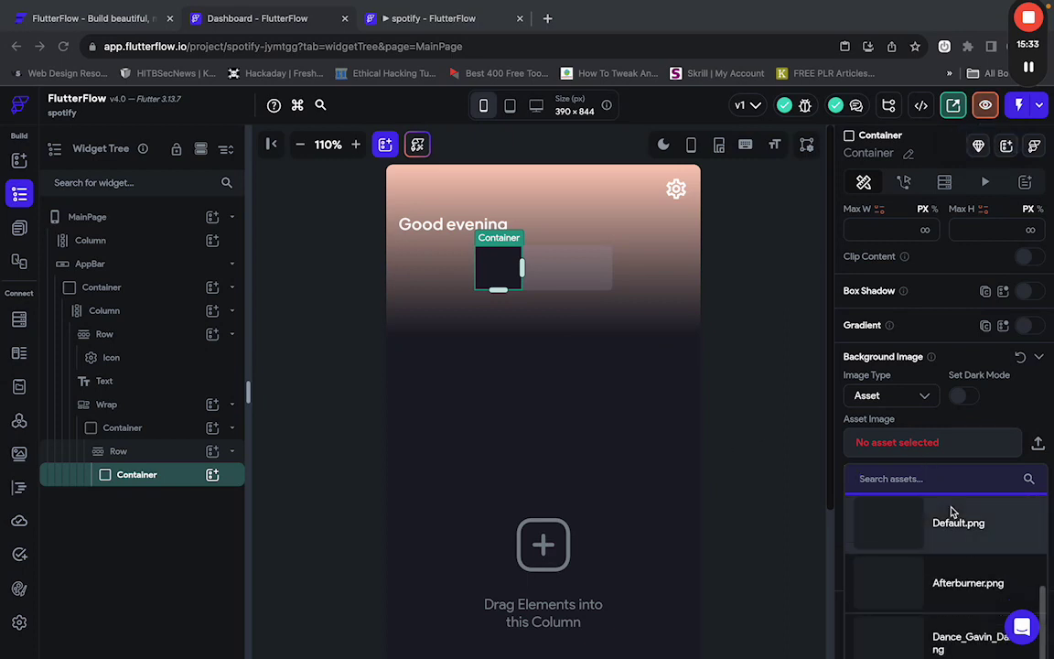
{"action": "scroll", "coordinate": [952, 514], "scroll_direction": "up", "scroll_amount": 1}
{"action": "scroll", "coordinate": [951, 513], "scroll_direction": "down", "scroll_amount": 1}
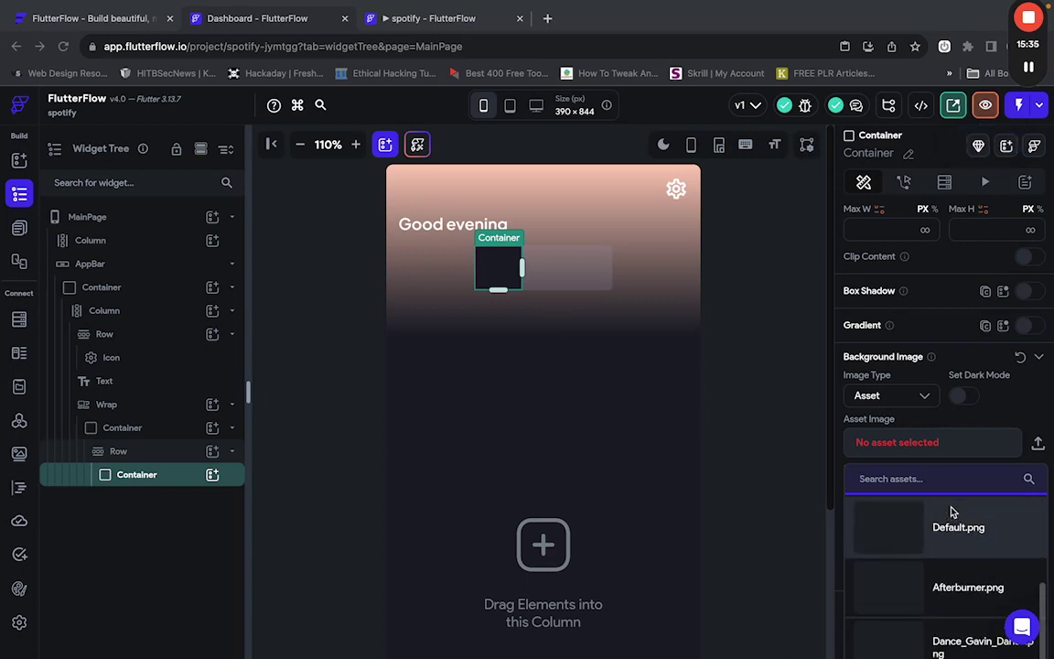
{"action": "scroll", "coordinate": [951, 513], "scroll_direction": "up", "scroll_amount": 2}
{"action": "scroll", "coordinate": [951, 513], "scroll_direction": "down", "scroll_amount": 2}
{"action": "scroll", "coordinate": [951, 511], "scroll_direction": "up", "scroll_amount": 2}
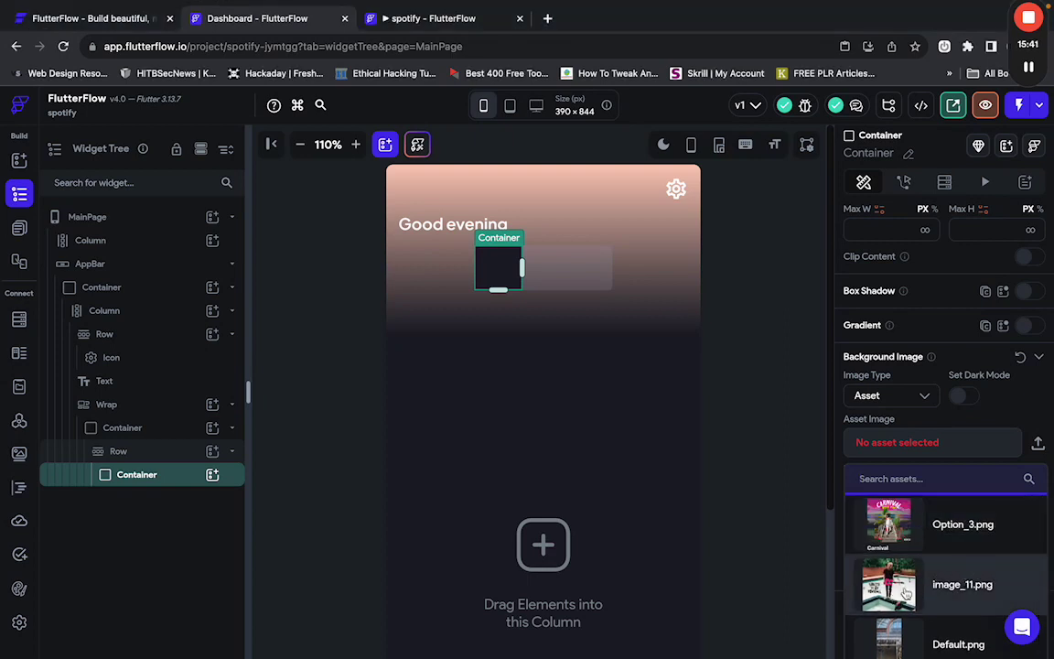
{"action": "left_click", "coordinate": [963, 582]}
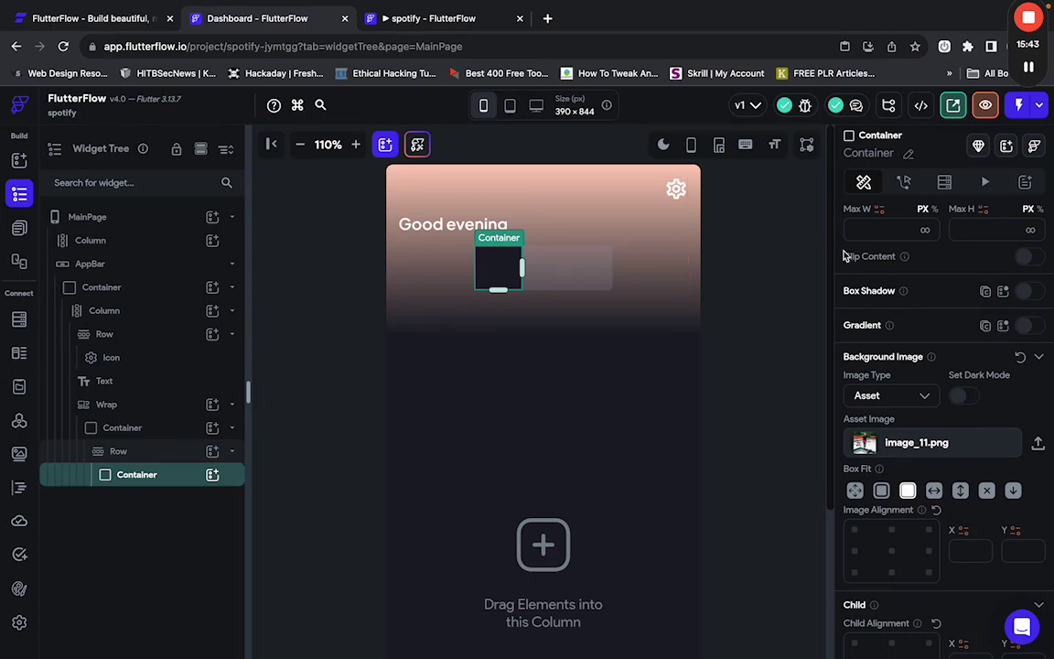
Clear the Secondary Background fill color of the inner image container and deselect it.
{"action": "scroll", "coordinate": [922, 444], "scroll_direction": "up", "scroll_amount": 5}
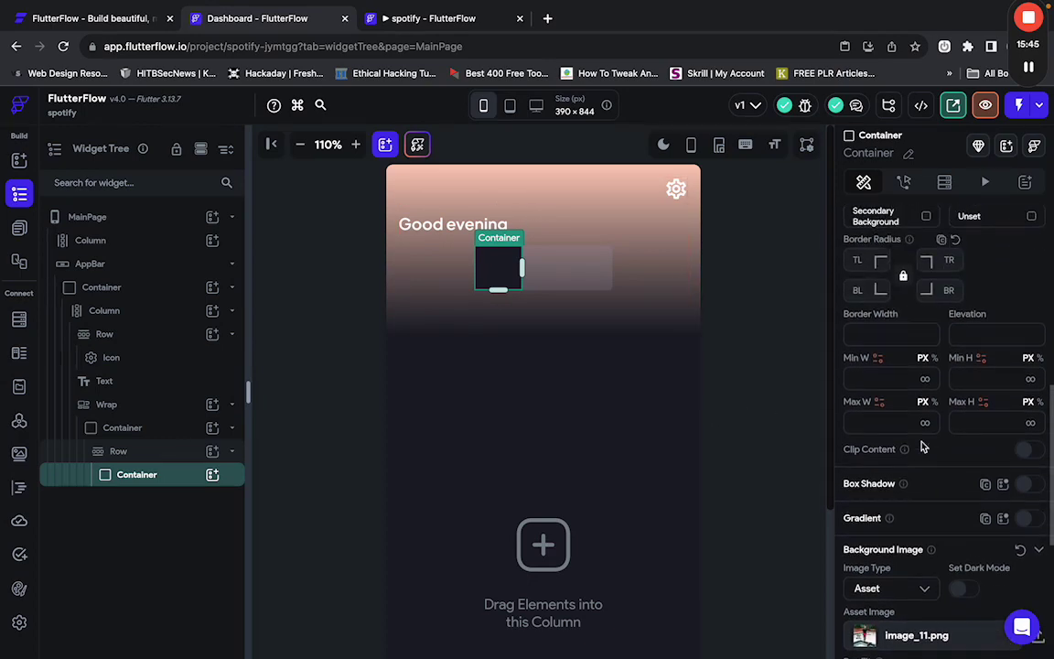
{"action": "scroll", "coordinate": [922, 446], "scroll_direction": "up", "scroll_amount": 3}
{"action": "left_click", "coordinate": [926, 325]}
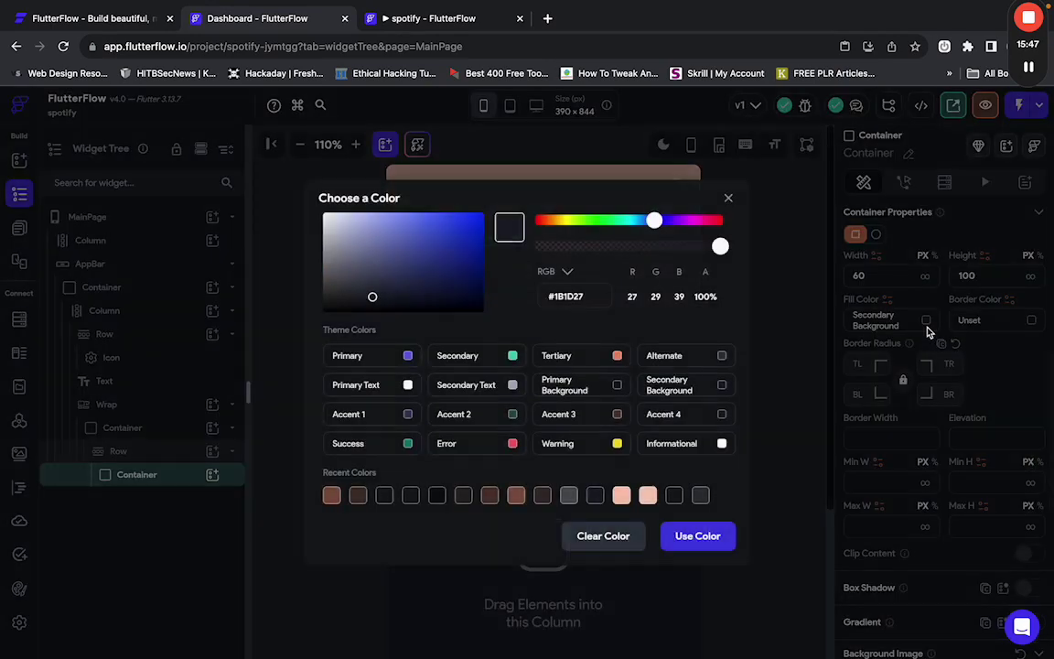
{"action": "left_click", "coordinate": [626, 546]}
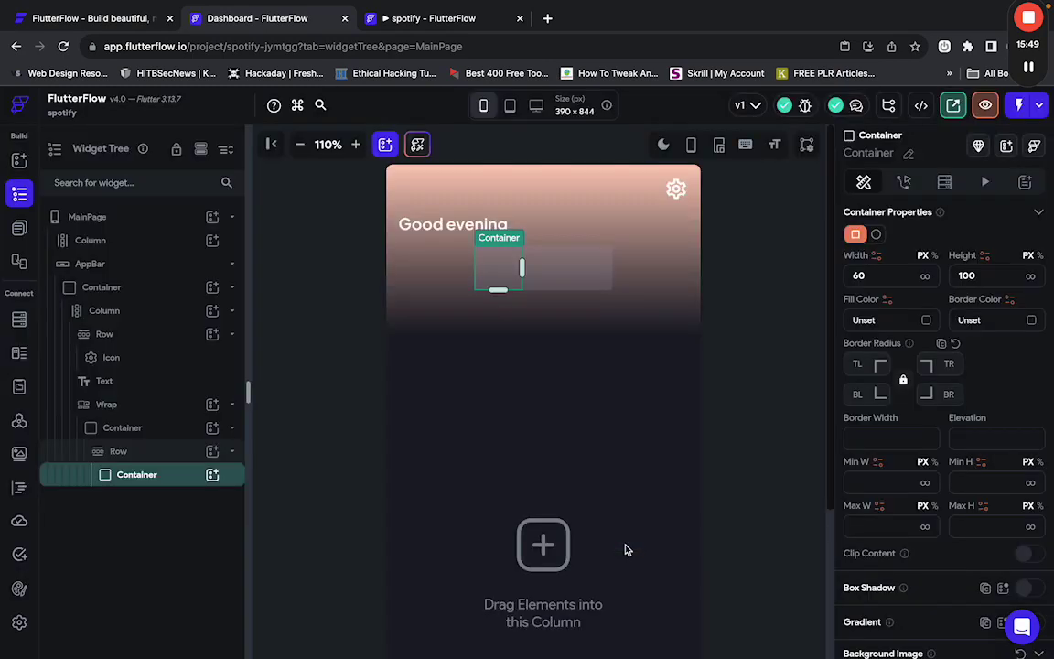
{"action": "left_click", "coordinate": [461, 287]}
{"action": "left_click", "coordinate": [536, 399]}
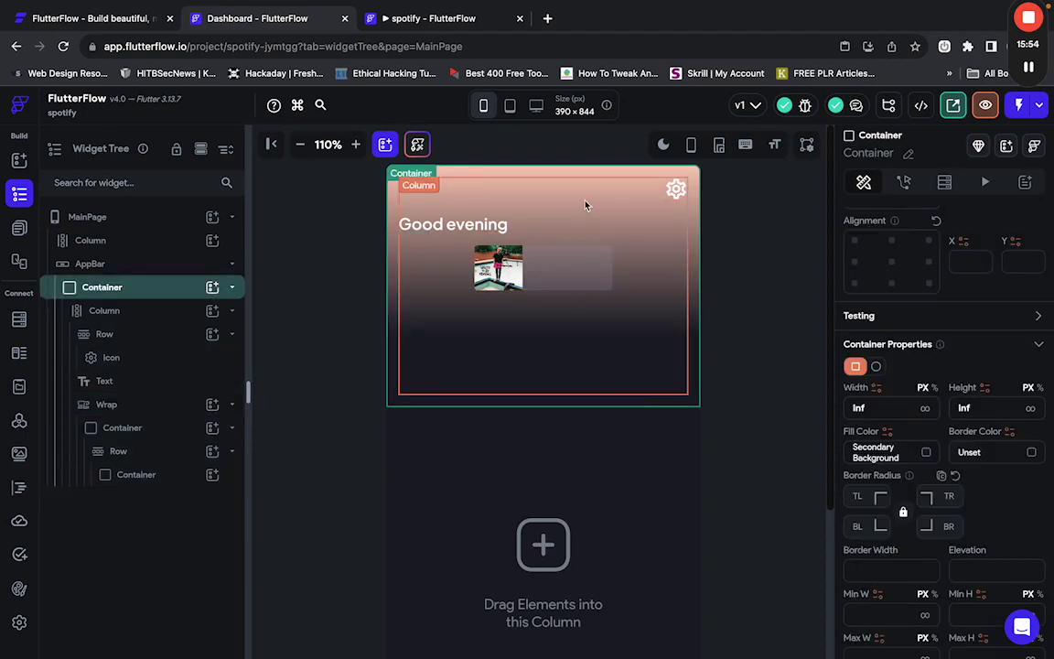
Select the tile's Row, switch to Figma, and copy the "Machine Gun Kelly" text content from the first Recent History tile.
{"action": "left_click", "coordinate": [561, 257]}
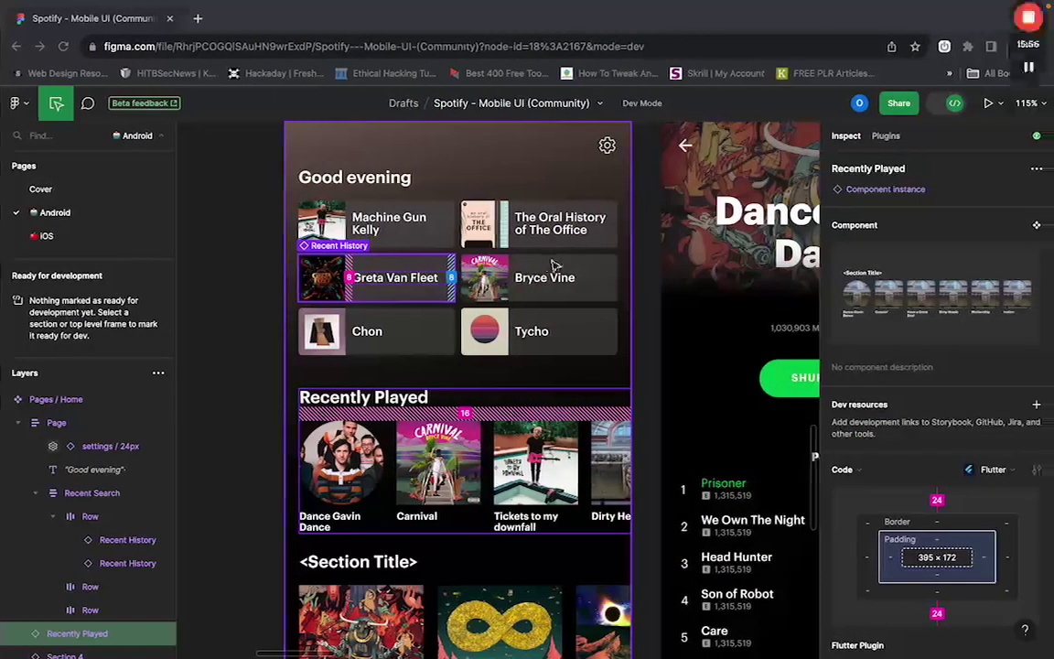
{"action": "left_click", "coordinate": [423, 236]}
{"action": "scroll", "coordinate": [939, 435], "scroll_direction": "down", "scroll_amount": 6}
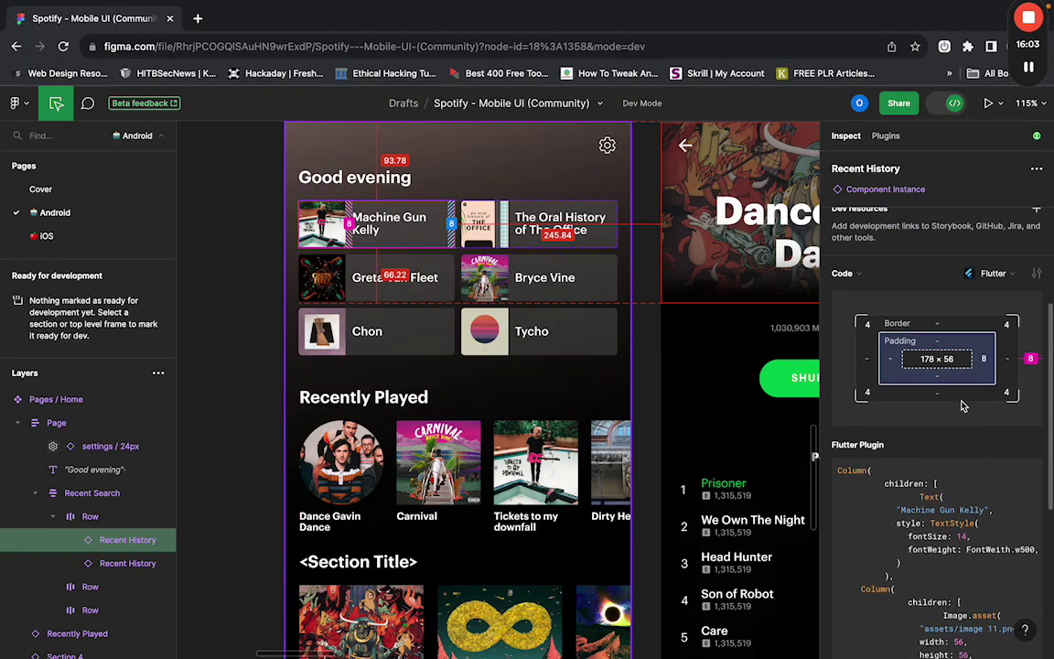
{"action": "left_click", "coordinate": [393, 229]}
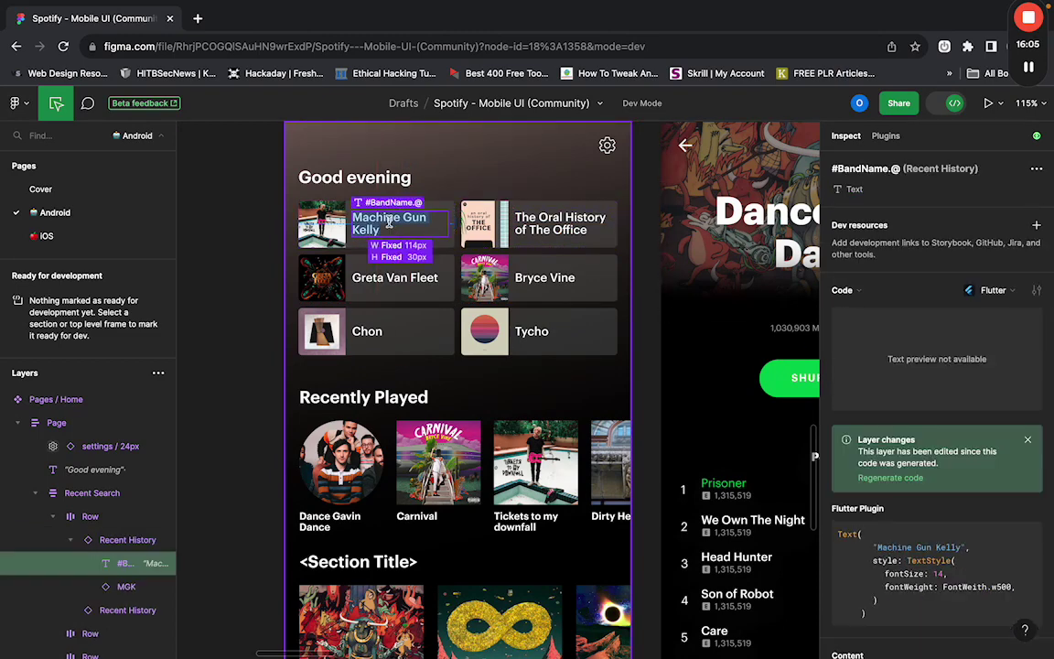
{"action": "scroll", "coordinate": [991, 562], "scroll_direction": "down", "scroll_amount": 4}
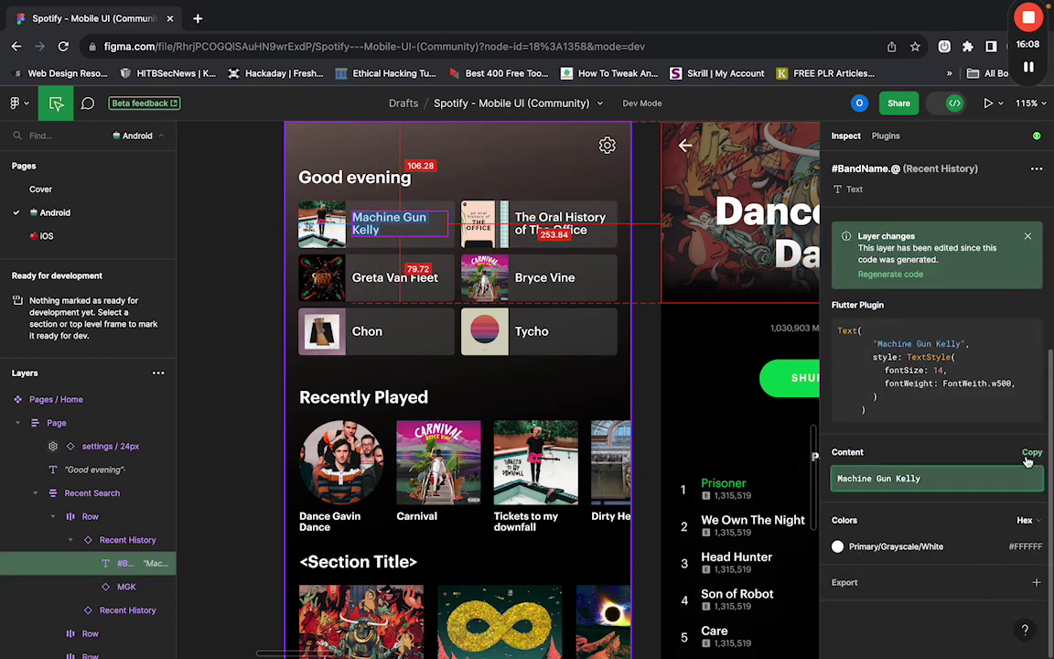
{"action": "left_click", "coordinate": [1030, 454]}
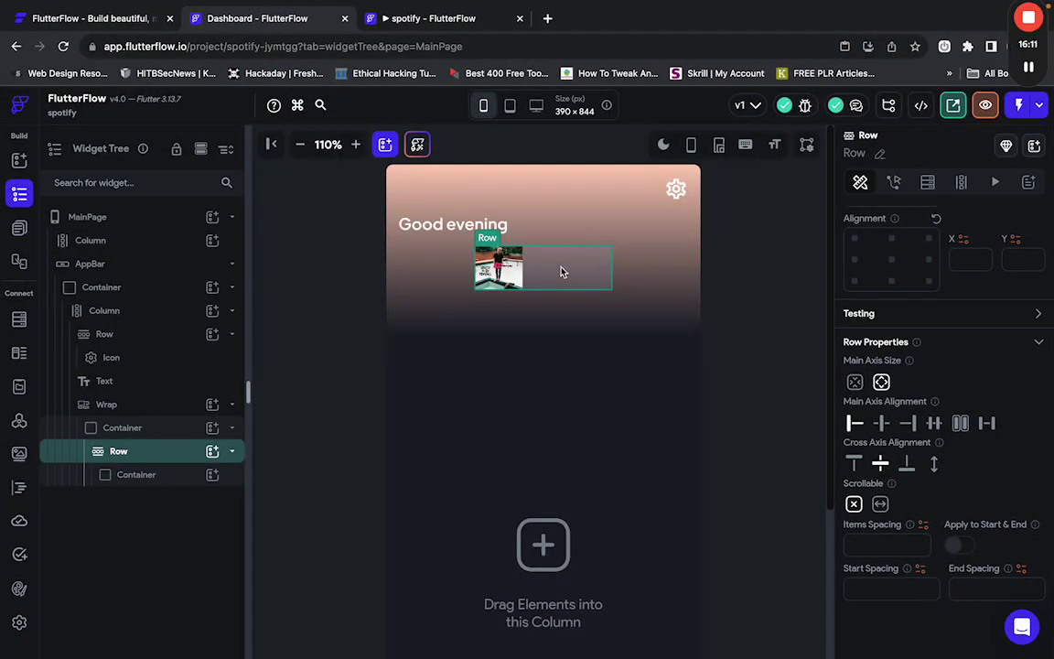
Add a Text widget to the tile's Row in FlutterFlow reading "Machine Gun Kelly", with "Kelly" on a second line.
{"action": "key", "text": "a"}
{"action": "left_click_drag", "start_coordinate": [713, 339], "coordinate": [555, 271]}
{"action": "left_click", "coordinate": [554, 271]}
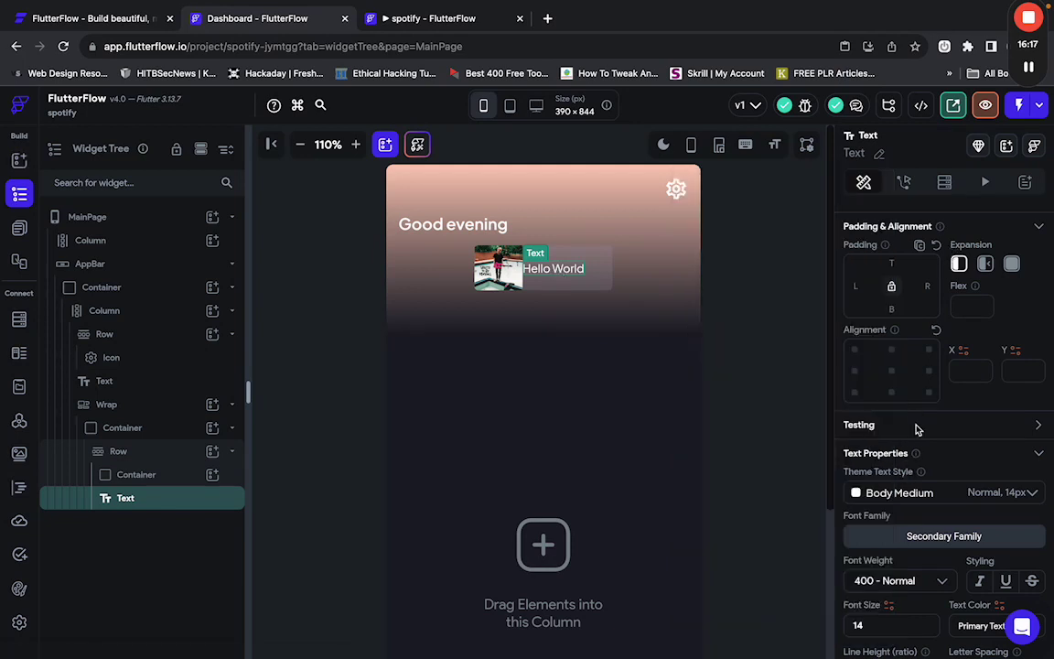
{"action": "scroll", "coordinate": [918, 429], "scroll_direction": "up", "scroll_amount": 3}
{"action": "triple_click", "coordinate": [919, 290]}
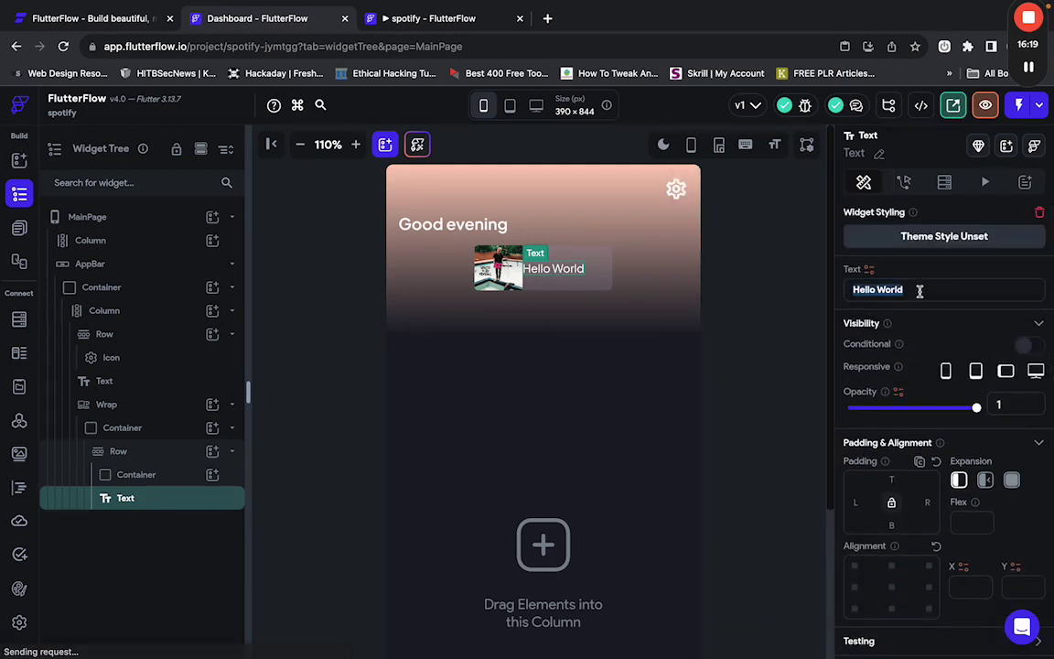
{"action": "type", "text": "Machine Gun Kelly"}
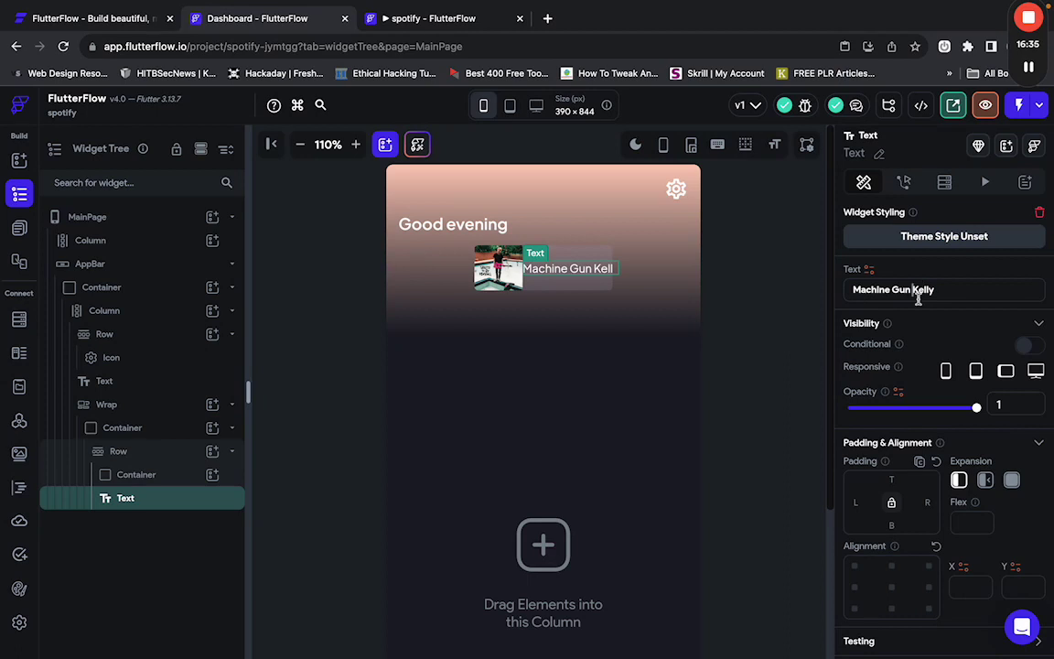
{"action": "key", "text": "Return"}
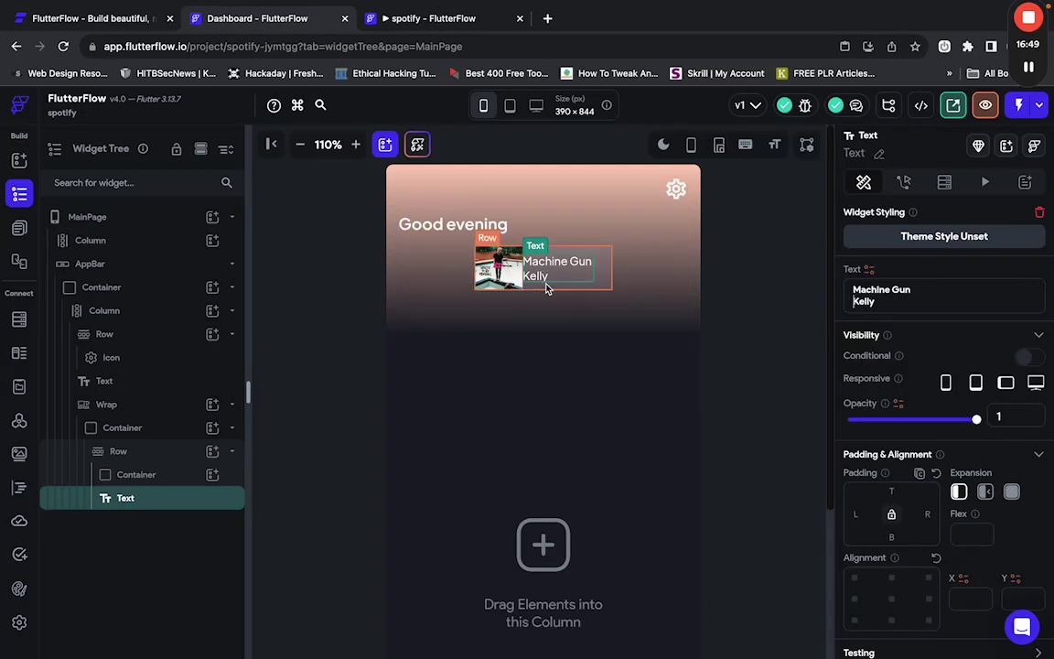
Remove the line break so the artist name reads "Machine Gun Kelly" on one line, and wrap the Text widget in a Container.
{"action": "key", "text": "BackSpace"}
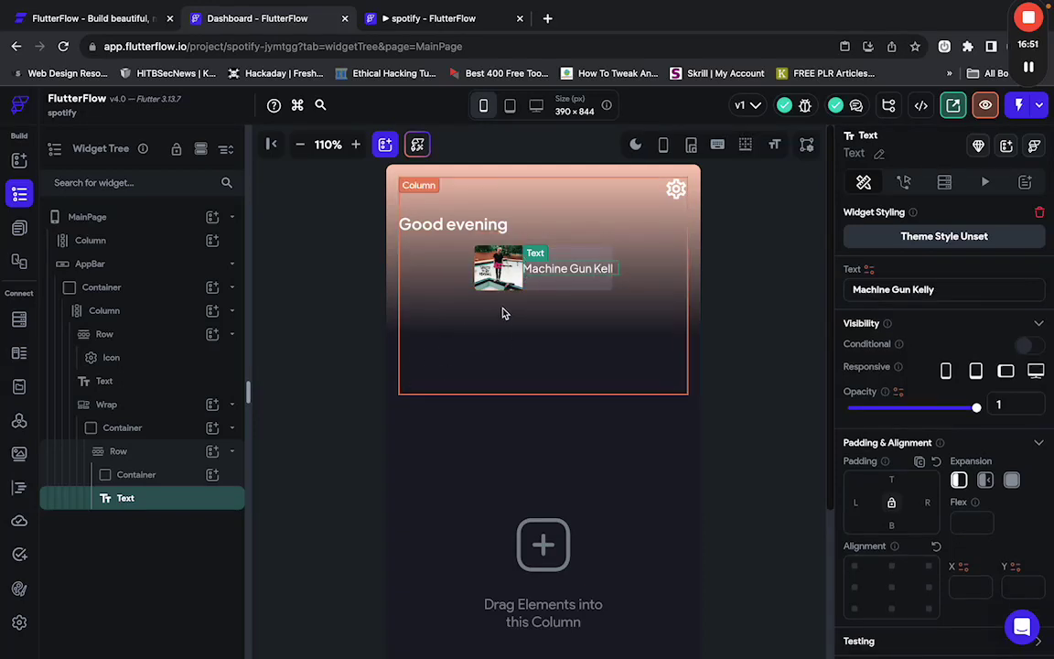
{"action": "right_click", "coordinate": [572, 275]}
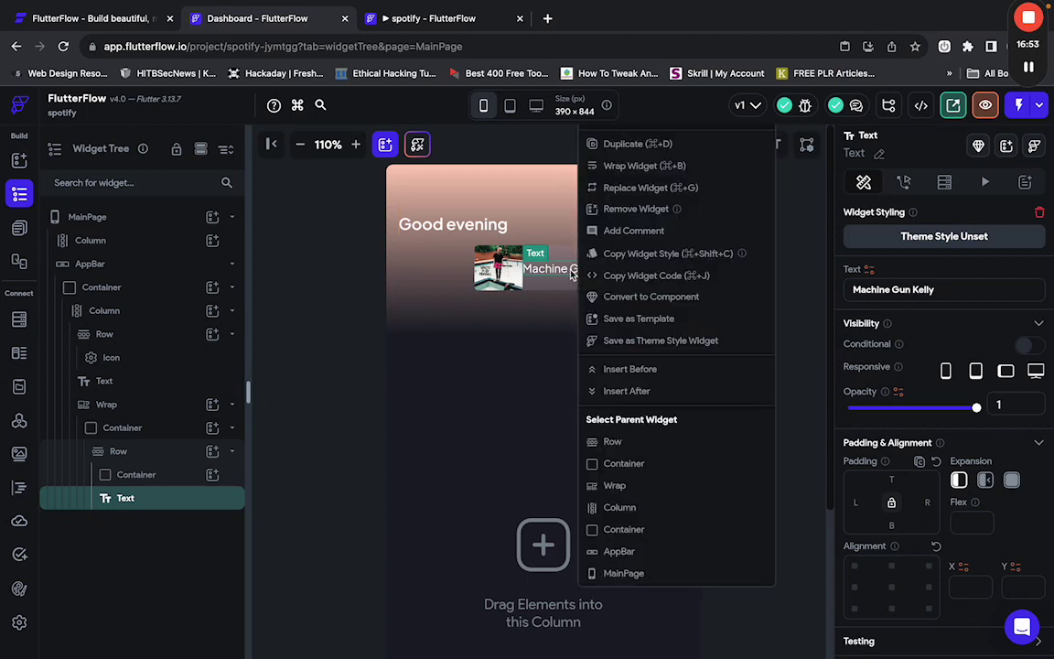
{"action": "left_click", "coordinate": [544, 281]}
{"action": "left_click", "coordinate": [560, 270]}
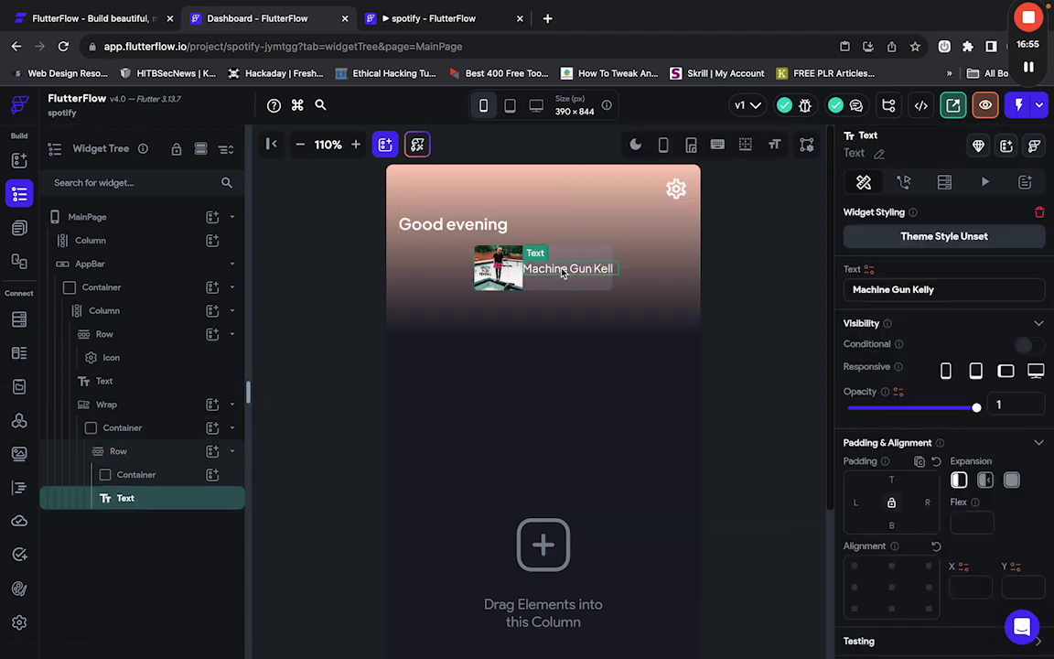
{"action": "right_click", "coordinate": [577, 271]}
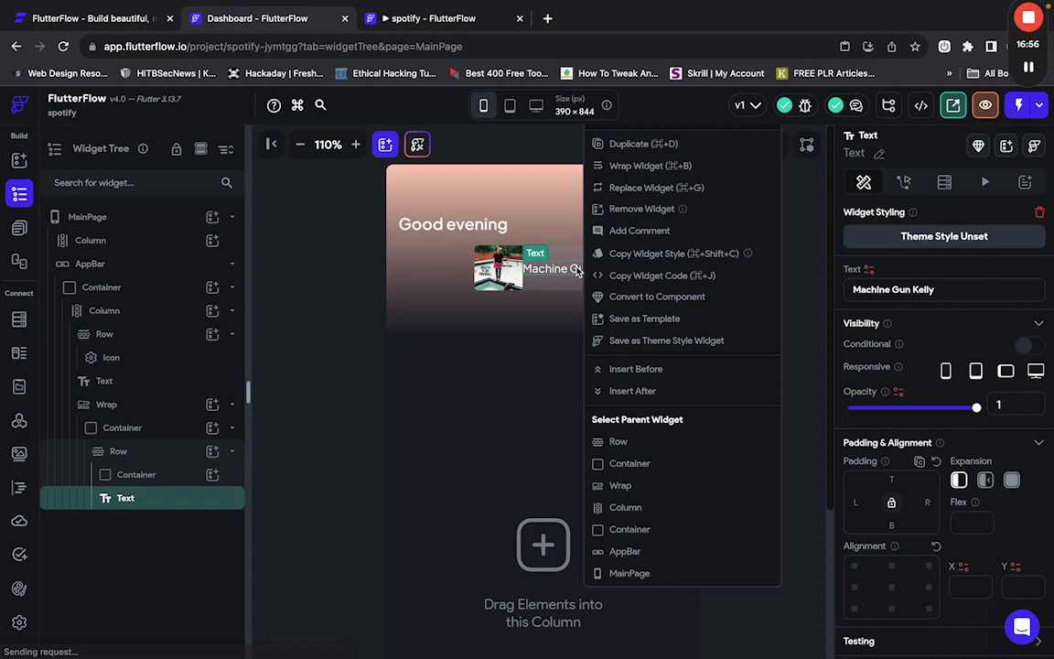
{"action": "left_click", "coordinate": [649, 171]}
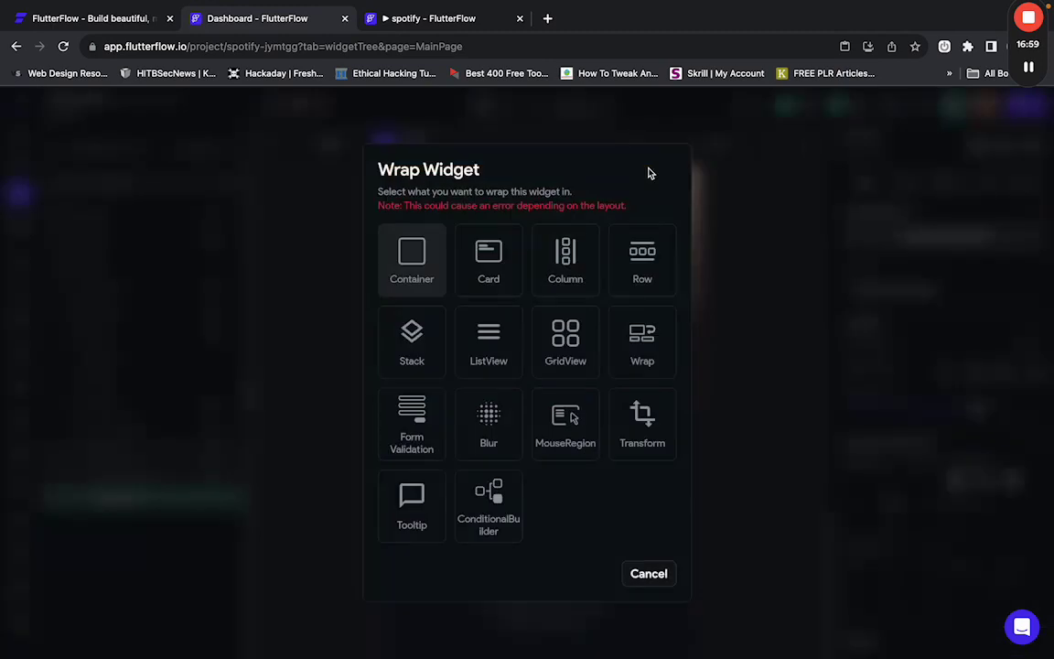
{"action": "left_click", "coordinate": [431, 276]}
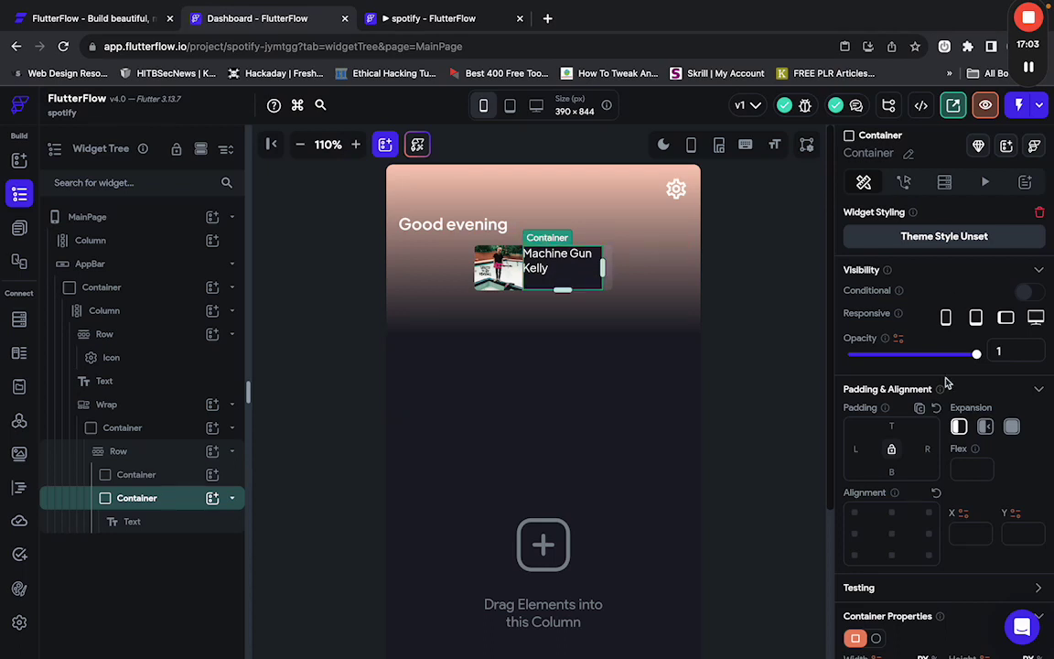
Set the expansion of the Container around the artist name to Flexible and clear its height value.
{"action": "scroll", "coordinate": [943, 379], "scroll_direction": "down", "scroll_amount": 2}
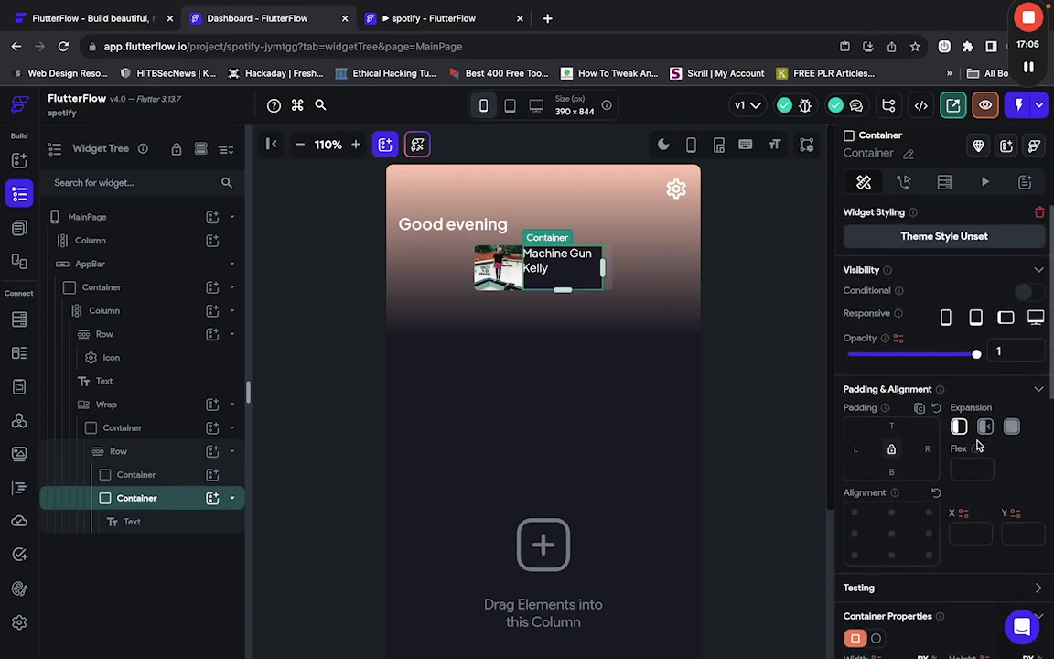
{"action": "left_click", "coordinate": [1010, 426]}
{"action": "left_click", "coordinate": [985, 426]}
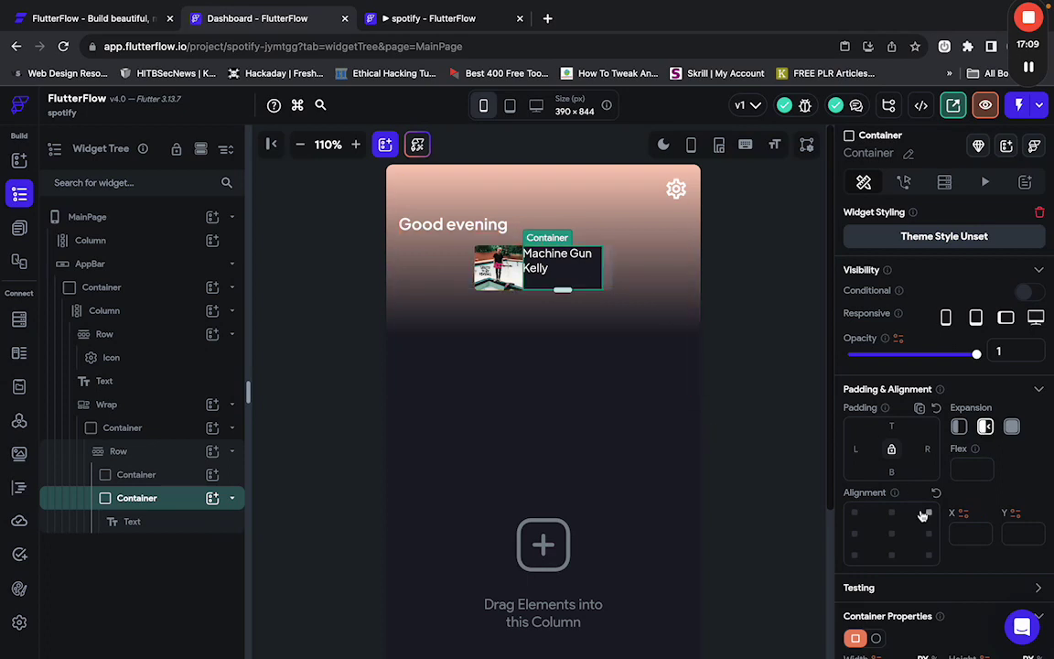
{"action": "scroll", "coordinate": [924, 494], "scroll_direction": "down", "scroll_amount": 2}
{"action": "double_click", "coordinate": [983, 487]}
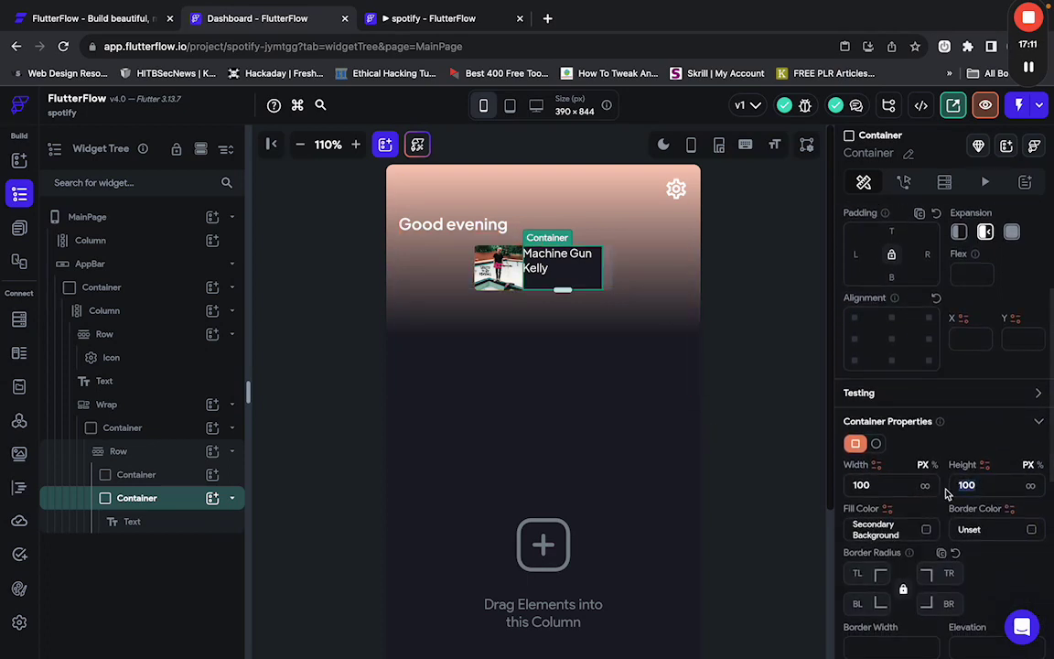
{"action": "key", "text": "BackSpace"}
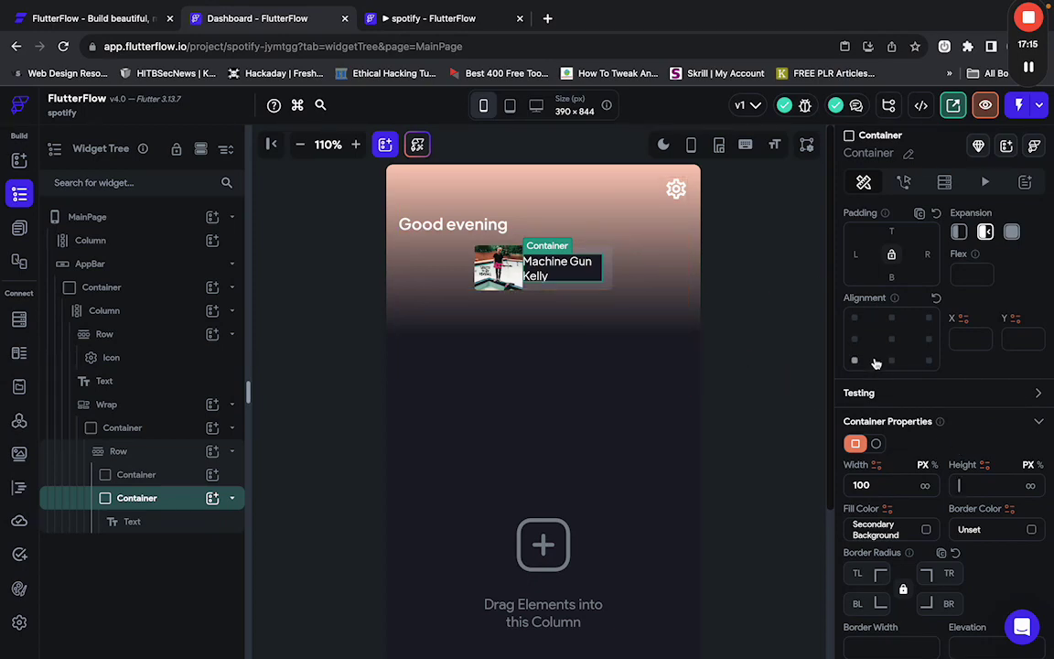
Clear the text container's fill color, set its left padding to 5 after checking the Figma design, and deselect it.
{"action": "left_click", "coordinate": [925, 530]}
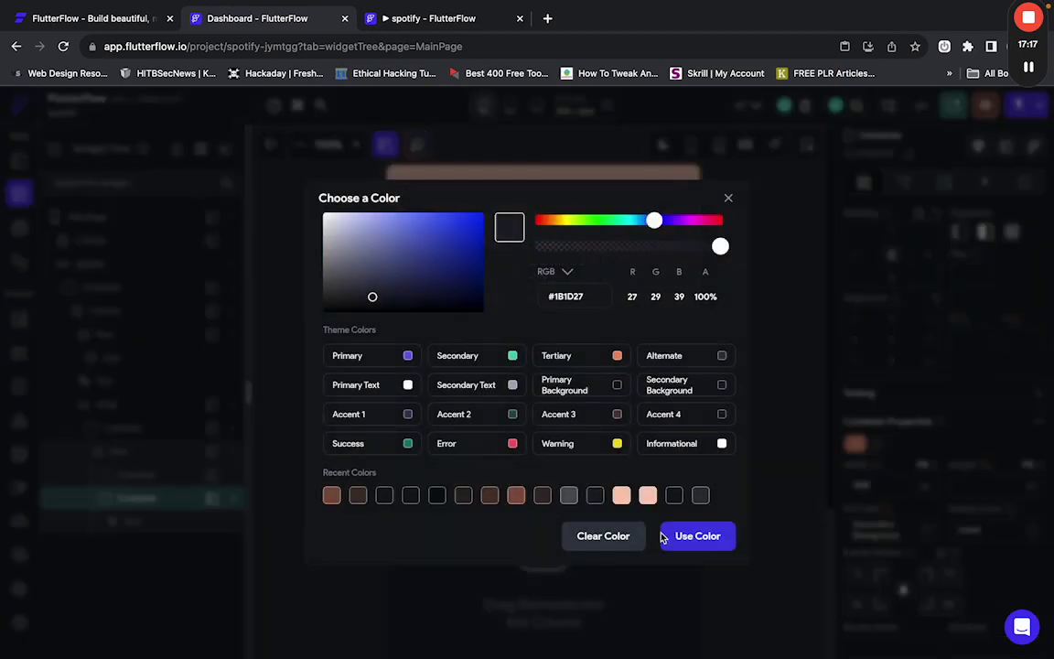
{"action": "left_click", "coordinate": [629, 545]}
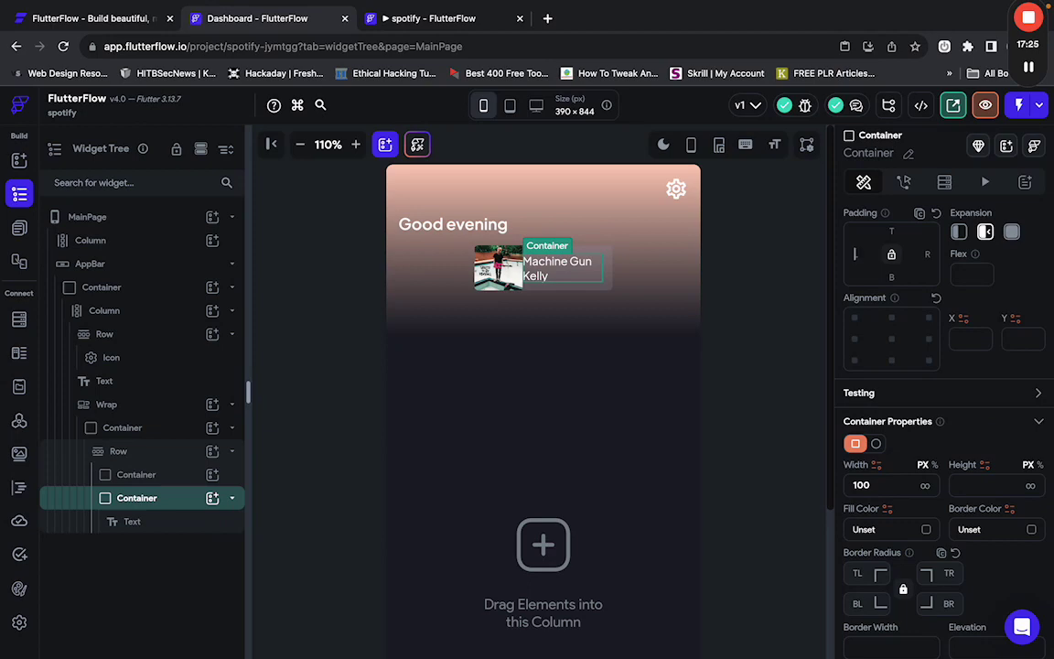
{"action": "type", "text": "10"}
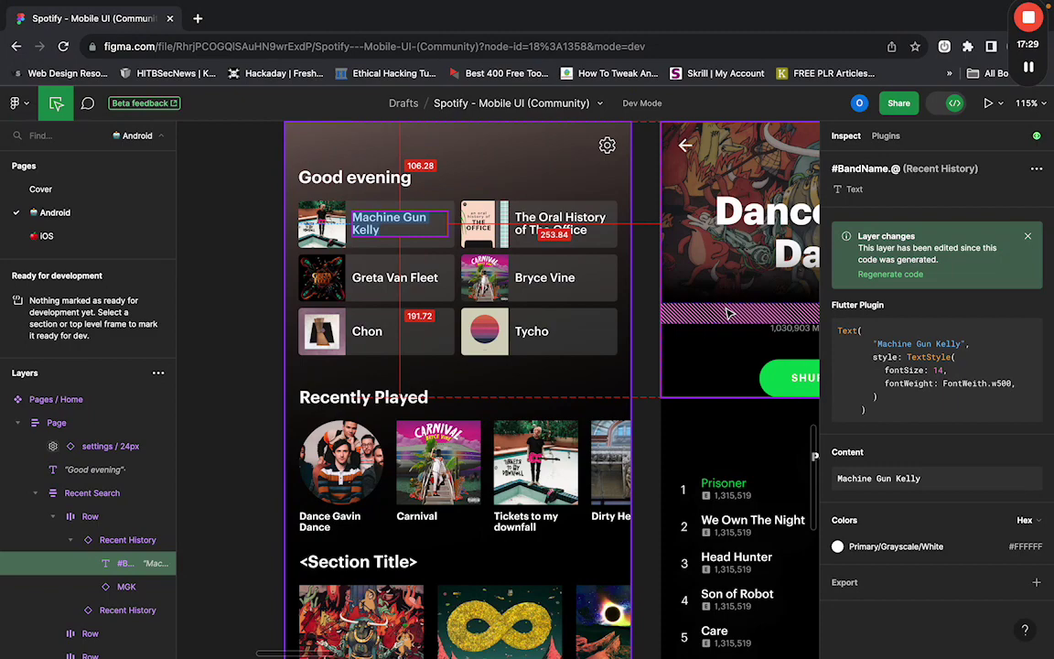
{"action": "key", "text": "ctrl+Left"}
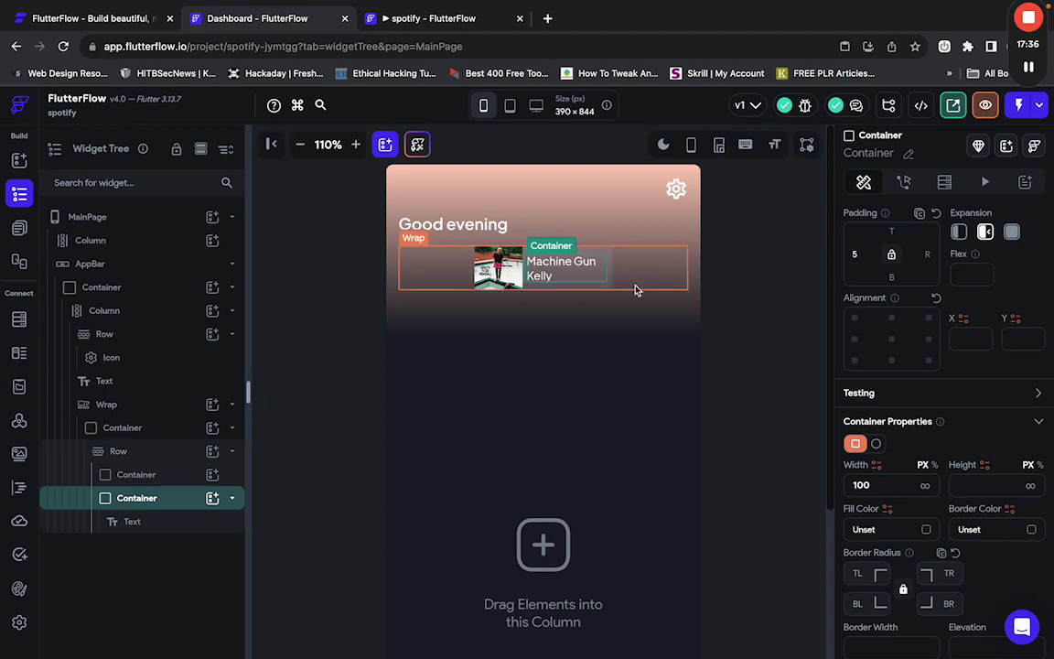
{"action": "left_click", "coordinate": [678, 302]}
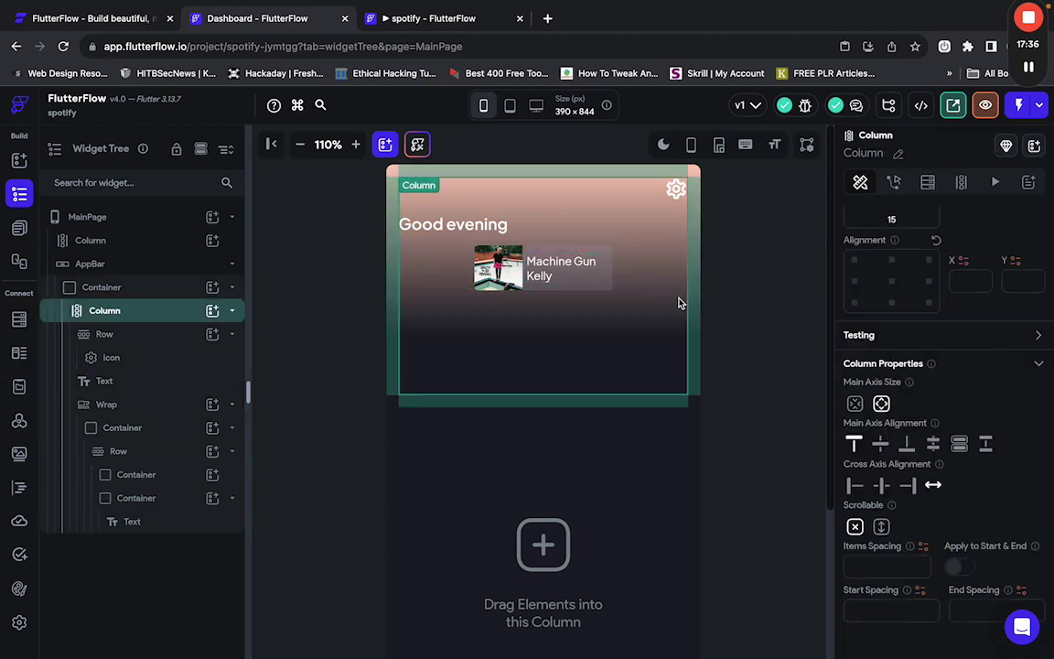
{"action": "left_click", "coordinate": [738, 327]}
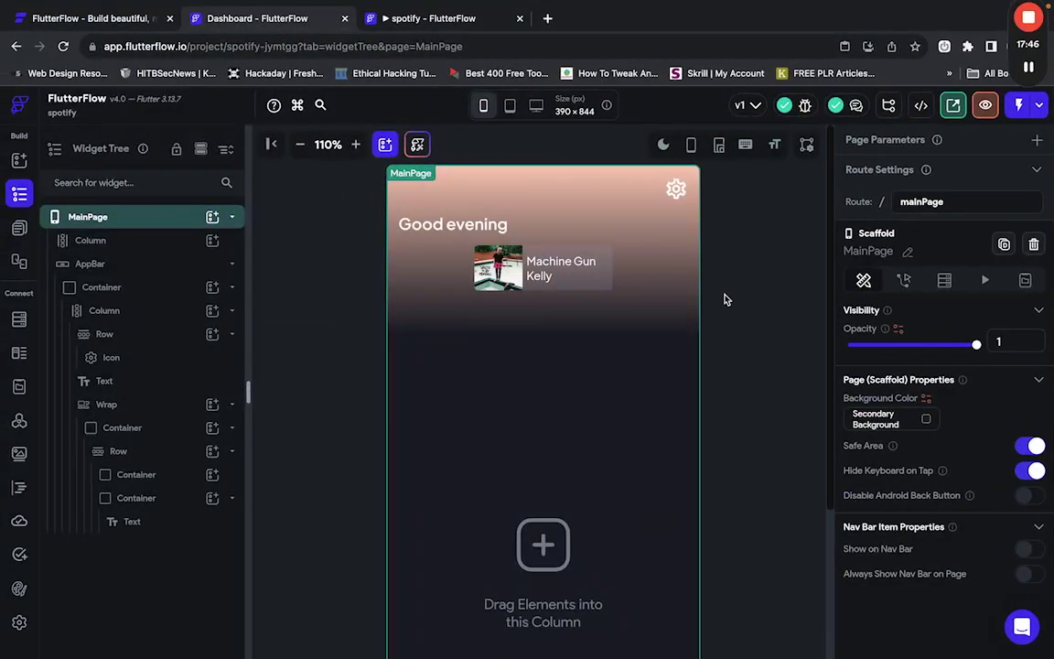
Set the font weight of the "Machine Gun Kelly" text to 500 - Medium and deselect it.
{"action": "left_click", "coordinate": [551, 272]}
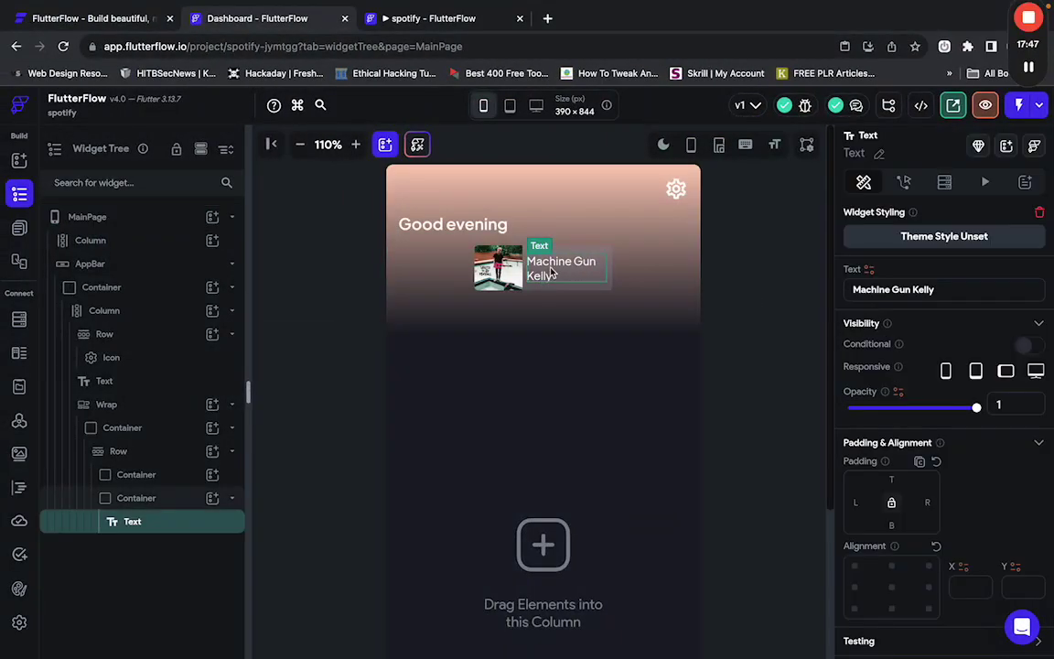
{"action": "scroll", "coordinate": [920, 416], "scroll_direction": "down", "scroll_amount": 5}
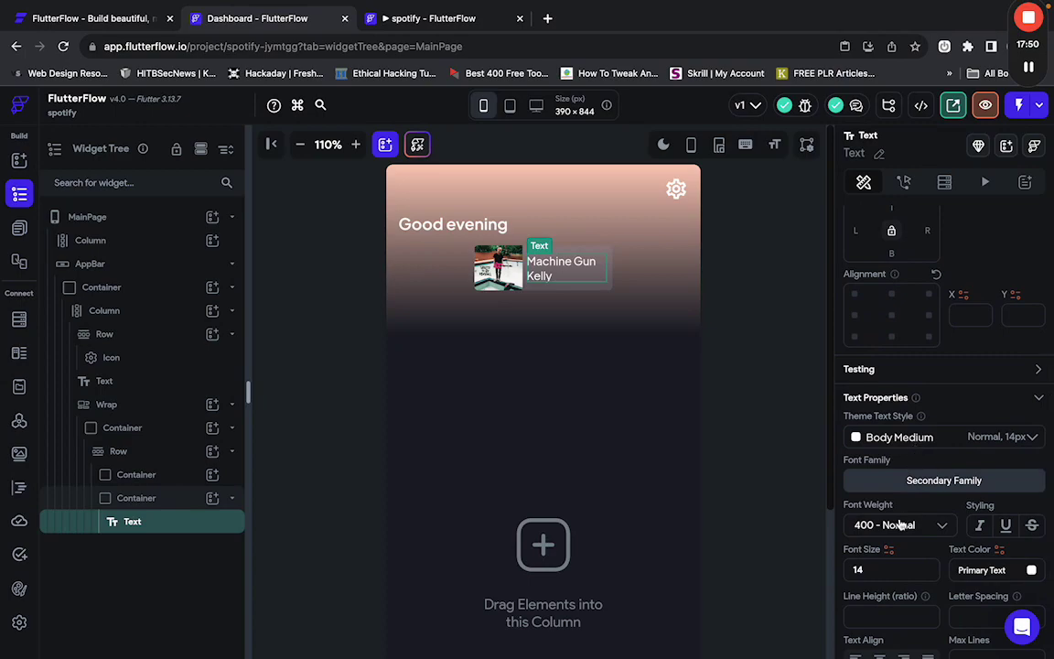
{"action": "left_click", "coordinate": [902, 526]}
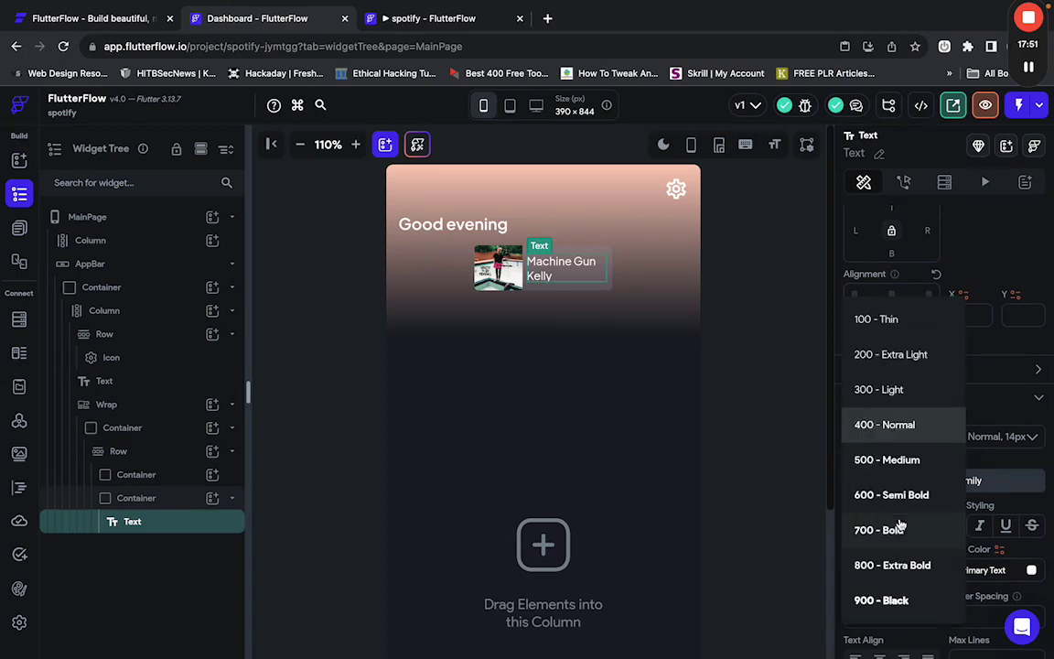
{"action": "left_click", "coordinate": [888, 460]}
{"action": "key", "text": "alt+Tab"}
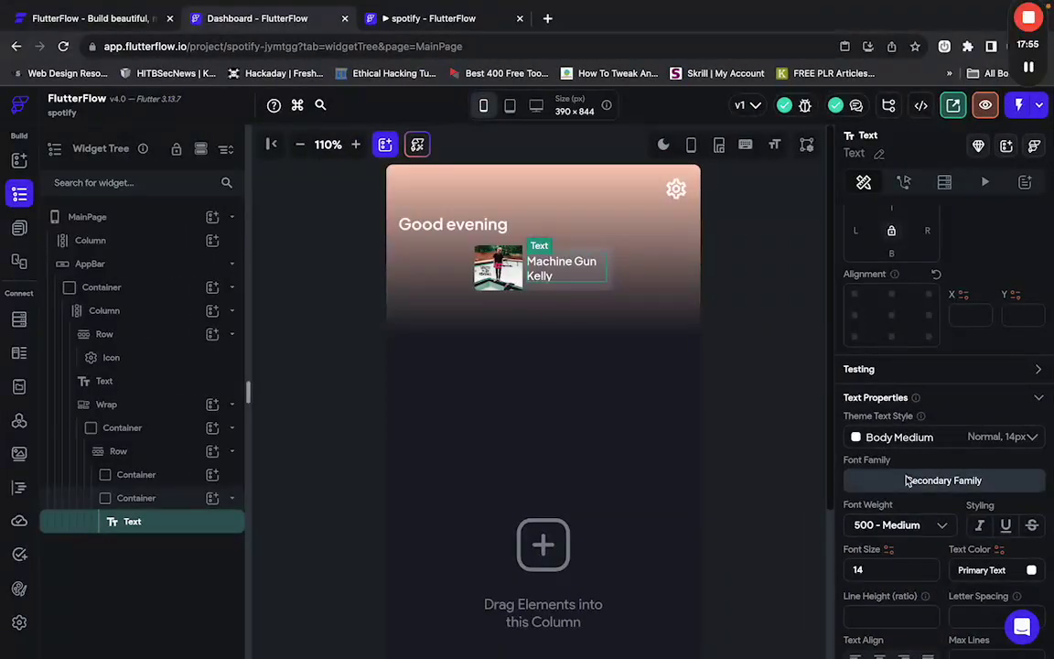
{"action": "scroll", "coordinate": [905, 487], "scroll_direction": "down", "scroll_amount": 1}
{"action": "left_click", "coordinate": [748, 313]}
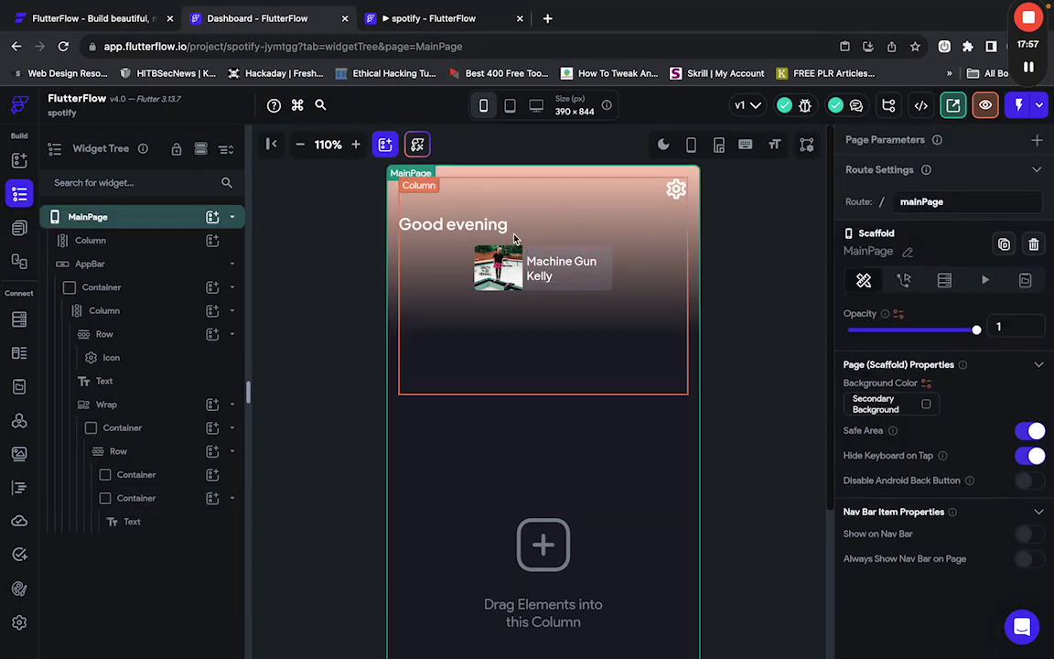
{"action": "left_click", "coordinate": [299, 145]}
{"action": "left_click", "coordinate": [299, 145]}
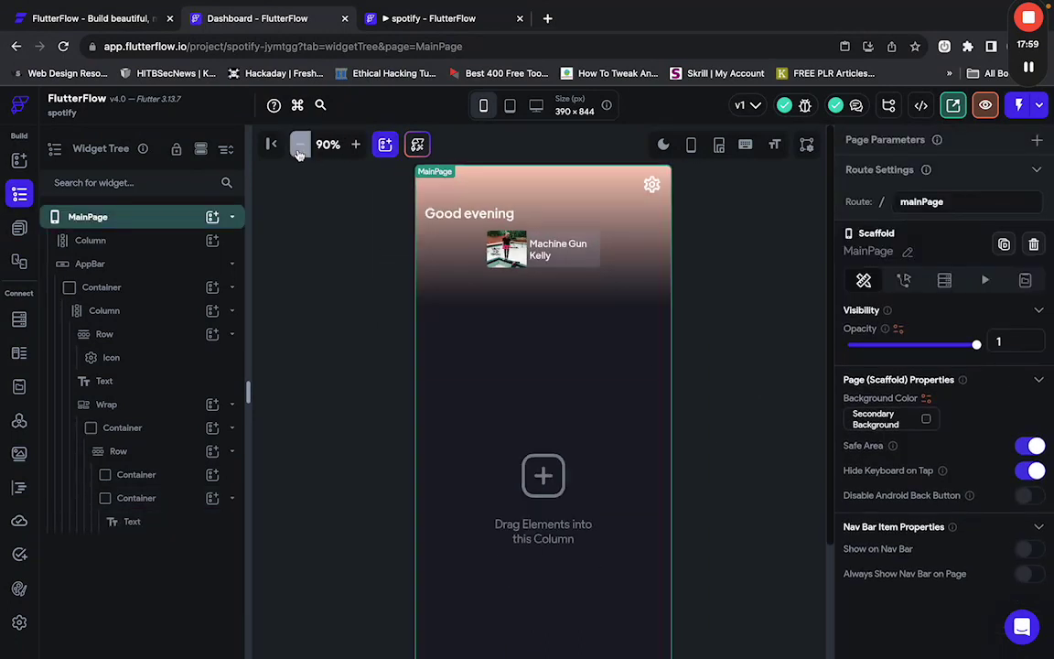
{"action": "scroll", "coordinate": [346, 356], "scroll_direction": "down", "scroll_amount": 1}
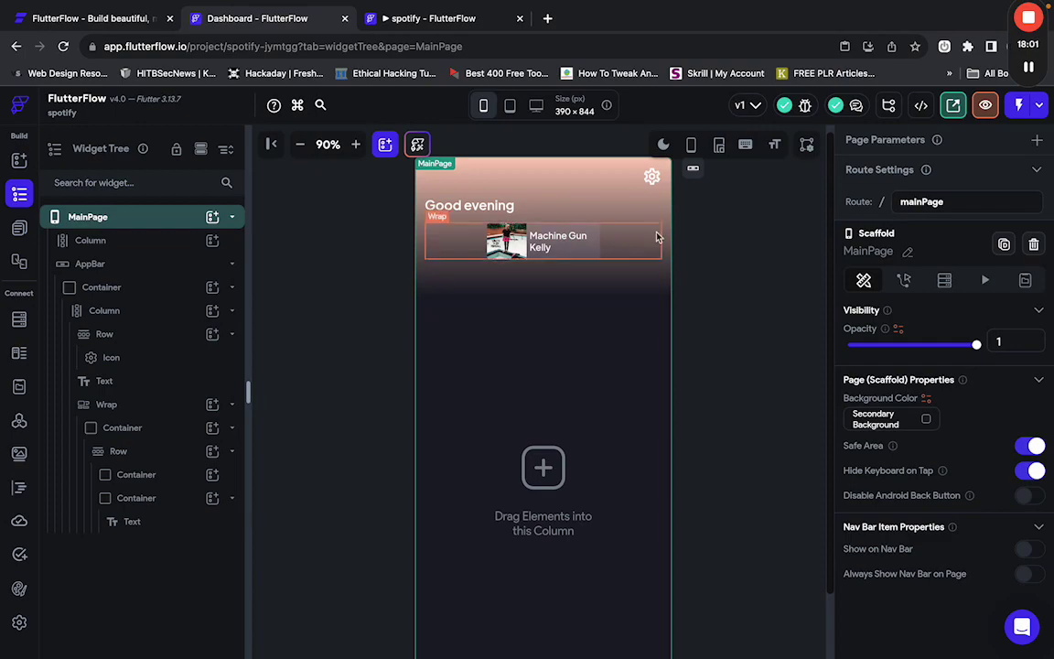
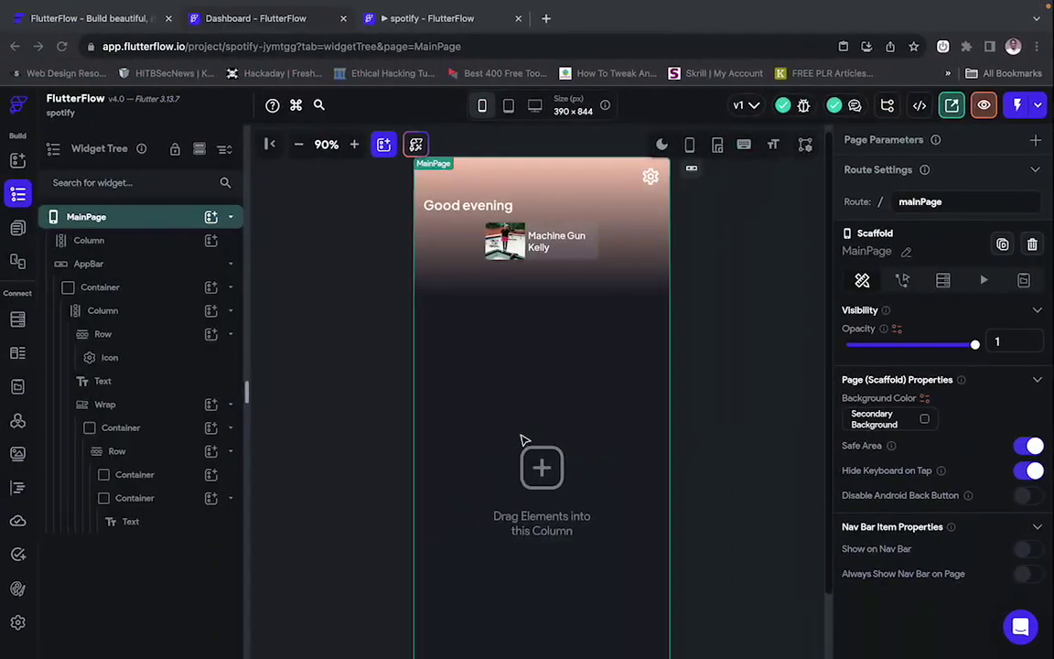
{"action": "left_click", "coordinate": [613, 263]}
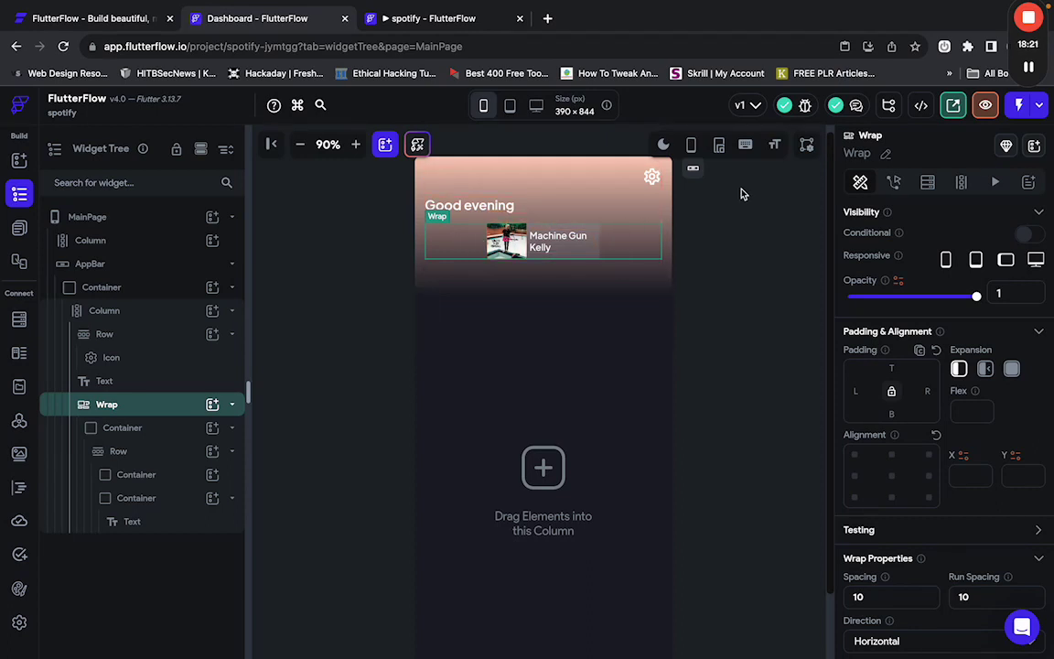
{"action": "left_click", "coordinate": [926, 182]}
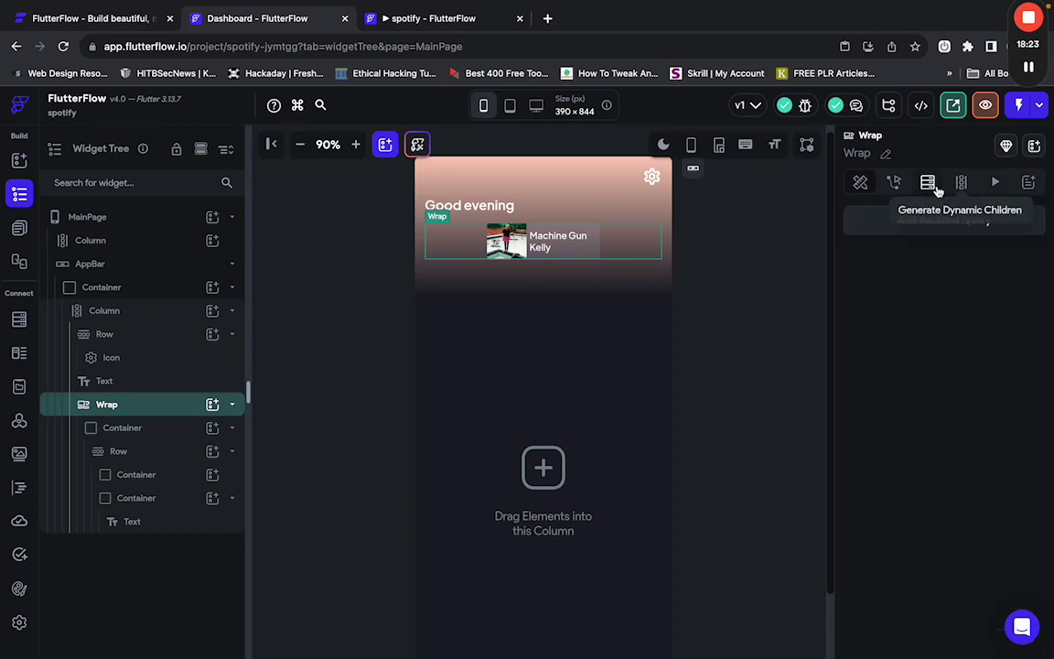
{"action": "left_click", "coordinate": [923, 229]}
{"action": "left_click", "coordinate": [732, 223]}
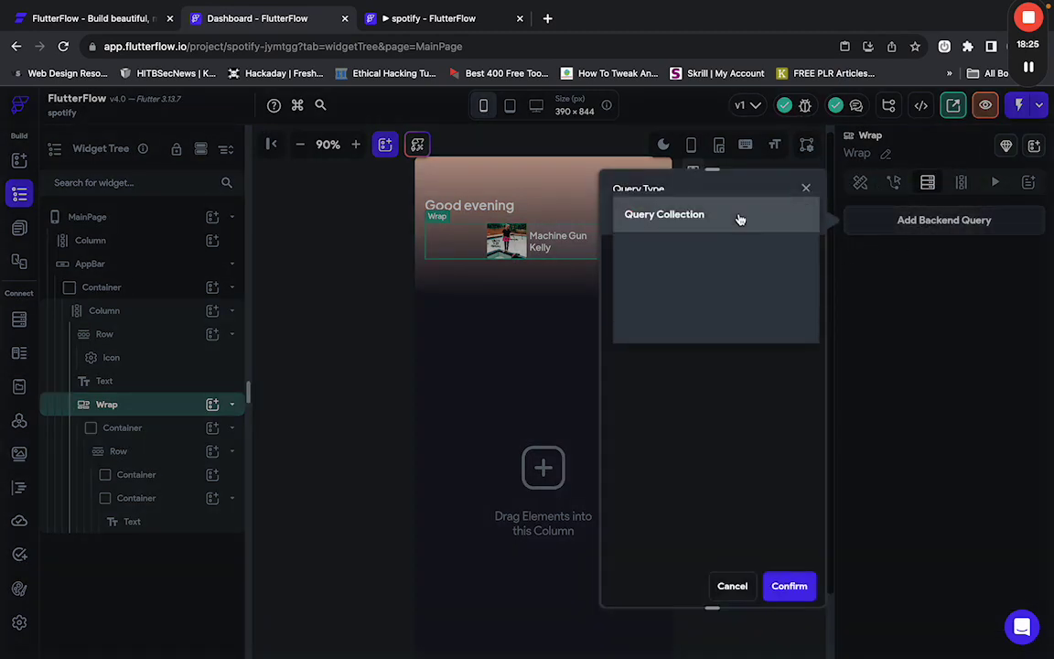
{"action": "left_click", "coordinate": [682, 216]}
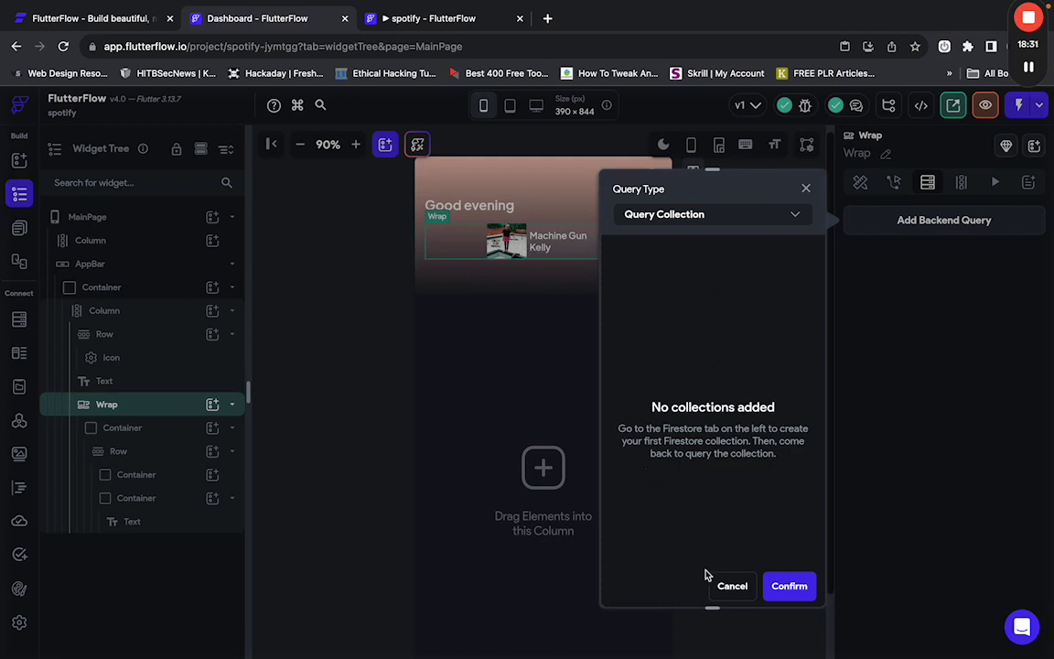
{"action": "left_click", "coordinate": [731, 587]}
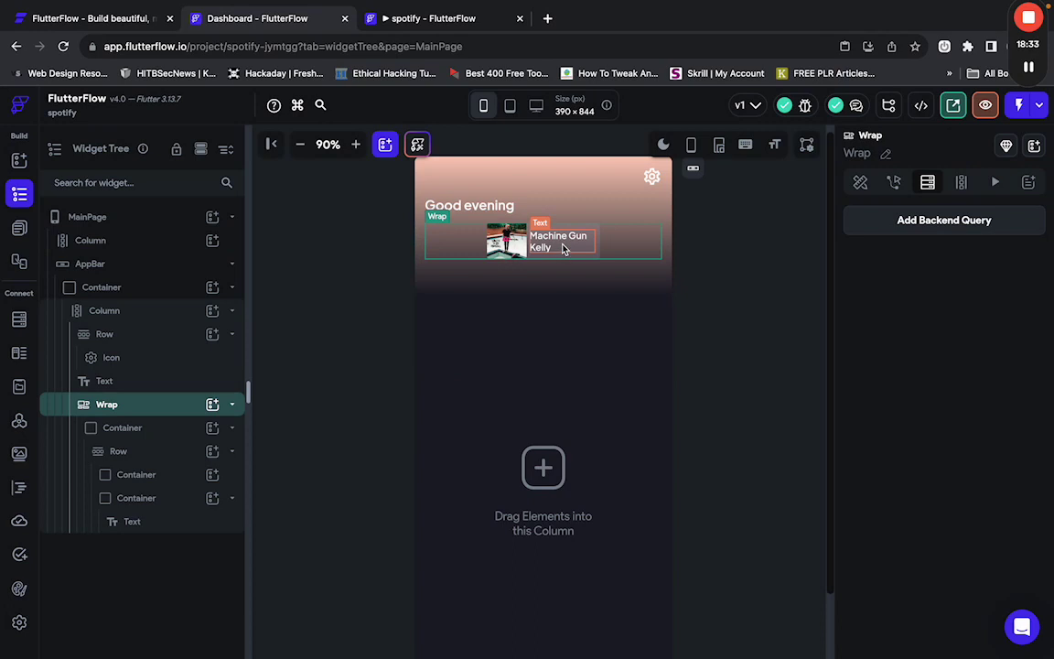
Duplicate the tile's outer Container in the Wrap five times to make a grid of six recent history tiles.
{"action": "left_click", "coordinate": [549, 248]}
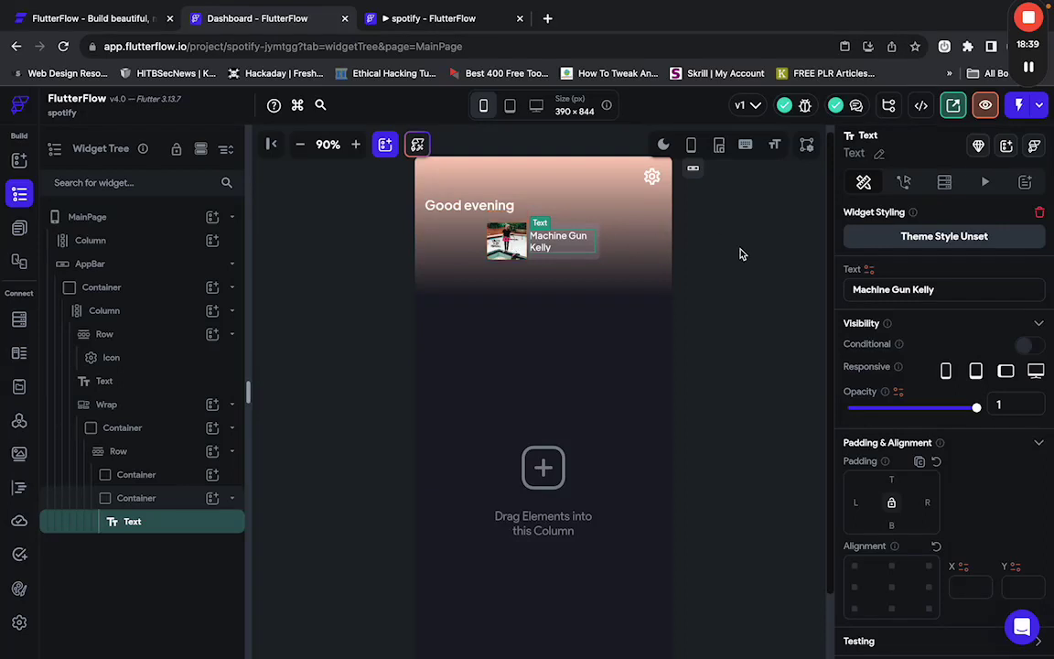
{"action": "left_click", "coordinate": [599, 259]}
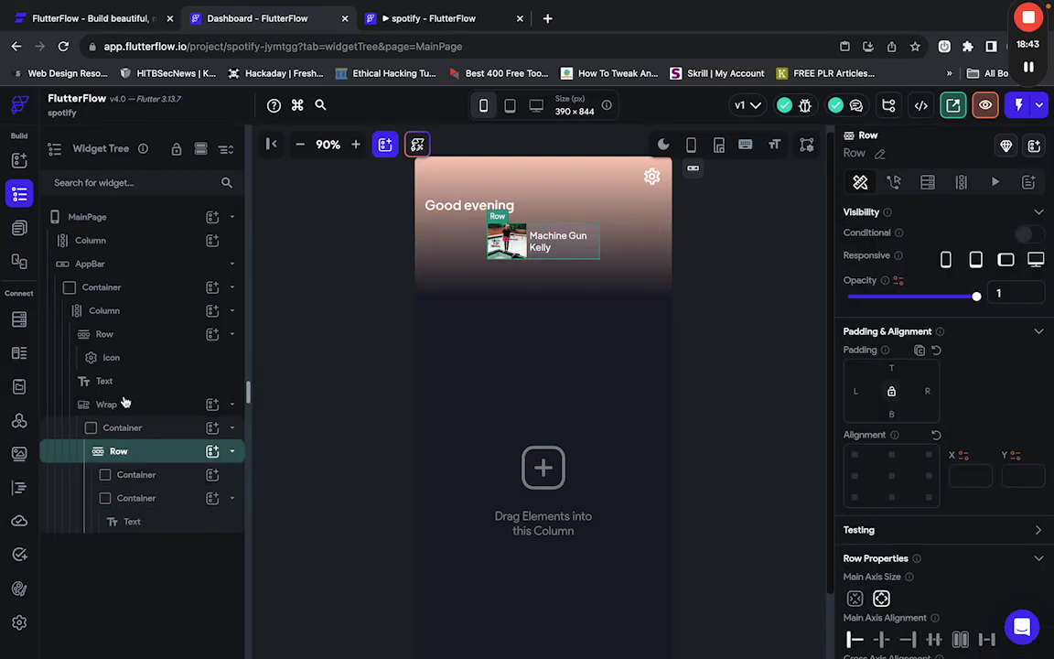
{"action": "left_click", "coordinate": [128, 430]}
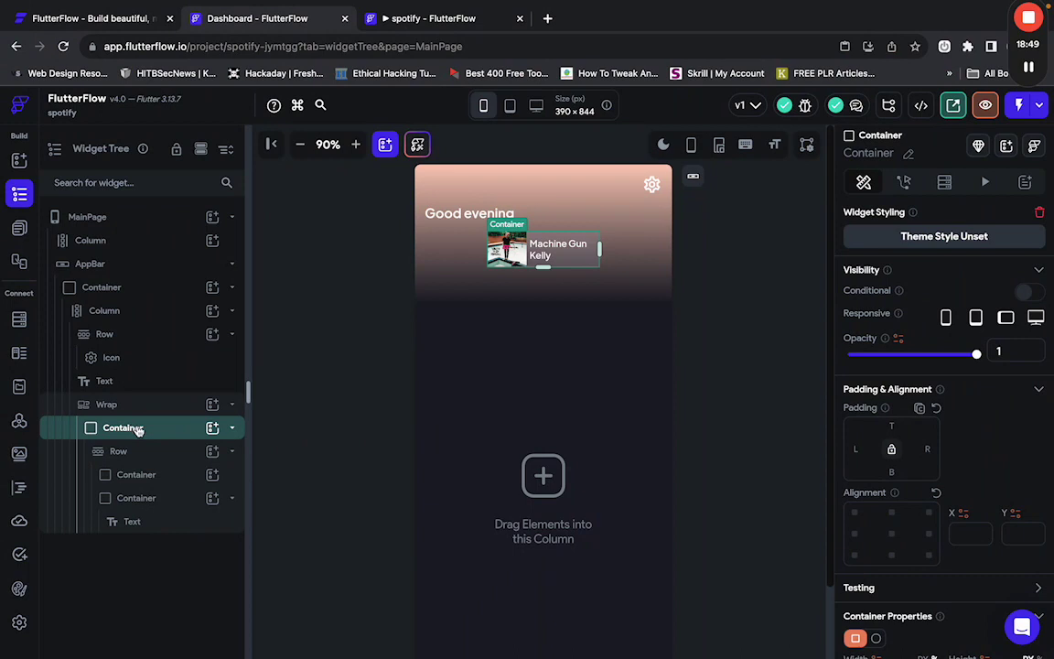
{"action": "key", "text": "ctrl+d"}
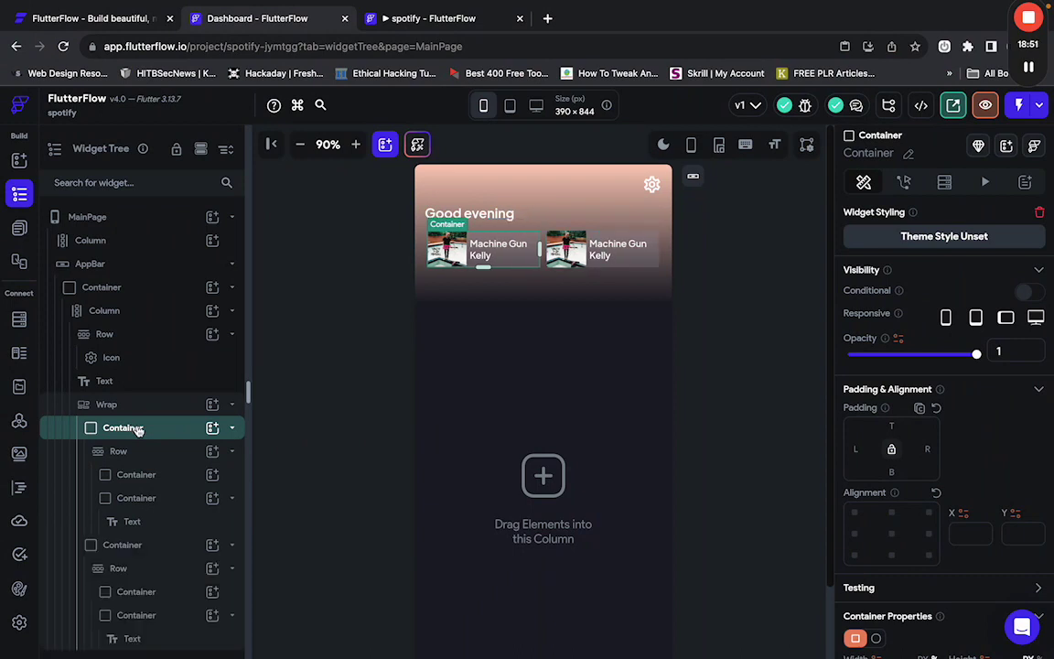
{"action": "key", "text": "ctrl+d"}
{"action": "key", "text": "ctrl+d"}
{"action": "scroll", "coordinate": [137, 430], "scroll_direction": "down", "scroll_amount": 2}
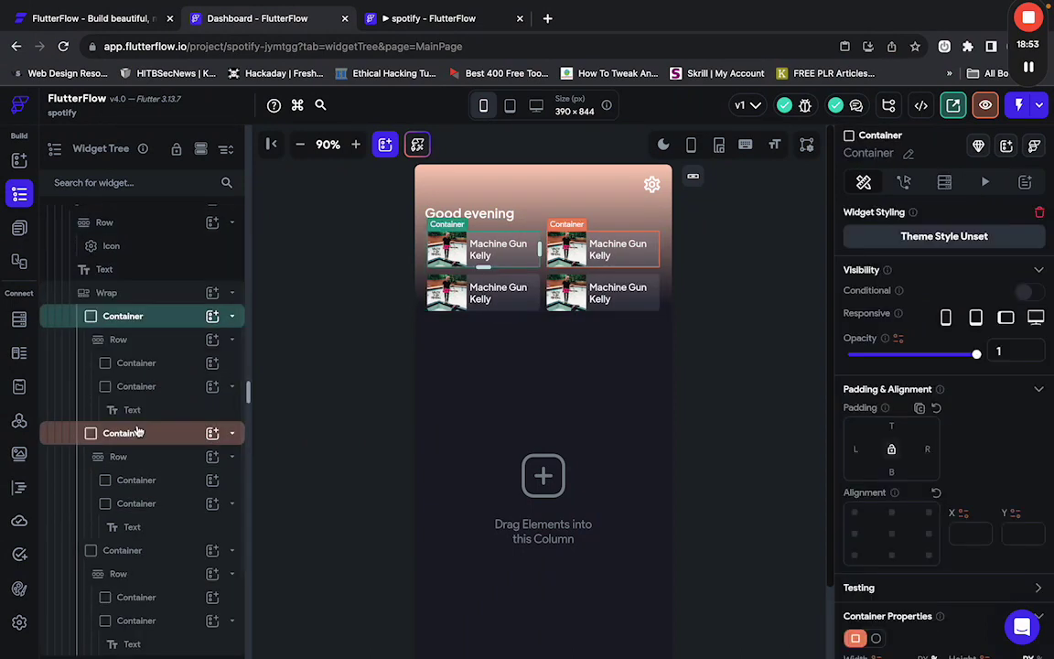
{"action": "key", "text": "ctrl+d"}
{"action": "scroll", "coordinate": [137, 430], "scroll_direction": "down", "scroll_amount": 2}
{"action": "key", "text": "ctrl+d"}
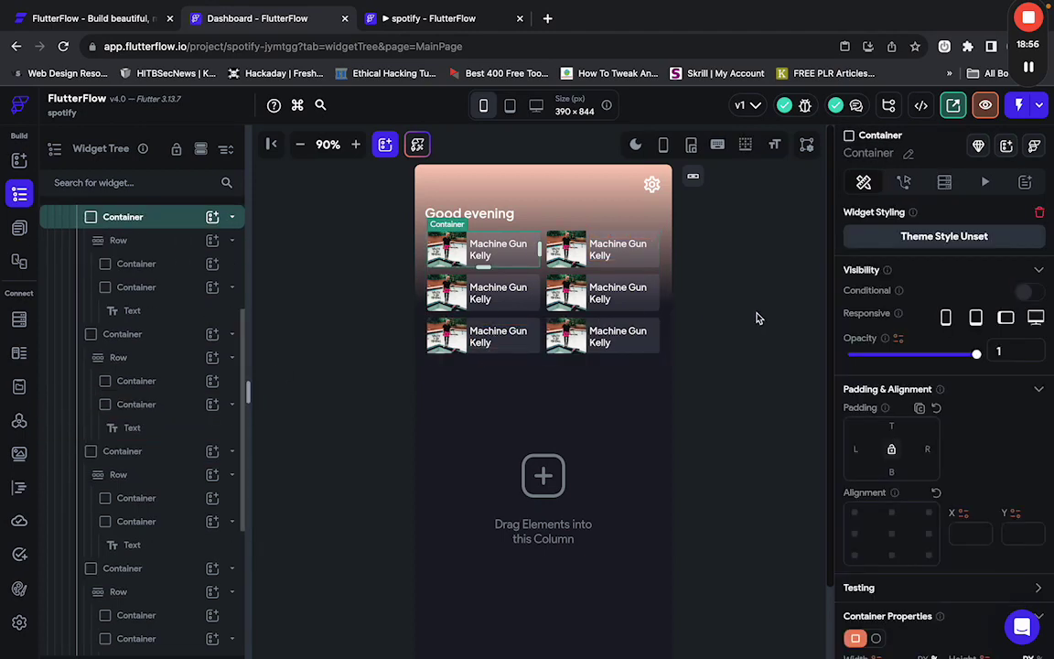
Inspect the second recent history tile in the Figma design, and set the second tile's cover background image to Option_3.png in FlutterFlow.
{"action": "left_click", "coordinate": [736, 338]}
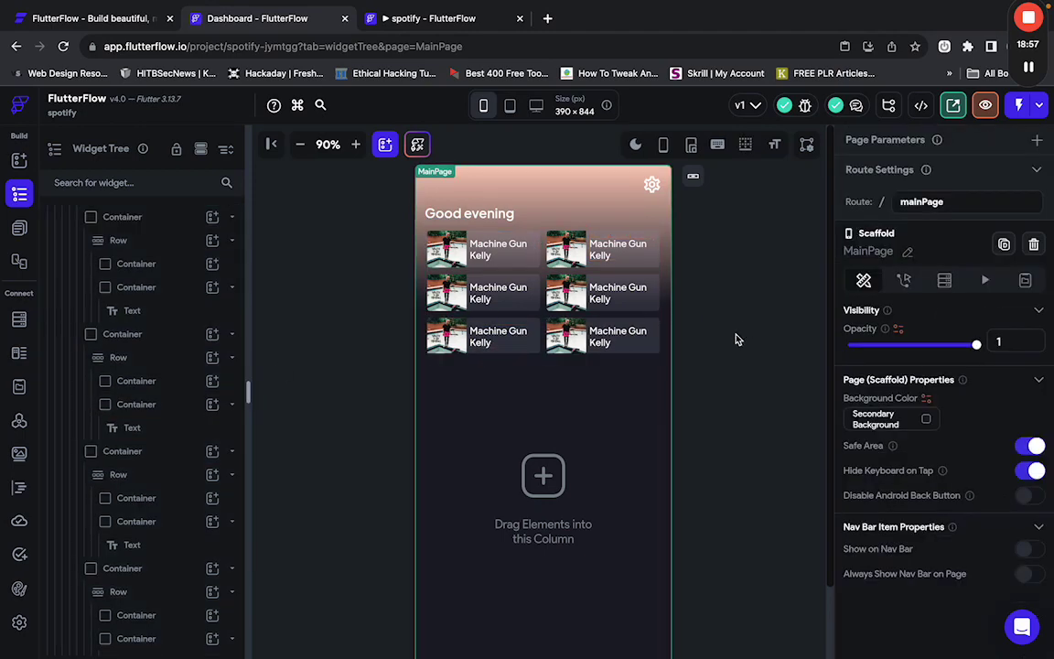
{"action": "left_click", "coordinate": [604, 373]}
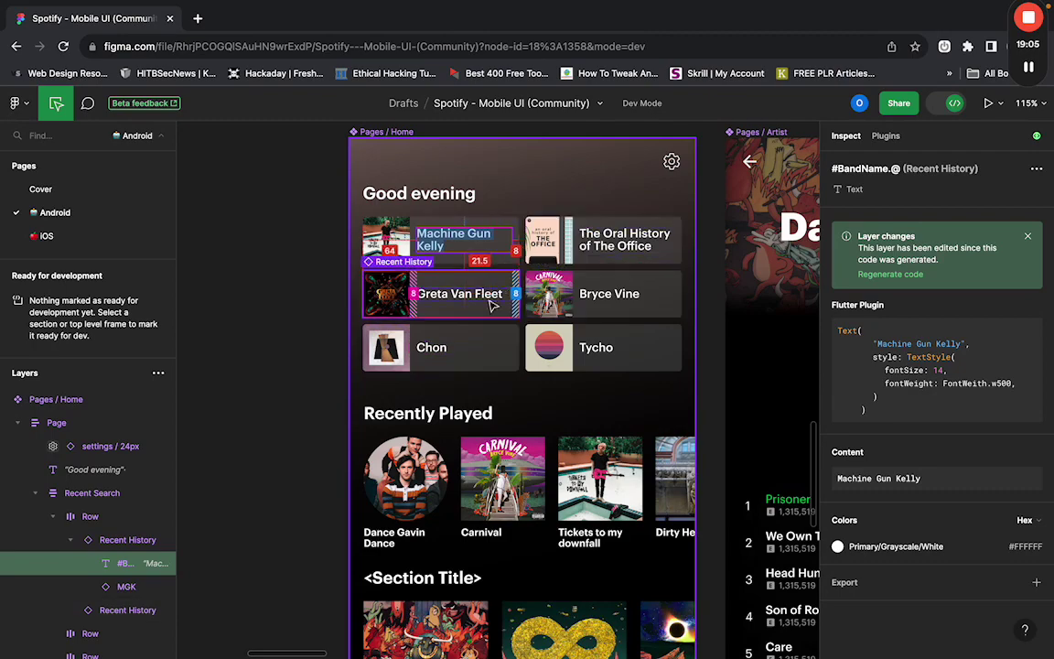
{"action": "left_click", "coordinate": [620, 242]}
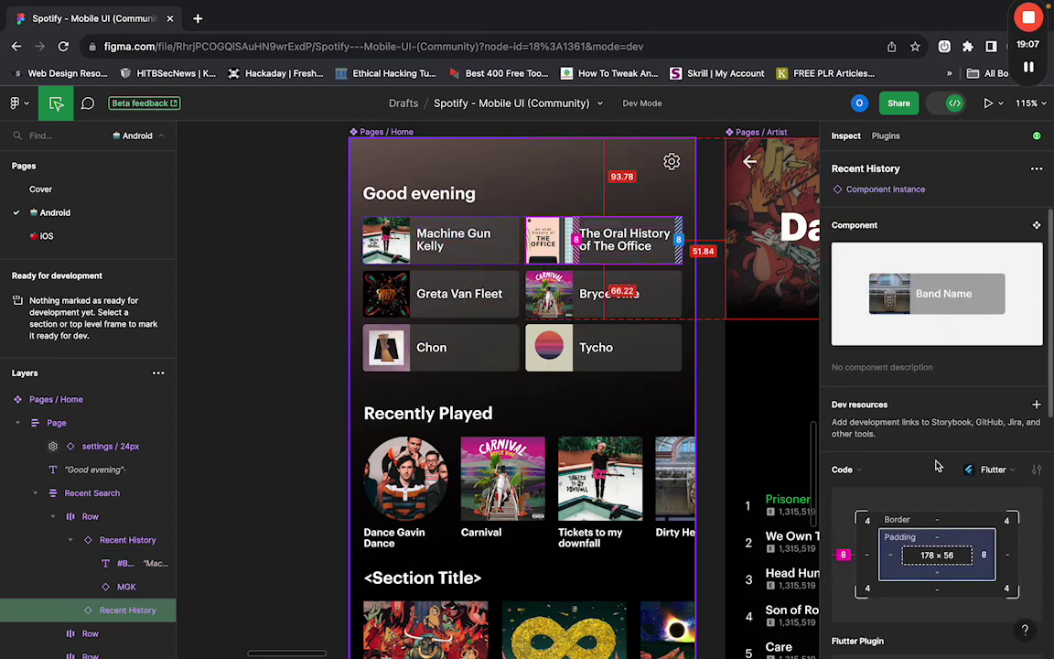
{"action": "scroll", "coordinate": [935, 465], "scroll_direction": "down", "scroll_amount": 5}
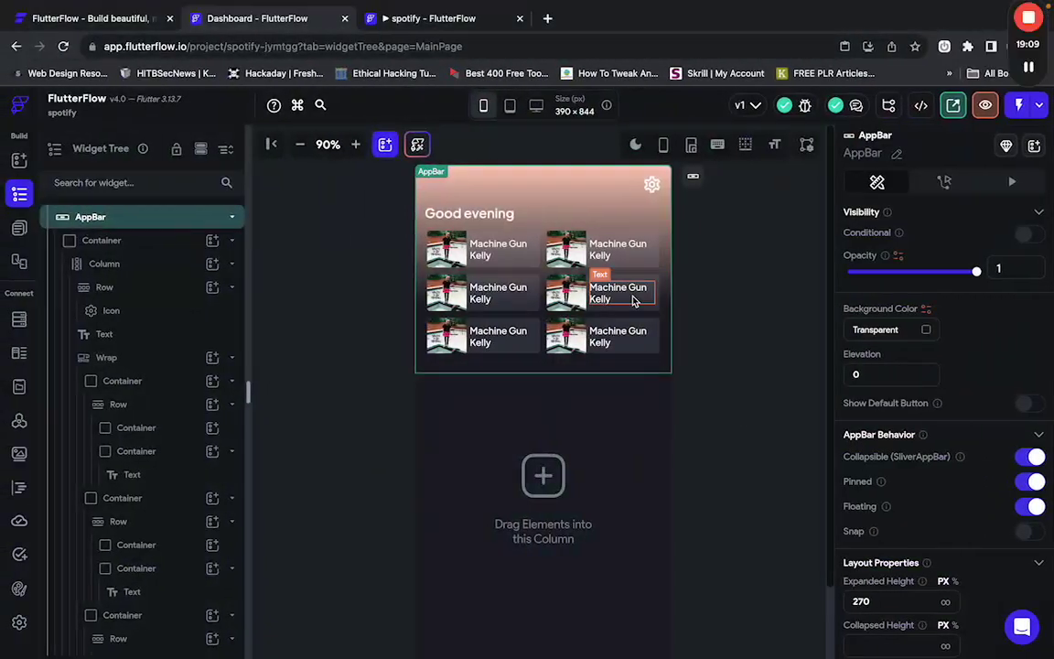
{"action": "left_click", "coordinate": [578, 257]}
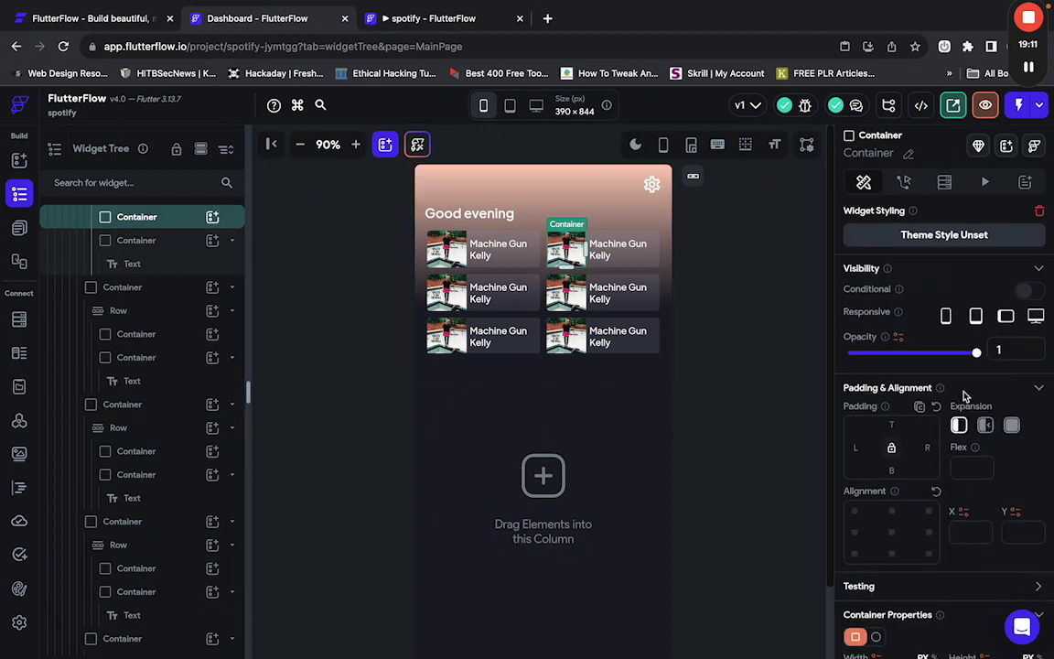
{"action": "scroll", "coordinate": [964, 395], "scroll_direction": "down", "scroll_amount": 8}
{"action": "scroll", "coordinate": [963, 395], "scroll_direction": "down", "scroll_amount": 5}
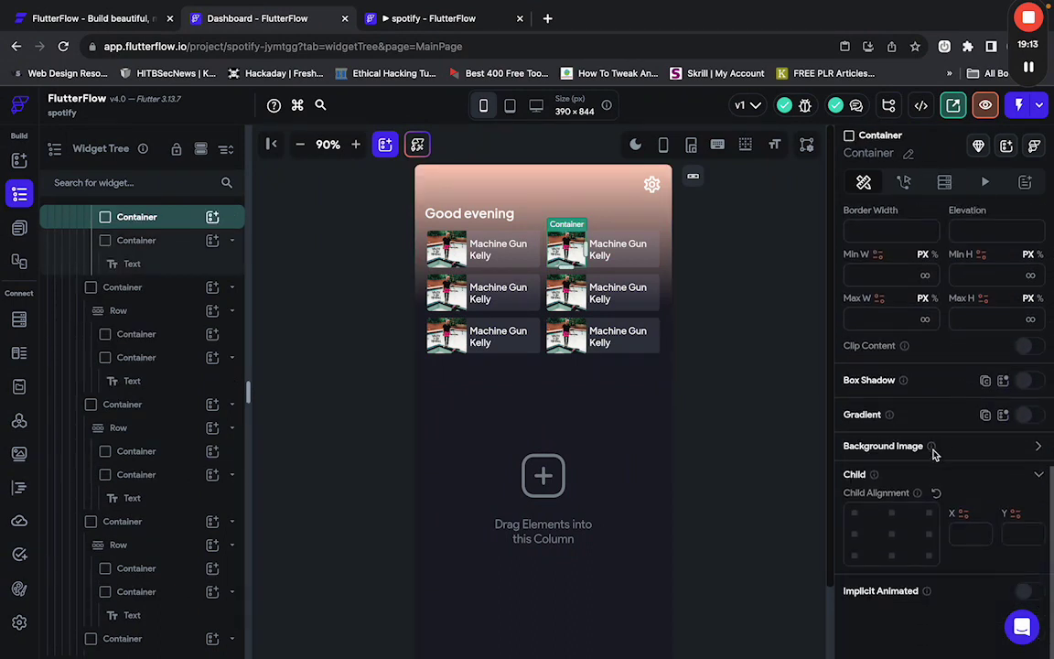
{"action": "scroll", "coordinate": [934, 454], "scroll_direction": "up", "scroll_amount": 2}
{"action": "scroll", "coordinate": [933, 454], "scroll_direction": "down", "scroll_amount": 1}
{"action": "scroll", "coordinate": [932, 455], "scroll_direction": "down", "scroll_amount": 1}
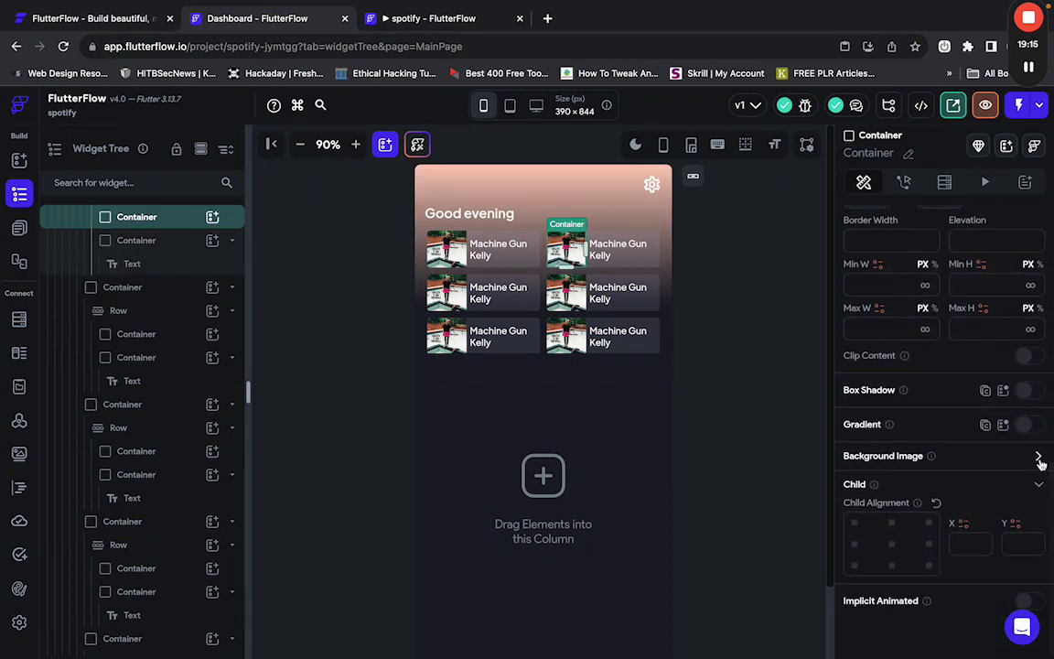
{"action": "left_click", "coordinate": [1038, 455]}
{"action": "scroll", "coordinate": [938, 539], "scroll_direction": "down", "scroll_amount": 2}
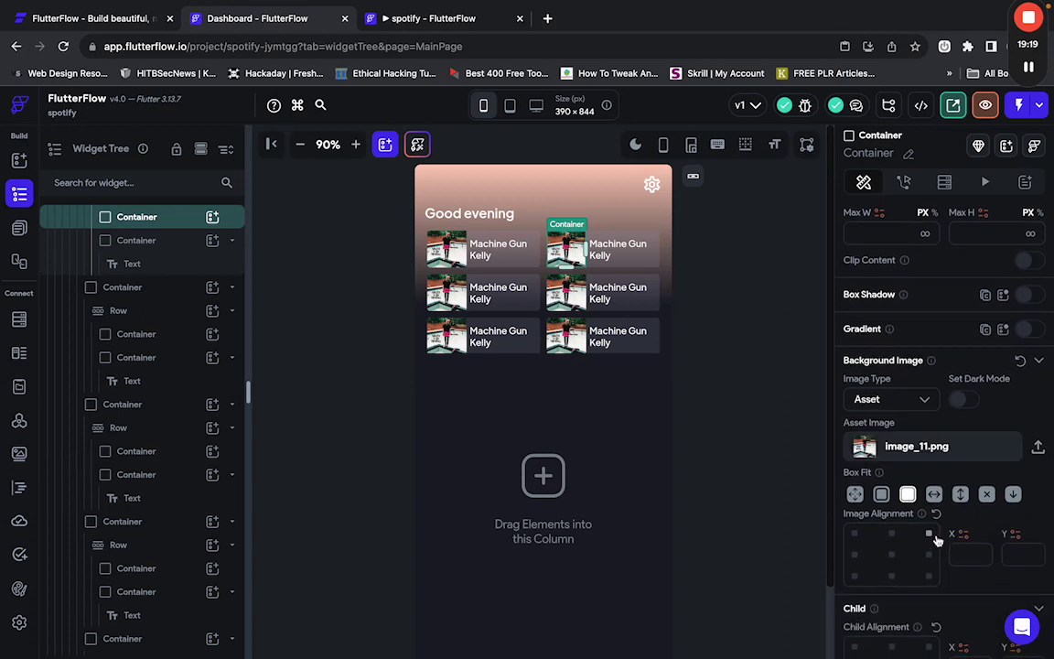
{"action": "left_click", "coordinate": [950, 457]}
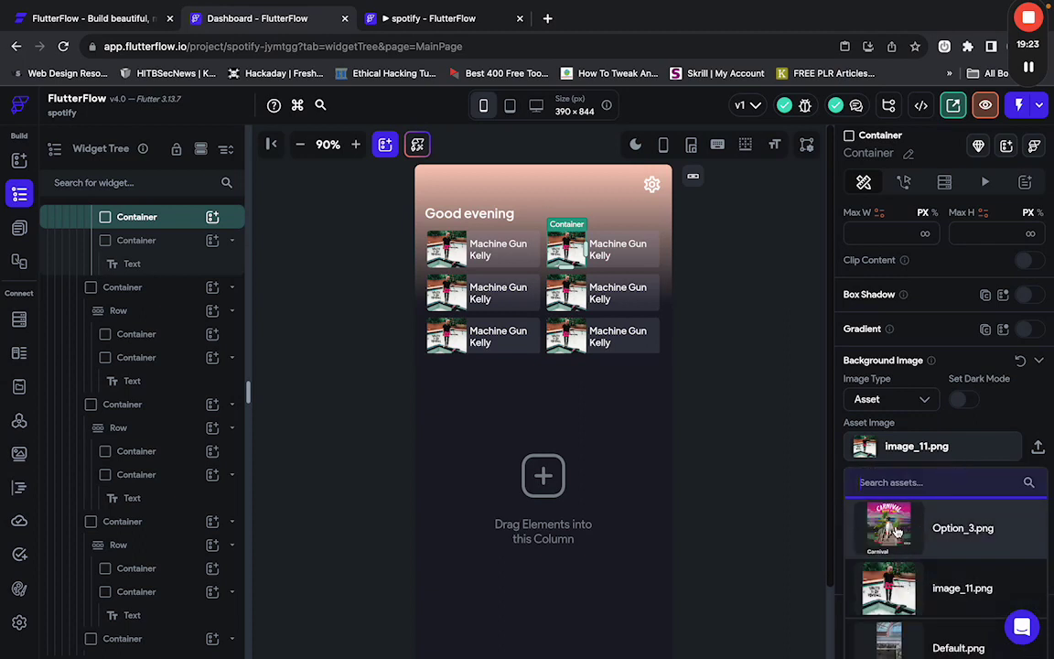
{"action": "left_click", "coordinate": [896, 530]}
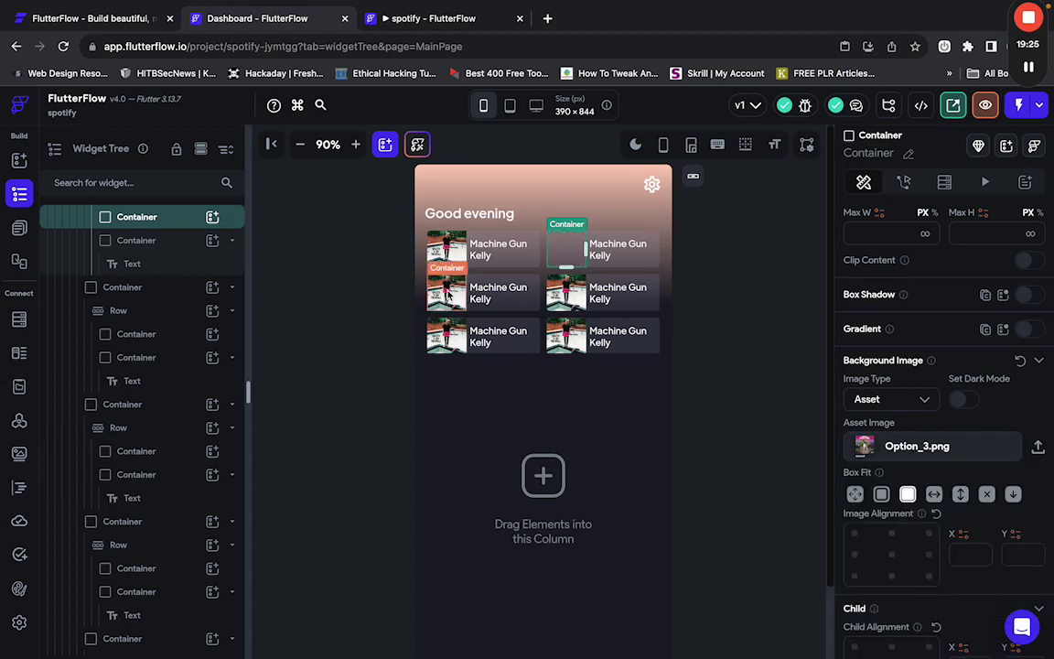
Change the cover background image of the first tile in the second row to Afterburner.png.
{"action": "left_click", "coordinate": [447, 290]}
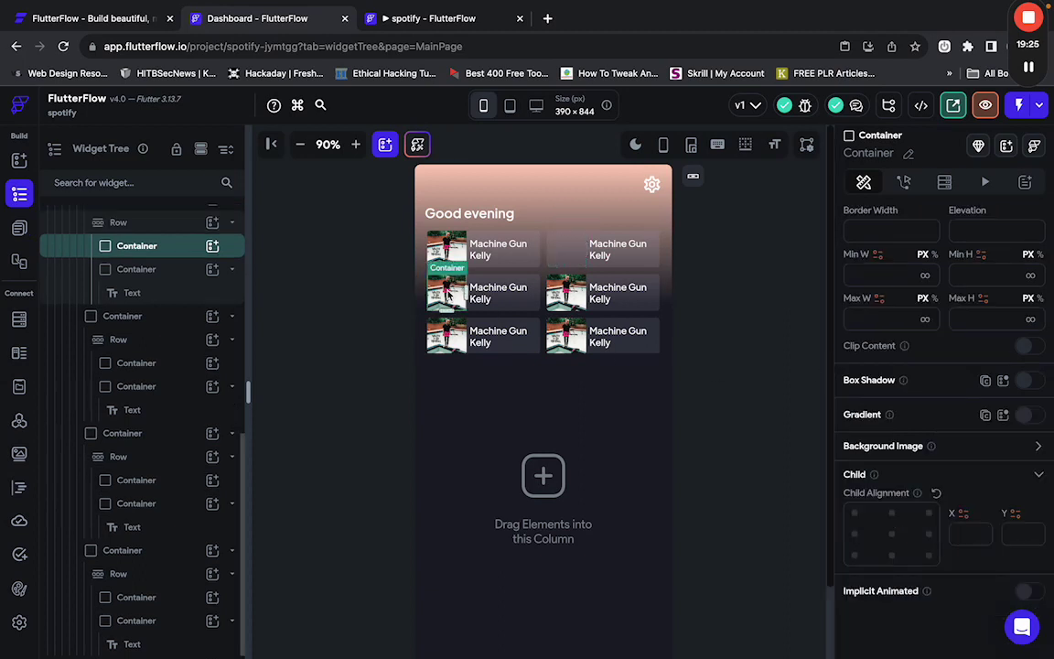
{"action": "left_click", "coordinate": [1037, 448]}
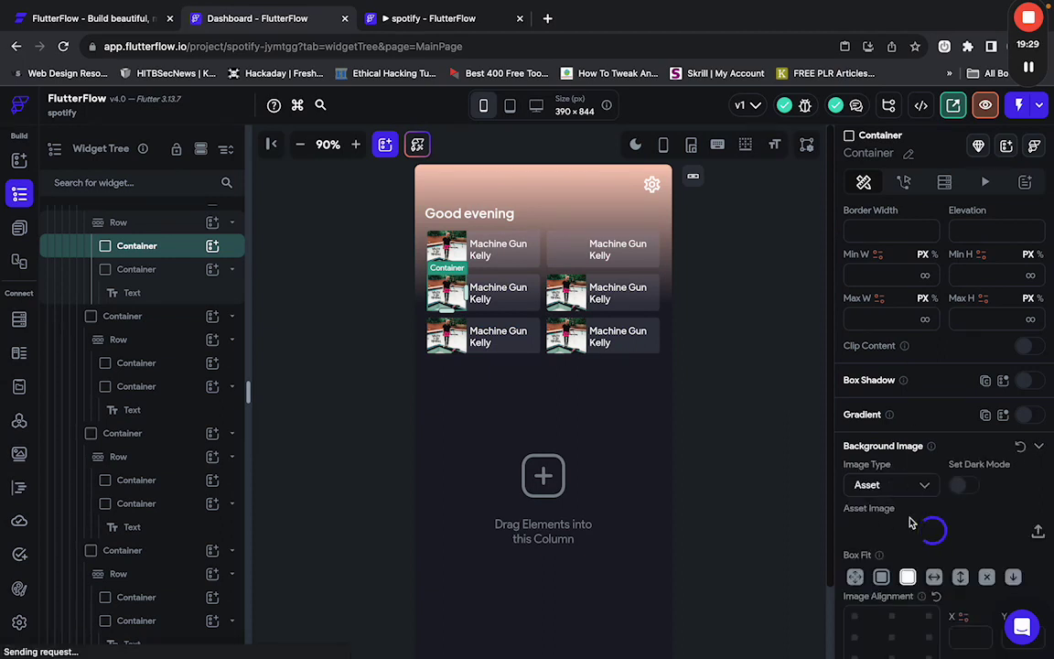
{"action": "scroll", "coordinate": [910, 522], "scroll_direction": "down", "scroll_amount": 1}
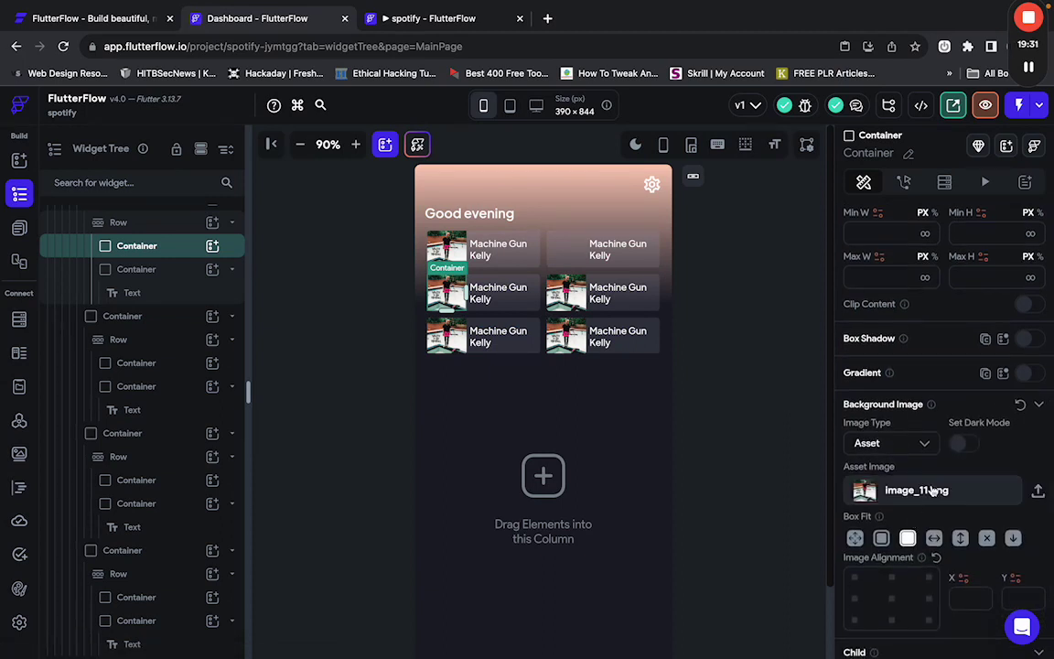
{"action": "left_click", "coordinate": [915, 491]}
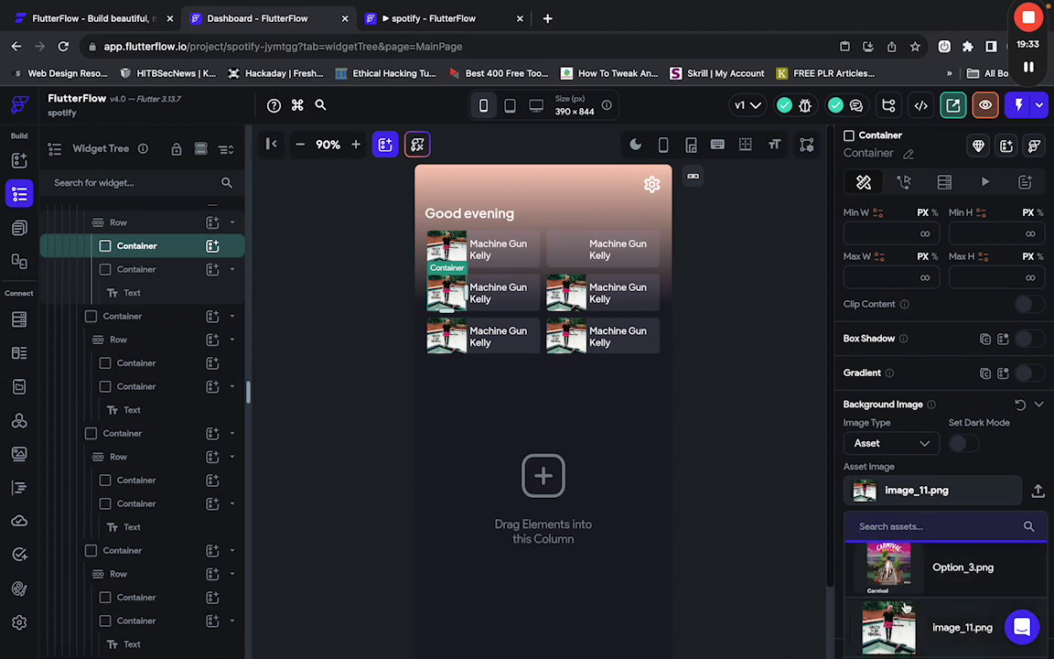
{"action": "scroll", "coordinate": [909, 568], "scroll_direction": "down", "scroll_amount": 2}
{"action": "left_click", "coordinate": [897, 633]}
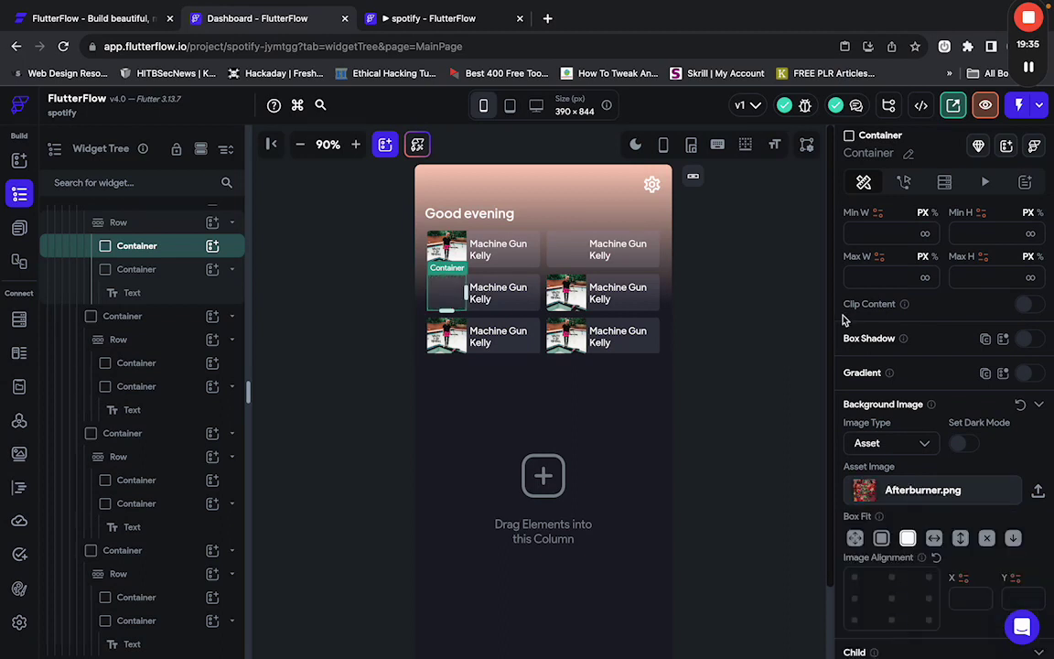
Change the cover background image of the second tile in the second row to Dance_Gavin_Dance.png.
{"action": "left_click", "coordinate": [569, 302]}
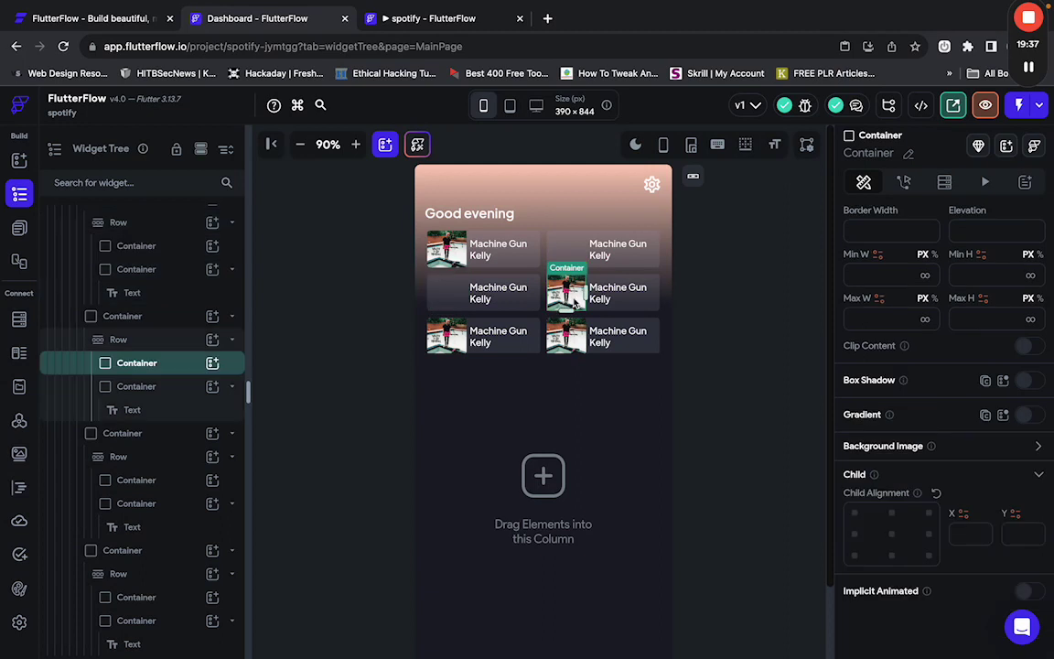
{"action": "left_click", "coordinate": [1039, 447]}
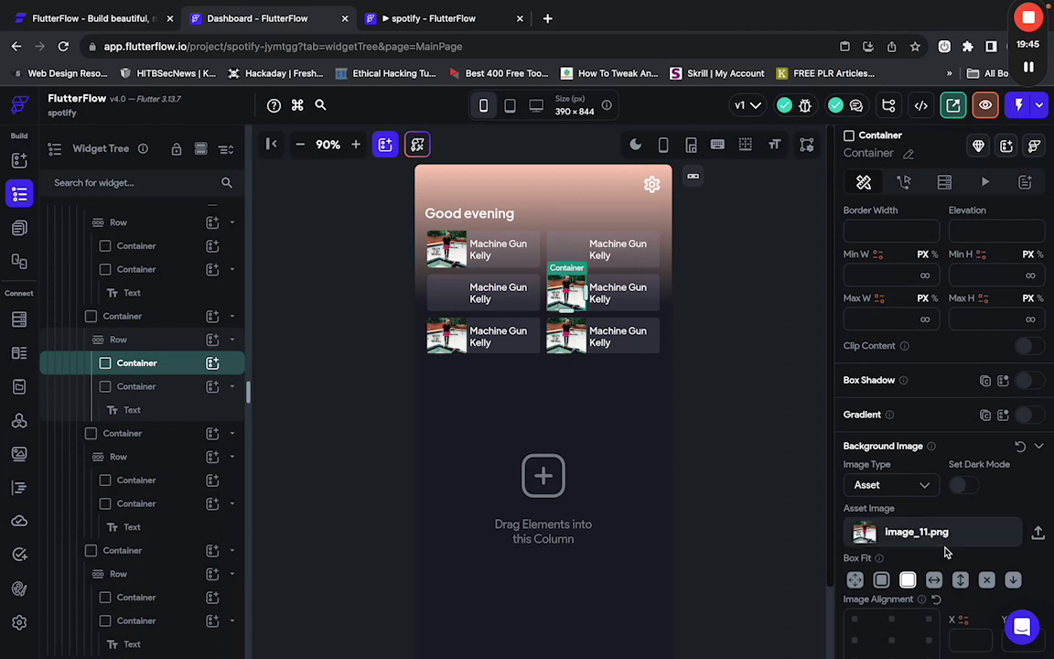
{"action": "left_click", "coordinate": [935, 543]}
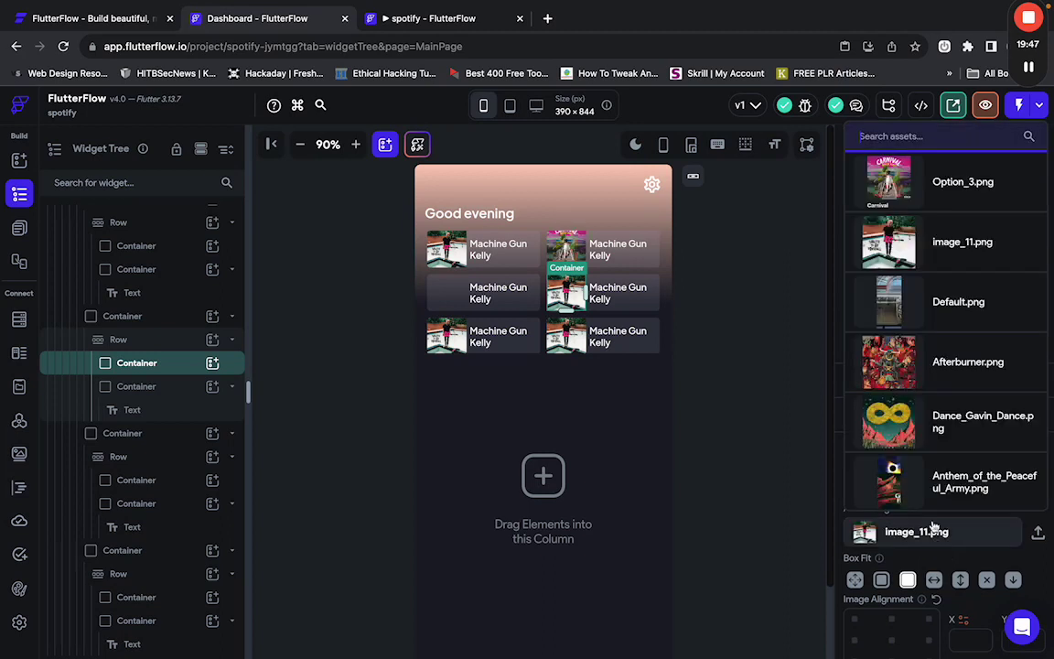
{"action": "scroll", "coordinate": [891, 411], "scroll_direction": "down", "scroll_amount": 3}
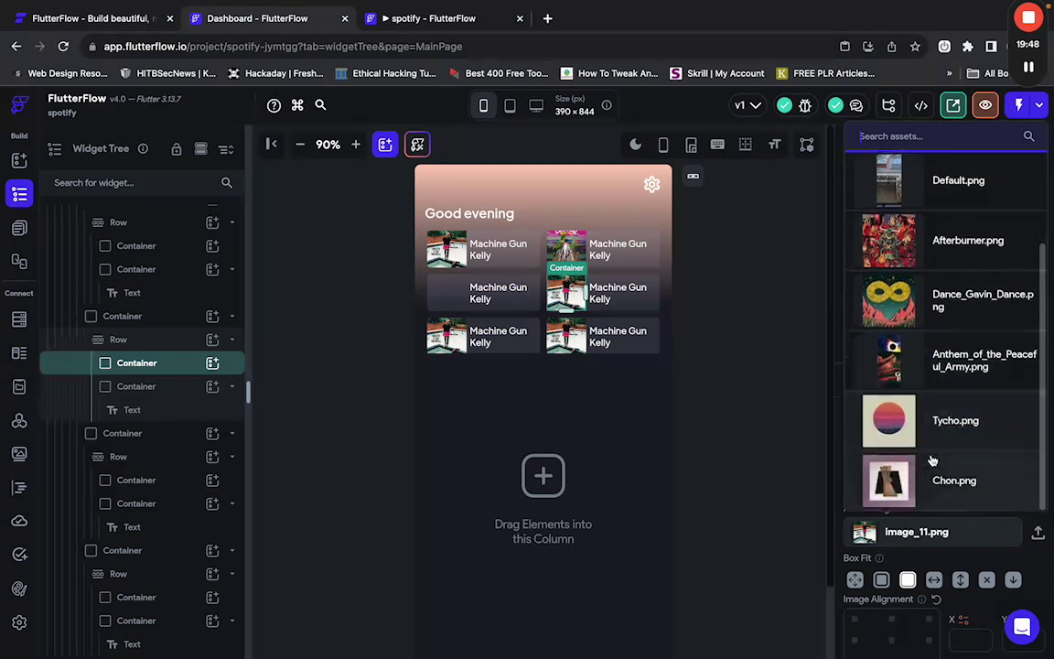
{"action": "left_click", "coordinate": [889, 297]}
Change the cover background image of the first tile in the third row to Anthem_of_the_Peaceful_Army.png.
{"action": "left_click", "coordinate": [451, 338]}
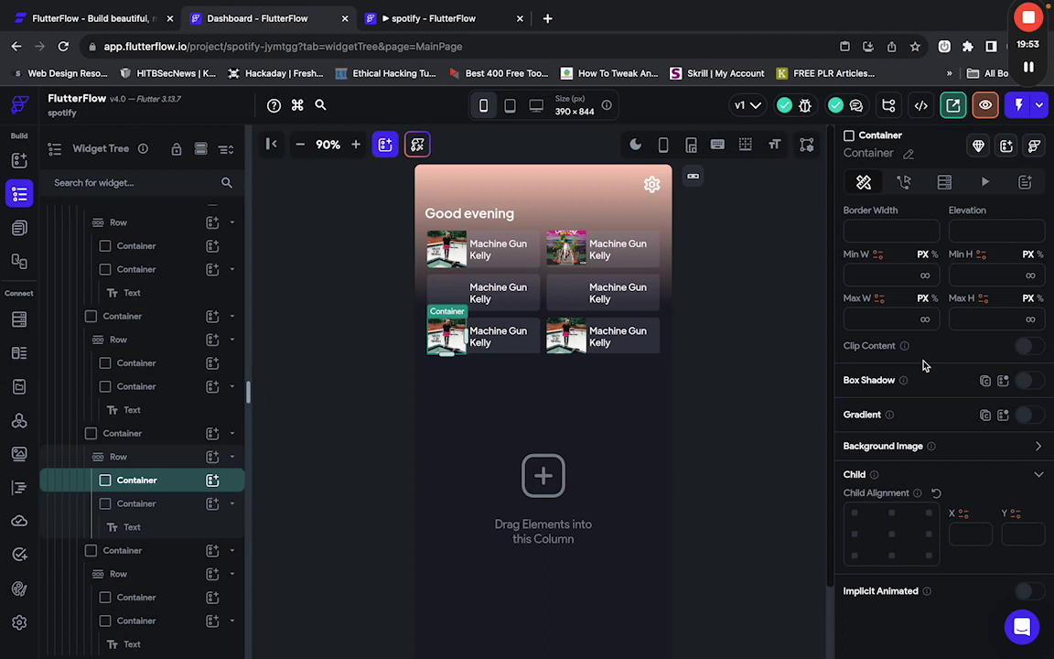
{"action": "left_click", "coordinate": [1039, 446]}
{"action": "scroll", "coordinate": [928, 512], "scroll_direction": "down", "scroll_amount": 3}
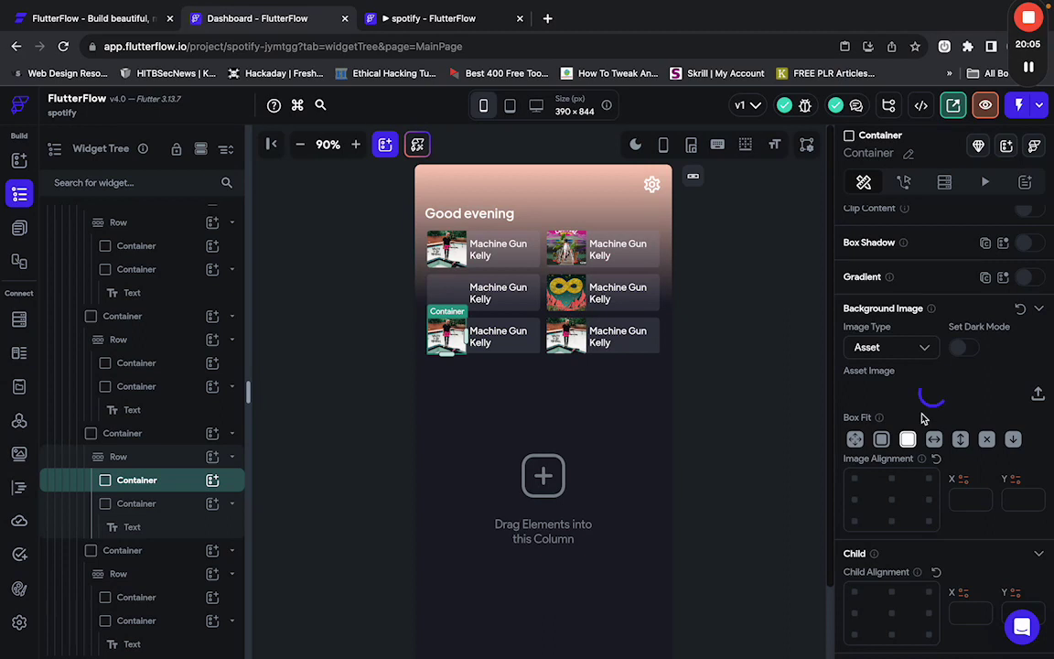
{"action": "left_click", "coordinate": [919, 392]}
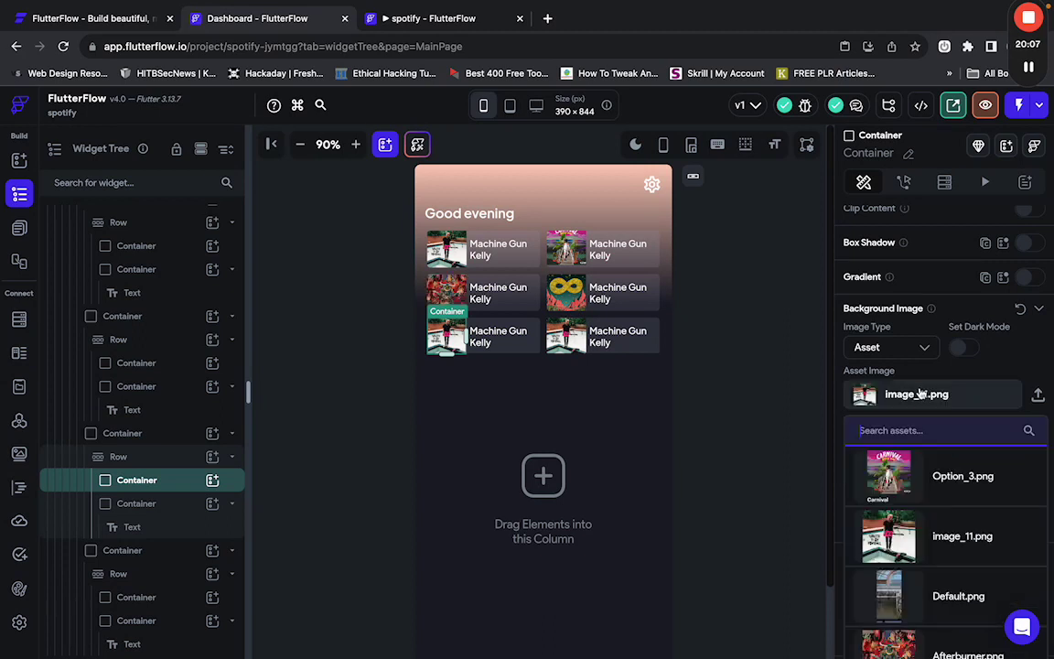
{"action": "scroll", "coordinate": [917, 553], "scroll_direction": "down", "scroll_amount": 3}
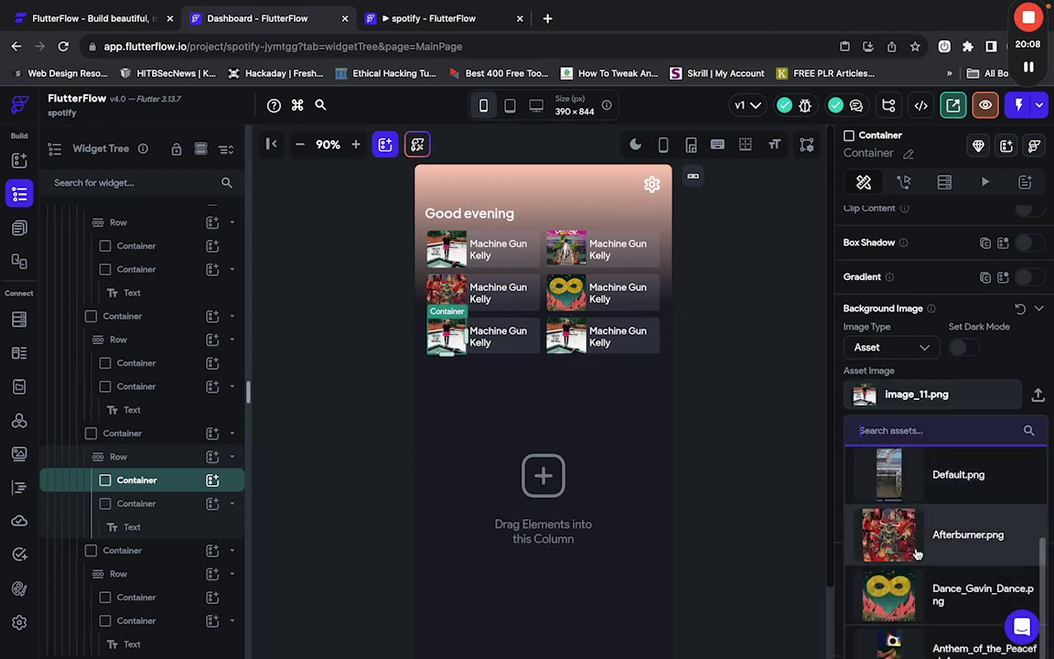
{"action": "left_click", "coordinate": [888, 647]}
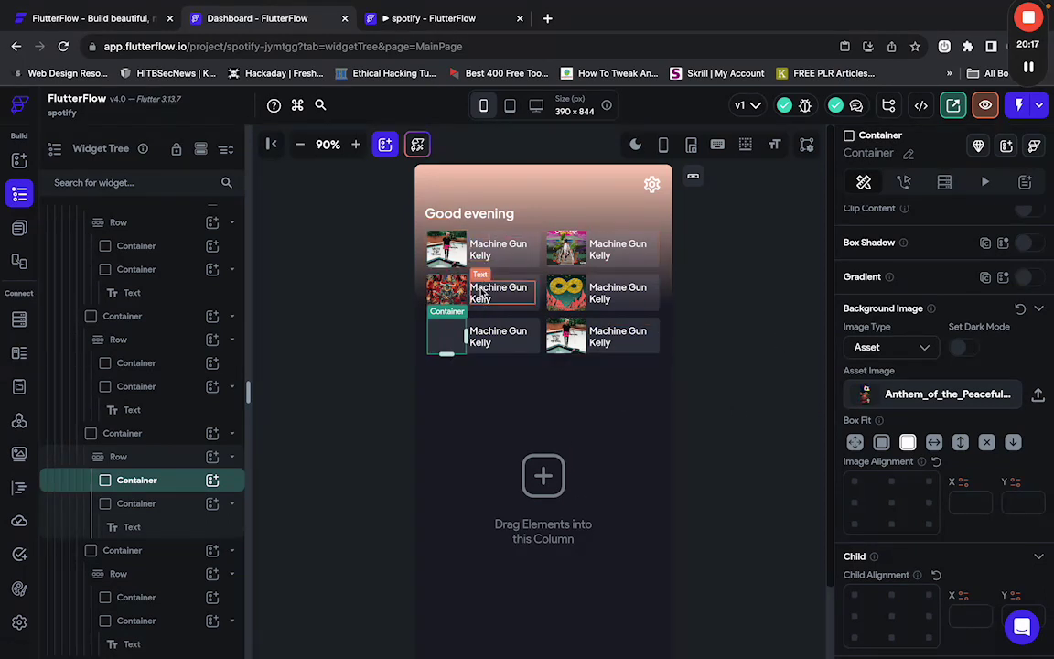
Change the cover background image of the last tile in the third row to Tycho.png.
{"action": "left_click", "coordinate": [566, 334]}
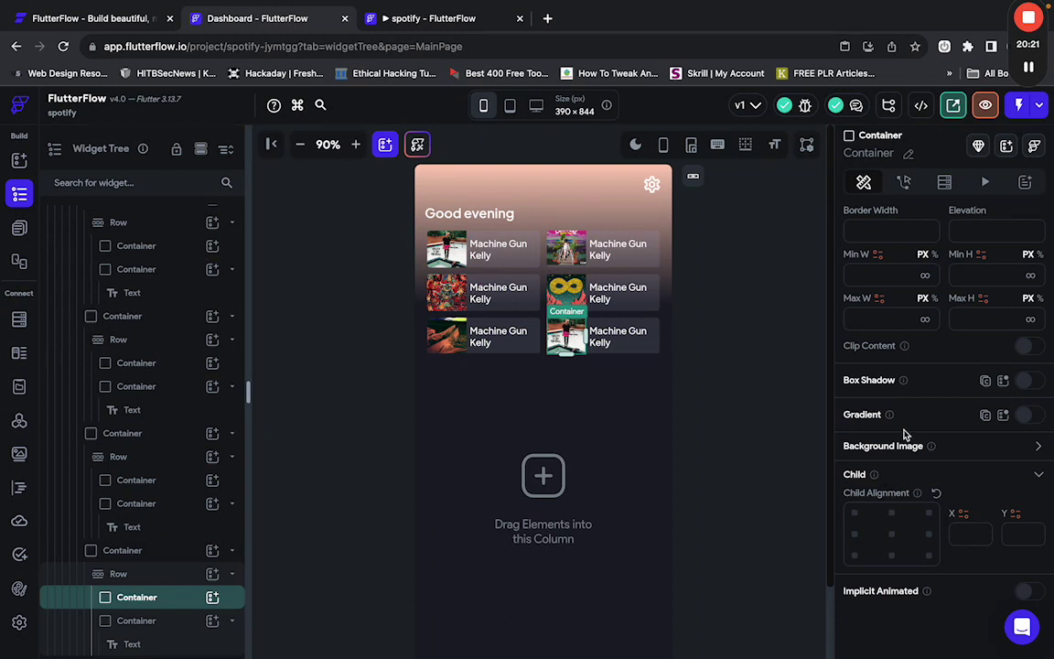
{"action": "left_click", "coordinate": [1037, 446]}
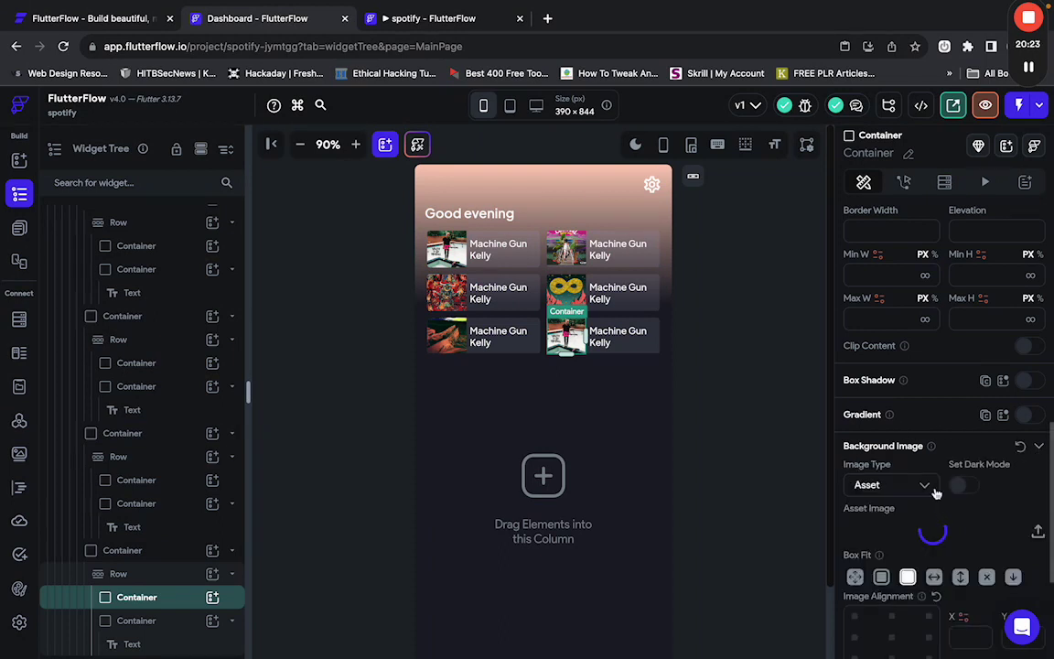
{"action": "scroll", "coordinate": [917, 536], "scroll_direction": "down", "scroll_amount": 1}
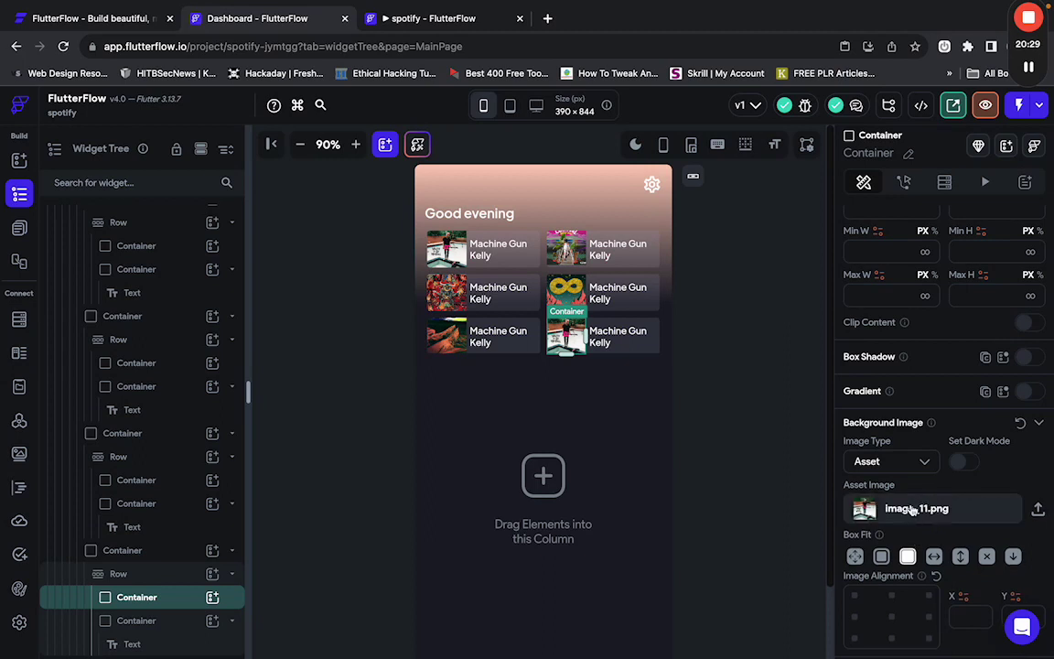
{"action": "left_click", "coordinate": [929, 506]}
{"action": "scroll", "coordinate": [926, 400], "scroll_direction": "down", "scroll_amount": 2}
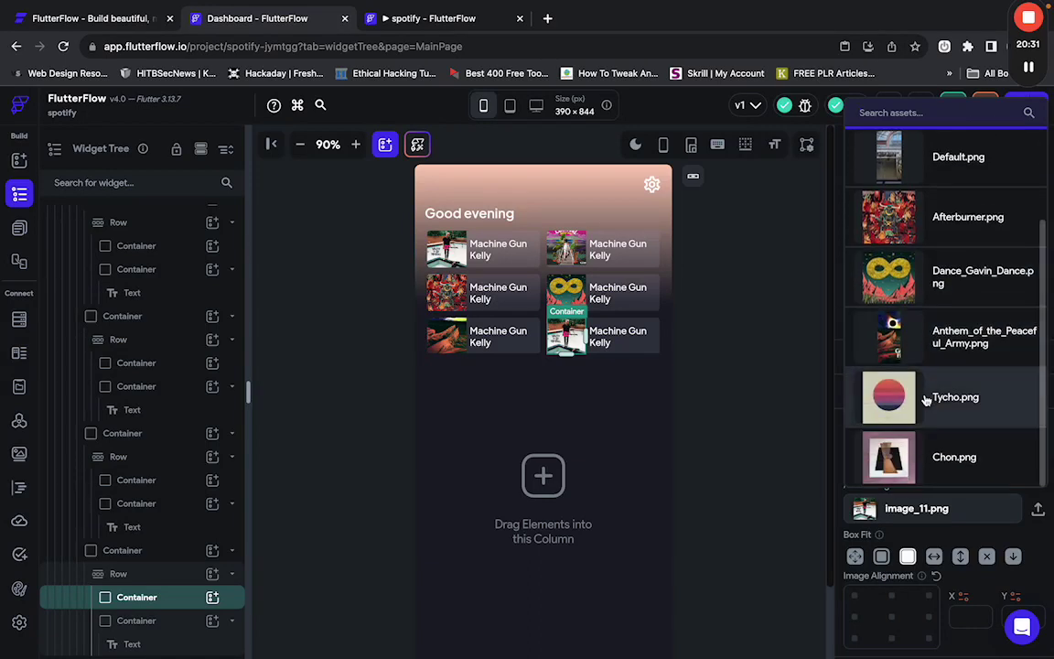
{"action": "left_click", "coordinate": [896, 399]}
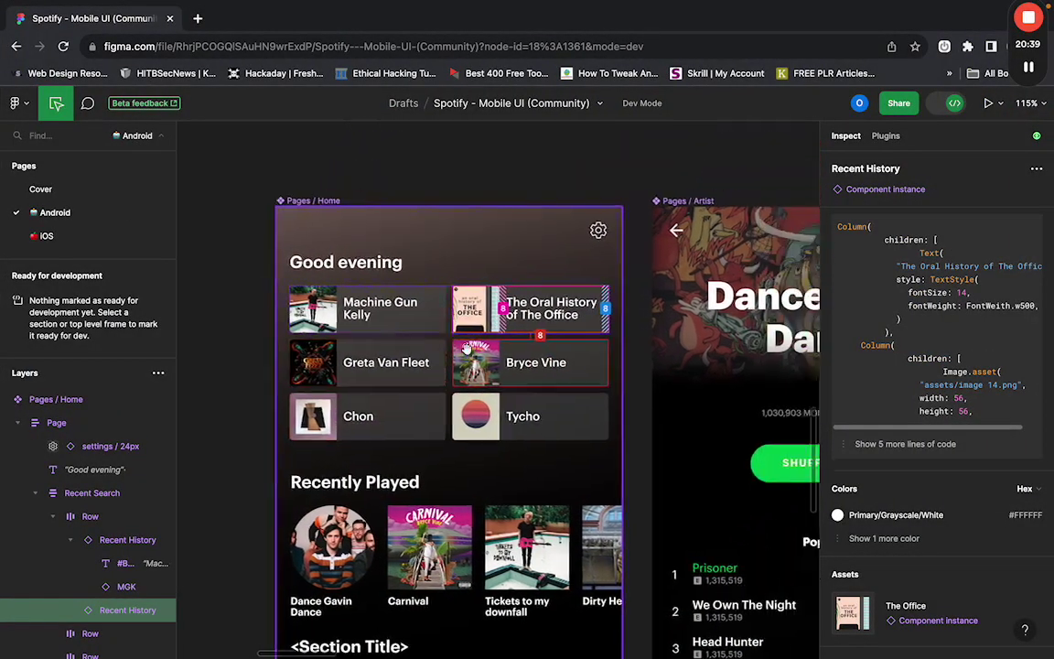
Copy the title "The Oral History of The Office" from the Figma design and paste it as the second tile's text in FlutterFlow.
{"action": "scroll", "coordinate": [538, 289], "scroll_direction": "down", "scroll_amount": 2}
{"action": "left_click", "coordinate": [552, 279]}
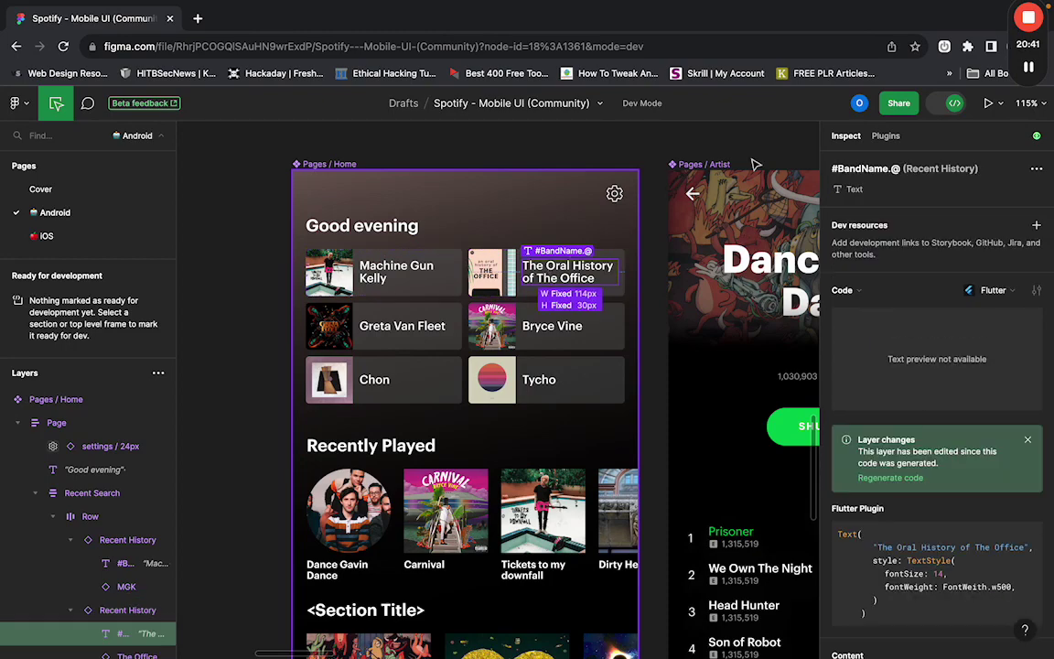
{"action": "scroll", "coordinate": [964, 482], "scroll_direction": "down", "scroll_amount": 3}
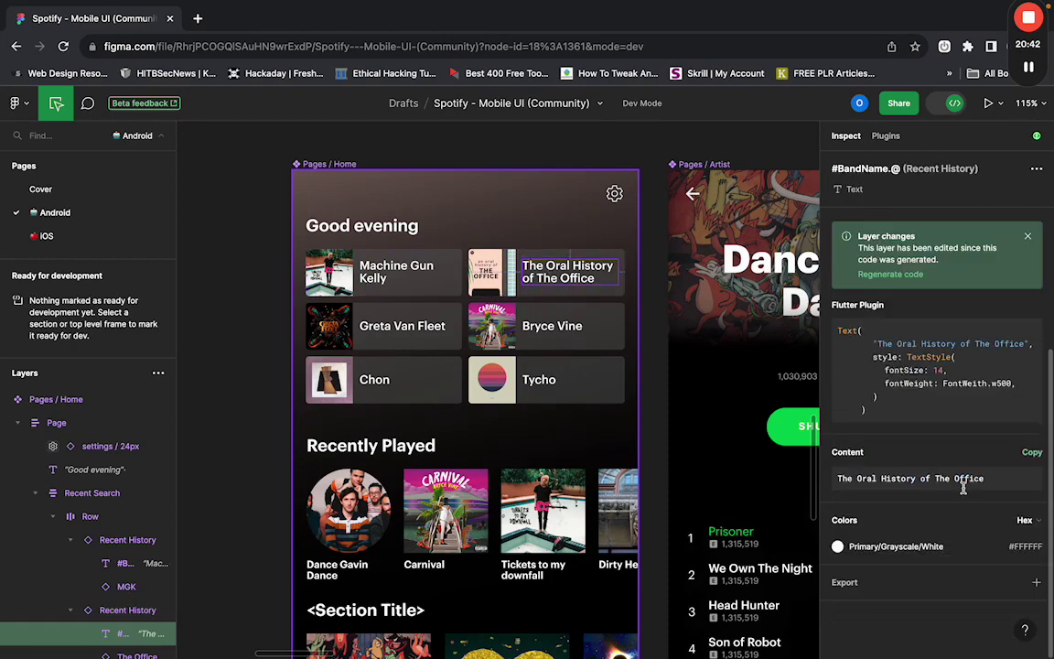
{"action": "left_click", "coordinate": [1032, 453]}
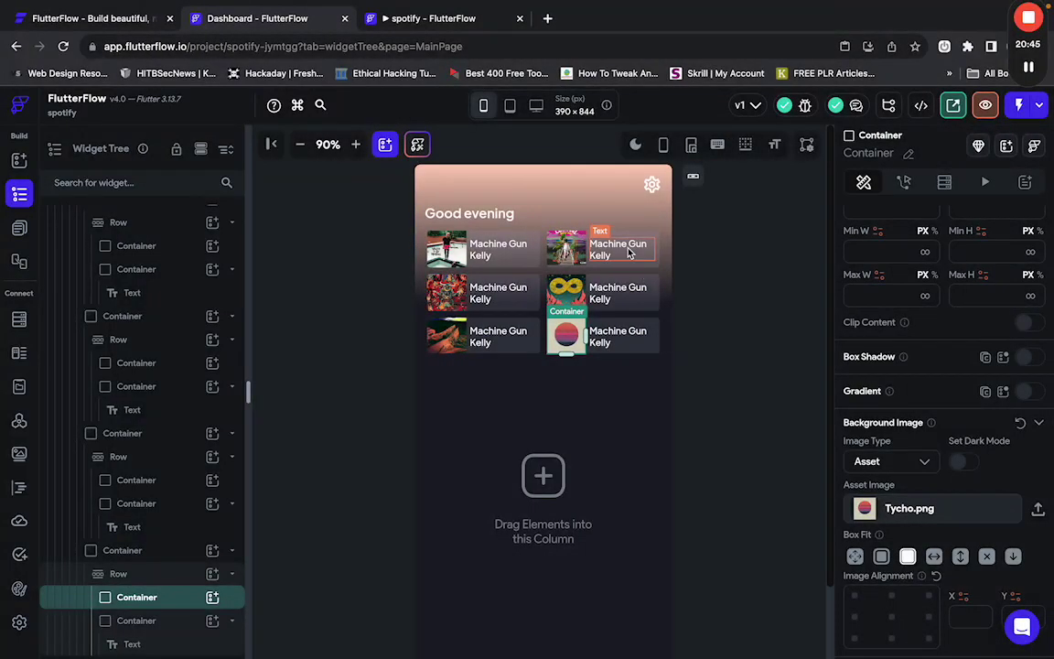
{"action": "left_click", "coordinate": [629, 252]}
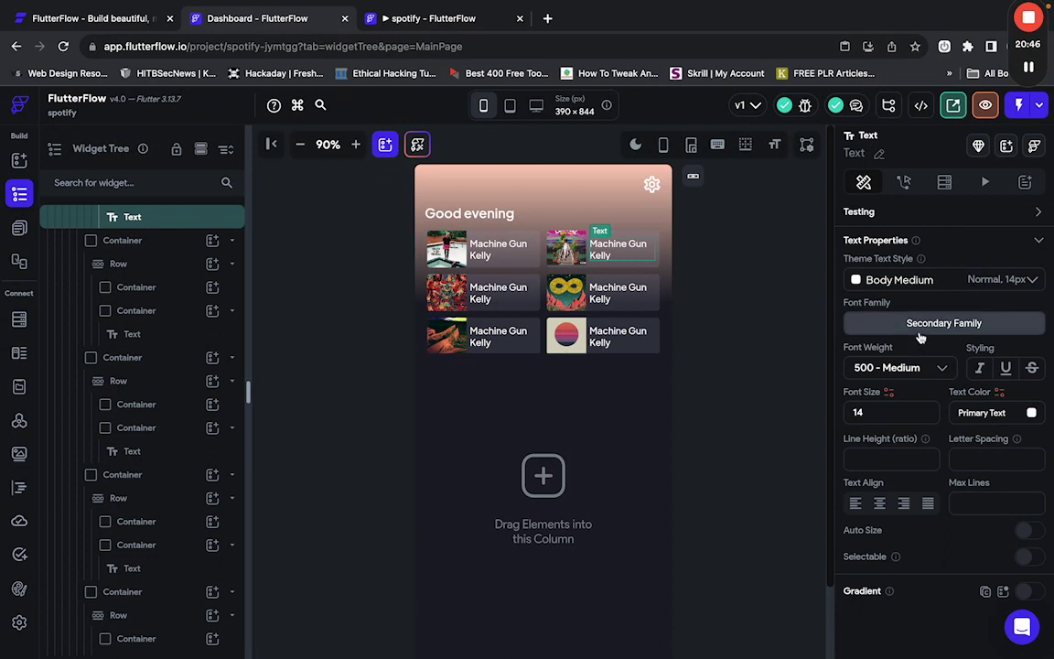
{"action": "scroll", "coordinate": [918, 337], "scroll_direction": "up", "scroll_amount": 5}
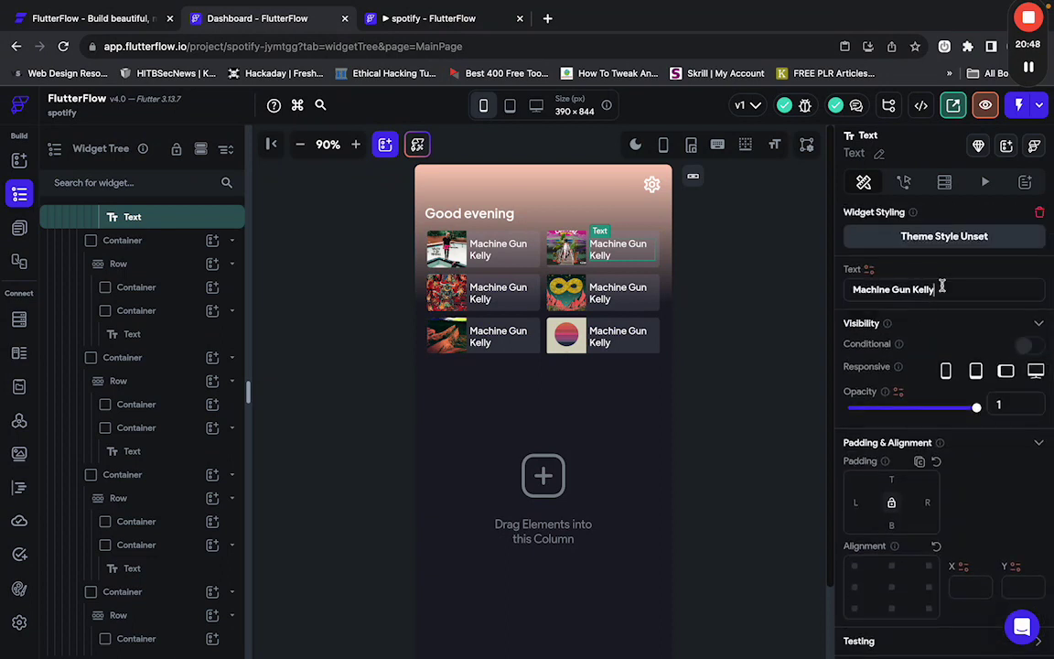
{"action": "triple_click", "coordinate": [940, 287]}
{"action": "key", "text": "ctrl+v"}
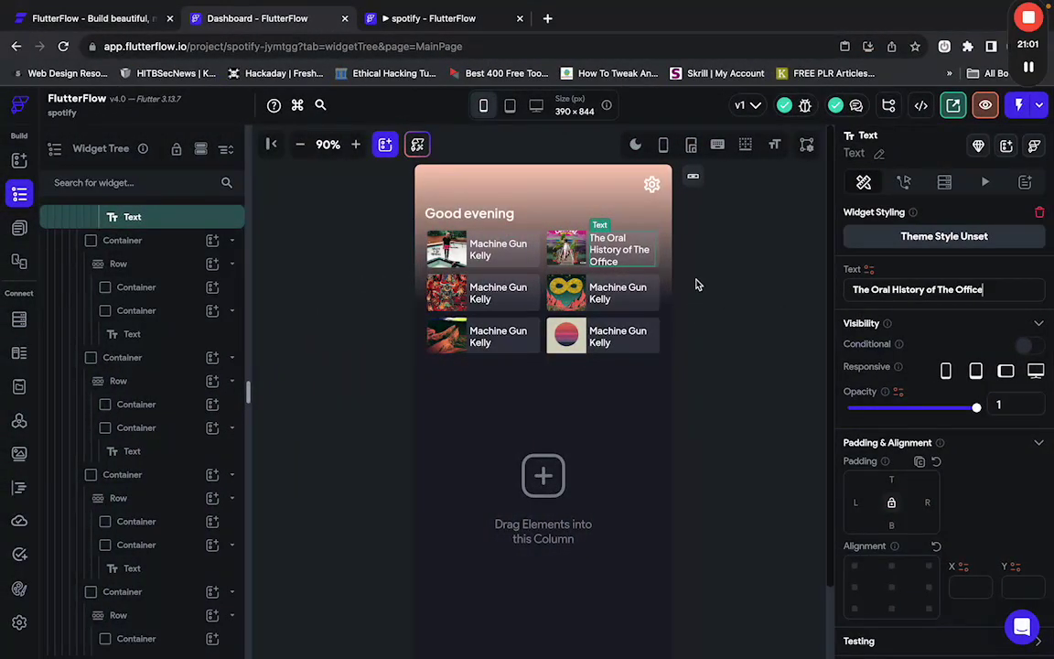
Set the font size of both tile titles in the first row to 12.
{"action": "left_click", "coordinate": [684, 290]}
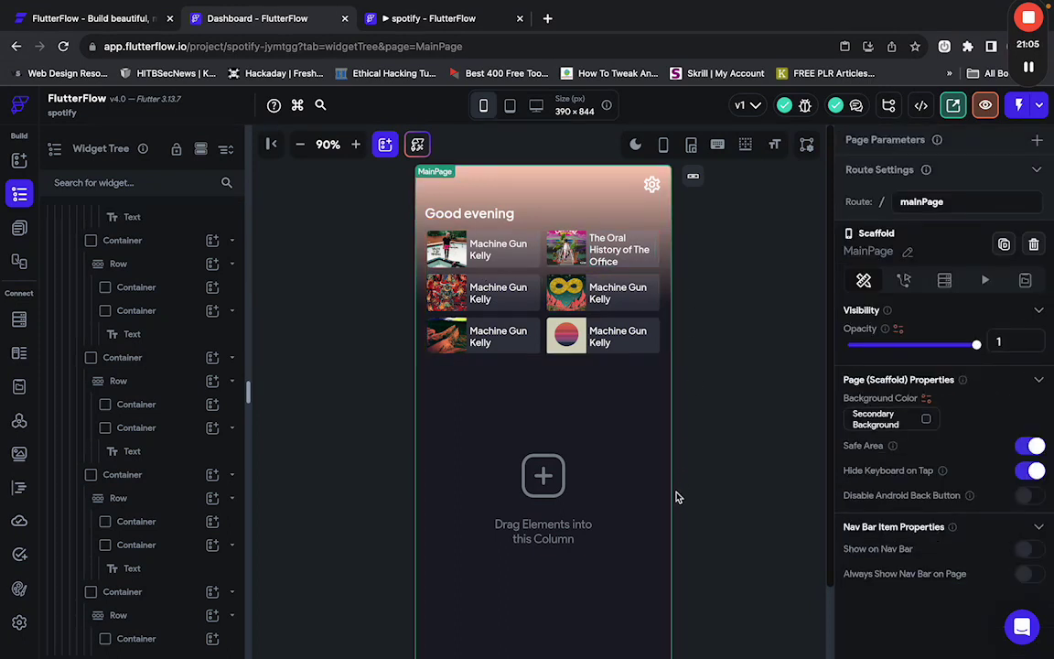
{"action": "left_click", "coordinate": [642, 255]}
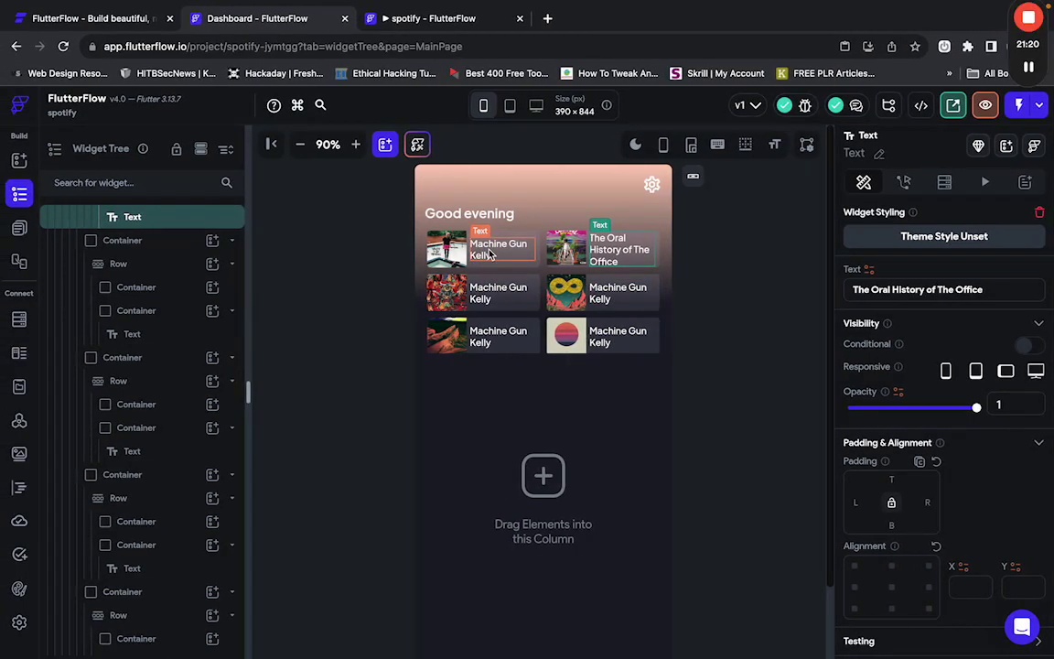
{"action": "left_click", "coordinate": [489, 255]}
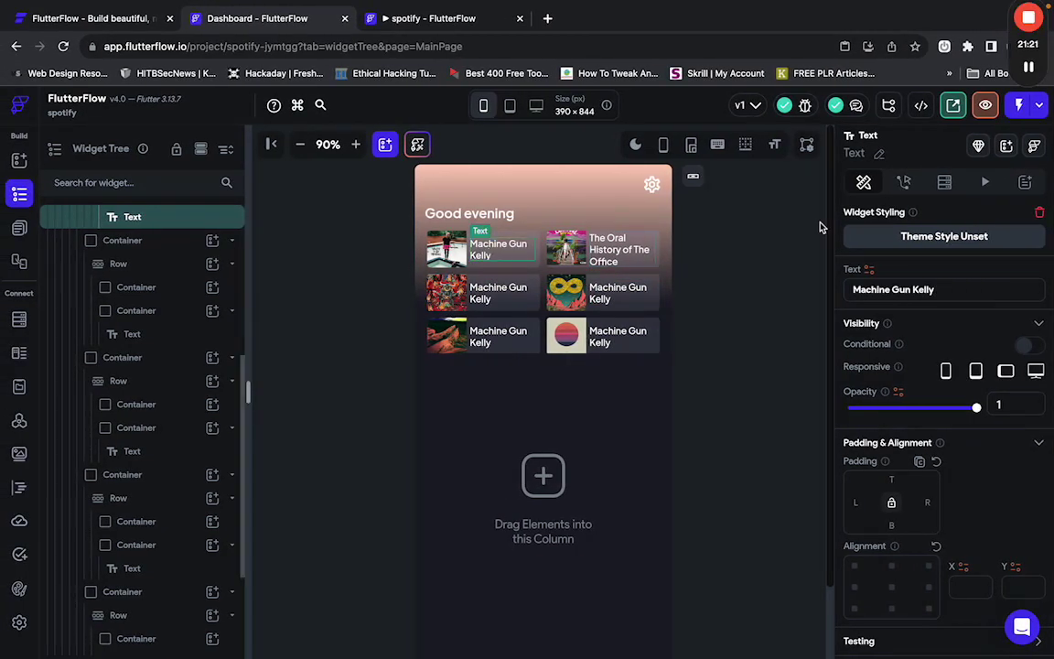
{"action": "scroll", "coordinate": [964, 393], "scroll_direction": "down", "scroll_amount": 3}
{"action": "scroll", "coordinate": [897, 557], "scroll_direction": "down", "scroll_amount": 2}
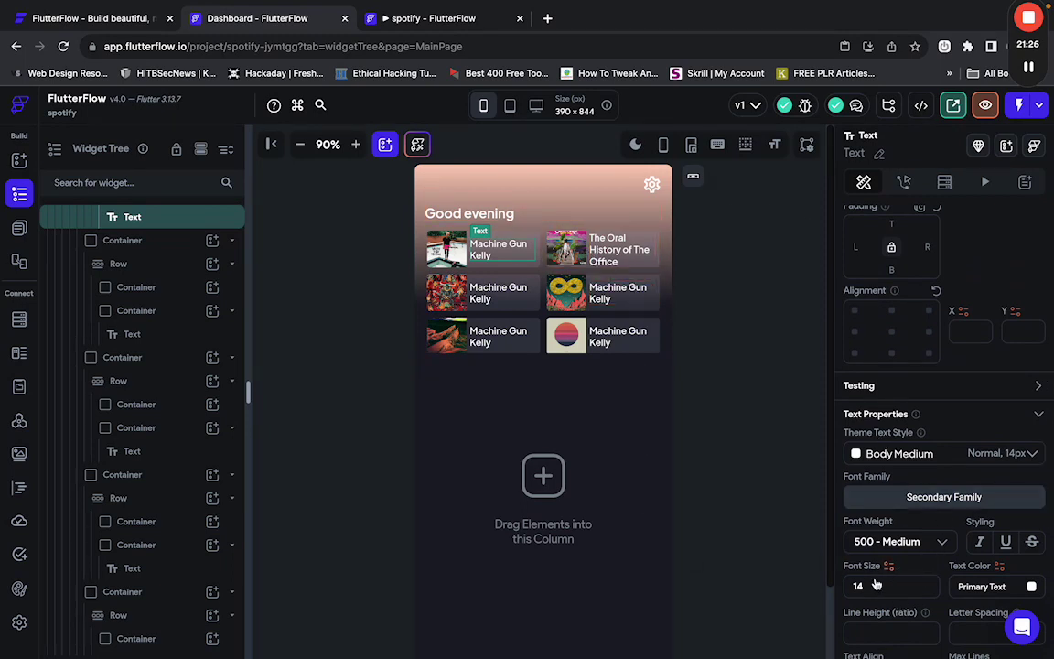
{"action": "left_click", "coordinate": [872, 587]}
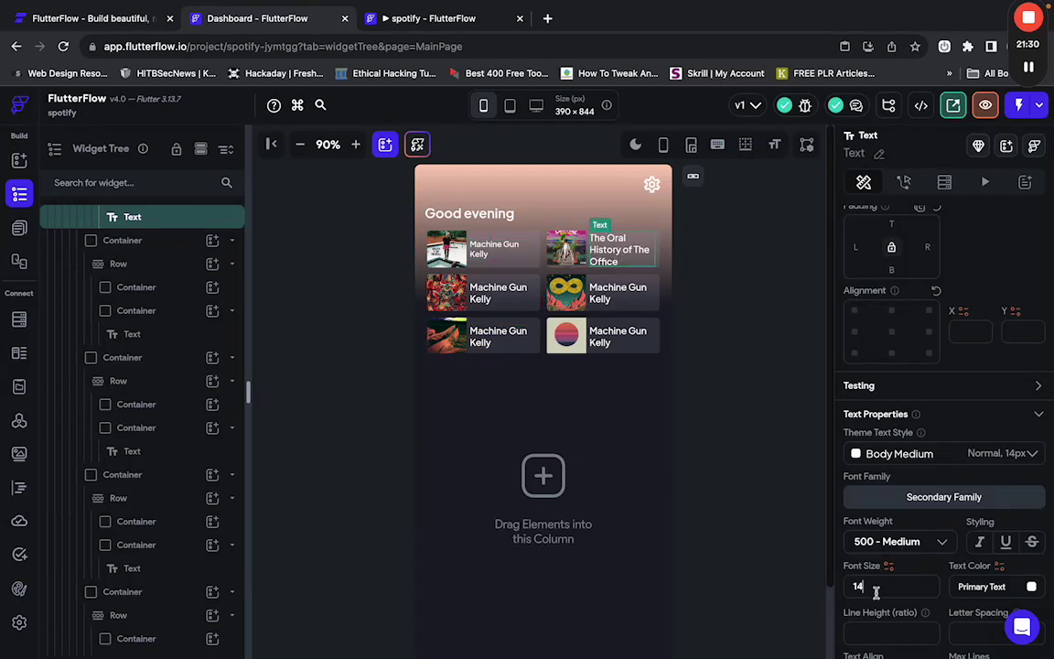
{"action": "key", "text": "BackSpace"}
{"action": "type", "text": "2"}
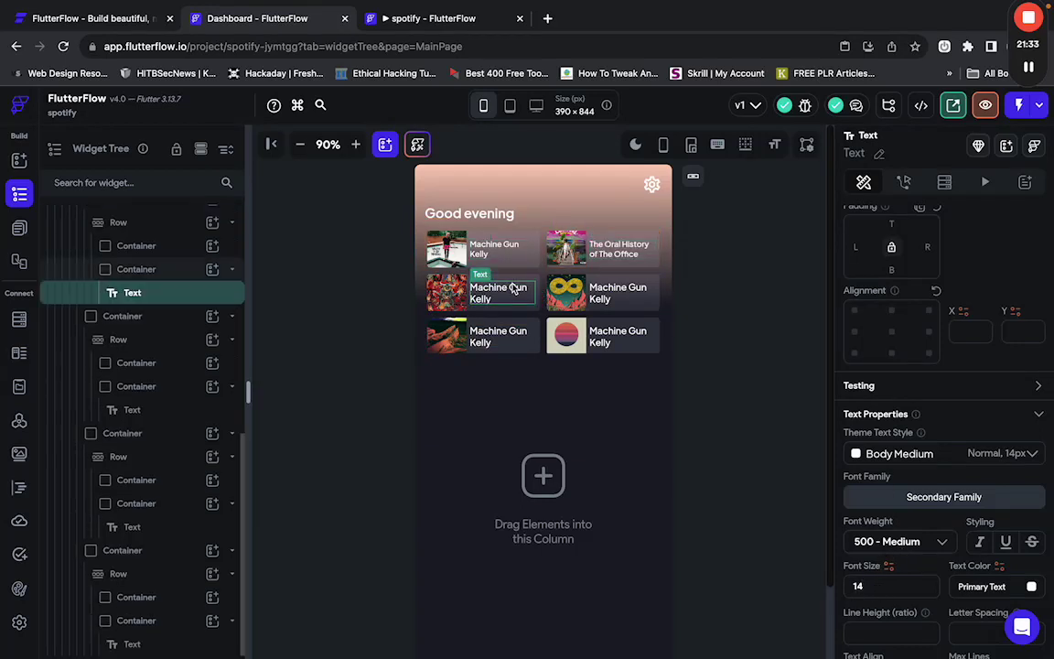
Set the font size of both tile titles in the second row to 12.
{"action": "left_click", "coordinate": [485, 291]}
{"action": "key", "text": "BackSpace"}
{"action": "type", "text": "2"}
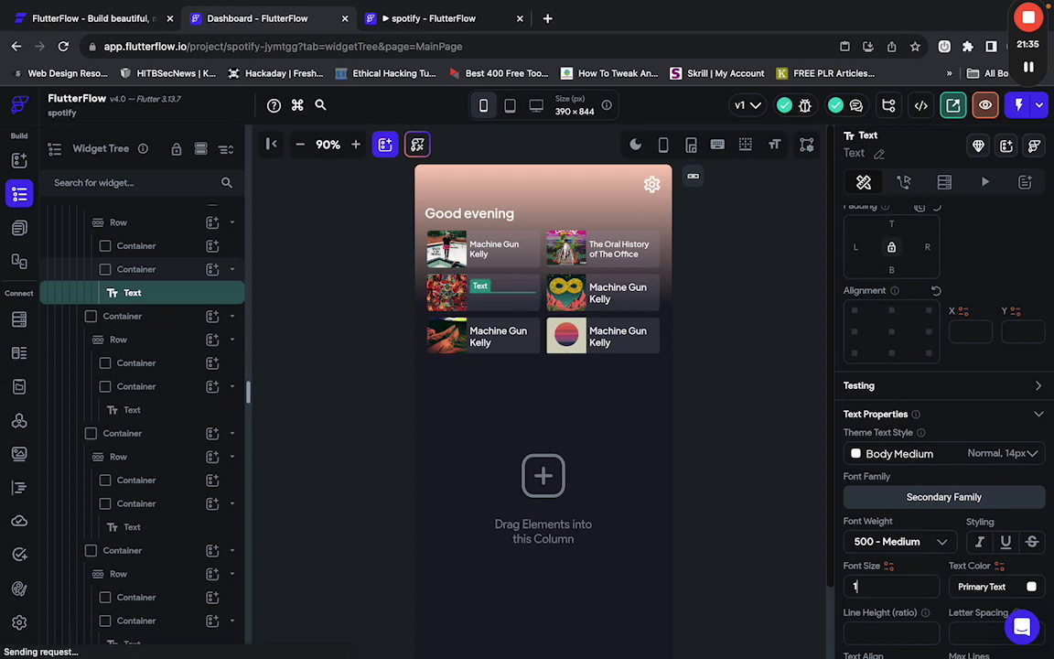
{"action": "left_click", "coordinate": [616, 293]}
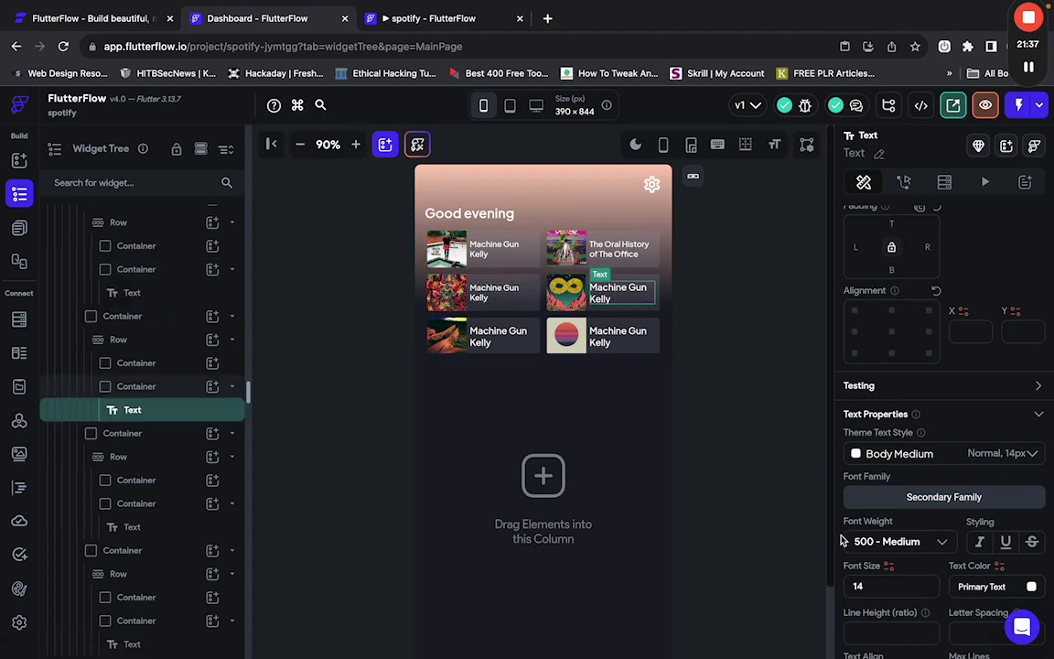
{"action": "key", "text": "BackSpace"}
{"action": "type", "text": "2"}
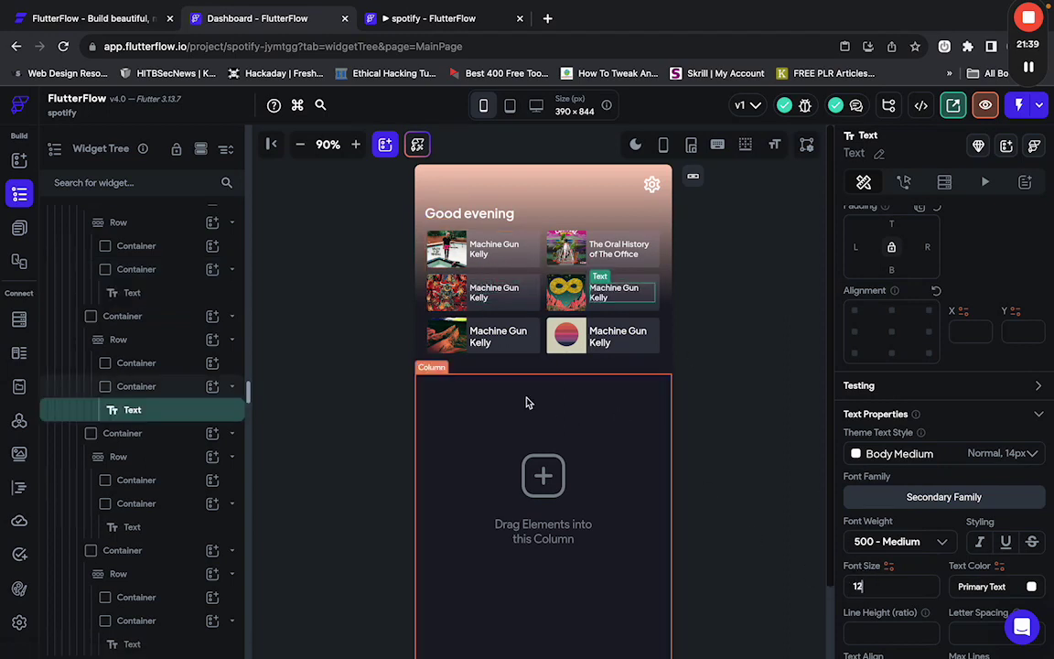
Set the font size of both tile titles in the third row to 12.
{"action": "left_click", "coordinate": [497, 341]}
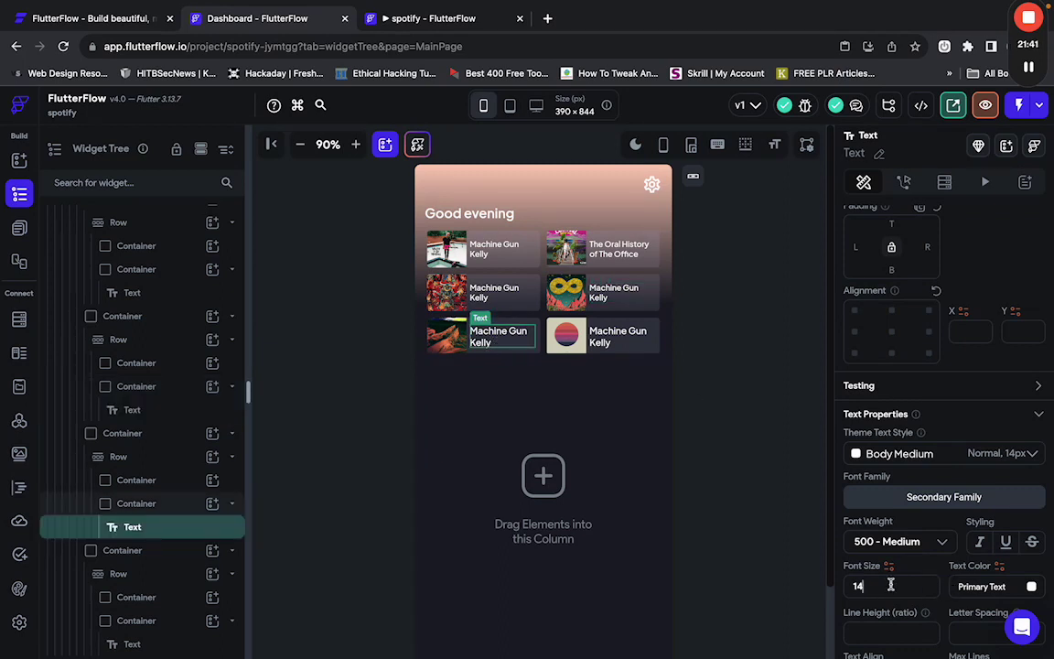
{"action": "key", "text": "BackSpace"}
{"action": "type", "text": "2"}
{"action": "left_click", "coordinate": [617, 339]}
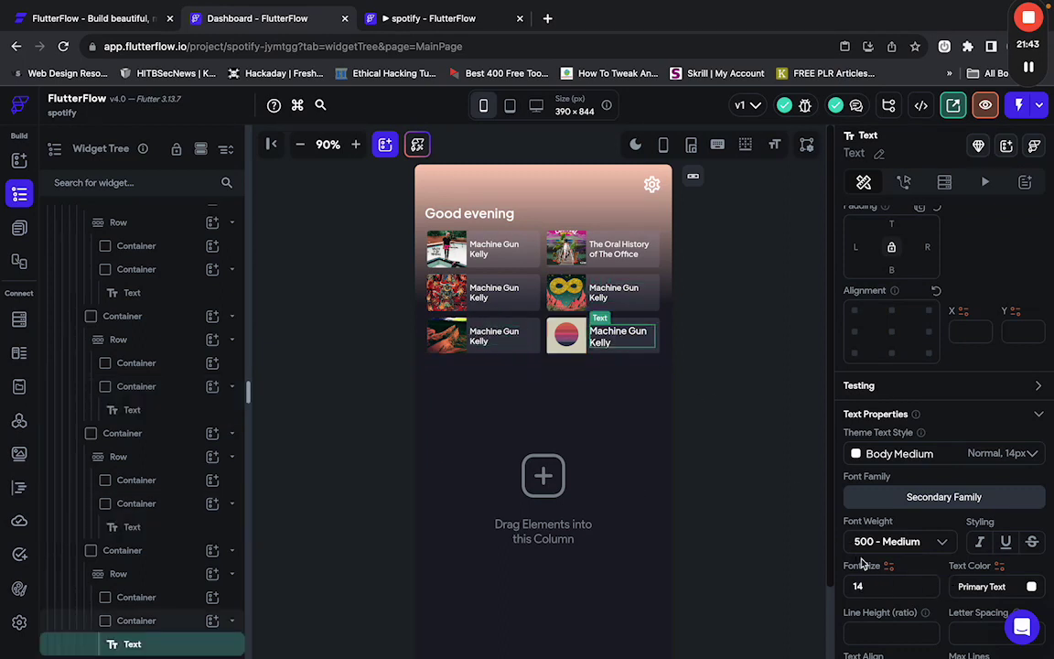
{"action": "key", "text": "BackSpace"}
{"action": "type", "text": "2"}
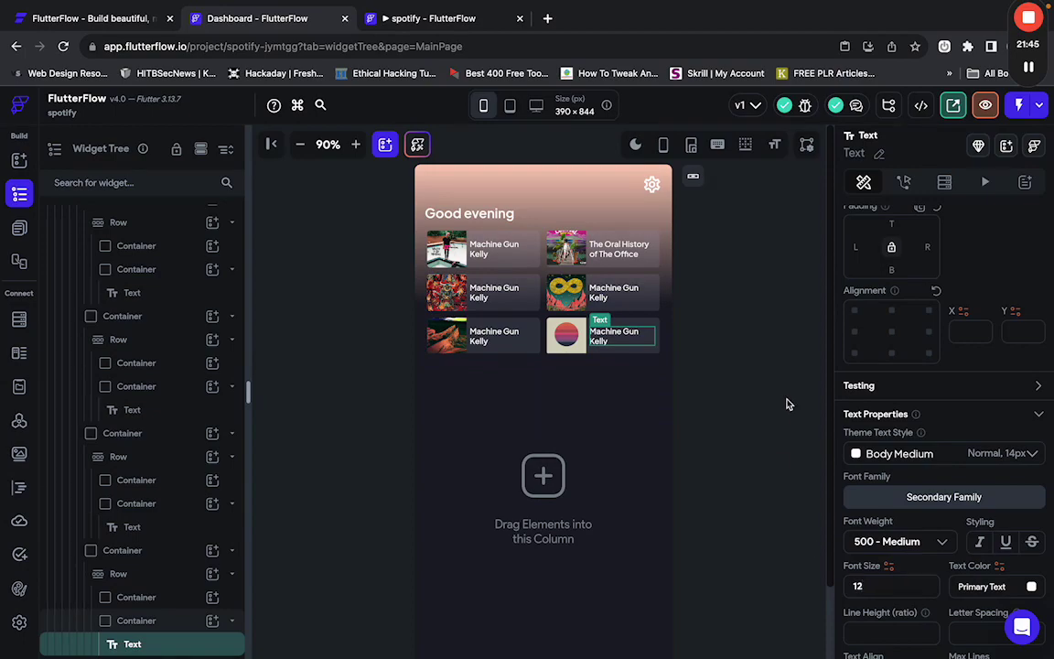
Copy the title "Greta Van Fleet" from the Figma design and paste it as the text of the second row's first tile in FlutterFlow.
{"action": "key", "text": "ctrl+Right"}
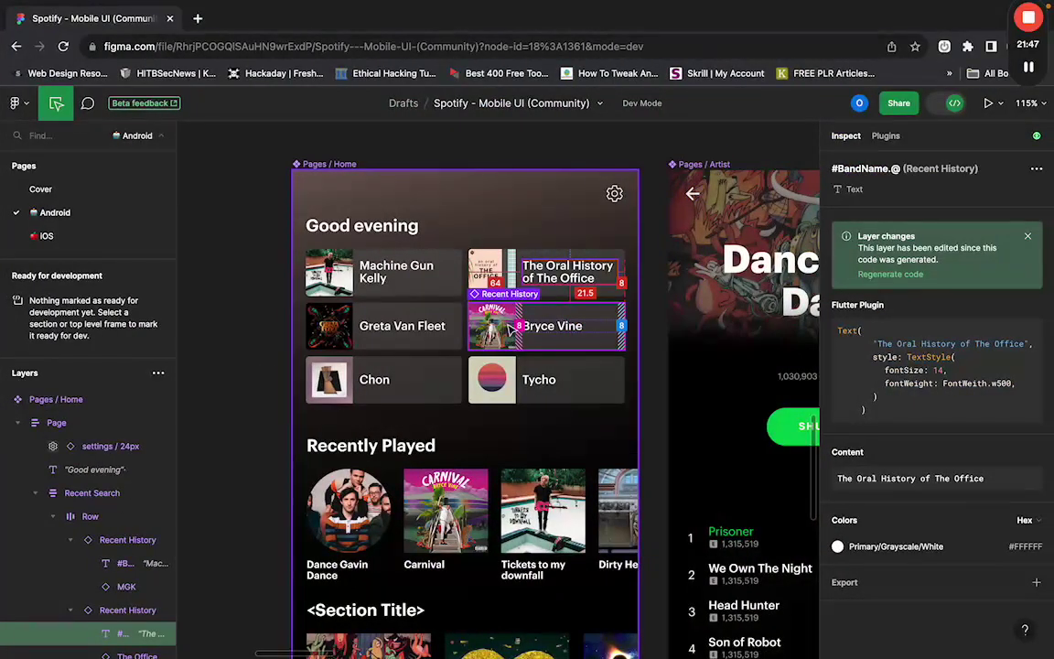
{"action": "left_click", "coordinate": [395, 330]}
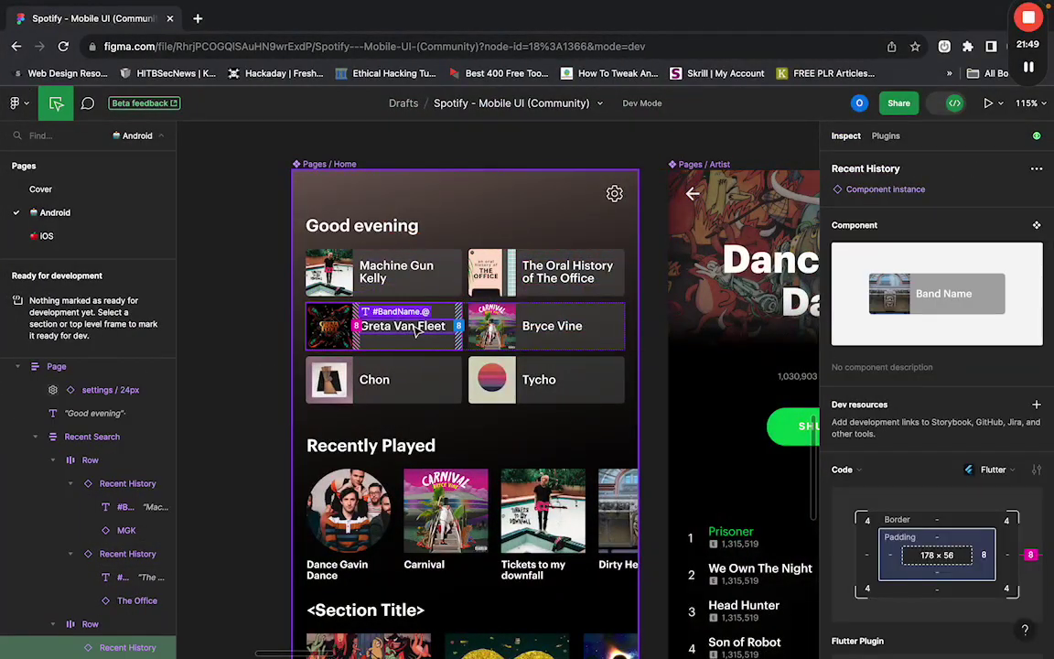
{"action": "double_click", "coordinate": [429, 322]}
{"action": "scroll", "coordinate": [910, 449], "scroll_direction": "down", "scroll_amount": 3}
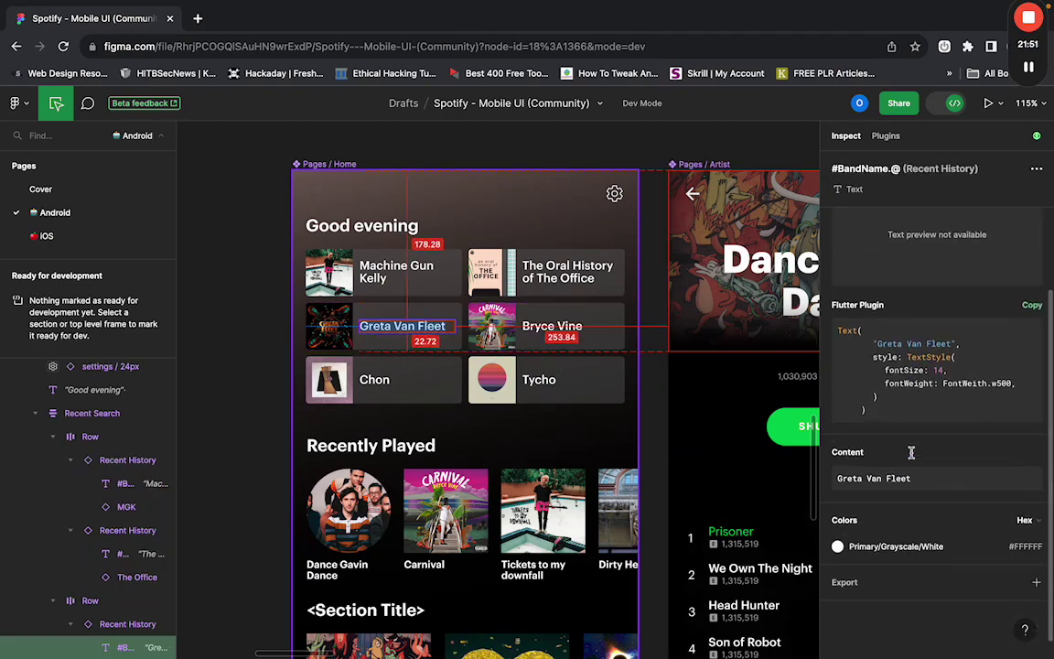
{"action": "left_click", "coordinate": [1030, 453]}
{"action": "key", "text": "ctrl+Left"}
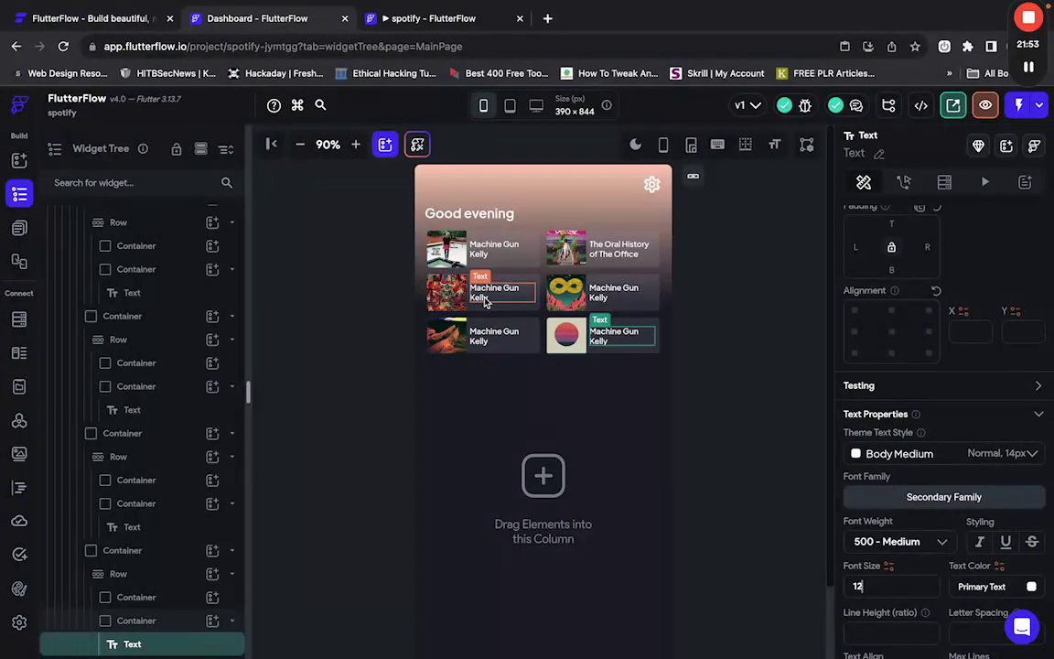
{"action": "left_click", "coordinate": [489, 295]}
{"action": "scroll", "coordinate": [979, 413], "scroll_direction": "down", "scroll_amount": 1}
{"action": "scroll", "coordinate": [917, 501], "scroll_direction": "up", "scroll_amount": 5}
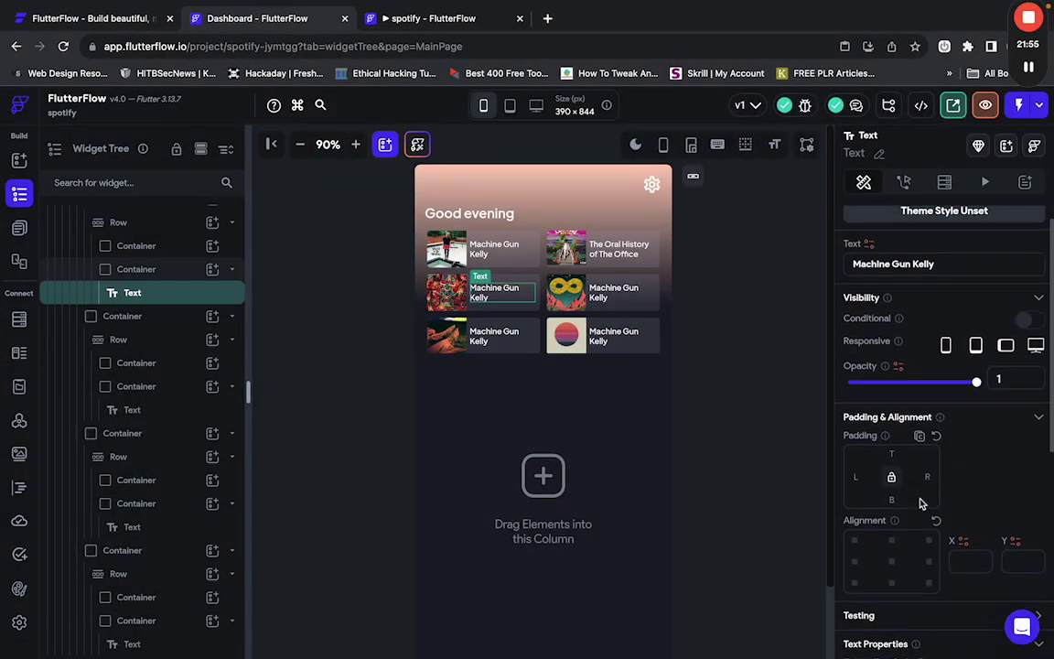
{"action": "left_click", "coordinate": [931, 289]}
{"action": "key", "text": "ctrl+a"}
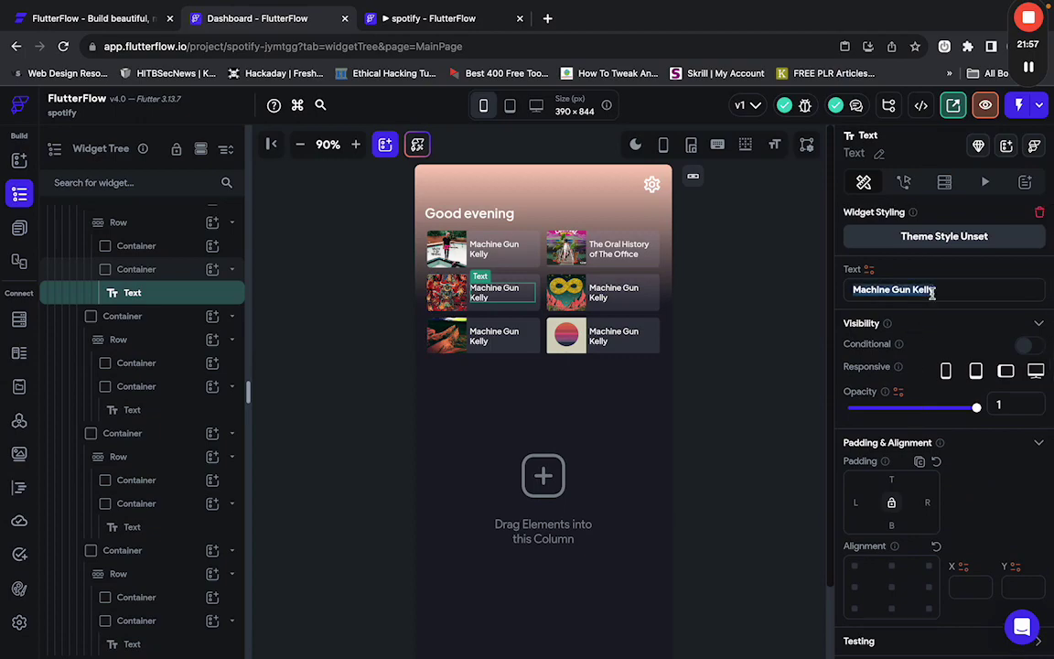
{"action": "key", "text": "ctrl+v"}
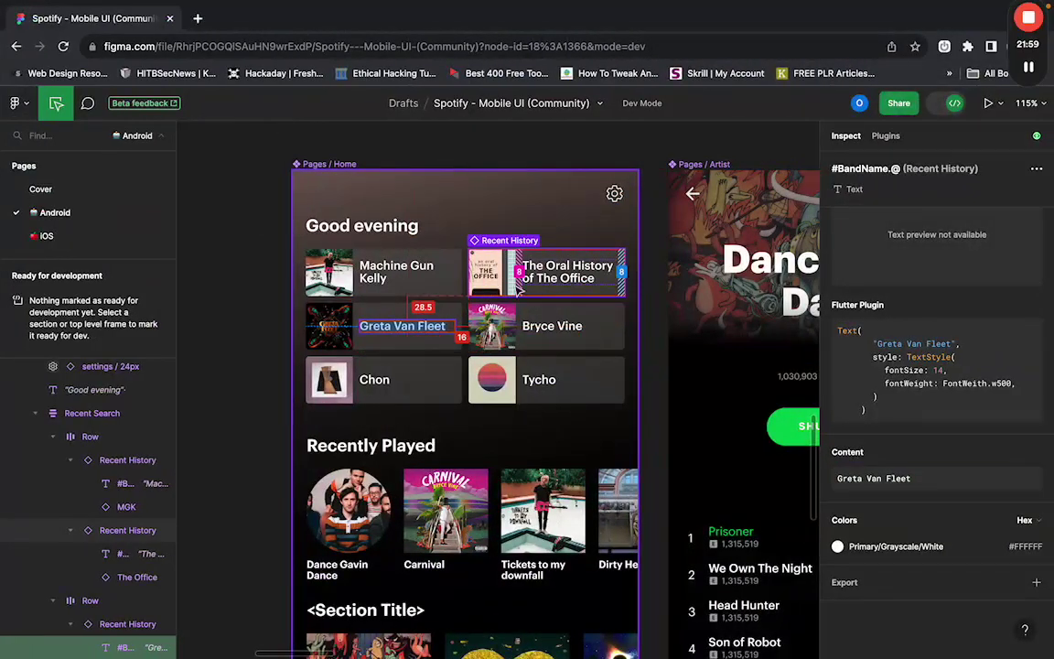
Copy the title "Bryce Vine" from the Figma design and paste it as the text of the second row's last tile in FlutterFlow.
{"action": "left_click", "coordinate": [558, 340]}
{"action": "left_click", "coordinate": [552, 327]}
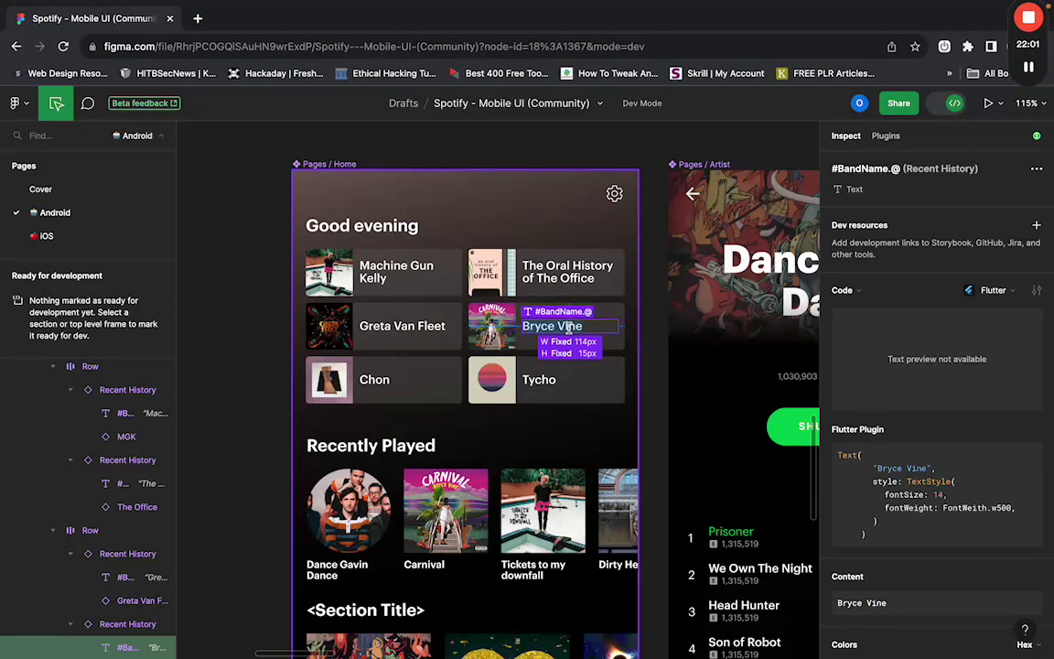
{"action": "left_click", "coordinate": [955, 599]}
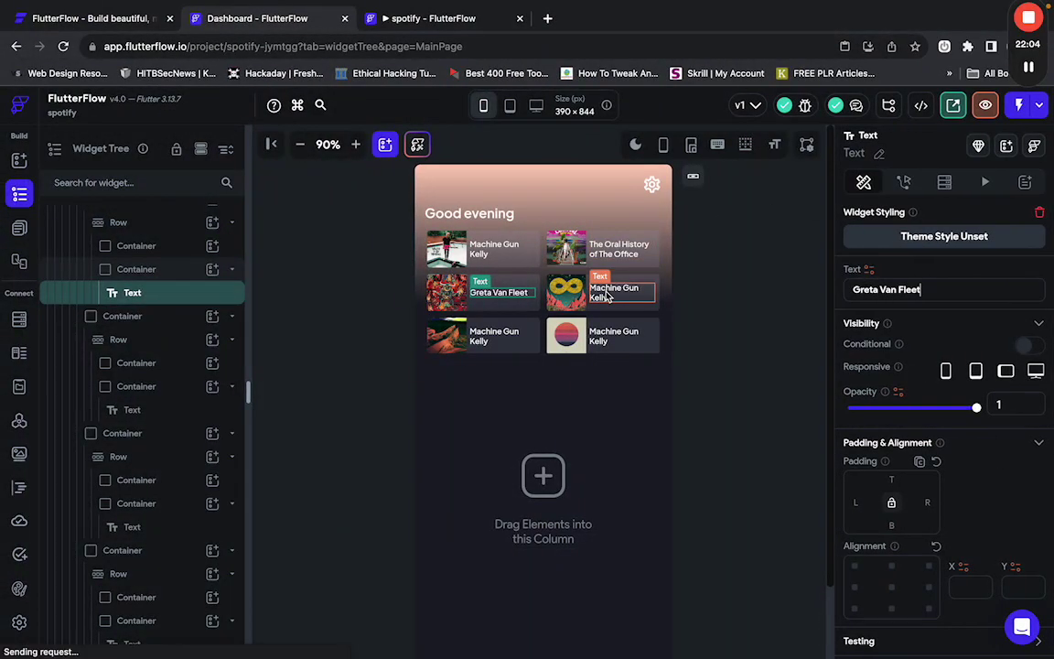
{"action": "left_click", "coordinate": [613, 293]}
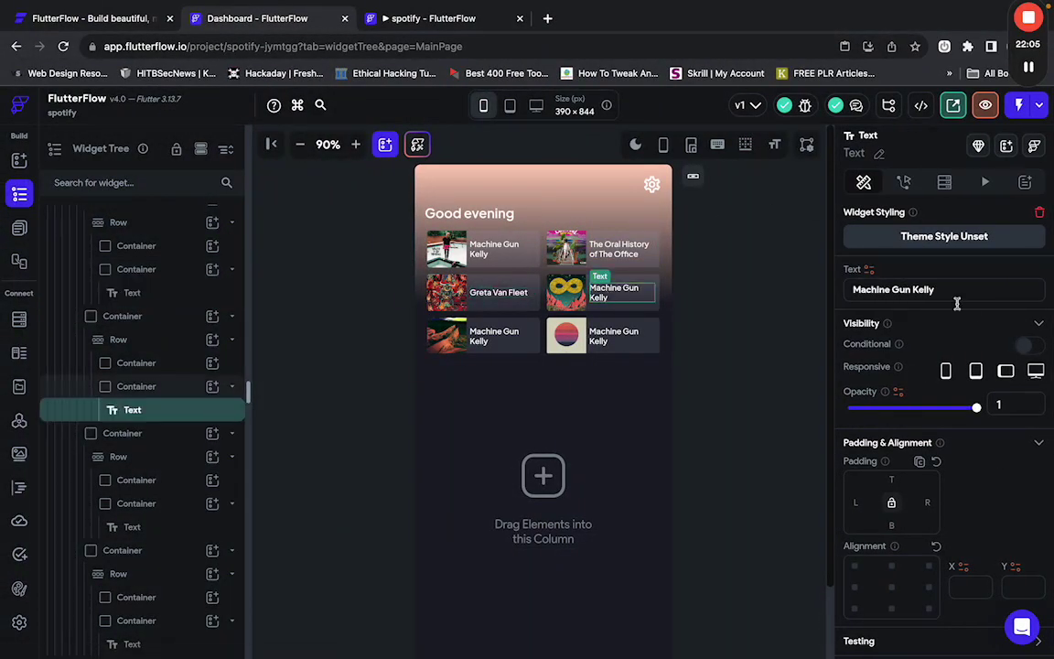
{"action": "key", "text": "ctrl+a"}
{"action": "key", "text": "ctrl+v"}
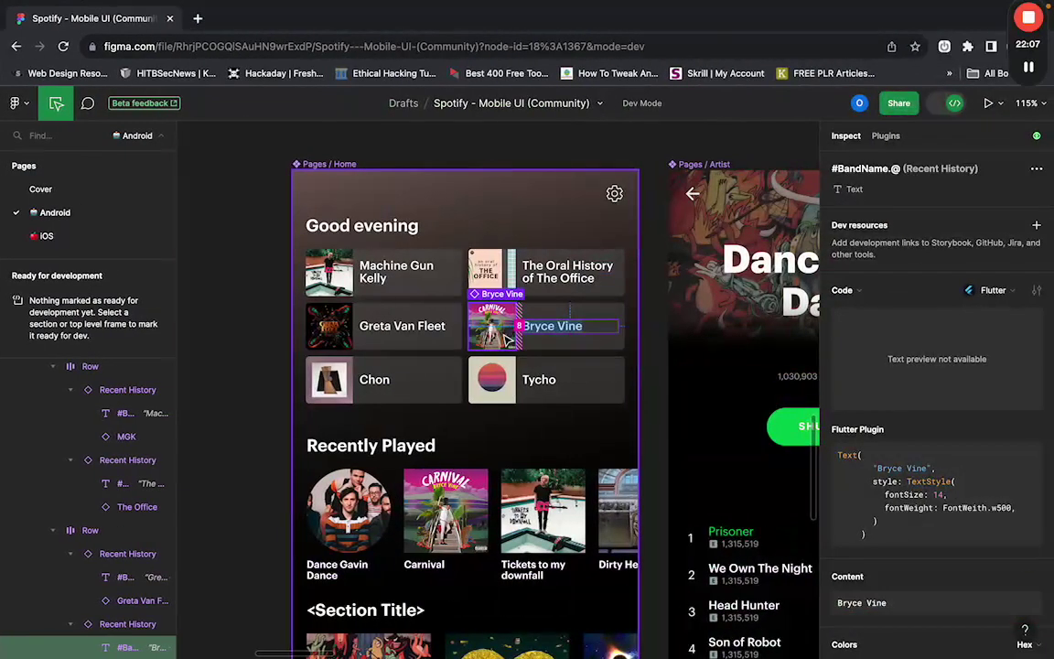
Copy the title "Chon" from the Figma design and paste it as the text of the third row's first tile in FlutterFlow.
{"action": "left_click", "coordinate": [375, 371]}
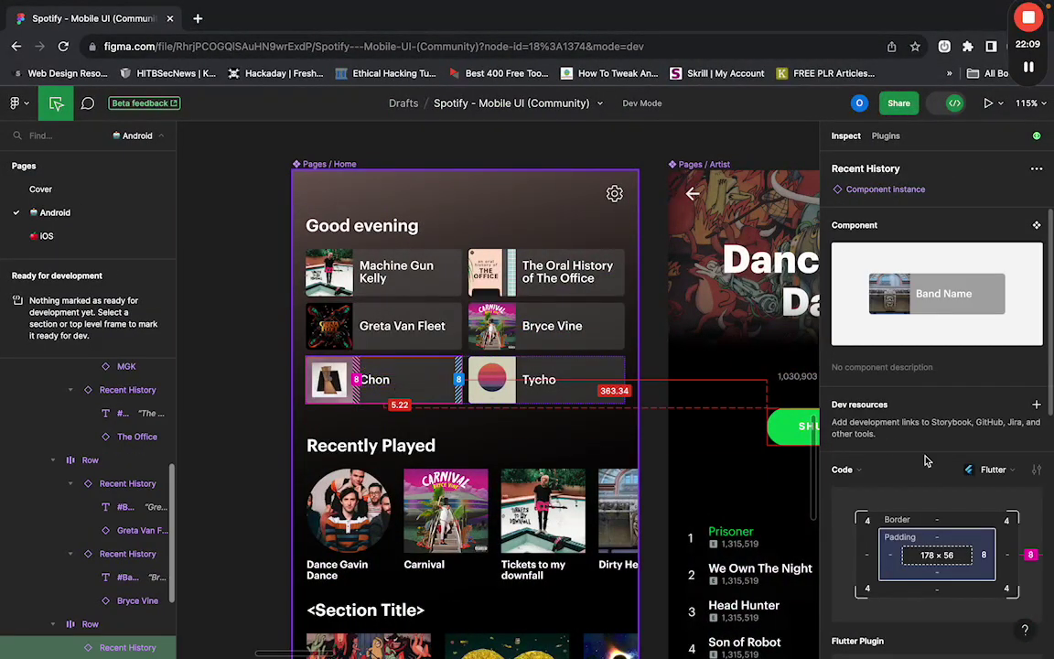
{"action": "scroll", "coordinate": [928, 460], "scroll_direction": "down", "scroll_amount": 5}
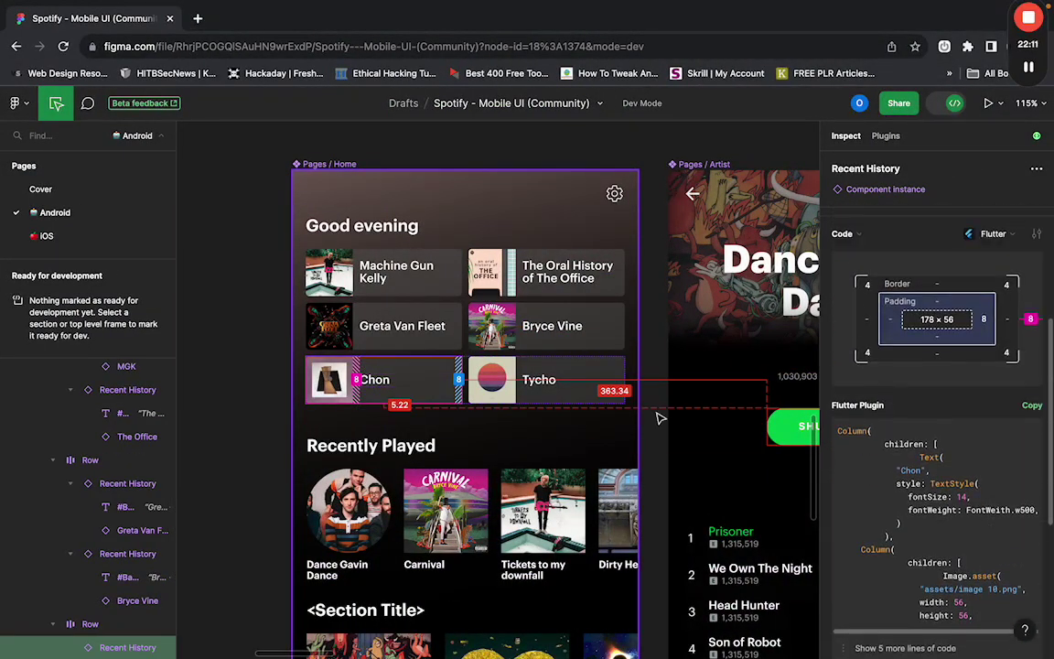
{"action": "double_click", "coordinate": [389, 379]}
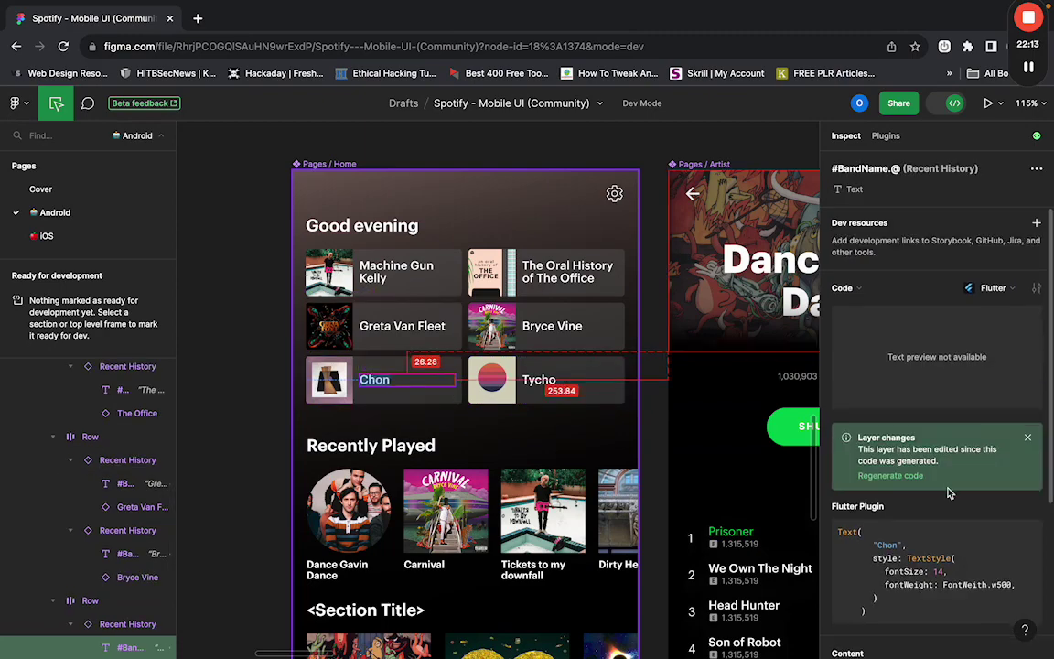
{"action": "scroll", "coordinate": [974, 450], "scroll_direction": "down", "scroll_amount": 3}
{"action": "left_click", "coordinate": [1031, 452]}
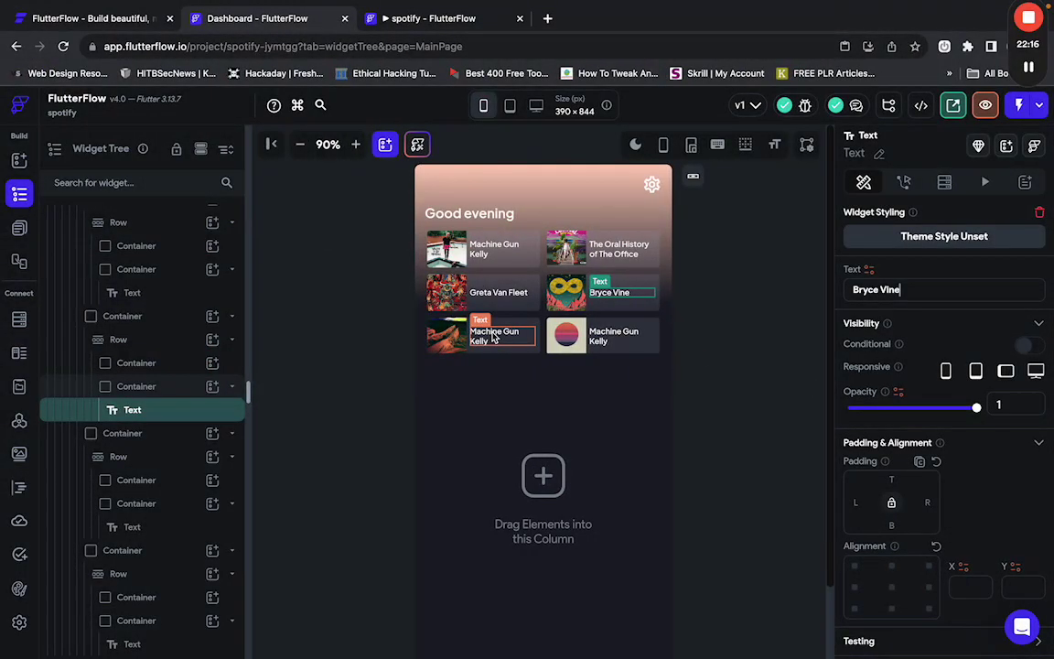
{"action": "left_click", "coordinate": [494, 337]}
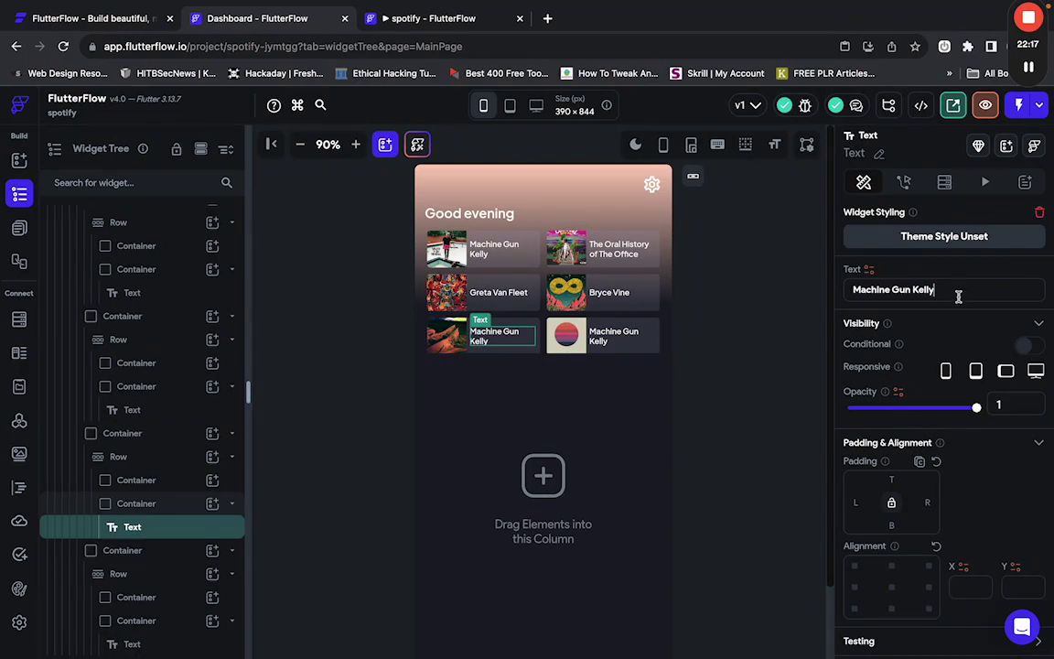
{"action": "key", "text": "super+a"}
{"action": "key", "text": "super+v"}
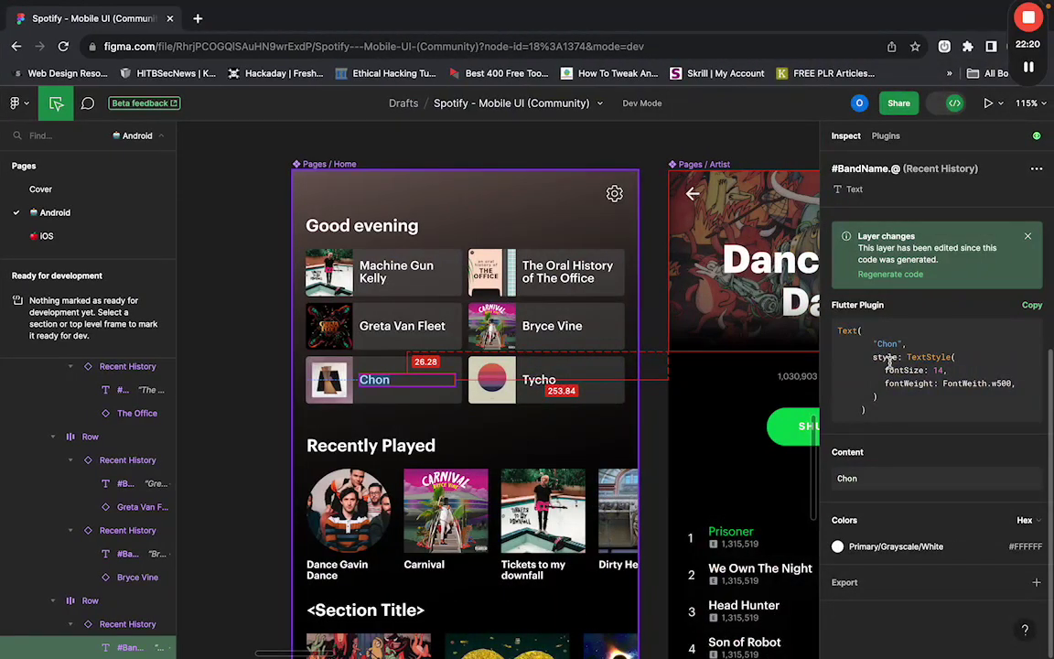
Copy the title "Tycho" from the Figma design and paste it as the text of the third row's last tile in FlutterFlow.
{"action": "left_click", "coordinate": [535, 377]}
{"action": "scroll", "coordinate": [881, 506], "scroll_direction": "down", "scroll_amount": 5}
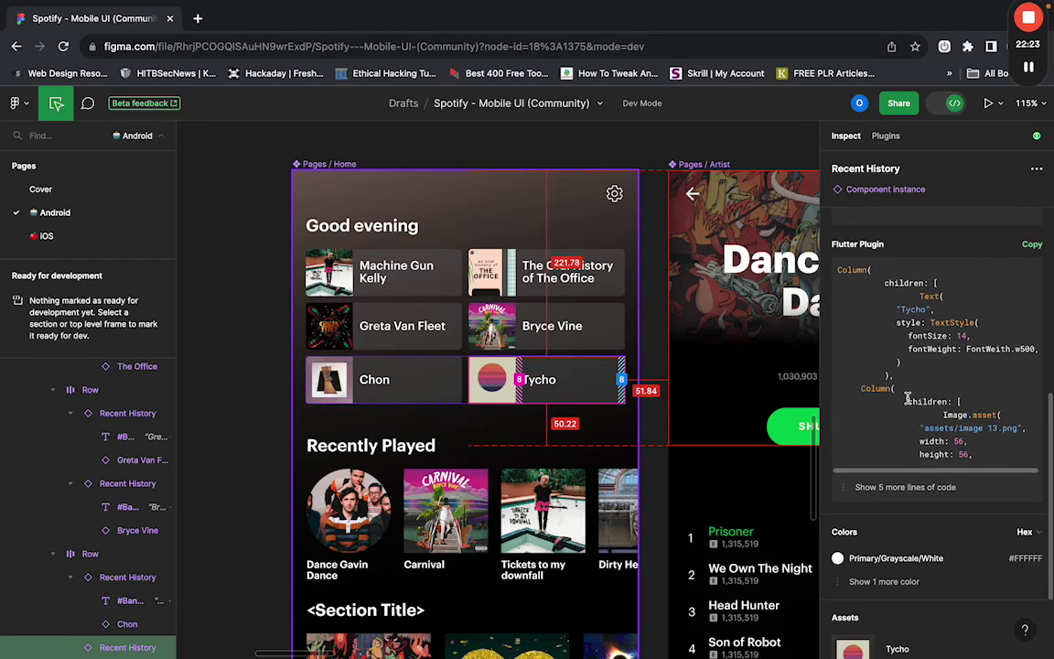
{"action": "scroll", "coordinate": [906, 400], "scroll_direction": "up", "scroll_amount": 5}
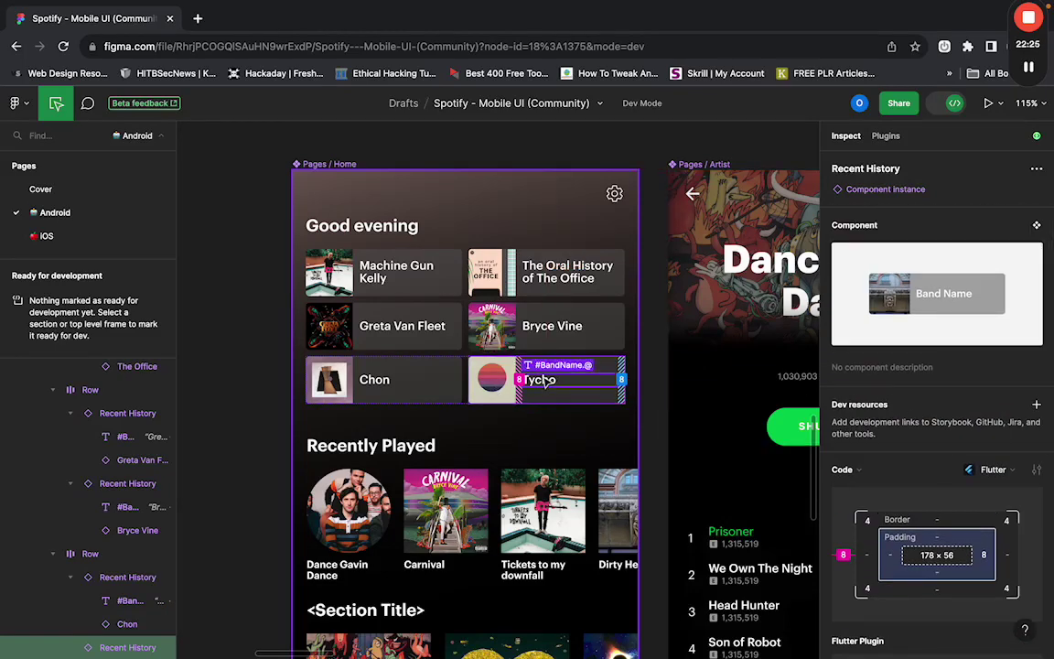
{"action": "double_click", "coordinate": [544, 375]}
{"action": "scroll", "coordinate": [987, 471], "scroll_direction": "down", "scroll_amount": 3}
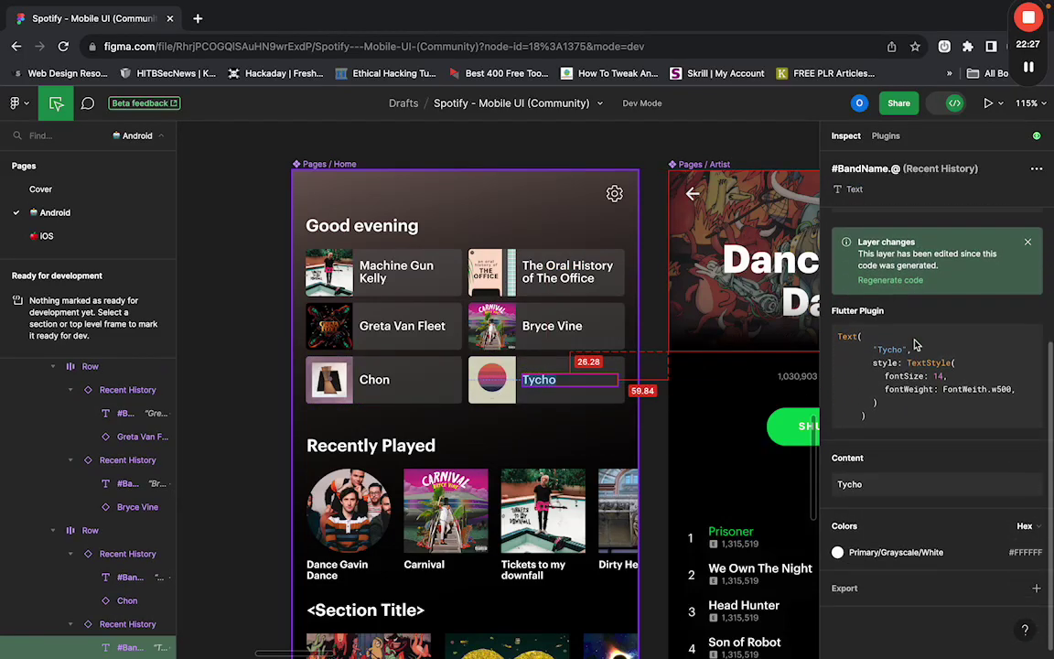
{"action": "left_click", "coordinate": [1030, 452]}
{"action": "key", "text": "ctrl+Left"}
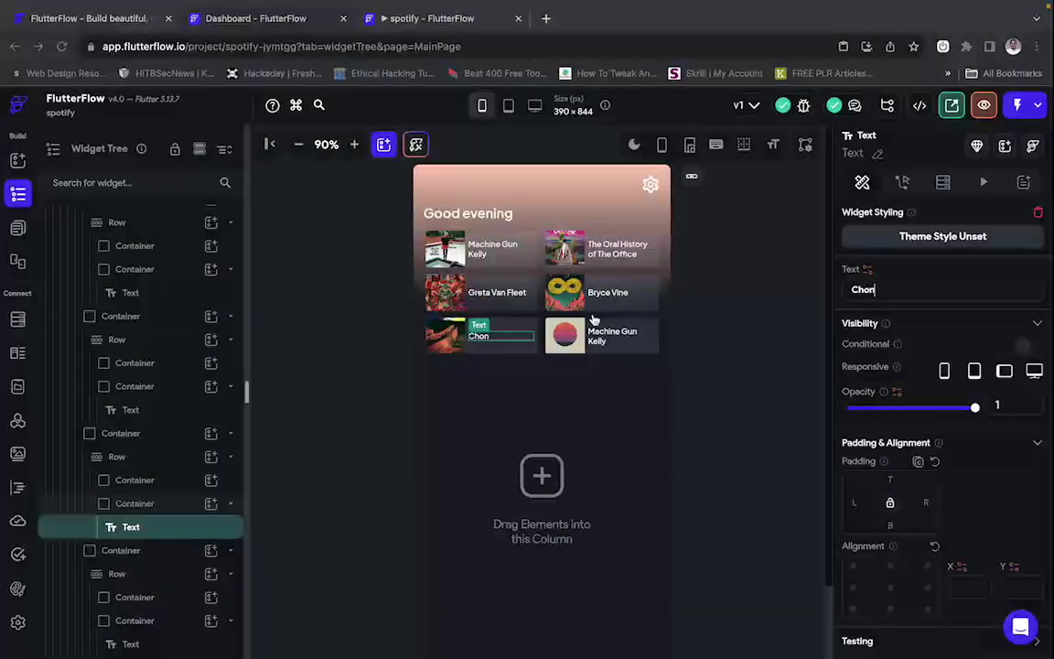
{"action": "left_click", "coordinate": [608, 338]}
{"action": "key", "text": "ctrl+a"}
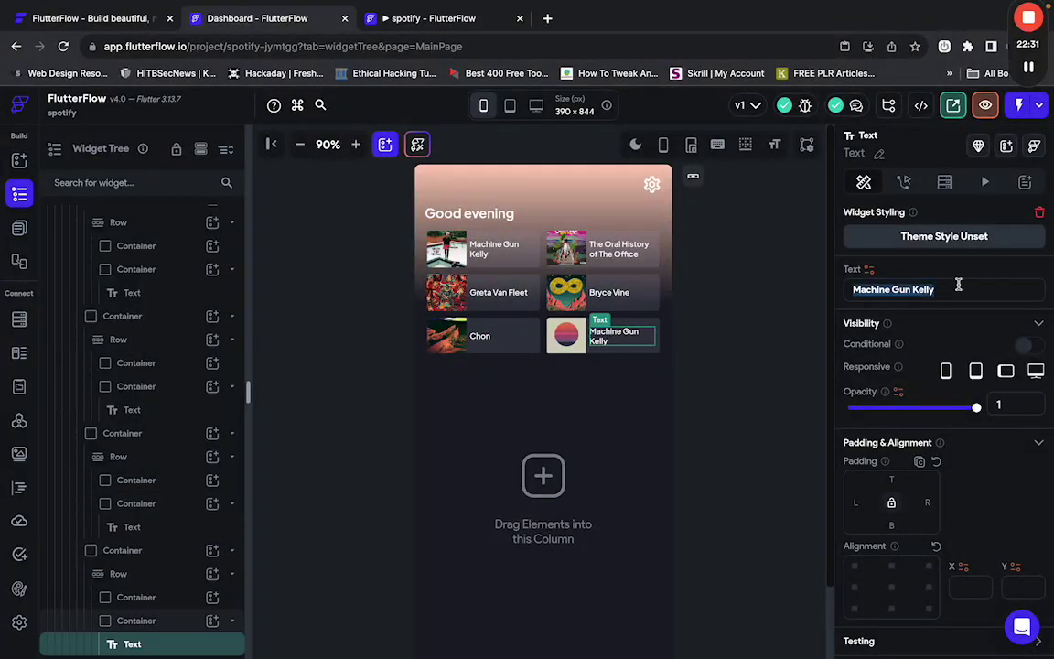
{"action": "key", "text": "ctrl+v"}
{"action": "left_click", "coordinate": [766, 345]}
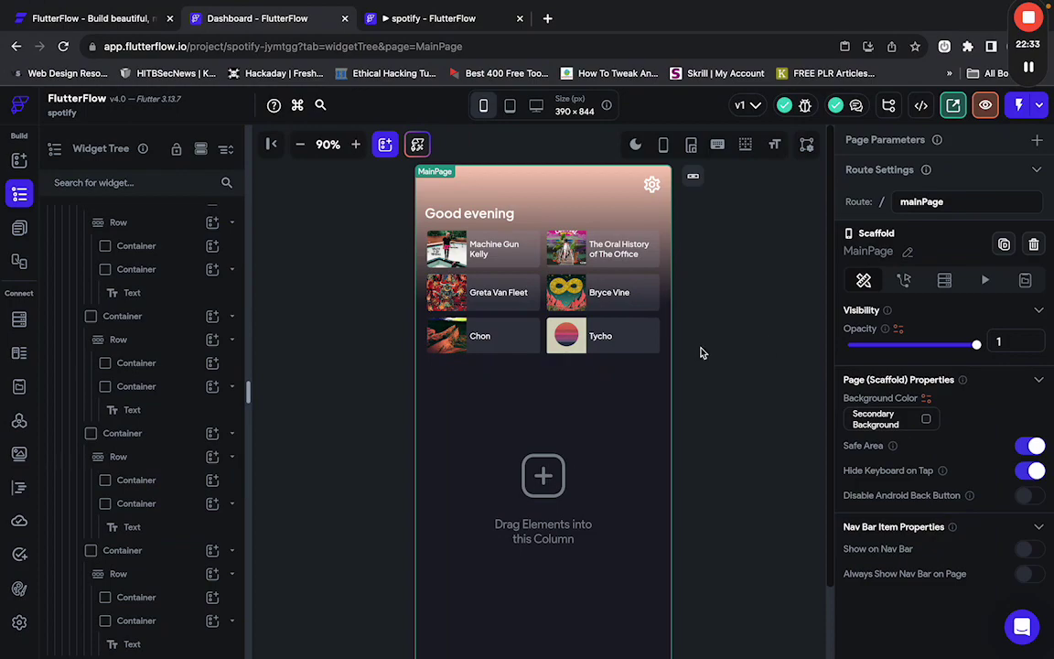
Switch to the Figma design and examine the Recently Played section of the home page.
{"action": "key", "text": "ctrl+Right"}
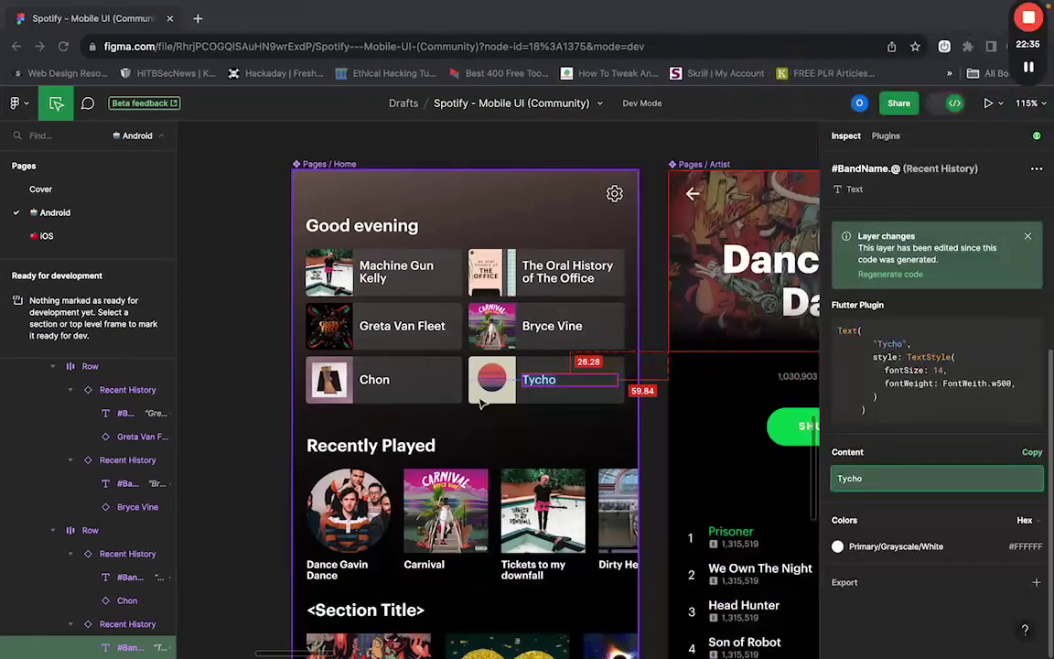
{"action": "scroll", "coordinate": [464, 453], "scroll_direction": "down", "scroll_amount": 3}
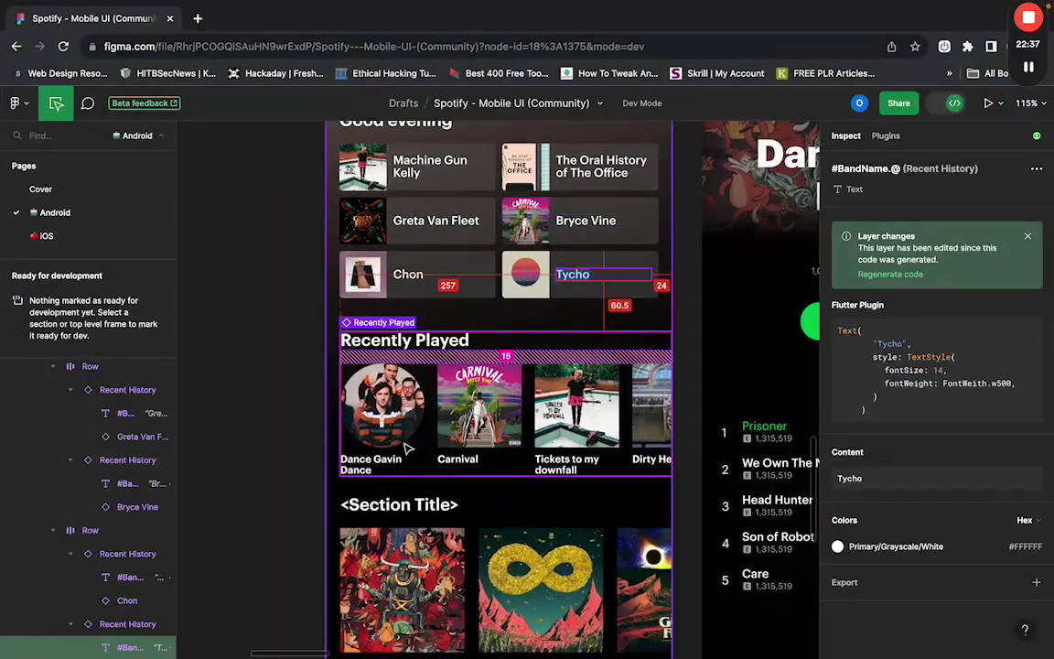
Examine the sections below the recent history grid on the Android home screen design, from Recently Played to New Releases for you.
{"action": "scroll", "coordinate": [561, 462], "scroll_direction": "up", "scroll_amount": 2}
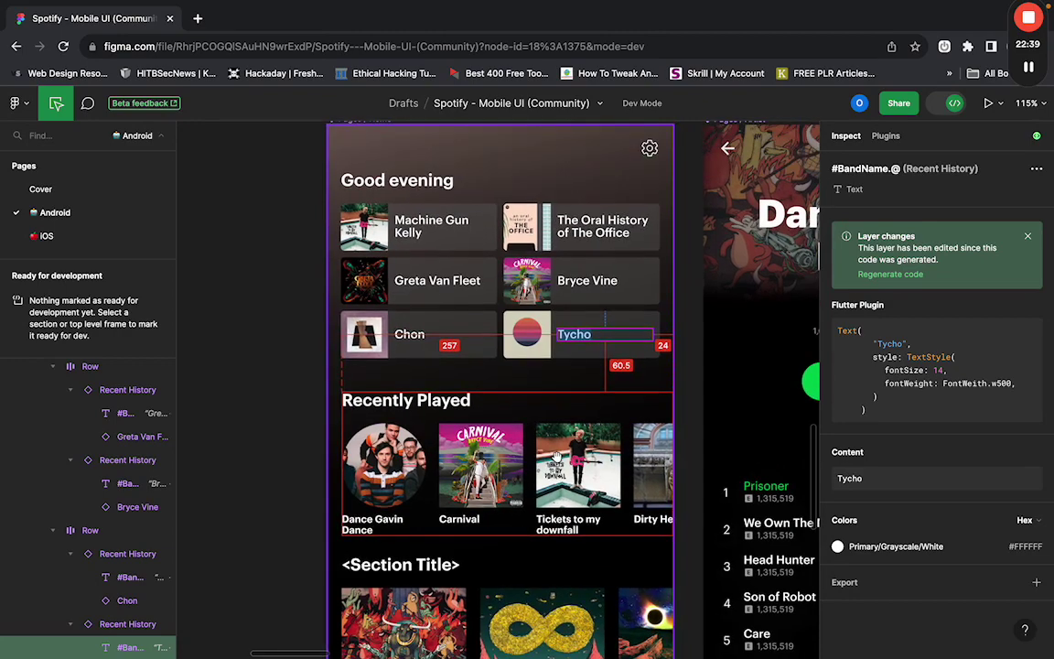
{"action": "scroll", "coordinate": [430, 402], "scroll_direction": "down", "scroll_amount": 5}
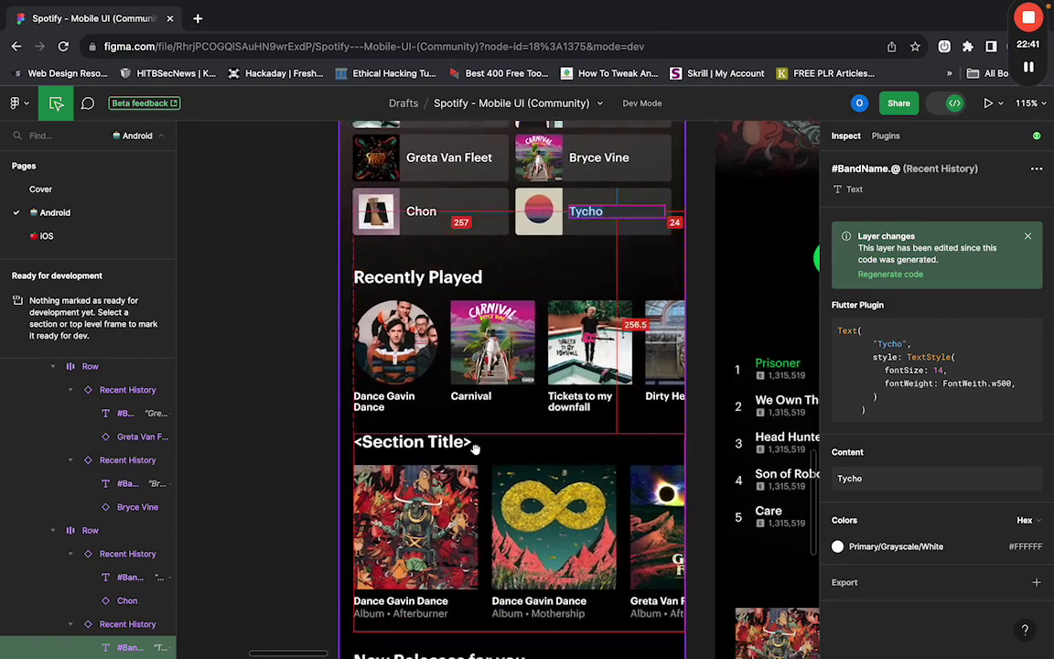
{"action": "scroll", "coordinate": [546, 572], "scroll_direction": "down", "scroll_amount": 3}
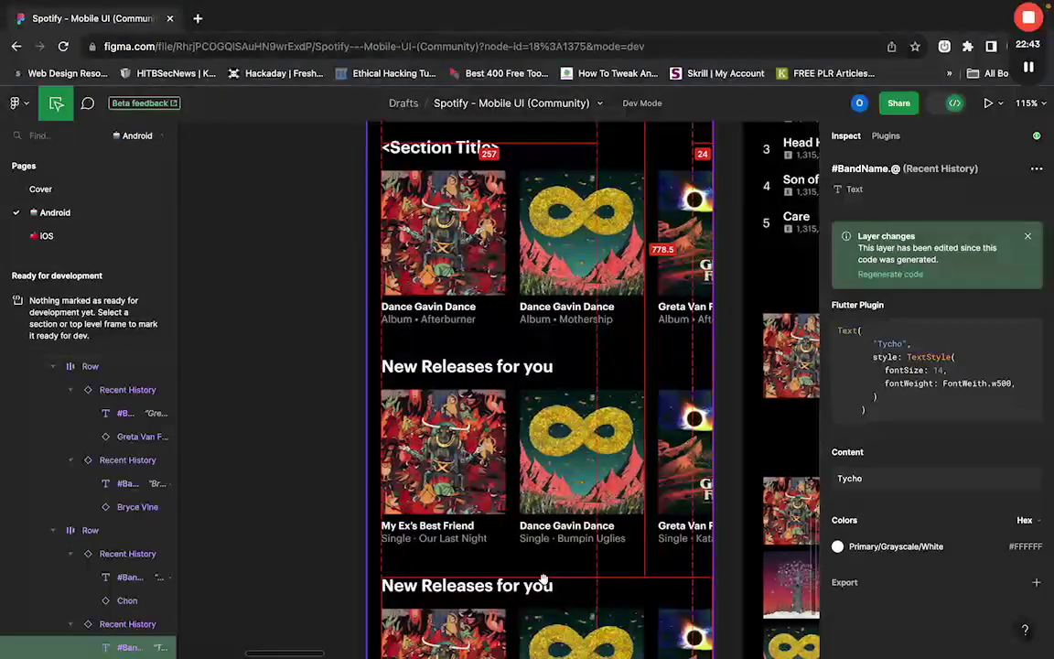
{"action": "scroll", "coordinate": [546, 572], "scroll_direction": "up", "scroll_amount": 3}
{"action": "scroll", "coordinate": [540, 571], "scroll_direction": "down", "scroll_amount": 5}
{"action": "scroll", "coordinate": [543, 578], "scroll_direction": "up", "scroll_amount": 6}
{"action": "scroll", "coordinate": [544, 578], "scroll_direction": "up", "scroll_amount": 2}
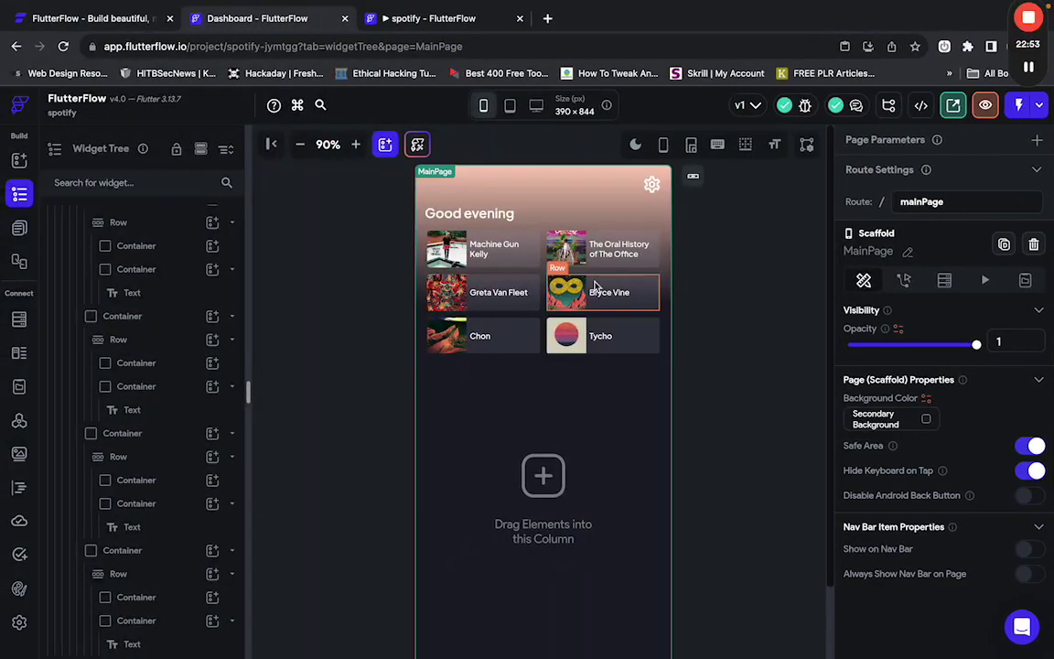
Switch to FlutterFlow and delete the empty Column below the app bar on MainPage.
{"action": "left_click", "coordinate": [561, 438]}
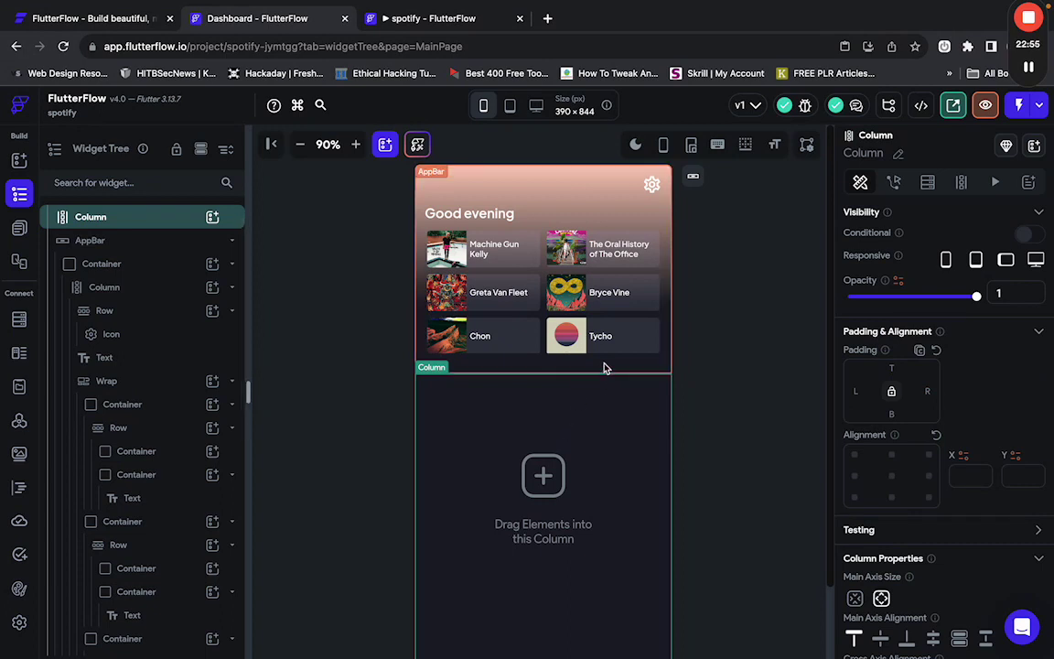
{"action": "left_click", "coordinate": [603, 366]}
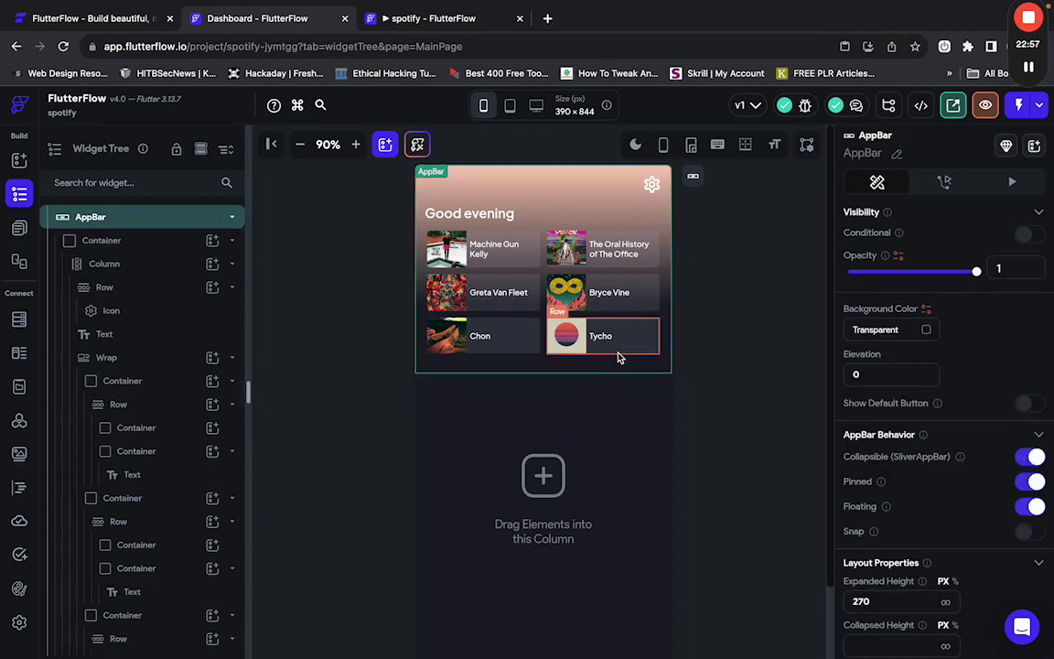
{"action": "left_click", "coordinate": [623, 364]}
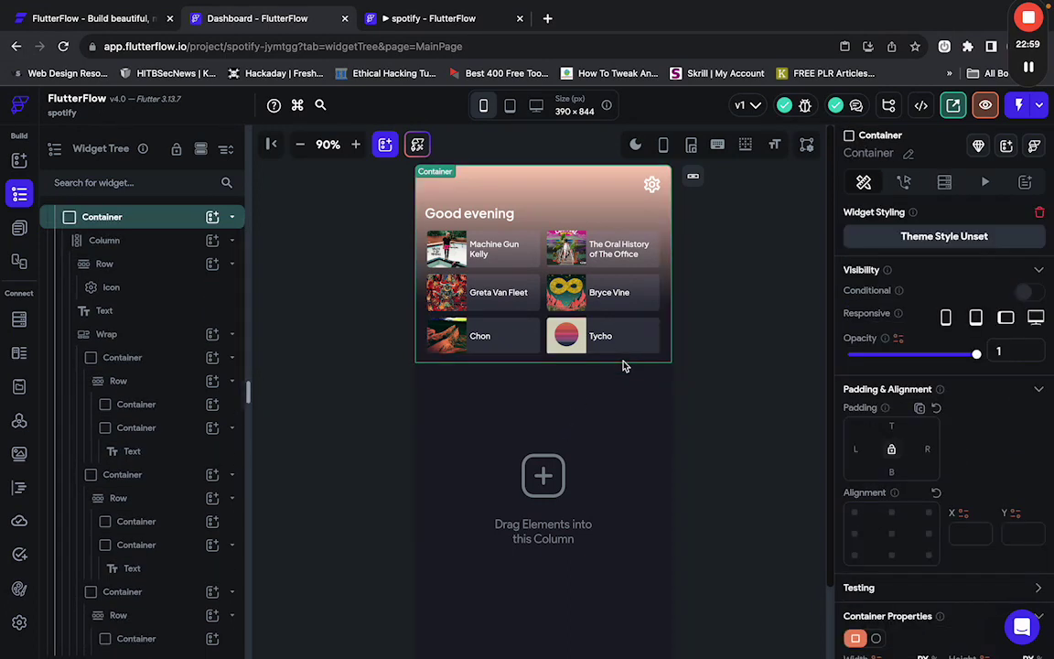
{"action": "left_click", "coordinate": [627, 378]}
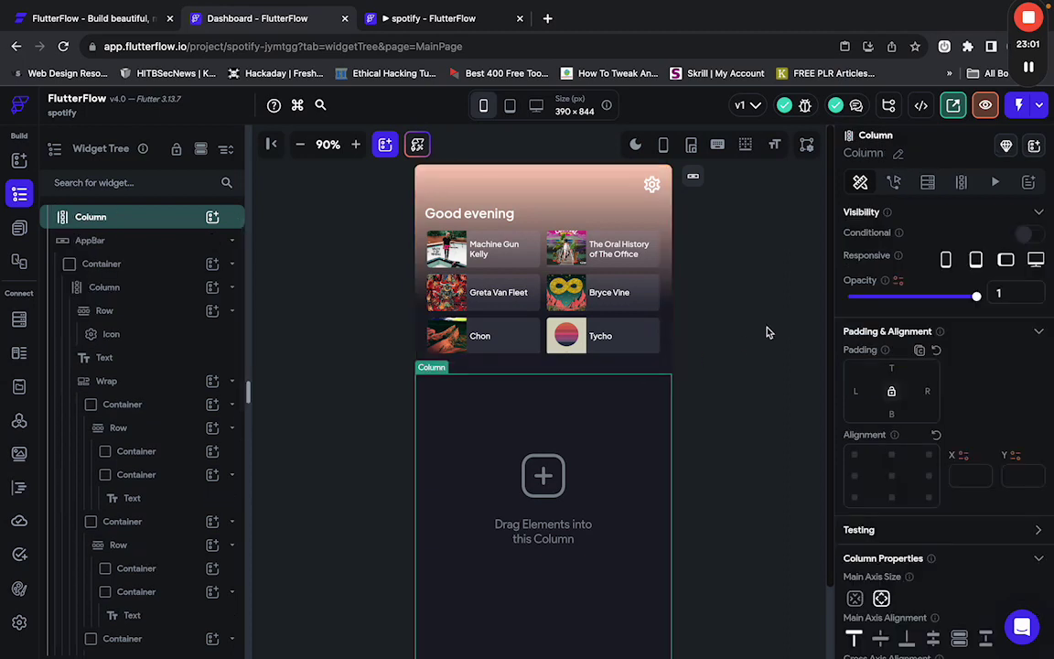
{"action": "scroll", "coordinate": [748, 371], "scroll_direction": "down", "scroll_amount": 1}
{"action": "scroll", "coordinate": [748, 372], "scroll_direction": "down", "scroll_amount": 1}
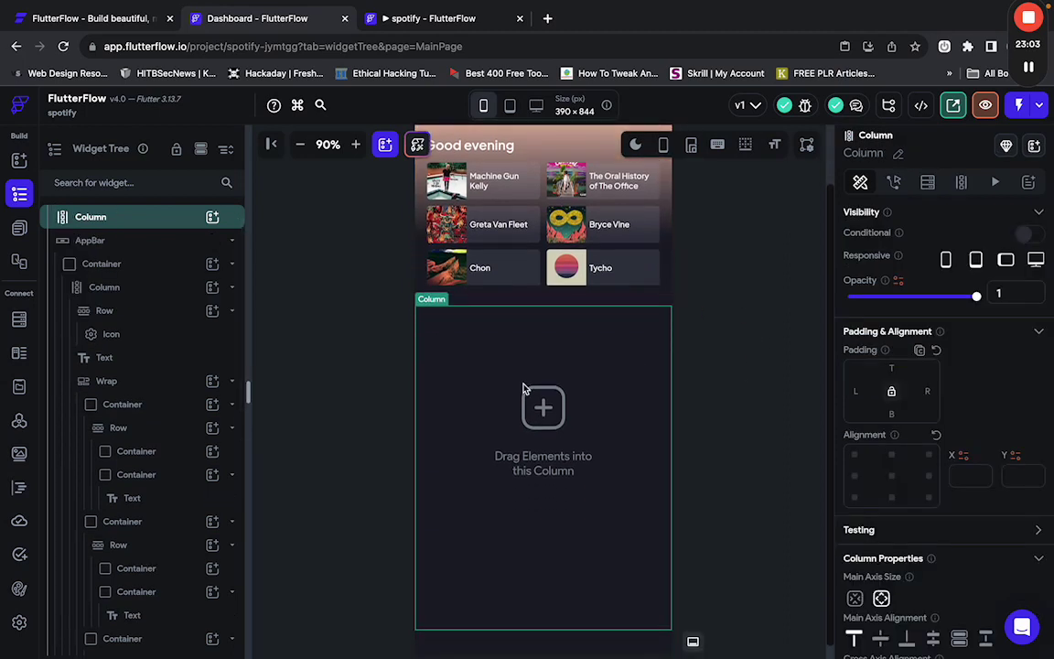
{"action": "key", "text": "Delete"}
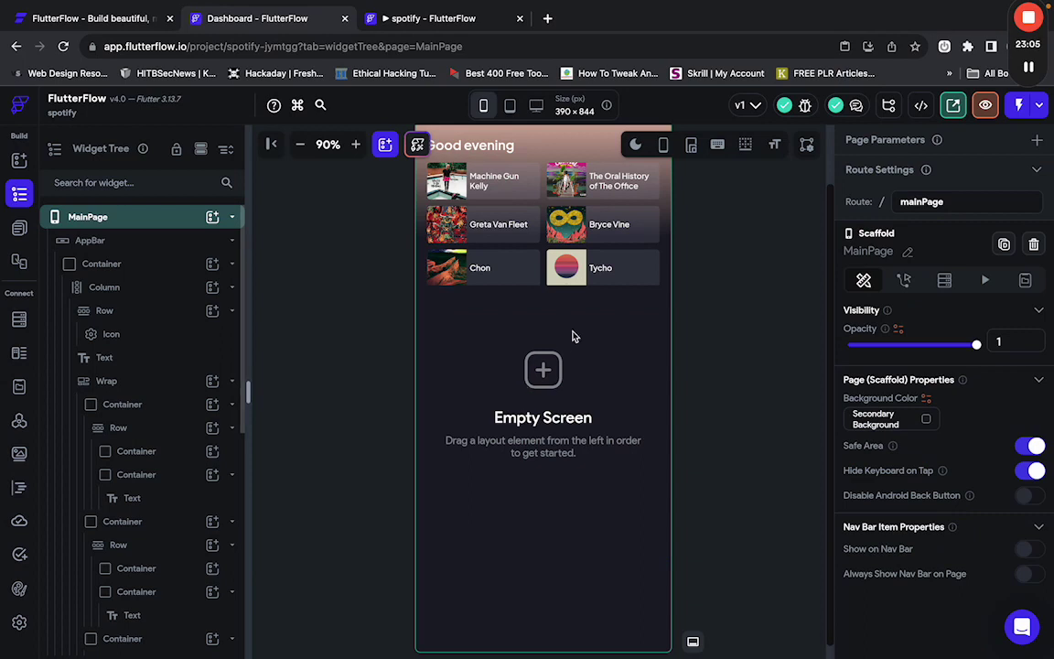
Find the ListView widget by searching for "list" and add it to the empty page body.
{"action": "left_click", "coordinate": [542, 369]}
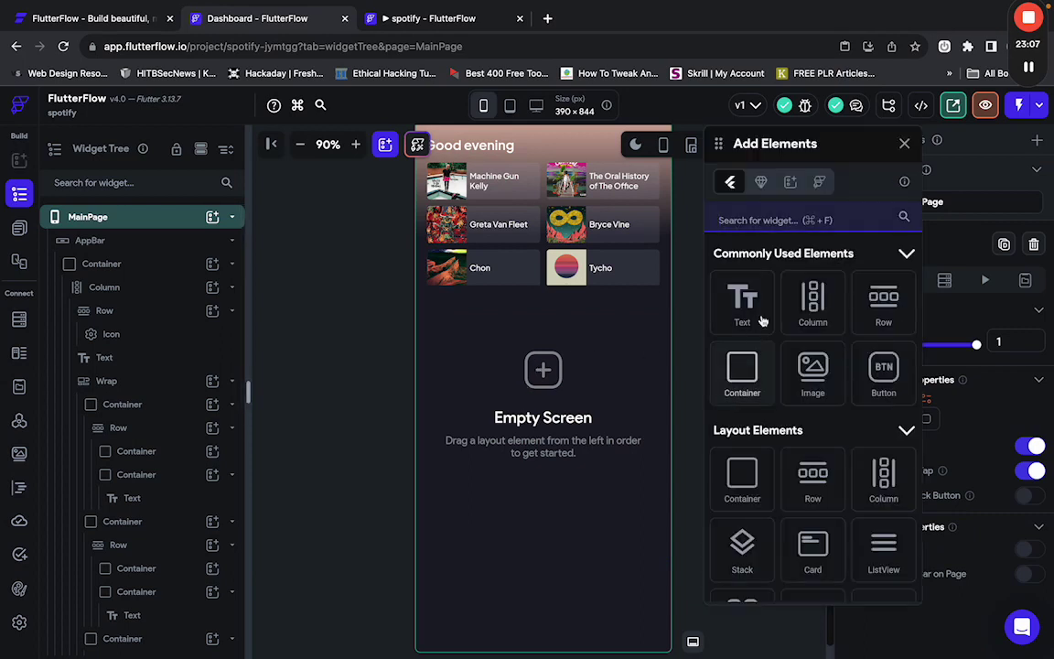
{"action": "left_click", "coordinate": [719, 219]}
{"action": "type", "text": "list"}
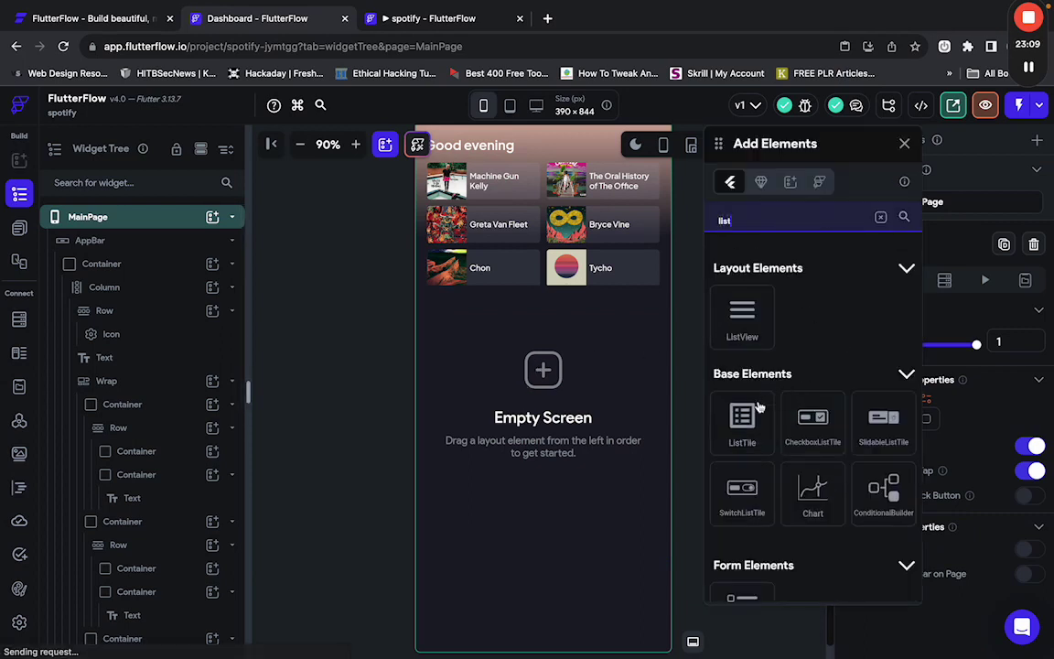
{"action": "left_click_drag", "start_coordinate": [741, 312], "coordinate": [497, 358]}
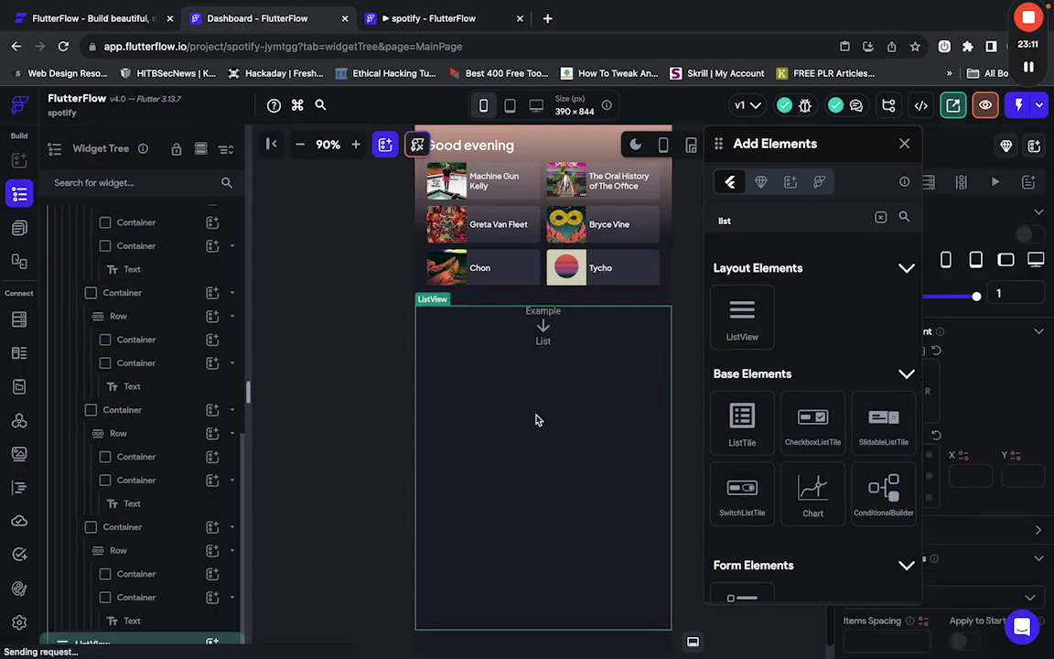
Check the Recently Played section in the Figma design and add a Container inside the new ListView in FlutterFlow.
{"action": "key", "text": "ctrl+Right"}
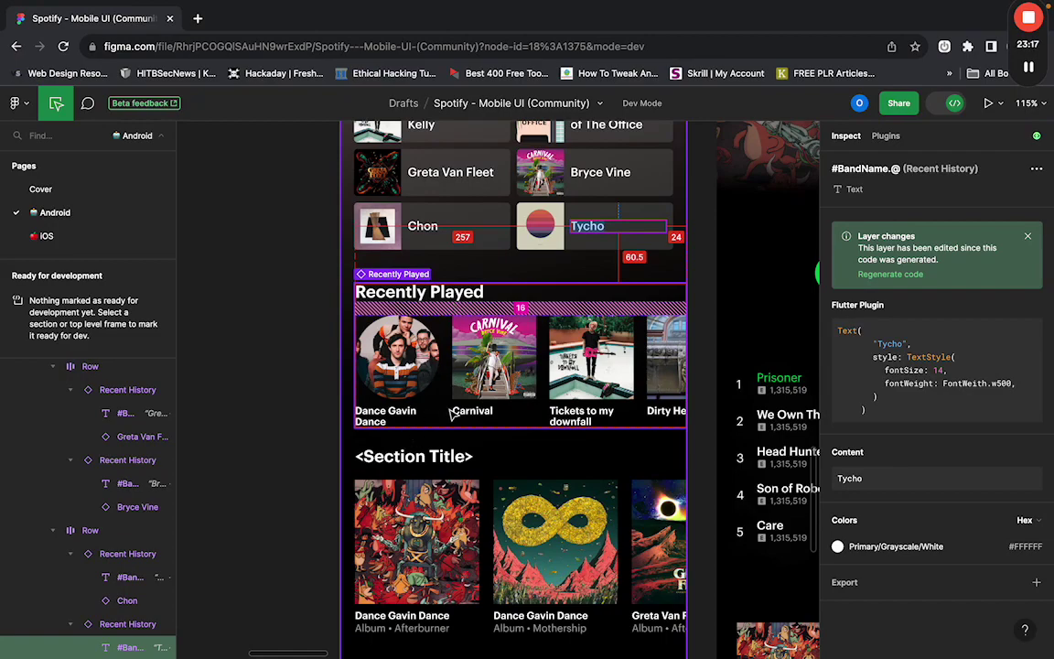
{"action": "key", "text": "ctrl+Left"}
{"action": "key", "text": "ctrl+Right"}
{"action": "key", "text": "ctrl+Left"}
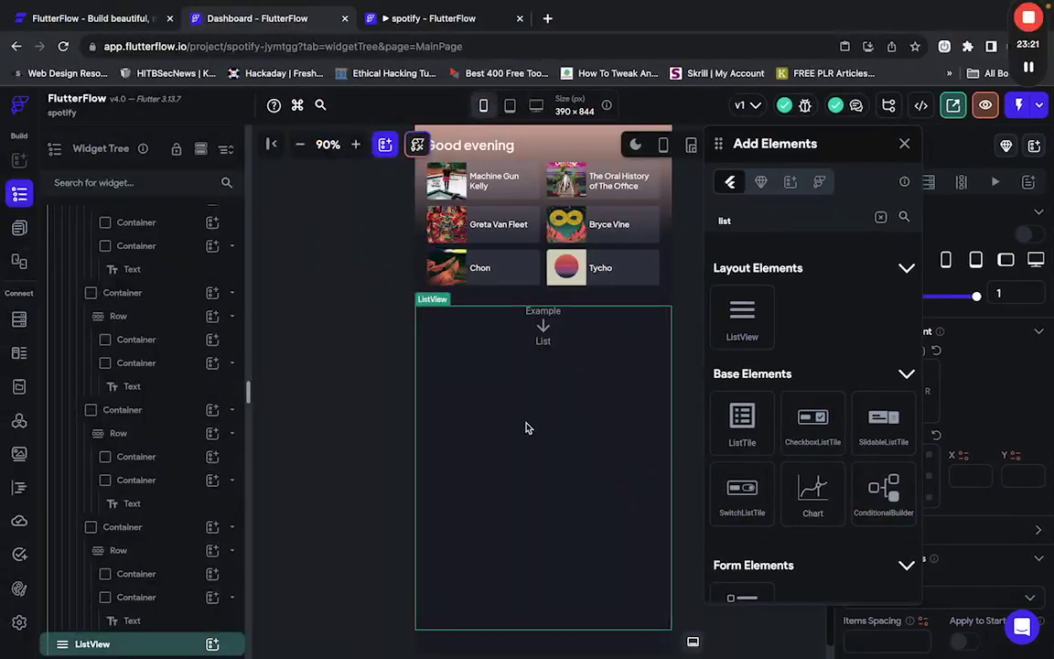
{"action": "left_click", "coordinate": [526, 427]}
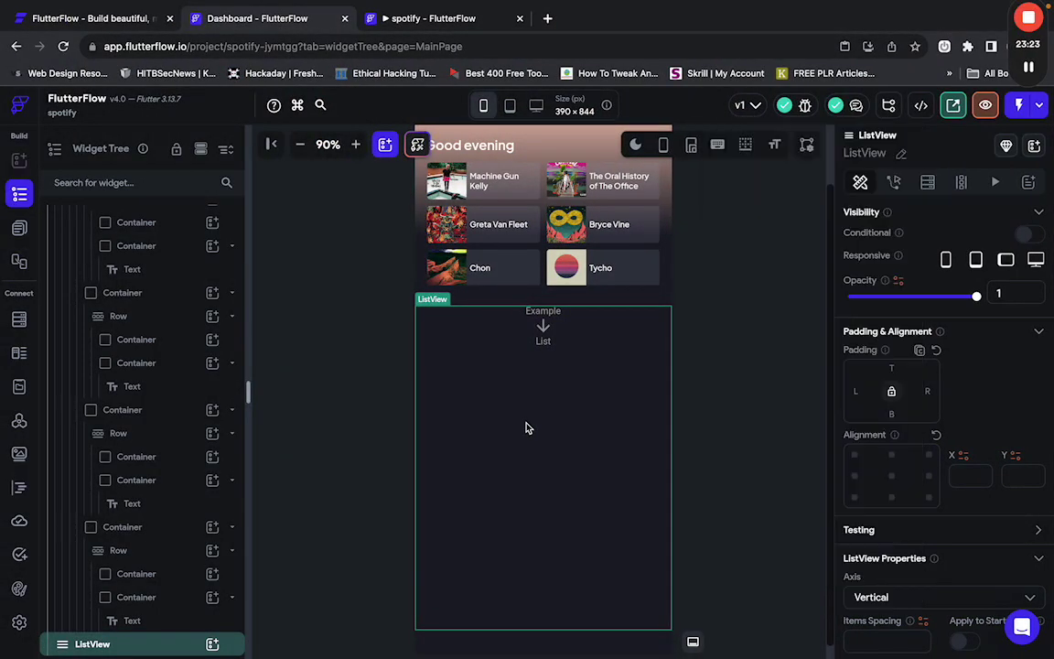
{"action": "key", "text": "super+f"}
{"action": "left_click_drag", "start_coordinate": [742, 374], "coordinate": [546, 353]}
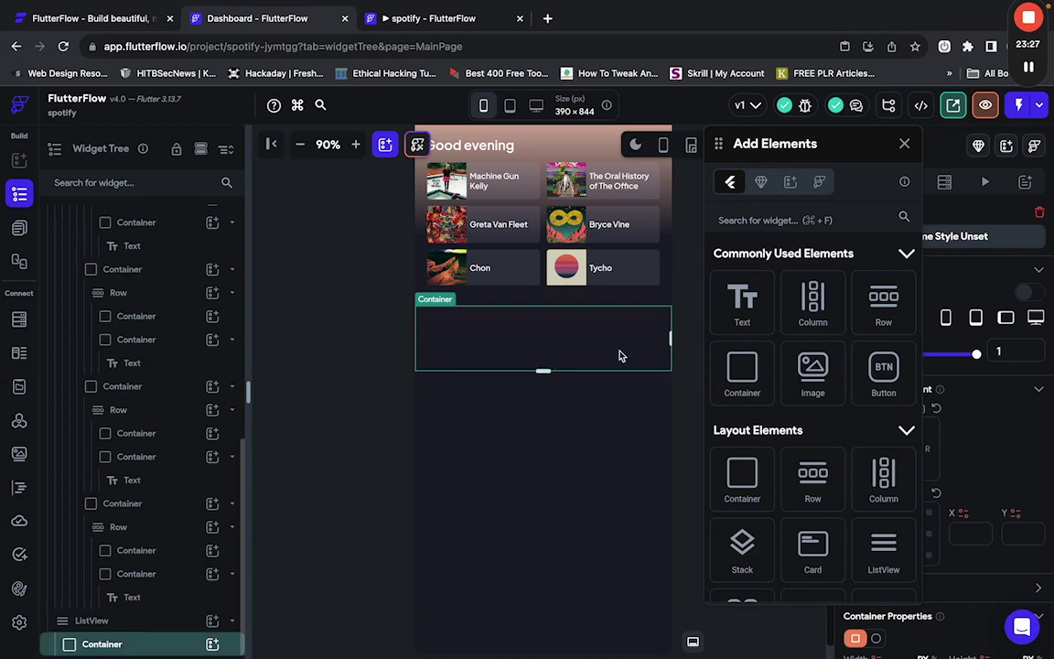
{"action": "left_click", "coordinate": [496, 449]}
{"action": "left_click", "coordinate": [539, 344]}
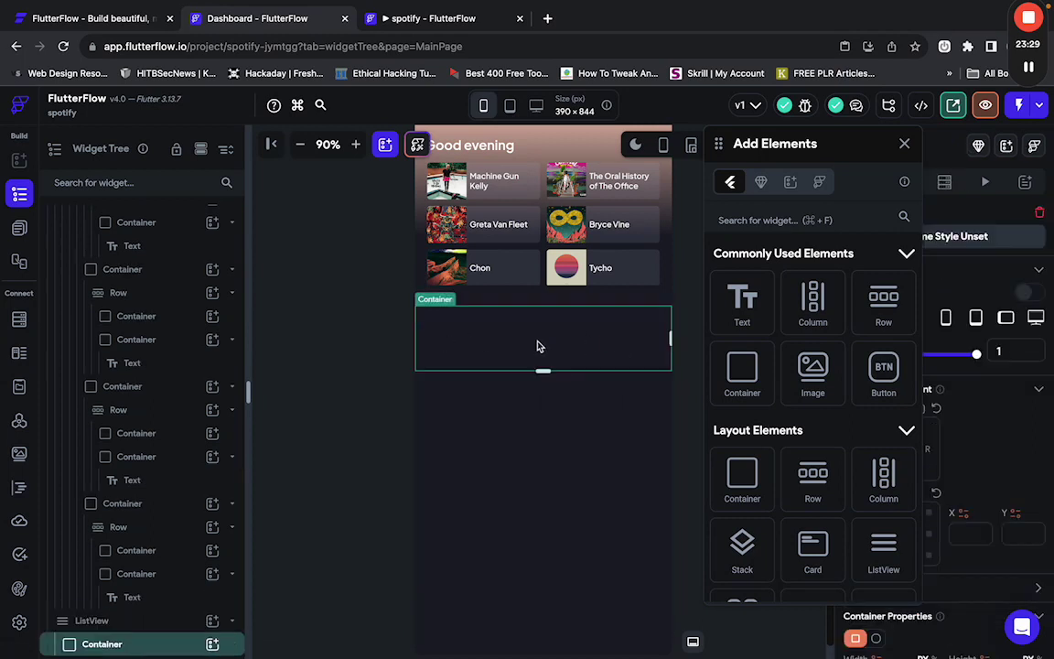
{"action": "left_click", "coordinate": [520, 426]}
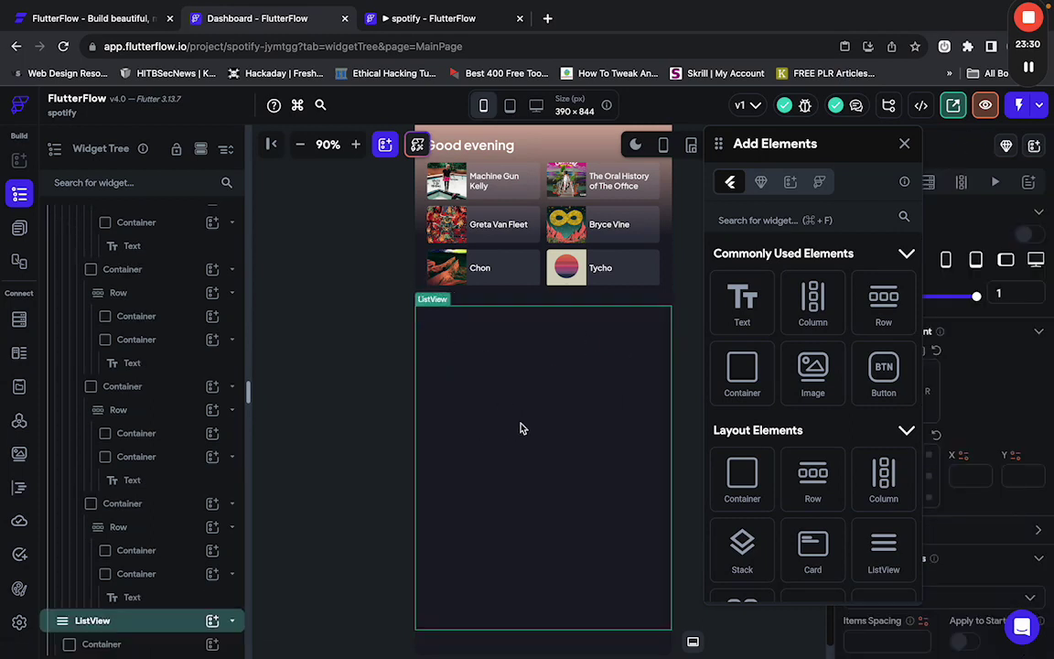
{"action": "left_click", "coordinate": [565, 358]}
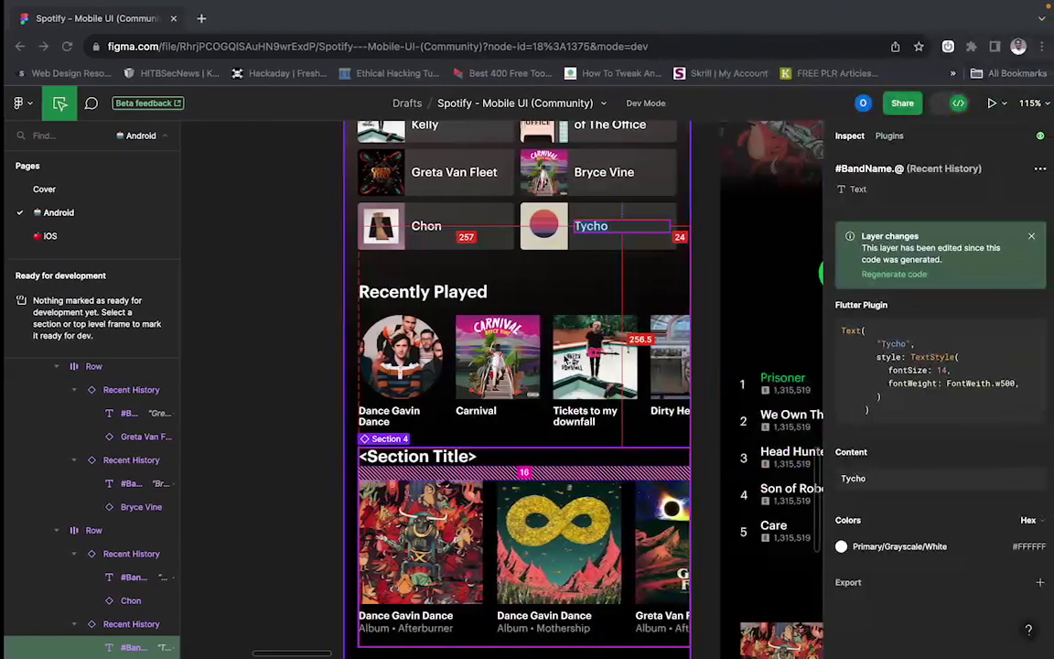
Inspect the Recently Played results row in Figma, and set the FlutterFlow container's height to 134 px and its width to infinite.
{"action": "left_click", "coordinate": [653, 414]}
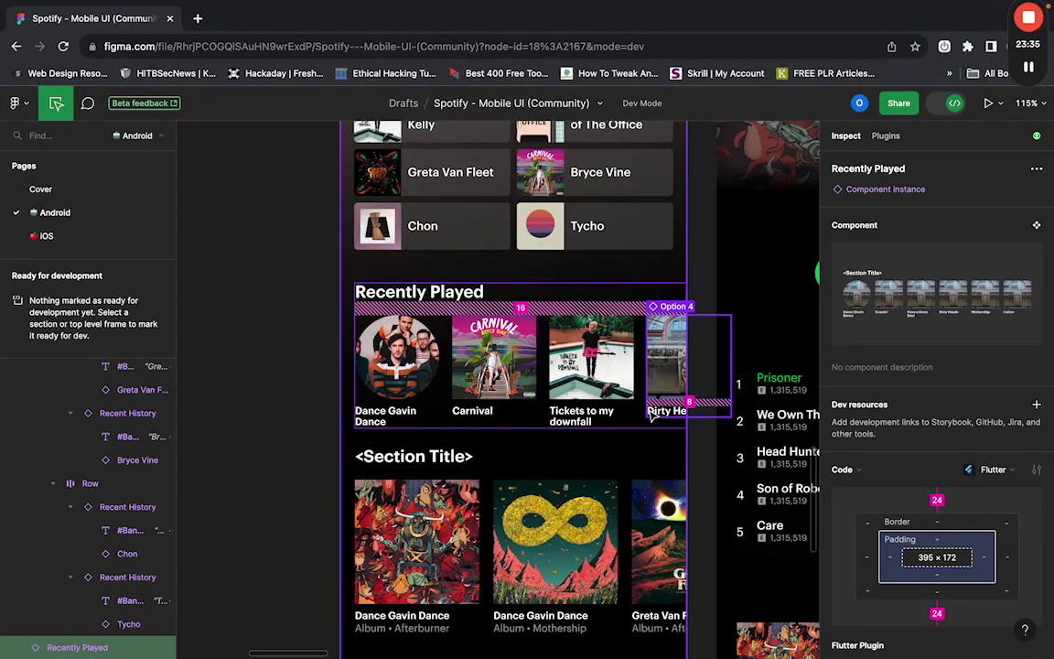
{"action": "left_click", "coordinate": [655, 430]}
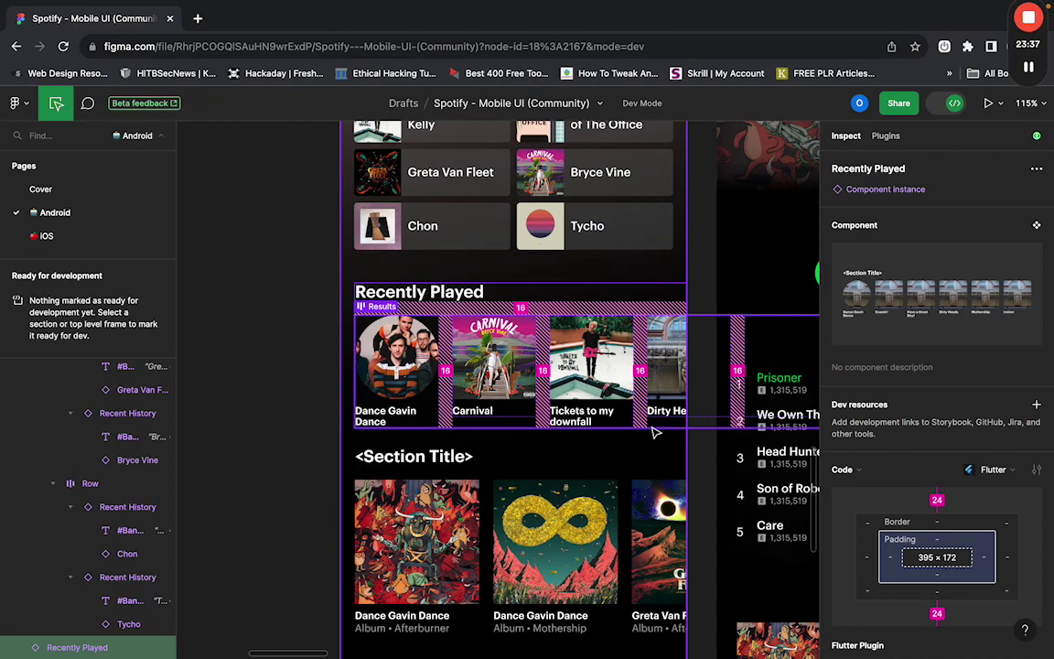
{"action": "left_click", "coordinate": [655, 430]}
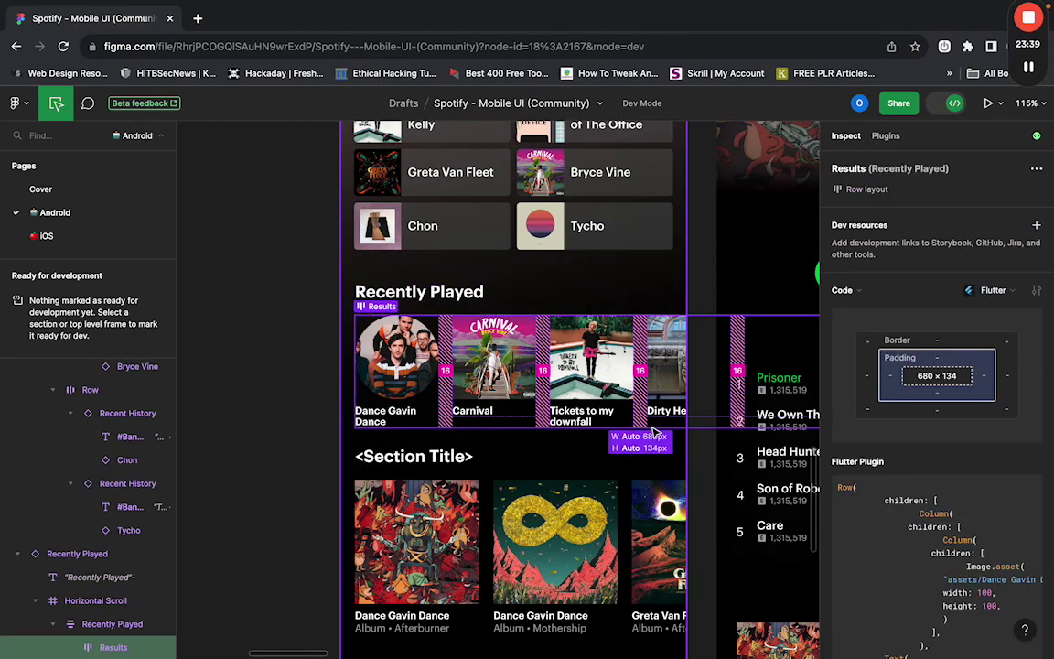
{"action": "left_click", "coordinate": [657, 428]}
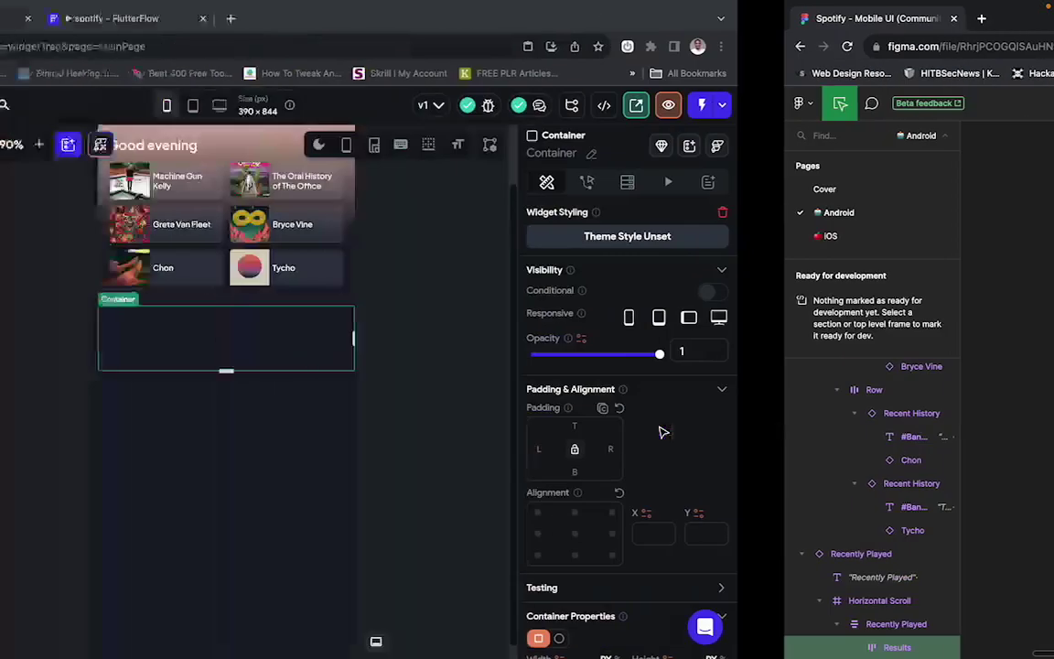
{"action": "scroll", "coordinate": [942, 538], "scroll_direction": "down", "scroll_amount": 3}
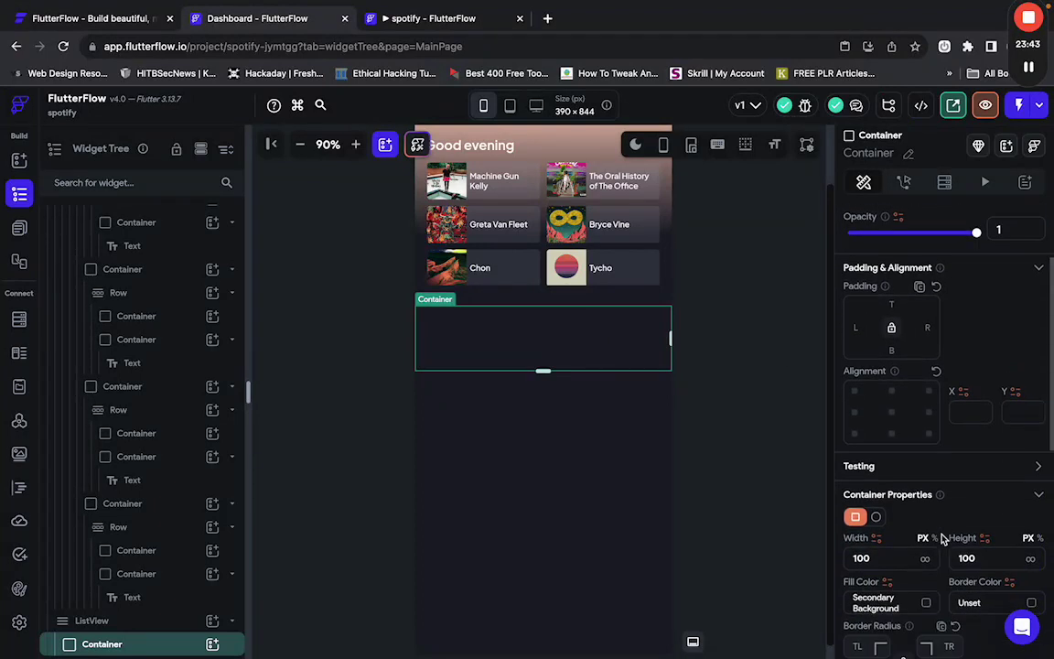
{"action": "double_click", "coordinate": [974, 541]}
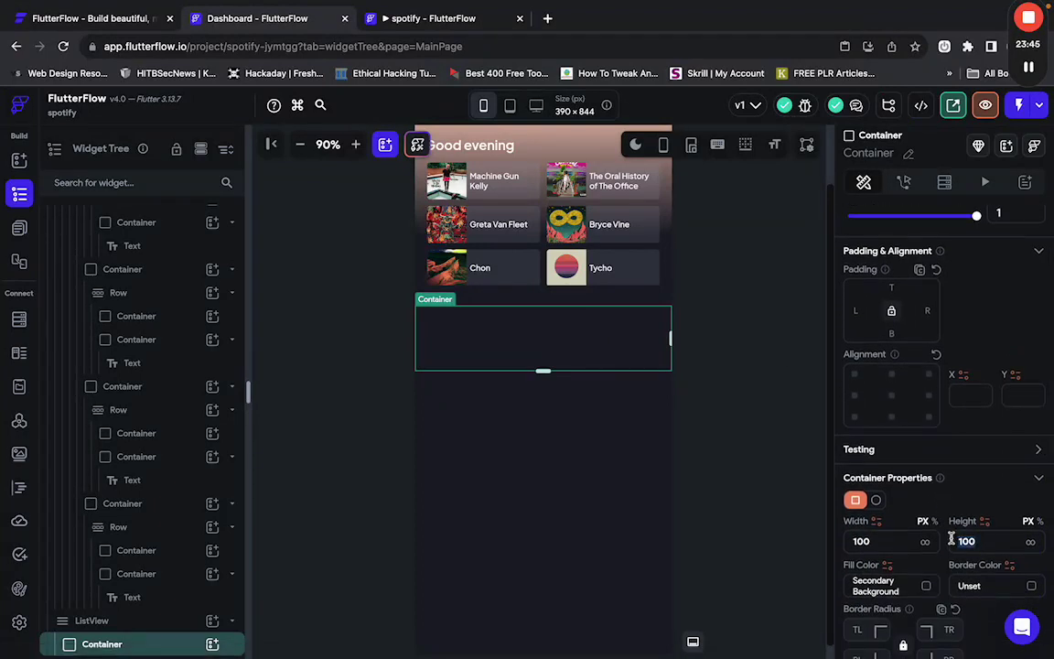
{"action": "type", "text": "134"}
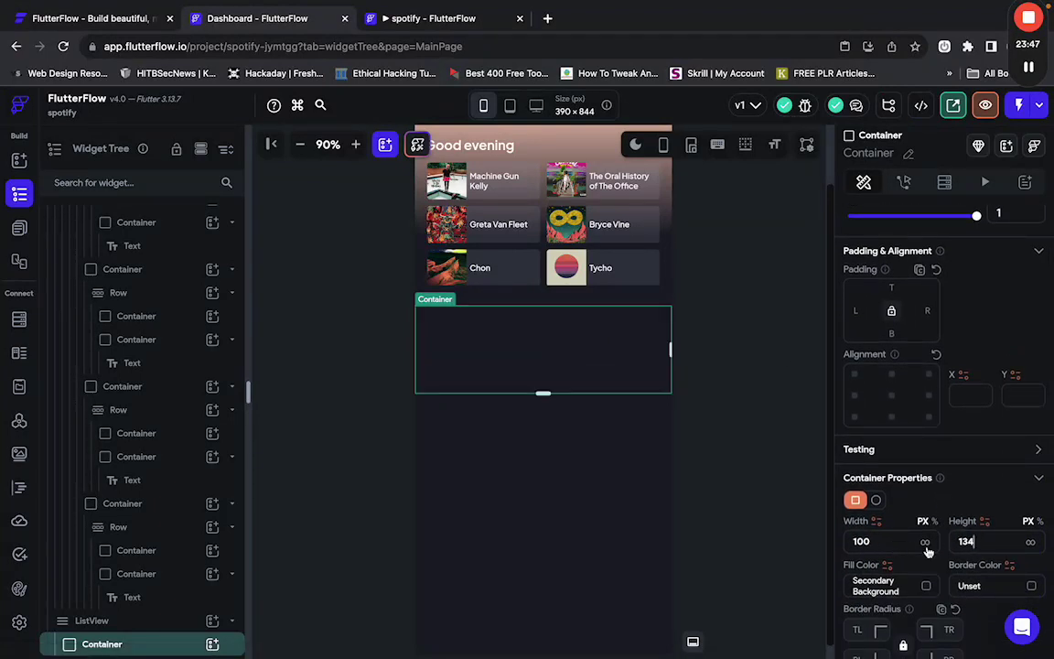
{"action": "left_click", "coordinate": [925, 543]}
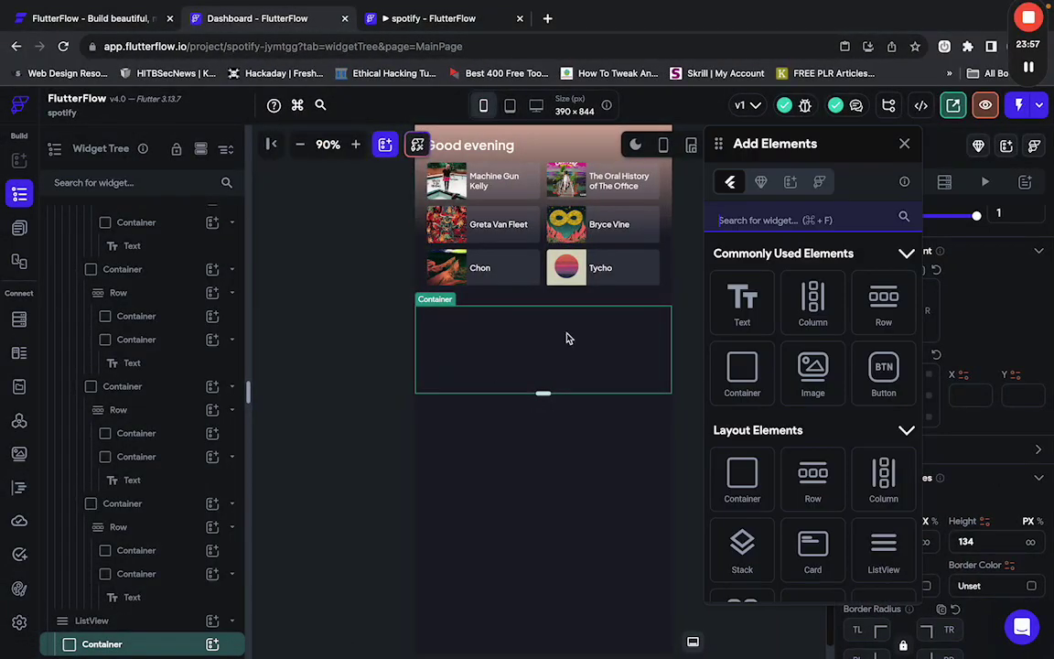
Add a ListView inside the 134 px high container and set its axis to Horizontal.
{"action": "type", "text": "lis"}
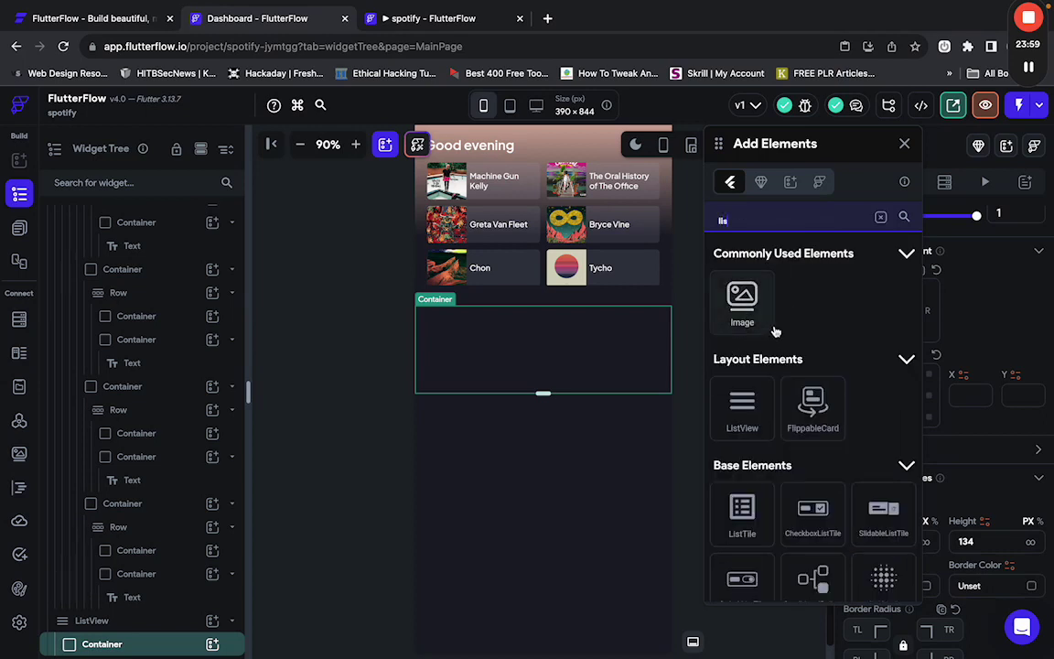
{"action": "left_click_drag", "start_coordinate": [741, 404], "coordinate": [597, 368]}
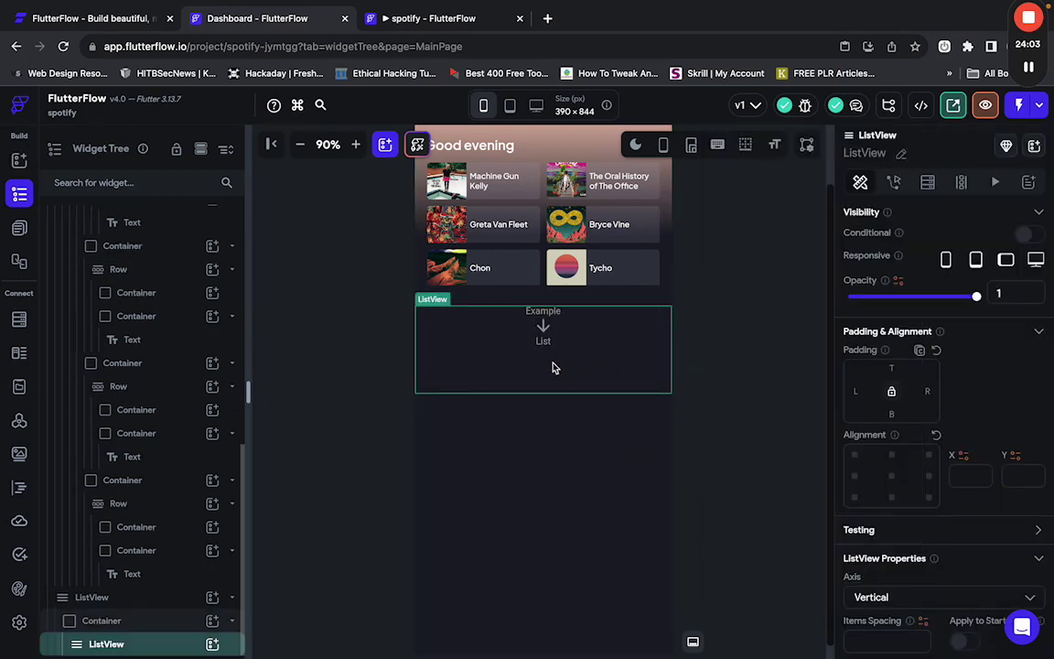
{"action": "scroll", "coordinate": [901, 475], "scroll_direction": "down", "scroll_amount": 3}
{"action": "left_click", "coordinate": [917, 423]}
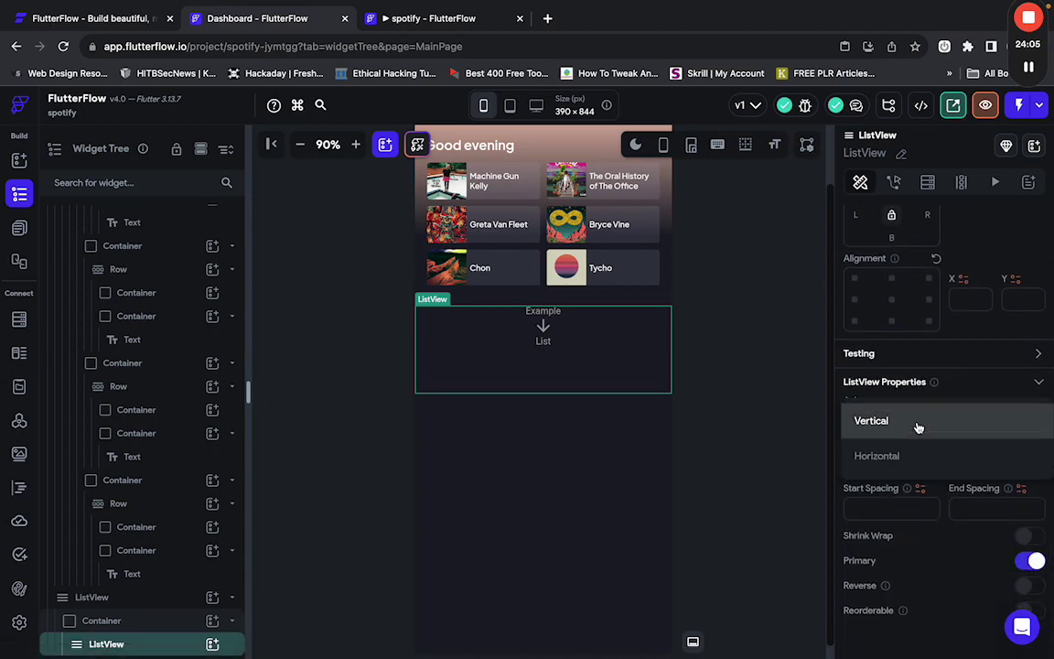
{"action": "left_click", "coordinate": [893, 462]}
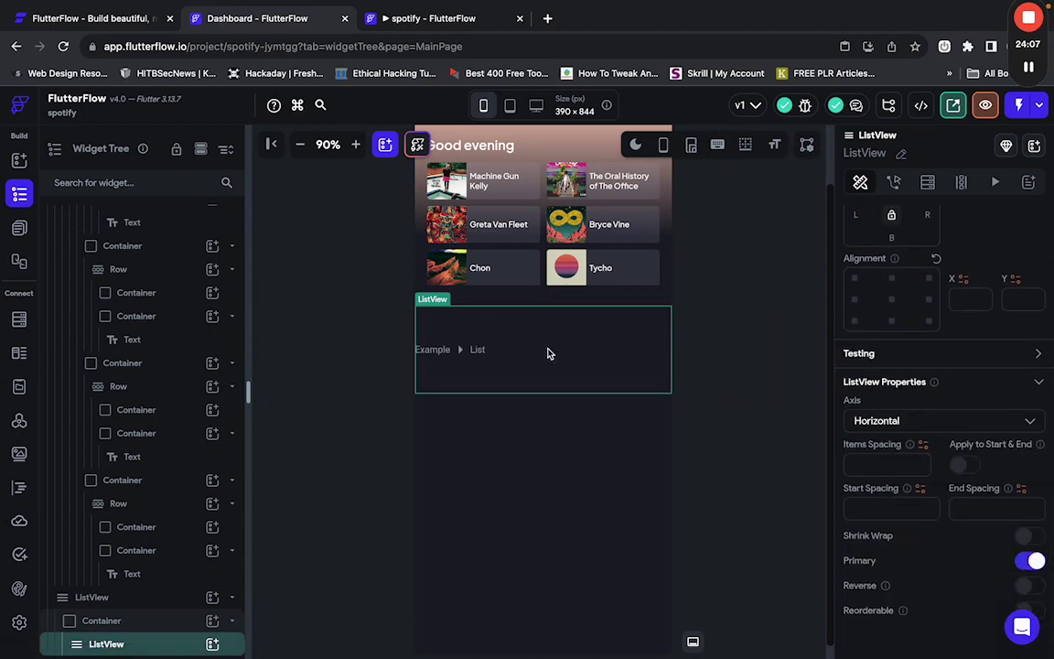
Switch to Figma and inspect the dimensions of the Carnival item in the Recently Played row.
{"action": "key", "text": "ctrl+Right"}
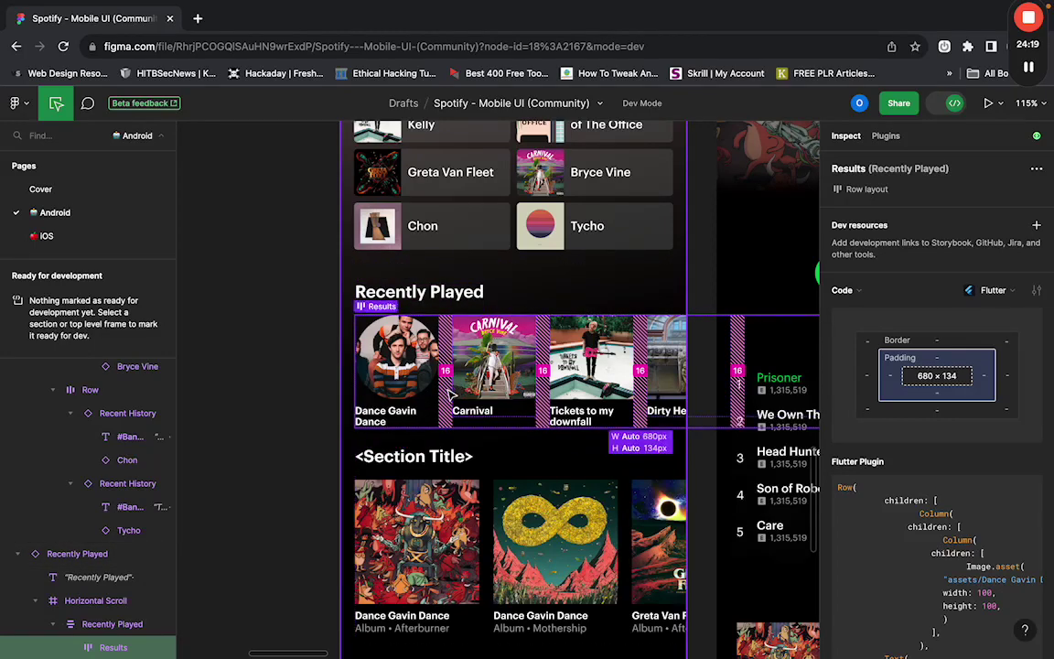
{"action": "left_click", "coordinate": [494, 366]}
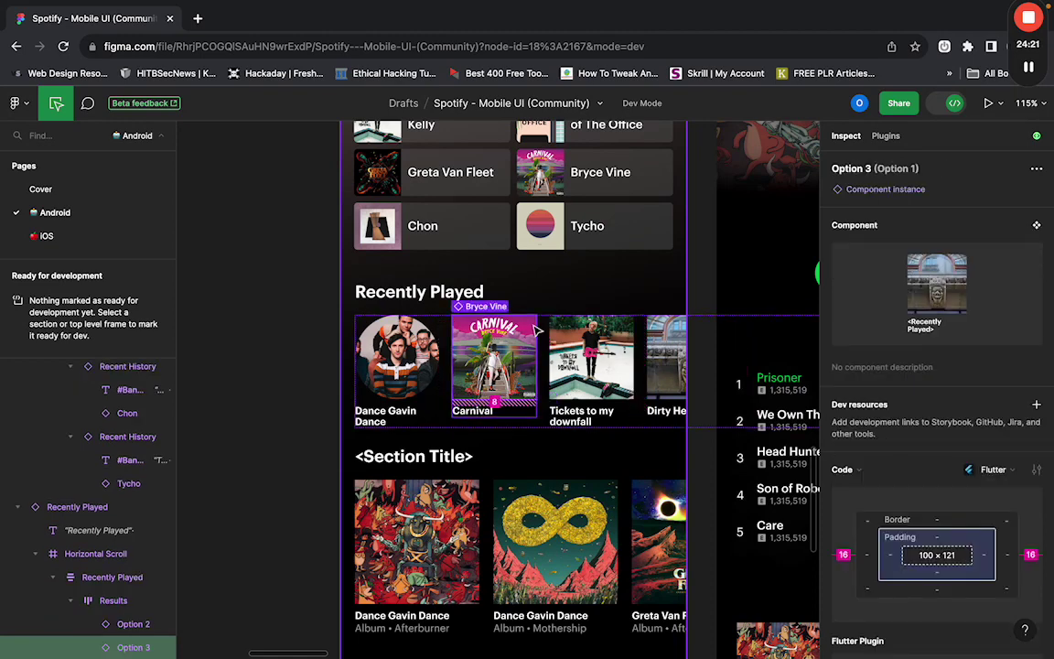
{"action": "left_click", "coordinate": [537, 330]}
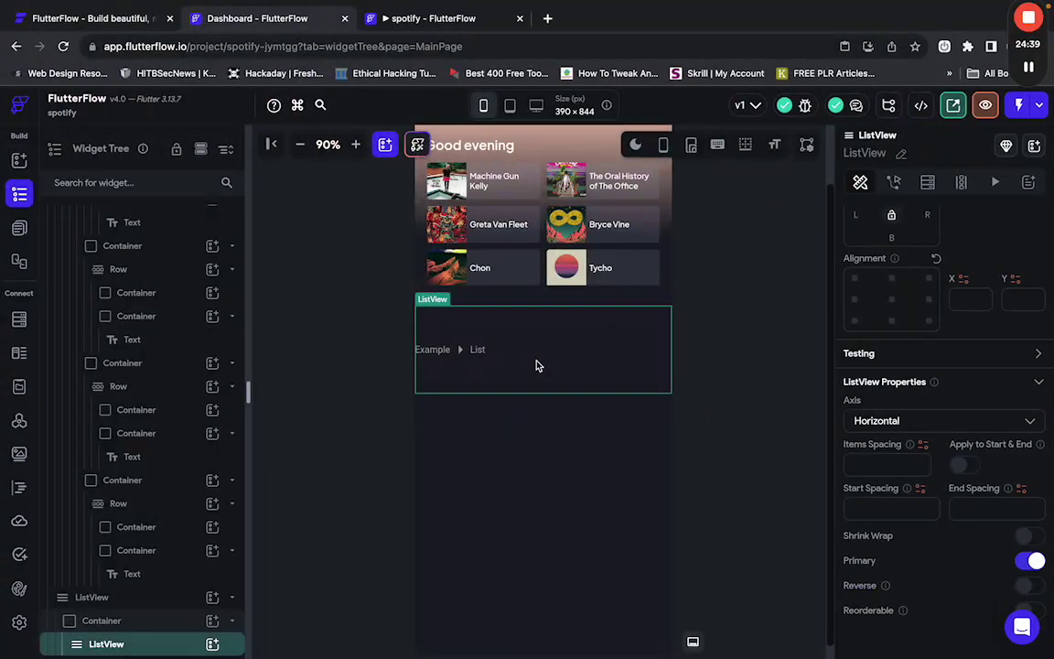
Add a Container inside the horizontal ListView and set its height to infinite.
{"action": "key", "text": "super+b"}
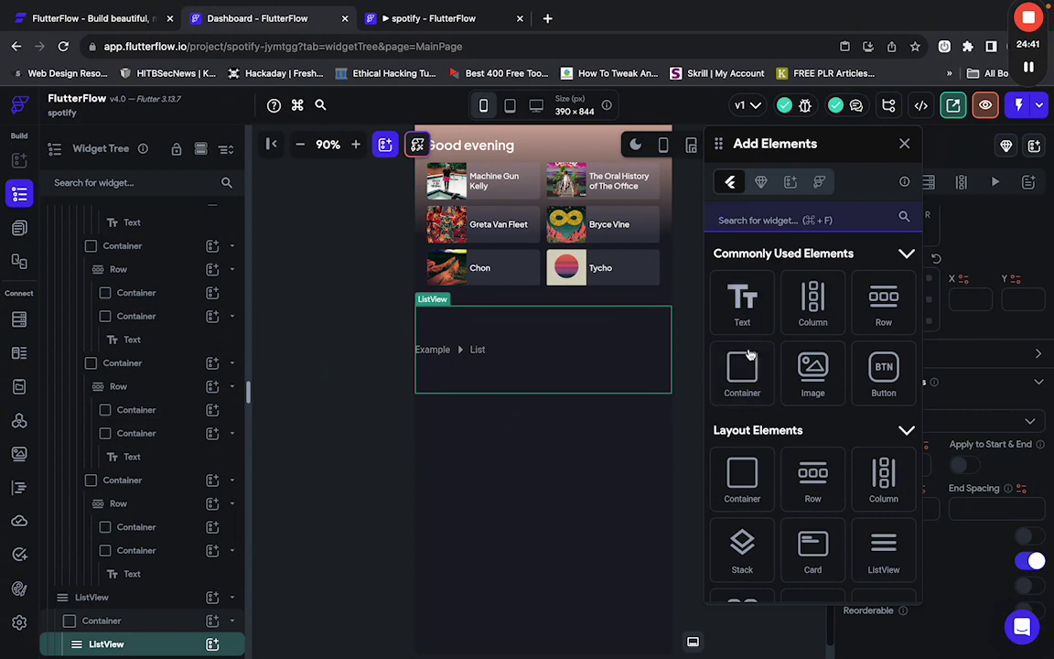
{"action": "left_click_drag", "start_coordinate": [741, 371], "coordinate": [534, 357]}
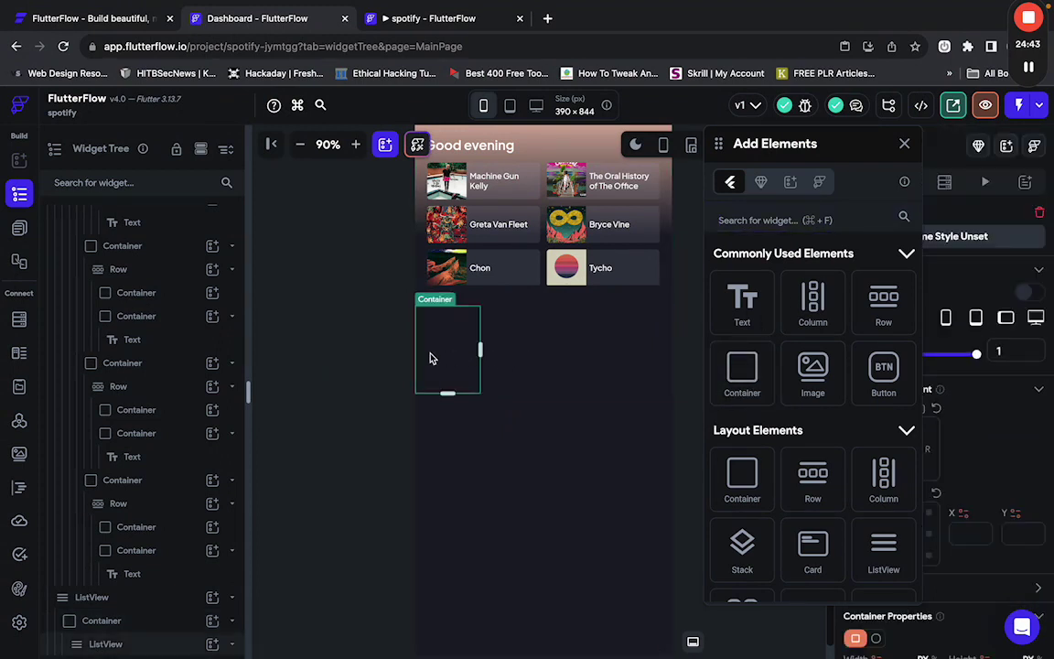
{"action": "key", "text": "super+b"}
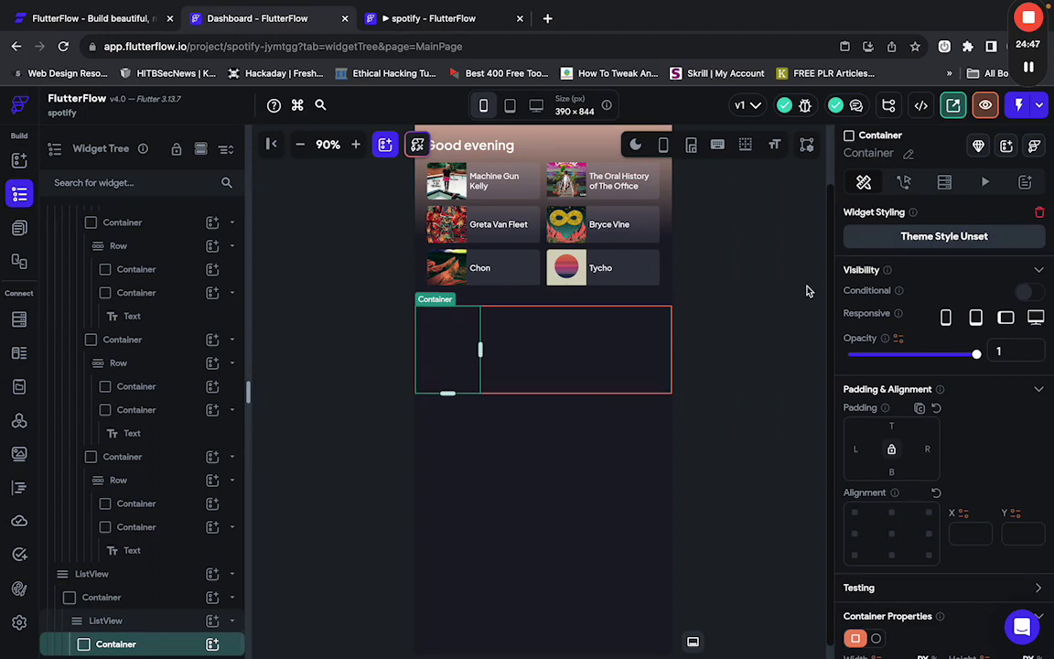
{"action": "scroll", "coordinate": [988, 463], "scroll_direction": "down", "scroll_amount": 1}
{"action": "scroll", "coordinate": [987, 463], "scroll_direction": "down", "scroll_amount": 3}
{"action": "left_click", "coordinate": [1032, 487]}
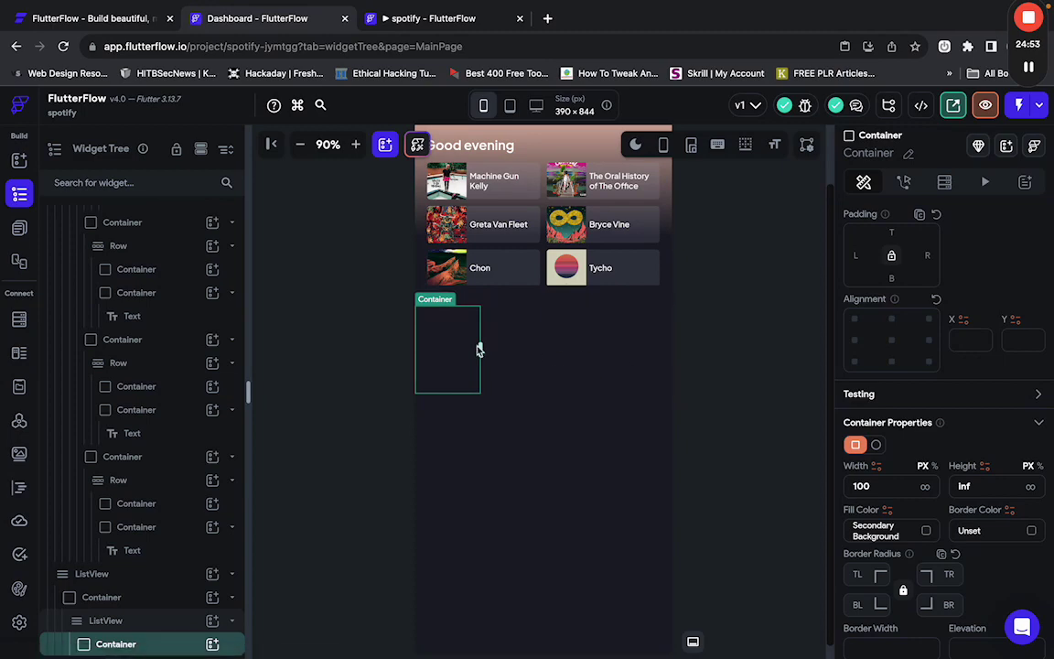
Switch to Figma and inspect the width and height of the Carnival cover image in the Recently Played row.
{"action": "key", "text": "ctrl+Right"}
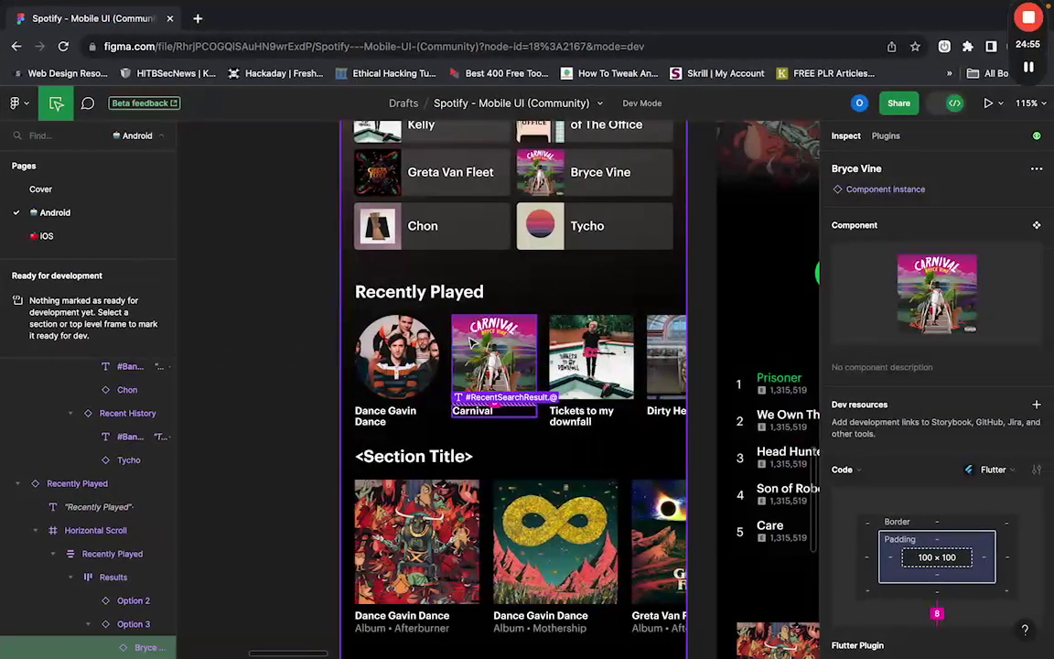
{"action": "left_click", "coordinate": [456, 341]}
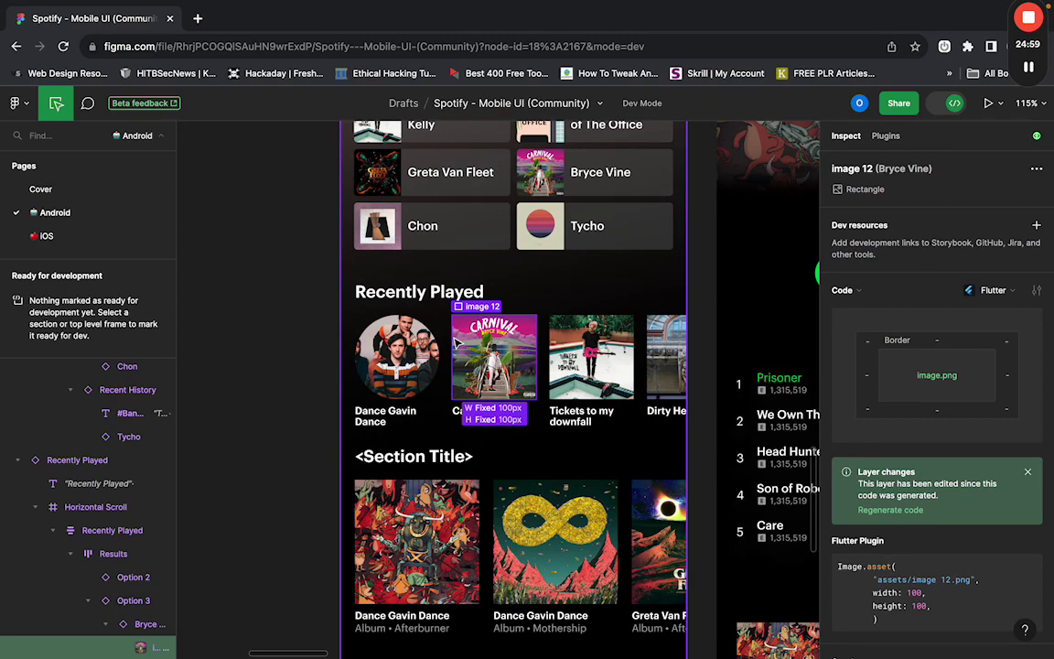
{"action": "key", "text": "ctrl+Left"}
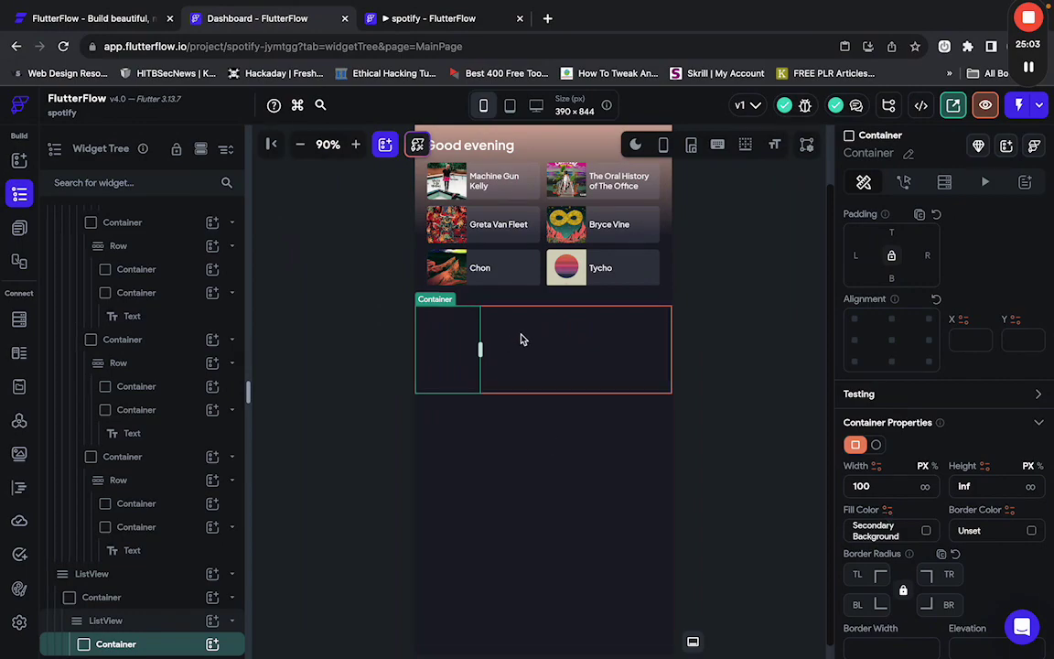
{"action": "key", "text": "ctrl+Right"}
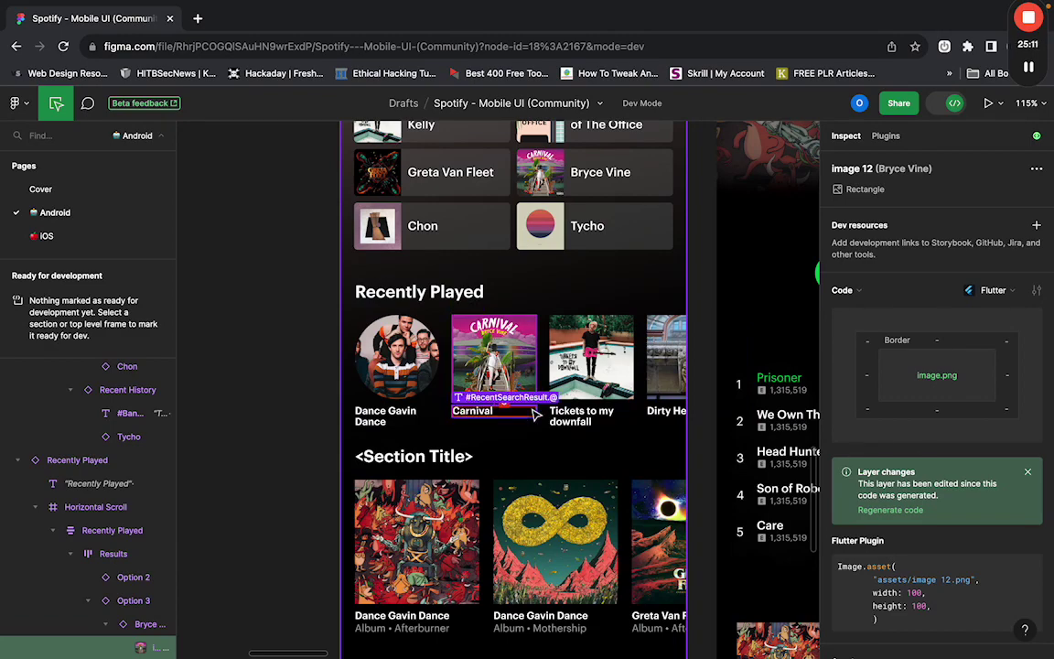
{"action": "key", "text": "ctrl+Left"}
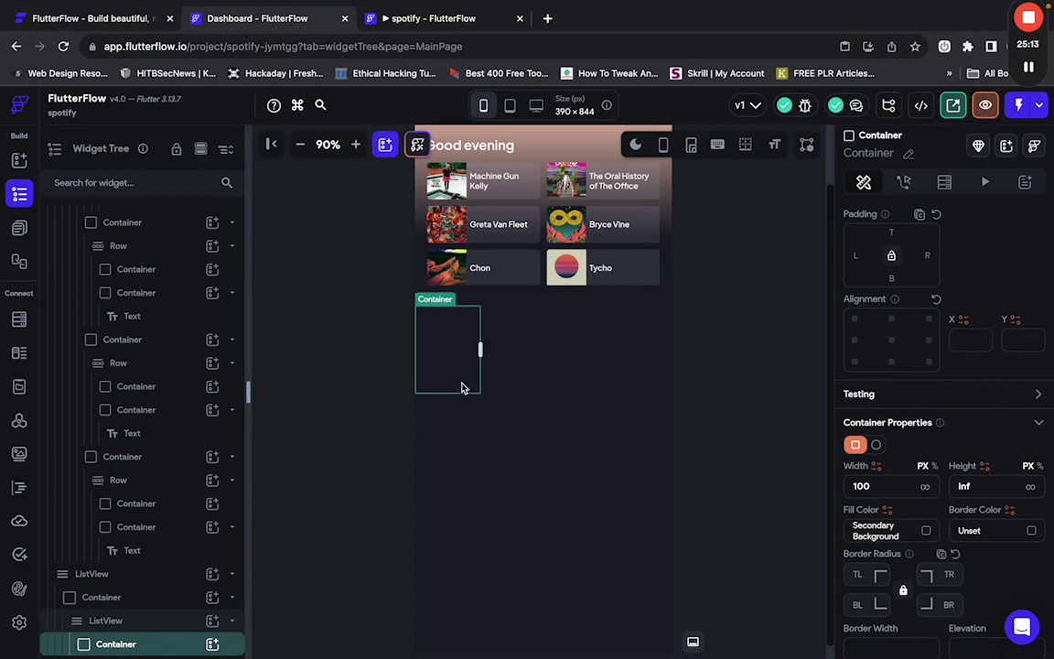
In Figma, inspect the Carnival caption's size and text style, and the cover component's dimensions and spacing.
{"action": "key", "text": "ctrl+Right"}
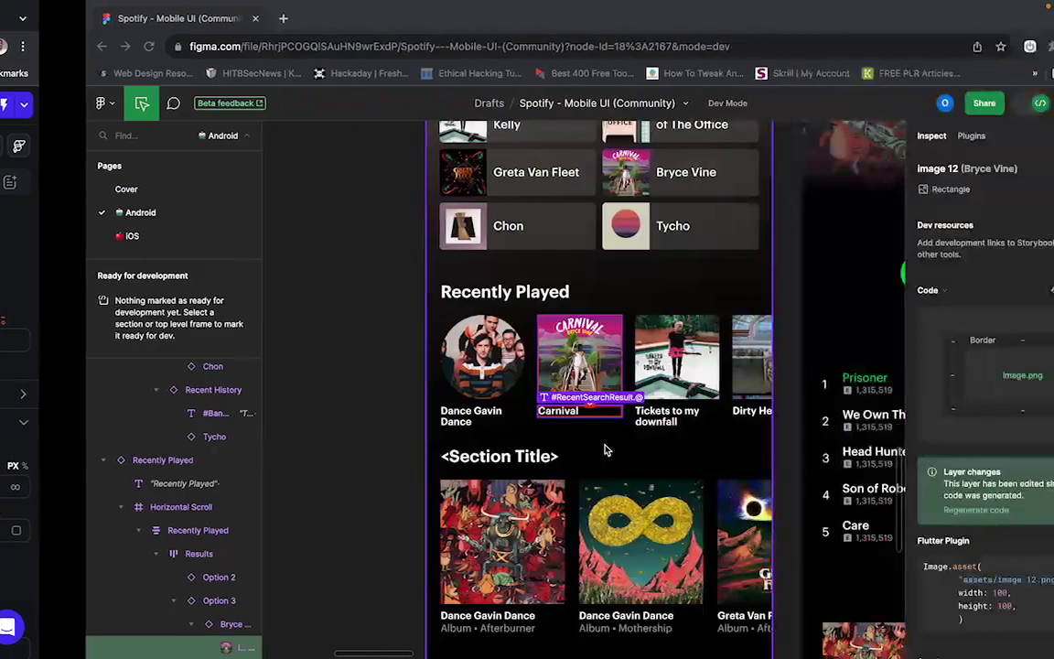
{"action": "left_click", "coordinate": [538, 413]}
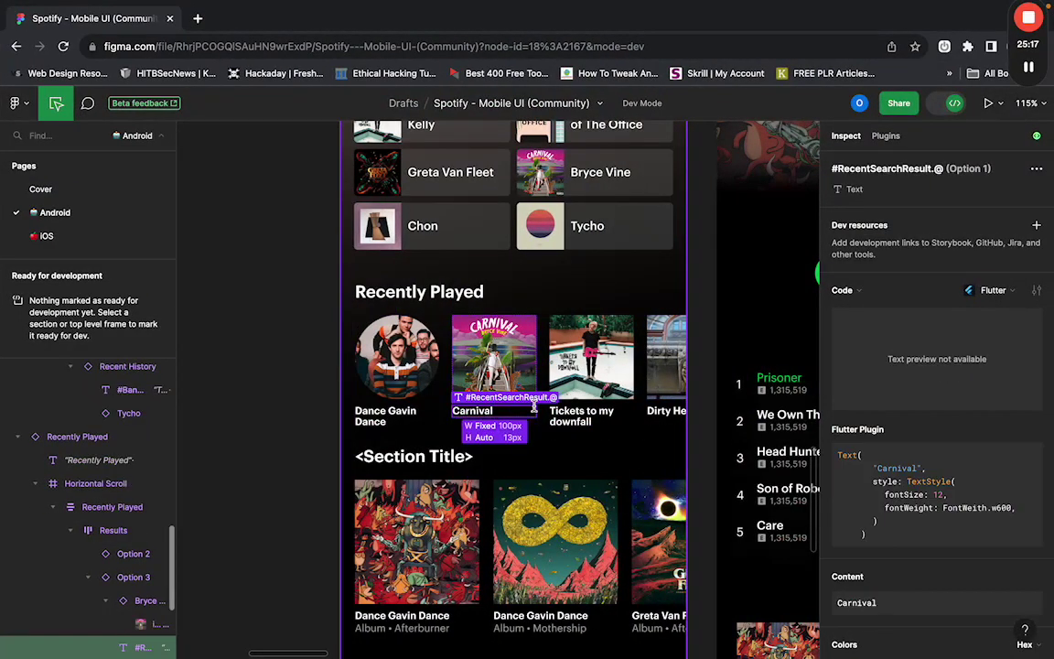
{"action": "scroll", "coordinate": [530, 324], "scroll_direction": "down", "scroll_amount": 3}
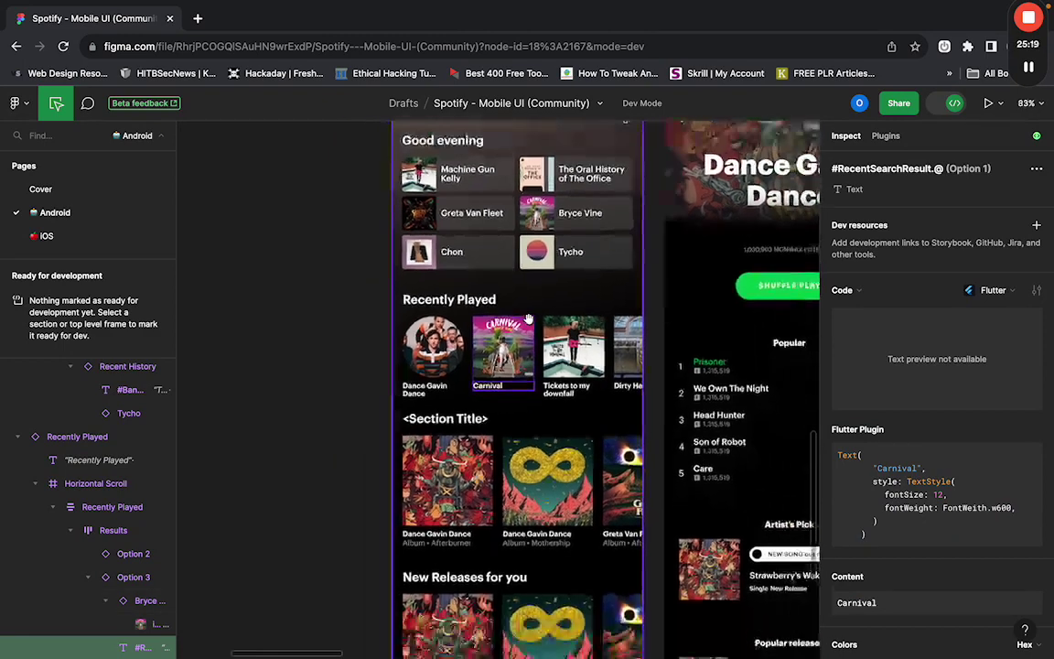
{"action": "left_click", "coordinate": [536, 363]}
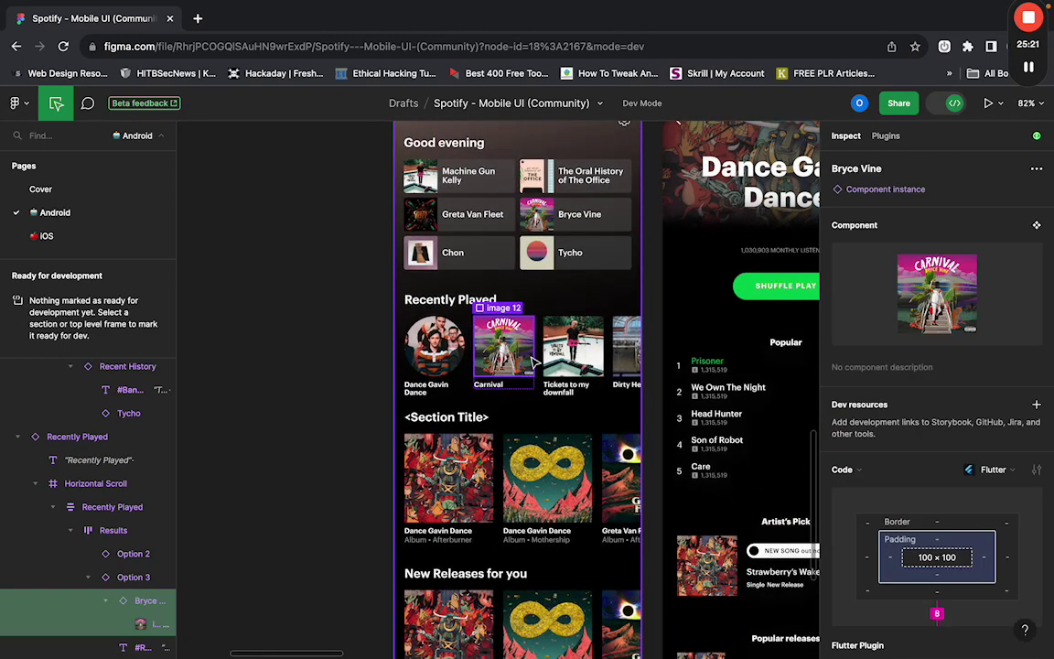
{"action": "scroll", "coordinate": [931, 457], "scroll_direction": "down", "scroll_amount": 2}
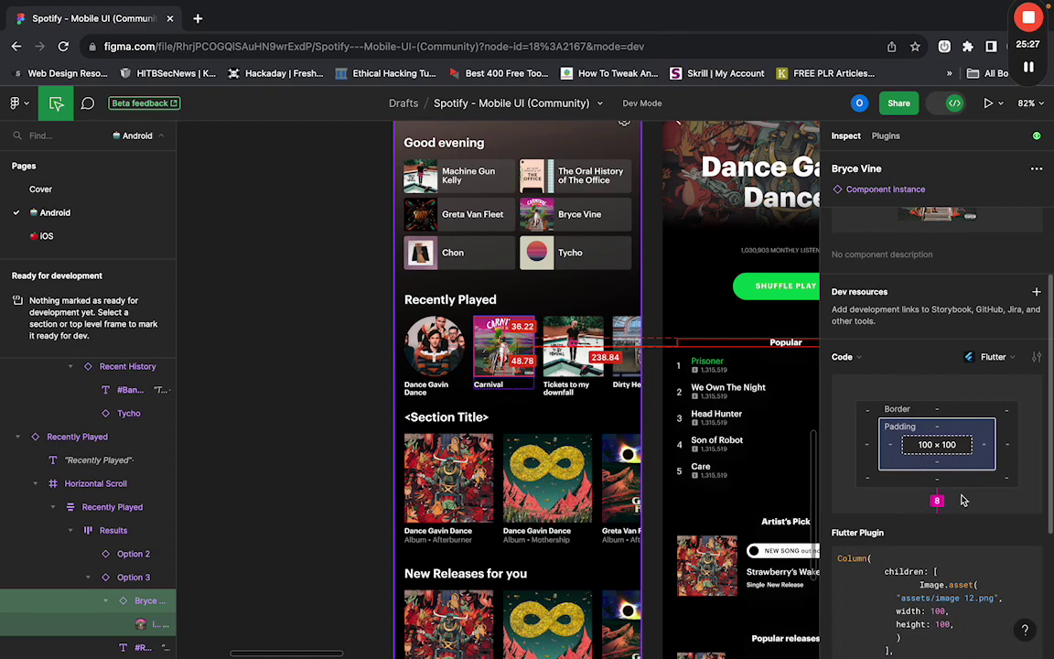
{"action": "key", "text": "ctrl+Left"}
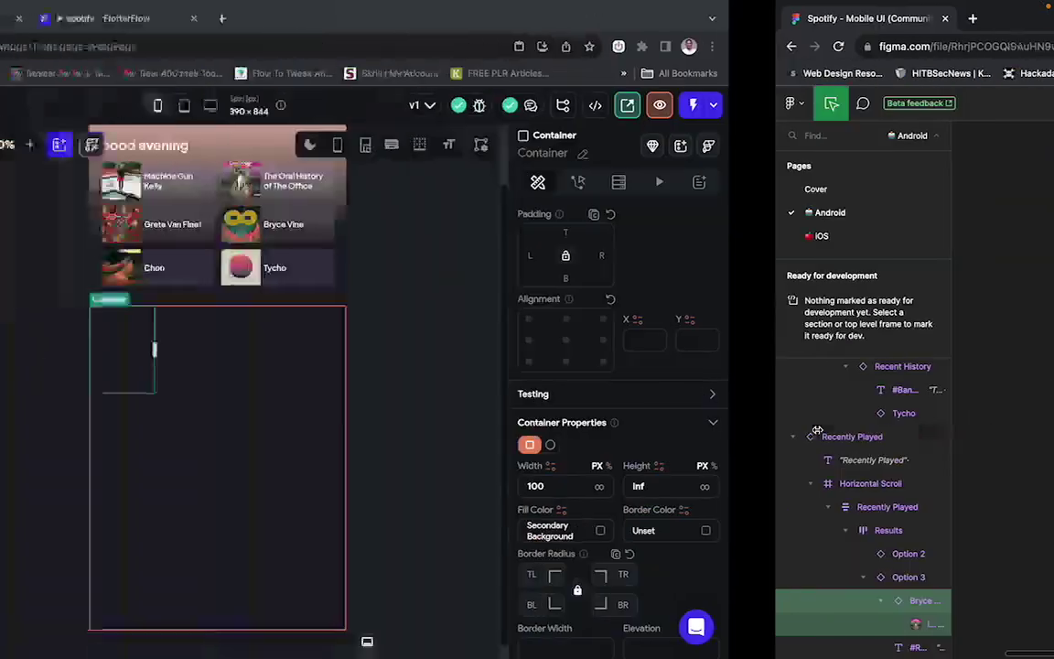
{"action": "left_click", "coordinate": [533, 353]}
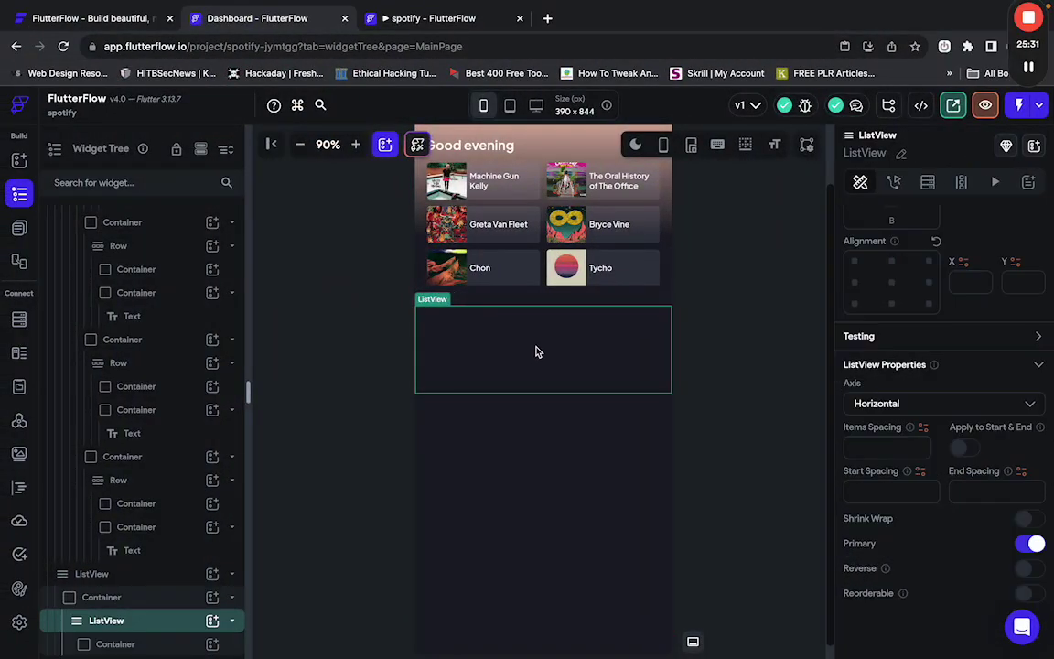
{"action": "key", "text": "ctrl+Right"}
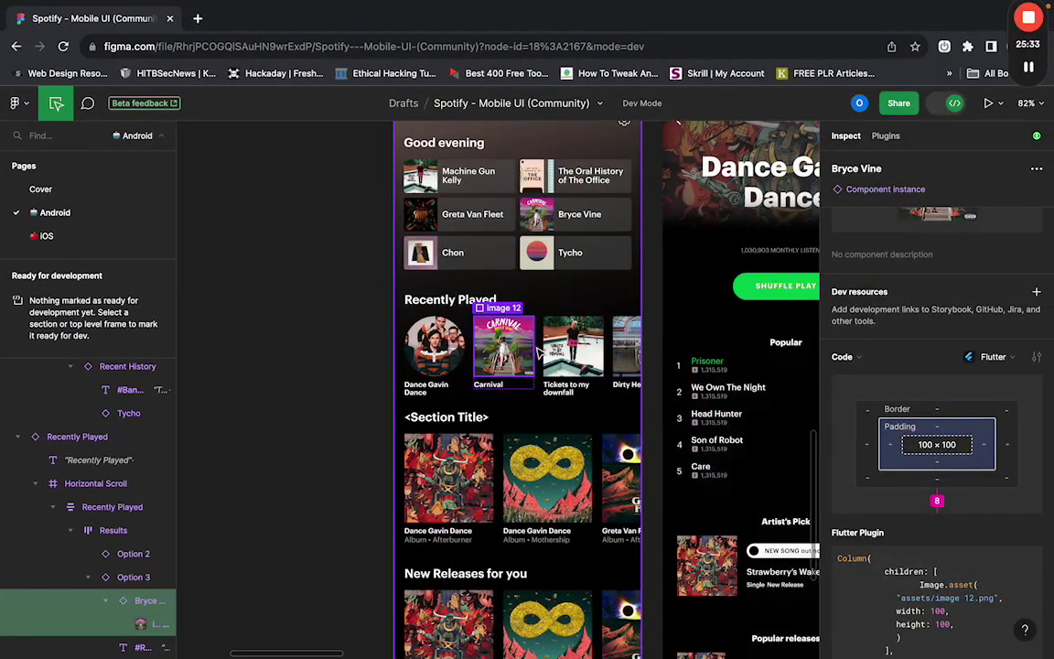
{"action": "left_click", "coordinate": [527, 353]}
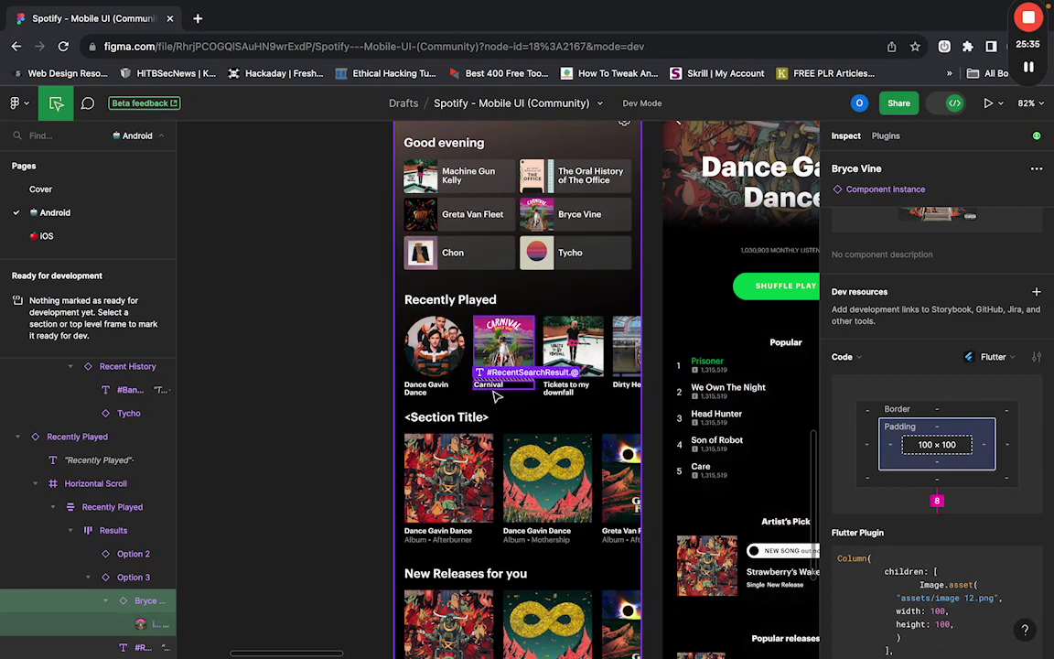
Switch to FlutterFlow, add a Column inside the horizontal list's item container, and place a Container inside that Column.
{"action": "key", "text": "ctrl+Left"}
{"action": "left_click", "coordinate": [449, 337]}
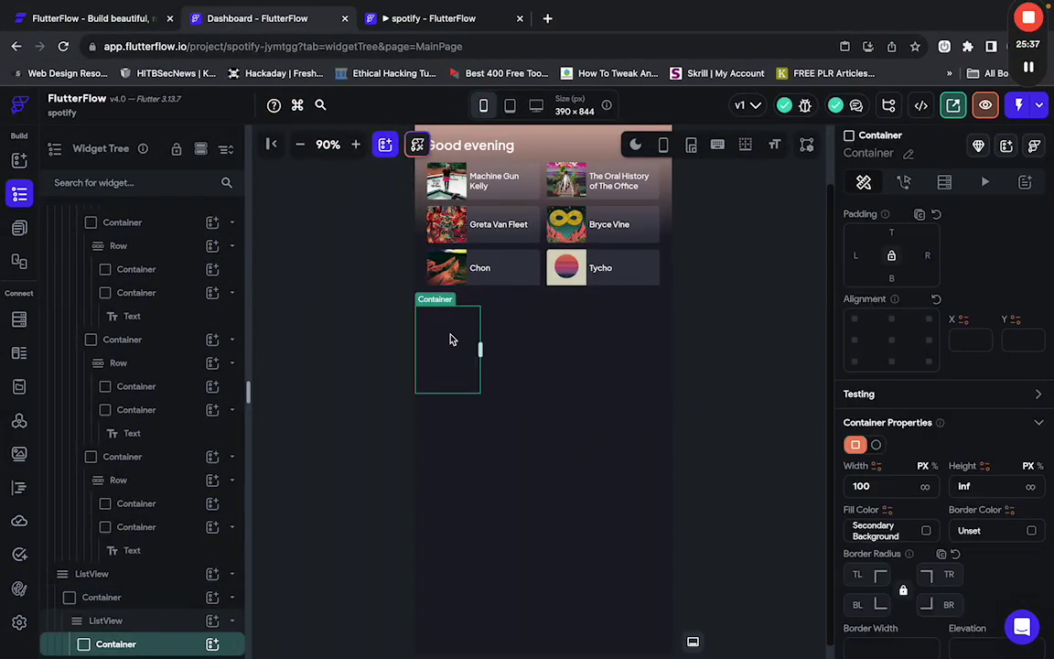
{"action": "key", "text": "super+f"}
{"action": "left_click_drag", "start_coordinate": [818, 317], "coordinate": [449, 336]}
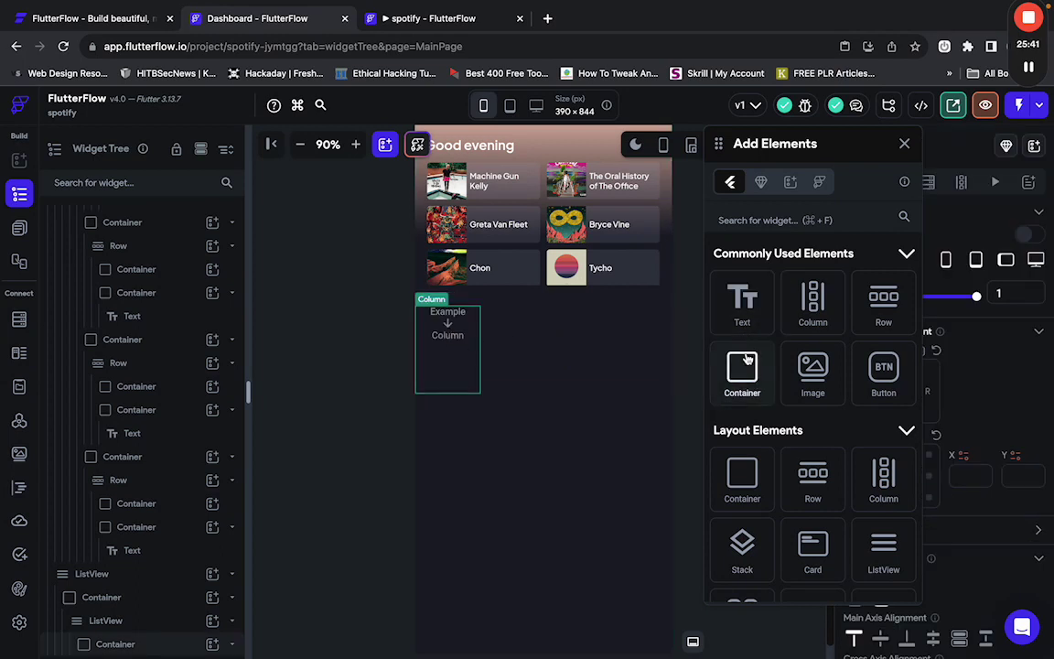
{"action": "left_click_drag", "start_coordinate": [742, 367], "coordinate": [458, 340]}
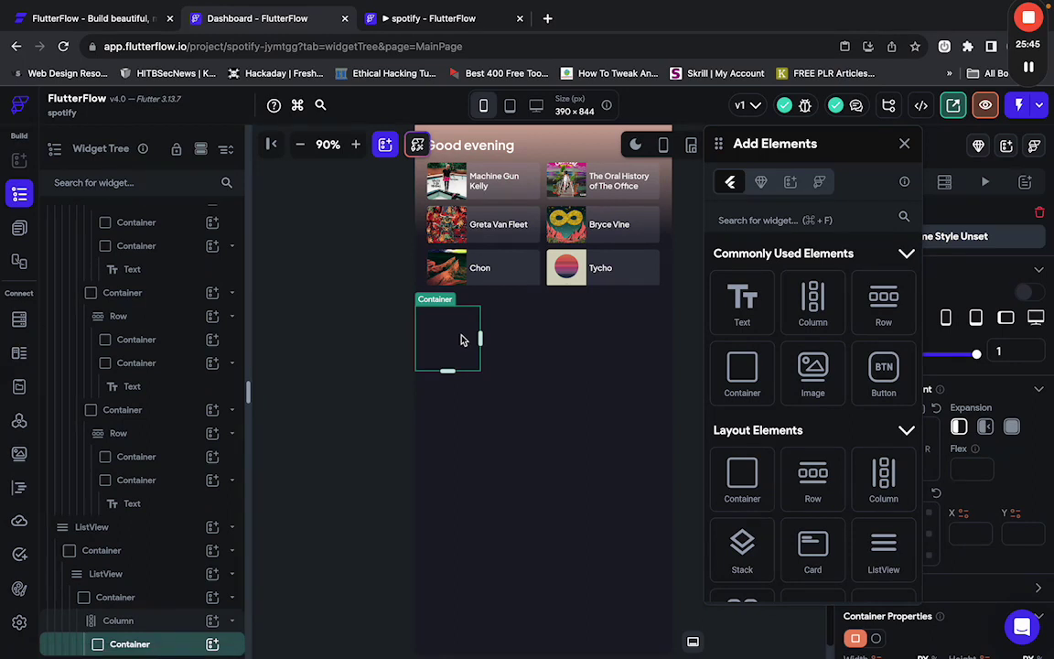
Add a Text widget to the Column below its inner container.
{"action": "left_click", "coordinate": [449, 389]}
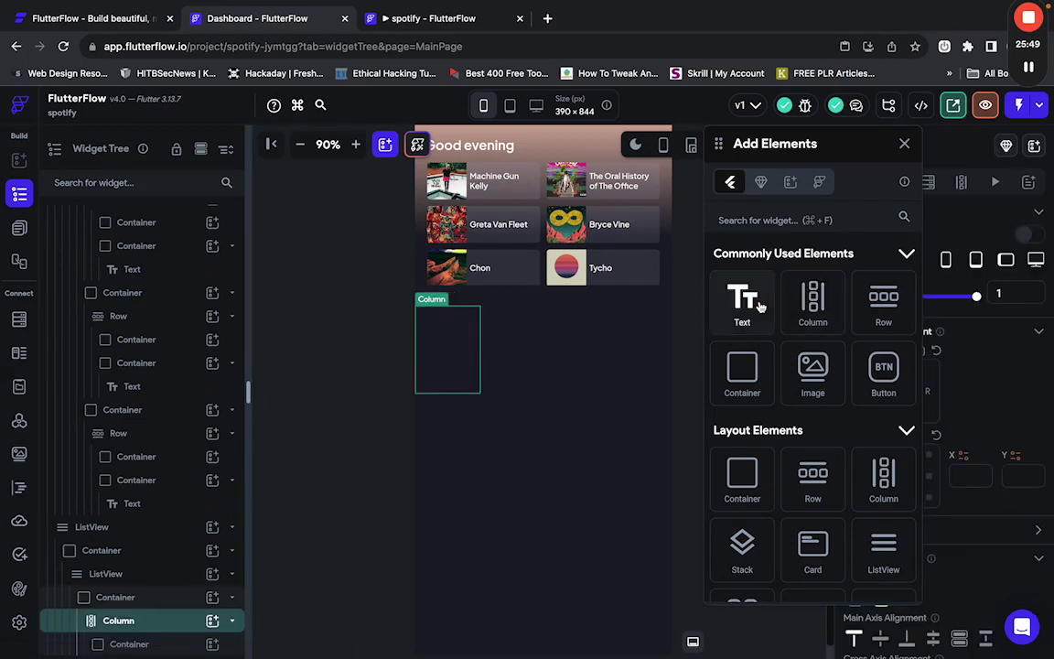
{"action": "left_click_drag", "start_coordinate": [742, 302], "coordinate": [455, 383]}
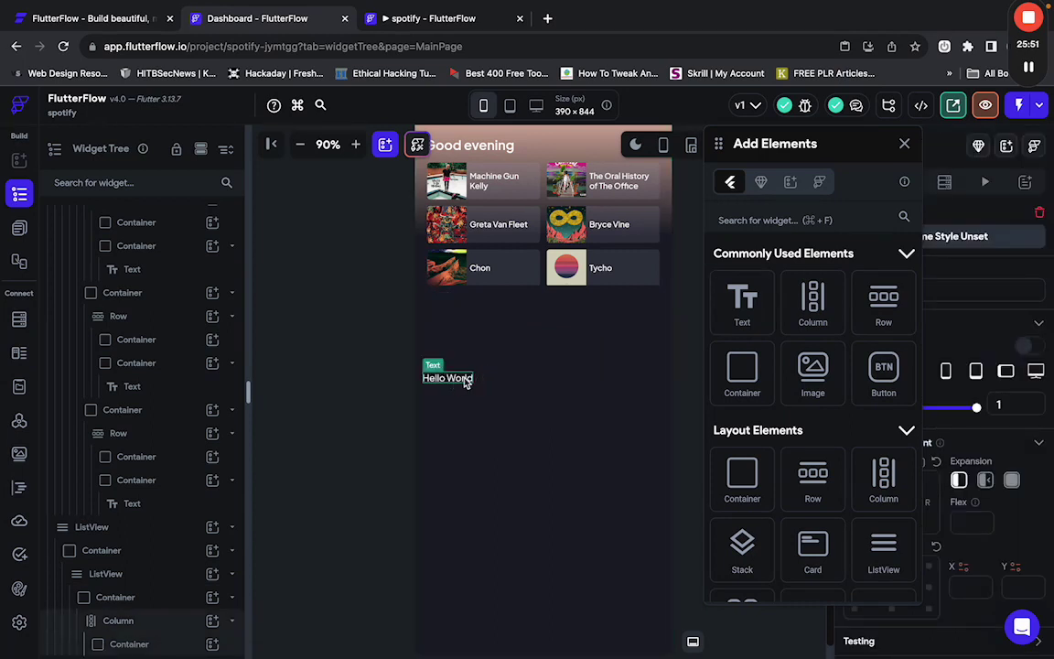
{"action": "left_click", "coordinate": [472, 391]}
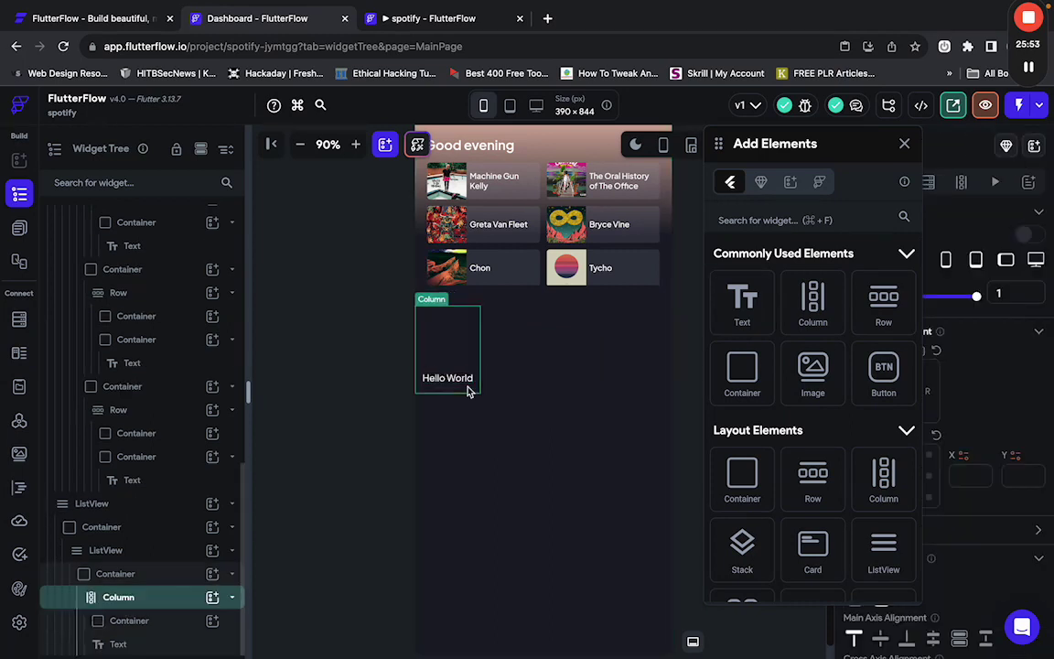
Give the Column's inner container a background image with the image type set to Asset.
{"action": "left_click", "coordinate": [447, 340]}
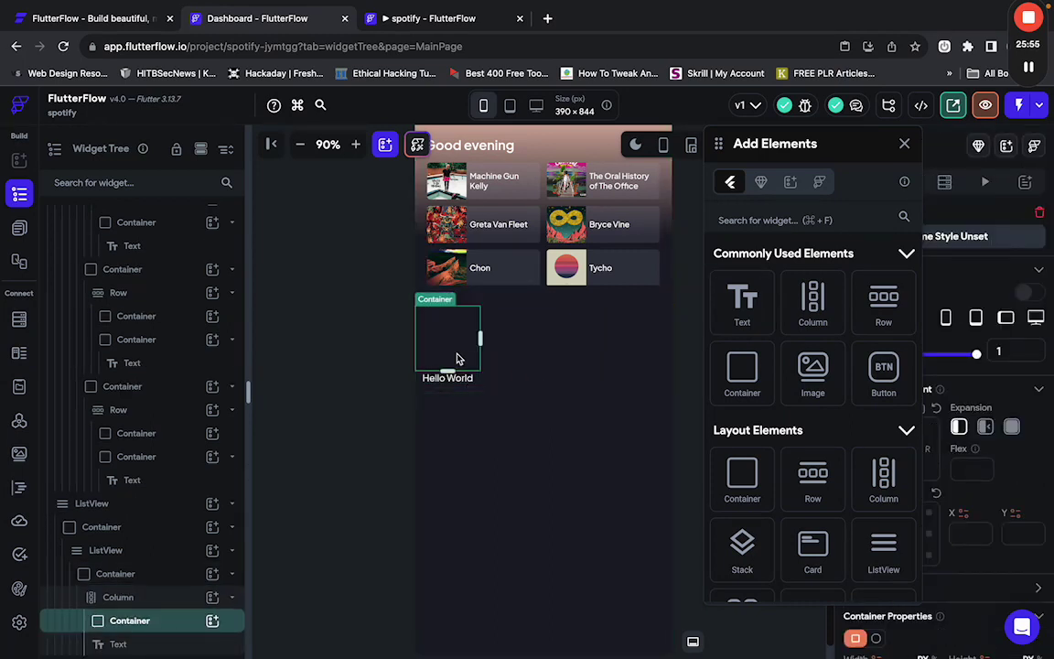
{"action": "key", "text": "ctrl+Right"}
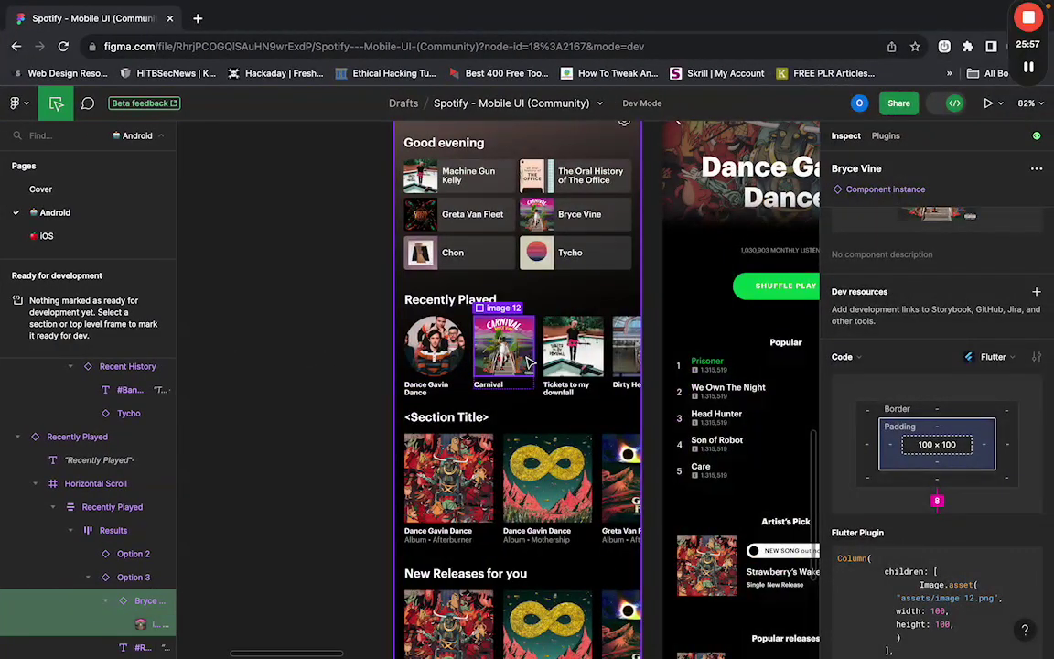
{"action": "key", "text": "ctrl+Left"}
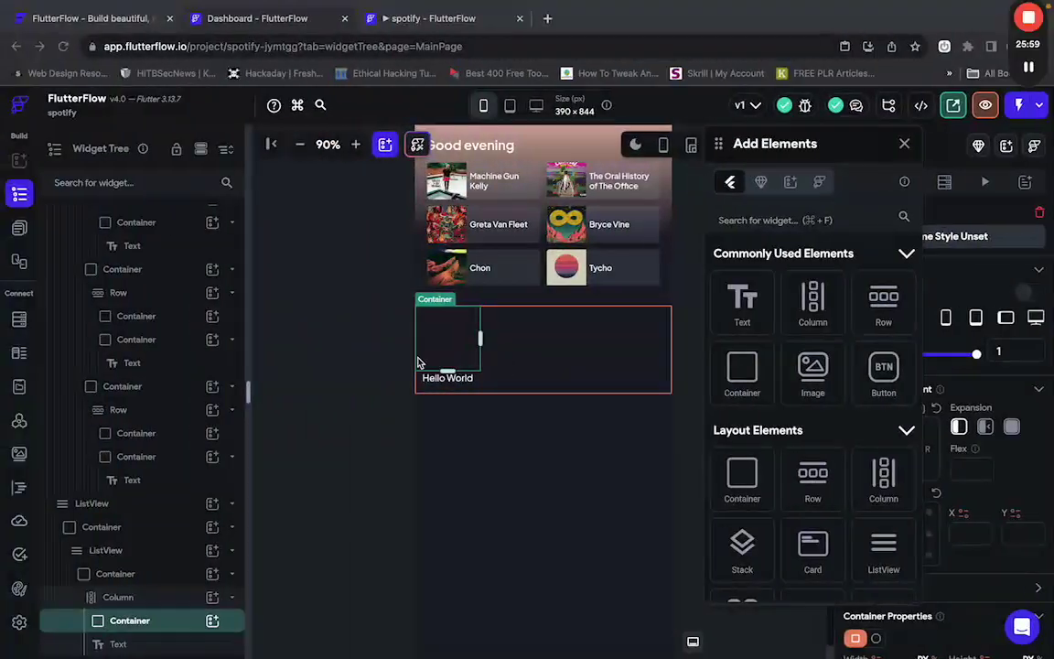
{"action": "left_click", "coordinate": [439, 359]}
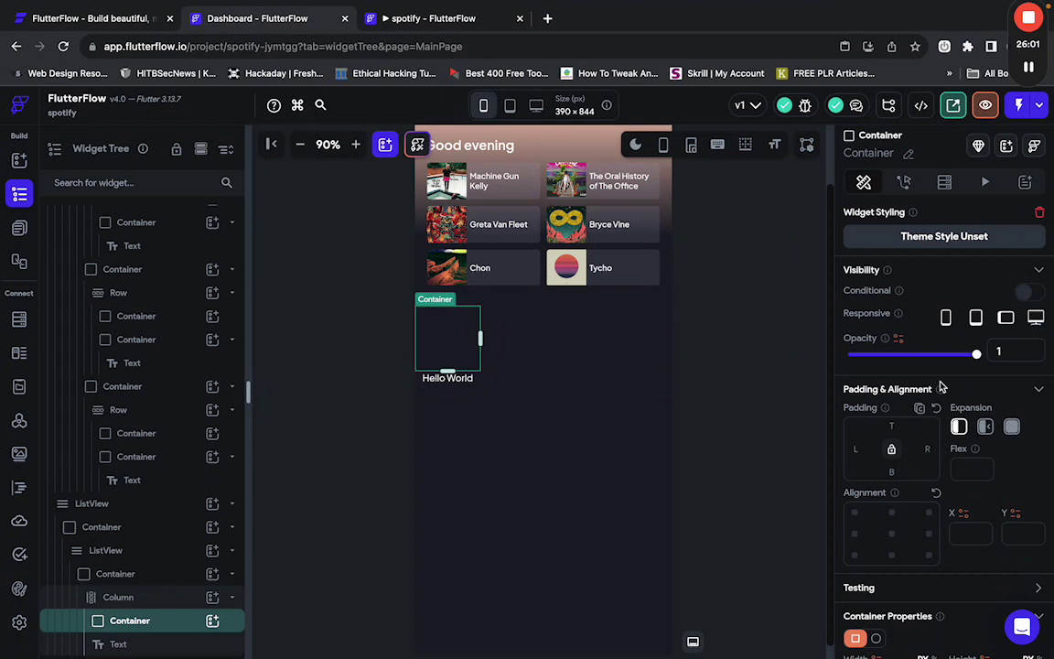
{"action": "scroll", "coordinate": [941, 380], "scroll_direction": "down", "scroll_amount": 5}
{"action": "scroll", "coordinate": [931, 457], "scroll_direction": "down", "scroll_amount": 4}
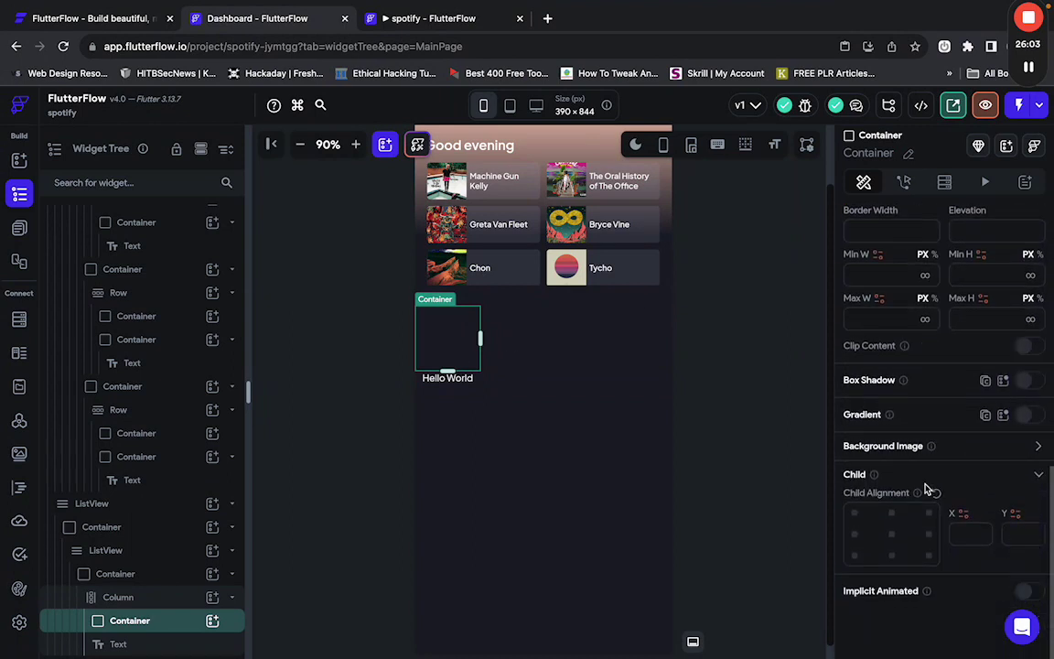
{"action": "left_click", "coordinate": [1040, 448]}
{"action": "scroll", "coordinate": [897, 506], "scroll_direction": "down", "scroll_amount": 1}
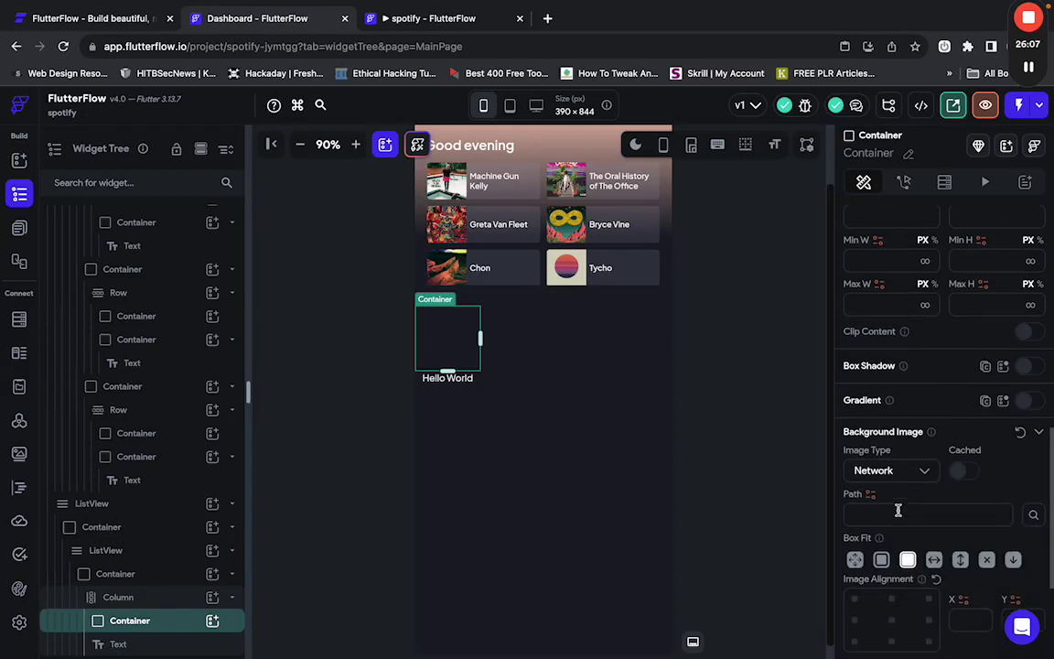
{"action": "left_click", "coordinate": [906, 468]}
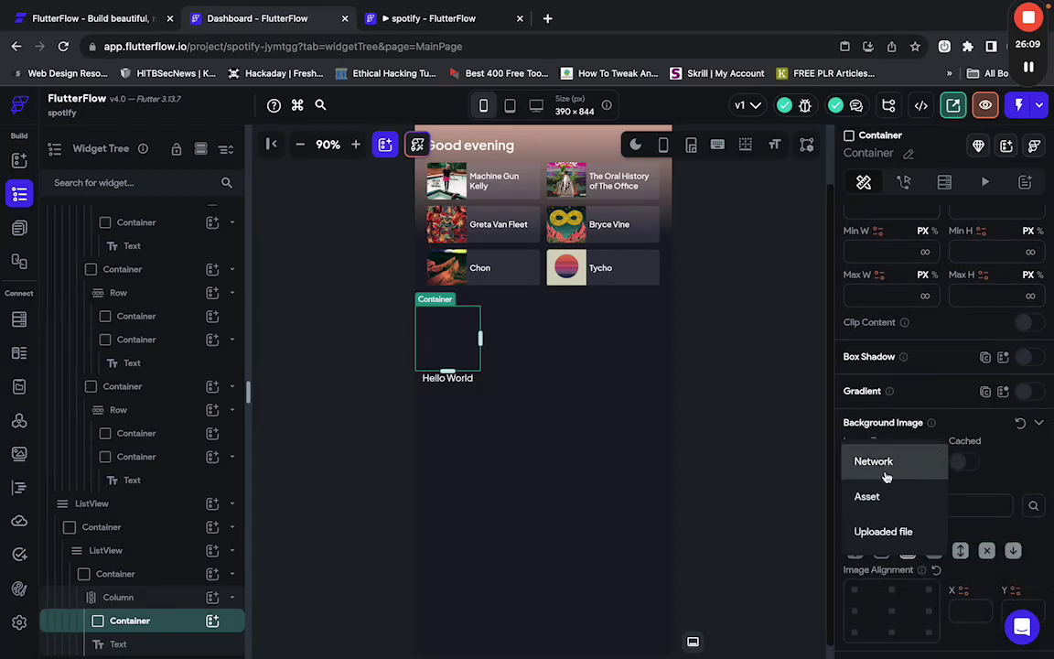
{"action": "left_click", "coordinate": [875, 498]}
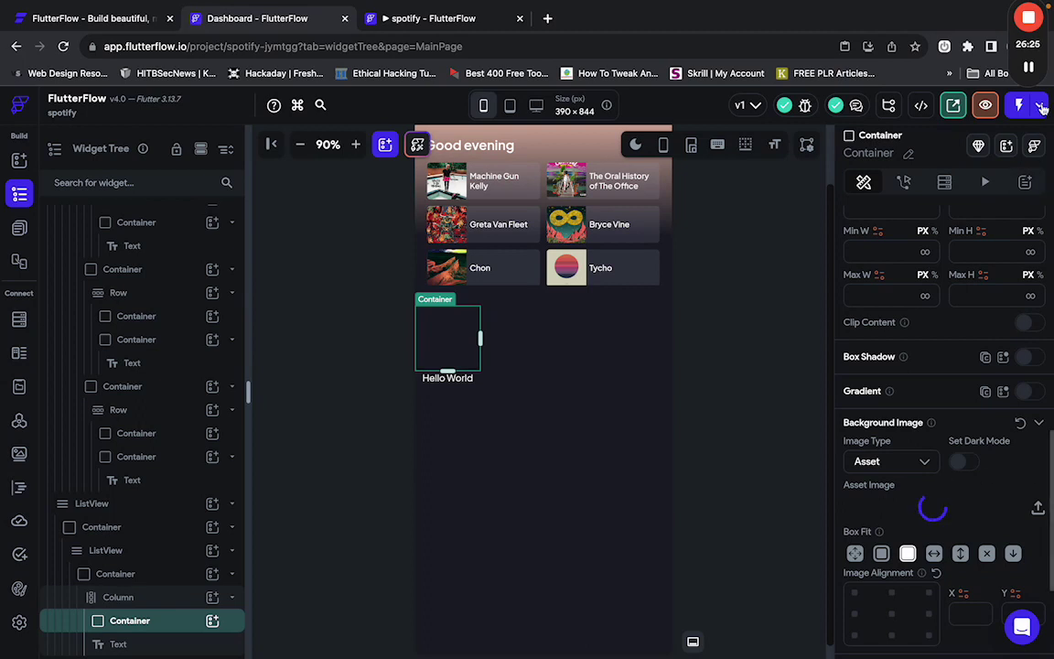
Choose Option_3.png as the asset for the inner container's background image.
{"action": "mouse_move", "coordinate": [1028, 72]}
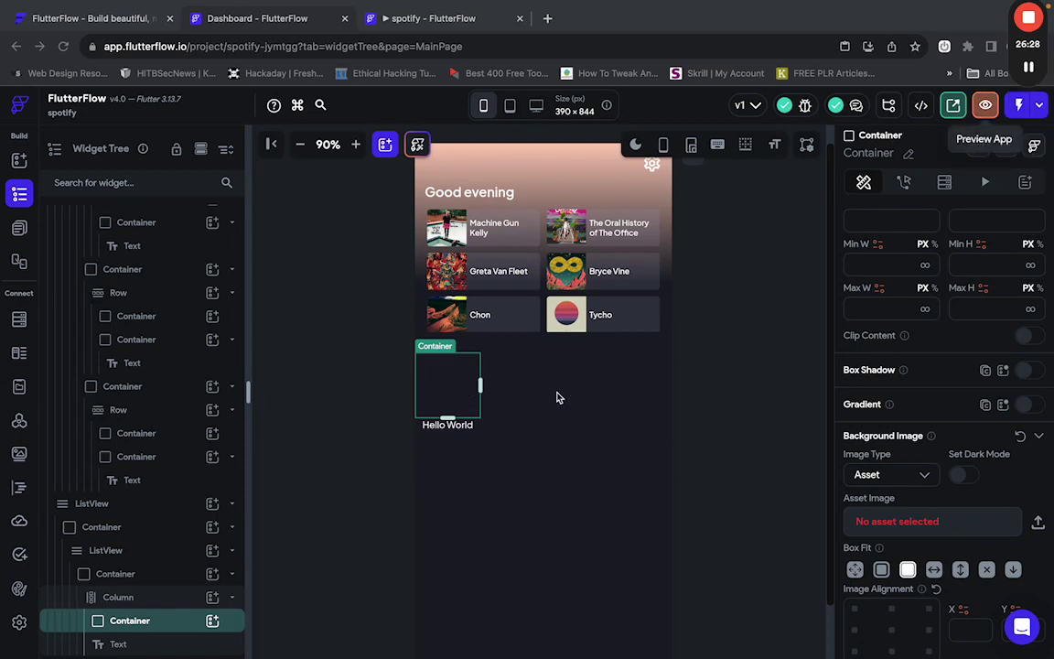
{"action": "left_click", "coordinate": [915, 521]}
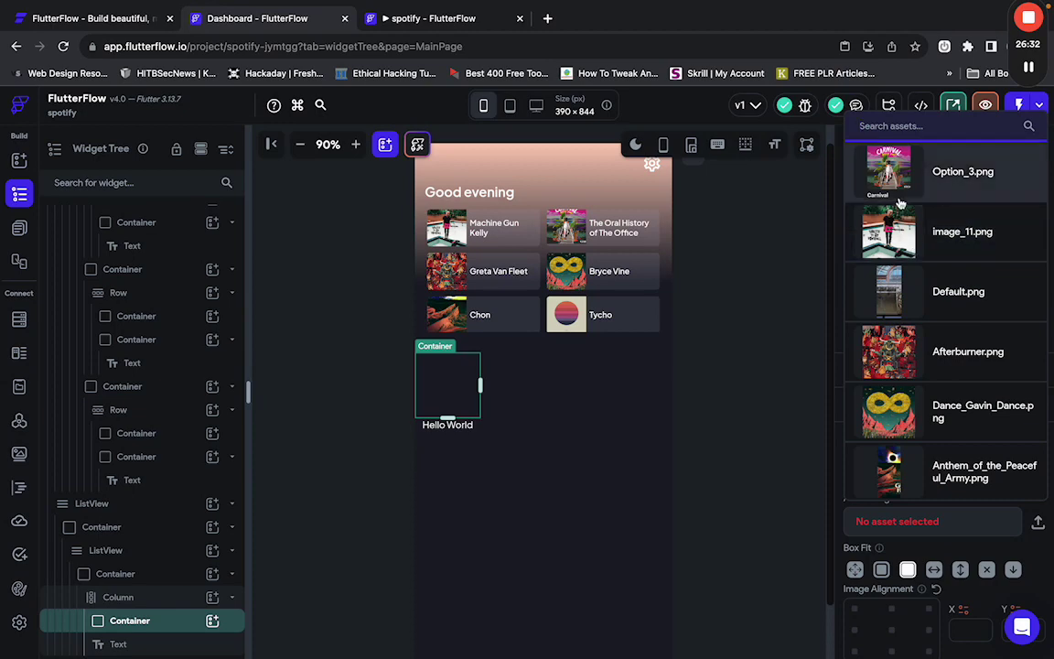
{"action": "left_click", "coordinate": [899, 182]}
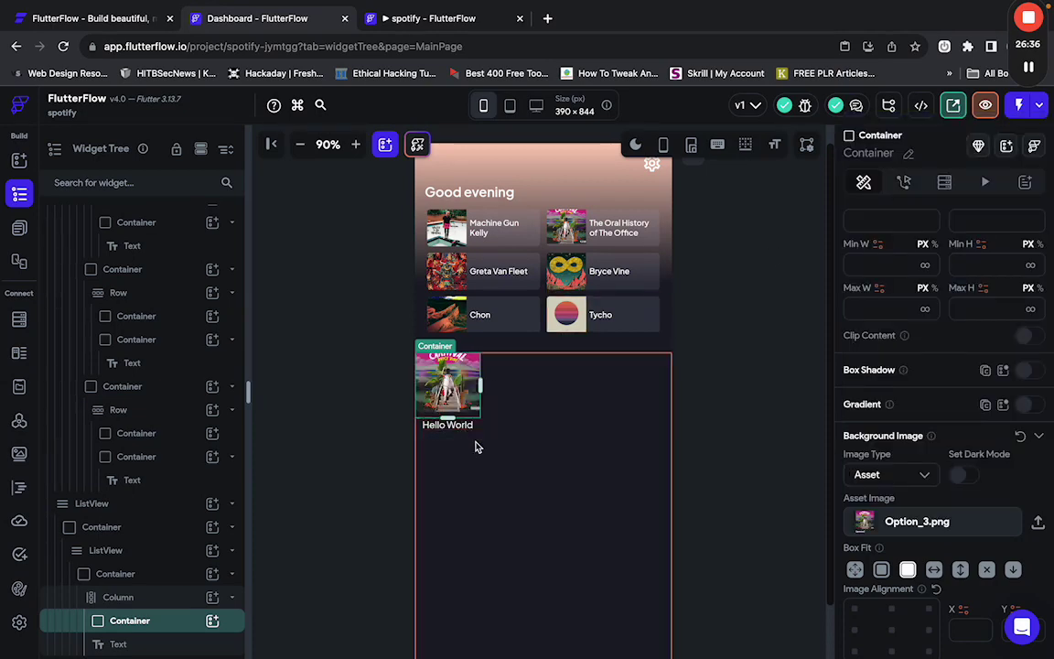
Inspect the Carnival caption's text properties in the Figma design, and return to the caption Text widget in FlutterFlow.
{"action": "key", "text": "alt+Tab"}
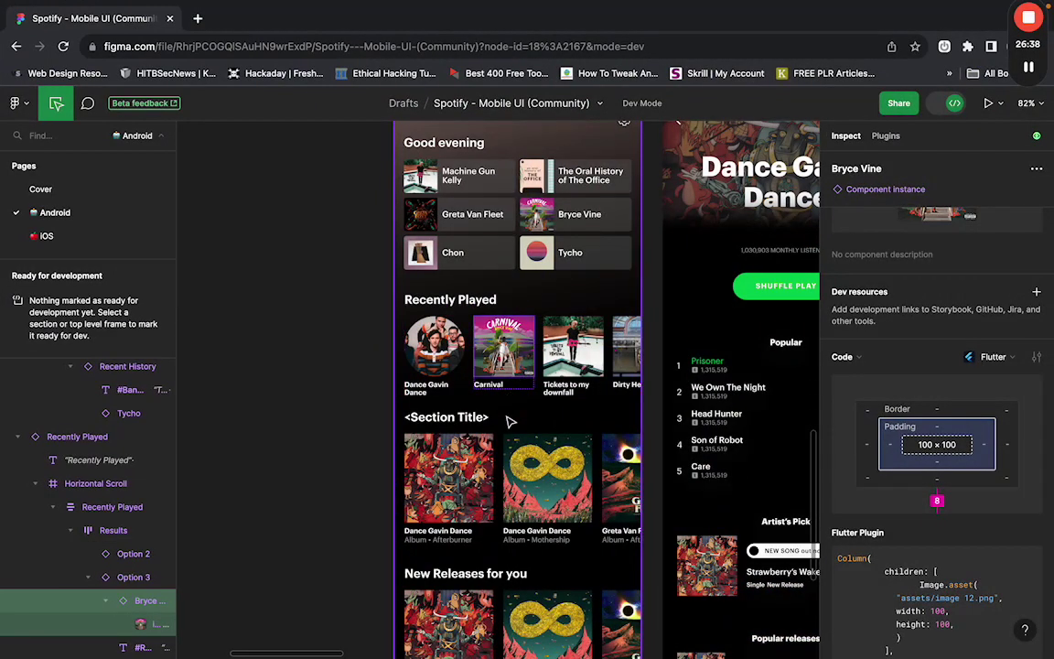
{"action": "left_click", "coordinate": [491, 385]}
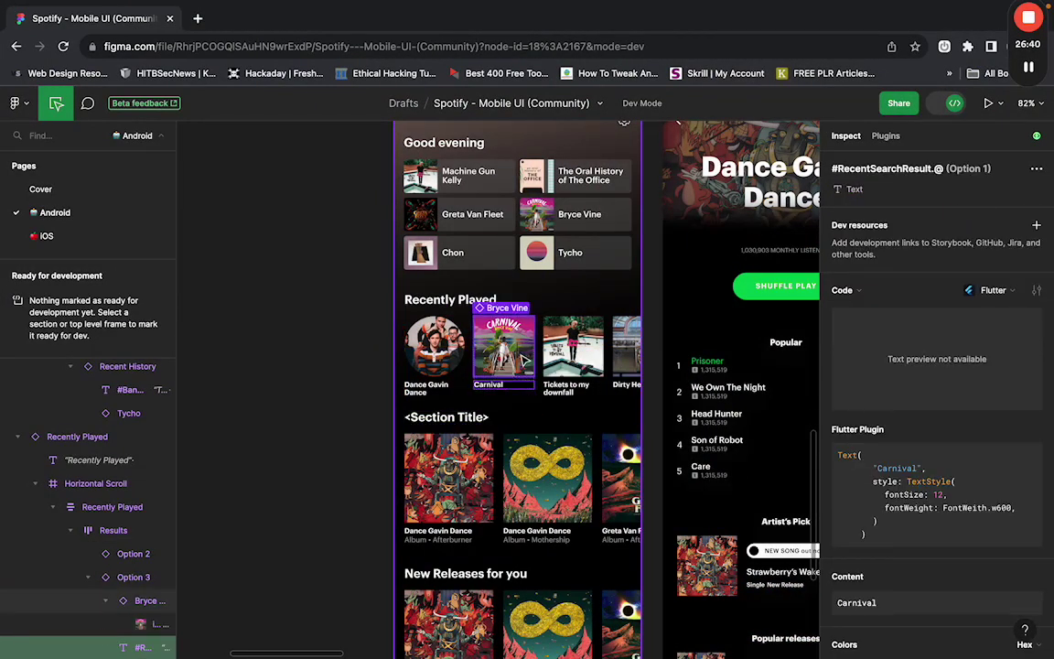
{"action": "key", "text": "ctrl+Left"}
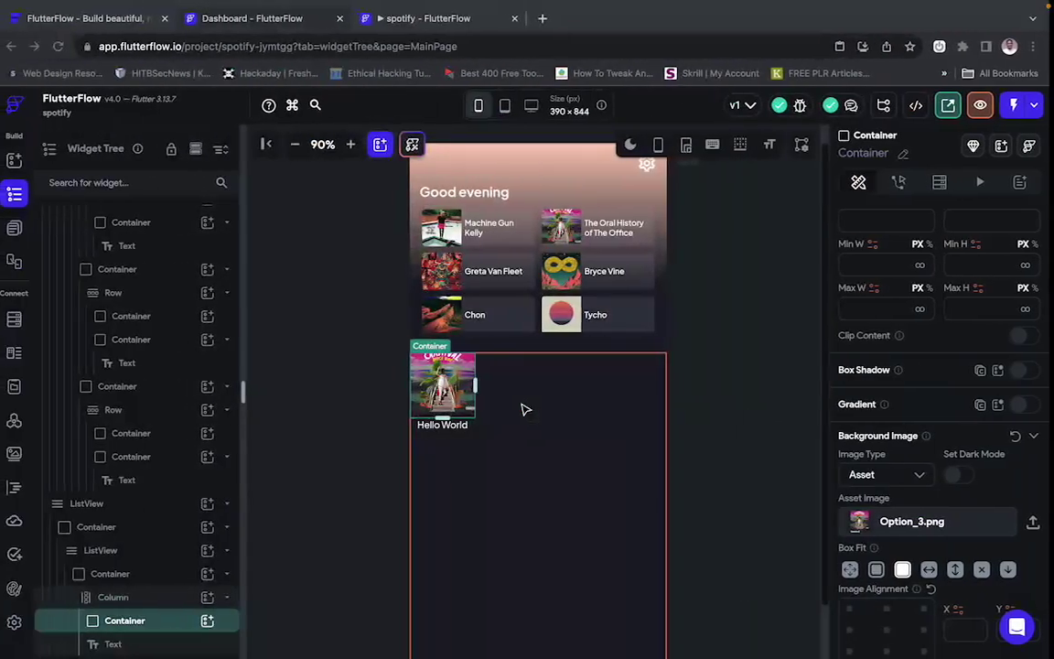
{"action": "left_click", "coordinate": [456, 426]}
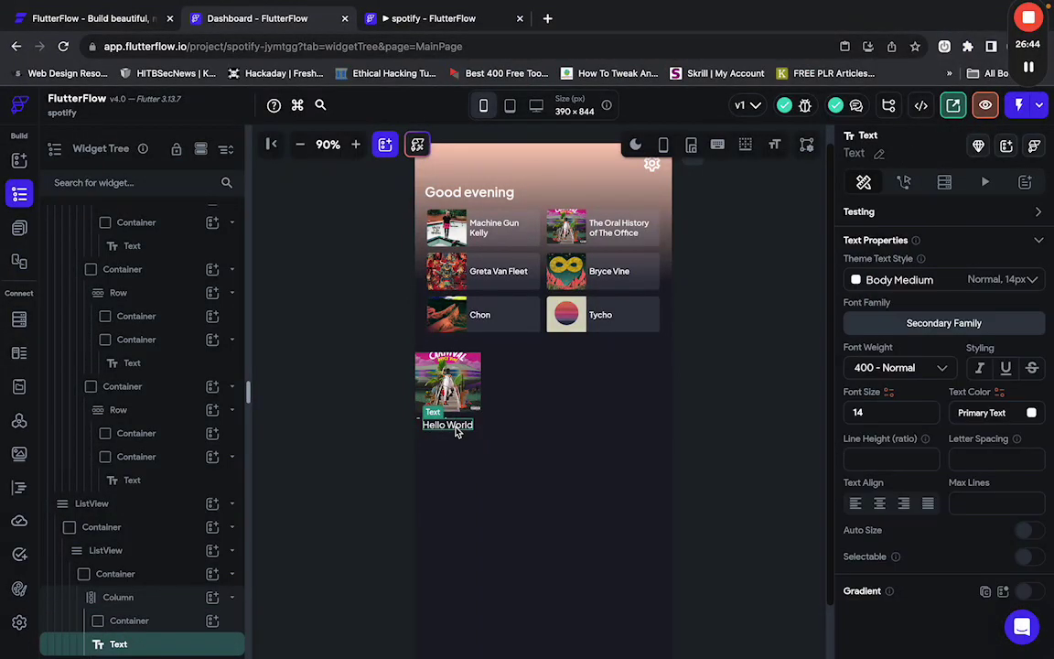
Set the main axis alignment of the cover item's Column to Space Evenly.
{"action": "left_click", "coordinate": [517, 437]}
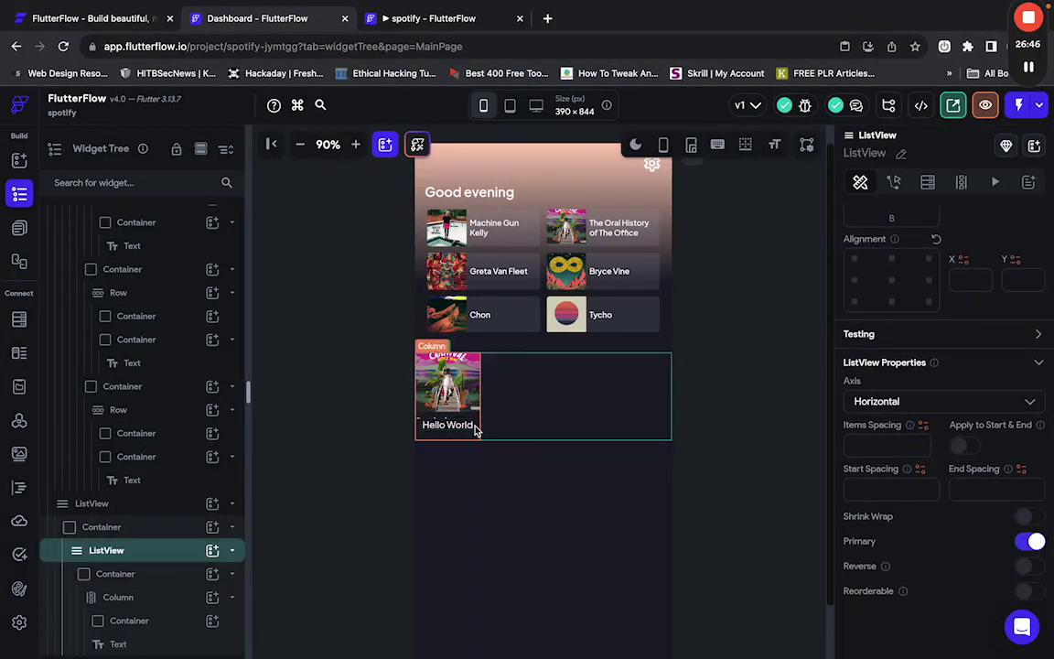
{"action": "left_click", "coordinate": [475, 428]}
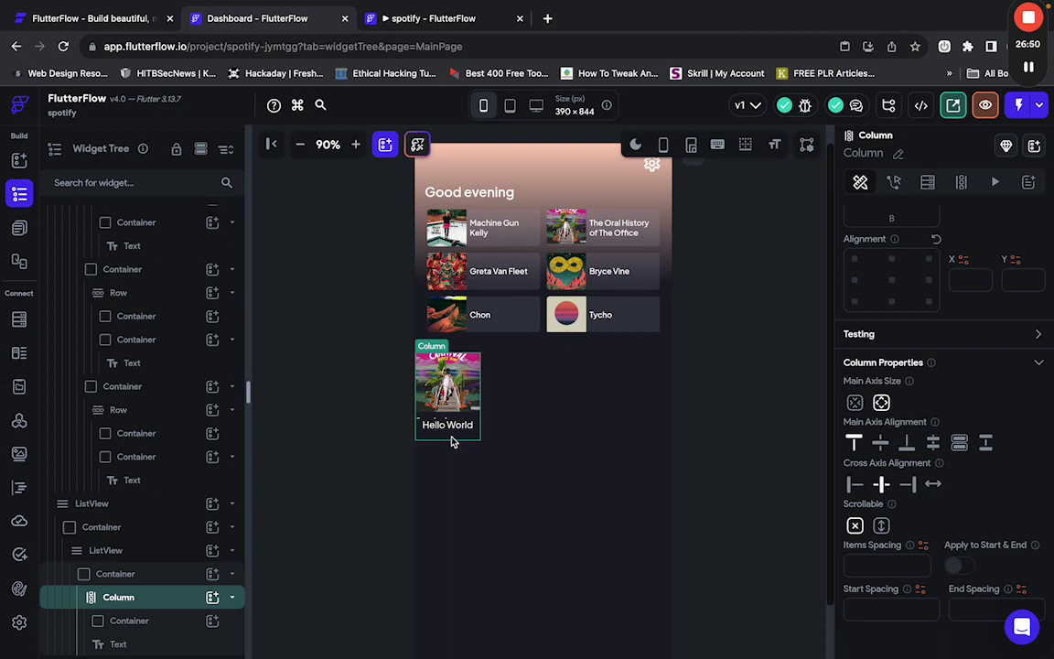
{"action": "left_click", "coordinate": [932, 443]}
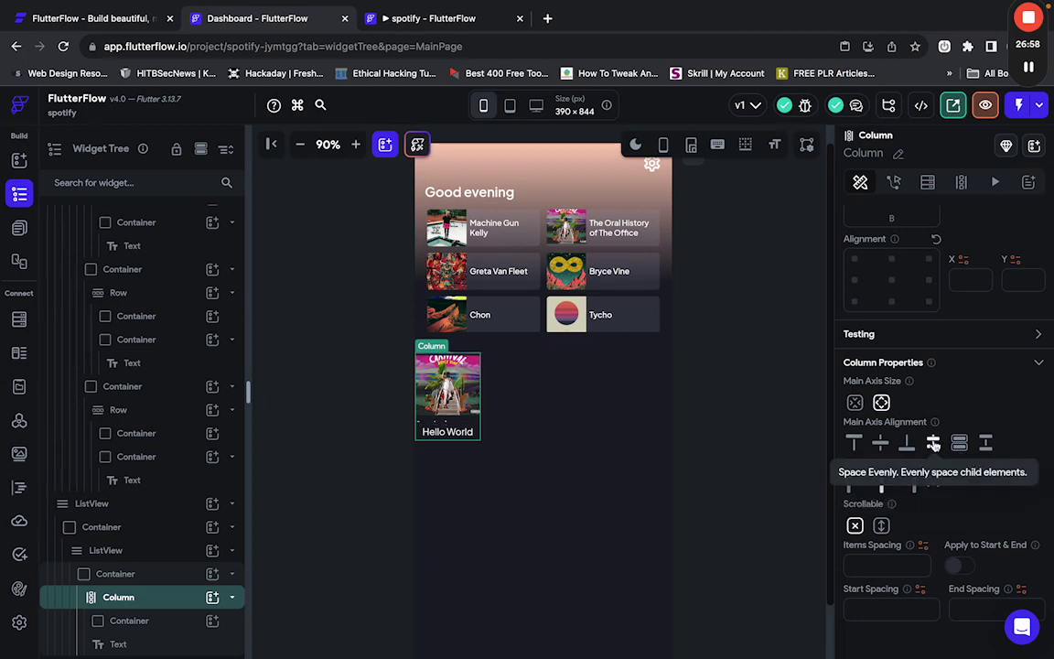
{"action": "left_click", "coordinate": [576, 445]}
{"action": "left_click", "coordinate": [578, 552]}
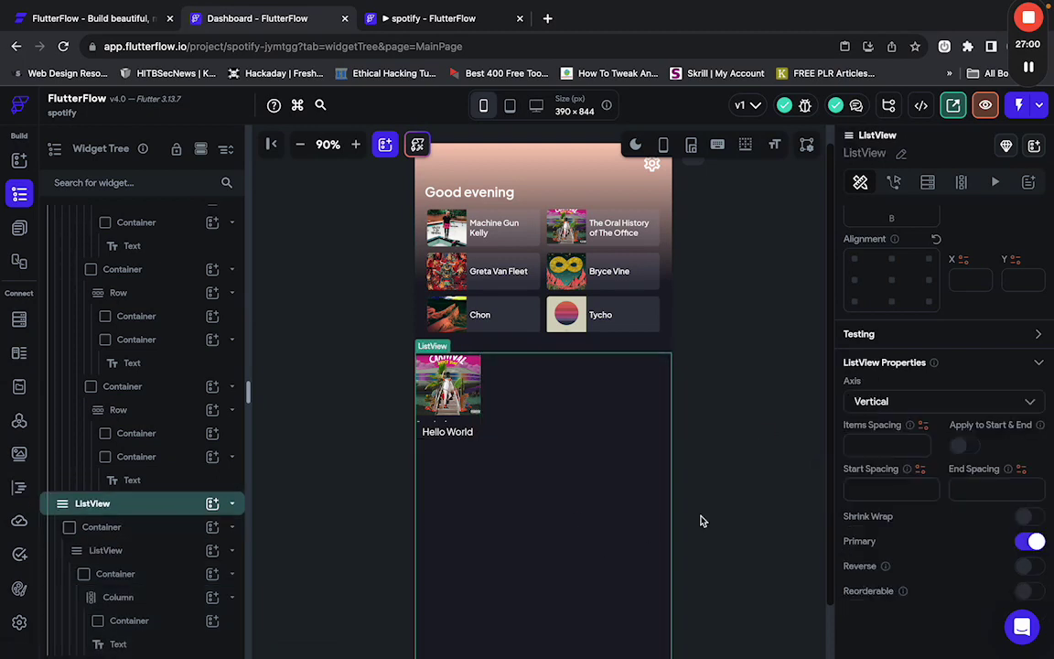
{"action": "left_click", "coordinate": [768, 512]}
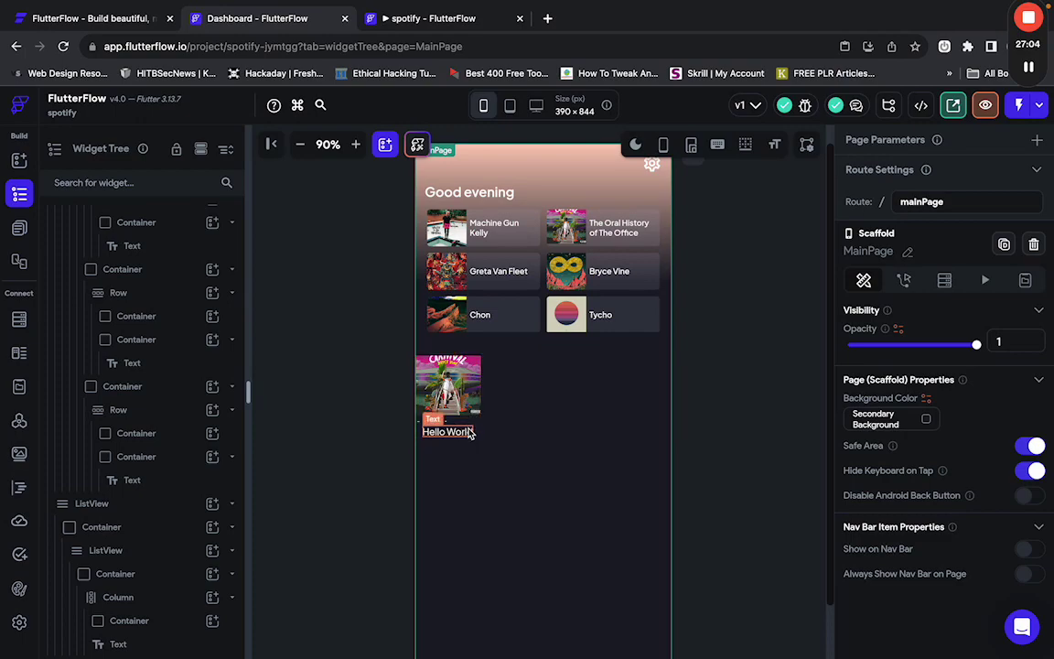
Switch to Figma and copy the caption text of the Carnival item under Recently Played.
{"action": "left_click", "coordinate": [469, 433]}
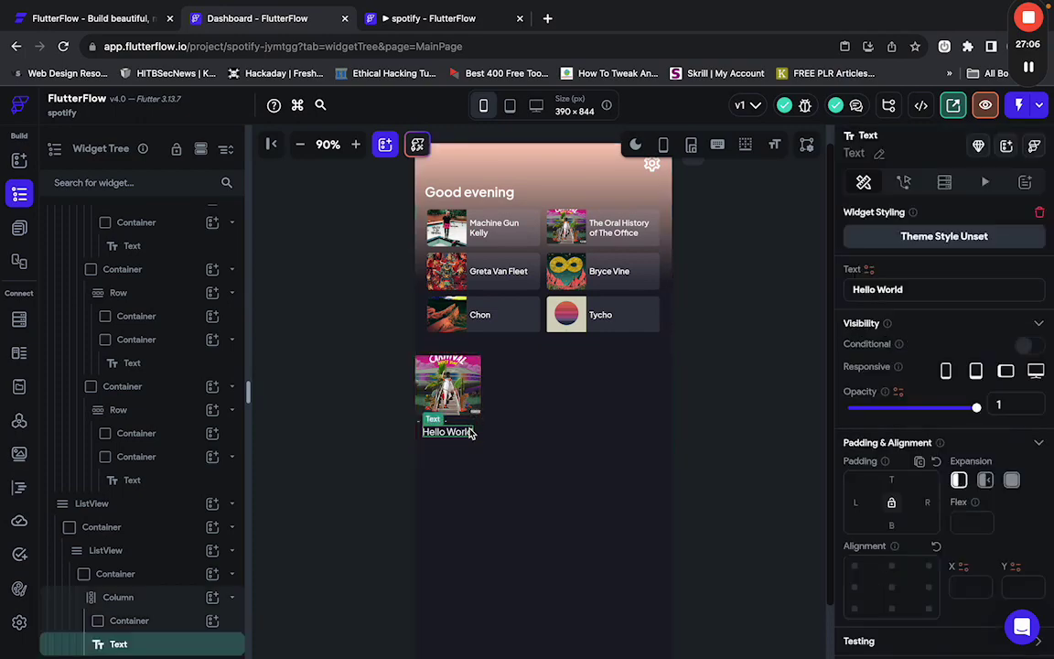
{"action": "key", "text": "ctrl+Right"}
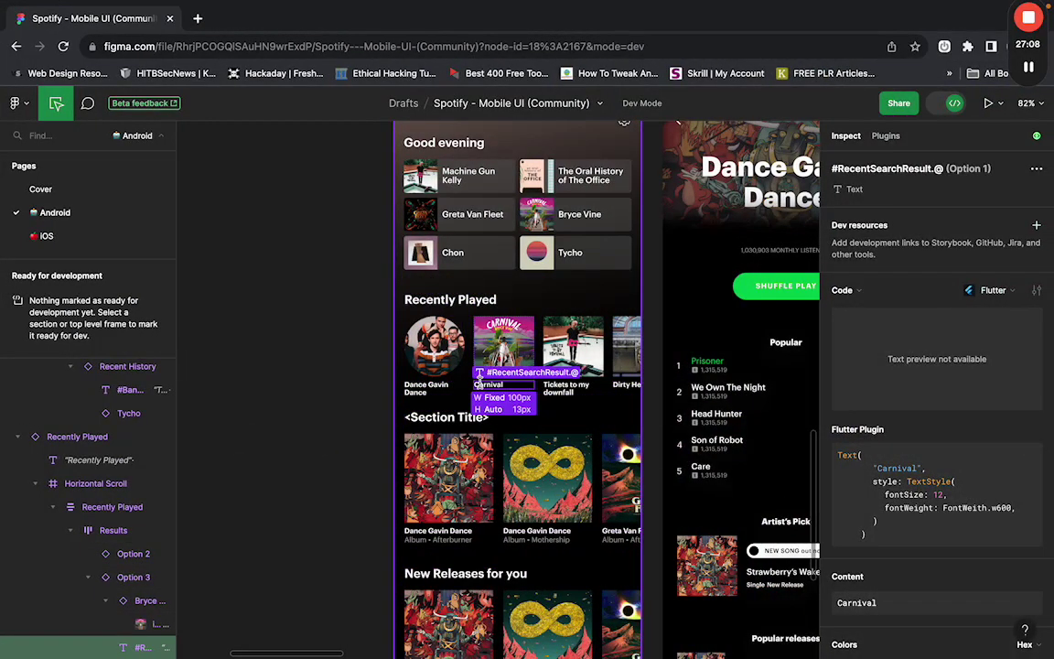
{"action": "left_click", "coordinate": [428, 391]}
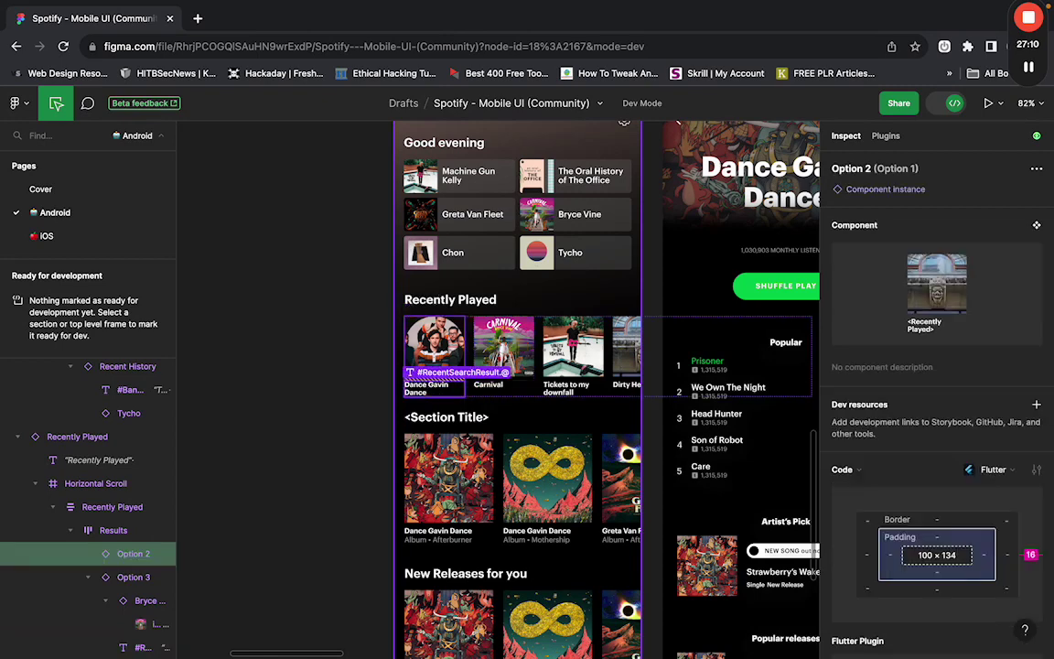
{"action": "left_click", "coordinate": [428, 388]}
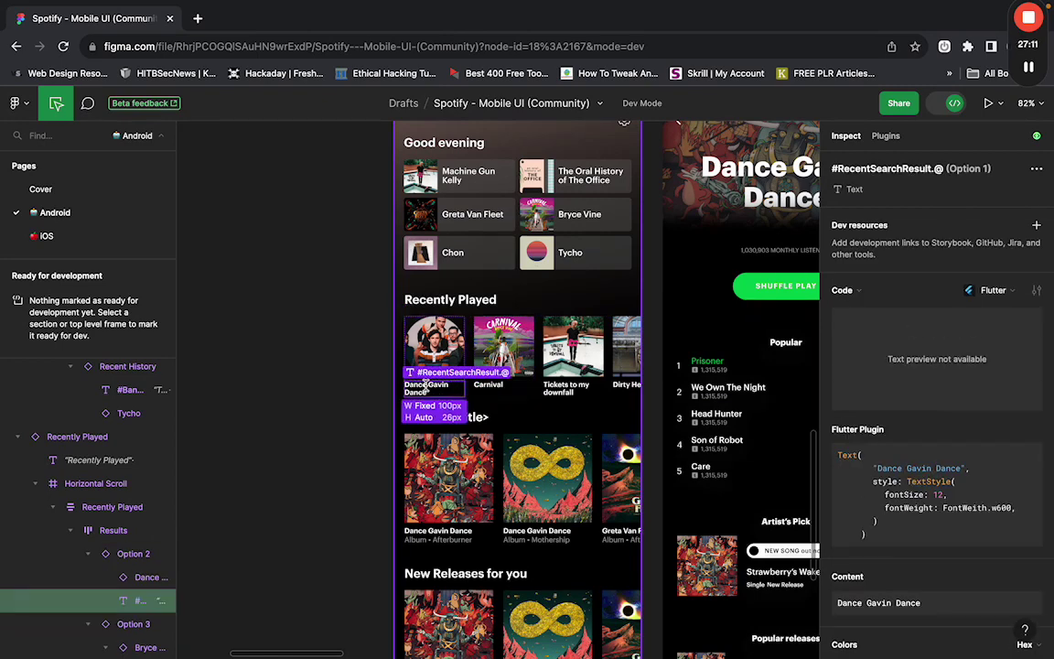
{"action": "left_click", "coordinate": [490, 381]}
{"action": "left_click", "coordinate": [490, 383]}
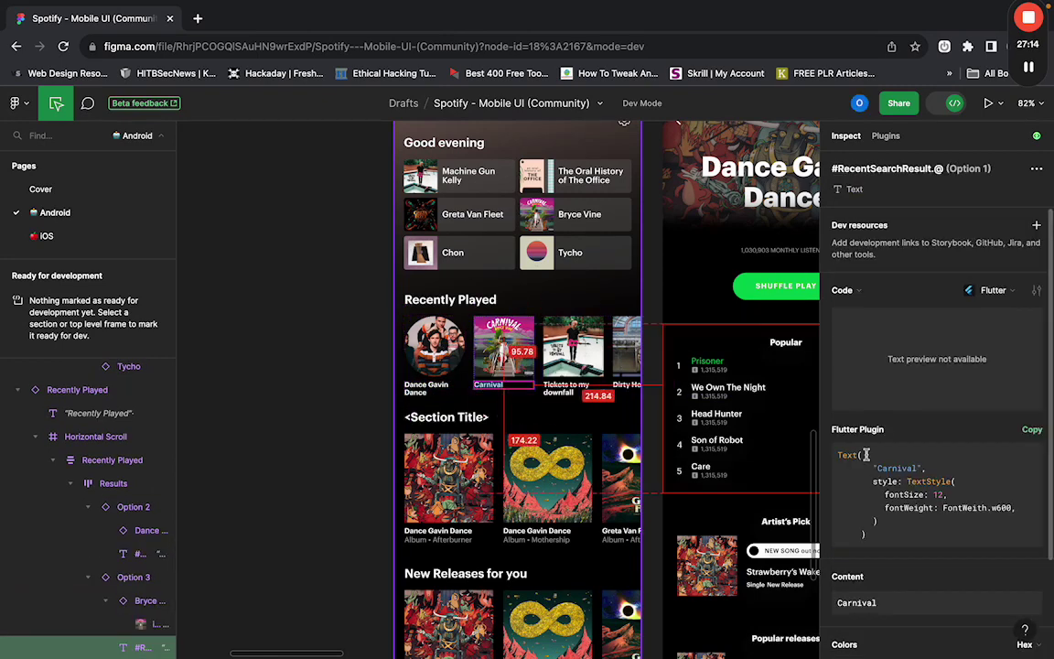
{"action": "scroll", "coordinate": [865, 454], "scroll_direction": "down", "scroll_amount": 3}
{"action": "left_click", "coordinate": [1028, 455]}
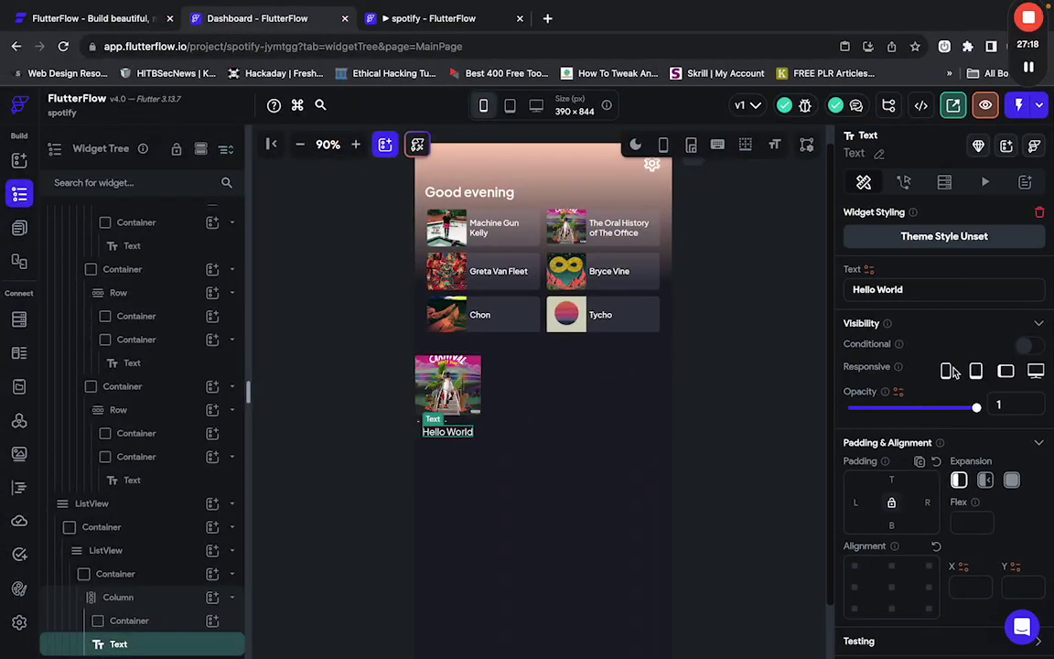
In FlutterFlow, replace the cover item's "Hello World" caption with "Carnival".
{"action": "scroll", "coordinate": [951, 370], "scroll_direction": "down", "scroll_amount": 1}
{"action": "left_click", "coordinate": [914, 248]}
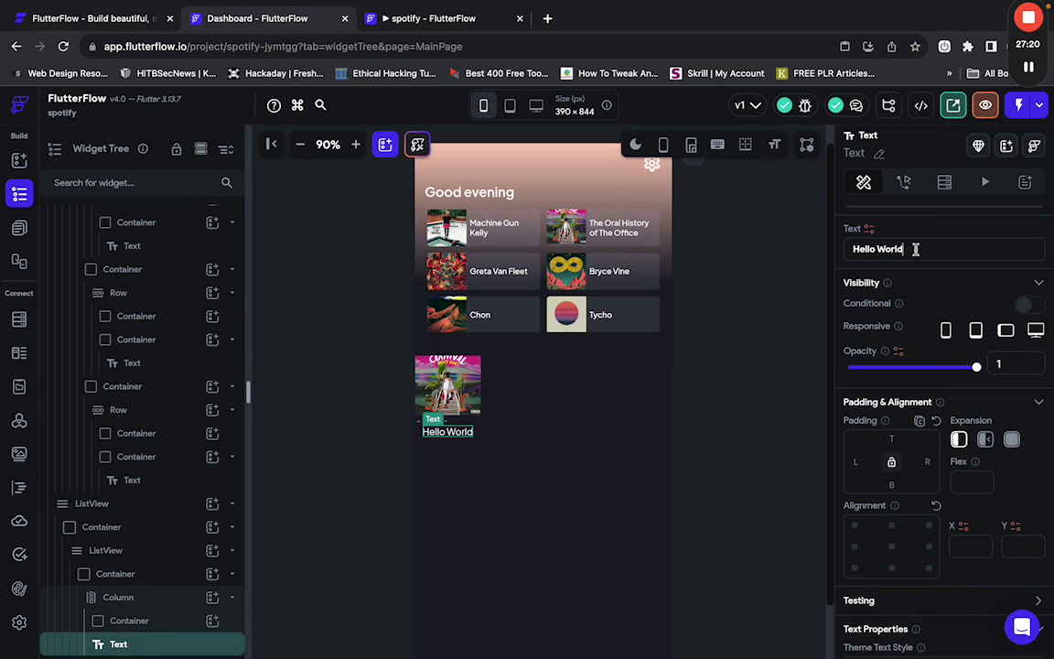
{"action": "key", "text": "ctrl+v"}
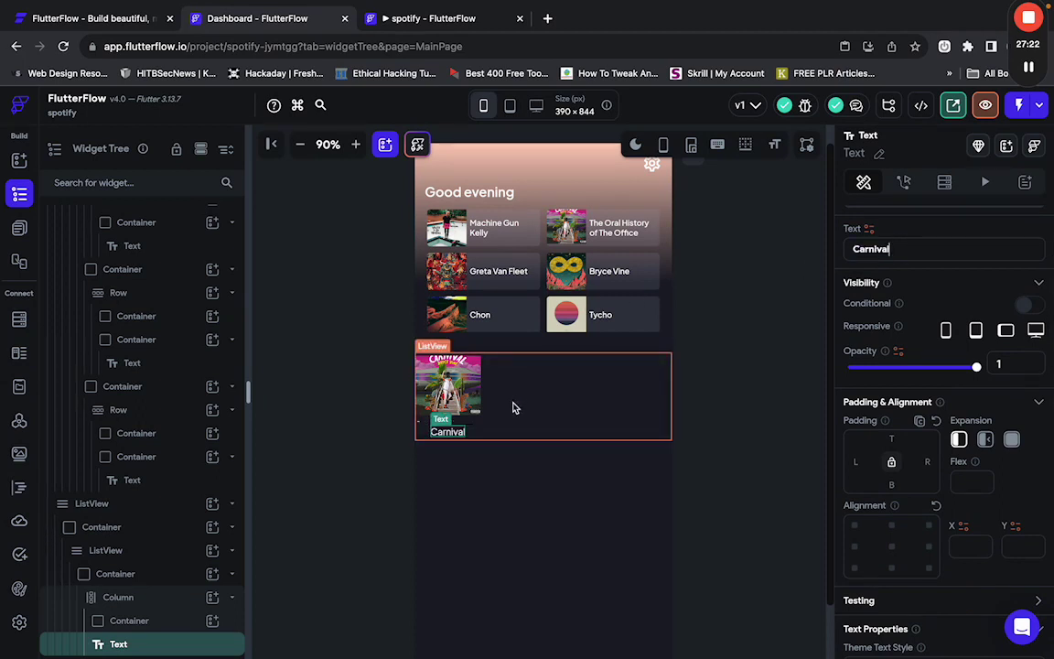
Check the Recently Played item spacing in Figma and give the item's outer Container in FlutterFlow a right padding of 10.
{"action": "left_click", "coordinate": [478, 430]}
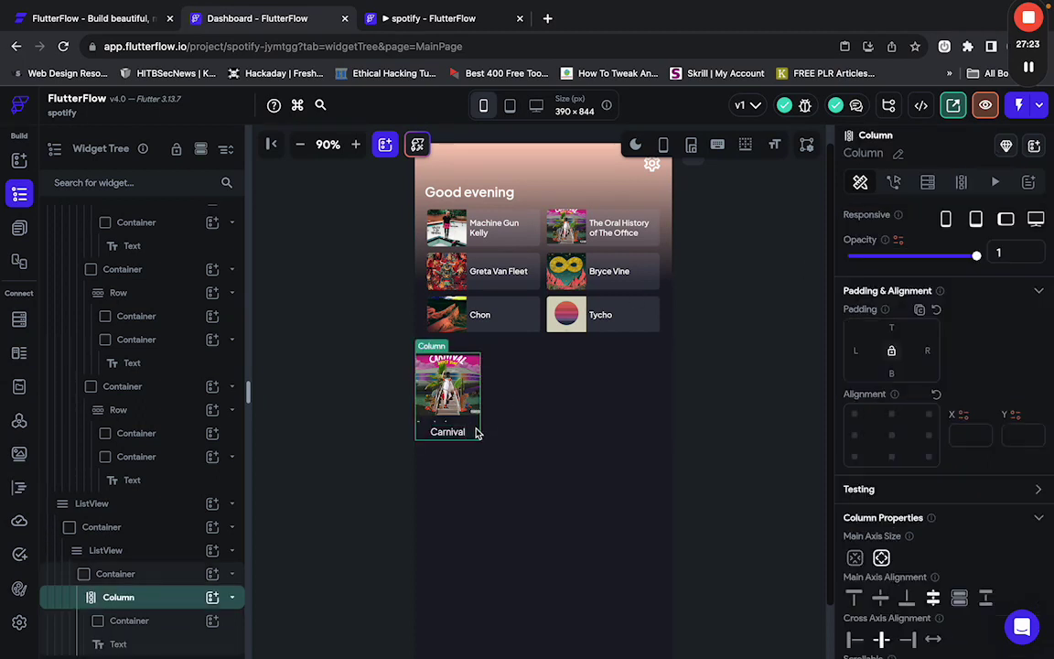
{"action": "left_click", "coordinate": [143, 578]}
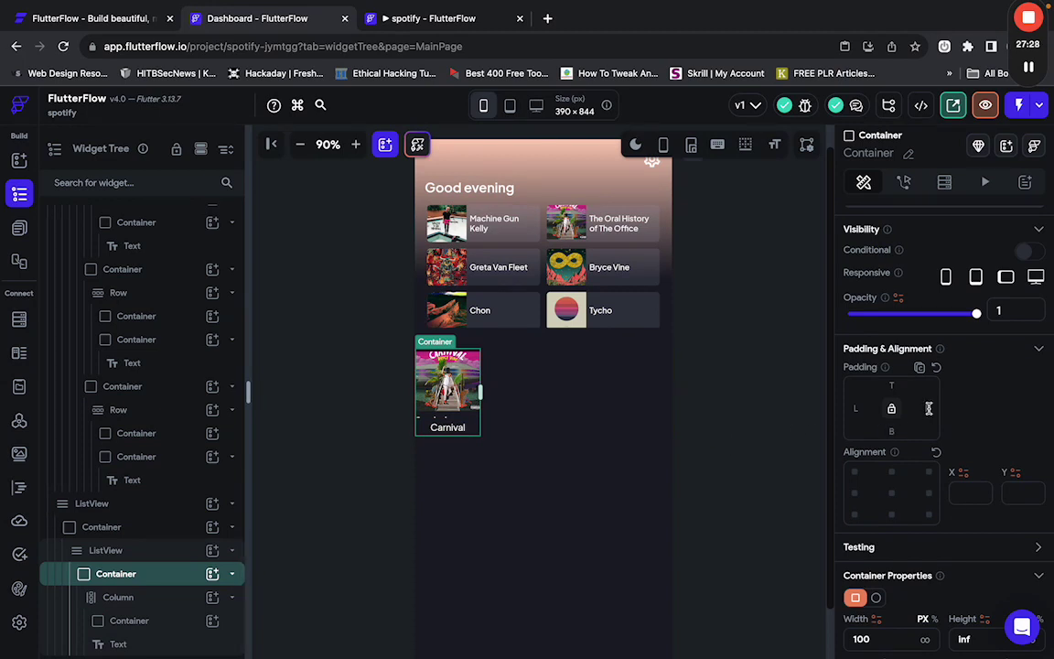
{"action": "key", "text": "ctrl+Right"}
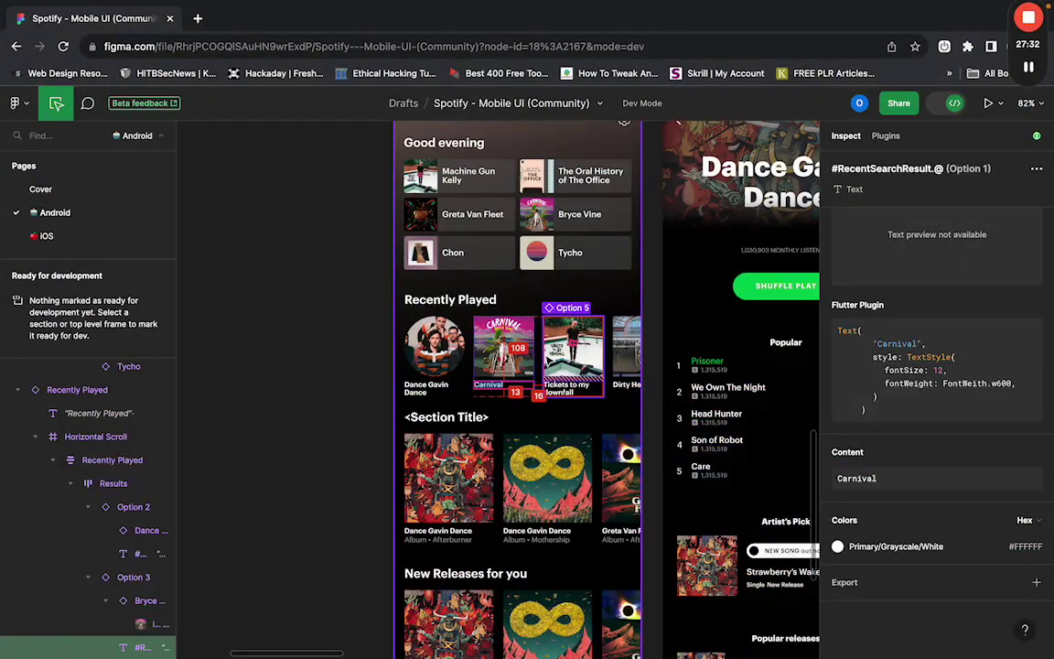
{"action": "key", "text": "ctrl+Left"}
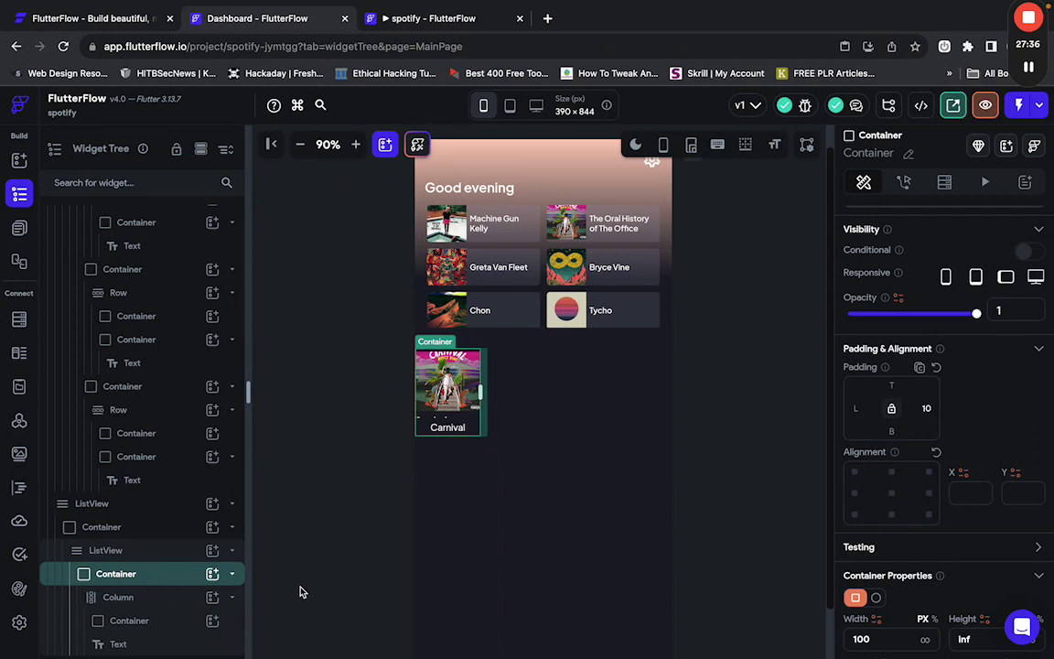
Duplicate the Carnival item's outer Container three times within the horizontal ListView, and check that the row scrolls sideways.
{"action": "scroll", "coordinate": [144, 580], "scroll_direction": "up", "scroll_amount": 1}
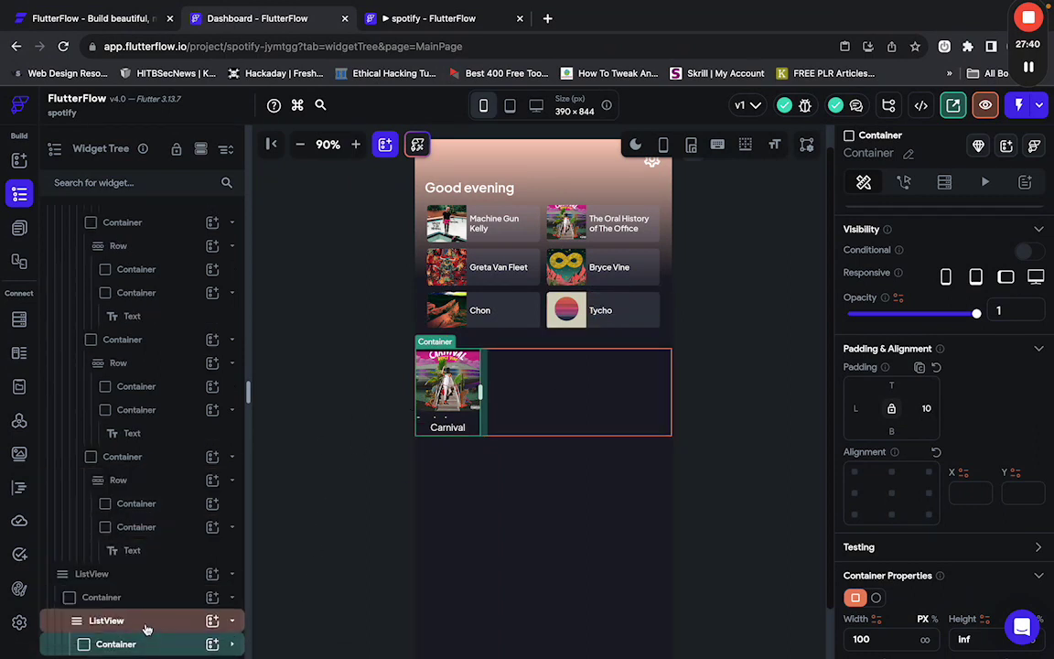
{"action": "scroll", "coordinate": [149, 640], "scroll_direction": "down", "scroll_amount": 2}
{"action": "double_click", "coordinate": [160, 574]}
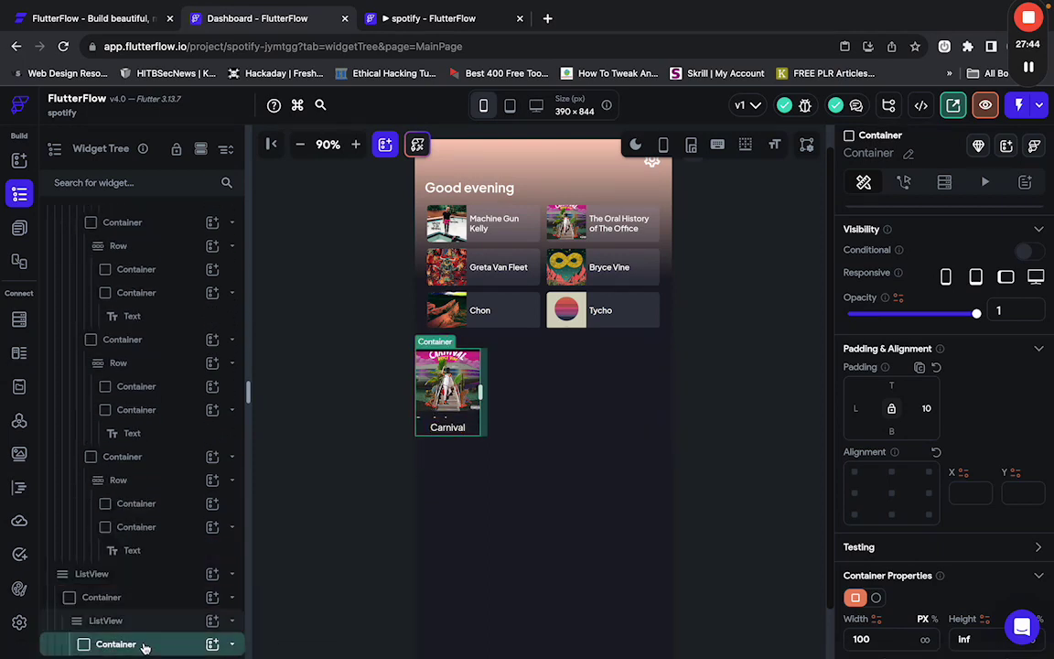
{"action": "scroll", "coordinate": [144, 647], "scroll_direction": "down", "scroll_amount": 1}
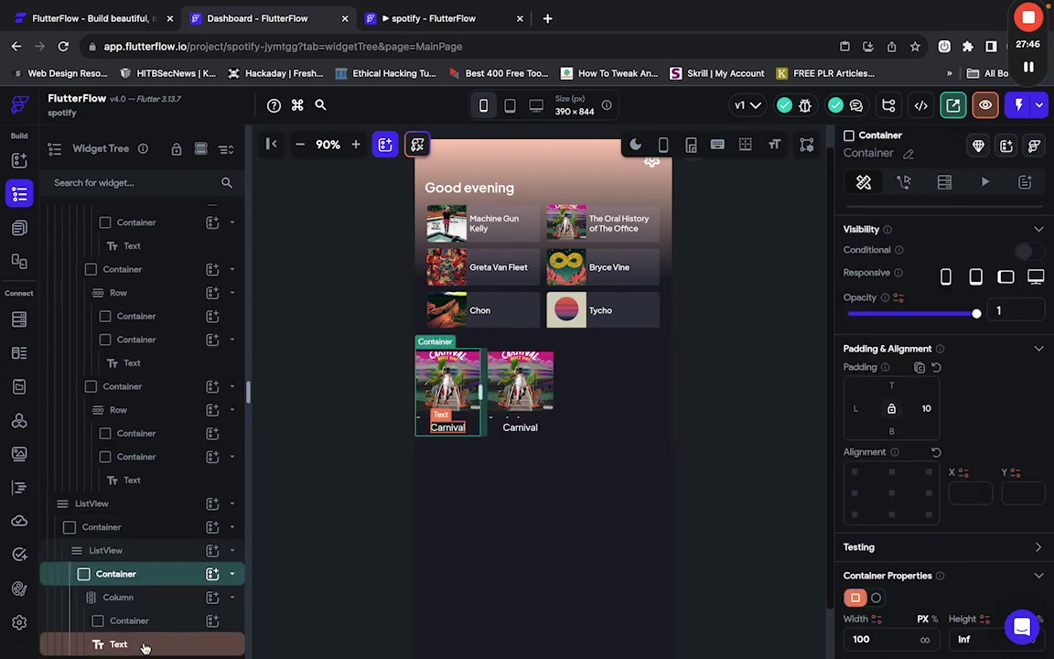
{"action": "key", "text": "super+d"}
{"action": "key", "text": "super+d"}
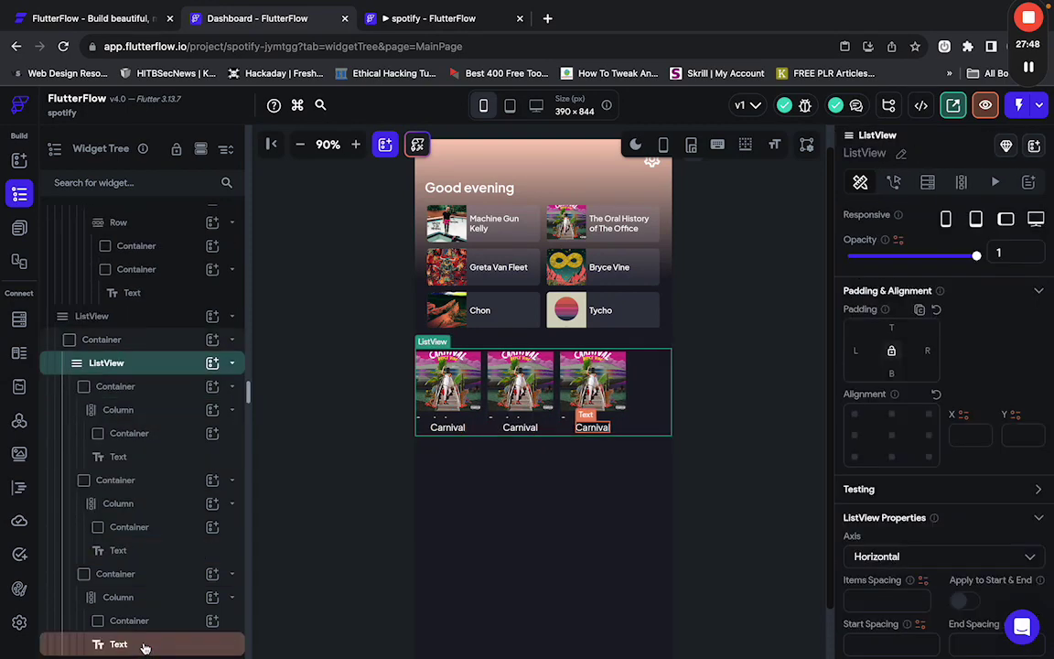
{"action": "key", "text": "super+d"}
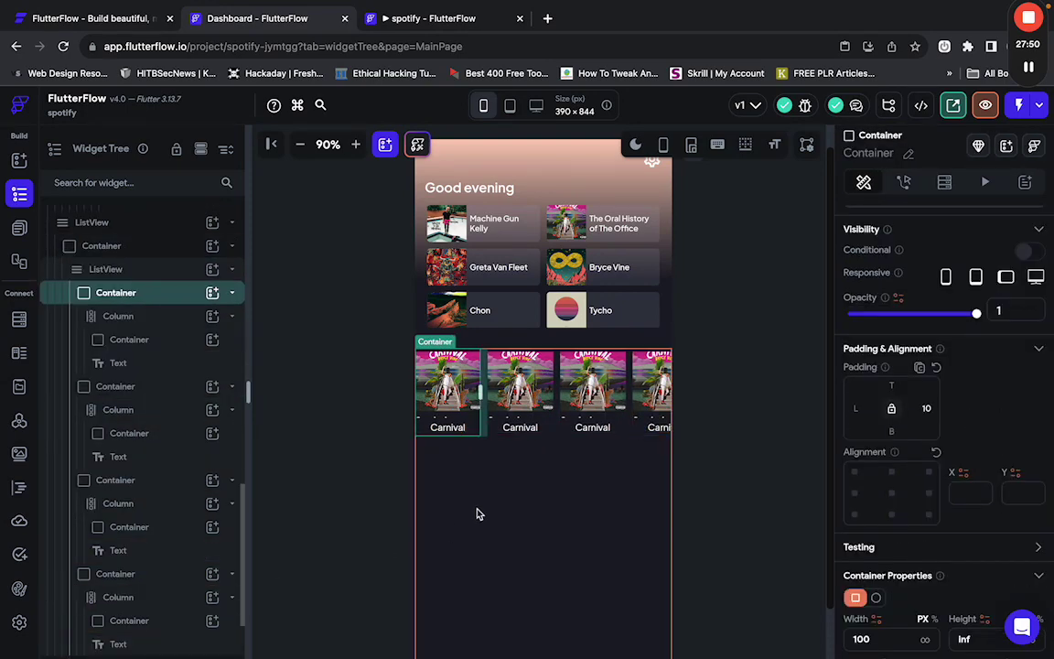
{"action": "scroll", "coordinate": [552, 405], "scroll_direction": "right", "scroll_amount": 1}
{"action": "scroll", "coordinate": [553, 405], "scroll_direction": "right", "scroll_amount": 1}
{"action": "scroll", "coordinate": [552, 405], "scroll_direction": "left", "scroll_amount": 2}
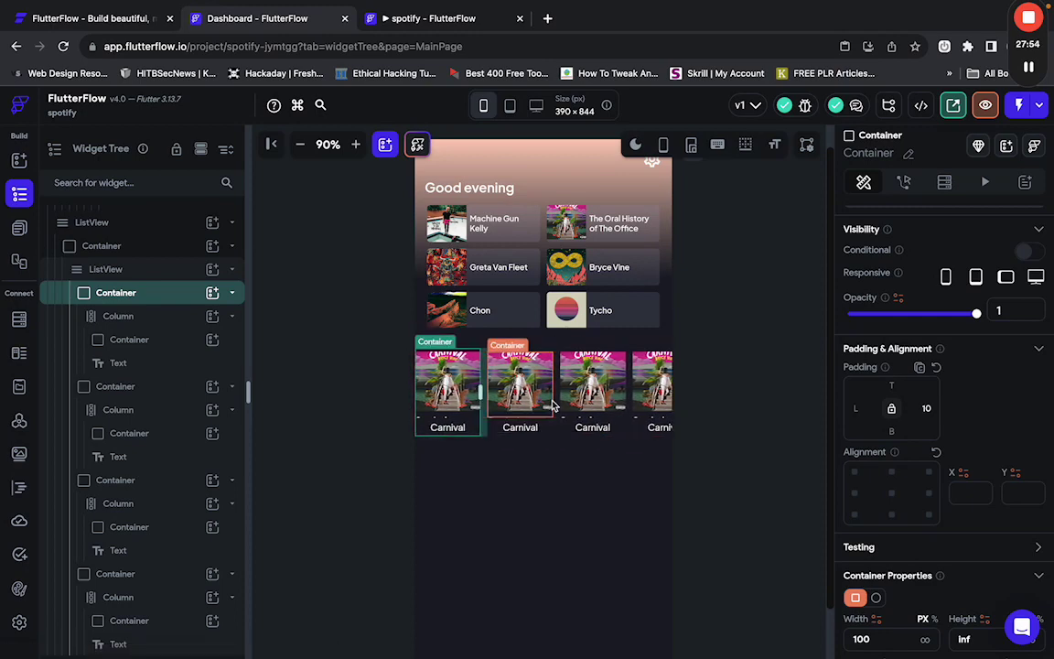
Check the Recently Played covers in Figma, and set the second item's cover background image in FlutterFlow to image_11.png.
{"action": "key", "text": "ctrl+Right"}
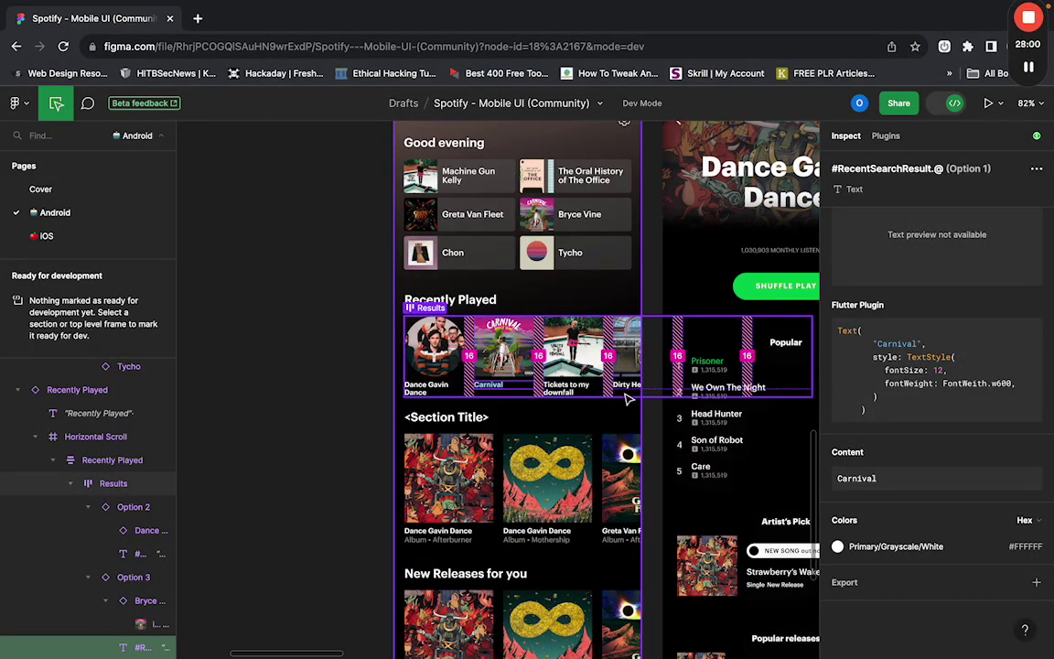
{"action": "key", "text": "ctrl+Left"}
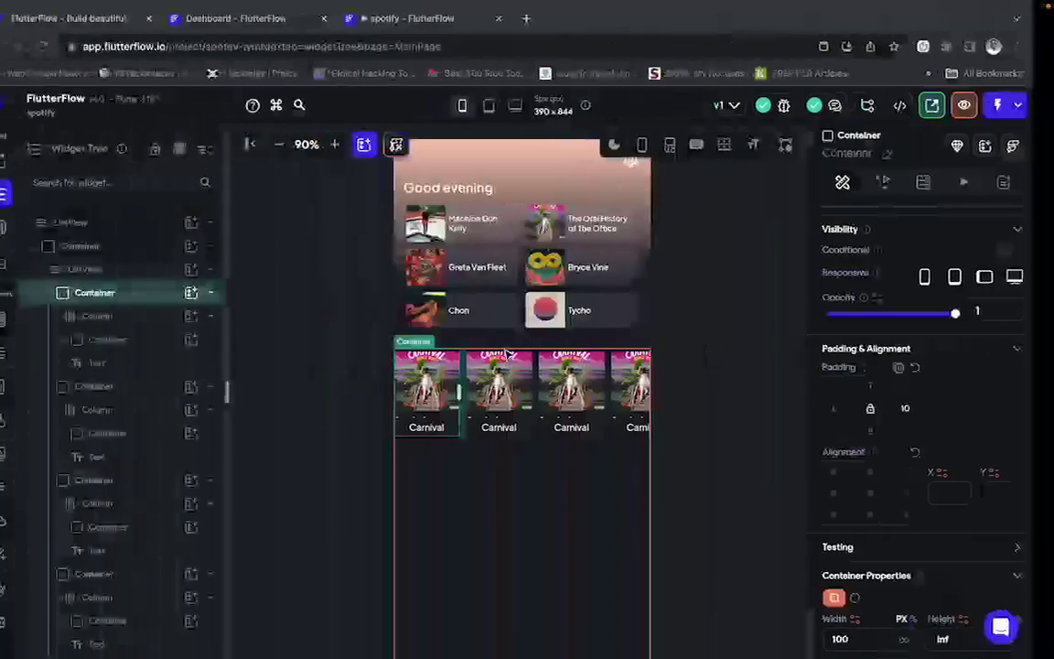
{"action": "left_click", "coordinate": [511, 405]}
{"action": "scroll", "coordinate": [954, 445], "scroll_direction": "down", "scroll_amount": 5}
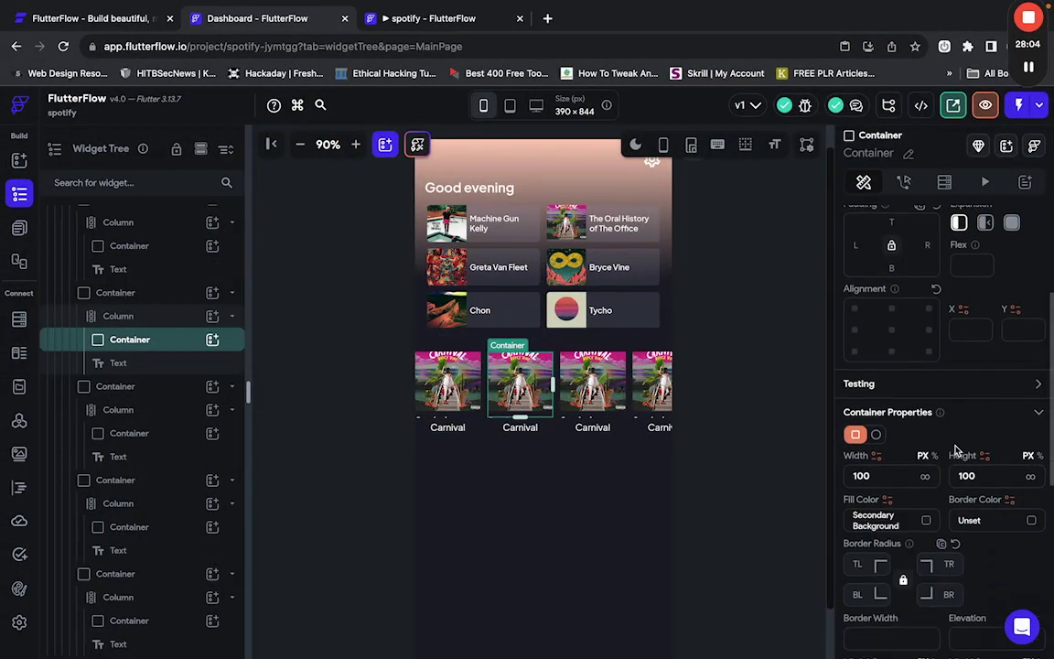
{"action": "scroll", "coordinate": [954, 445], "scroll_direction": "down", "scroll_amount": 3}
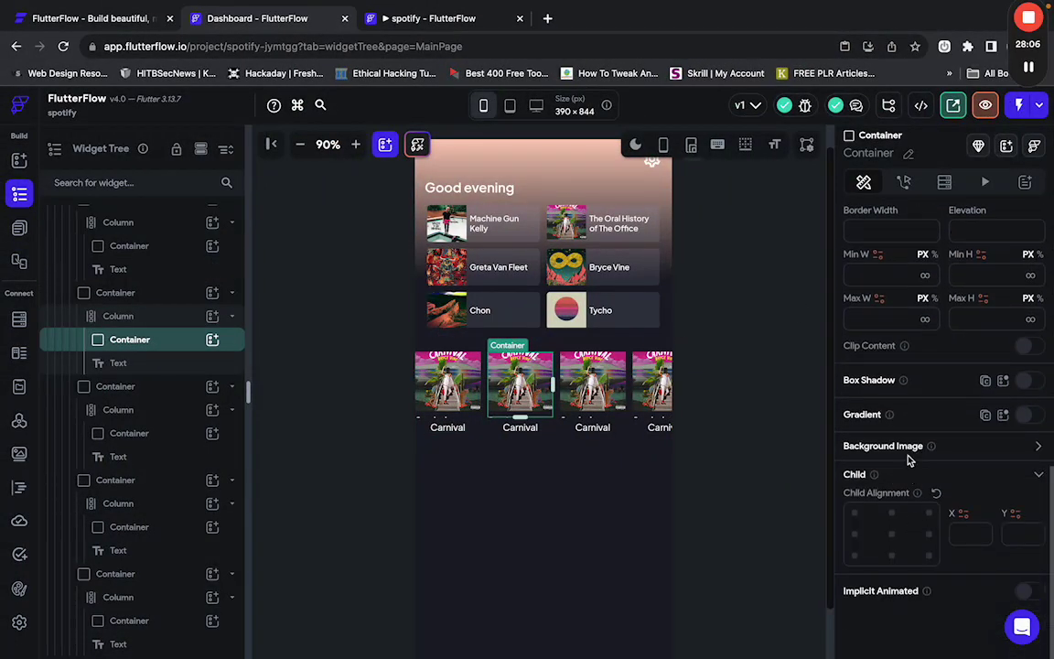
{"action": "left_click", "coordinate": [1036, 449]}
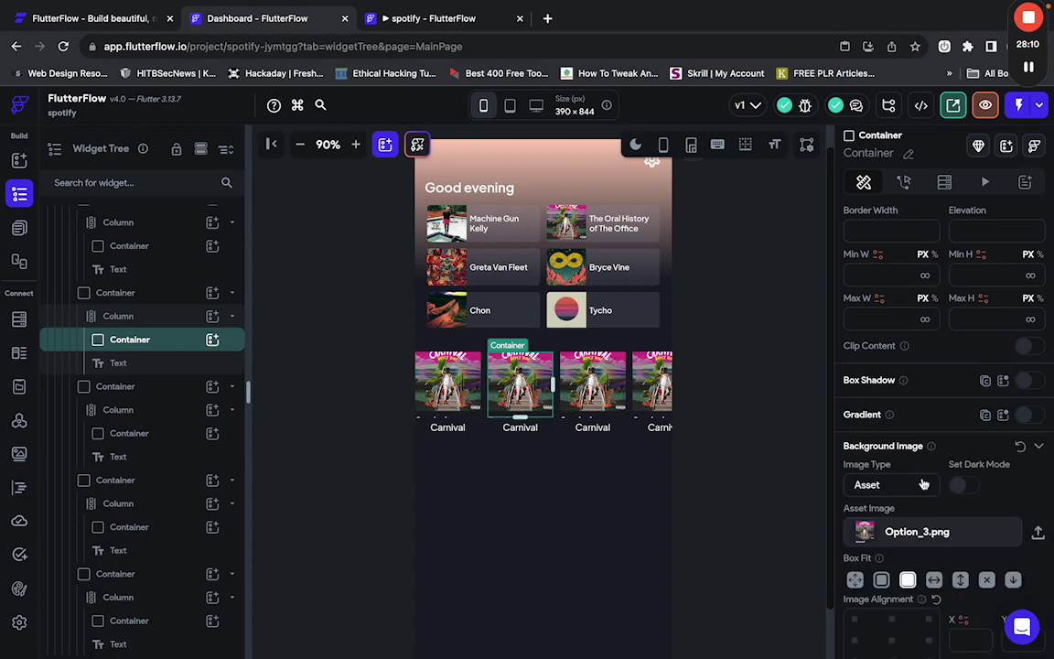
{"action": "left_click", "coordinate": [908, 540]}
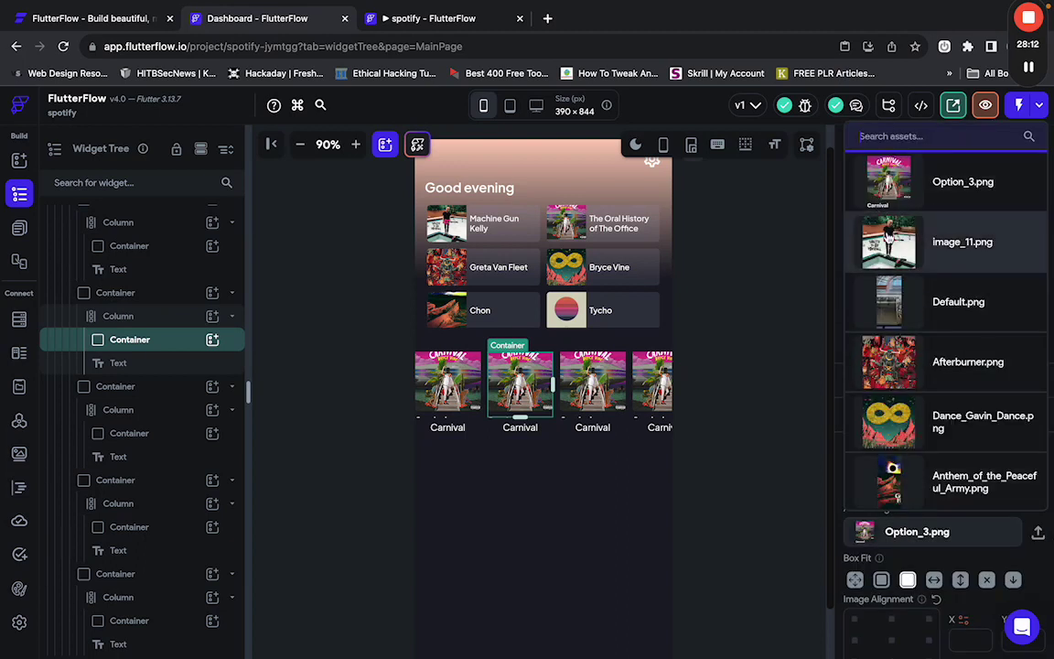
{"action": "left_click", "coordinate": [960, 241]}
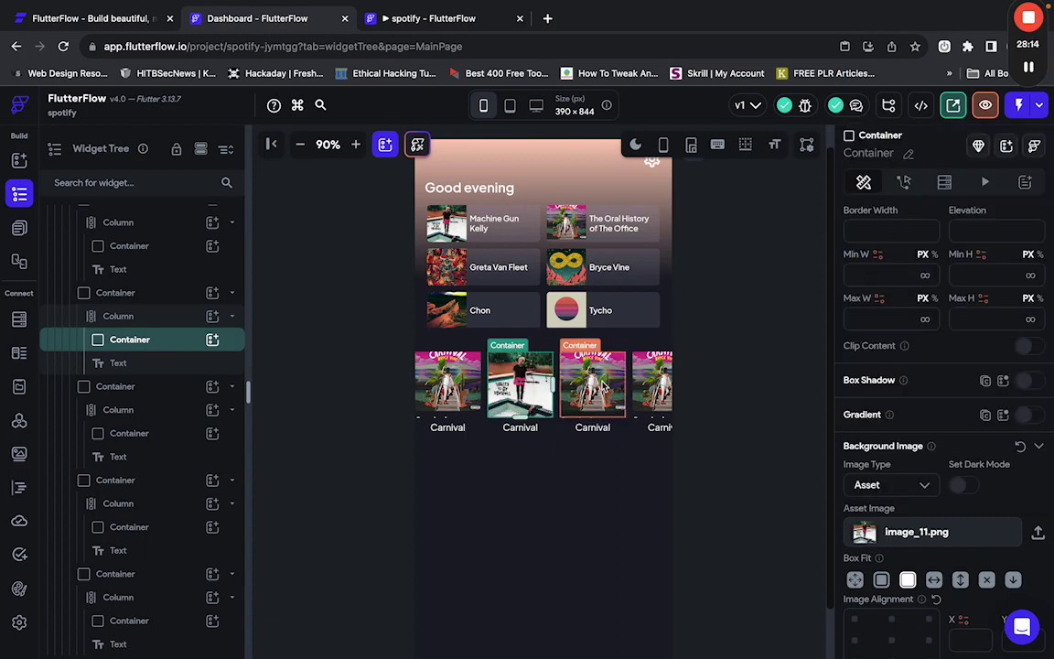
Set the background image of the third item's cover Container in the horizontal row to Afterburner.png.
{"action": "left_click", "coordinate": [604, 389]}
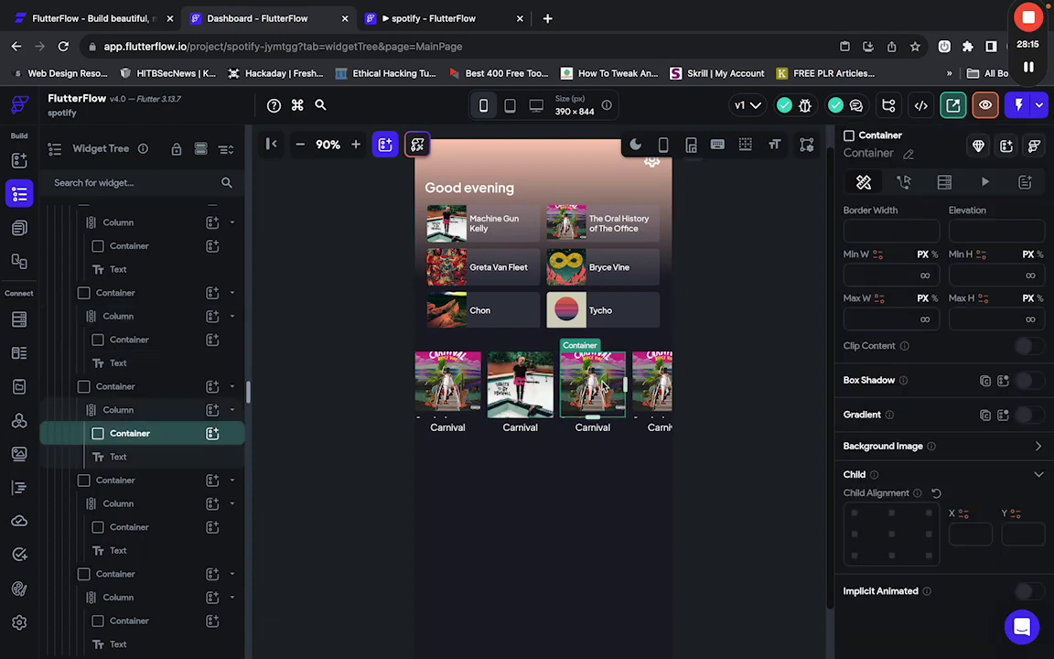
{"action": "left_click", "coordinate": [1037, 446]}
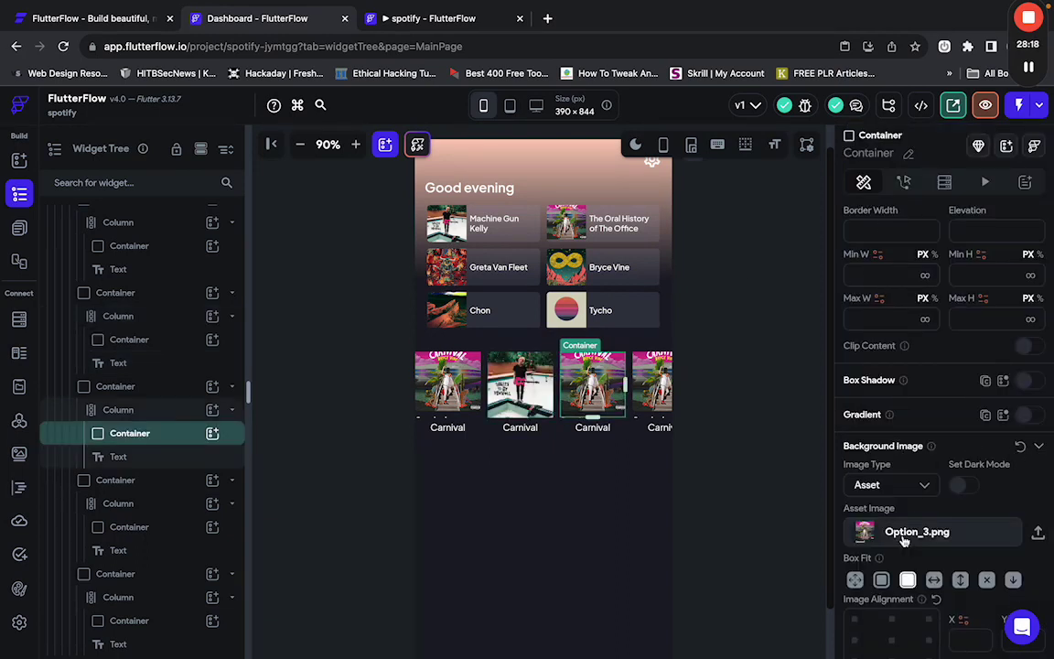
{"action": "left_click", "coordinate": [918, 542]}
{"action": "left_click", "coordinate": [924, 359]}
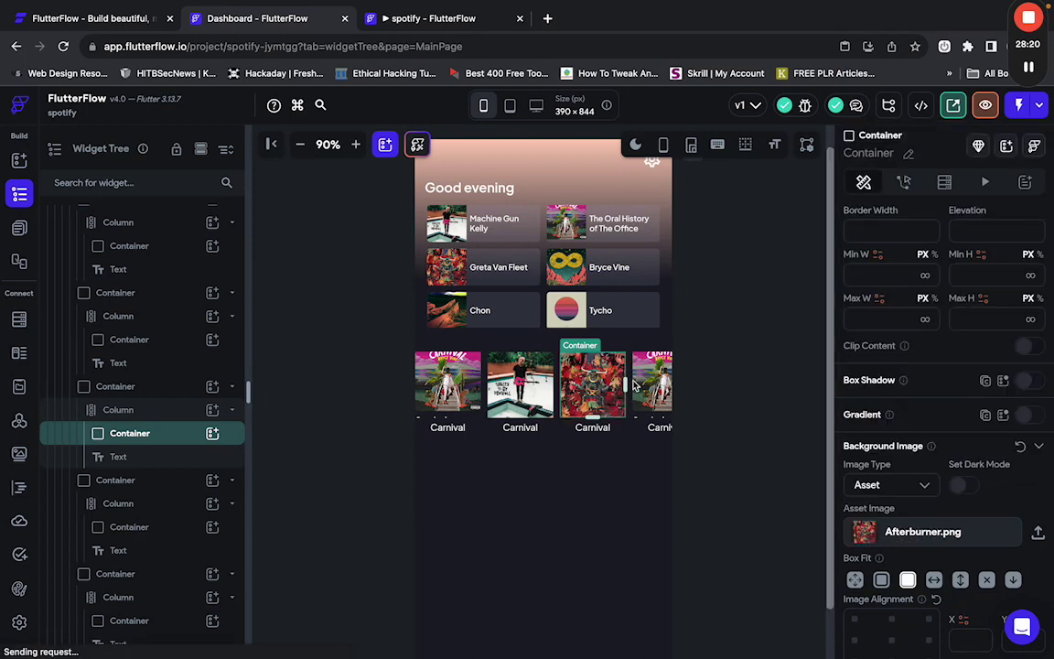
Set the background image of the fourth item's cover Container in the horizontal row to Chon.png.
{"action": "left_click", "coordinate": [669, 391]}
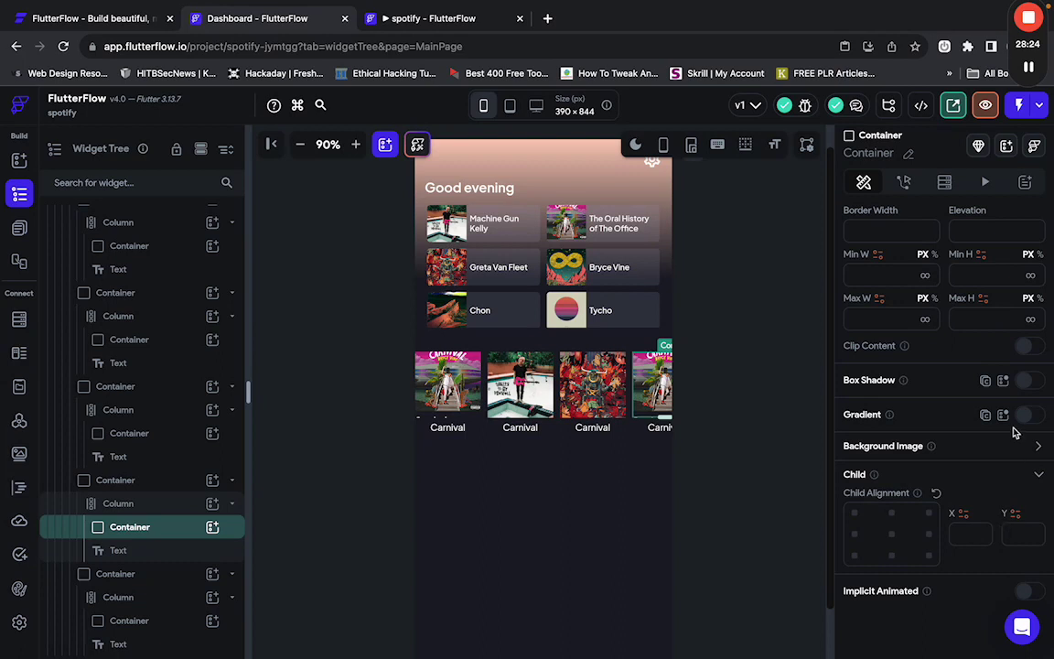
{"action": "left_click", "coordinate": [1037, 448]}
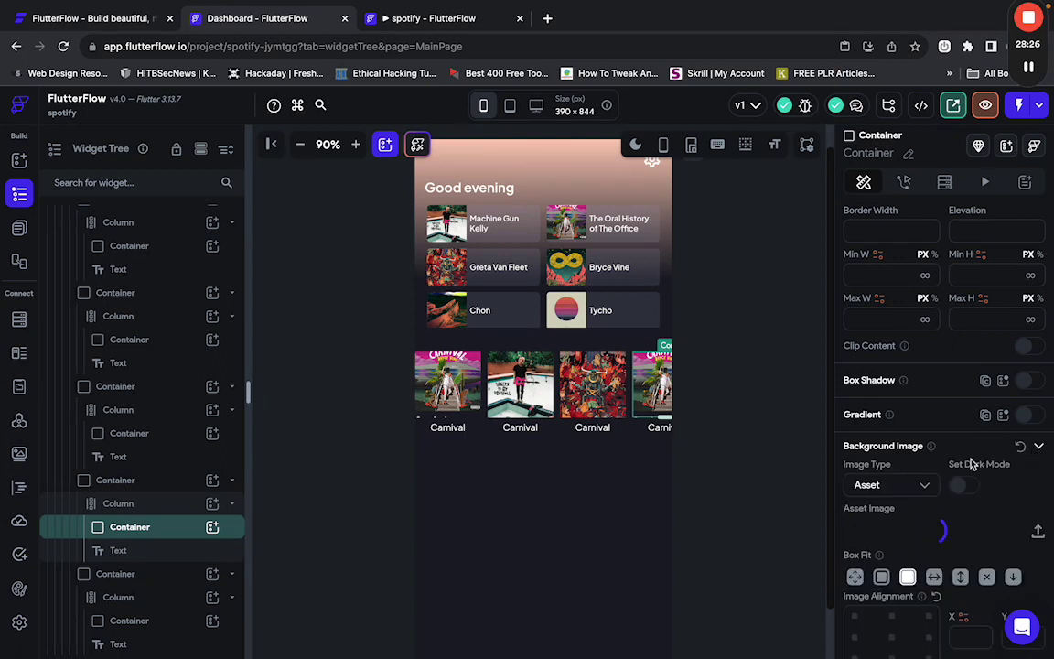
{"action": "left_click", "coordinate": [908, 535]}
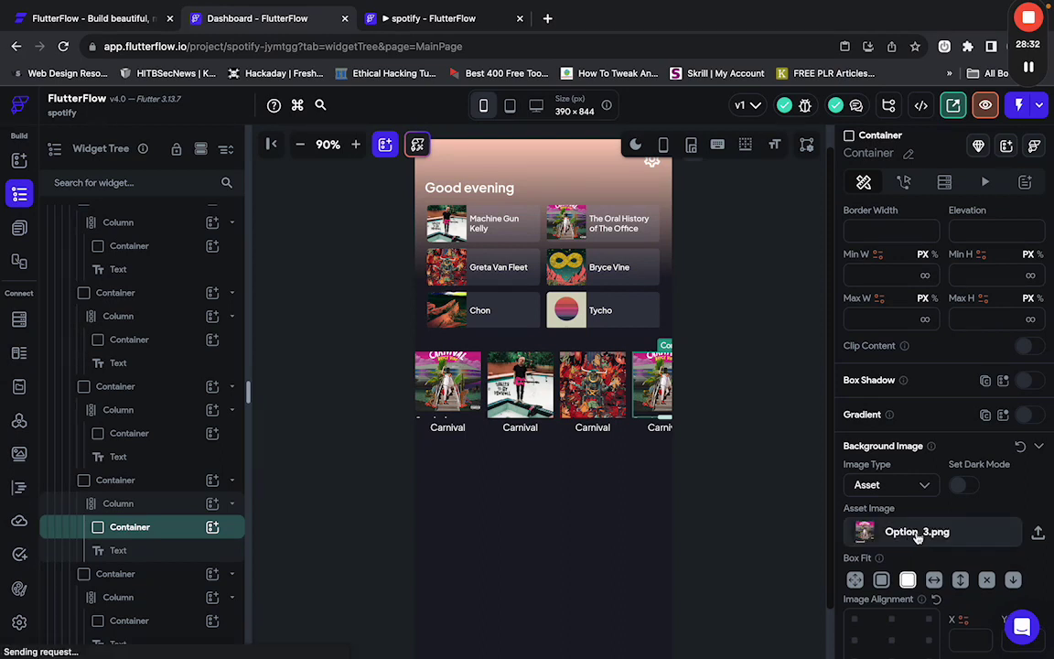
{"action": "scroll", "coordinate": [896, 471], "scroll_direction": "down", "scroll_amount": 3}
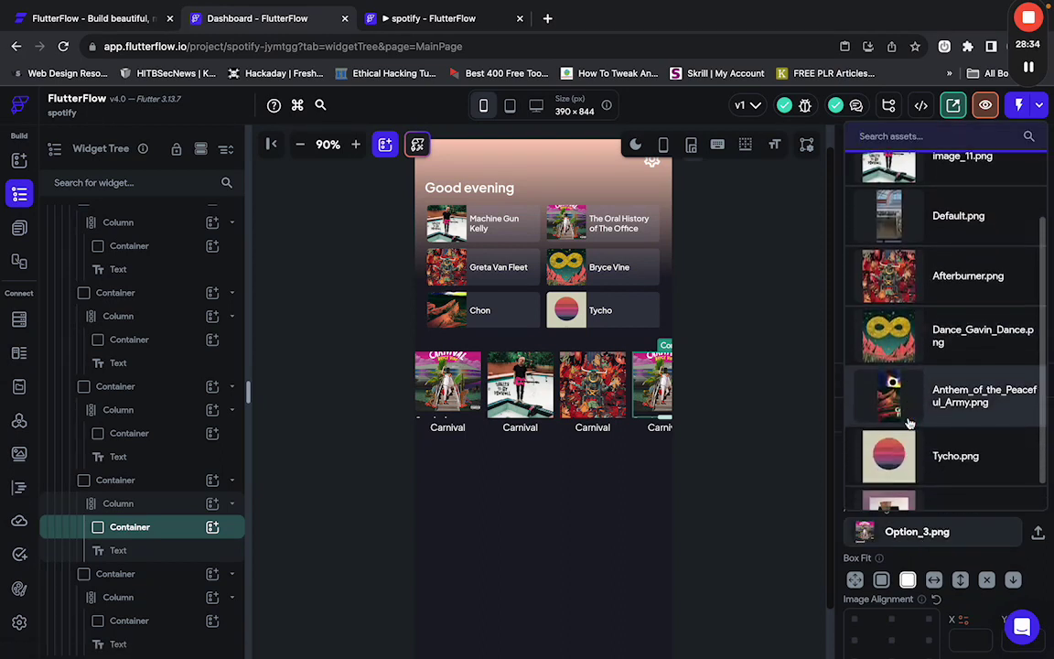
{"action": "left_click", "coordinate": [886, 473]}
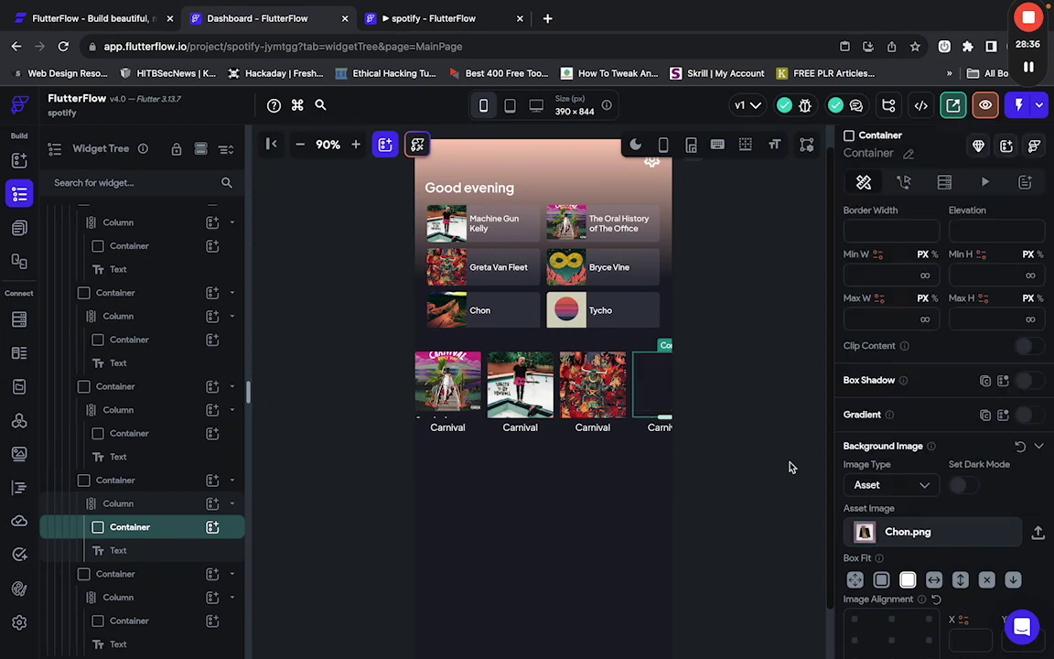
{"action": "left_click", "coordinate": [730, 439]}
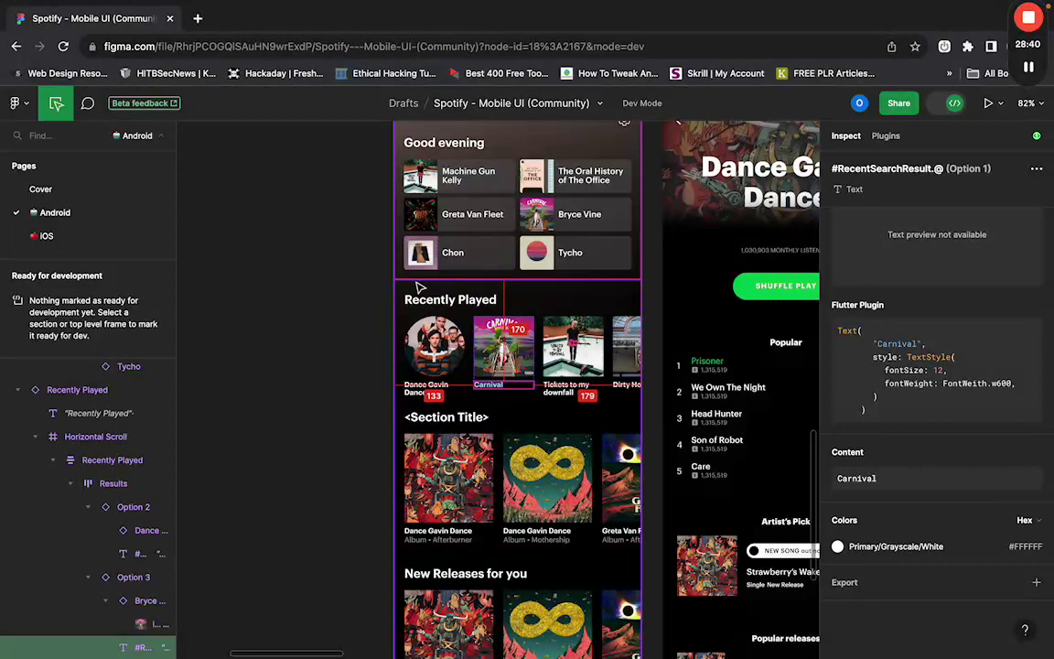
Select the Recently Played heading in Figma, and in FlutterFlow add a Text widget to the vertical ListView above the cover row's Container.
{"action": "left_click", "coordinate": [442, 300]}
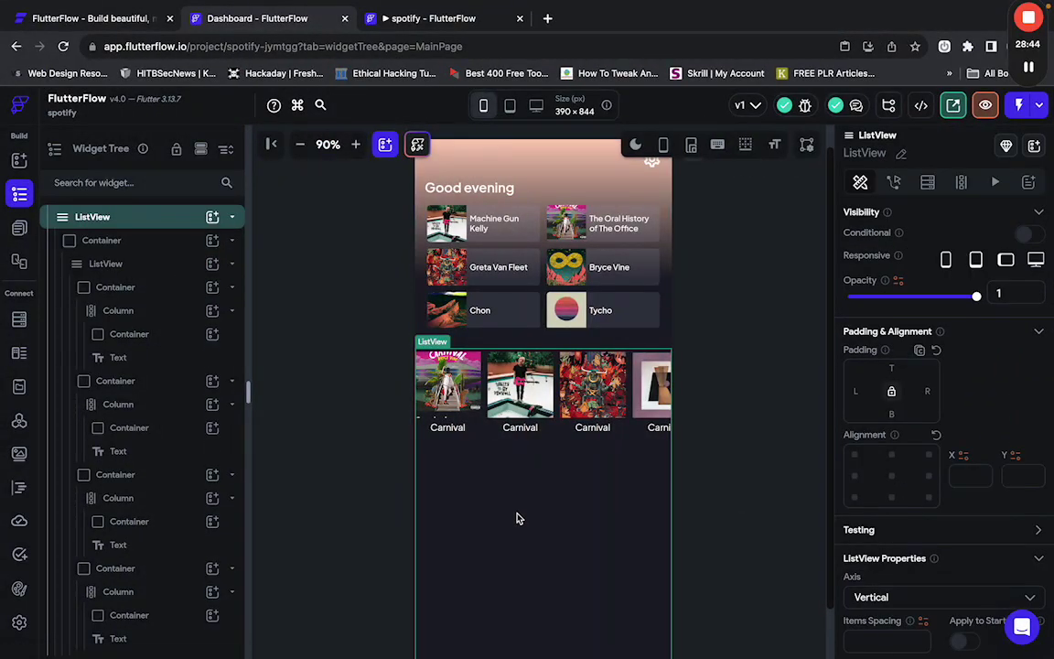
{"action": "left_click", "coordinate": [174, 243]}
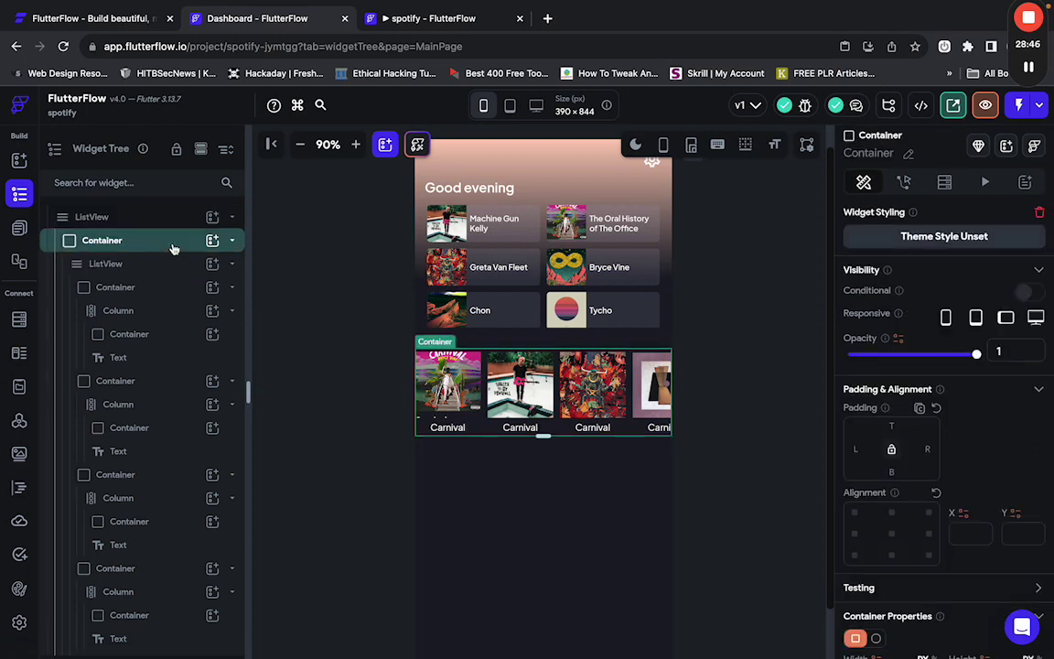
{"action": "scroll", "coordinate": [172, 256], "scroll_direction": "up", "scroll_amount": 5}
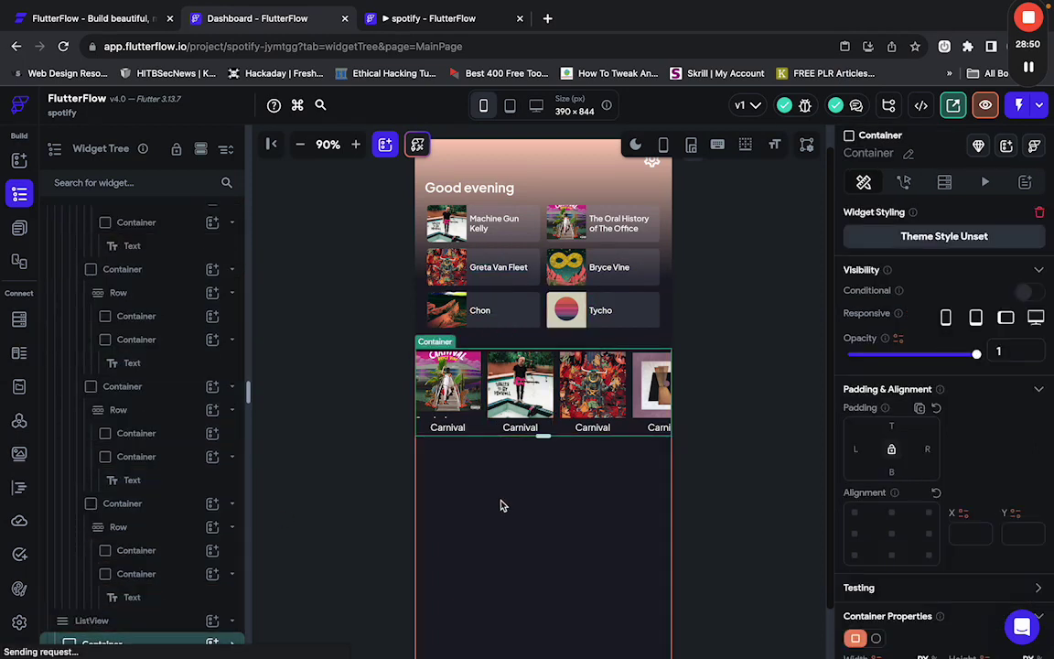
{"action": "key", "text": "super+b"}
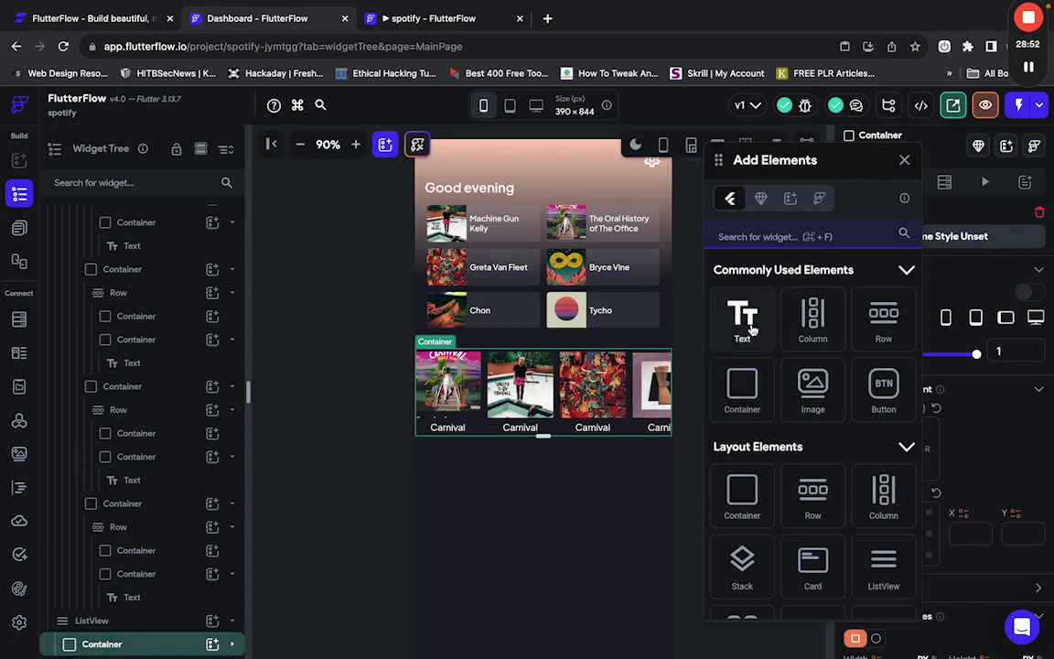
{"action": "left_click_drag", "start_coordinate": [752, 329], "coordinate": [512, 515]}
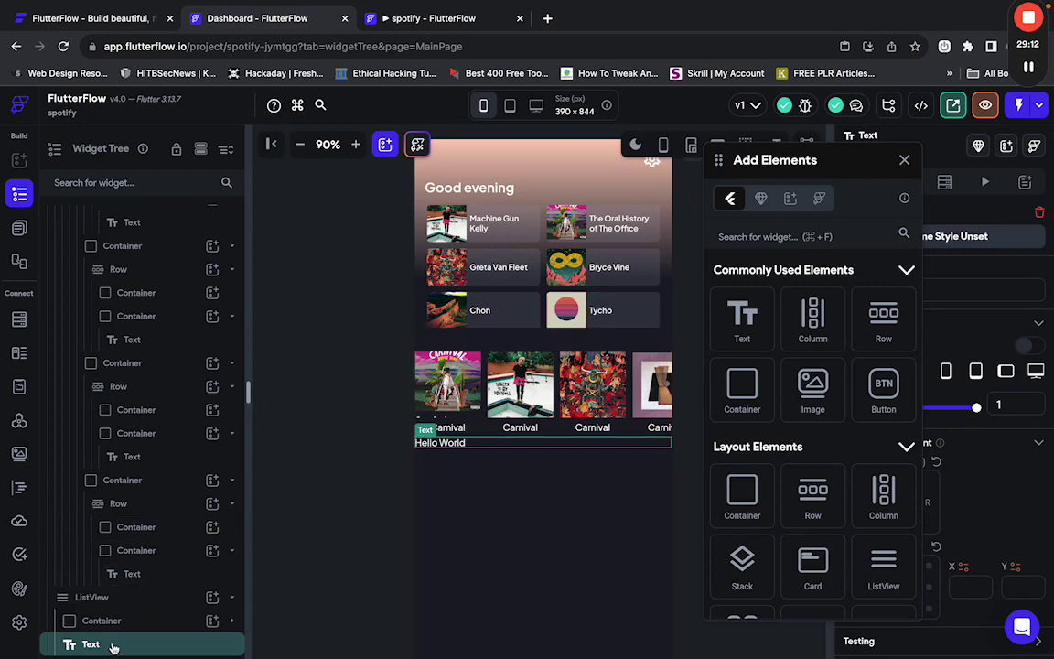
{"action": "left_click_drag", "start_coordinate": [113, 648], "coordinate": [92, 608]}
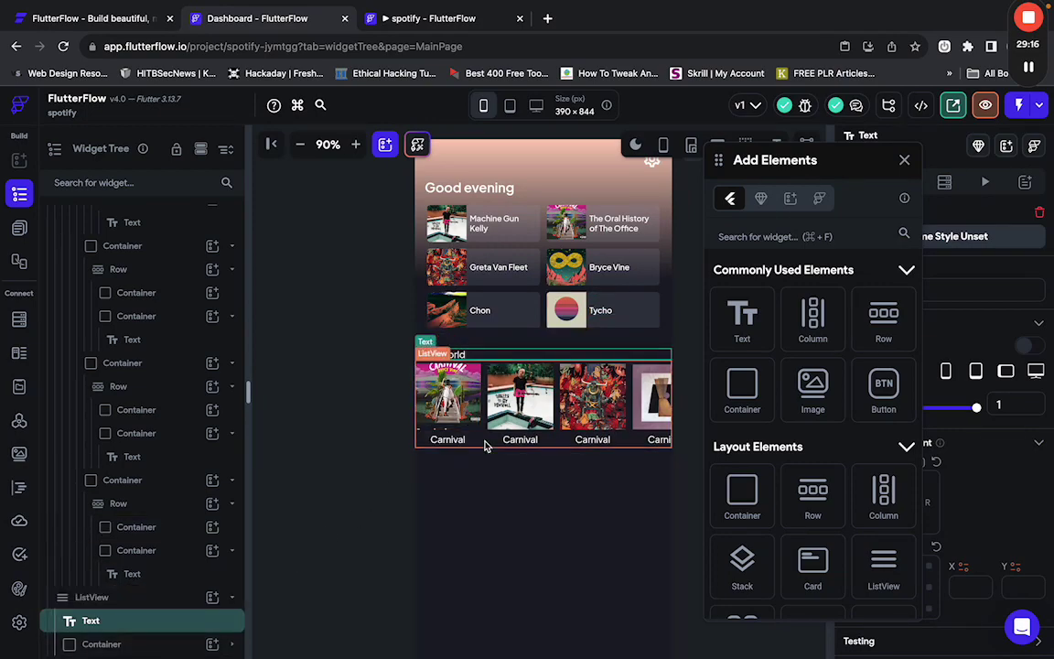
Check the Recently Played heading in Figma, and give the new Text in FlutterFlow left, right and bottom padding of 15.
{"action": "key", "text": "ctrl+Right"}
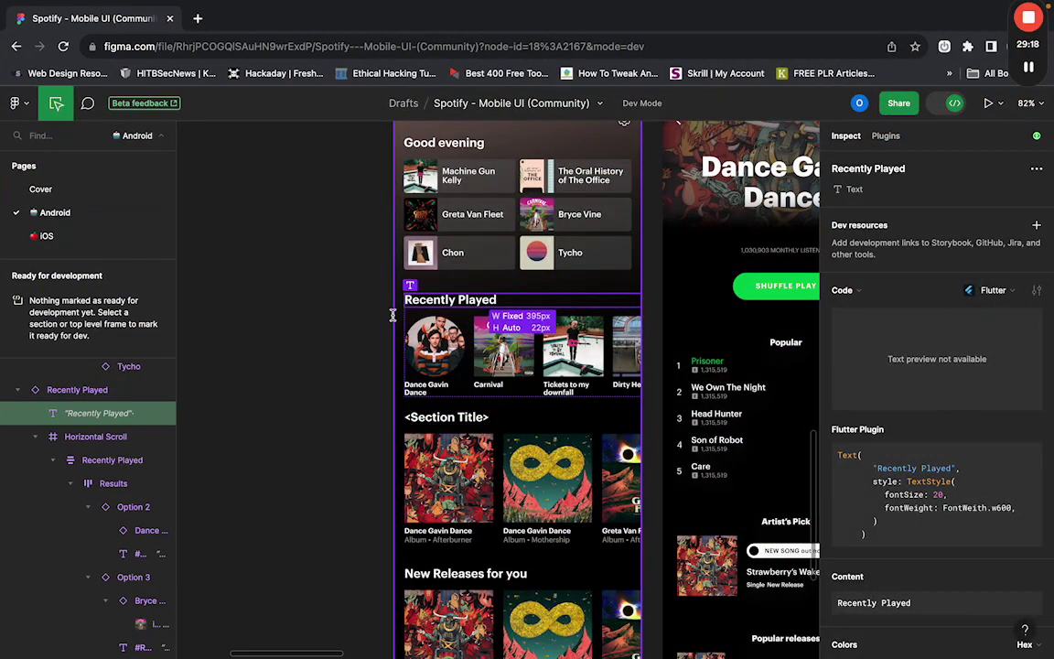
{"action": "key", "text": "ctrl+Left"}
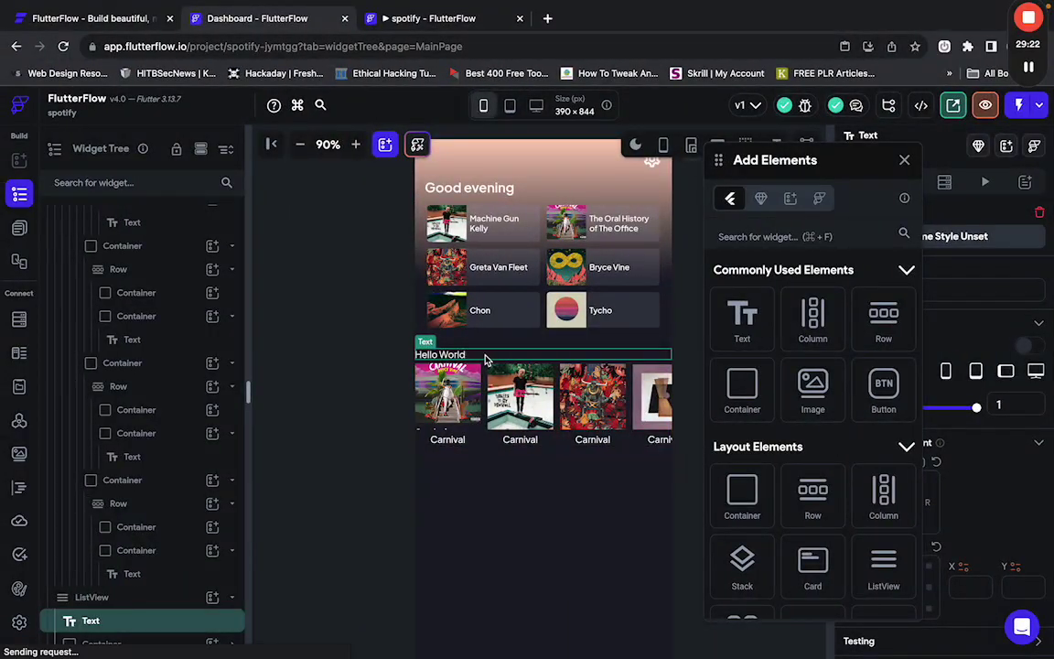
{"action": "left_click", "coordinate": [486, 360]}
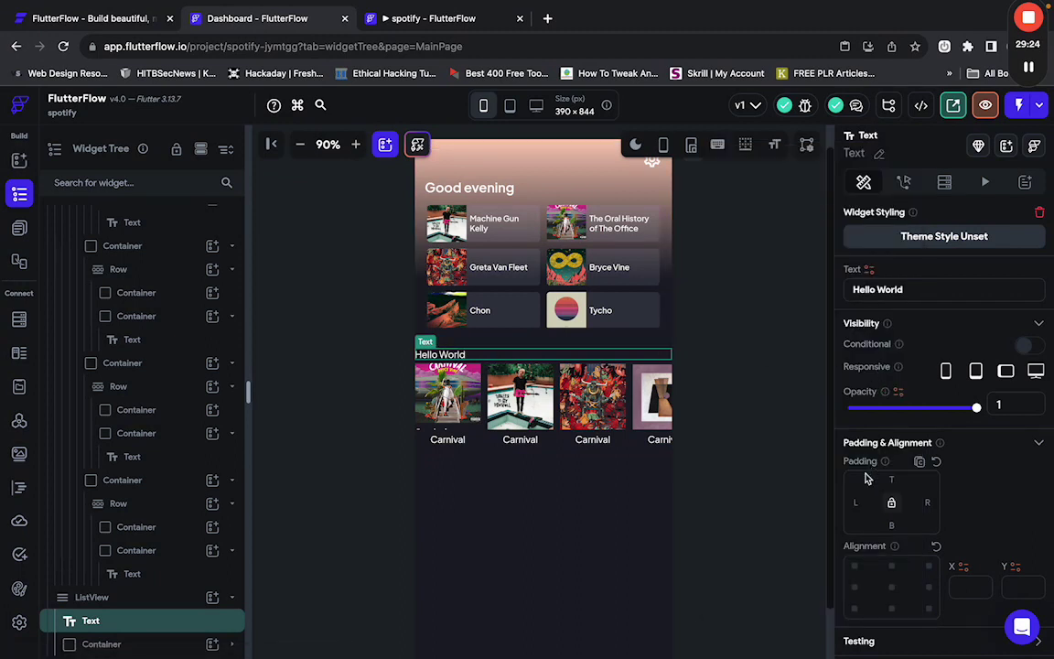
{"action": "left_click", "coordinate": [856, 502]}
{"action": "type", "text": "15"}
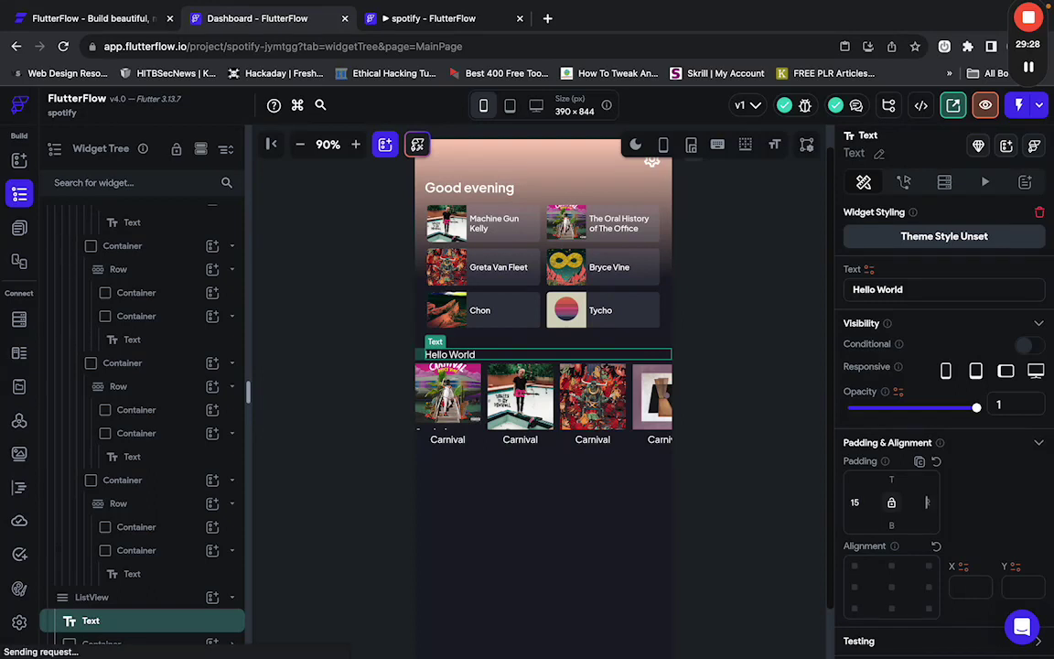
{"action": "left_click", "coordinate": [927, 501]}
{"action": "type", "text": "1515"}
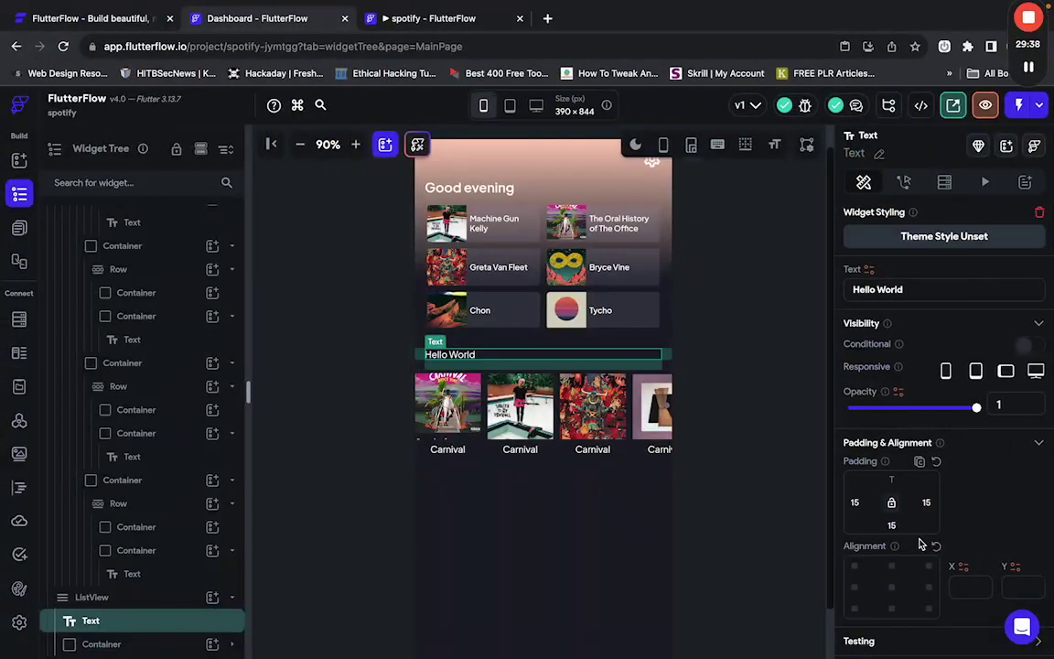
Set the heading Text's font size to 20 and its font weight to 600 - Semi Bold.
{"action": "scroll", "coordinate": [906, 410], "scroll_direction": "down", "scroll_amount": 5}
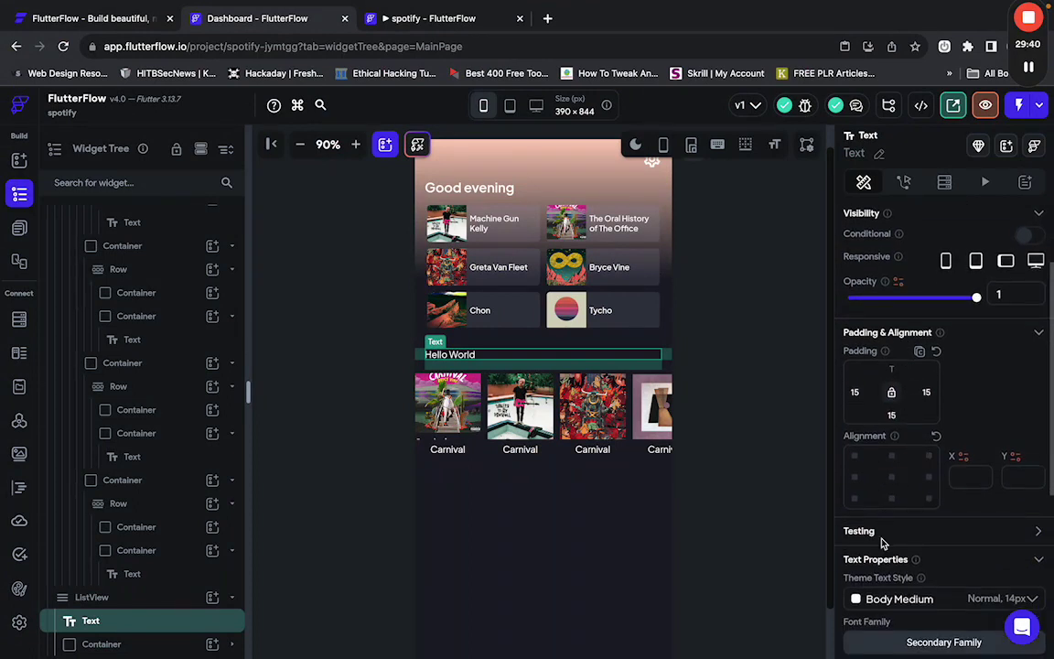
{"action": "scroll", "coordinate": [898, 462], "scroll_direction": "up", "scroll_amount": 5}
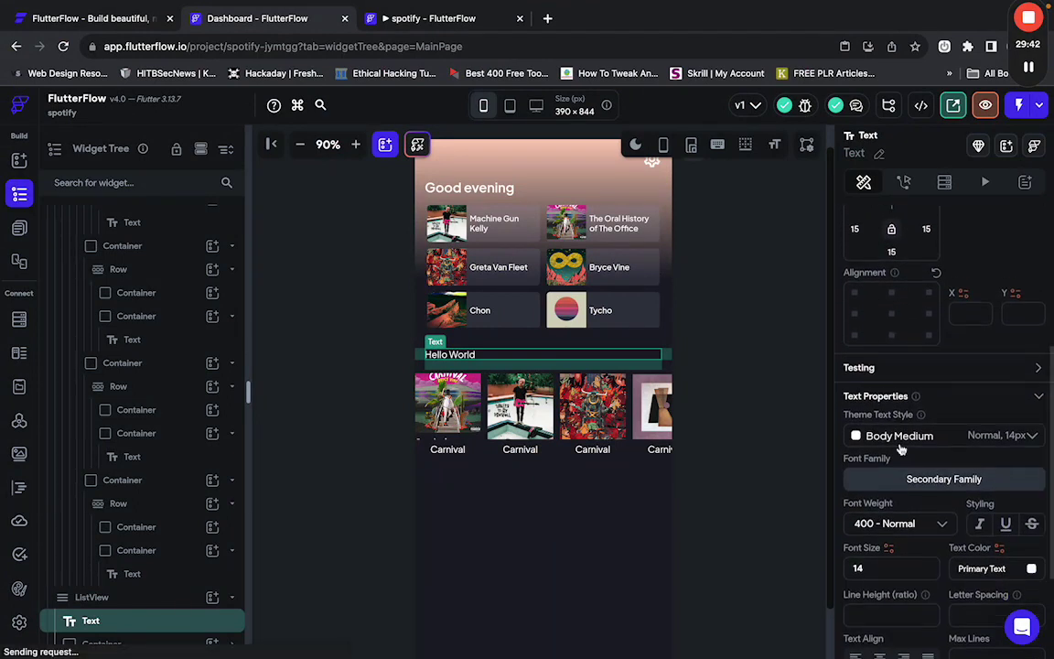
{"action": "scroll", "coordinate": [898, 447], "scroll_direction": "down", "scroll_amount": 6}
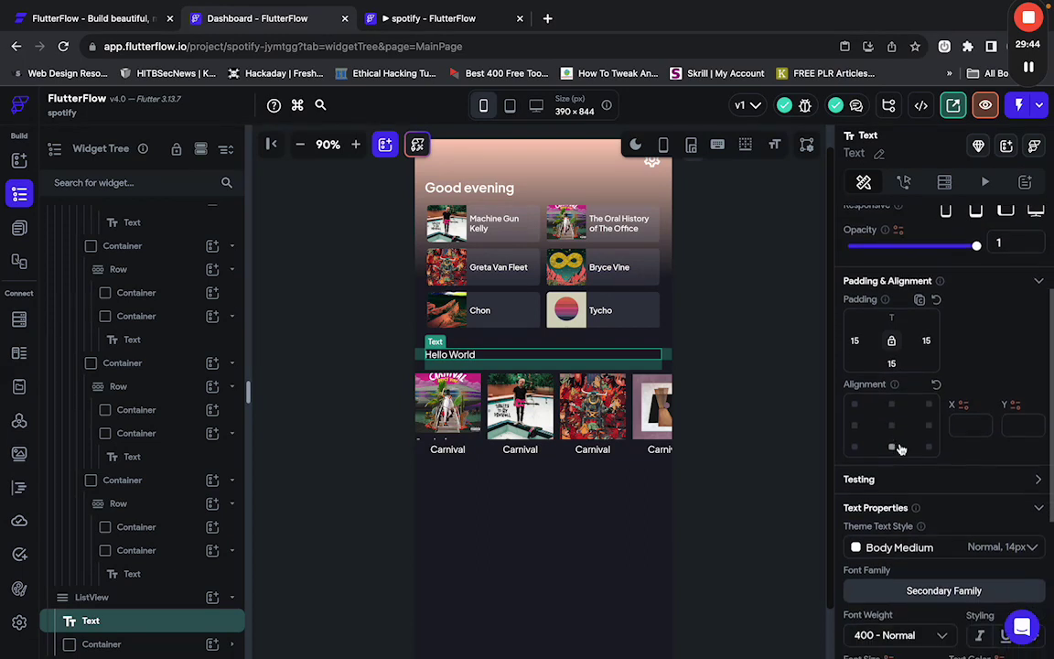
{"action": "double_click", "coordinate": [860, 543]}
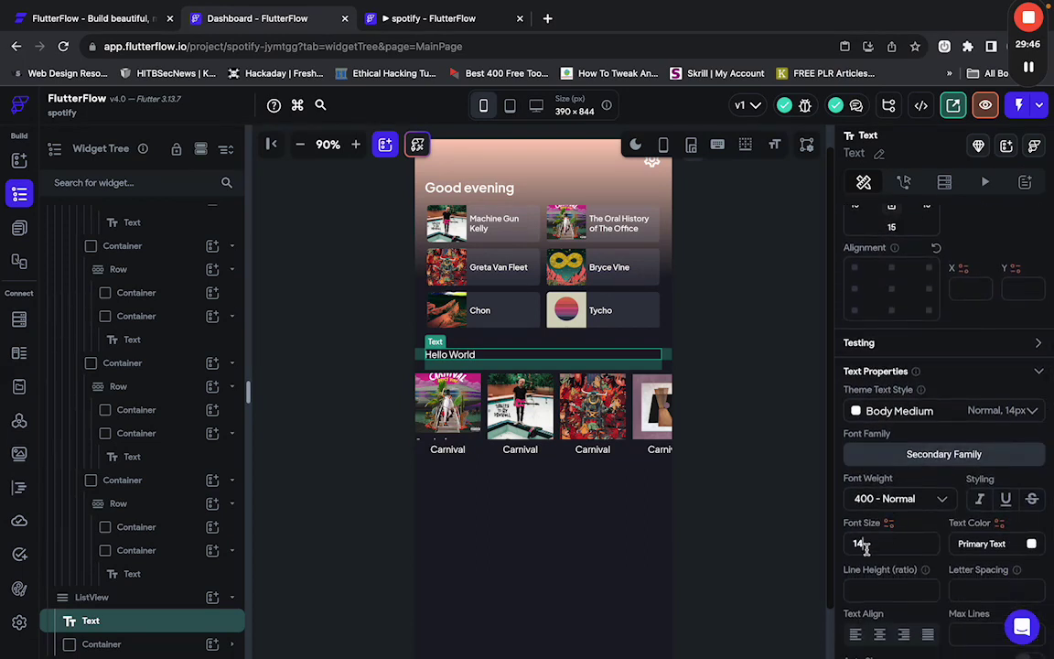
{"action": "type", "text": "20"}
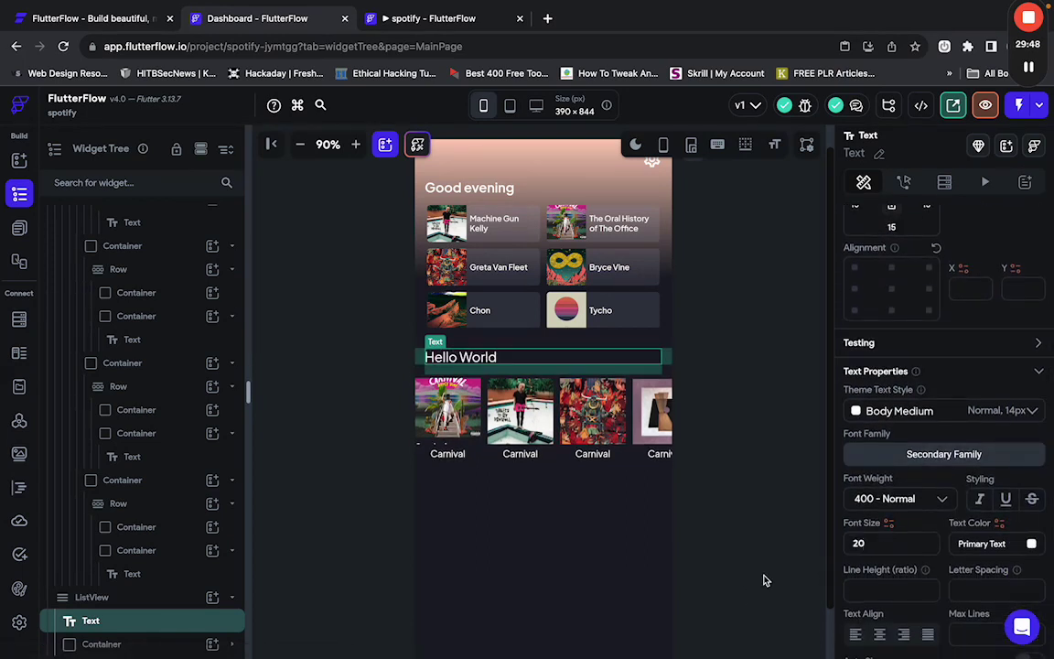
{"action": "left_click", "coordinate": [891, 500]}
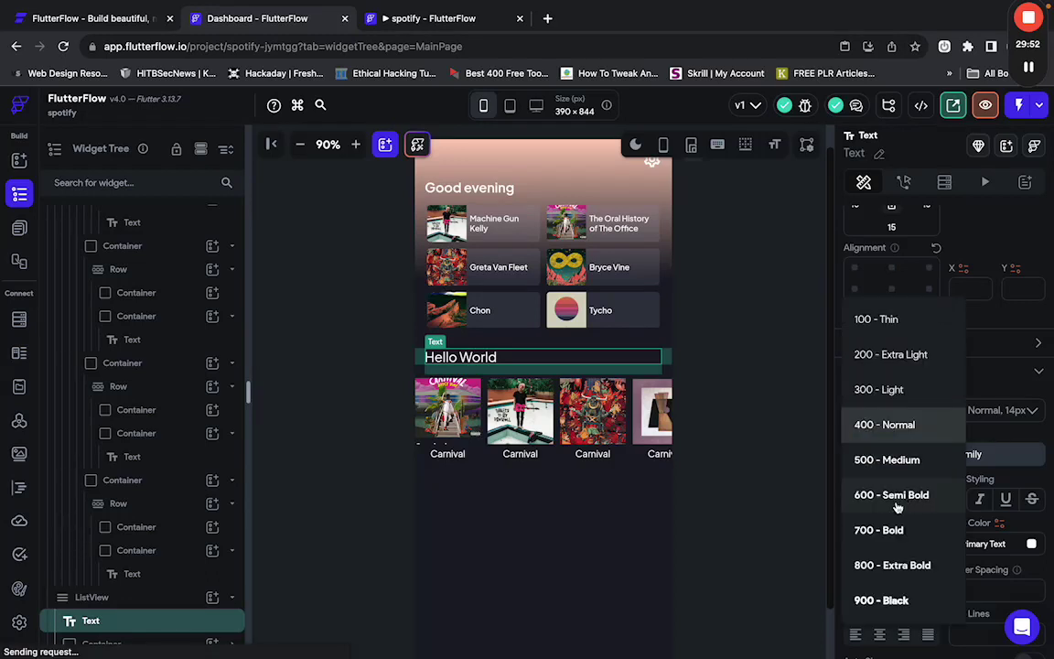
{"action": "left_click", "coordinate": [892, 531]}
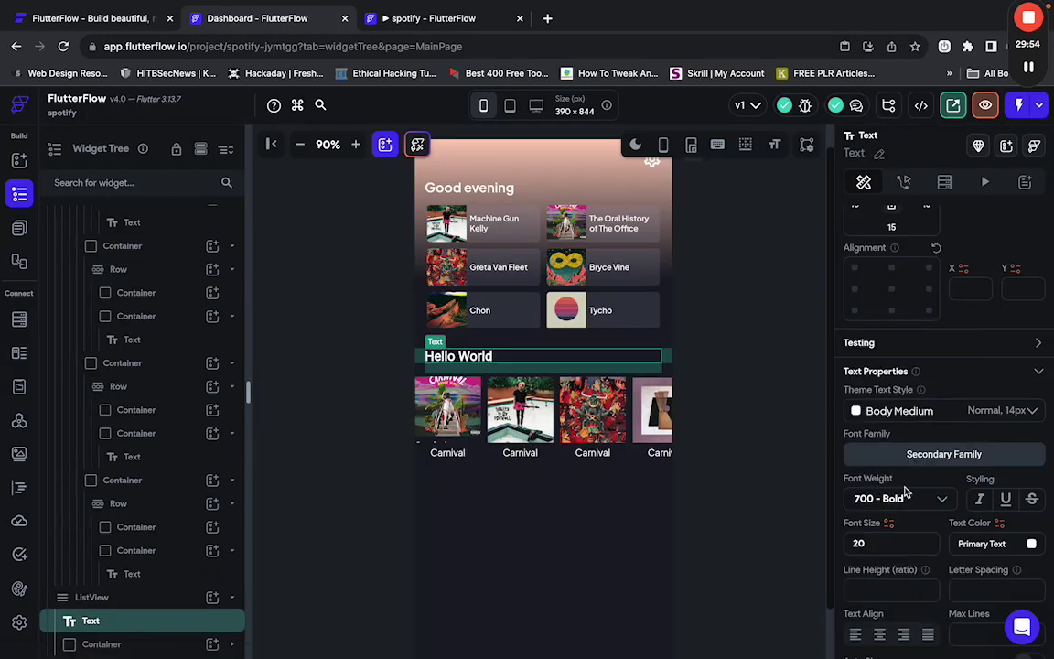
{"action": "left_click", "coordinate": [905, 494]}
{"action": "left_click", "coordinate": [904, 464]}
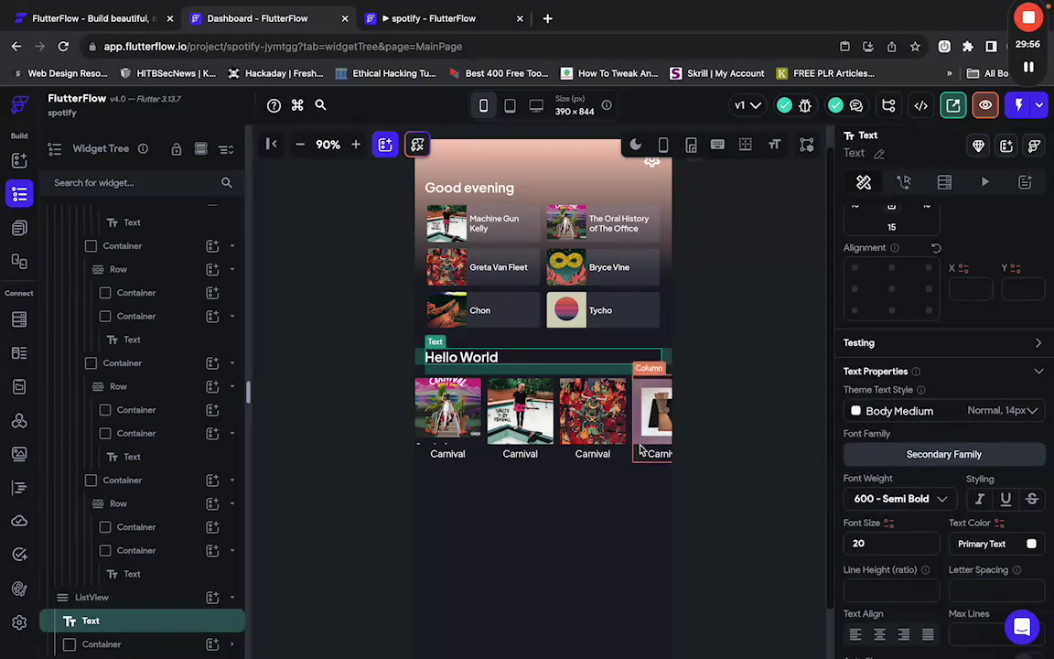
Copy the heading's content from Figma and replace the "Hello World" text in FlutterFlow with "Recently Played".
{"action": "key", "text": "super+Tab"}
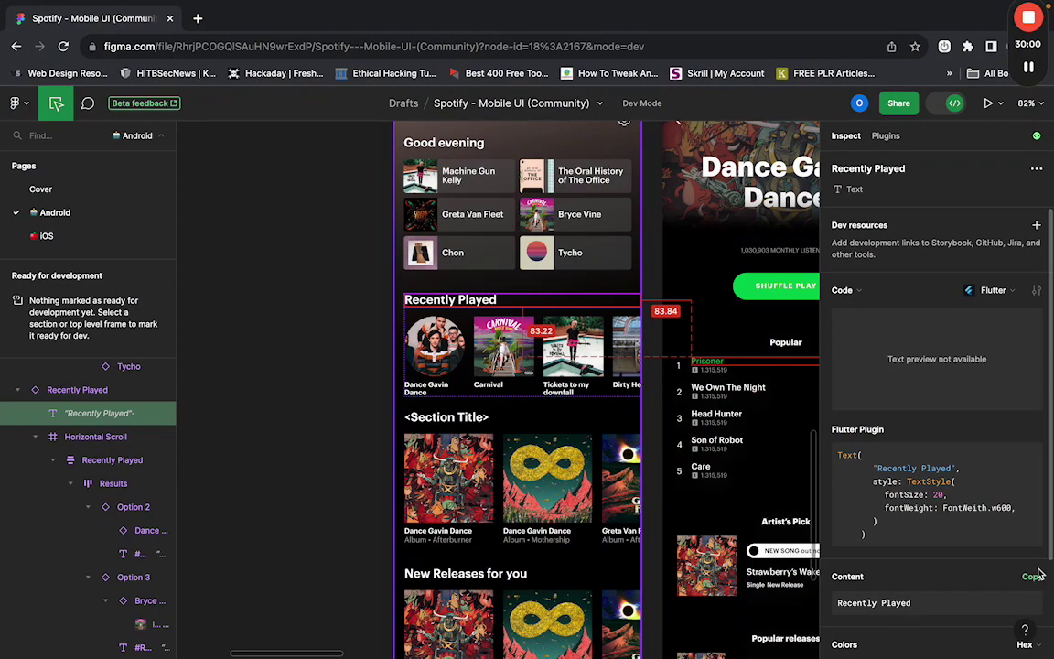
{"action": "left_click", "coordinate": [1033, 576]}
{"action": "key", "text": "super+Tab"}
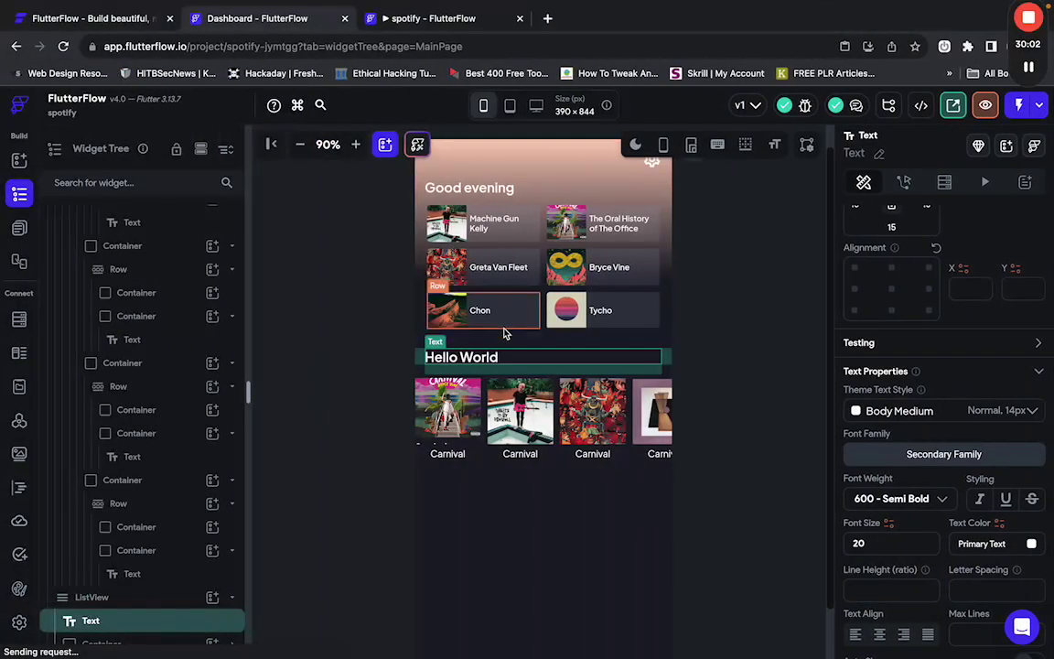
{"action": "scroll", "coordinate": [901, 495], "scroll_direction": "down", "scroll_amount": 1}
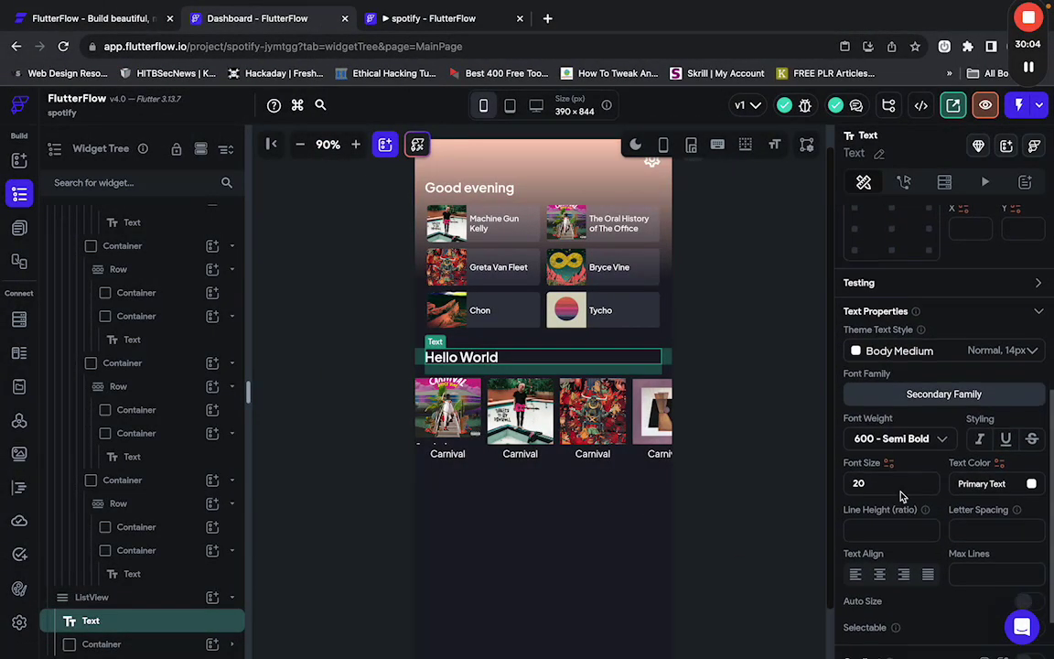
{"action": "scroll", "coordinate": [901, 489], "scroll_direction": "up", "scroll_amount": 2}
{"action": "scroll", "coordinate": [919, 408], "scroll_direction": "down", "scroll_amount": 3}
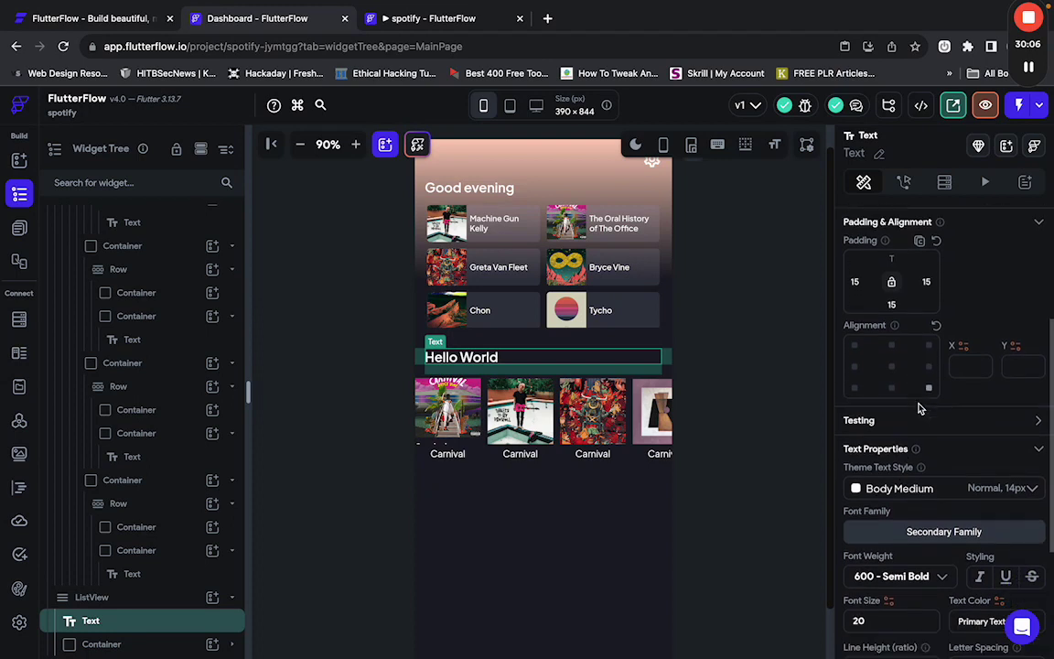
{"action": "scroll", "coordinate": [919, 408], "scroll_direction": "up", "scroll_amount": 1}
{"action": "scroll", "coordinate": [919, 408], "scroll_direction": "up", "scroll_amount": 3}
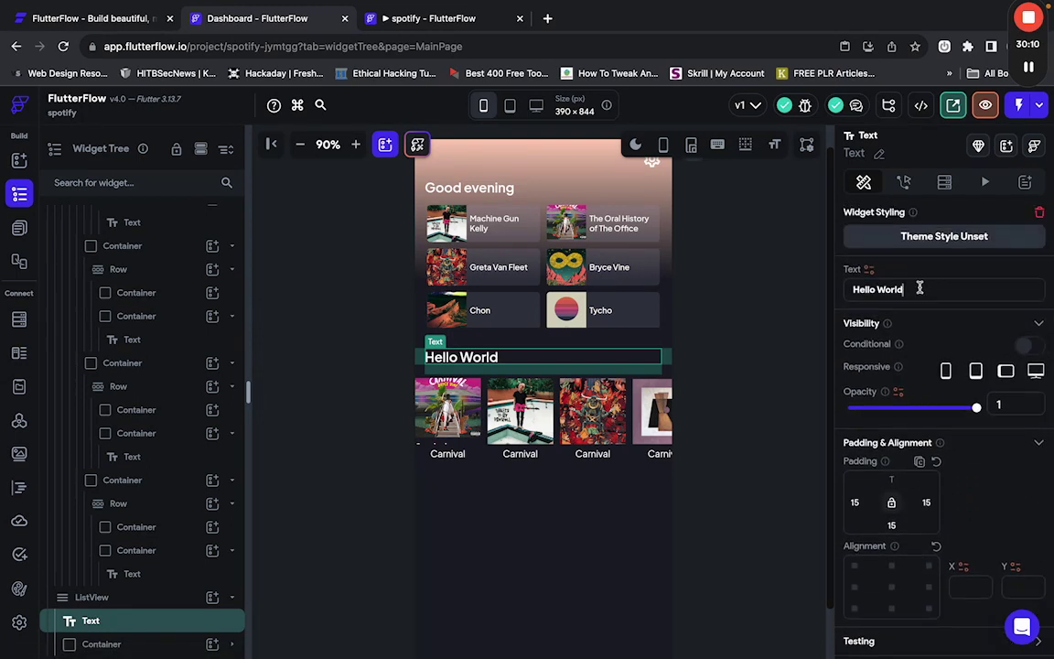
{"action": "triple_click", "coordinate": [920, 288]}
{"action": "type", "text": "Recently Played"}
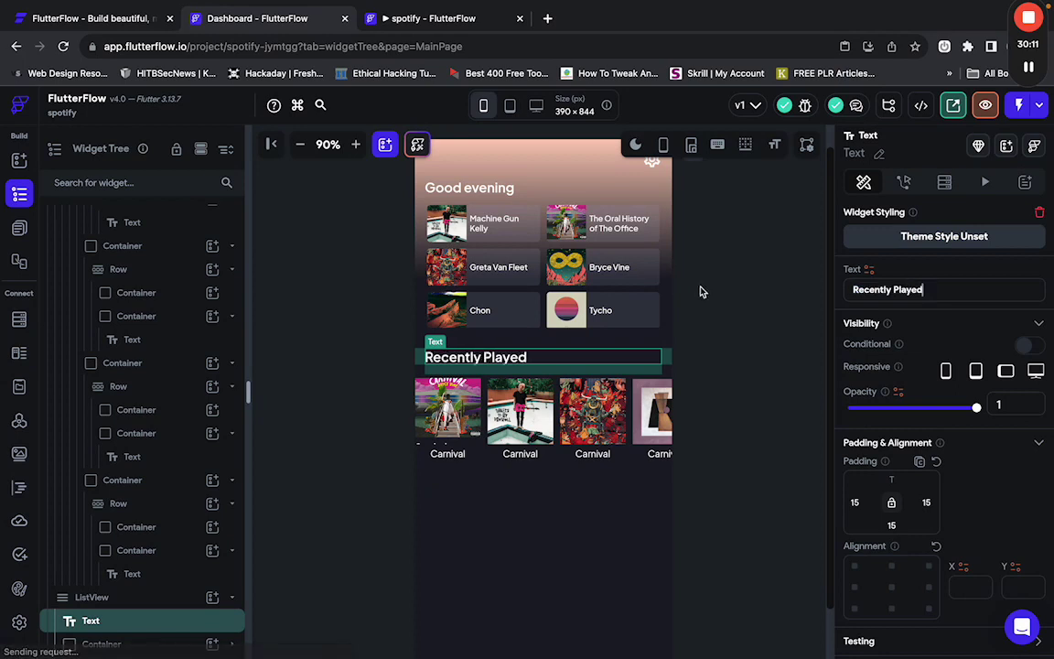
{"action": "left_click", "coordinate": [586, 491]}
{"action": "left_click", "coordinate": [756, 535]}
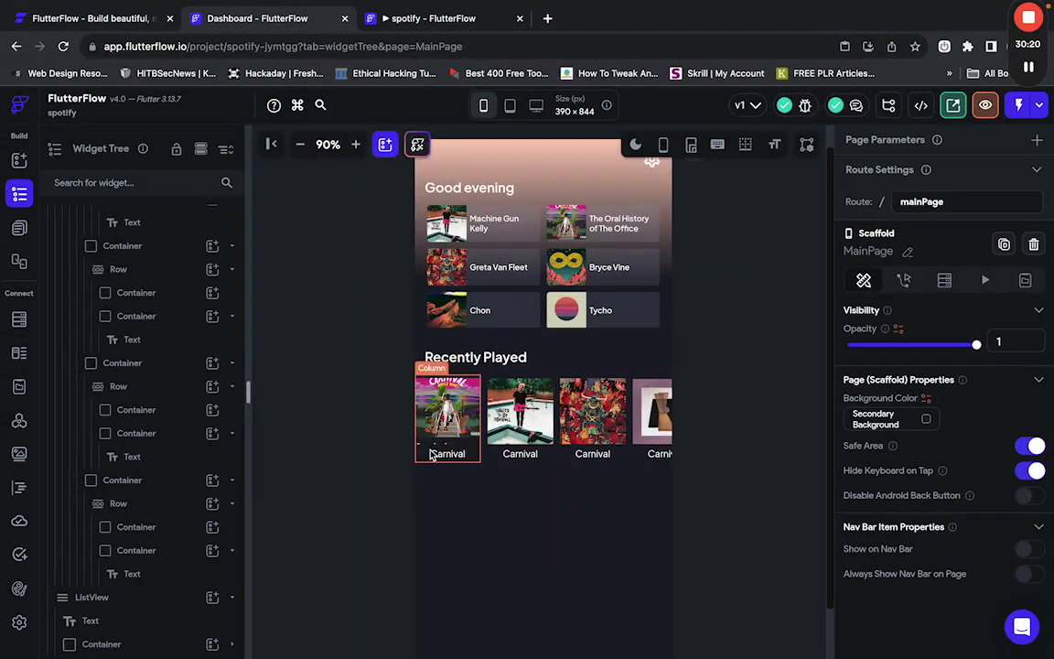
Give the Container holding the Recently Played cover row a left padding of 15.
{"action": "left_click", "coordinate": [485, 464]}
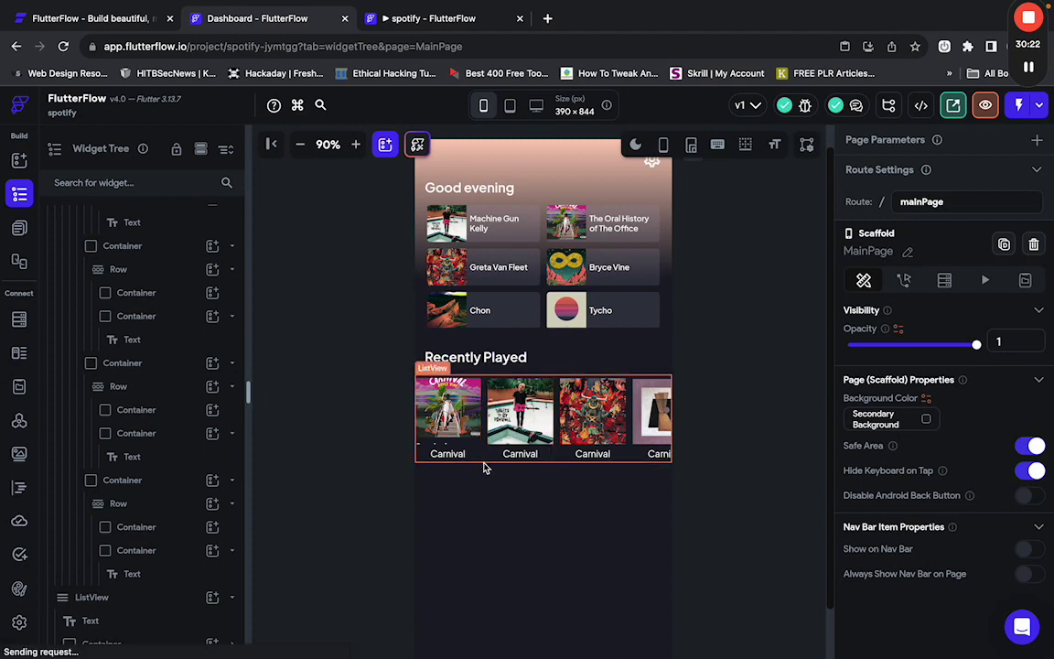
{"action": "left_click", "coordinate": [117, 645]}
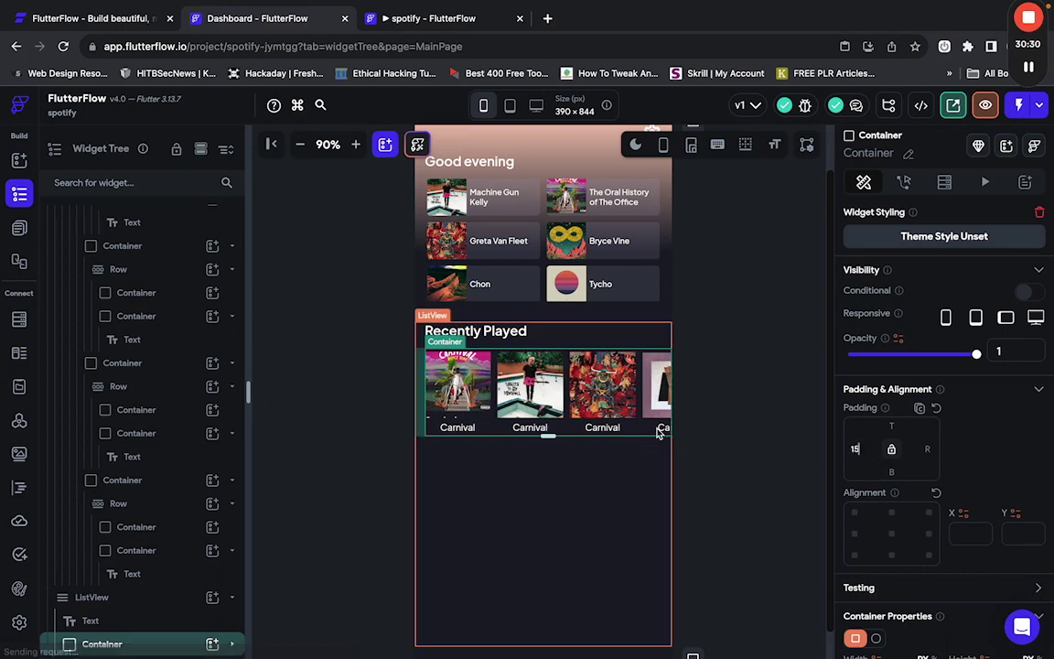
{"action": "left_click", "coordinate": [715, 427]}
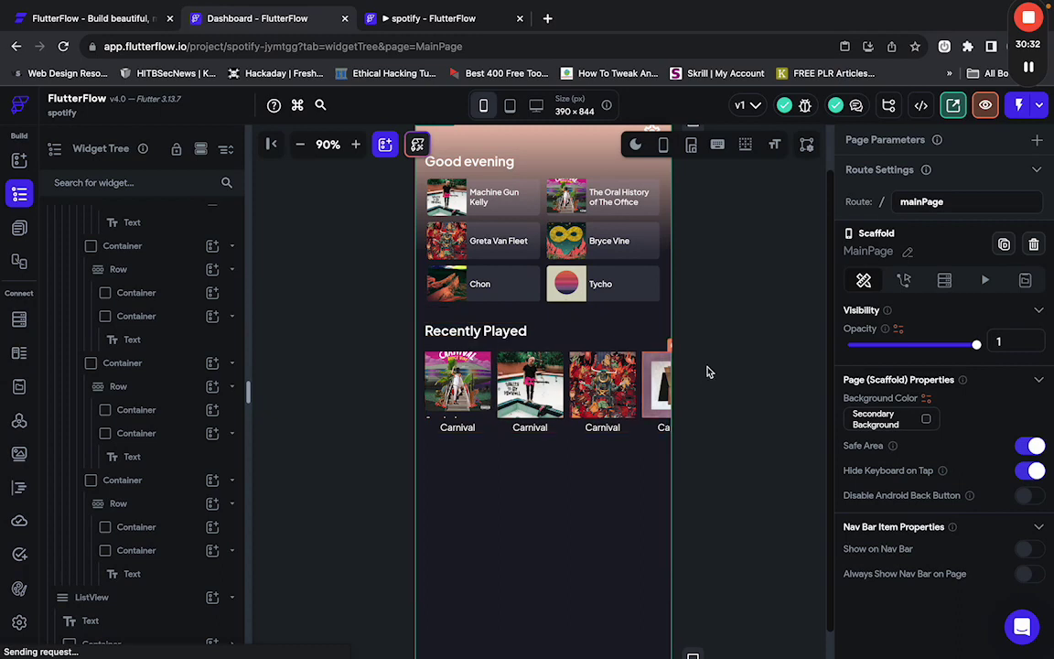
{"action": "scroll", "coordinate": [610, 388], "scroll_direction": "right", "scroll_amount": 5}
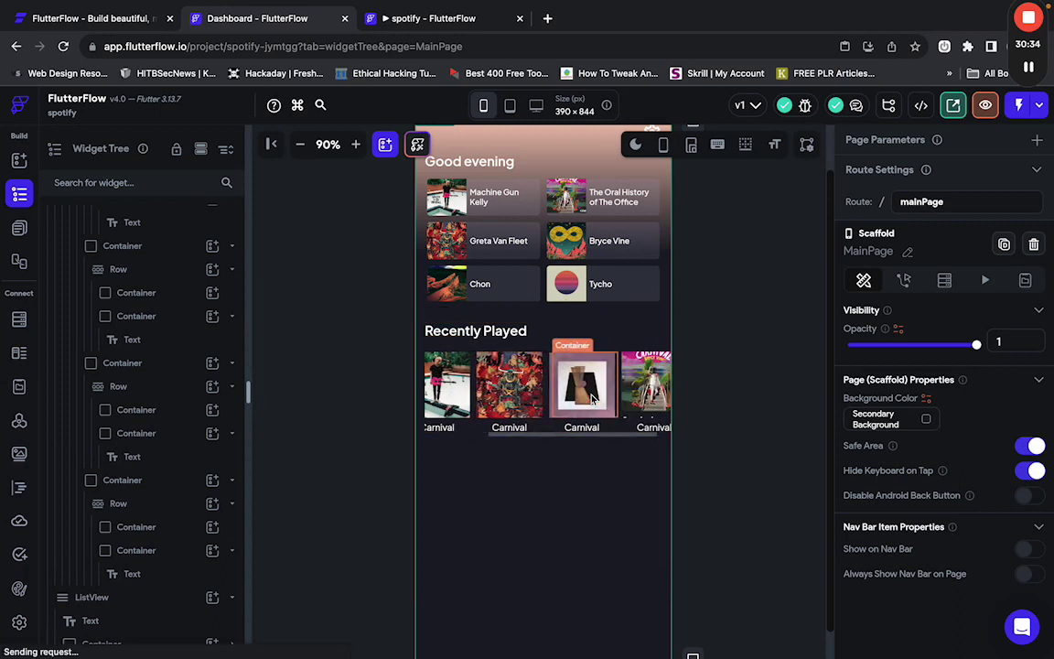
{"action": "scroll", "coordinate": [591, 398], "scroll_direction": "left", "scroll_amount": 5}
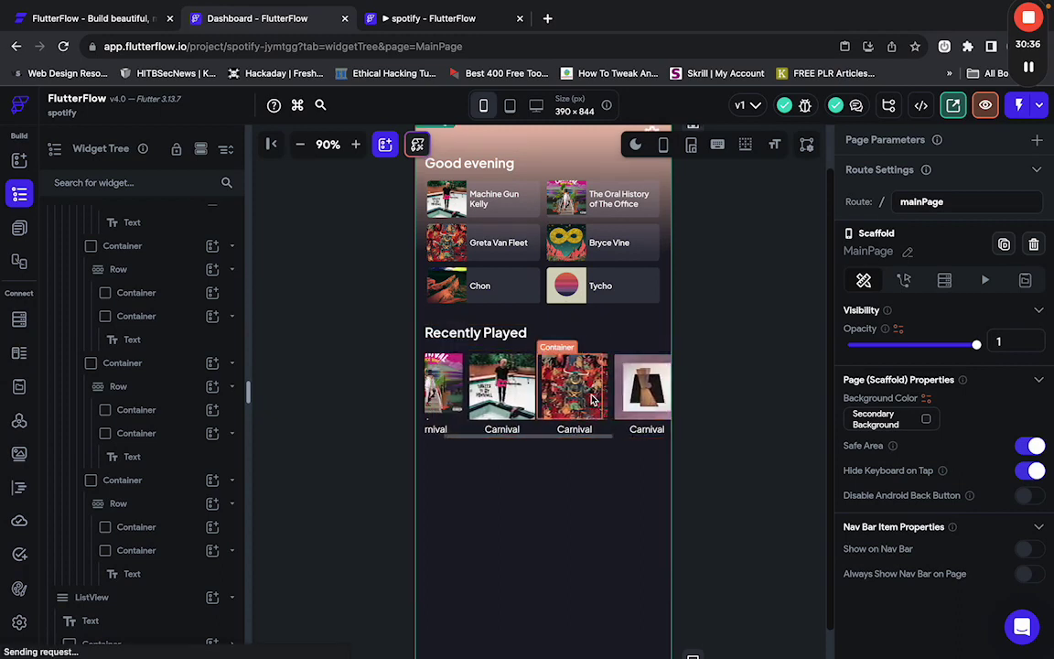
Check the <Section Title> section in Figma, and in FlutterFlow paste a copy of the Recently Played heading into the vertical ListView.
{"action": "key", "text": "ctrl+Right"}
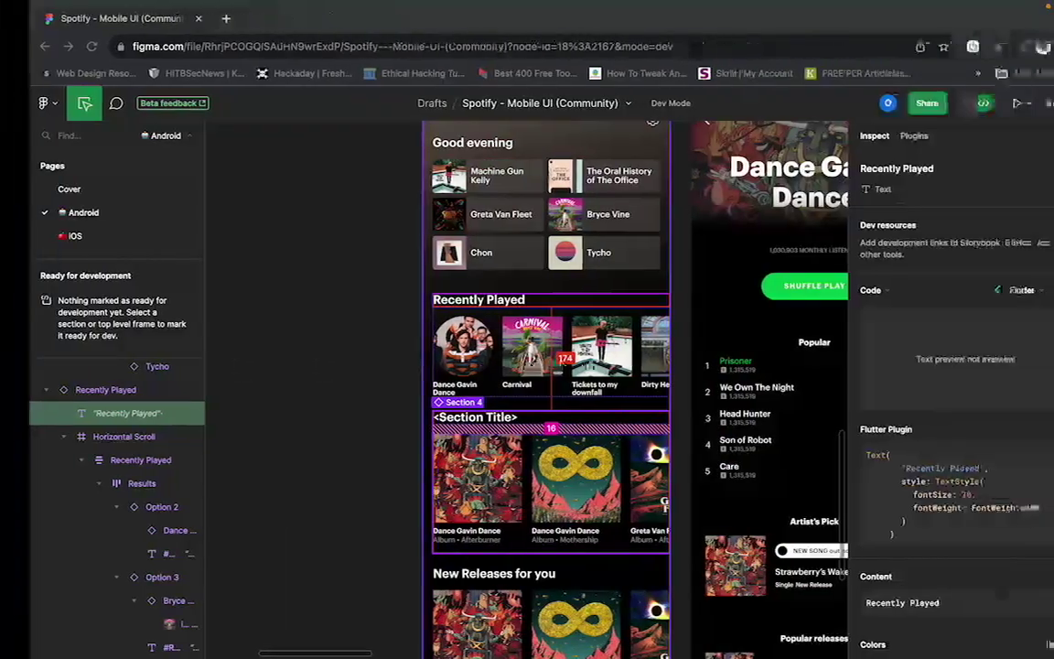
{"action": "left_click", "coordinate": [483, 444]}
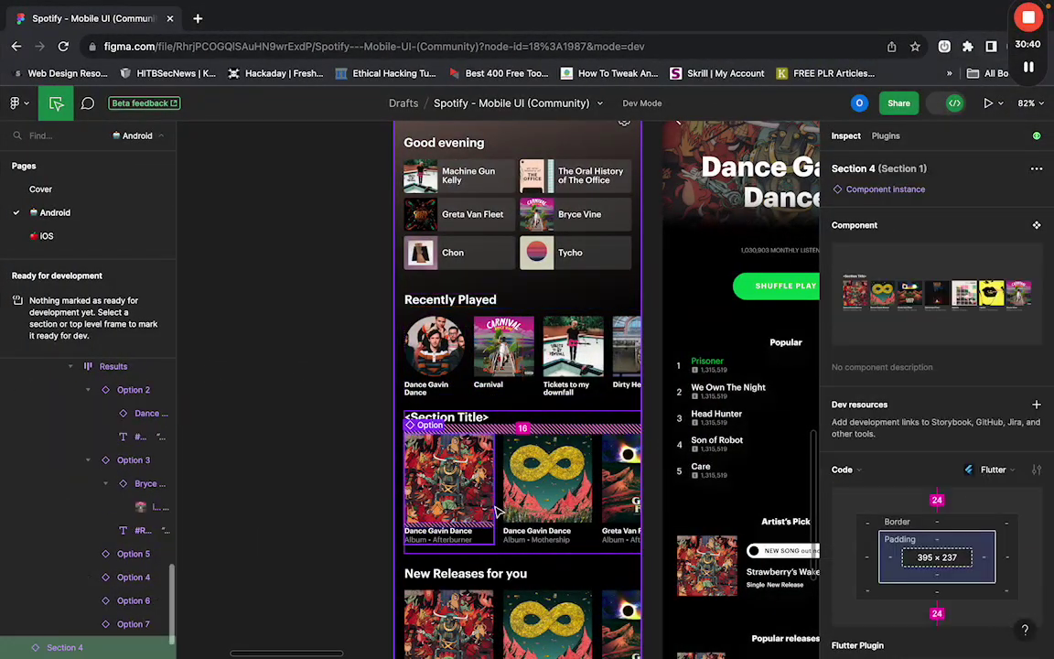
{"action": "key", "text": "ctrl+Left"}
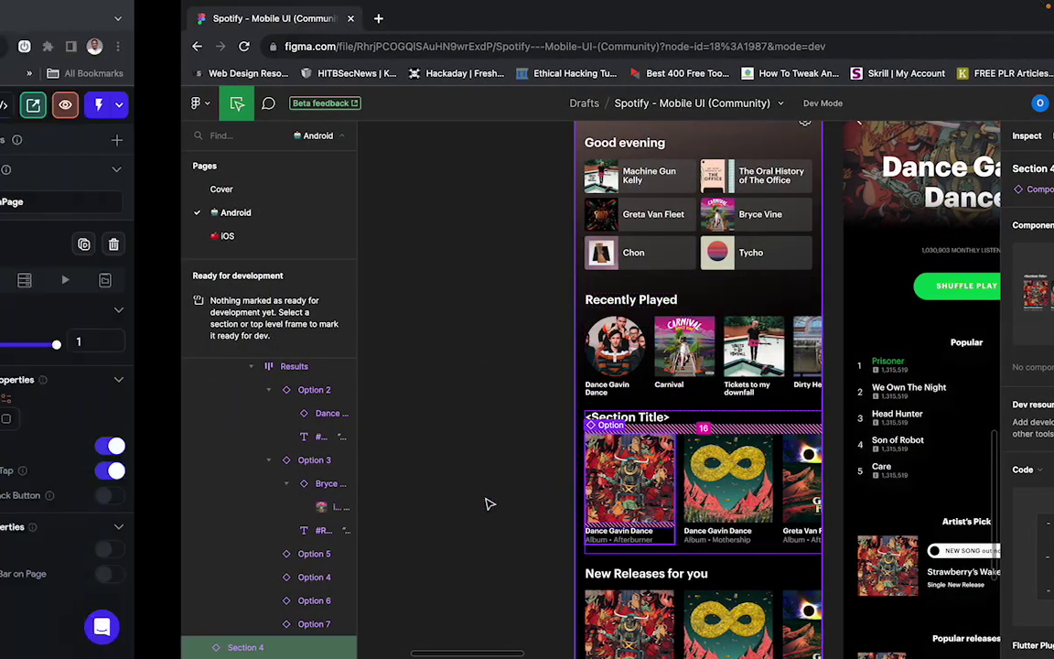
{"action": "key", "text": "ctrl+Right"}
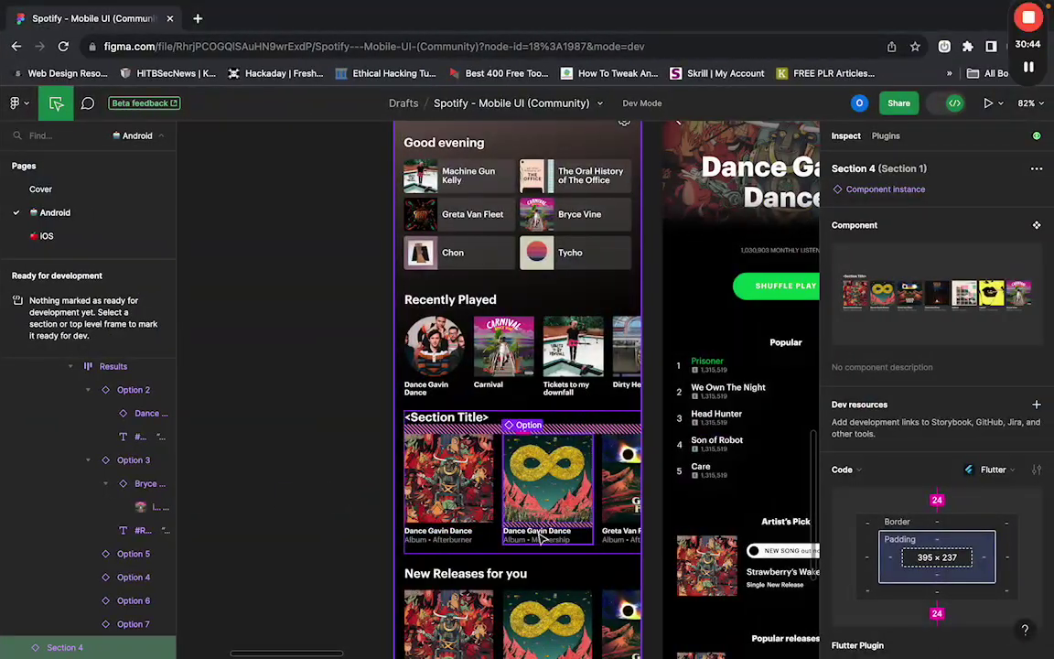
{"action": "scroll", "coordinate": [536, 536], "scroll_direction": "down", "scroll_amount": 4}
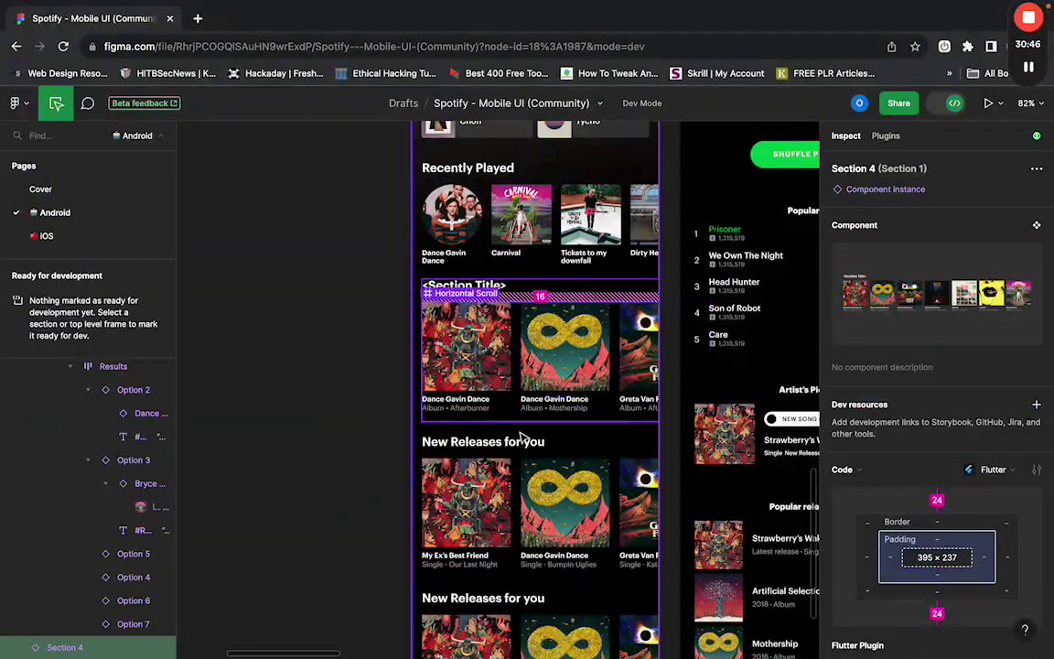
{"action": "scroll", "coordinate": [517, 433], "scroll_direction": "up", "scroll_amount": 2}
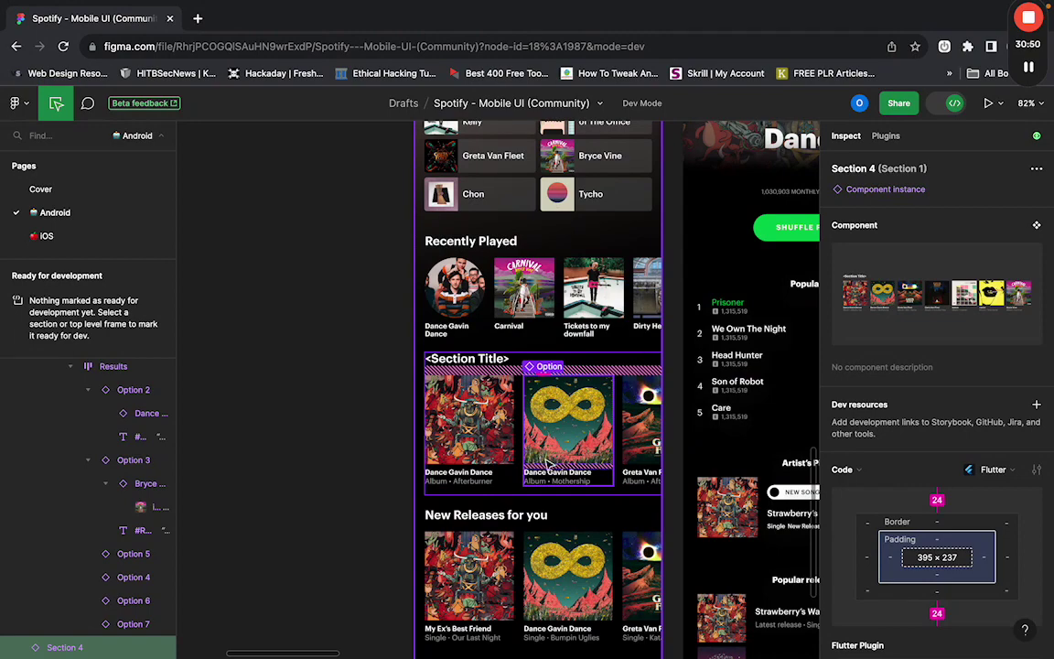
{"action": "key", "text": "ctrl+Left"}
{"action": "left_click", "coordinate": [536, 335]}
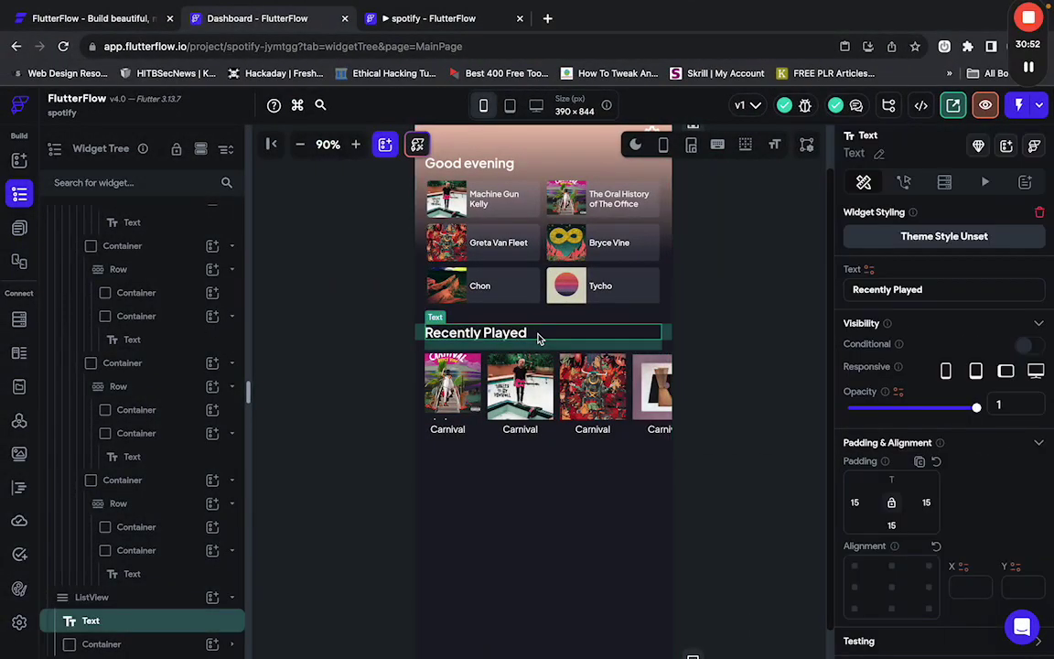
{"action": "key", "text": "ctrl+c"}
{"action": "left_click", "coordinate": [531, 478]}
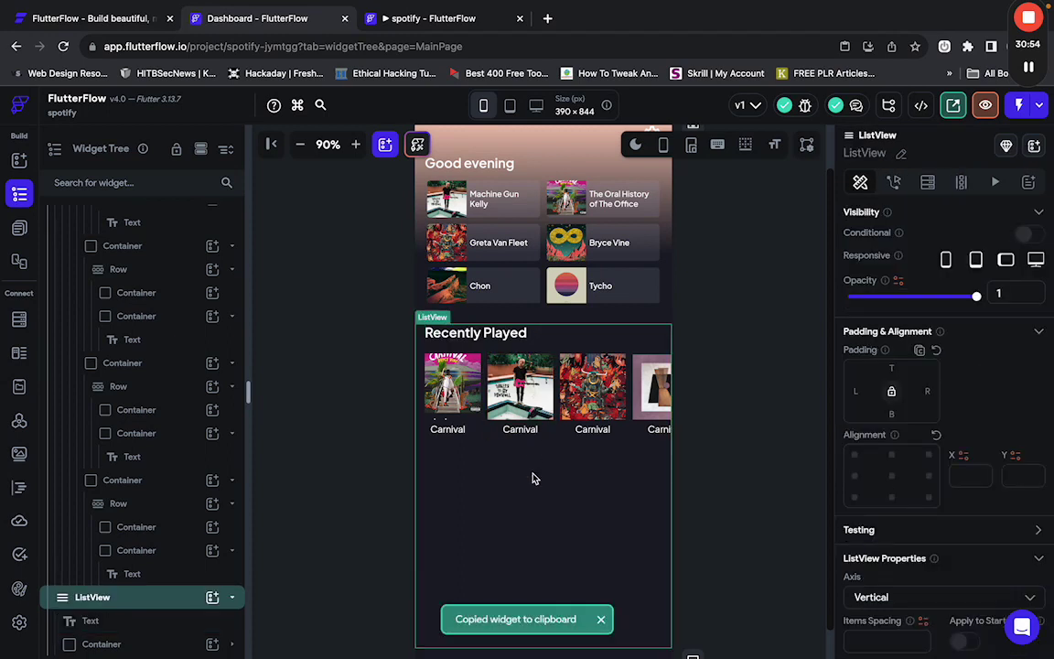
{"action": "key", "text": "ctrl+v"}
Set the top padding of the copied Recently Played heading to 15.
{"action": "left_click", "coordinate": [542, 449]}
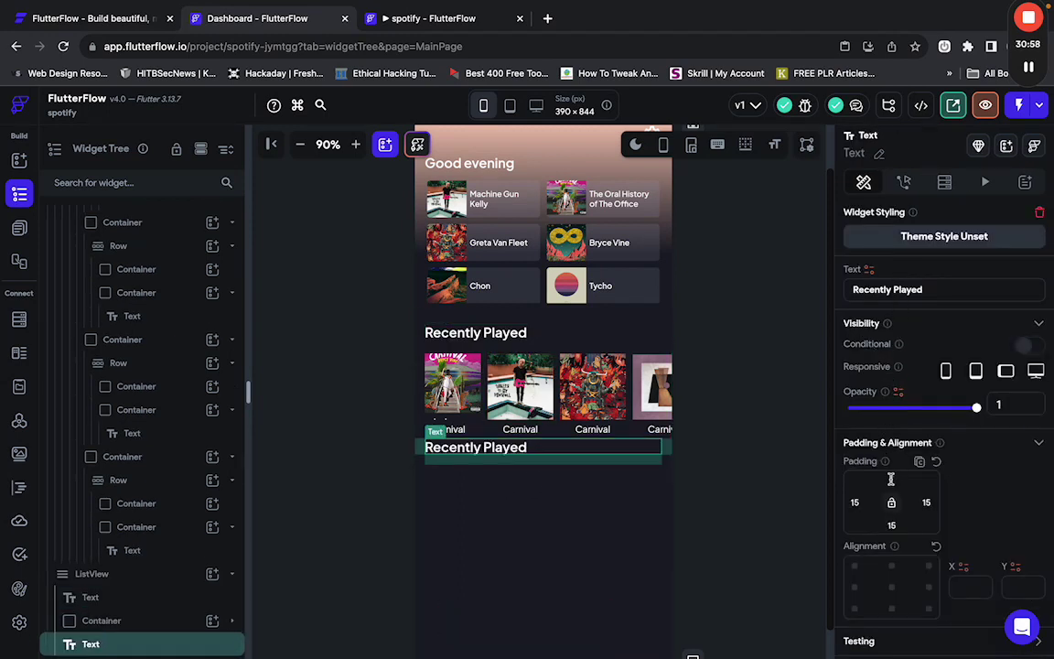
{"action": "left_click", "coordinate": [891, 479]}
{"action": "type", "text": "15"}
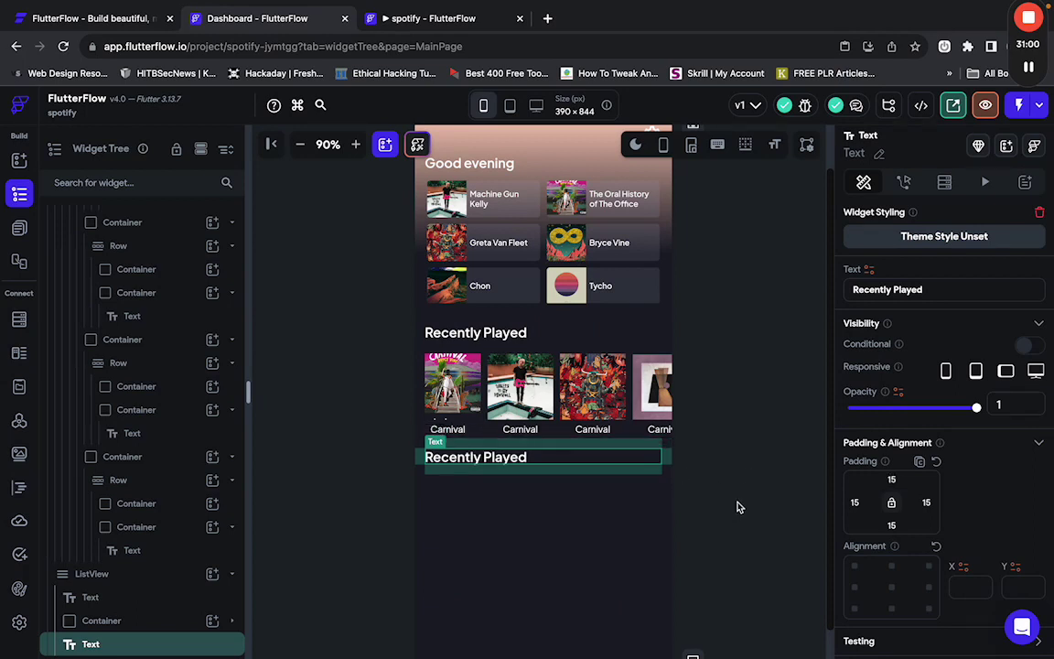
{"action": "left_click", "coordinate": [739, 507]}
{"action": "scroll", "coordinate": [732, 501], "scroll_direction": "down", "scroll_amount": 1}
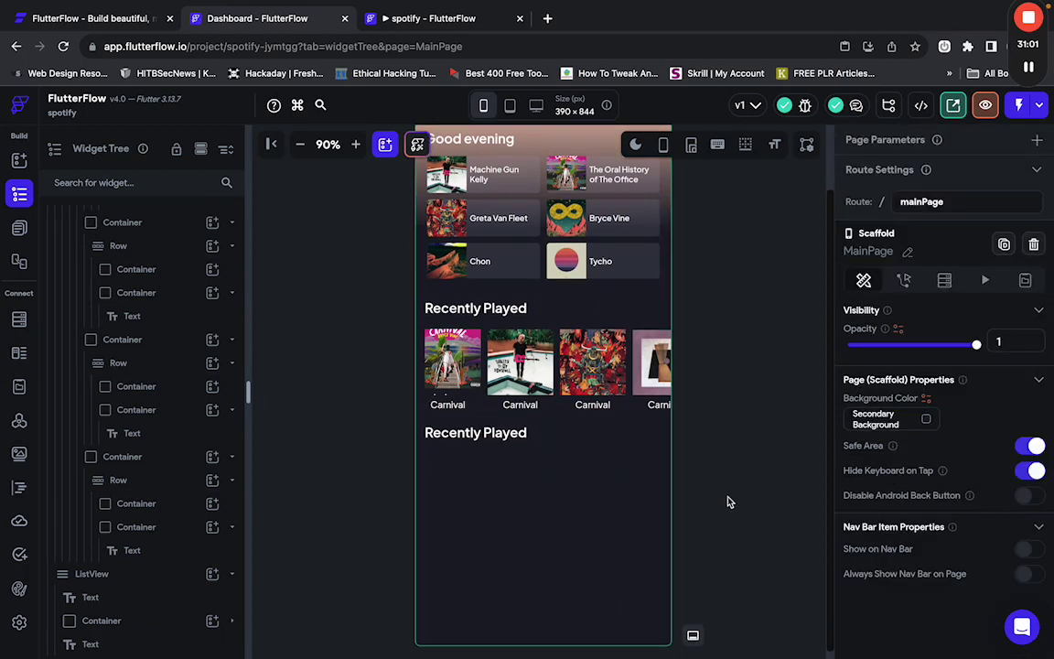
Copy the cover row's Container and paste it into the vertical ListView below the second heading.
{"action": "left_click", "coordinate": [629, 414]}
{"action": "left_click", "coordinate": [122, 620]}
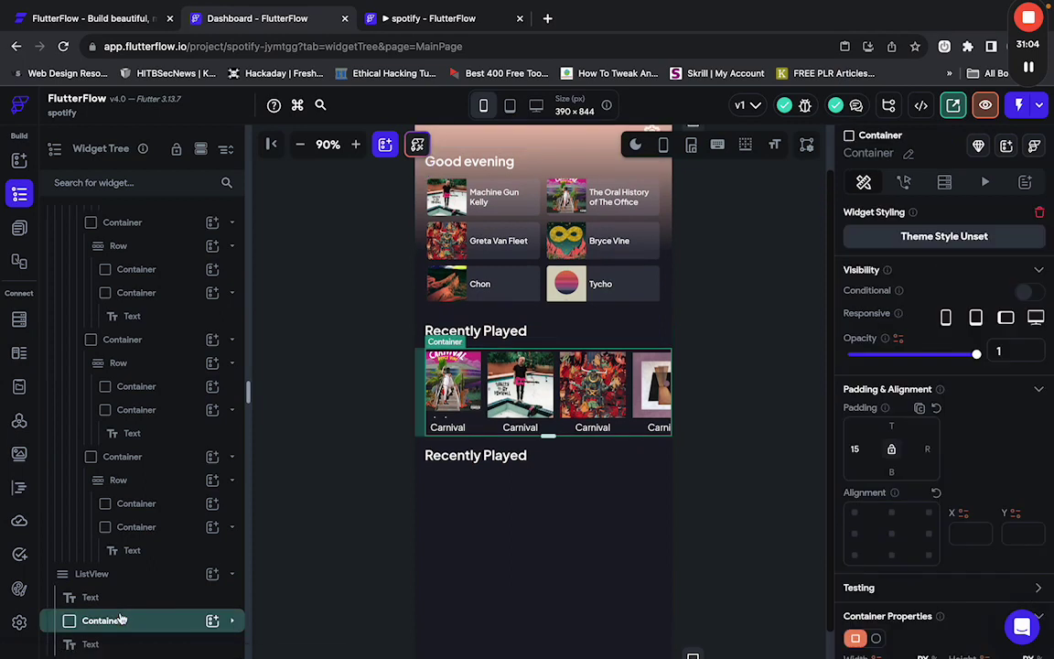
{"action": "key", "text": "ctrl+c"}
{"action": "left_click", "coordinate": [503, 529]}
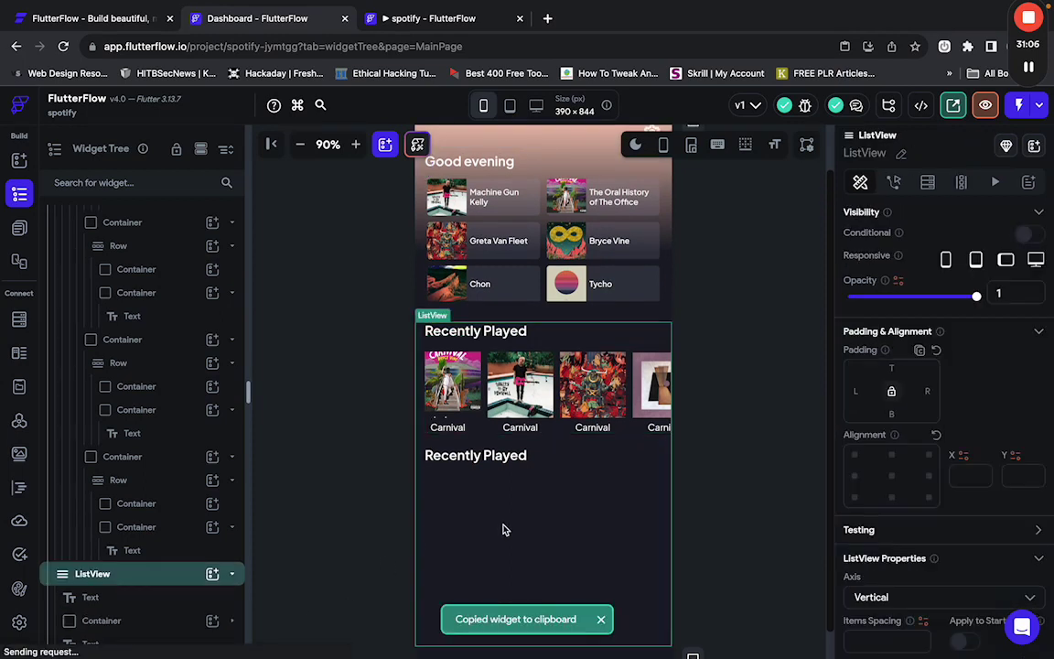
{"action": "key", "text": "ctrl+v"}
{"action": "scroll", "coordinate": [688, 490], "scroll_direction": "down", "scroll_amount": 1}
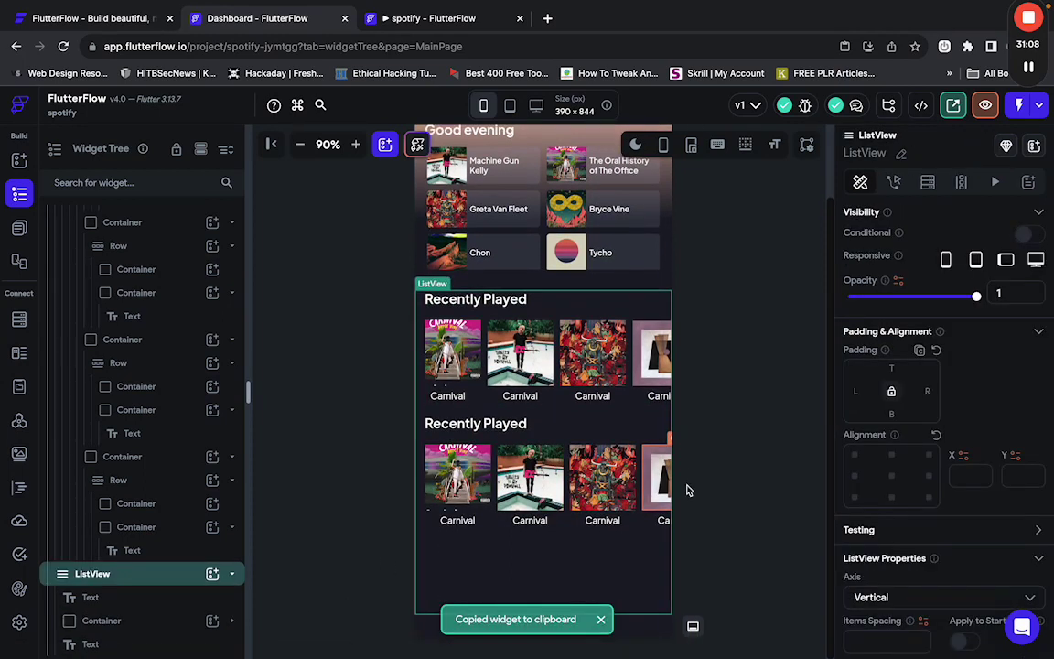
Compare the first album option under <Section Title> in Figma with the properties of the first cover's Container in FlutterFlow's copied row.
{"action": "key", "text": "ctrl+Right"}
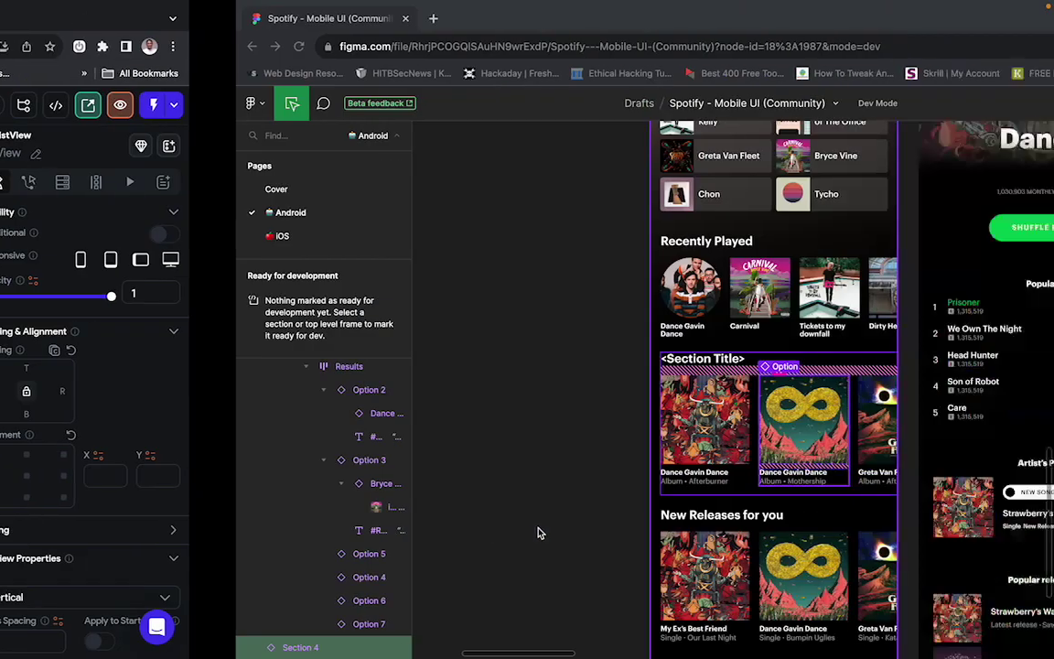
{"action": "left_click", "coordinate": [469, 403]}
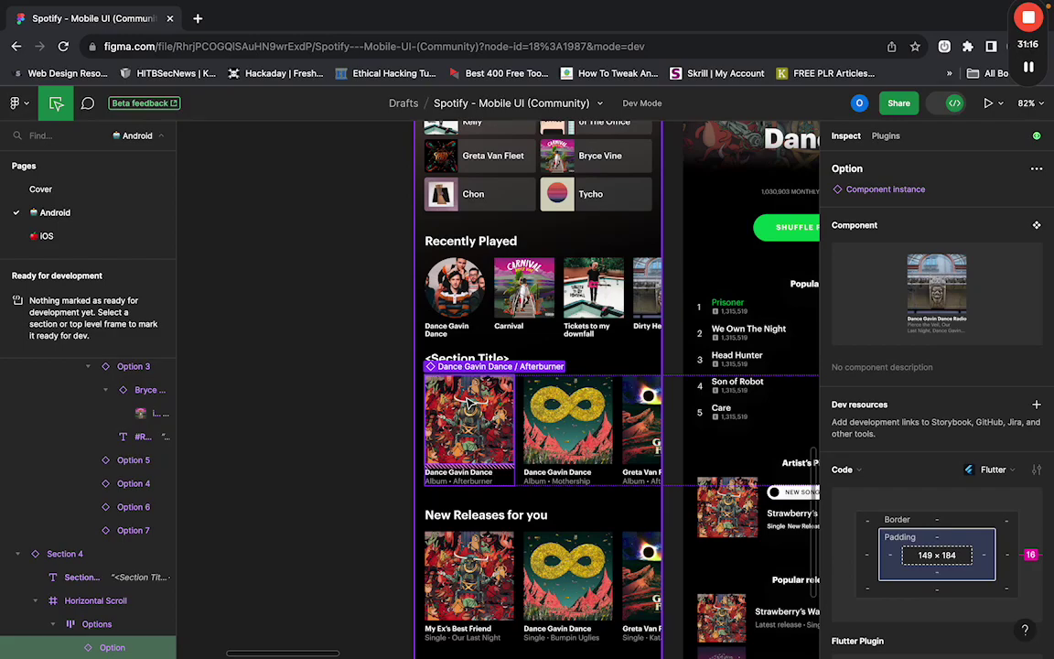
{"action": "key", "text": "ctrl+Left"}
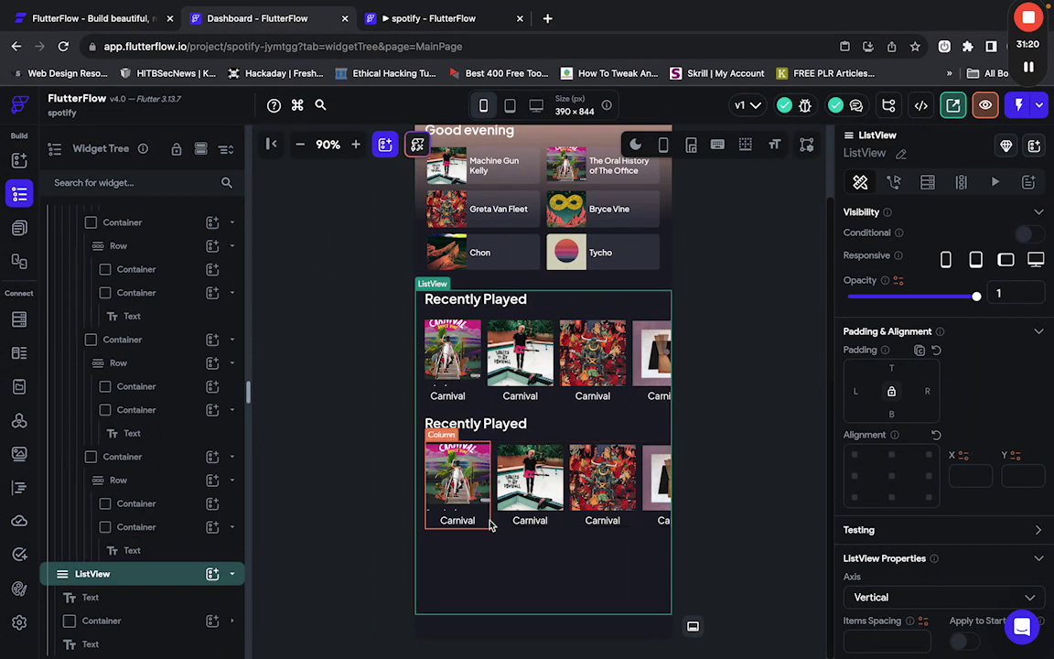
{"action": "left_click", "coordinate": [488, 521]}
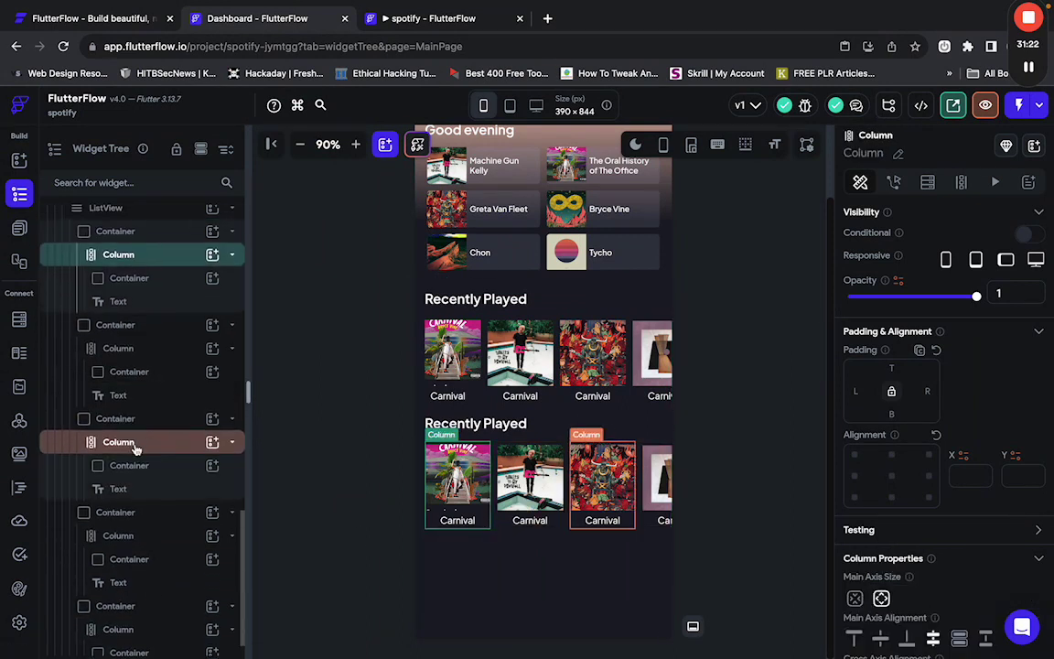
{"action": "scroll", "coordinate": [135, 445], "scroll_direction": "up", "scroll_amount": 1}
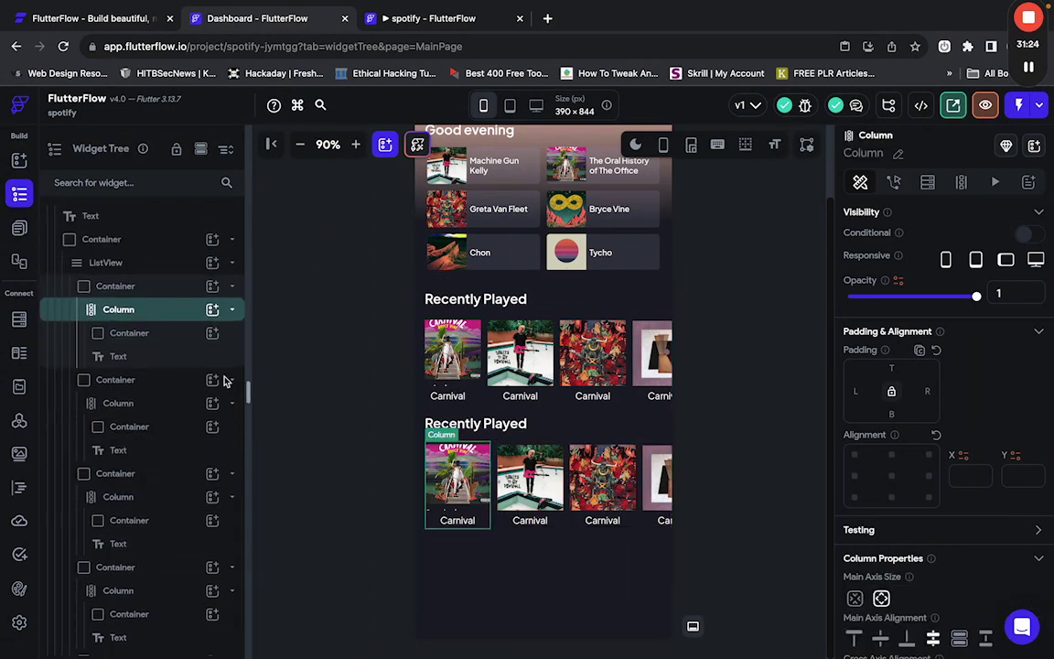
{"action": "left_click", "coordinate": [147, 288]}
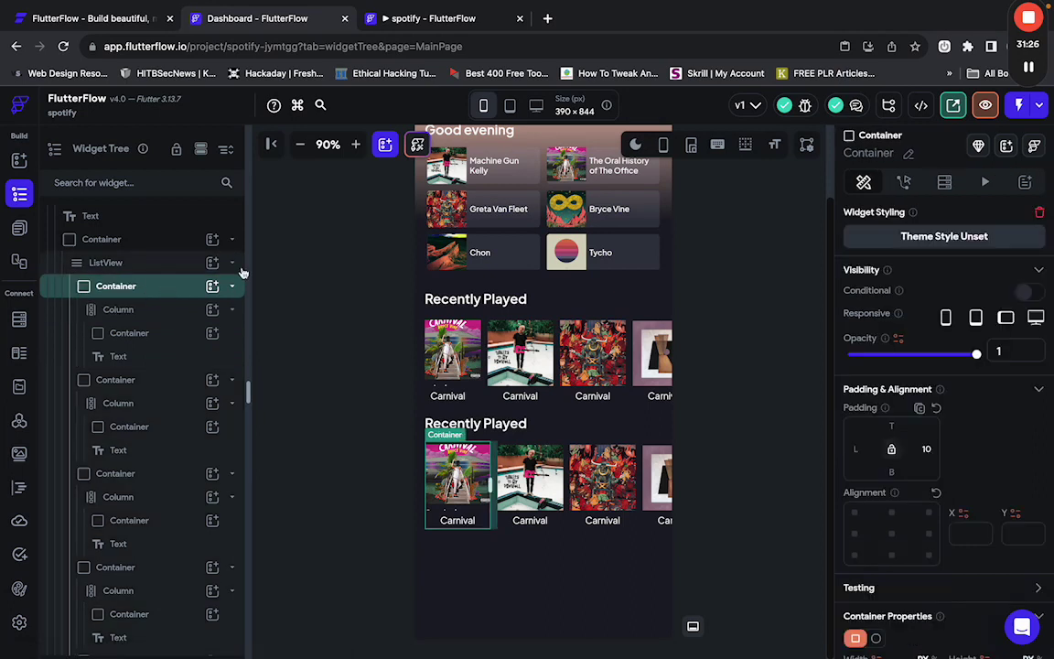
{"action": "scroll", "coordinate": [940, 489], "scroll_direction": "down", "scroll_amount": 1}
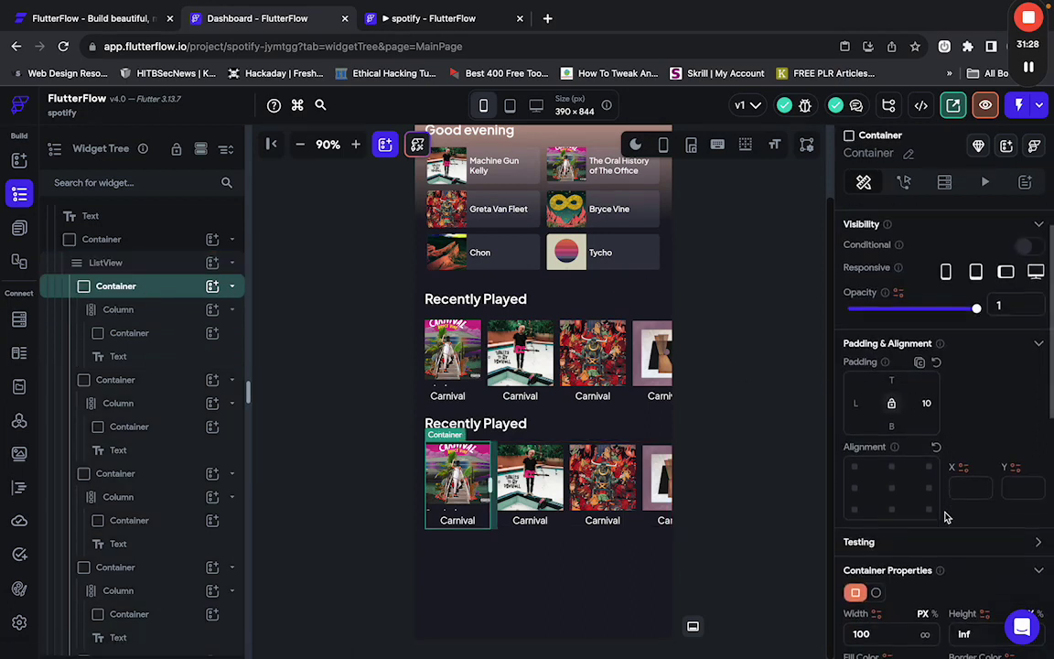
{"action": "scroll", "coordinate": [946, 518], "scroll_direction": "down", "scroll_amount": 1}
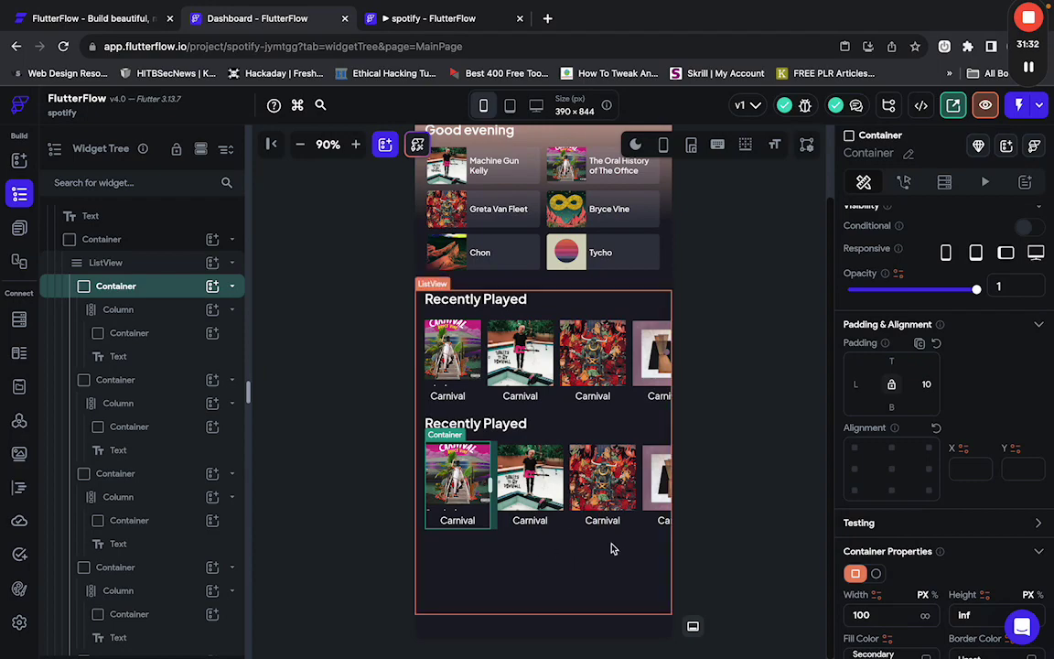
Inspect the first album's cover and text dimensions in Figma, and set the copied cover row Container's height to 150 px in FlutterFlow.
{"action": "key", "text": "ctrl+Right"}
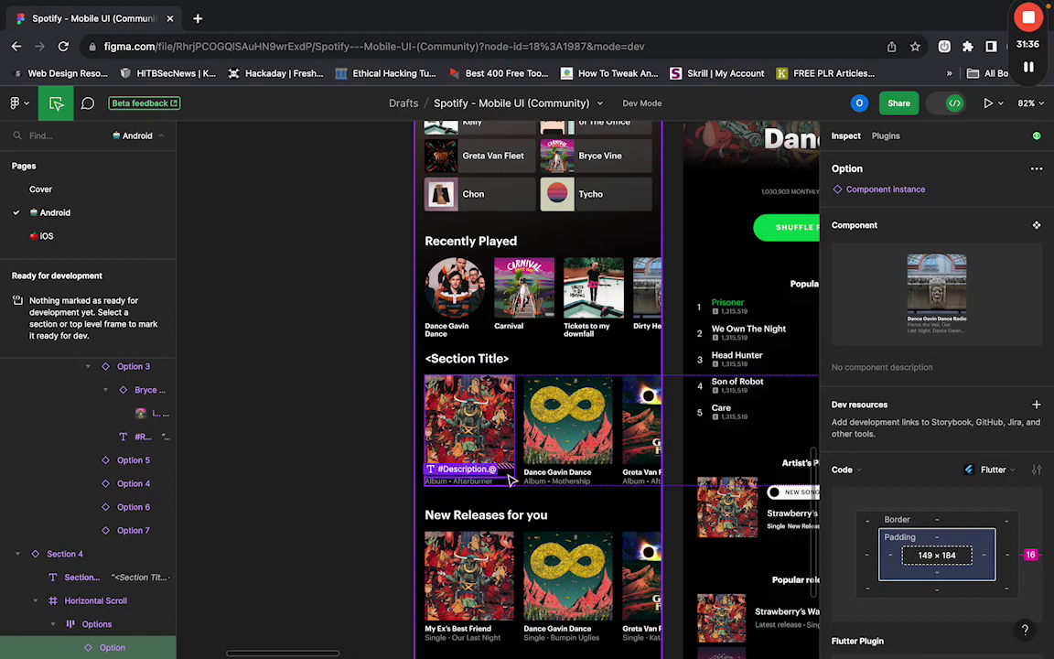
{"action": "left_click", "coordinate": [512, 381]}
{"action": "left_click", "coordinate": [506, 413]}
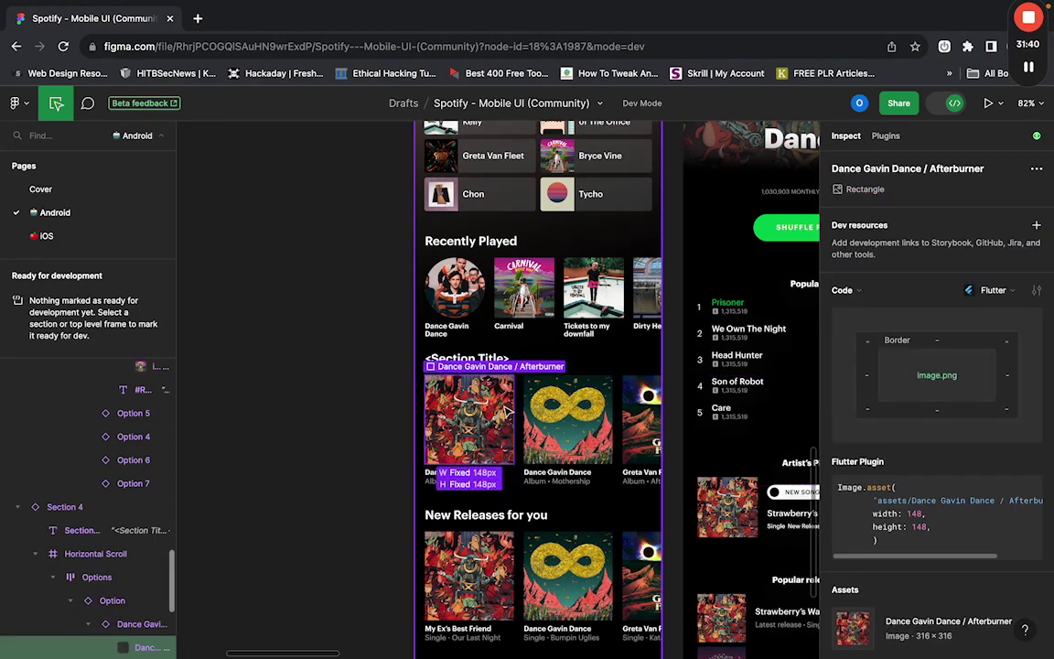
{"action": "left_click", "coordinate": [513, 472]}
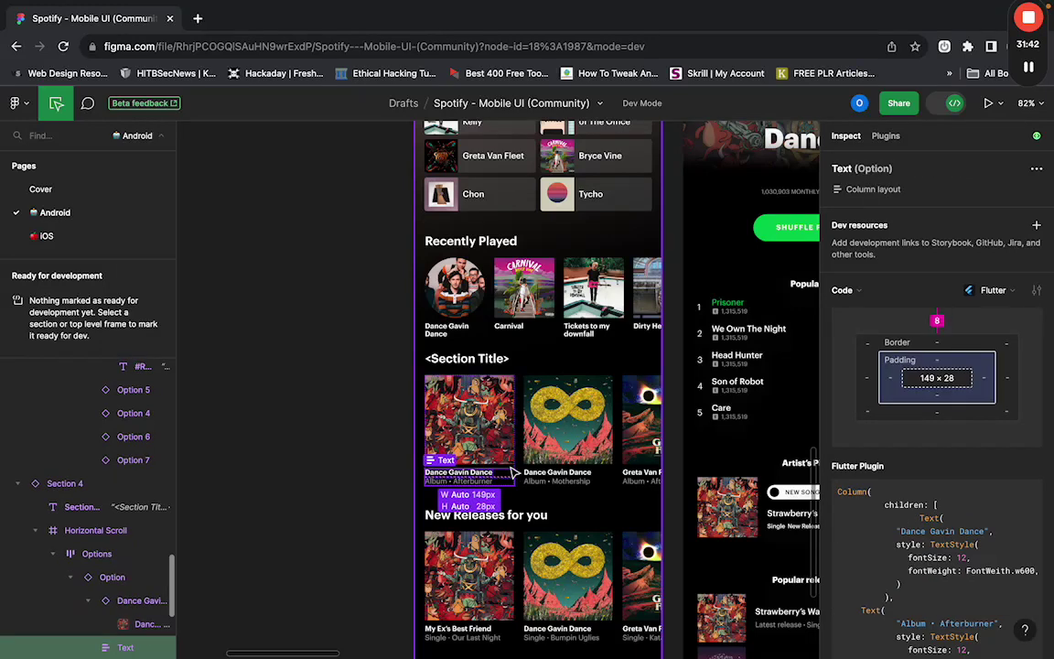
{"action": "key", "text": "shift+Return"}
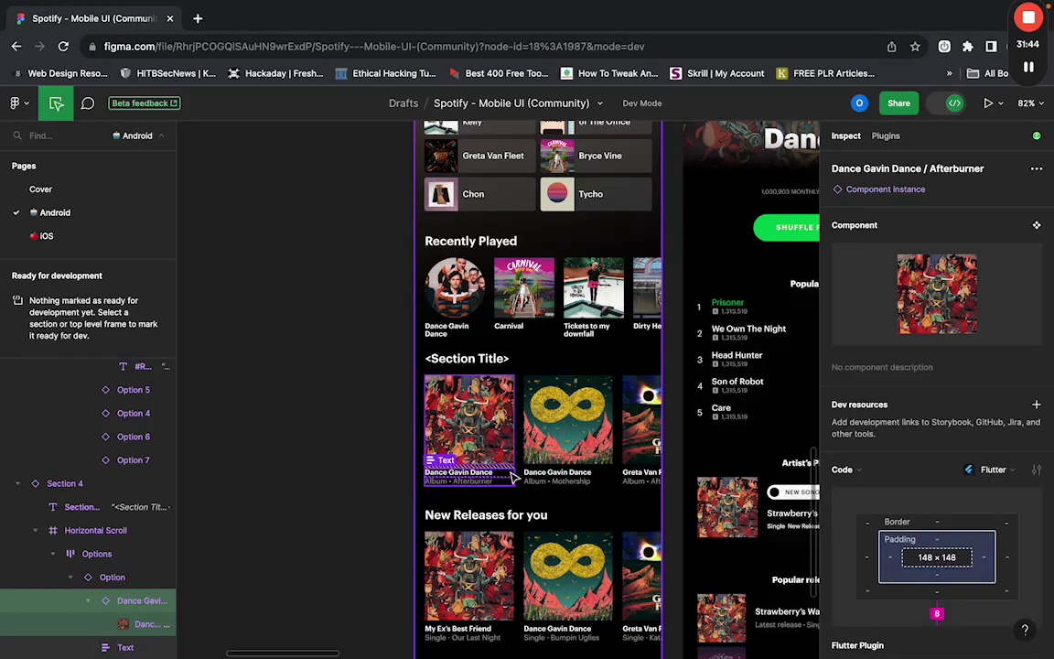
{"action": "left_click", "coordinate": [514, 476]}
{"action": "key", "text": "ctrl+Left"}
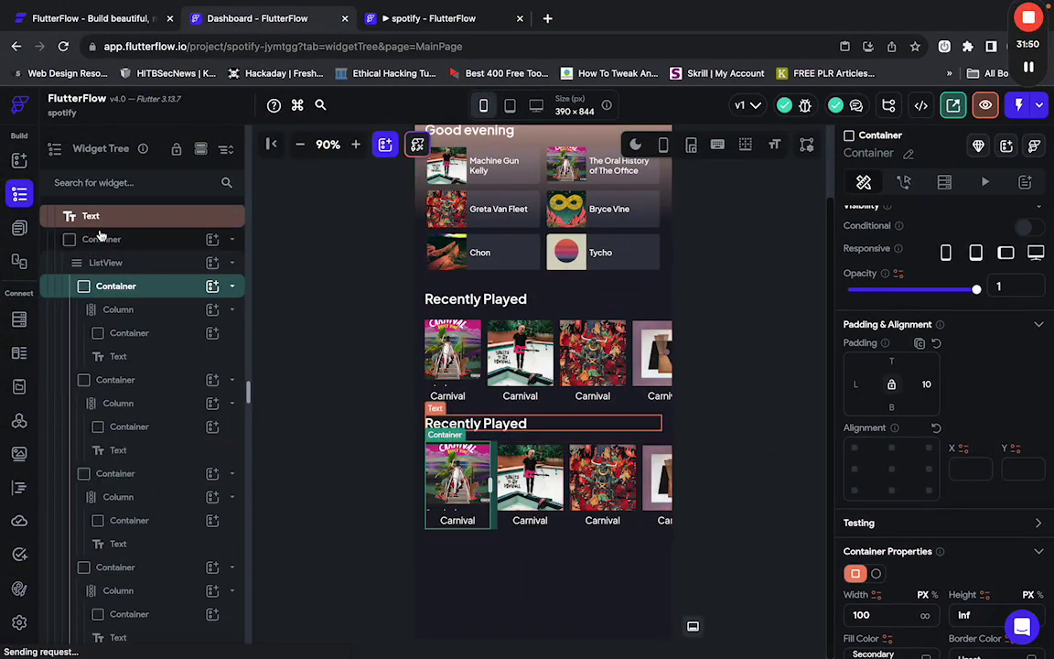
{"action": "left_click", "coordinate": [100, 238]}
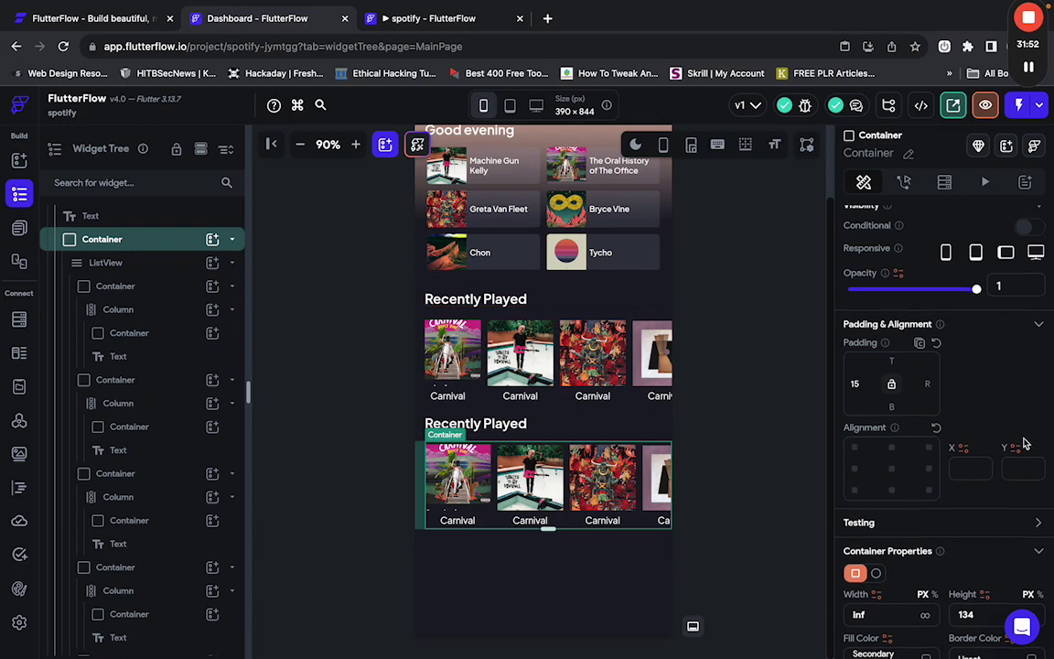
{"action": "scroll", "coordinate": [1024, 444], "scroll_direction": "down", "scroll_amount": 2}
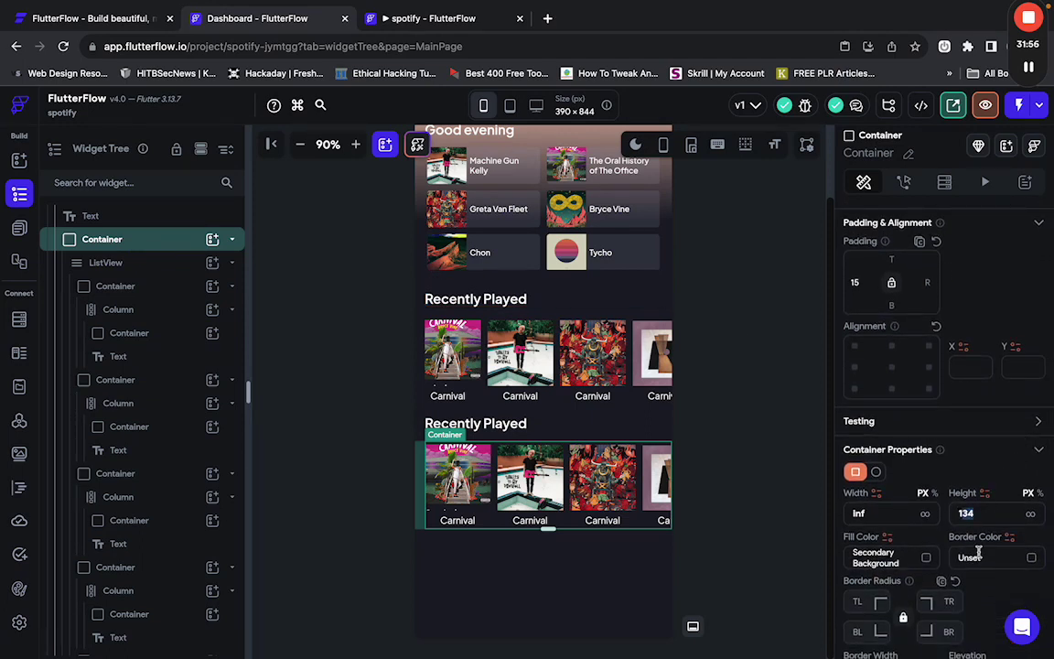
{"action": "type", "text": "150"}
{"action": "key", "text": "Return"}
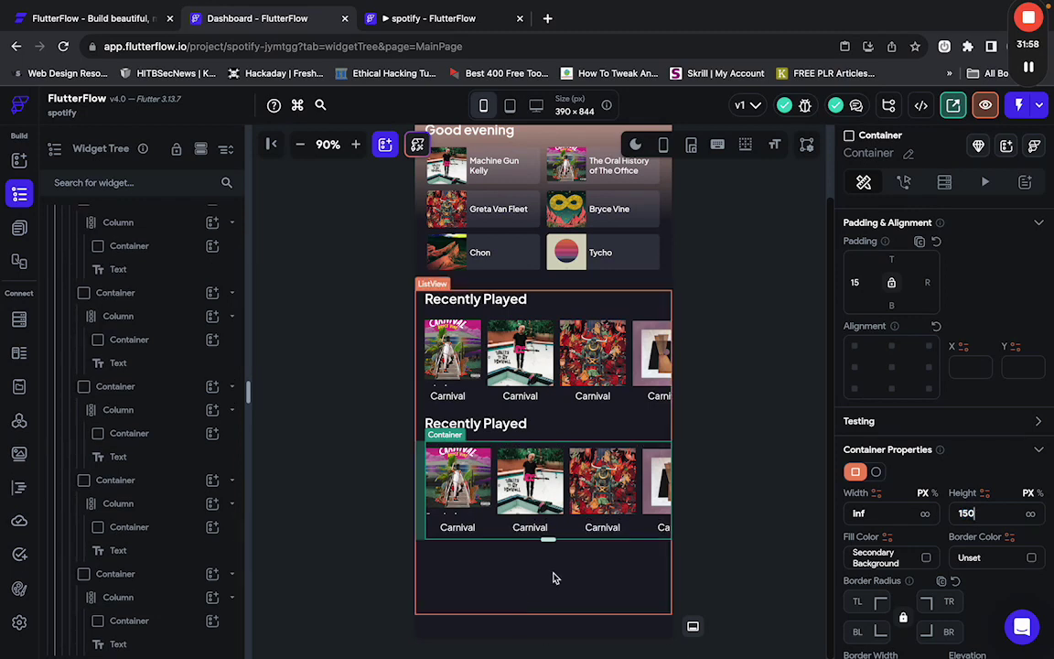
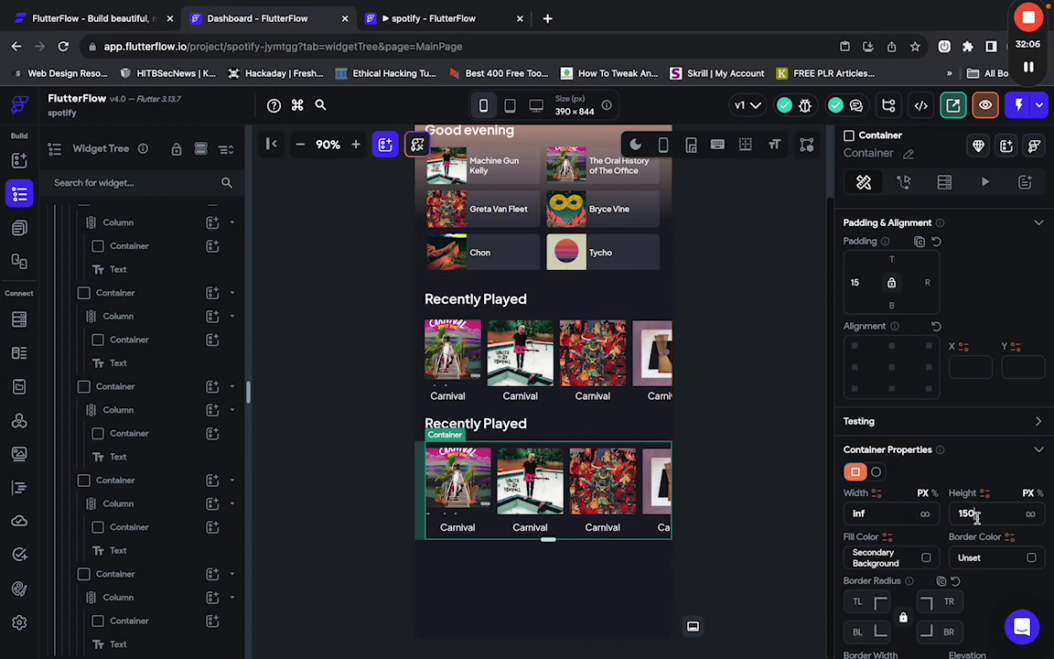
Set the copied cover row Container's height to 155 px and its first album Container's width to 150 px.
{"action": "key", "text": "BackSpace"}
{"action": "type", "text": "5"}
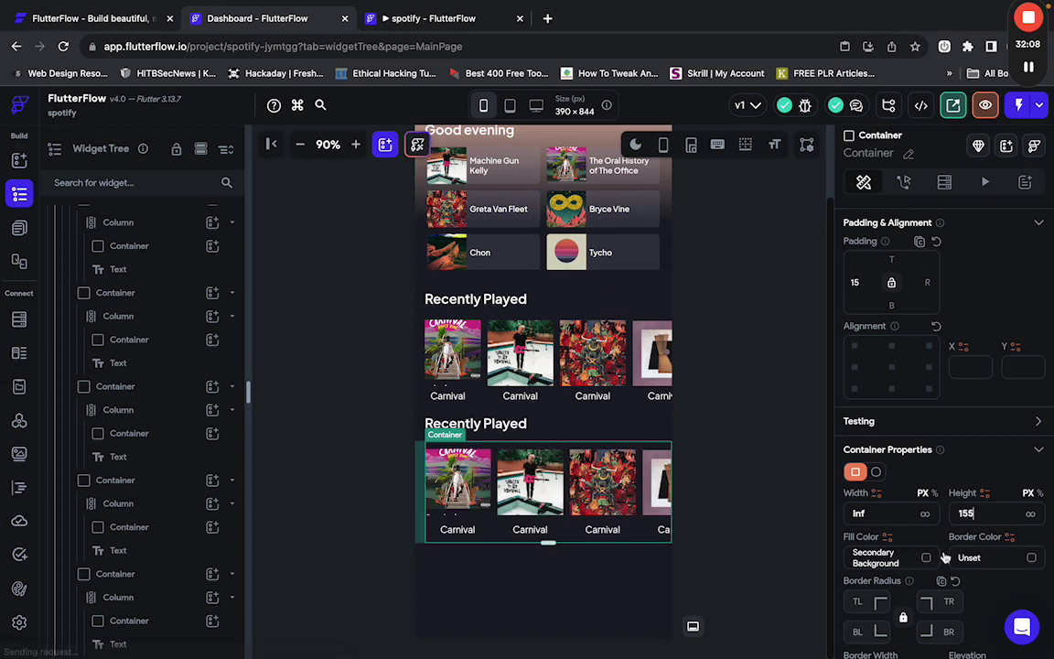
{"action": "left_click", "coordinate": [460, 522]}
{"action": "scroll", "coordinate": [154, 275], "scroll_direction": "up", "scroll_amount": 2}
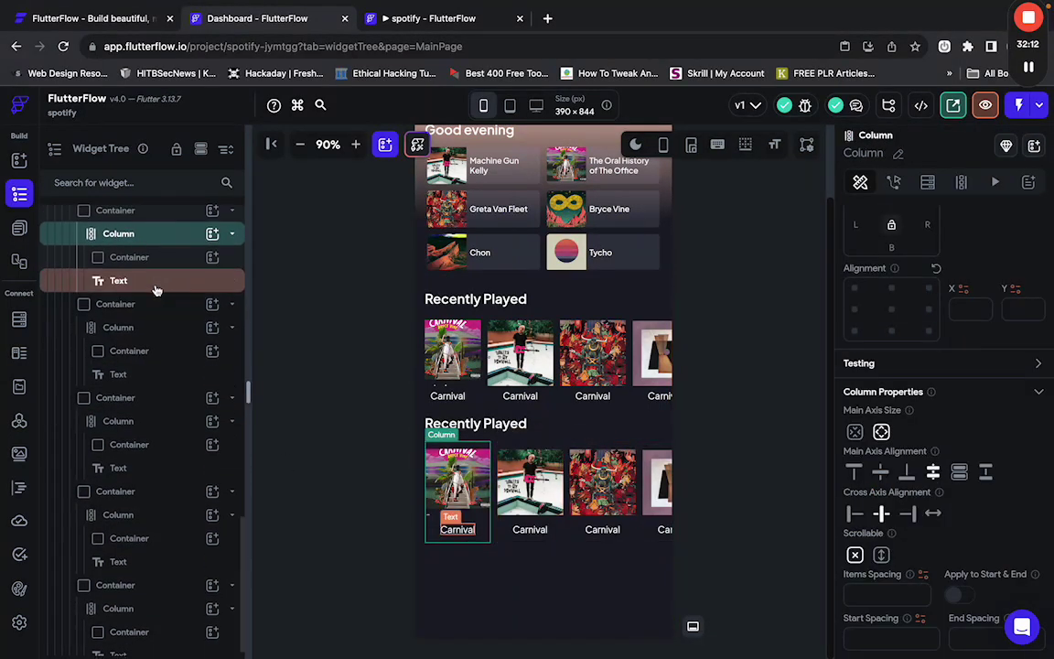
{"action": "left_click", "coordinate": [166, 255]}
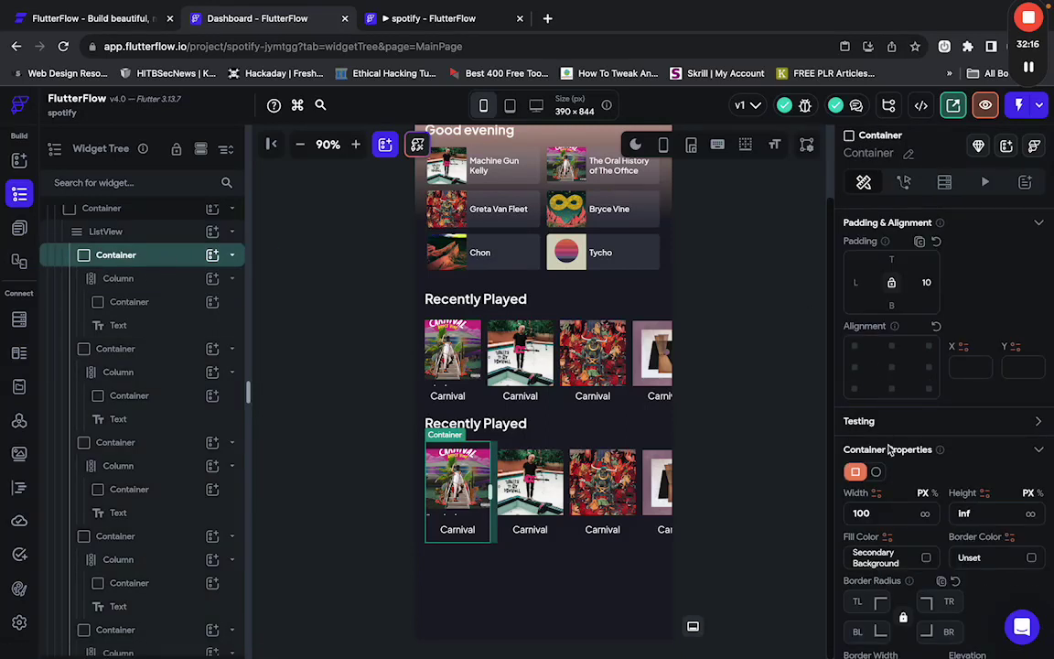
{"action": "scroll", "coordinate": [901, 503], "scroll_direction": "down", "scroll_amount": 1}
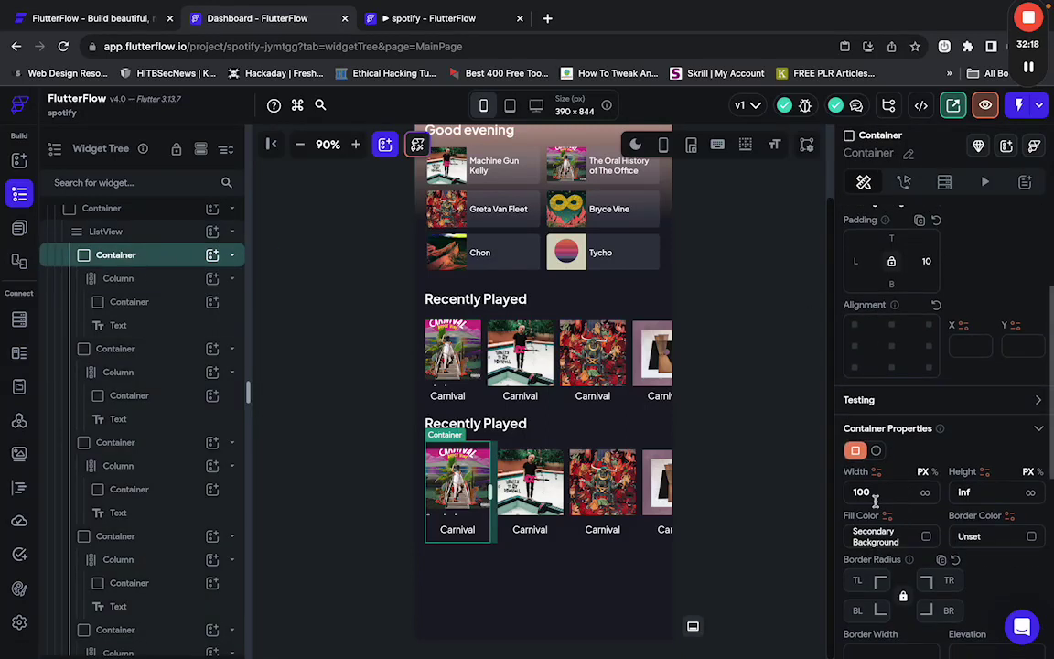
{"action": "key", "text": "BackSpace"}
{"action": "key", "text": "BackSpace"}
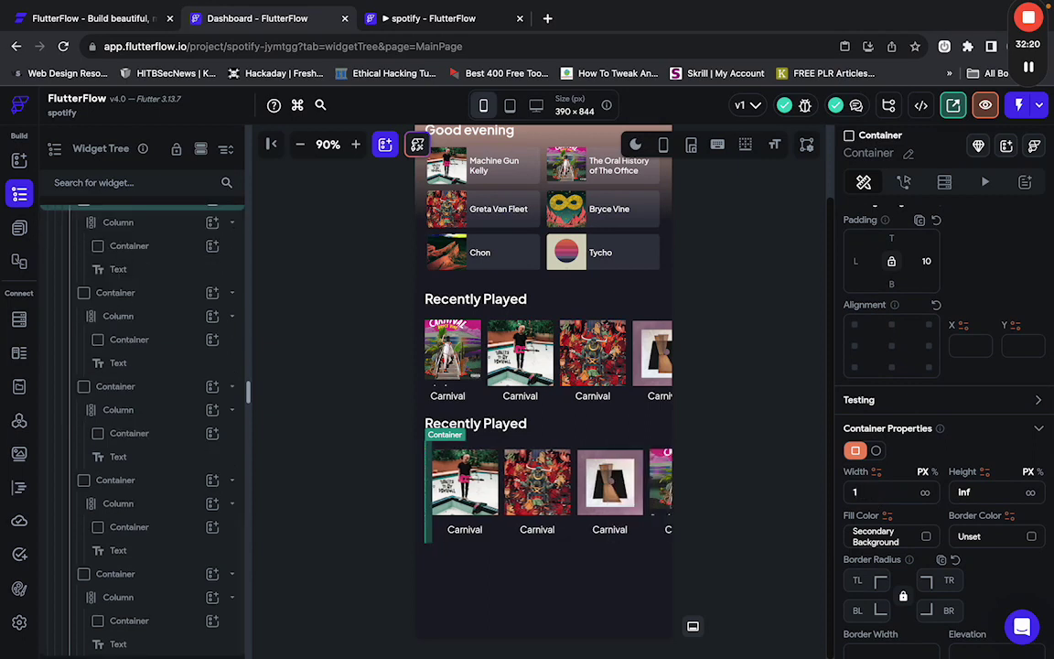
{"action": "type", "text": "50"}
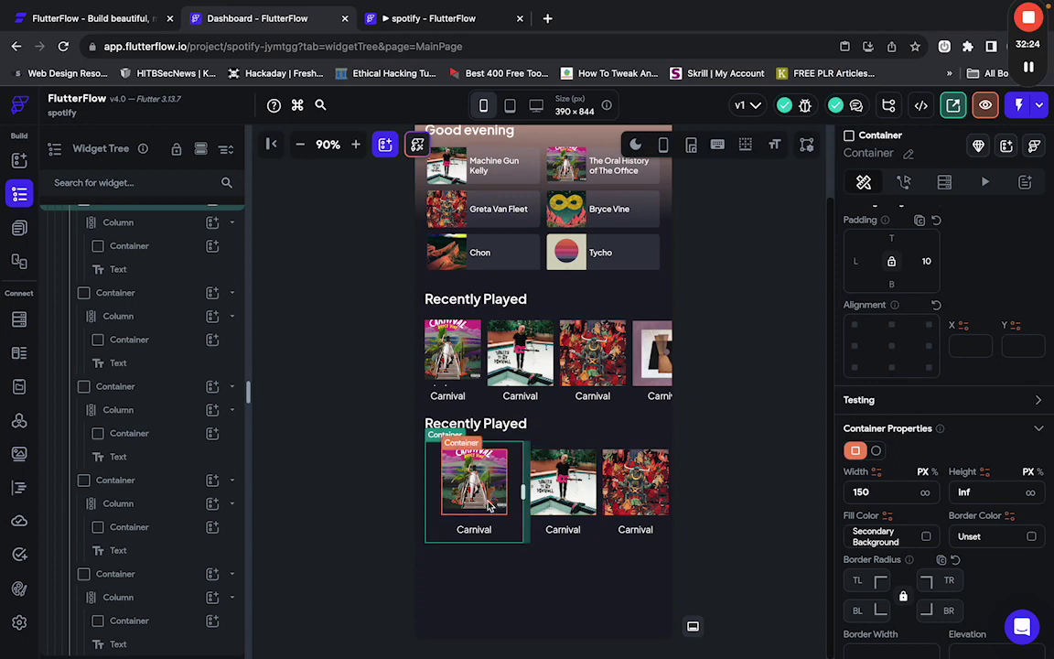
Make the first cover image Container in the second row infinitely wide and 120 px high.
{"action": "left_click", "coordinate": [501, 503]}
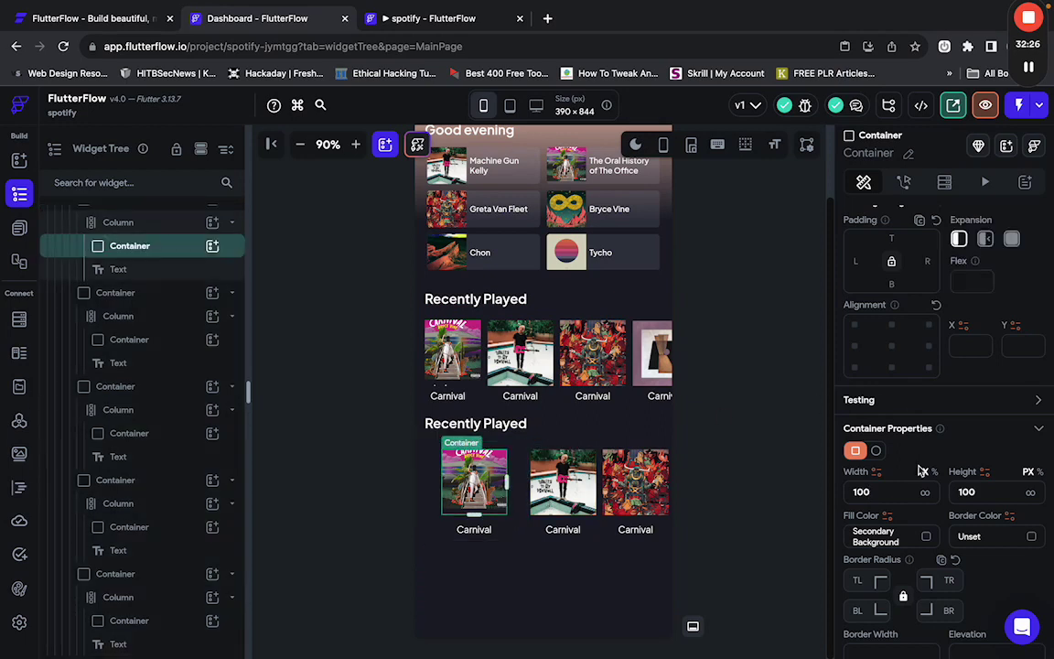
{"action": "scroll", "coordinate": [917, 470], "scroll_direction": "down", "scroll_amount": 1}
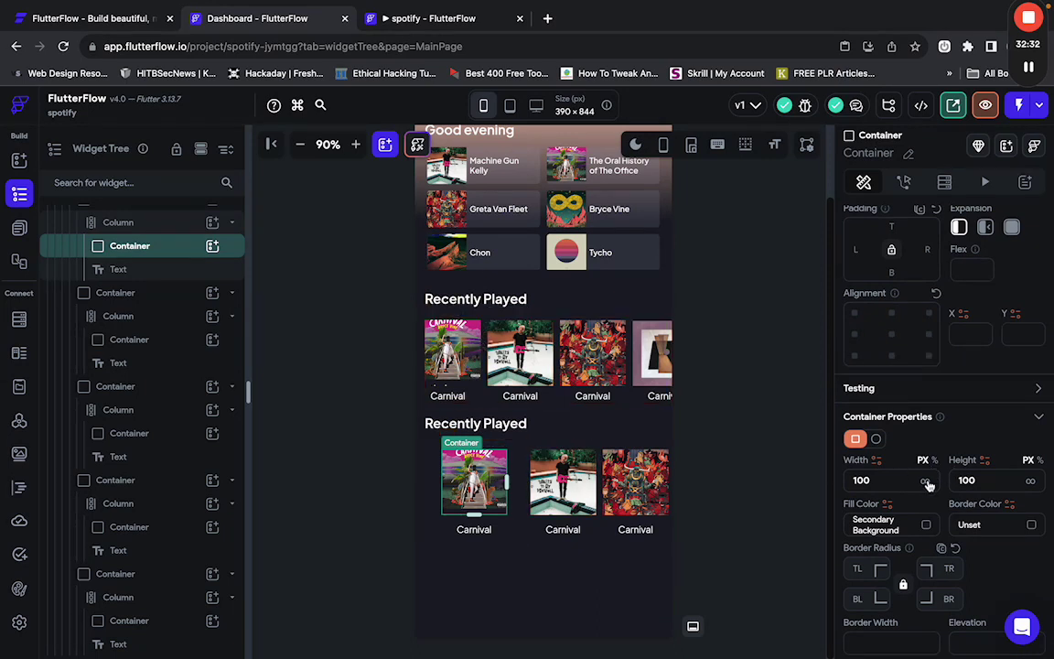
{"action": "left_click", "coordinate": [925, 480]}
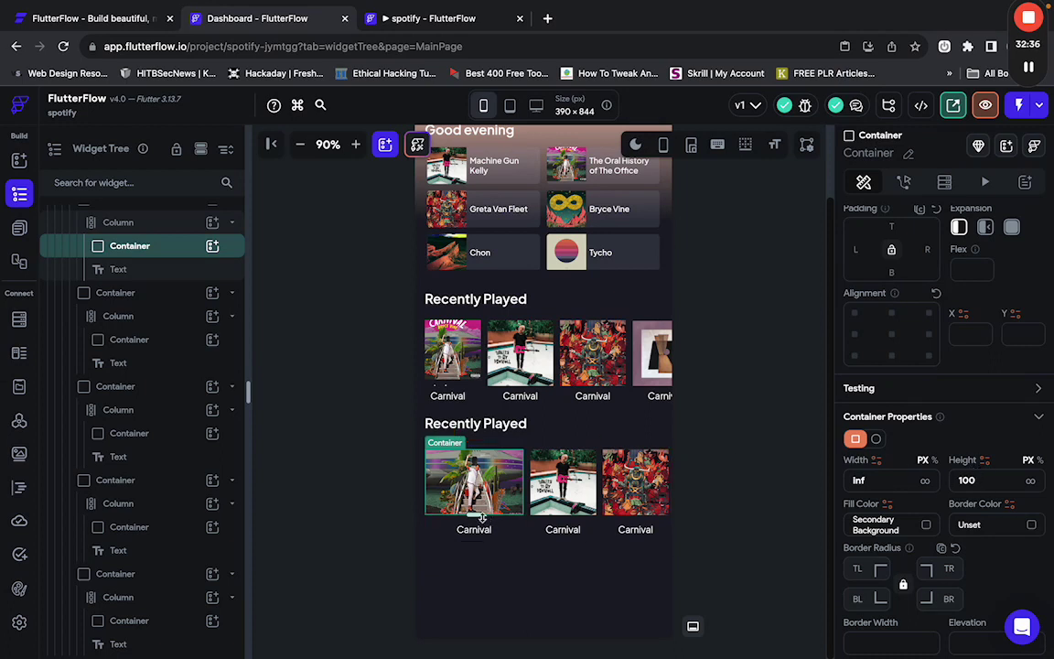
{"action": "left_click", "coordinate": [504, 537]}
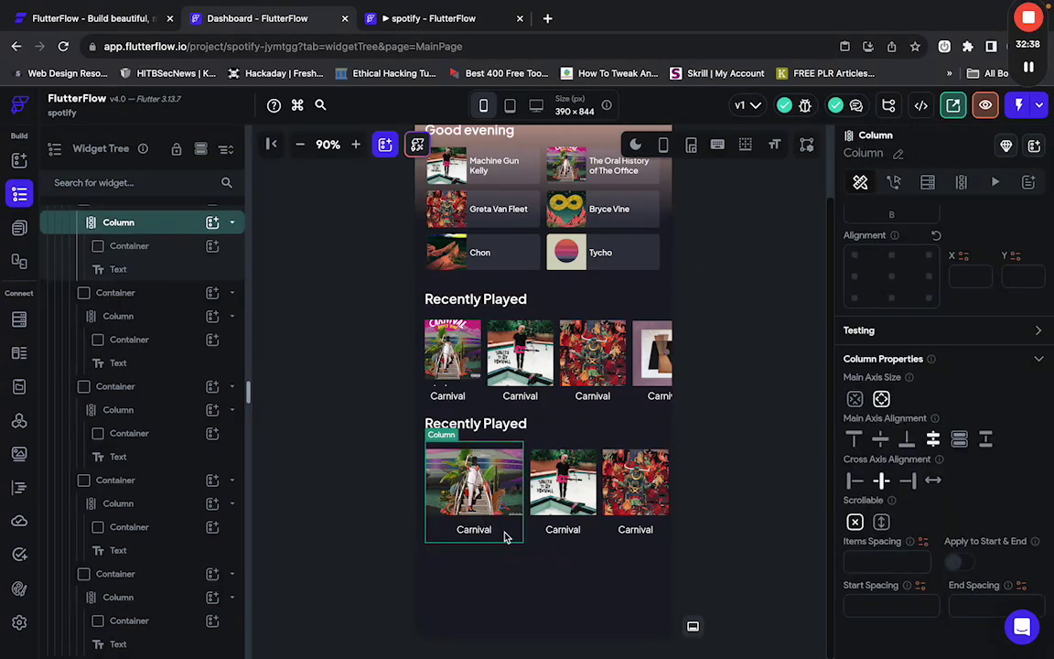
{"action": "left_click", "coordinate": [513, 508]}
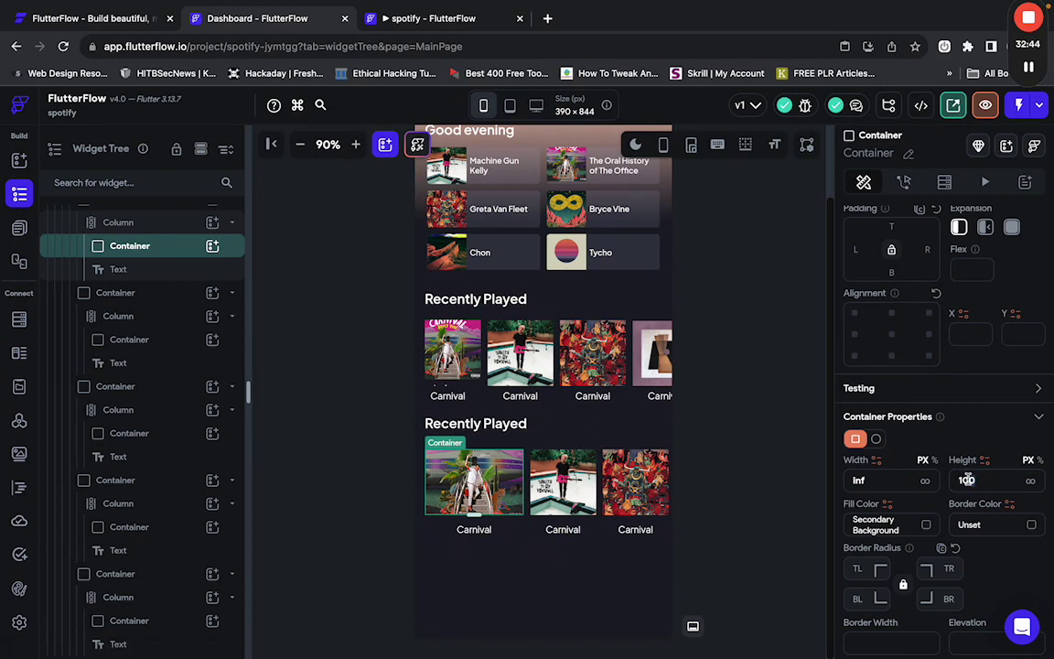
{"action": "double_click", "coordinate": [966, 479]}
{"action": "type", "text": "120"}
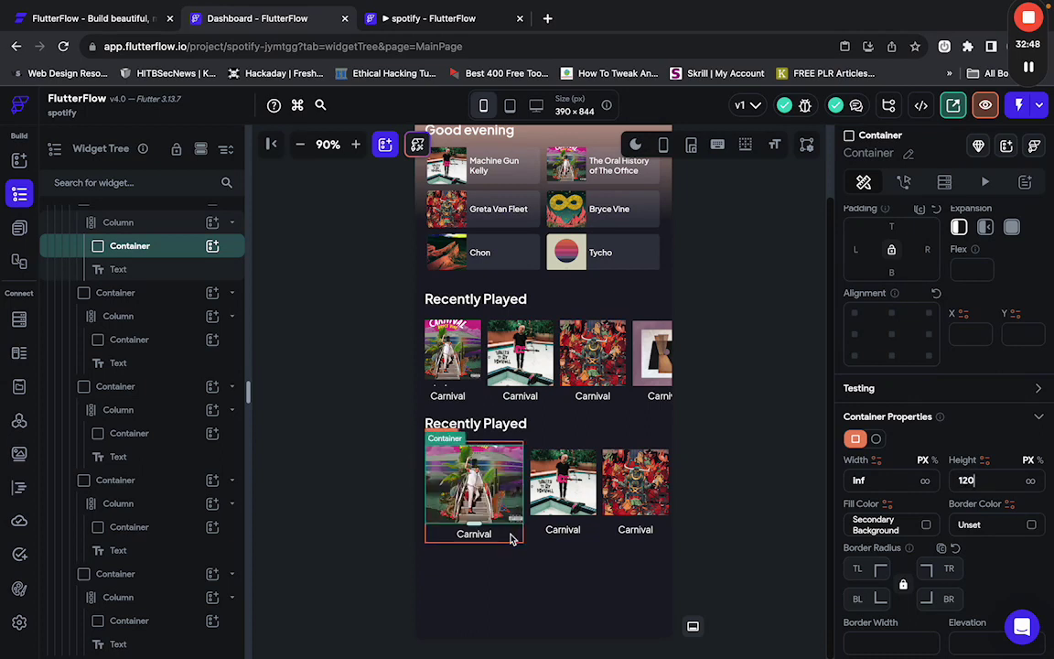
Set the enlarged first album Column's main axis alignment to Start and give its Carnival text a top padding of 5.
{"action": "left_click", "coordinate": [511, 537]}
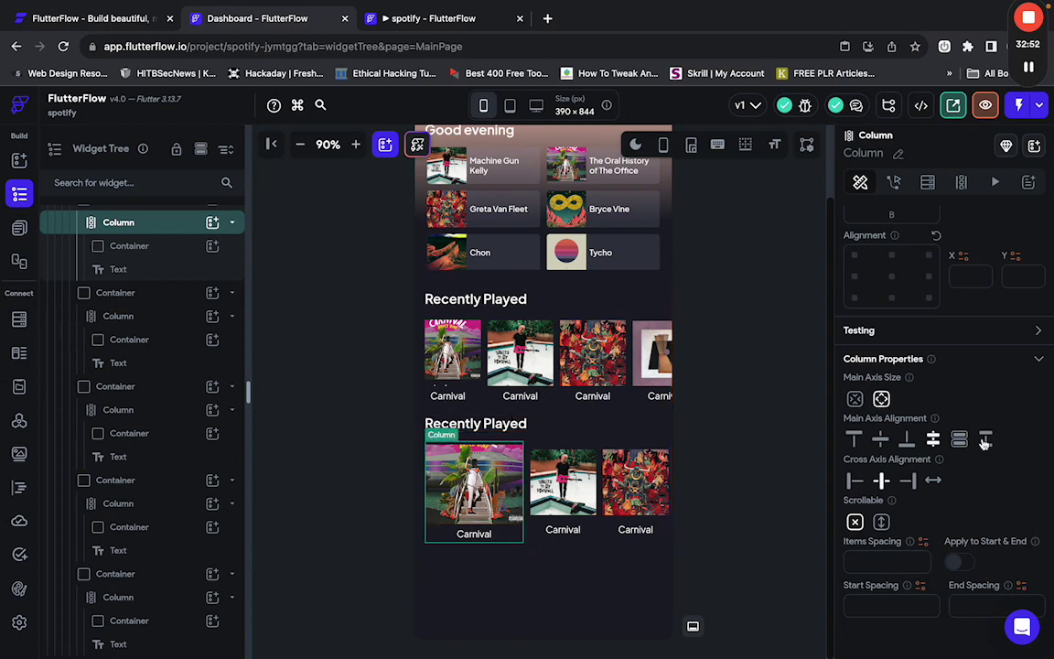
{"action": "left_click", "coordinate": [854, 441]}
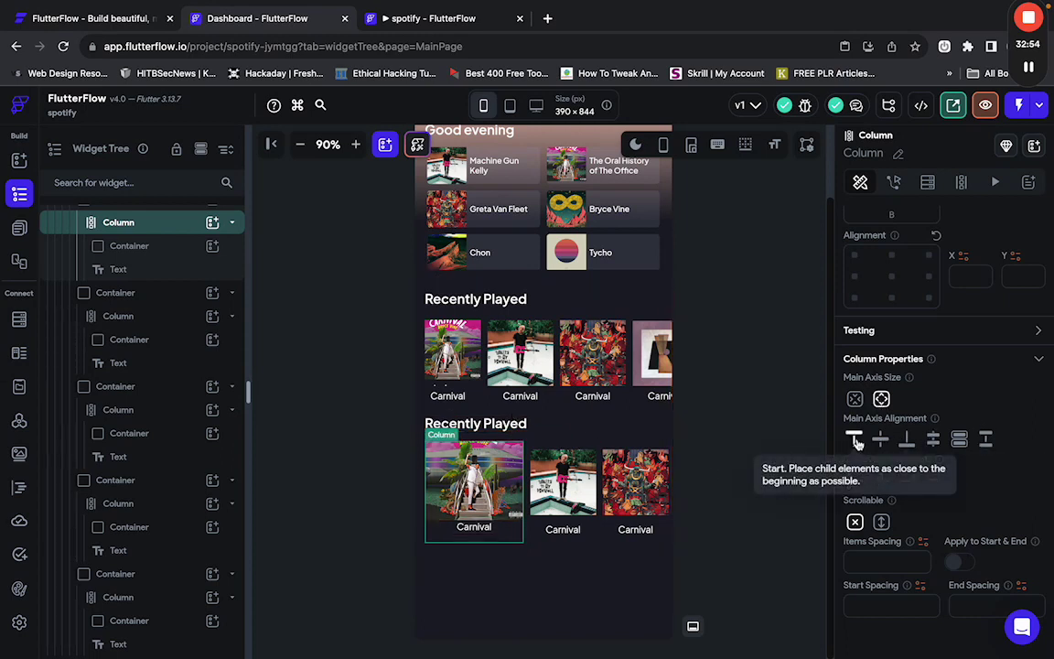
{"action": "left_click", "coordinate": [479, 532]}
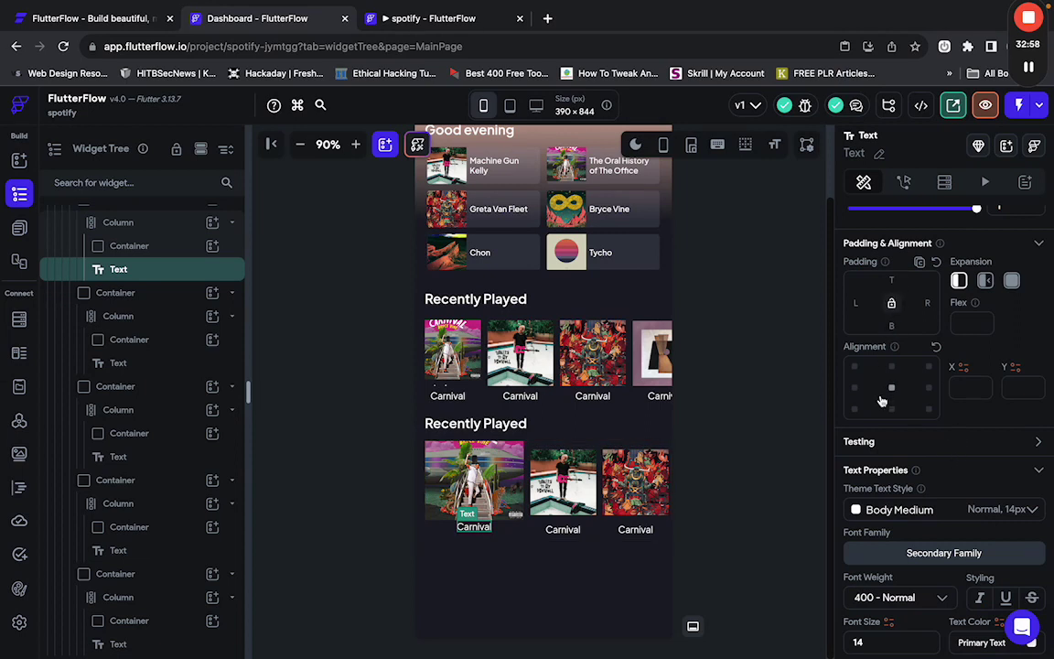
{"action": "left_click", "coordinate": [894, 277]}
{"action": "type", "text": "5"}
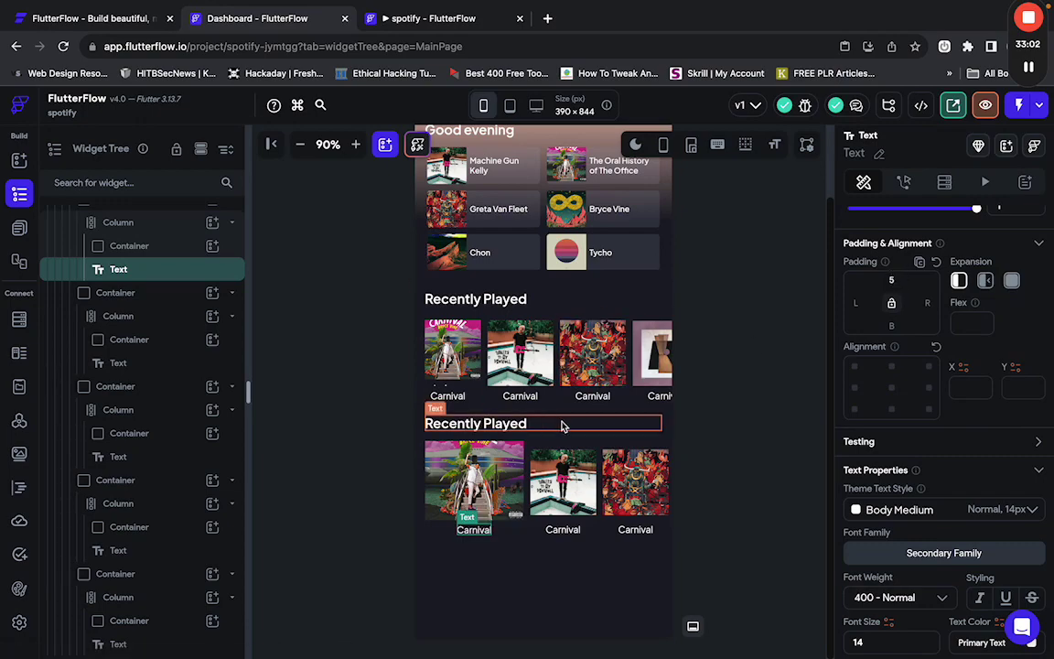
Check the Horizontal Scroll frame and album captions under <Section Title> in Figma, then return to FlutterFlow.
{"action": "left_click", "coordinate": [515, 528]}
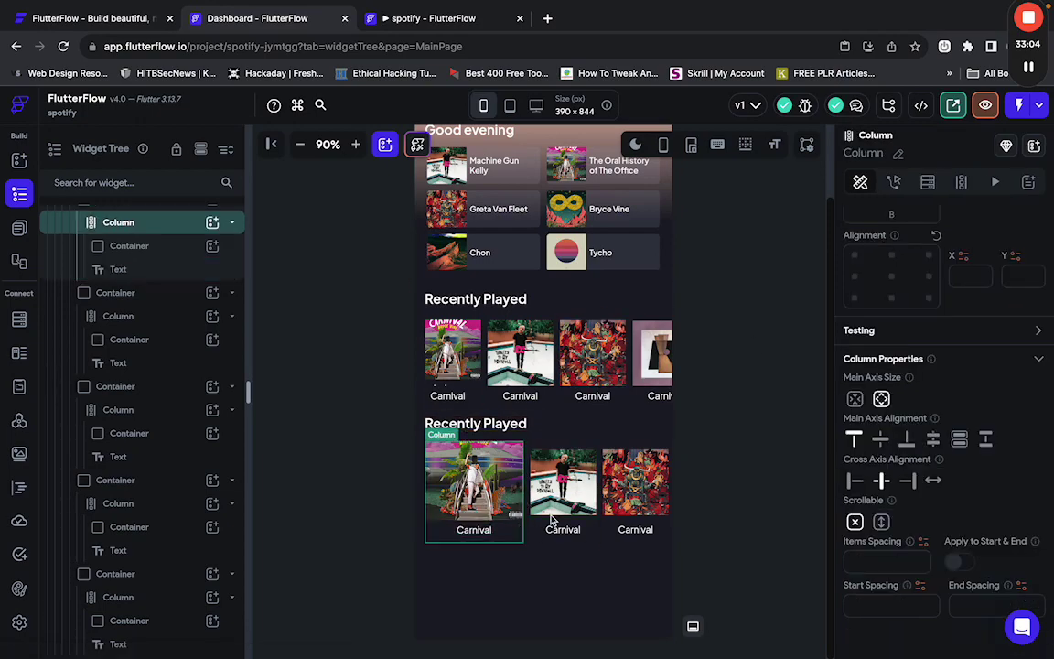
{"action": "key", "text": "ctrl+Right"}
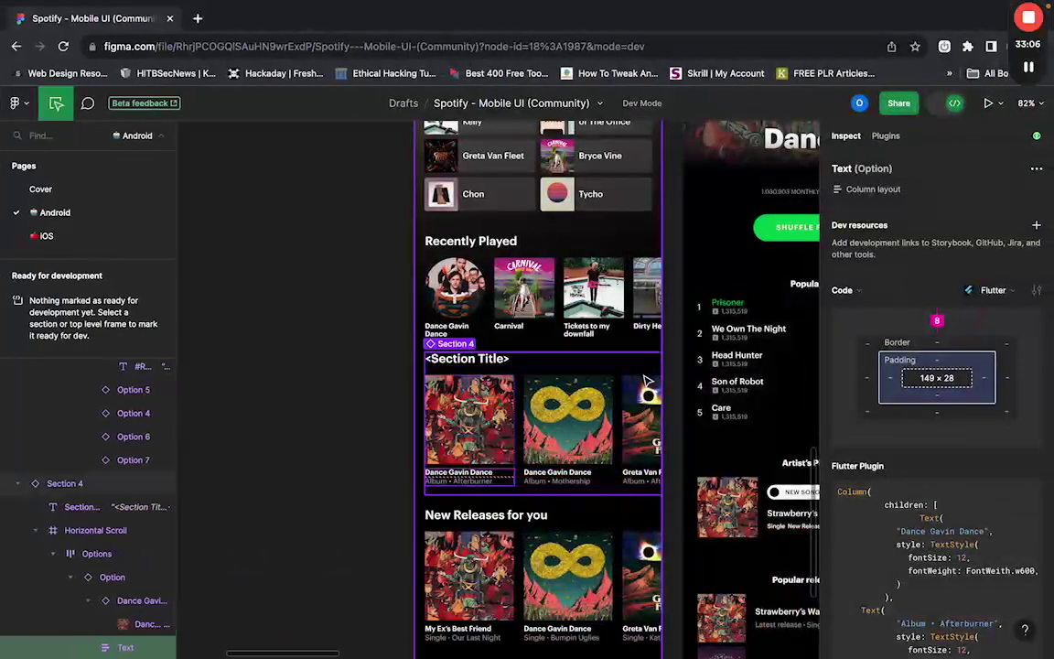
{"action": "left_click", "coordinate": [464, 494]}
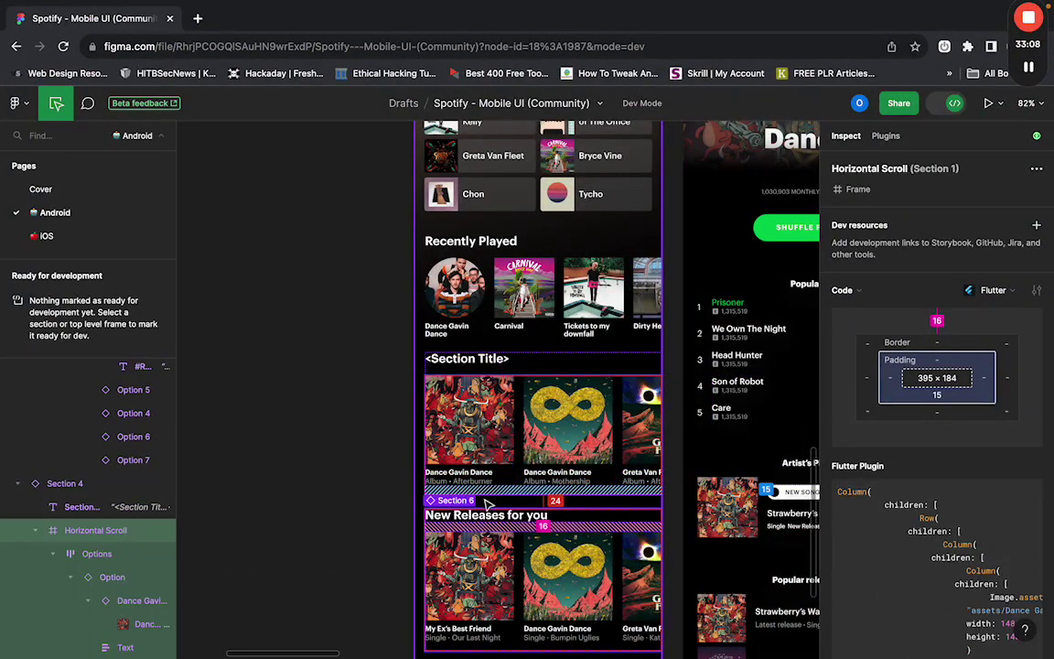
{"action": "key", "text": "ctrl+Left"}
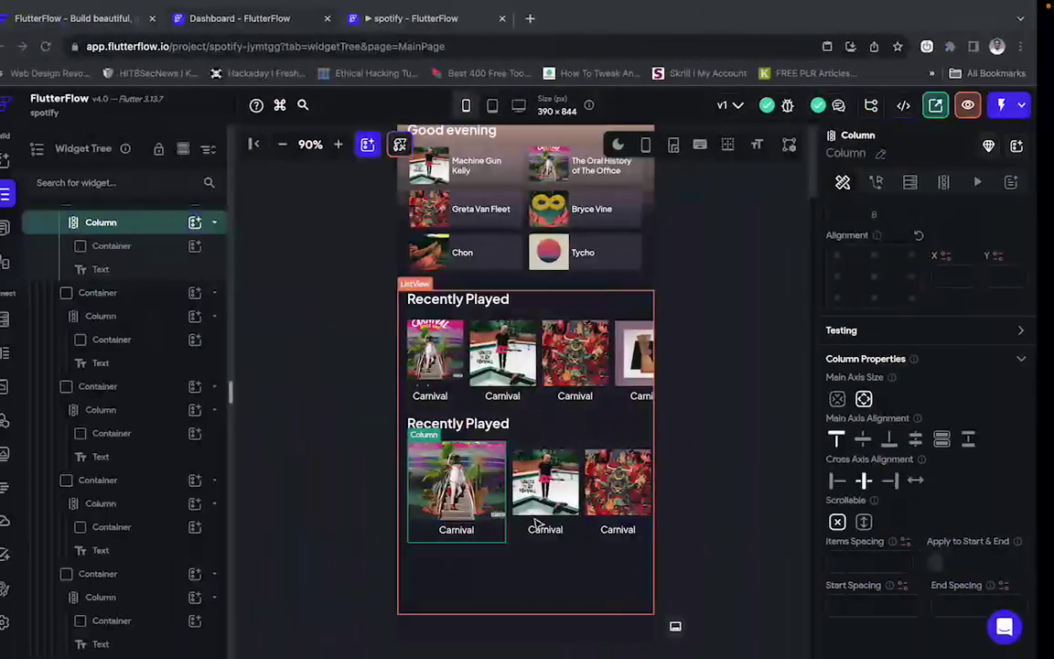
Set the cross axis alignment to Start for the first five album Columns in the original Recently Played row.
{"action": "left_click", "coordinate": [476, 399]}
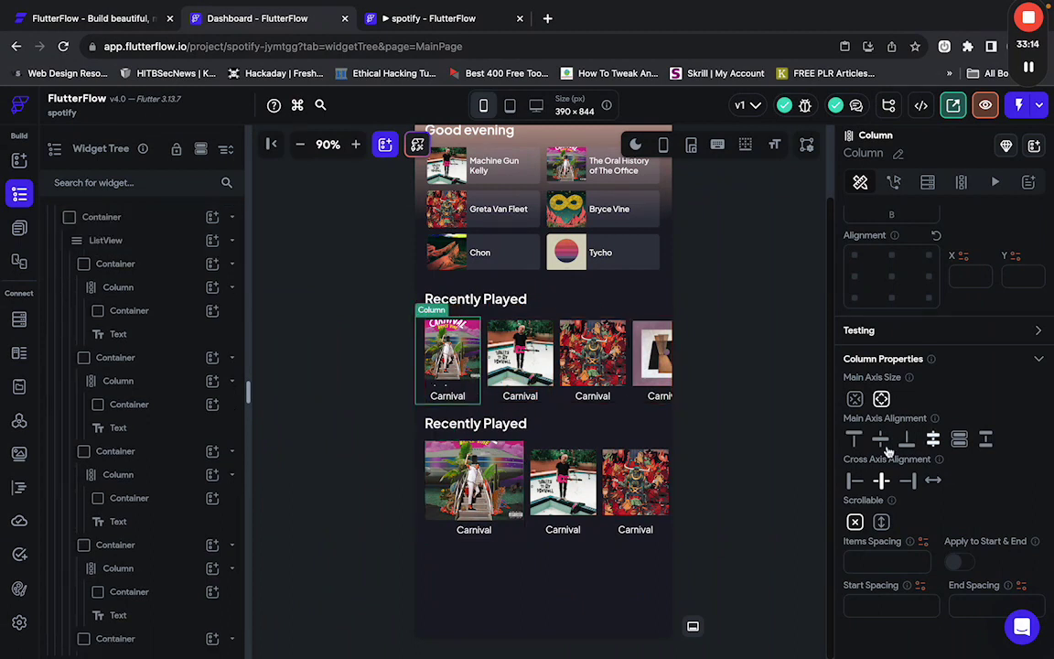
{"action": "left_click", "coordinate": [854, 480]}
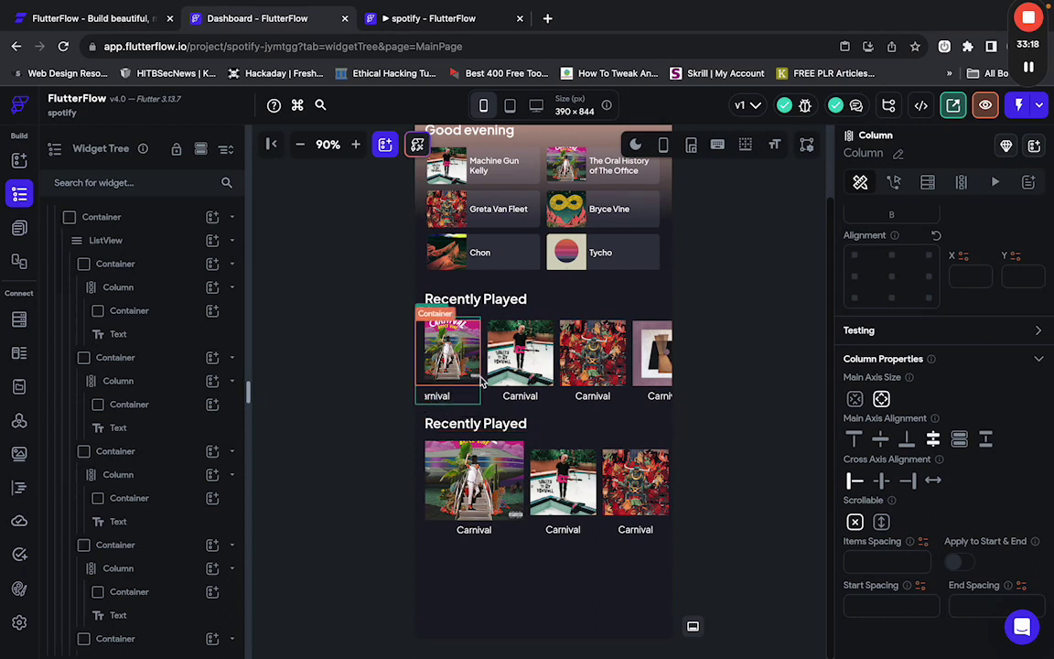
{"action": "left_click", "coordinate": [517, 389]}
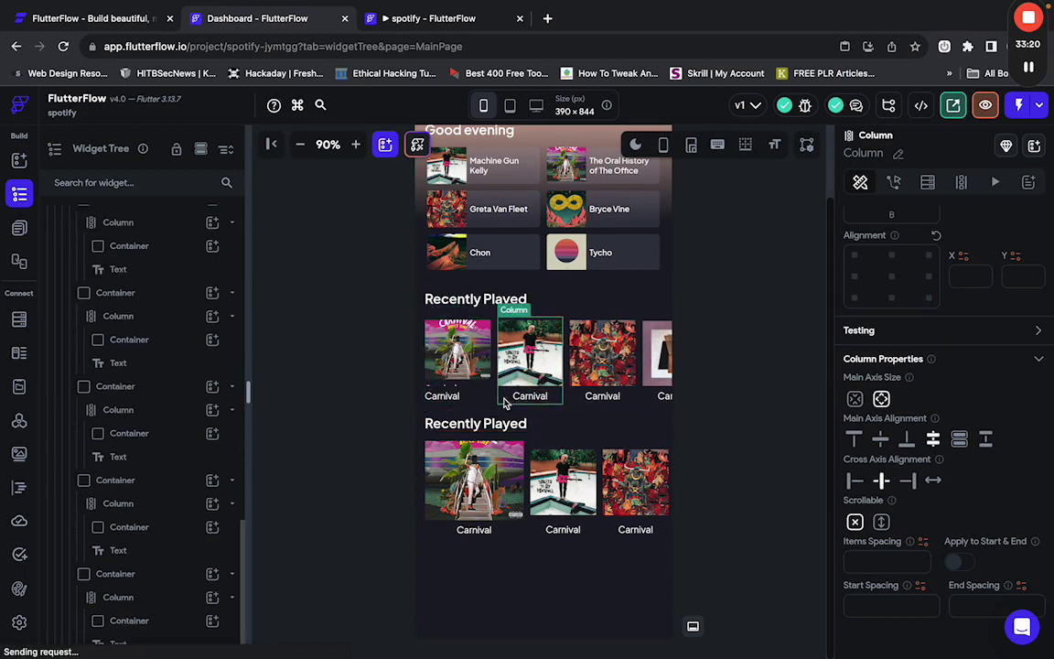
{"action": "left_click", "coordinate": [854, 481]}
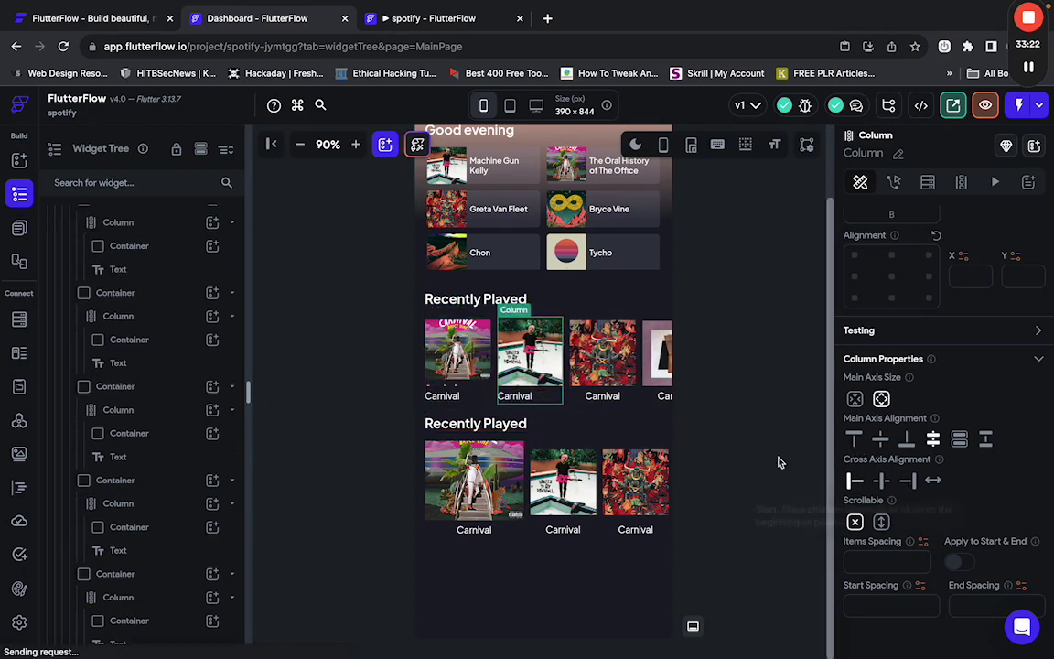
{"action": "left_click", "coordinate": [606, 392]}
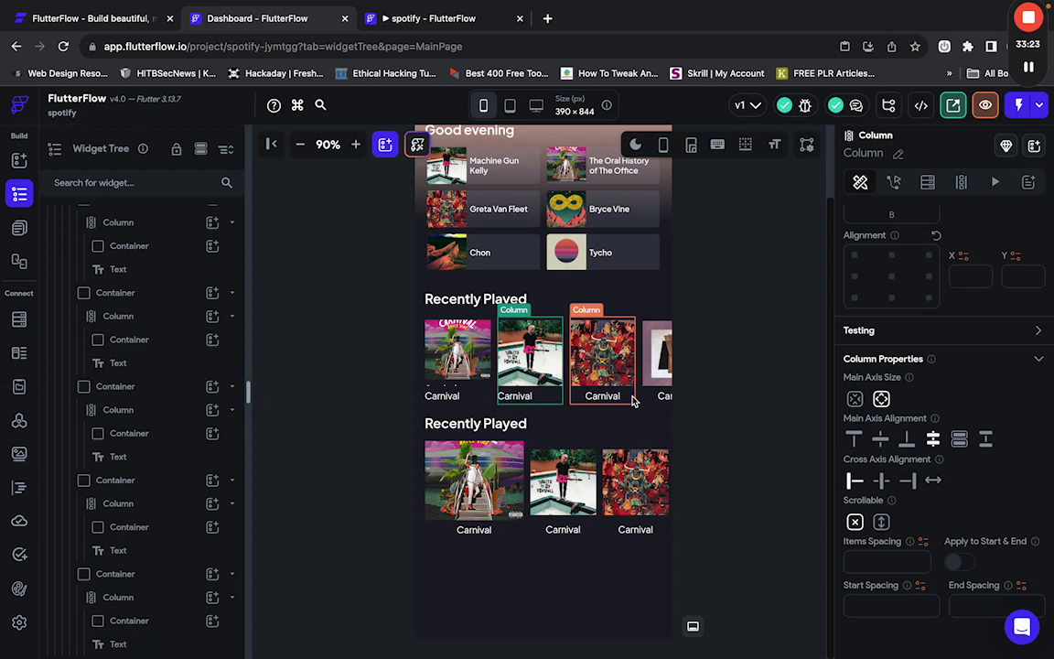
{"action": "left_click", "coordinate": [854, 481]}
{"action": "scroll", "coordinate": [655, 395], "scroll_direction": "right", "scroll_amount": 1}
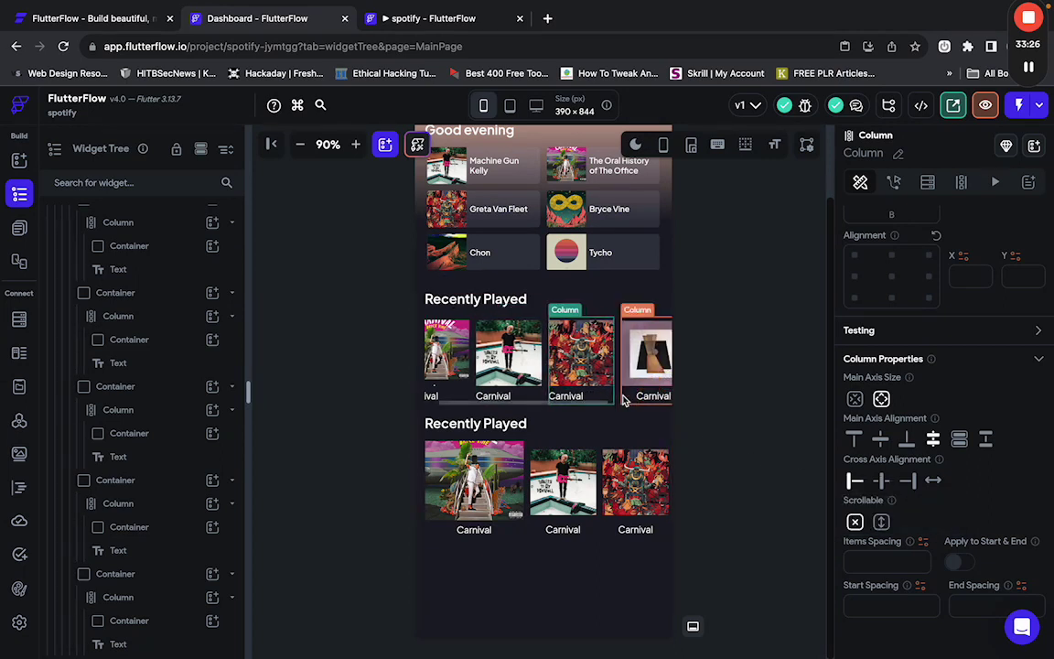
{"action": "left_click", "coordinate": [633, 393]}
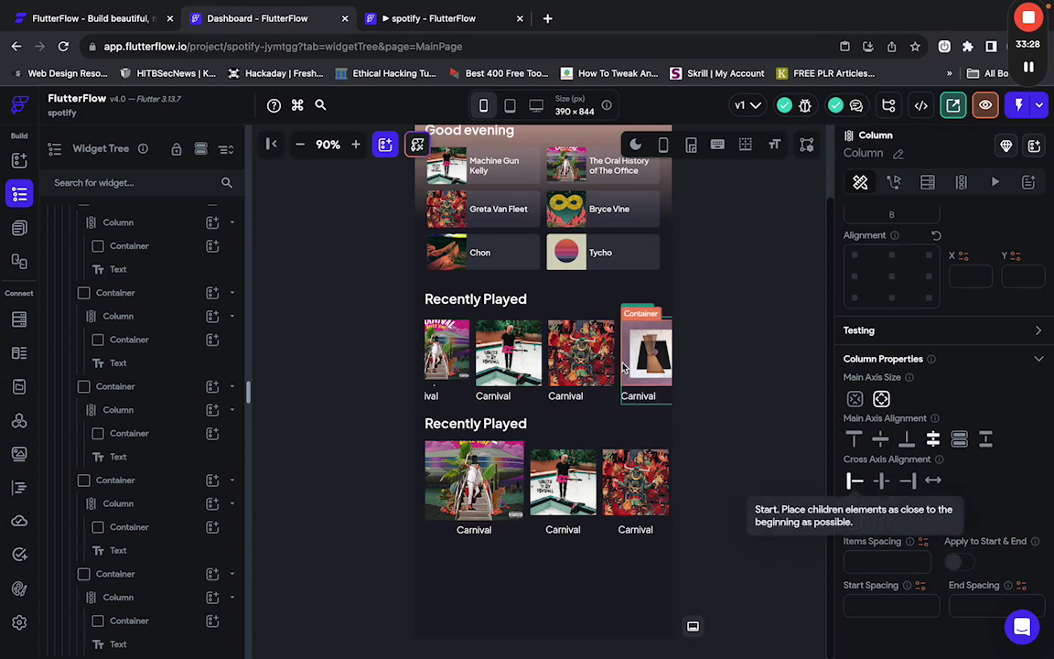
{"action": "left_click", "coordinate": [855, 481]}
{"action": "scroll", "coordinate": [607, 403], "scroll_direction": "right", "scroll_amount": 2}
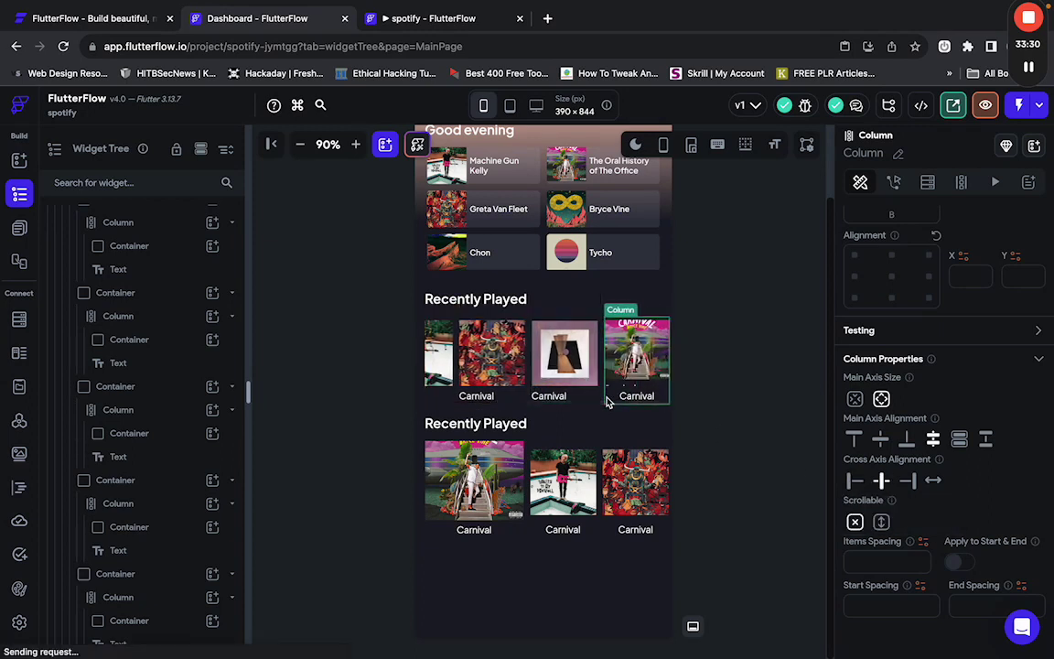
{"action": "left_click", "coordinate": [855, 481]}
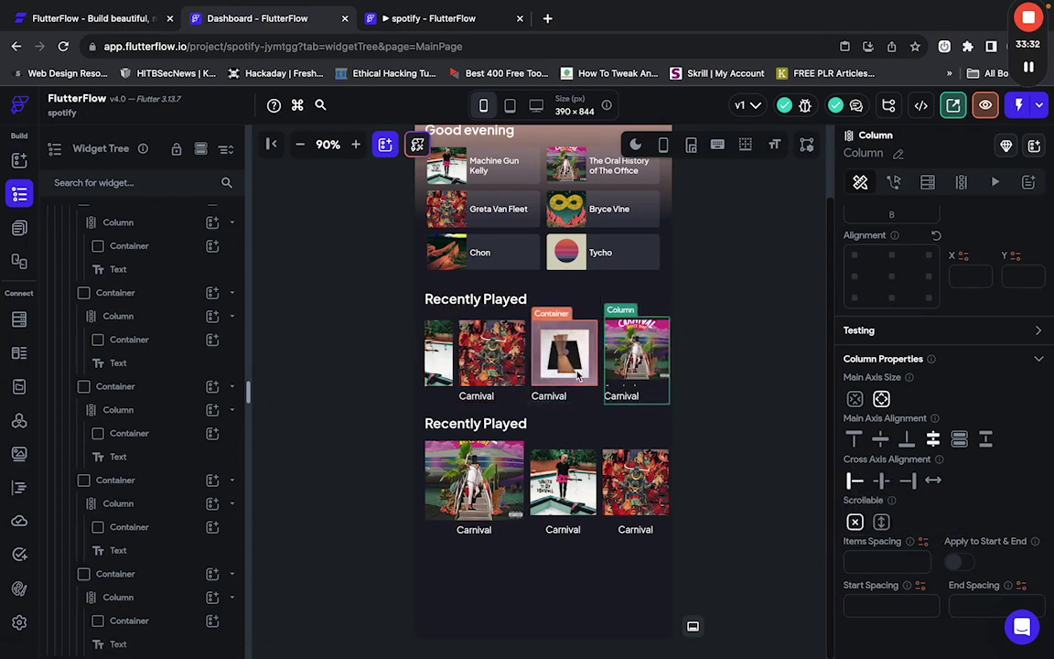
{"action": "scroll", "coordinate": [577, 374], "scroll_direction": "right", "scroll_amount": 1}
{"action": "scroll", "coordinate": [578, 375], "scroll_direction": "left", "scroll_amount": 1}
{"action": "scroll", "coordinate": [577, 374], "scroll_direction": "left", "scroll_amount": 2}
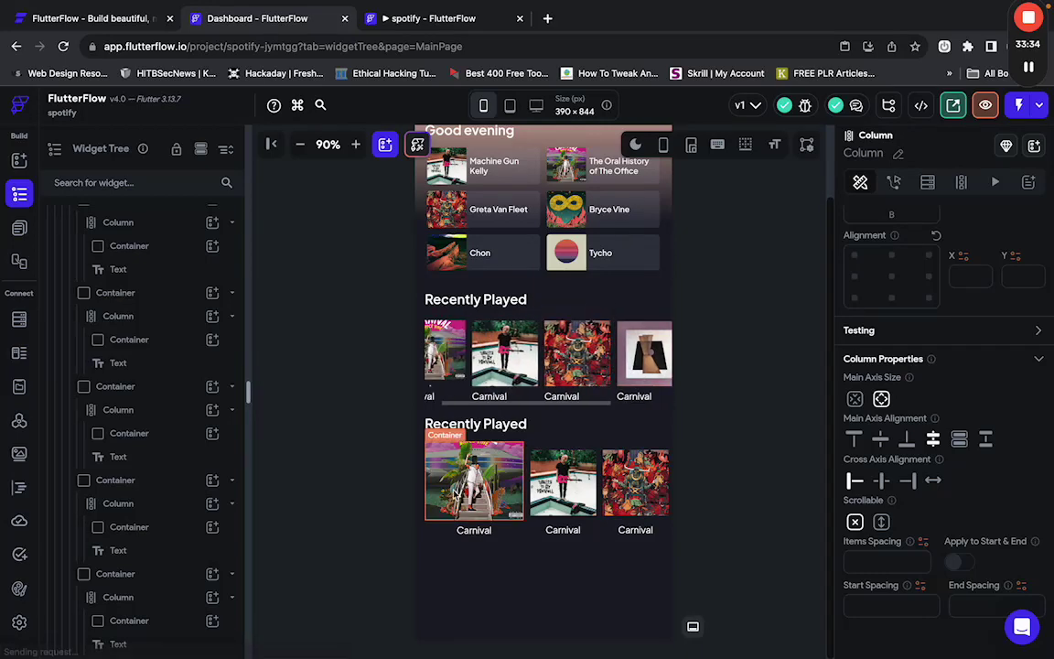
Inspect the text style of the first album's title caption under <Section Title> in Figma, then return to FlutterFlow.
{"action": "left_click", "coordinate": [577, 427]}
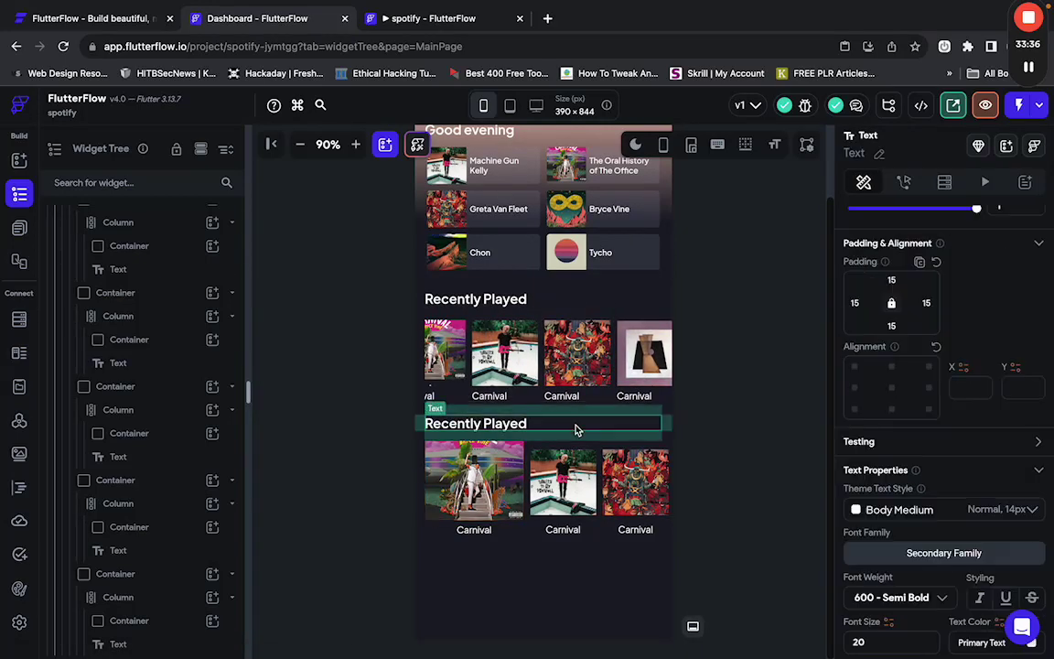
{"action": "left_click", "coordinate": [450, 541]}
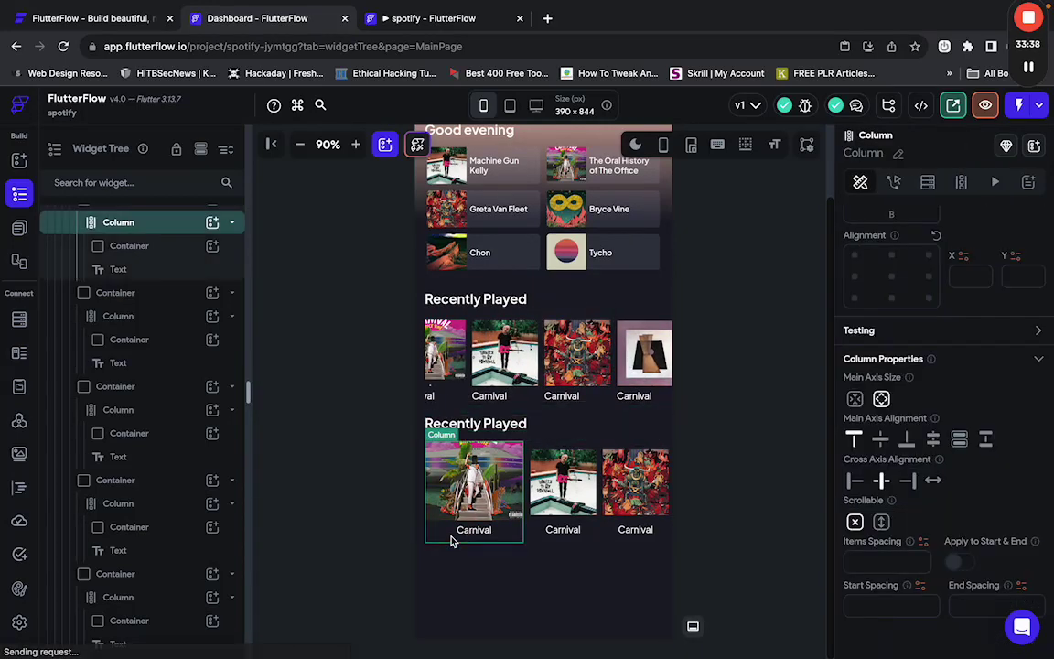
{"action": "key", "text": "alt+Tab"}
{"action": "left_click", "coordinate": [793, 466]}
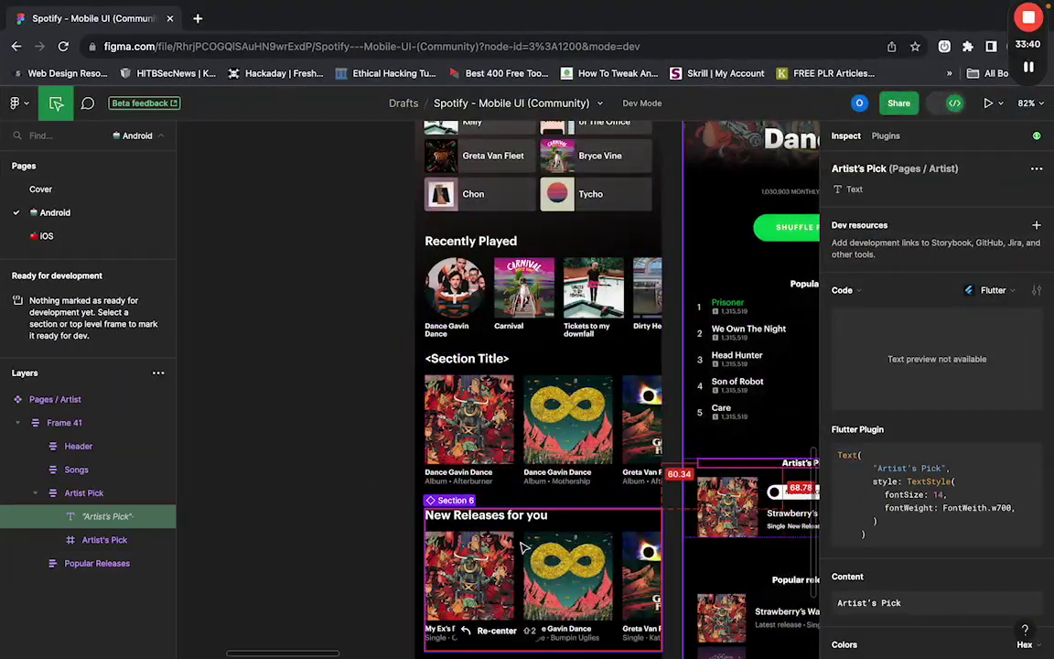
{"action": "left_click", "coordinate": [478, 487]}
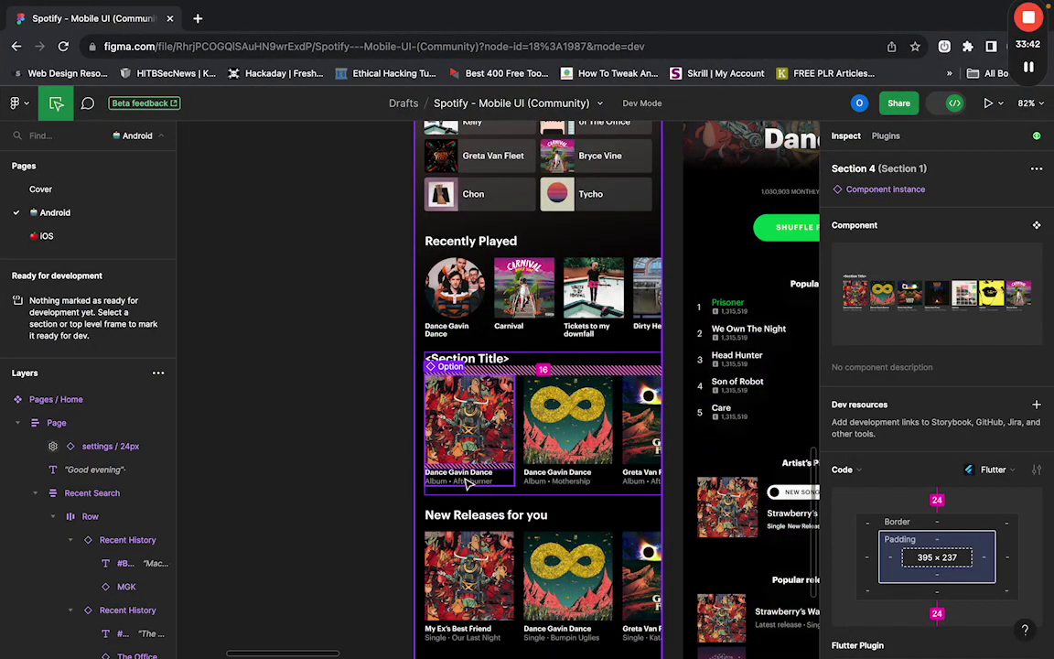
{"action": "left_click", "coordinate": [474, 485]}
{"action": "left_click", "coordinate": [468, 474]}
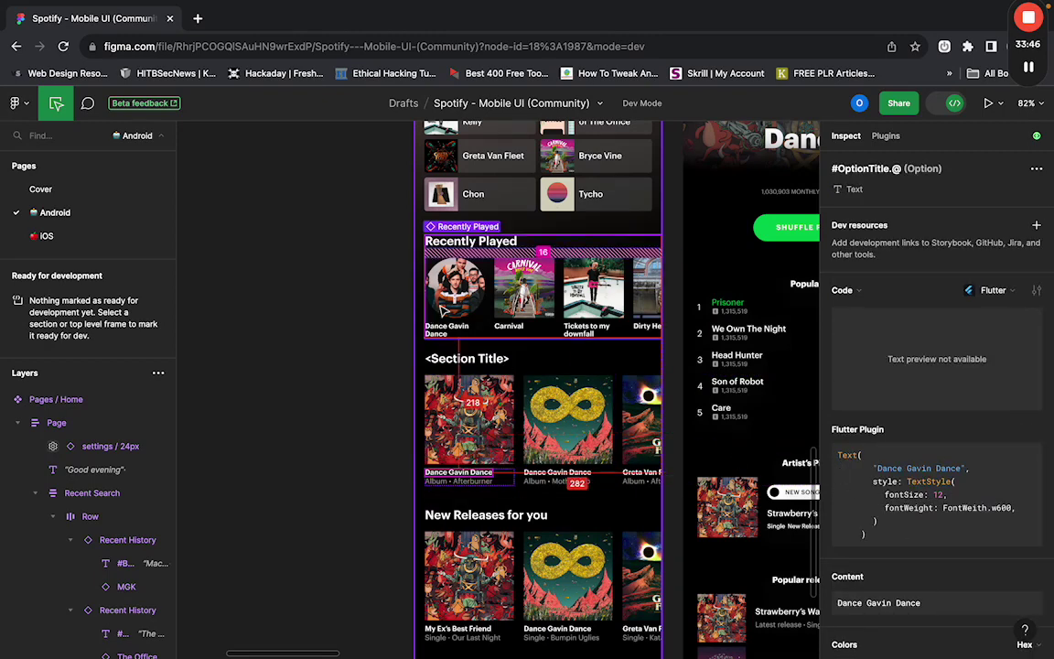
{"action": "key", "text": "ctrl+Left"}
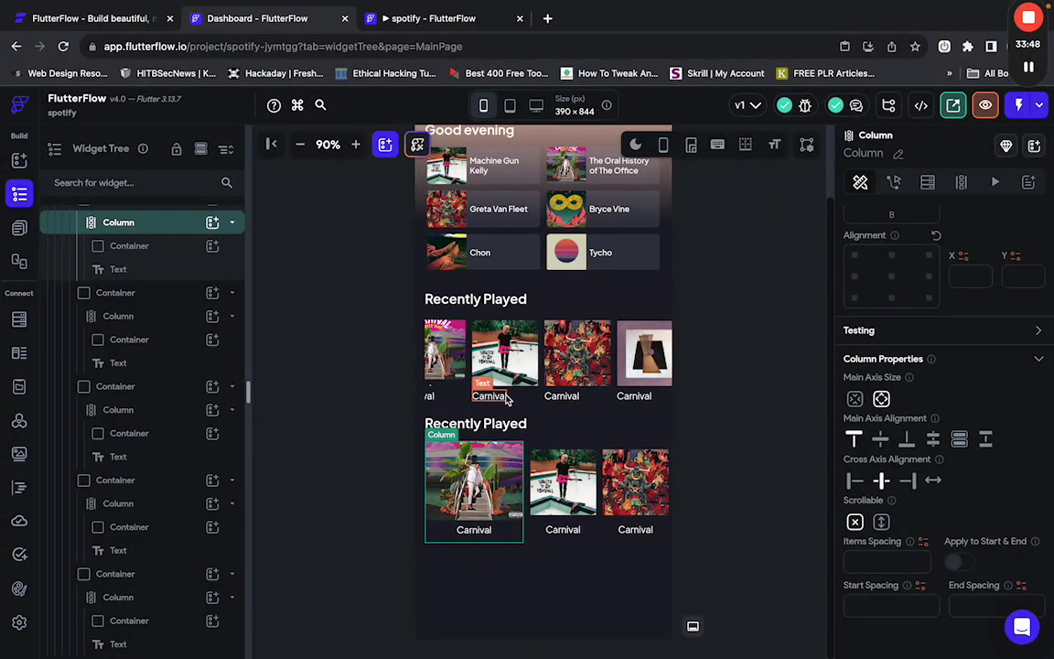
Set the font size of the second and first Carnival captions in the original Recently Played row to 12.
{"action": "left_click", "coordinate": [489, 393]}
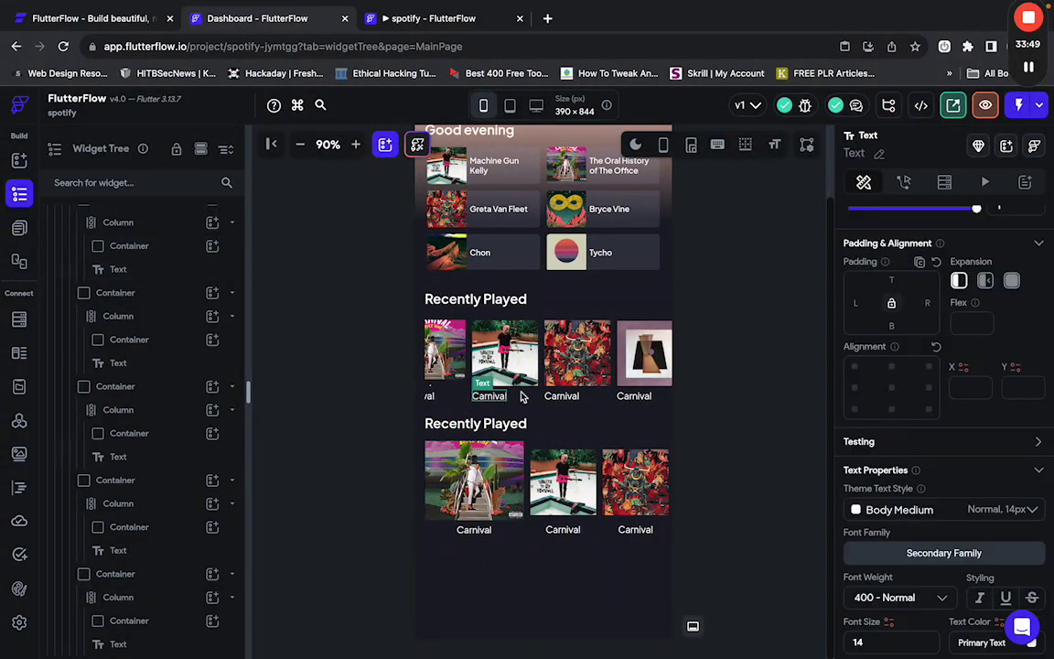
{"action": "left_click", "coordinate": [886, 631]}
{"action": "key", "text": "BackSpace"}
{"action": "key", "text": "BackSpace"}
{"action": "type", "text": "12"}
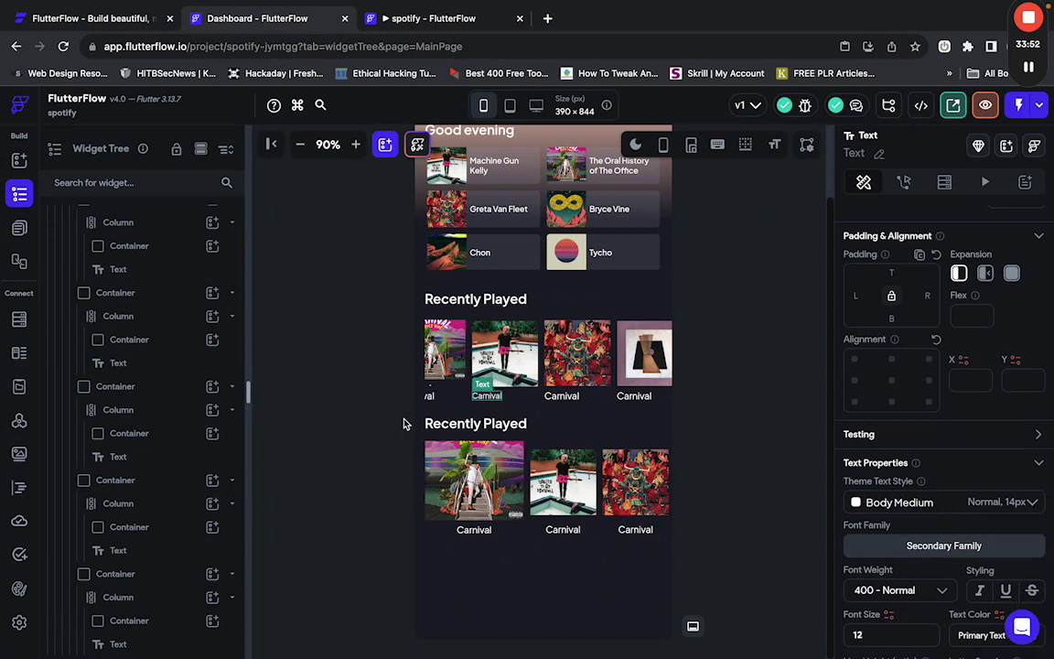
{"action": "left_click", "coordinate": [440, 401]}
{"action": "scroll", "coordinate": [448, 366], "scroll_direction": "left", "scroll_amount": 2}
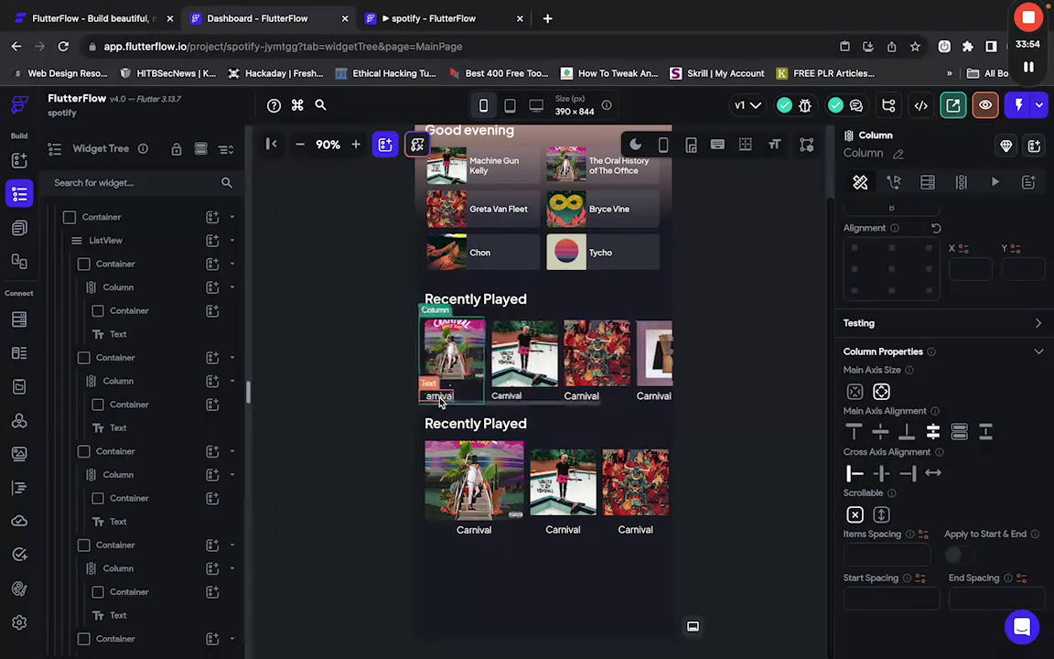
{"action": "left_click", "coordinate": [455, 401]}
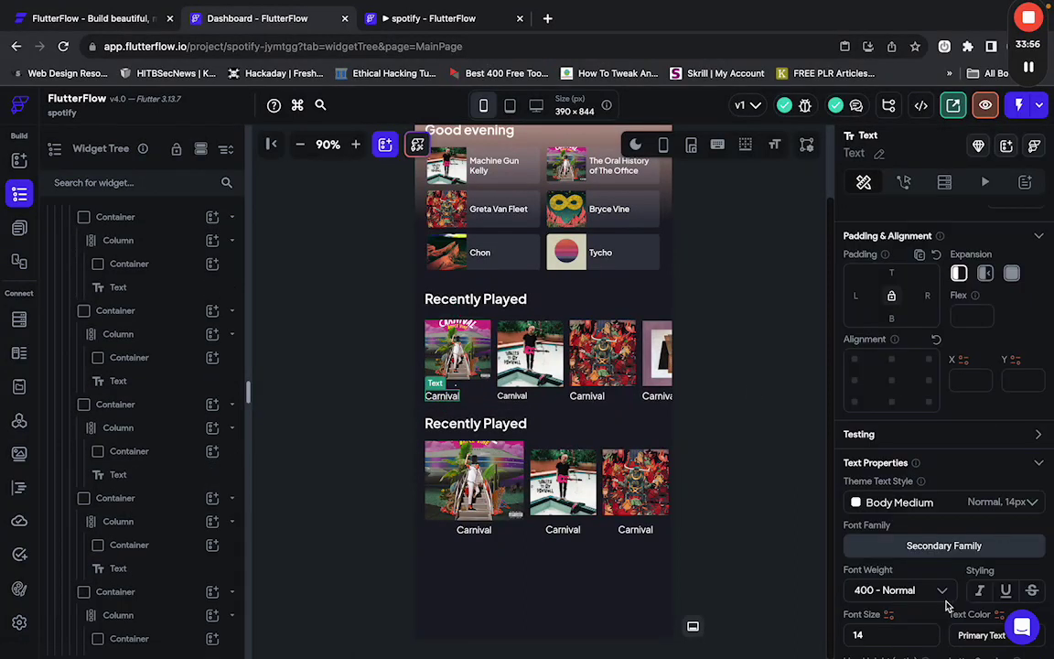
{"action": "key", "text": "BackSpace"}
{"action": "type", "text": "2"}
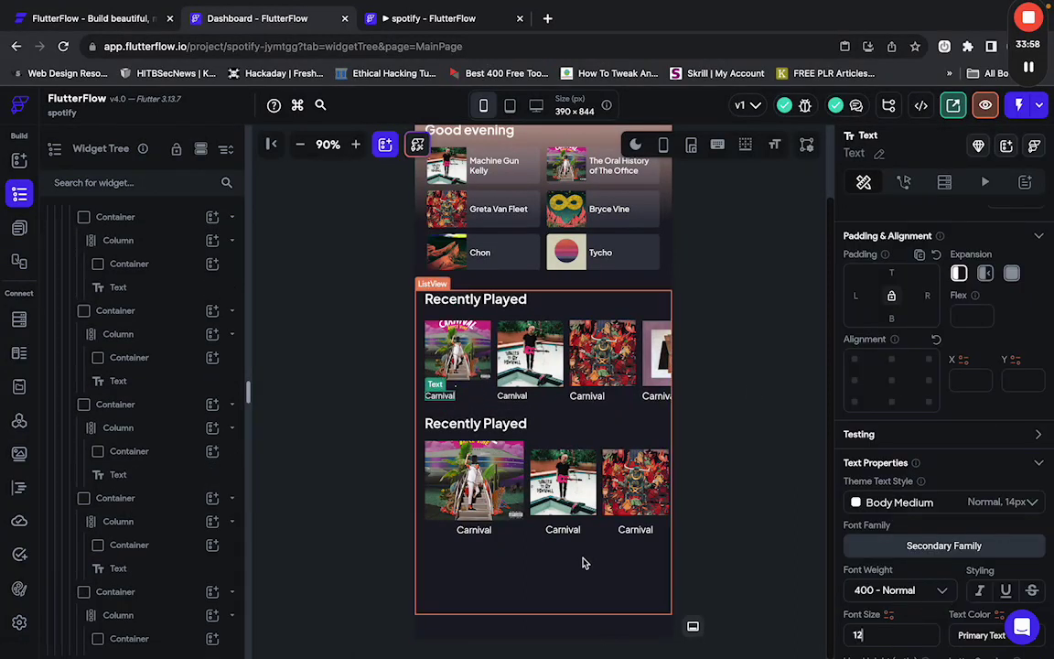
Set the font size of the third and fourth Carnival captions in the original Recently Played row to 12.
{"action": "left_click", "coordinate": [596, 398]}
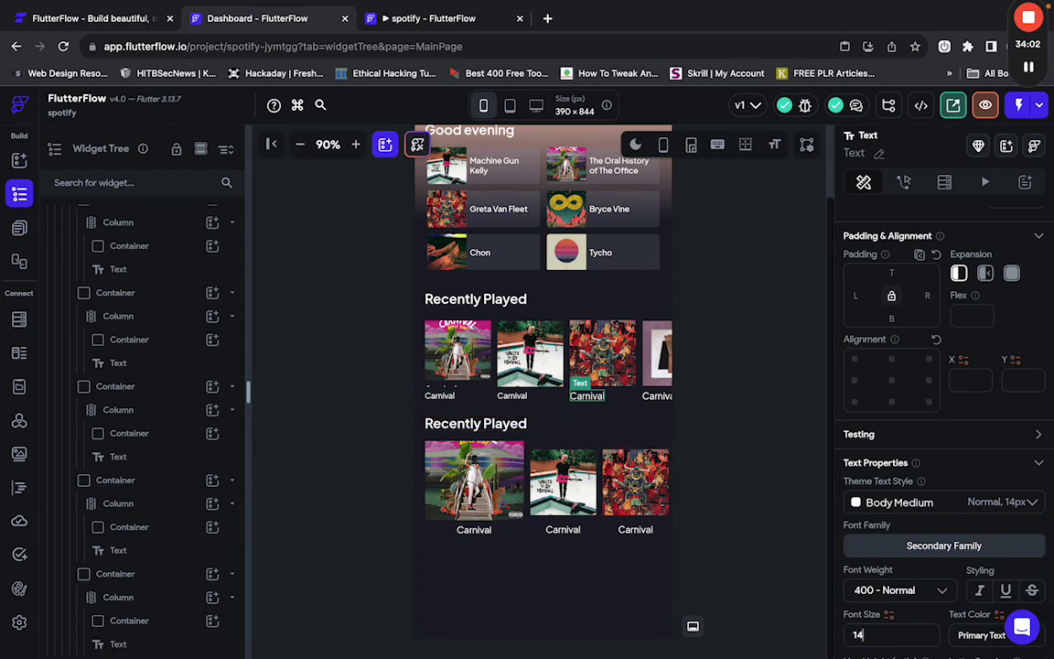
{"action": "key", "text": "BackSpace"}
{"action": "type", "text": "2"}
{"action": "left_click", "coordinate": [662, 396]}
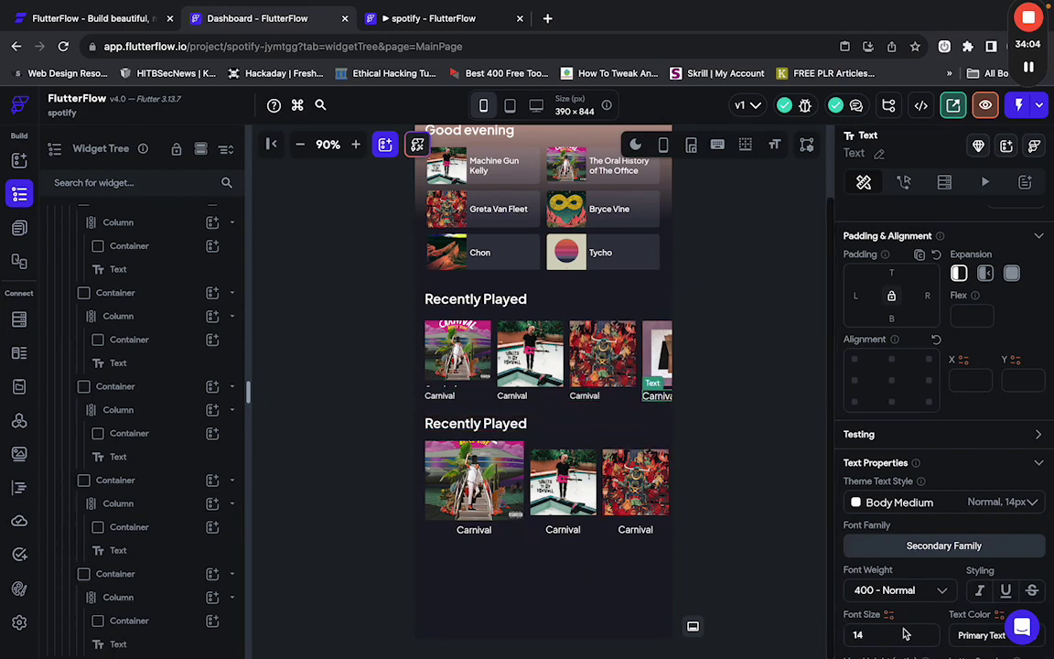
{"action": "key", "text": "BackSpace"}
{"action": "type", "text": "2"}
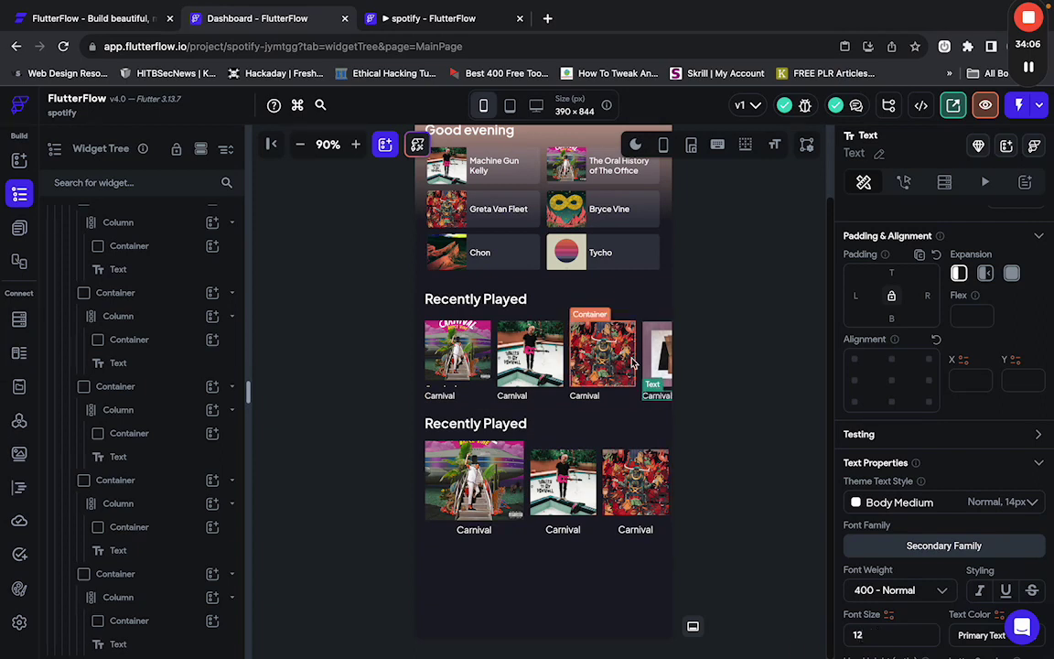
Set the enlarged first album's Carnival caption to font size 12 and its Column's cross axis alignment to Start.
{"action": "left_click", "coordinate": [474, 531]}
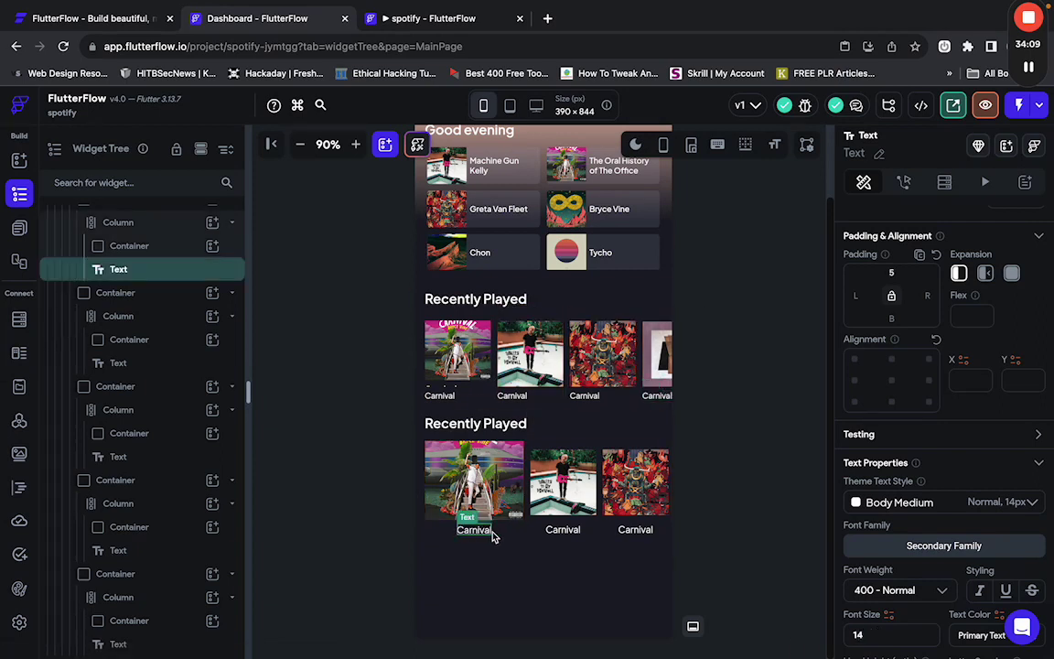
{"action": "left_click", "coordinate": [862, 635]}
{"action": "key", "text": "BackSpace"}
{"action": "type", "text": "2"}
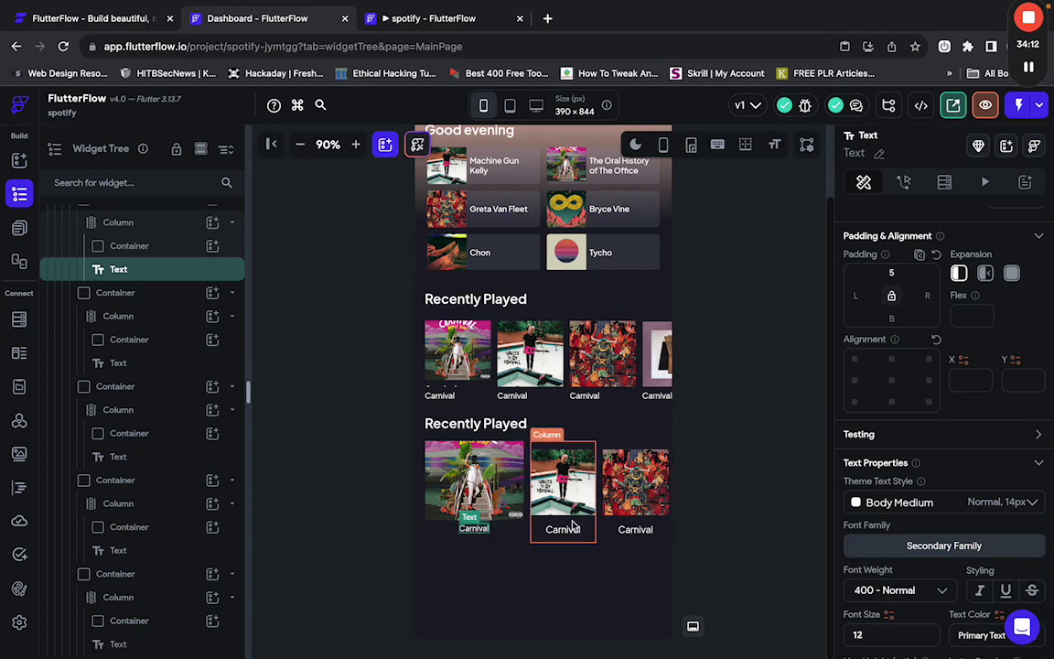
{"action": "left_click", "coordinate": [502, 536]}
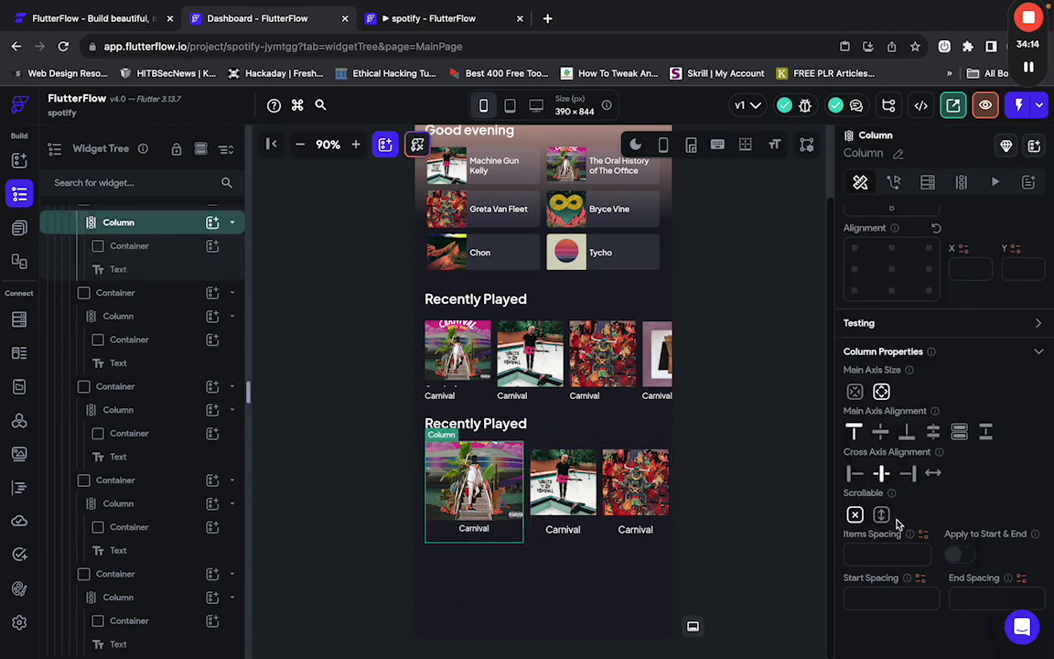
{"action": "left_click", "coordinate": [853, 473]}
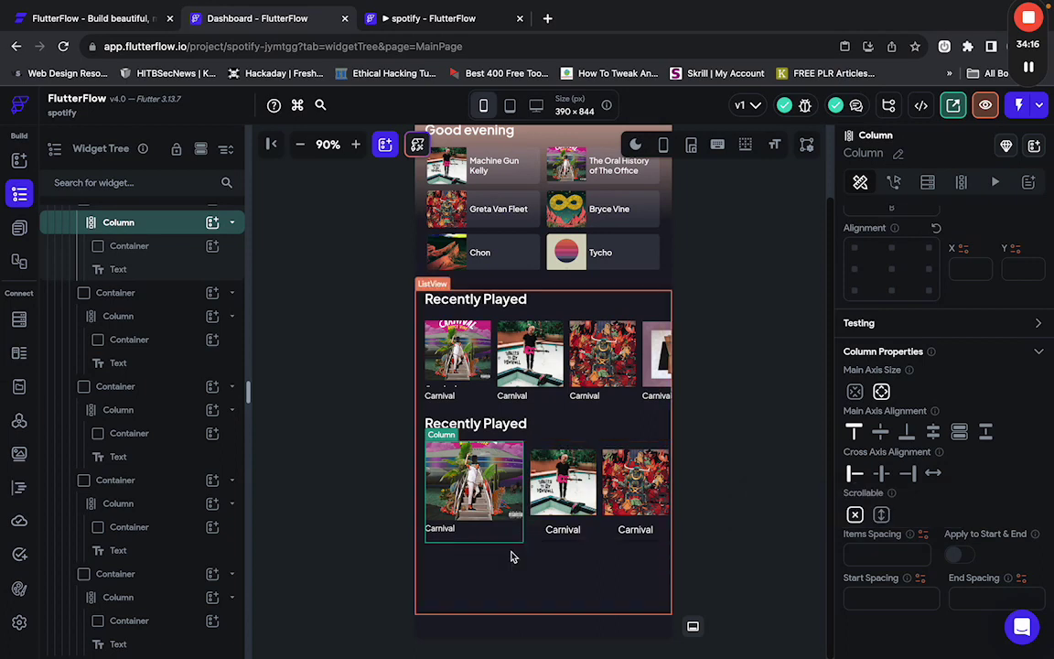
Duplicate the enlarged first album's Carnival caption and set its cover image Container's height to 115 px.
{"action": "left_click", "coordinate": [445, 530]}
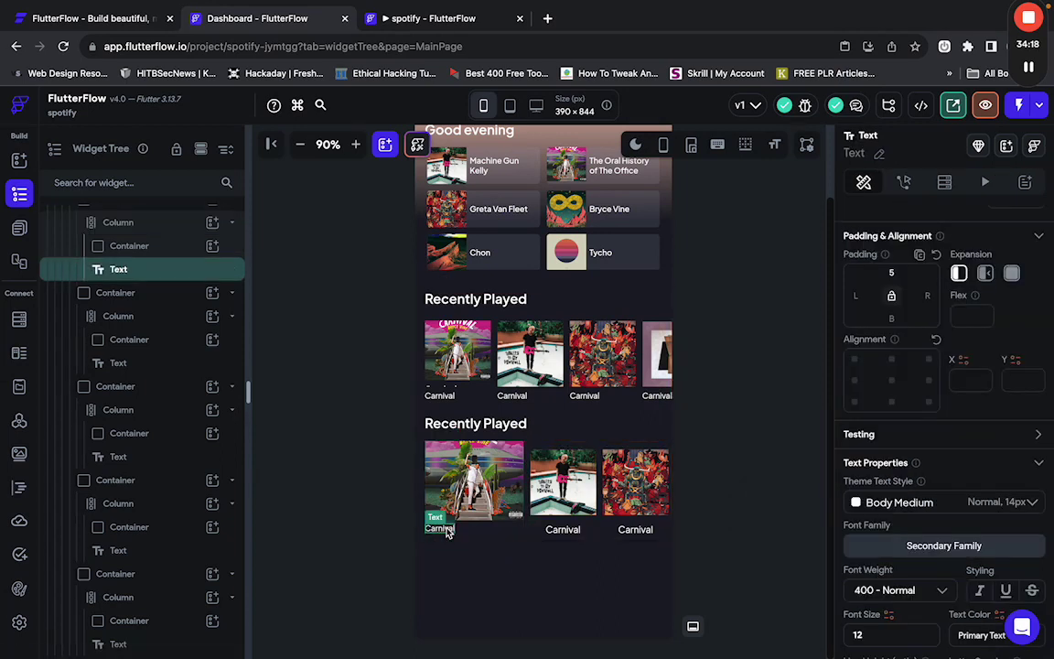
{"action": "key", "text": "super+d"}
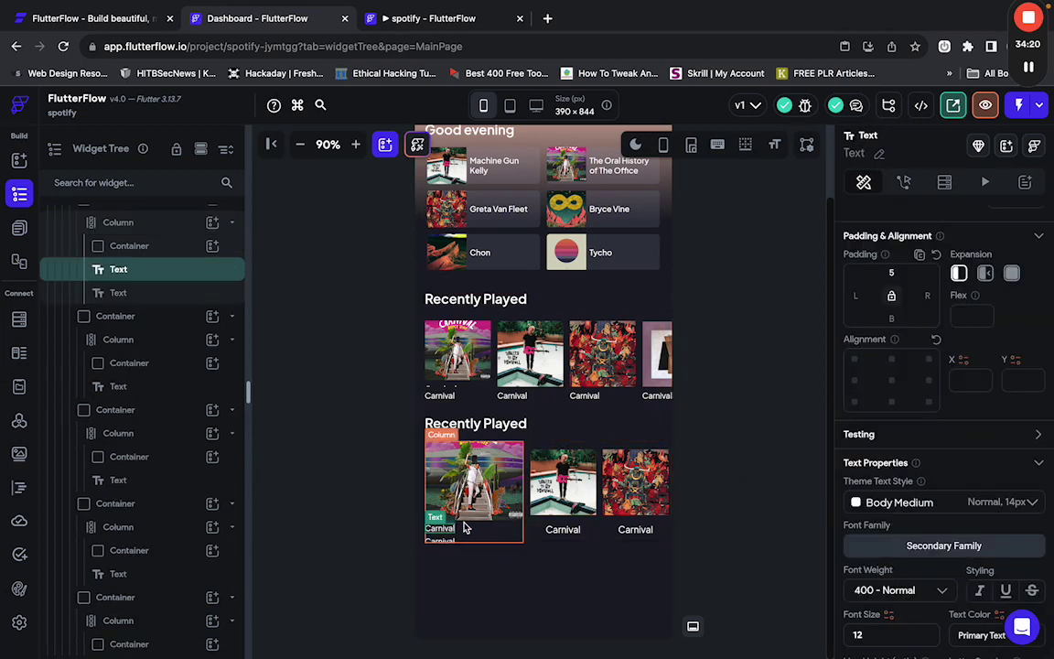
{"action": "left_click", "coordinate": [489, 503]}
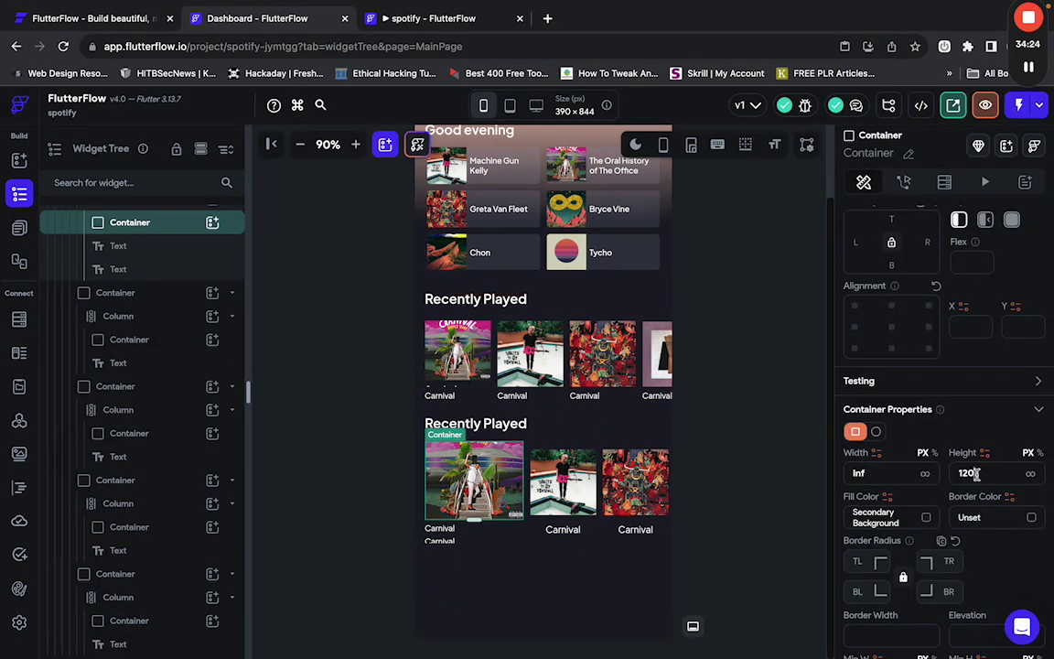
{"action": "double_click", "coordinate": [975, 473]}
{"action": "type", "text": "115"}
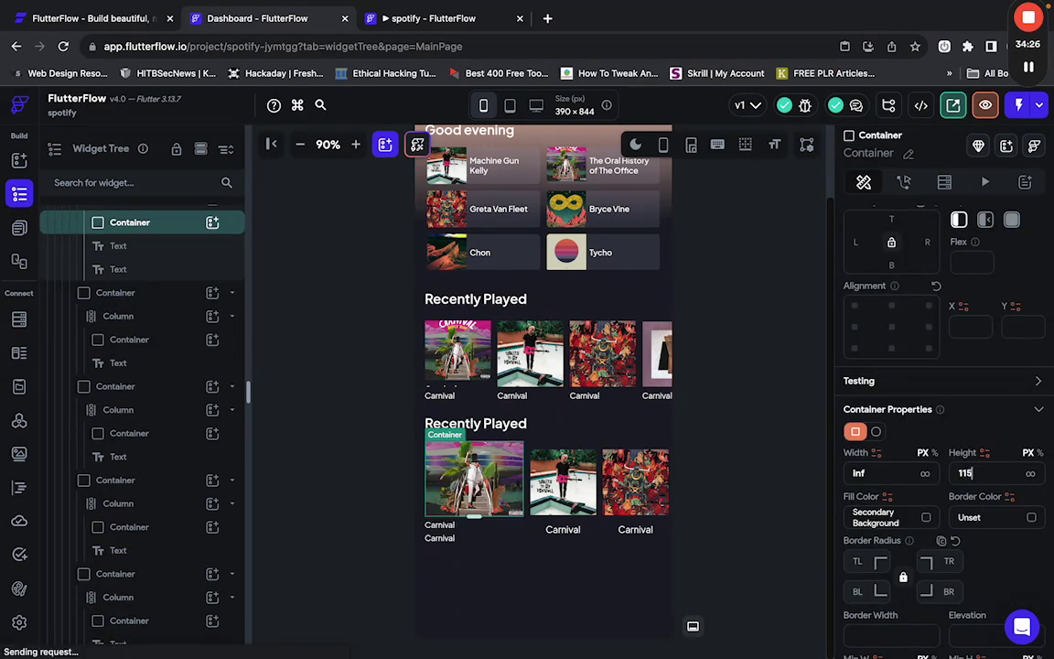
{"action": "left_click", "coordinate": [460, 540]}
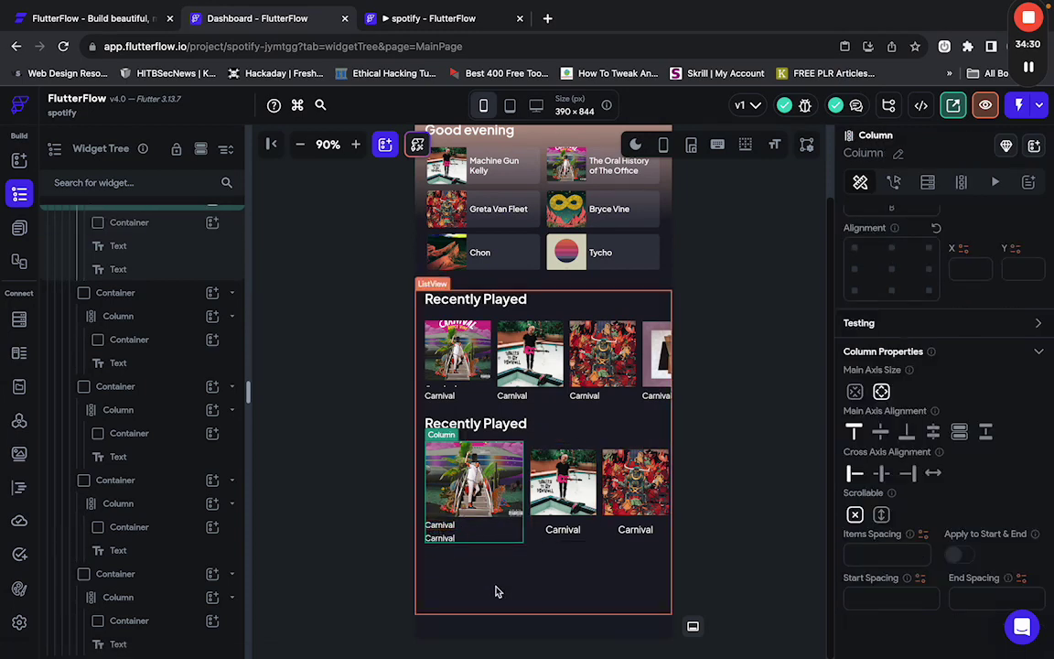
Copy the description text "Album • Afterburner" of the first album under <Section Title> in Figma, then return to FlutterFlow.
{"action": "left_click", "coordinate": [446, 537]}
{"action": "key", "text": "ctrl+Right"}
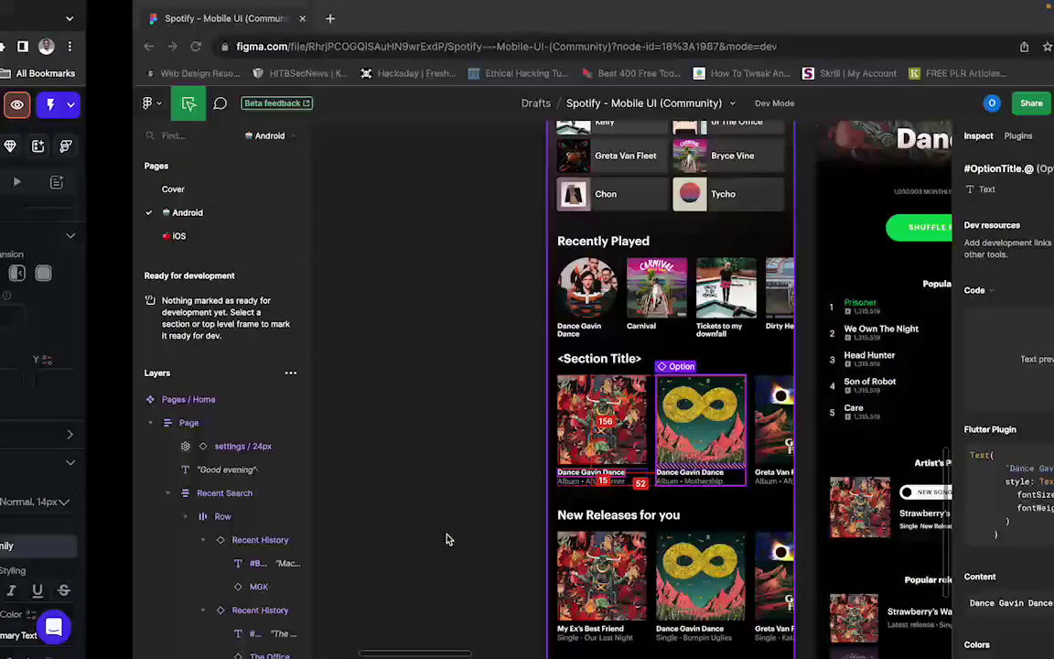
{"action": "left_click", "coordinate": [479, 481]}
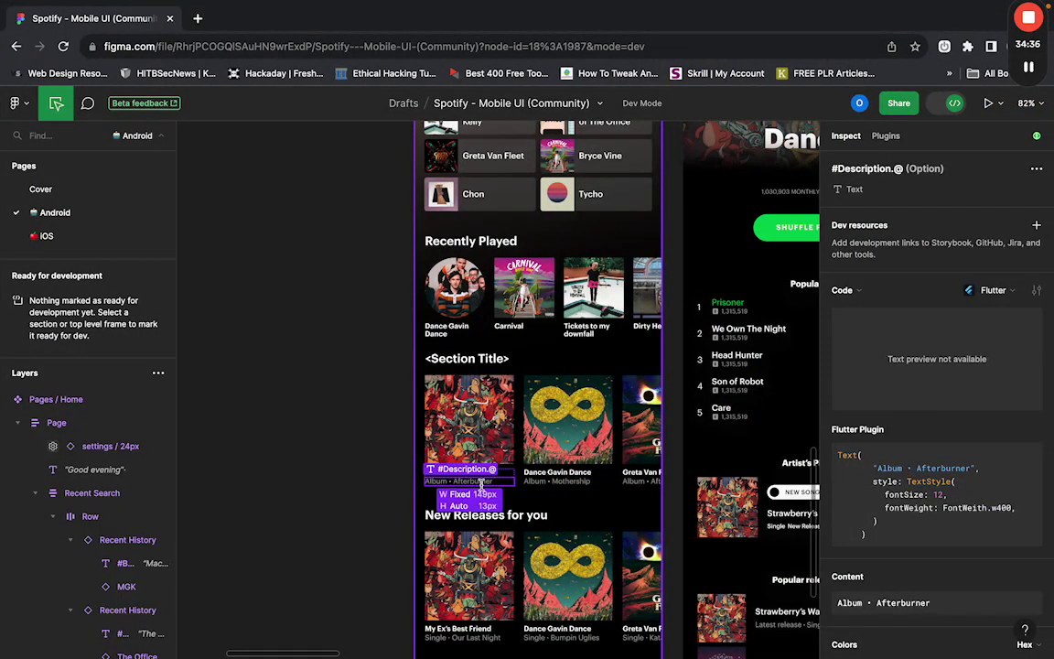
{"action": "left_click", "coordinate": [1028, 578]}
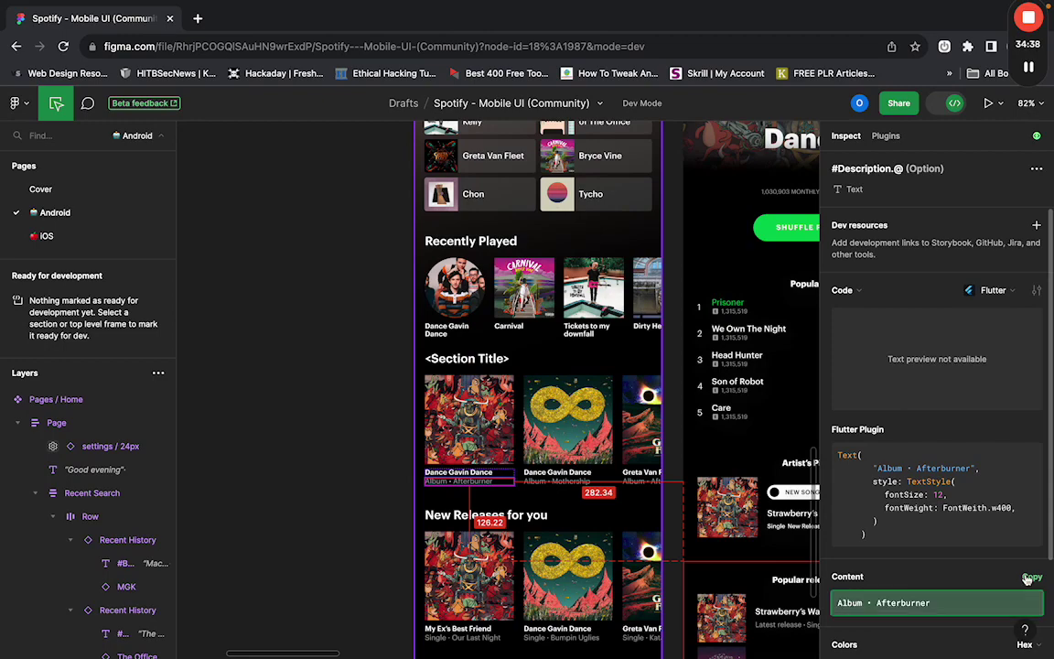
{"action": "left_click", "coordinate": [1025, 579]}
{"action": "key", "text": "ctrl+Left"}
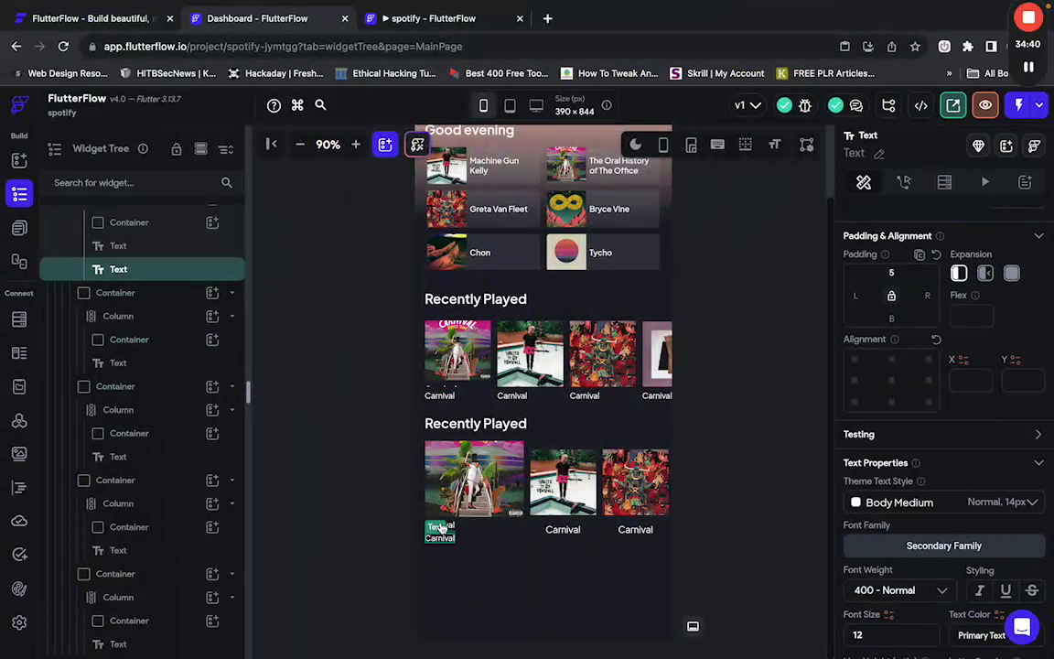
Replace the text of the upper caption below the enlarged first album cover with "Album • Afterburner".
{"action": "left_click", "coordinate": [462, 531]}
{"action": "left_click", "coordinate": [447, 529]}
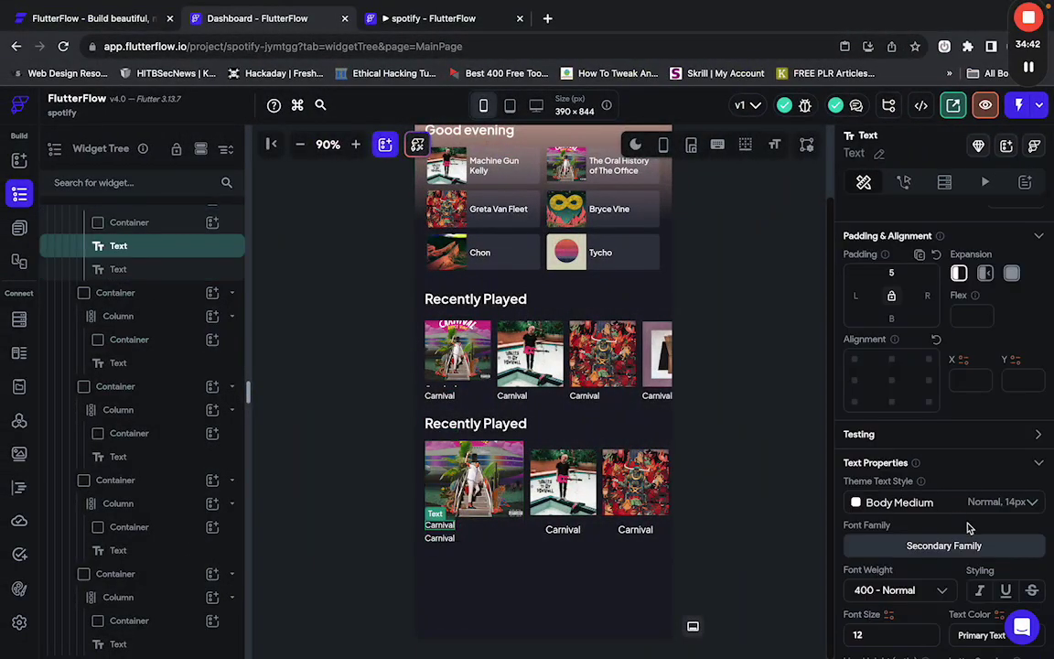
{"action": "scroll", "coordinate": [878, 503], "scroll_direction": "down", "scroll_amount": 3}
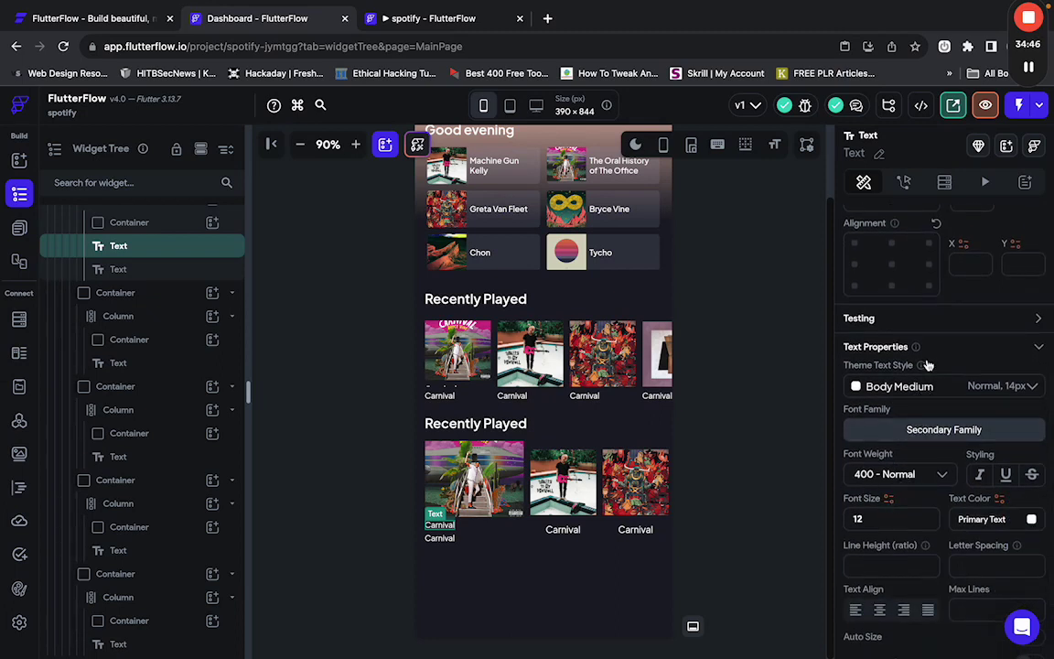
{"action": "scroll", "coordinate": [924, 364], "scroll_direction": "up", "scroll_amount": 4}
{"action": "scroll", "coordinate": [915, 300], "scroll_direction": "up", "scroll_amount": 4}
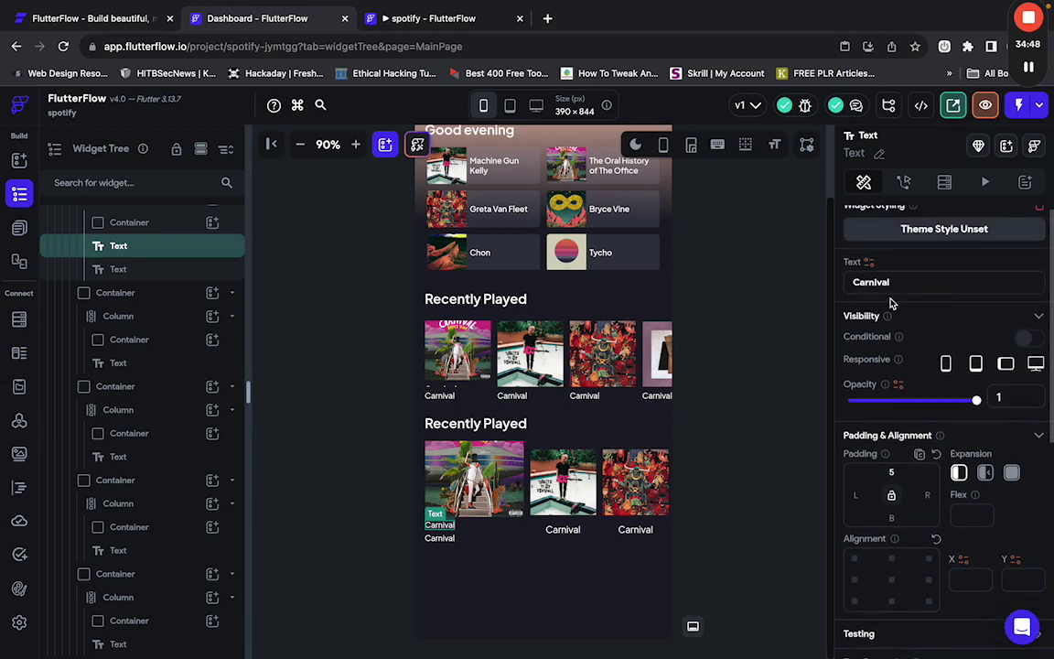
{"action": "double_click", "coordinate": [911, 285]}
{"action": "key", "text": "ctrl+v"}
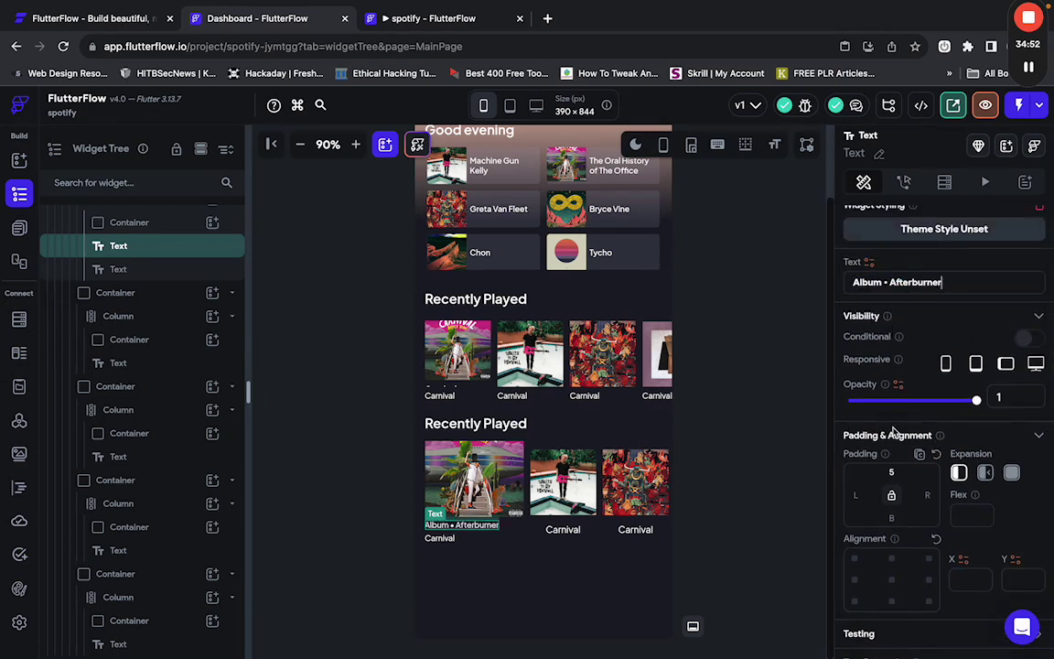
Set the font weight of the upper caption below the enlarged first album cover to 600 - Semi Bold.
{"action": "scroll", "coordinate": [889, 513], "scroll_direction": "down", "scroll_amount": 2}
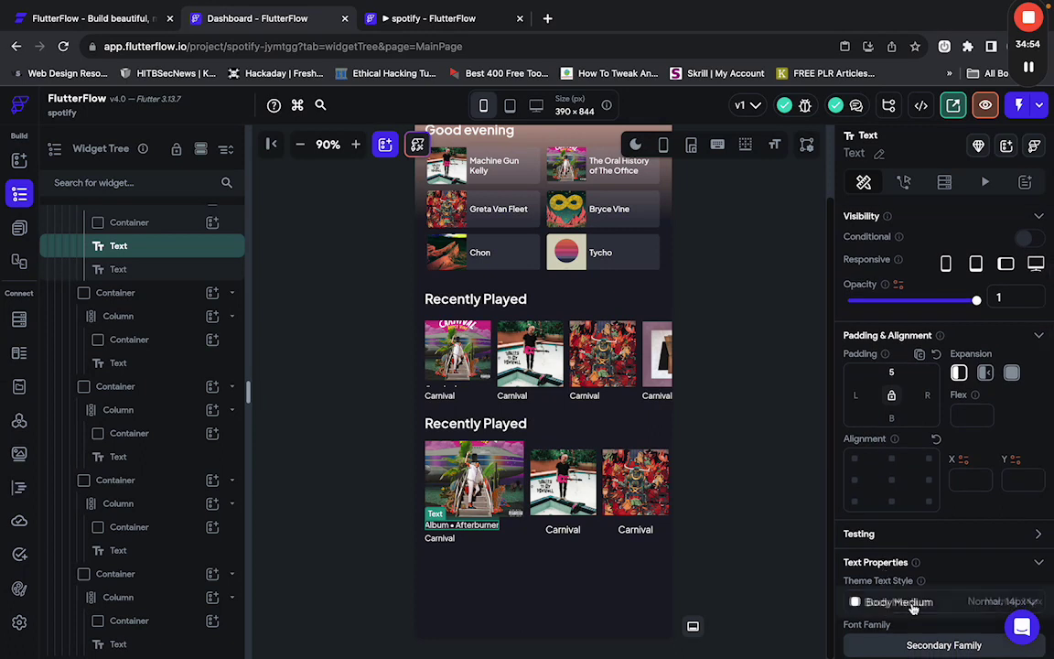
{"action": "left_click", "coordinate": [899, 602]}
{"action": "left_click", "coordinate": [897, 601]}
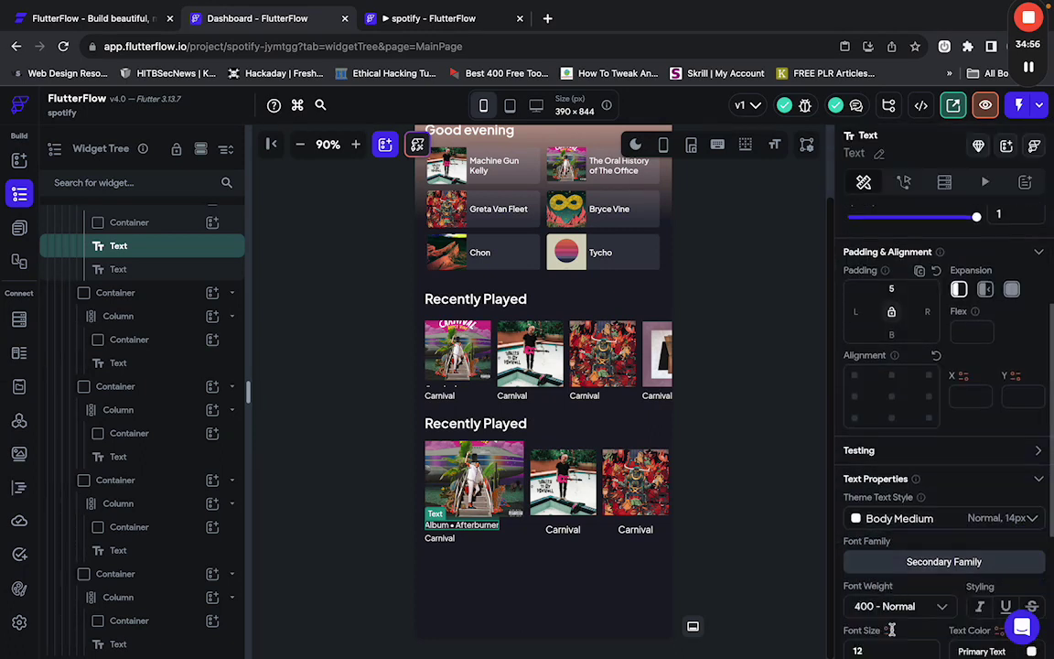
{"action": "scroll", "coordinate": [892, 622], "scroll_direction": "down", "scroll_amount": 1}
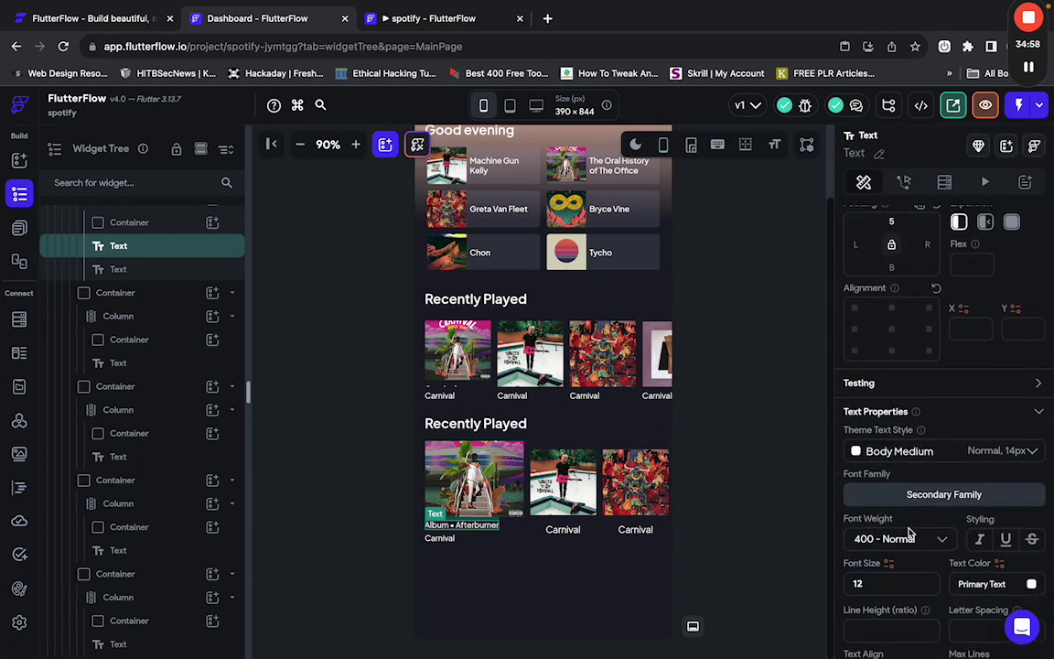
{"action": "left_click", "coordinate": [909, 542]}
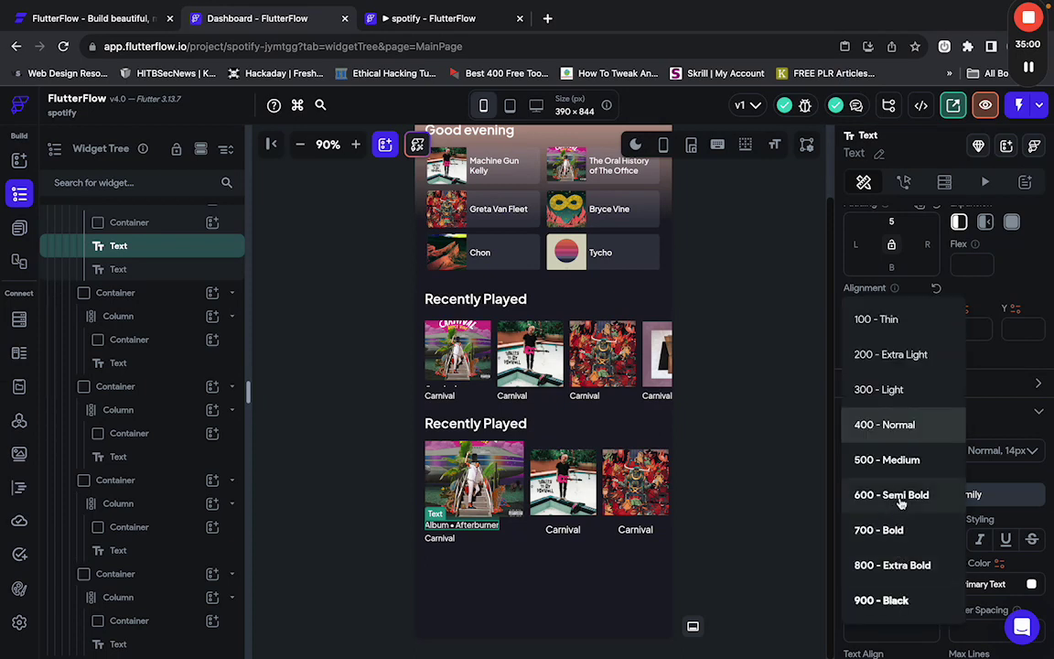
{"action": "left_click", "coordinate": [891, 495]}
Replace the text of the lower Carnival caption below the enlarged first album cover with "Album • Afterburner".
{"action": "left_click", "coordinate": [443, 540]}
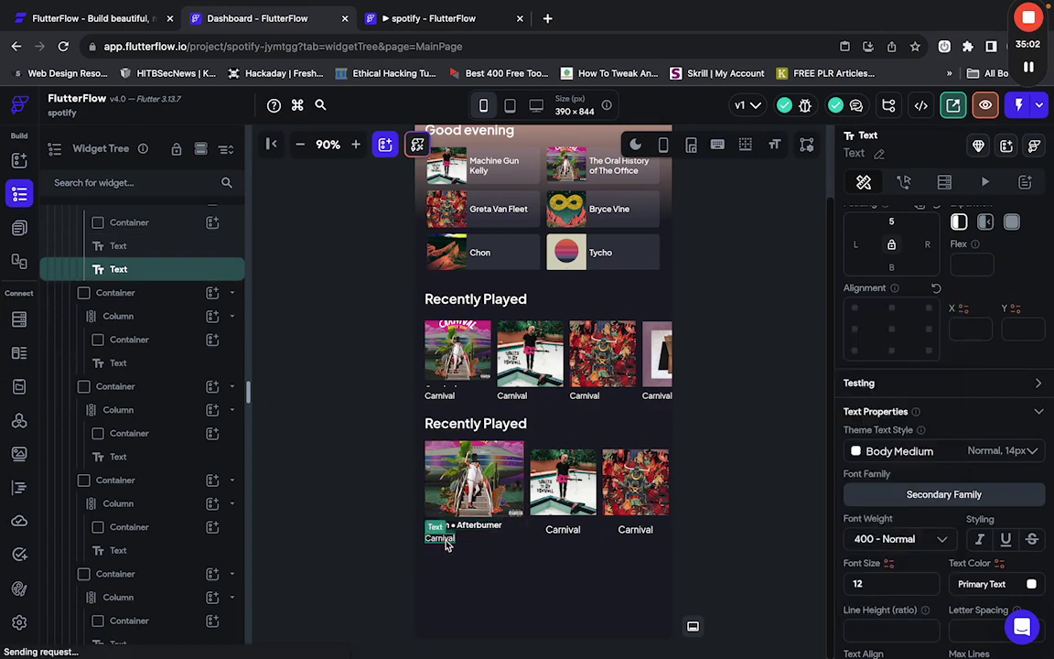
{"action": "scroll", "coordinate": [916, 392], "scroll_direction": "up", "scroll_amount": 3}
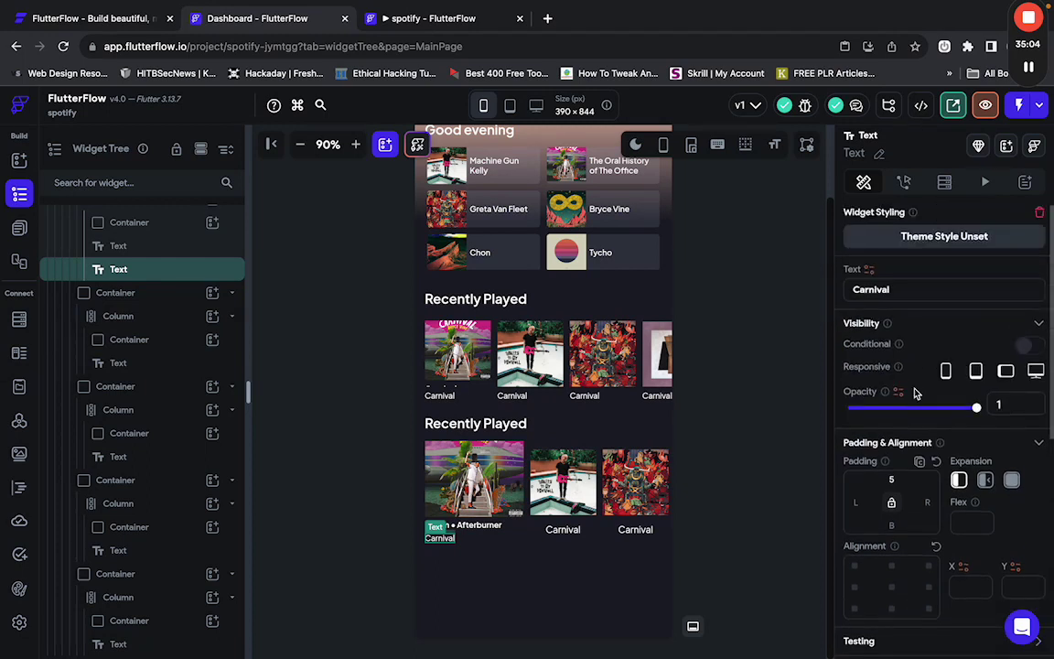
{"action": "left_click", "coordinate": [930, 288]}
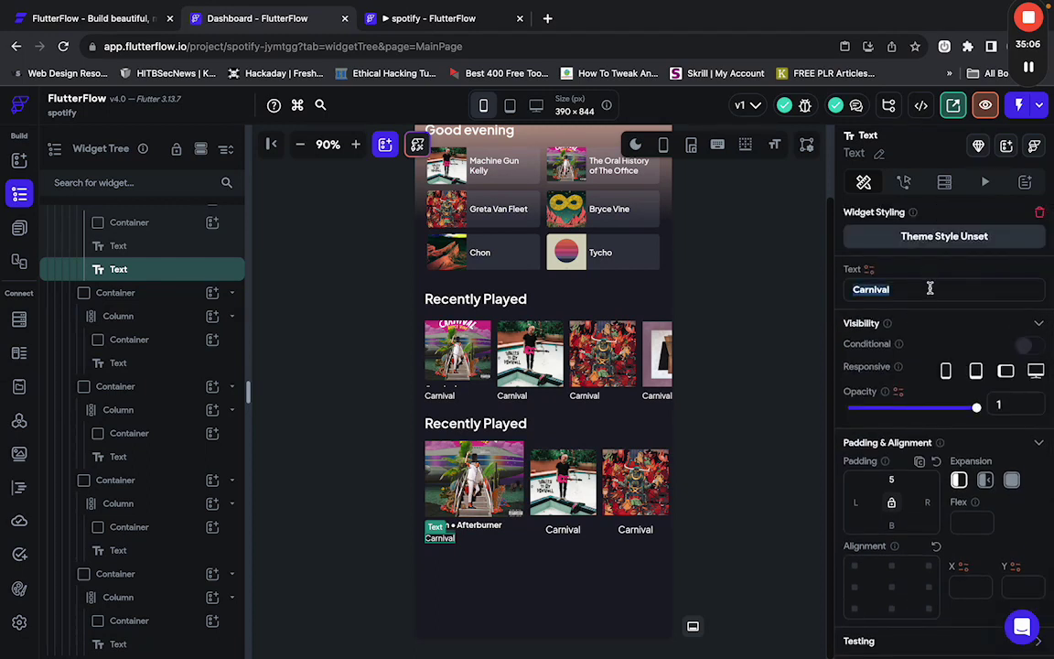
{"action": "key", "text": "ctrl+v"}
Set the lower caption's text color to Secondary Text and compare the result with the album row in the Figma design.
{"action": "scroll", "coordinate": [864, 439], "scroll_direction": "down", "scroll_amount": 1}
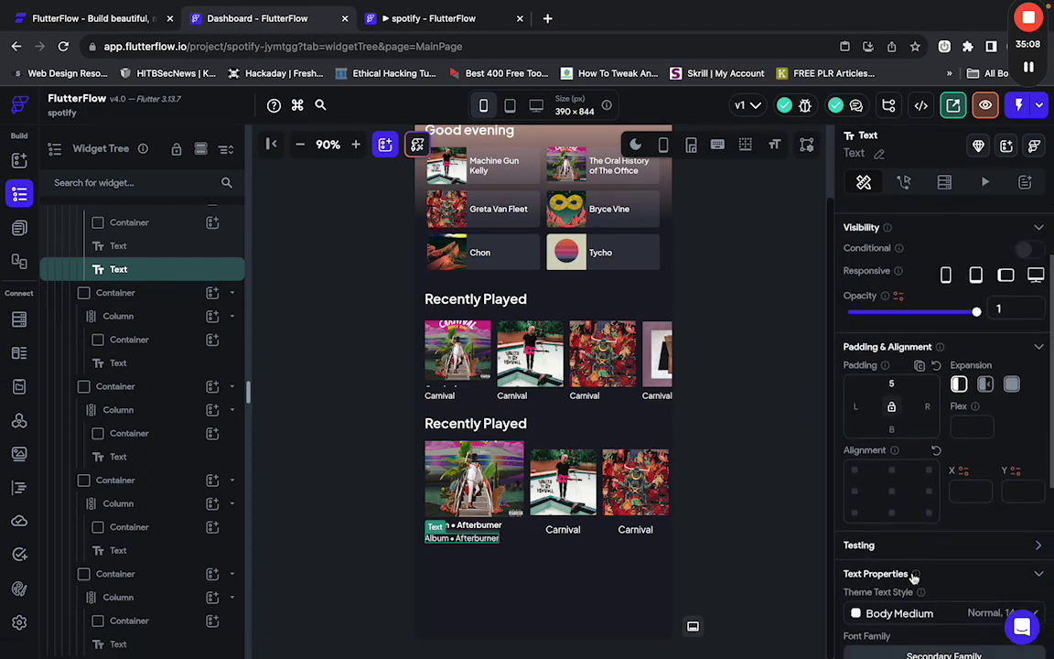
{"action": "scroll", "coordinate": [913, 576], "scroll_direction": "down", "scroll_amount": 3}
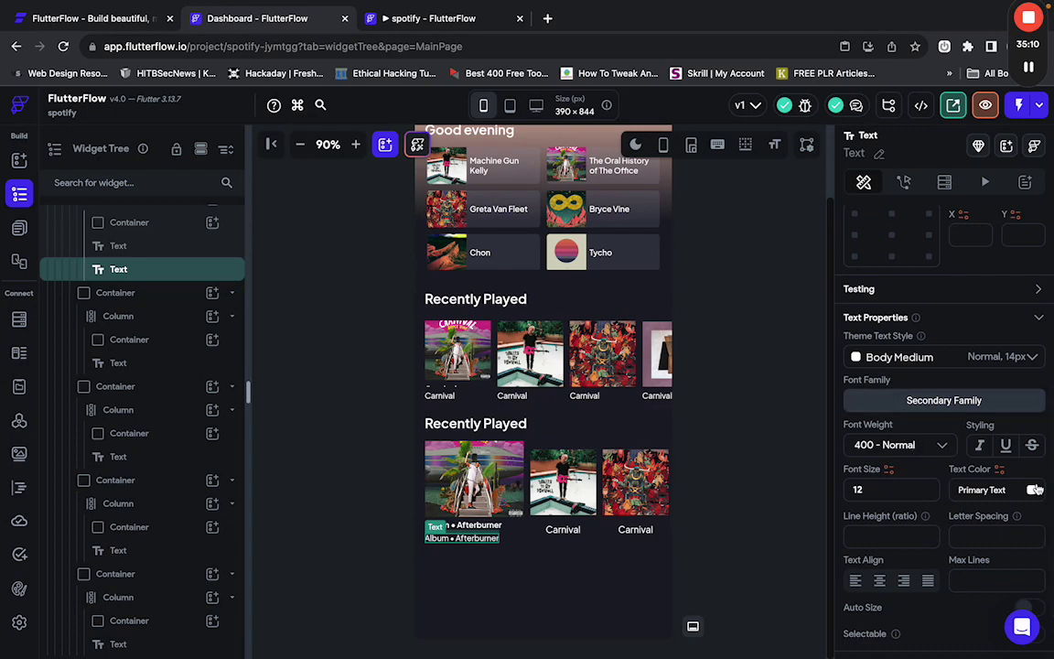
{"action": "left_click", "coordinate": [1034, 489]}
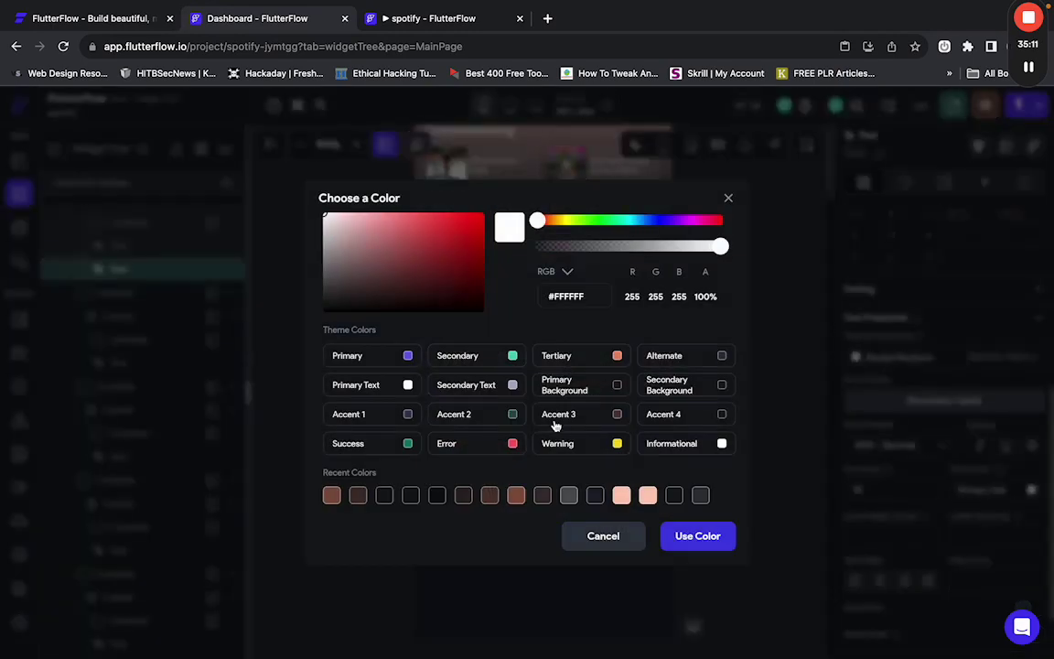
{"action": "left_click", "coordinate": [513, 388]}
{"action": "left_click", "coordinate": [582, 556]}
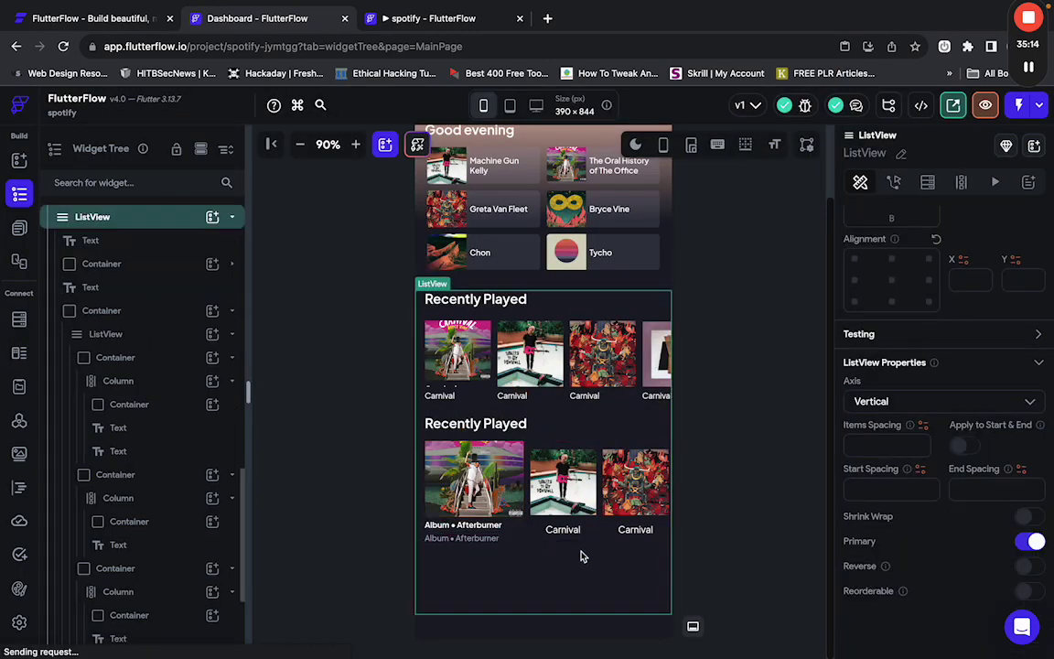
{"action": "left_click", "coordinate": [745, 508]}
{"action": "key", "text": "alt+Tab"}
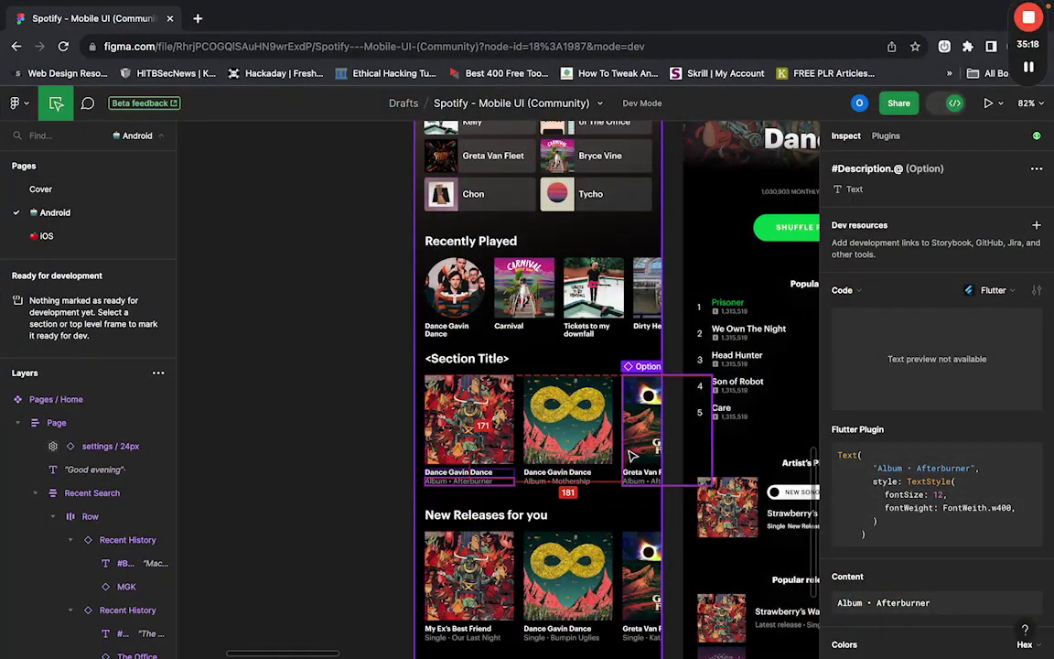
{"action": "key", "text": "alt+Tab"}
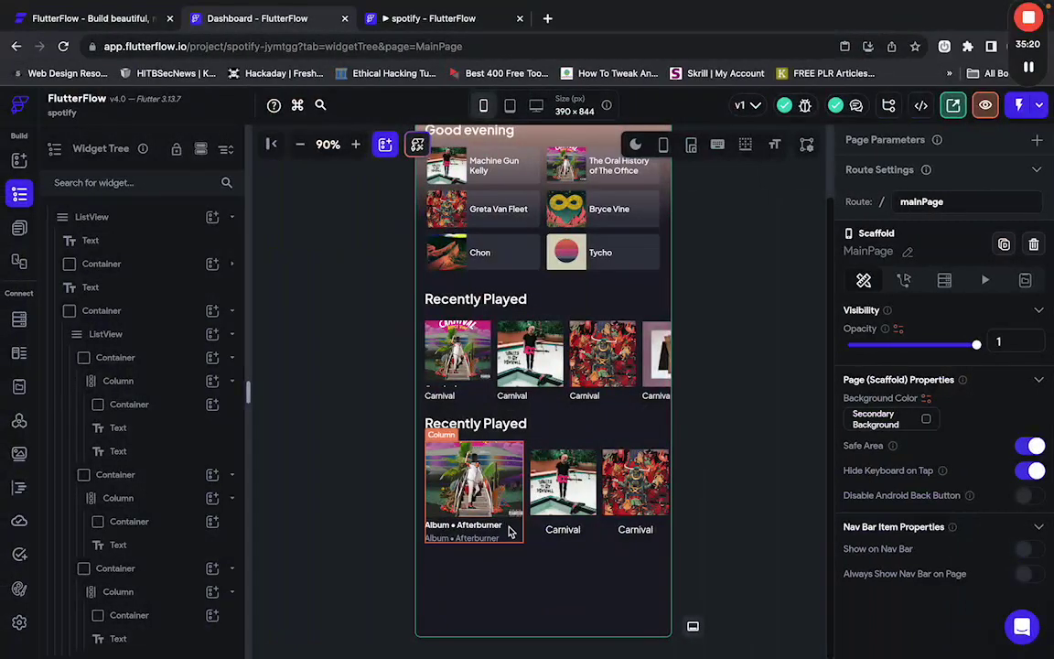
Delete all the small Carnival albums that follow the enlarged first album in the second section, including their Containers.
{"action": "left_click", "coordinate": [513, 533]}
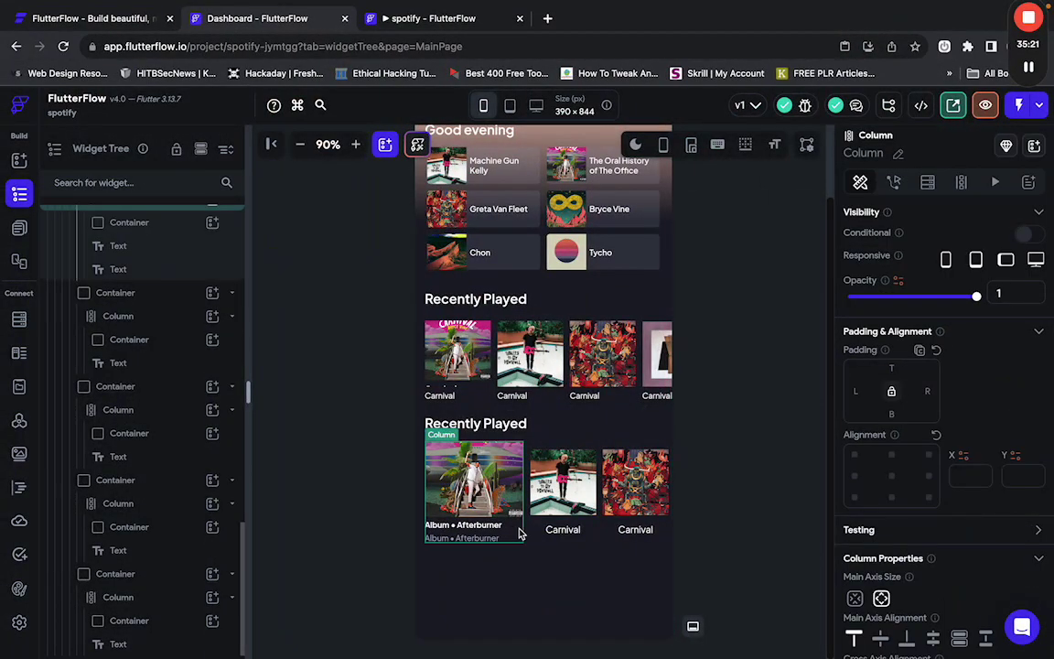
{"action": "left_click", "coordinate": [588, 533]}
{"action": "key", "text": "Delete"}
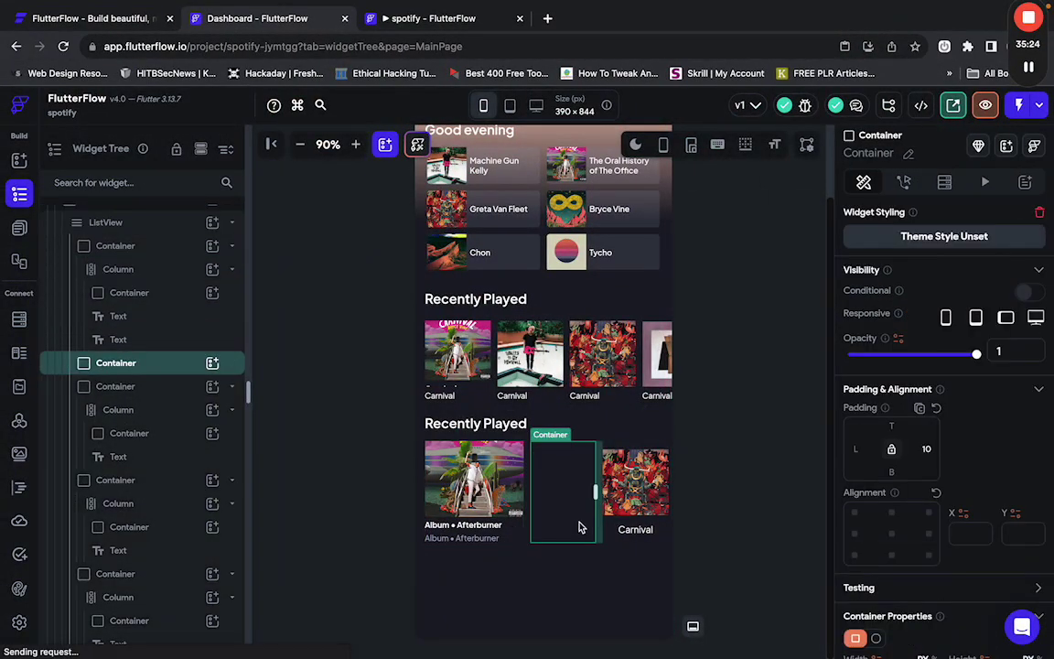
{"action": "key", "text": "Delete"}
{"action": "left_click", "coordinate": [582, 529]}
{"action": "key", "text": "Delete"}
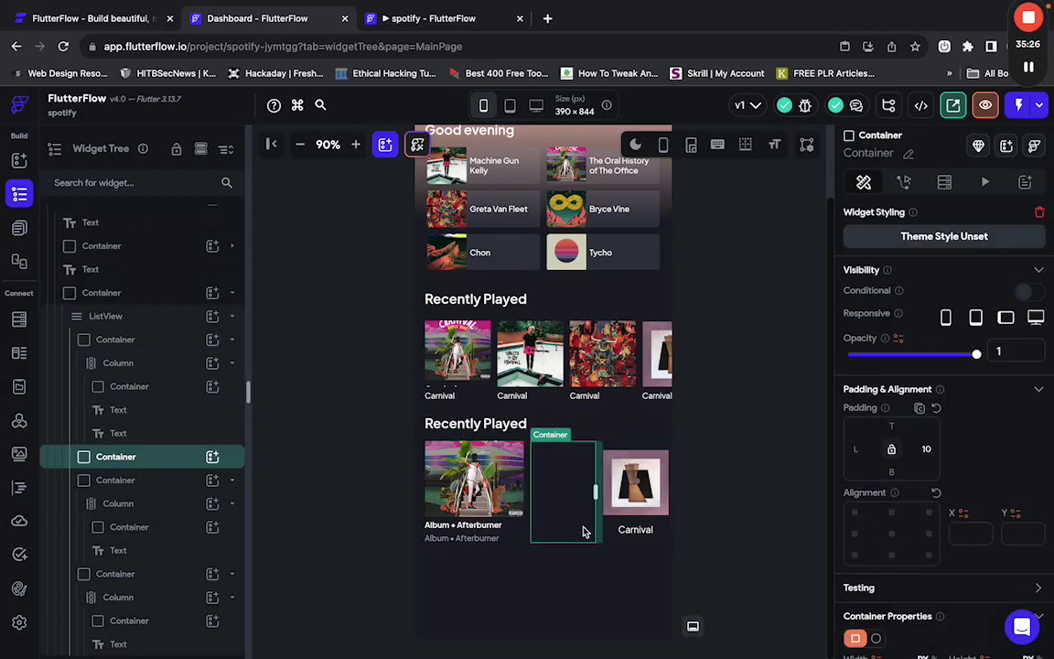
{"action": "key", "text": "Delete"}
{"action": "left_click", "coordinate": [584, 527]}
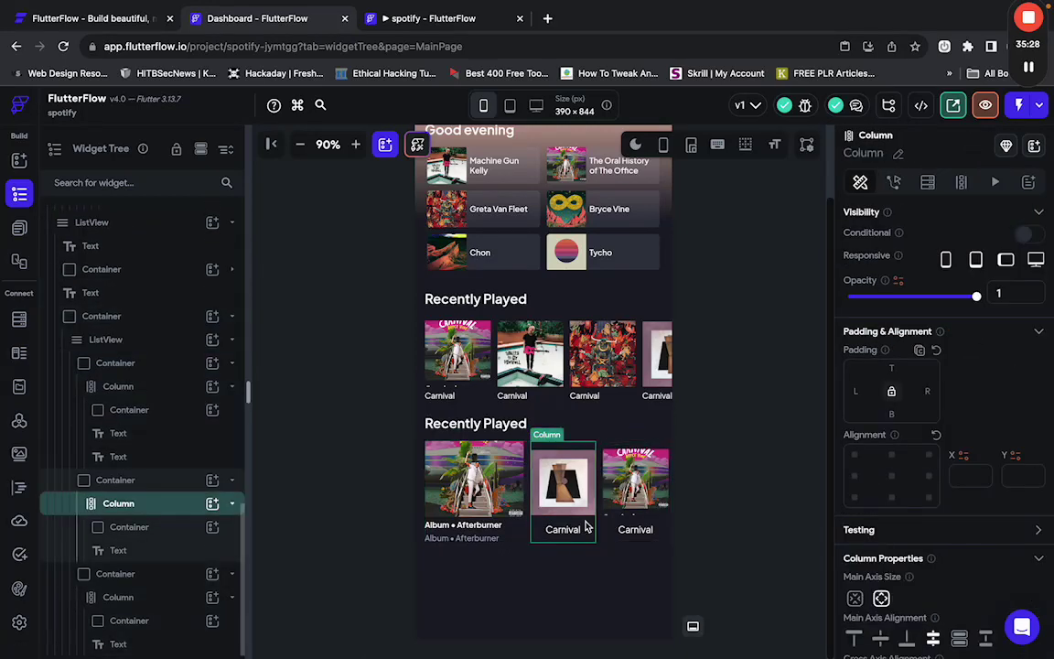
{"action": "key", "text": "Delete"}
{"action": "key", "text": "Delete"}
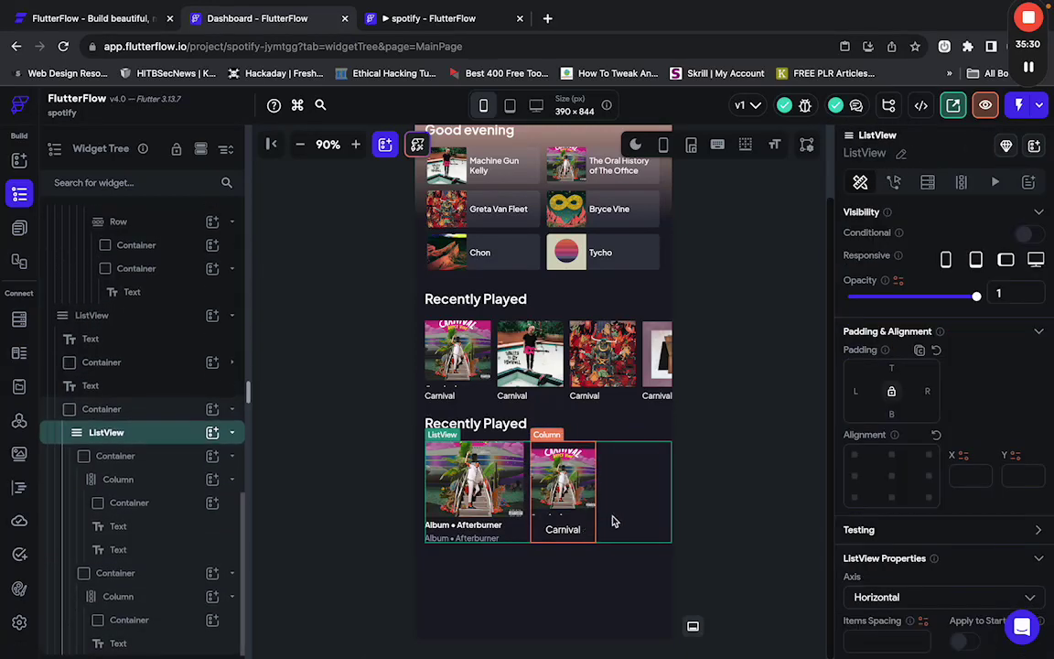
{"action": "left_click", "coordinate": [582, 527]}
{"action": "key", "text": "Delete"}
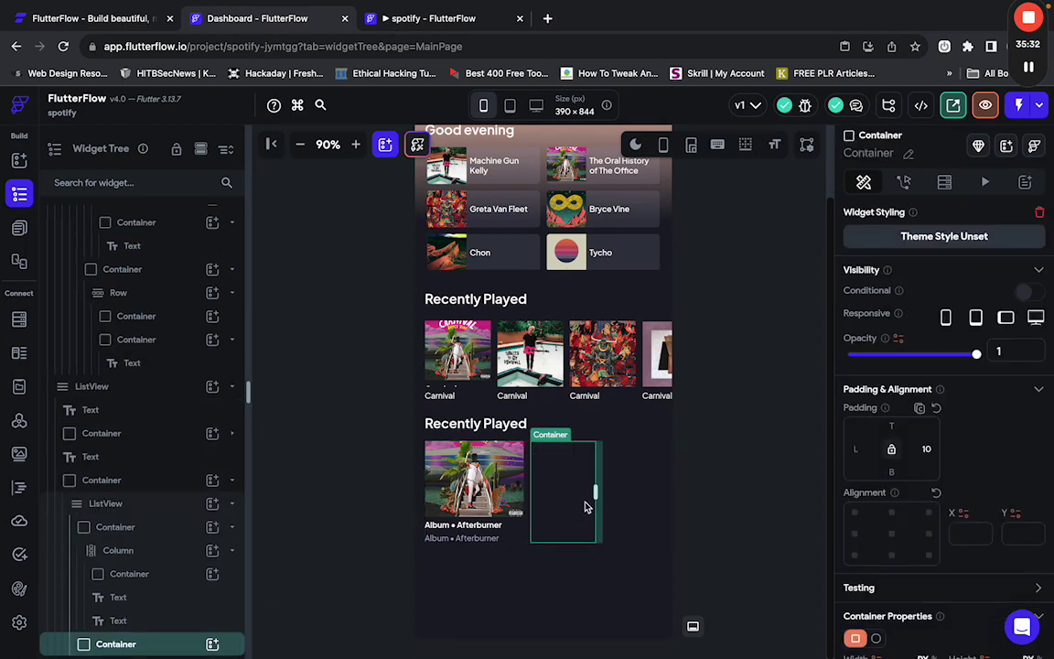
{"action": "key", "text": "Delete"}
{"action": "left_click", "coordinate": [510, 532]}
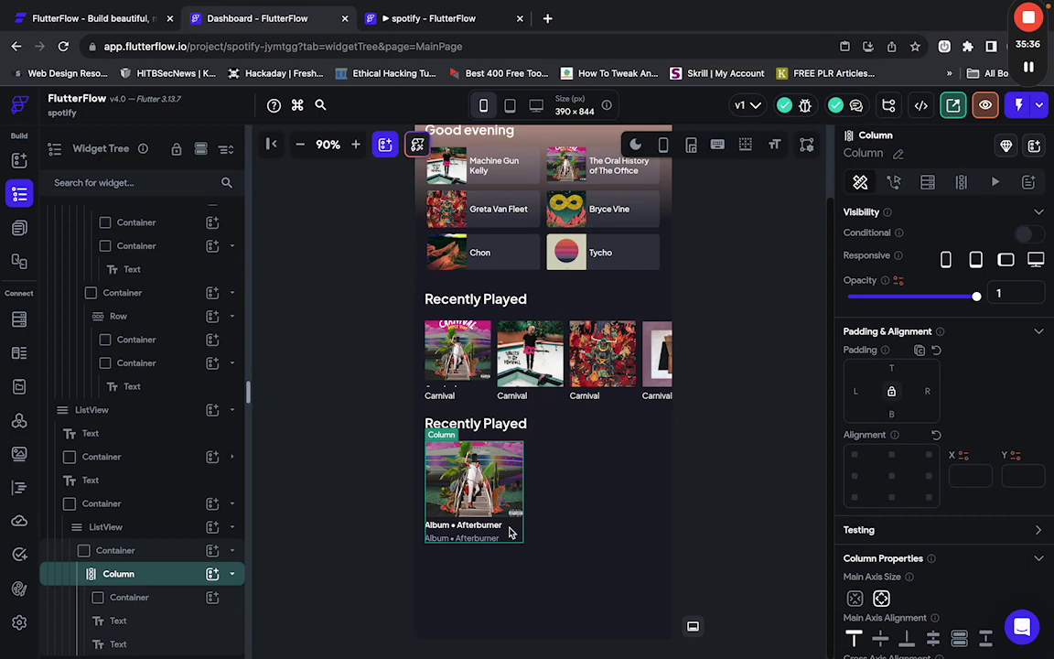
{"action": "key", "text": "ctrl+v"}
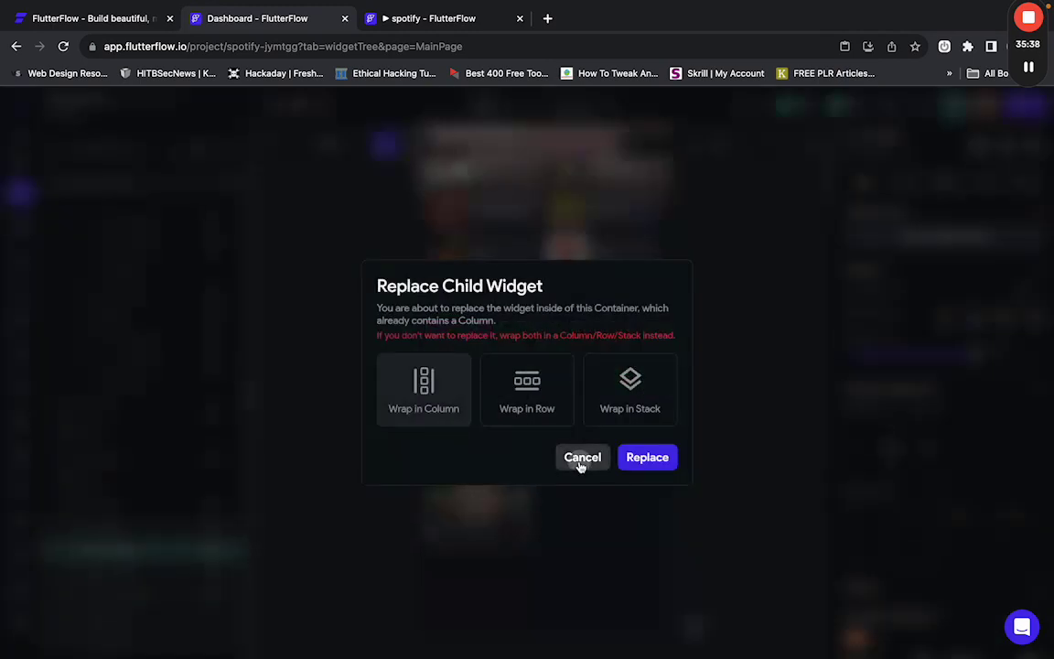
{"action": "left_click", "coordinate": [579, 460]}
{"action": "left_click", "coordinate": [510, 536]}
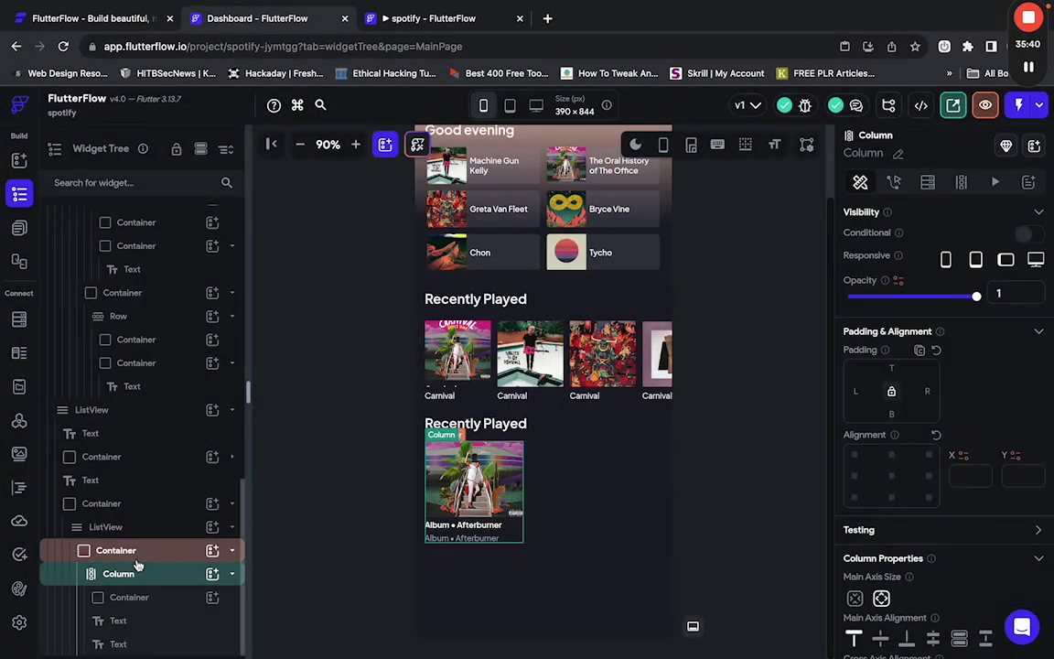
Duplicate the enlarged first album's outer Container repeatedly to fill the second section's horizontal ListView.
{"action": "left_click", "coordinate": [135, 559]}
{"action": "key", "text": "ctrl+d"}
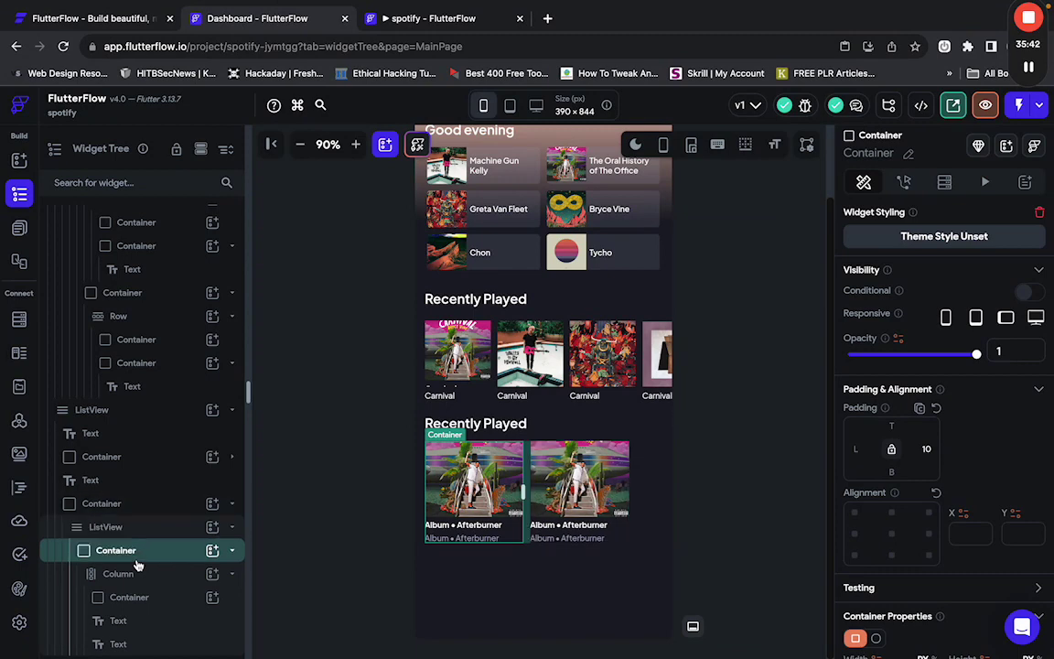
{"action": "key", "text": "ctrl+d"}
{"action": "scroll", "coordinate": [138, 566], "scroll_direction": "down", "scroll_amount": 1}
{"action": "scroll", "coordinate": [158, 557], "scroll_direction": "down", "scroll_amount": 1}
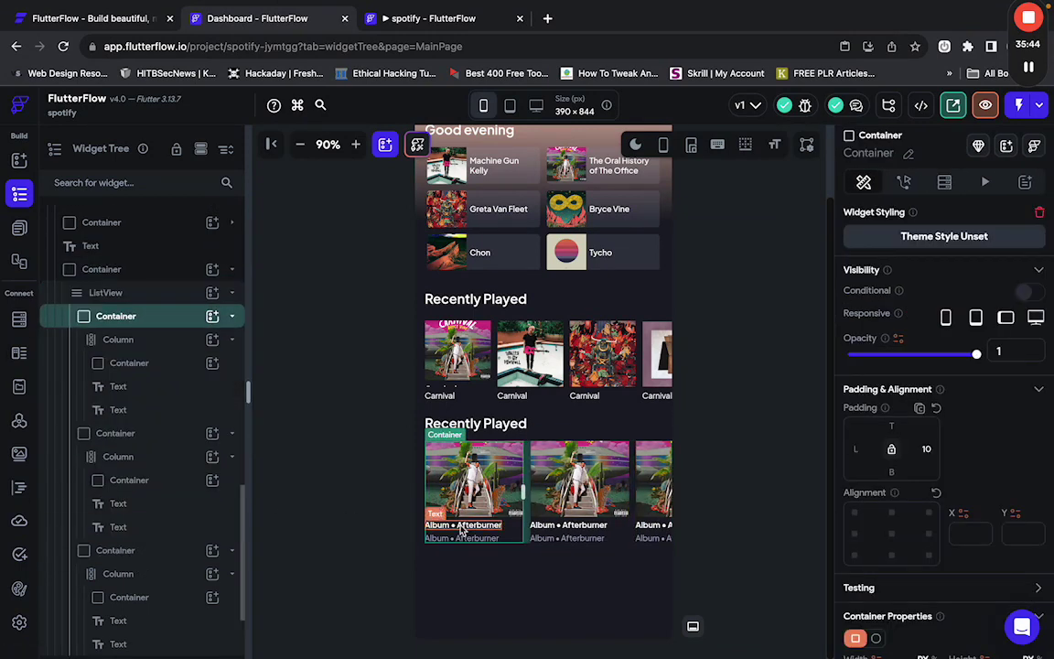
Change the background image of the second section's second album cover to the asset Afterburner.png.
{"action": "left_click", "coordinate": [576, 471]}
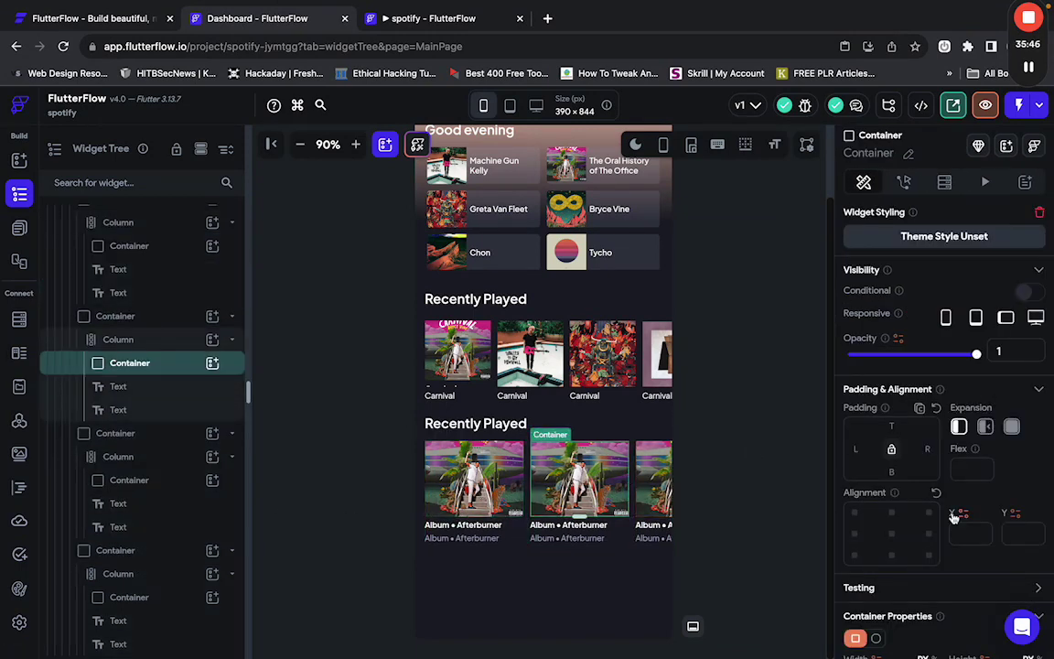
{"action": "scroll", "coordinate": [952, 516], "scroll_direction": "down", "scroll_amount": 8}
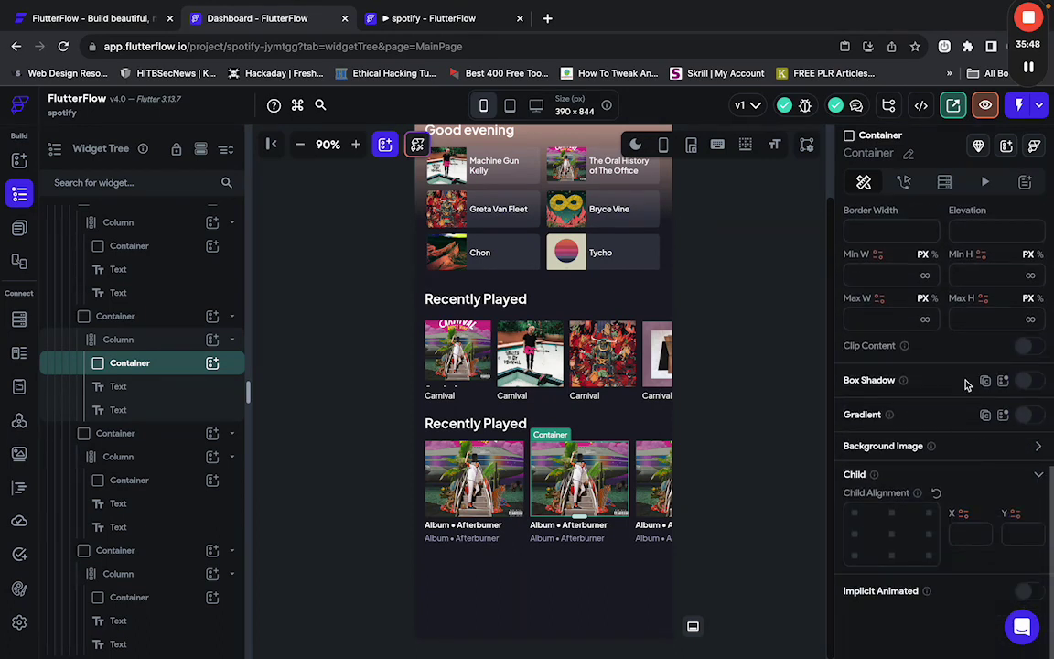
{"action": "left_click", "coordinate": [1037, 449]}
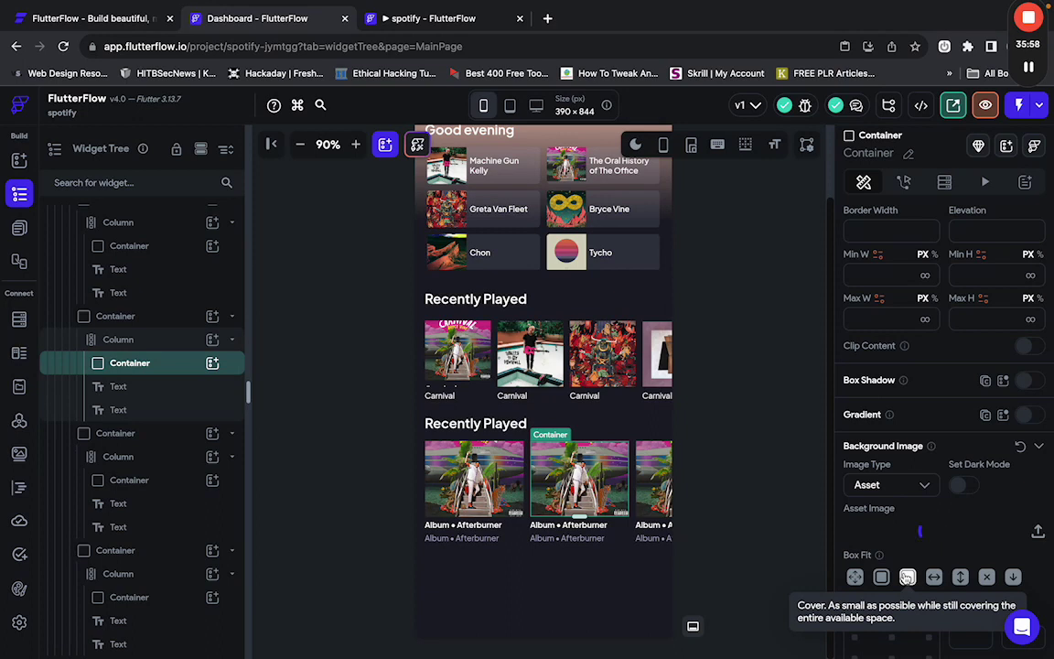
{"action": "left_click", "coordinate": [933, 531]}
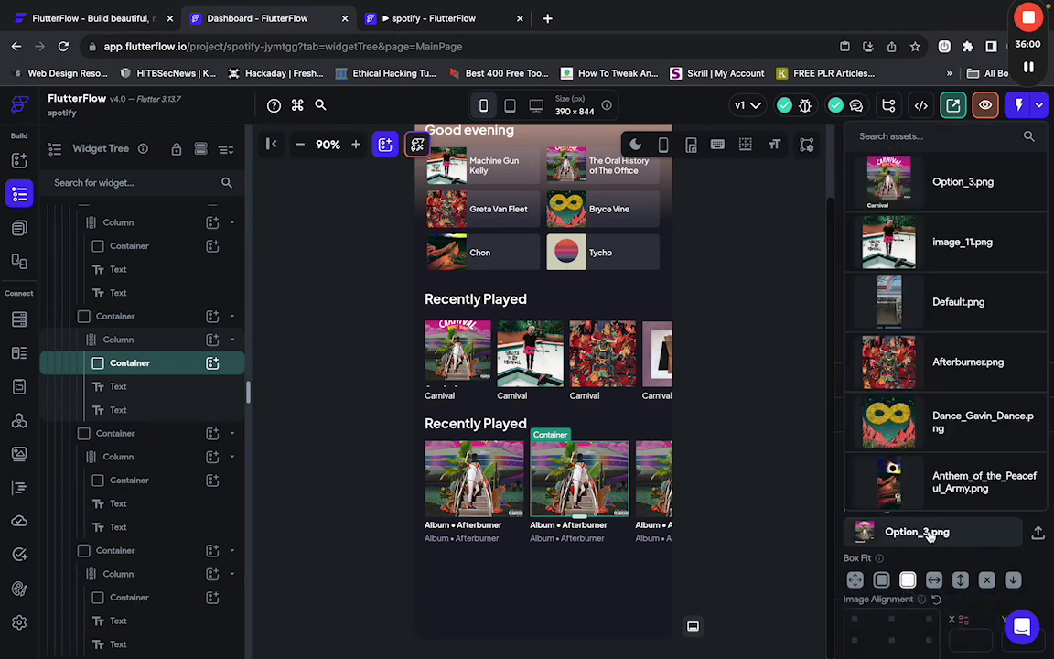
{"action": "left_click", "coordinate": [878, 361]}
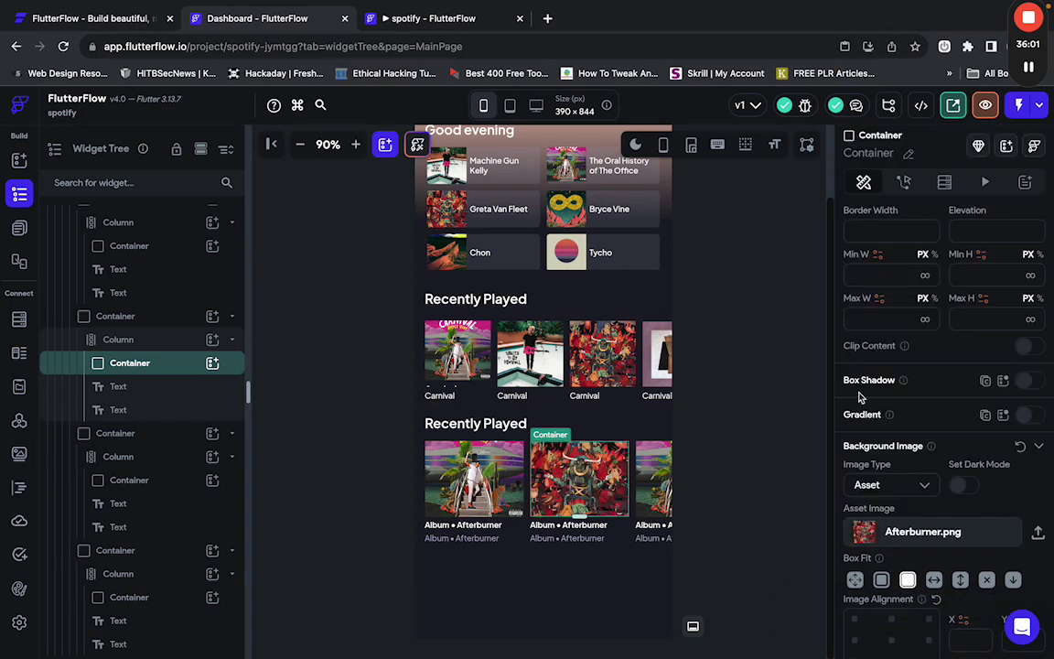
Change the background image of the second section's third album cover to the asset image_11.png.
{"action": "left_click", "coordinate": [655, 479]}
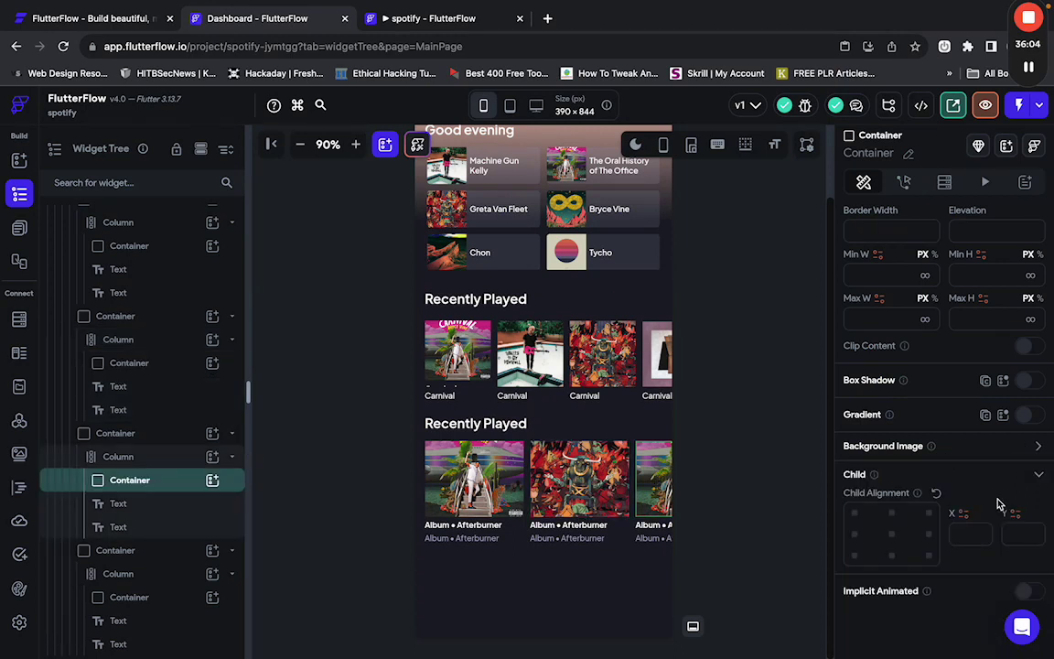
{"action": "left_click", "coordinate": [1038, 446]}
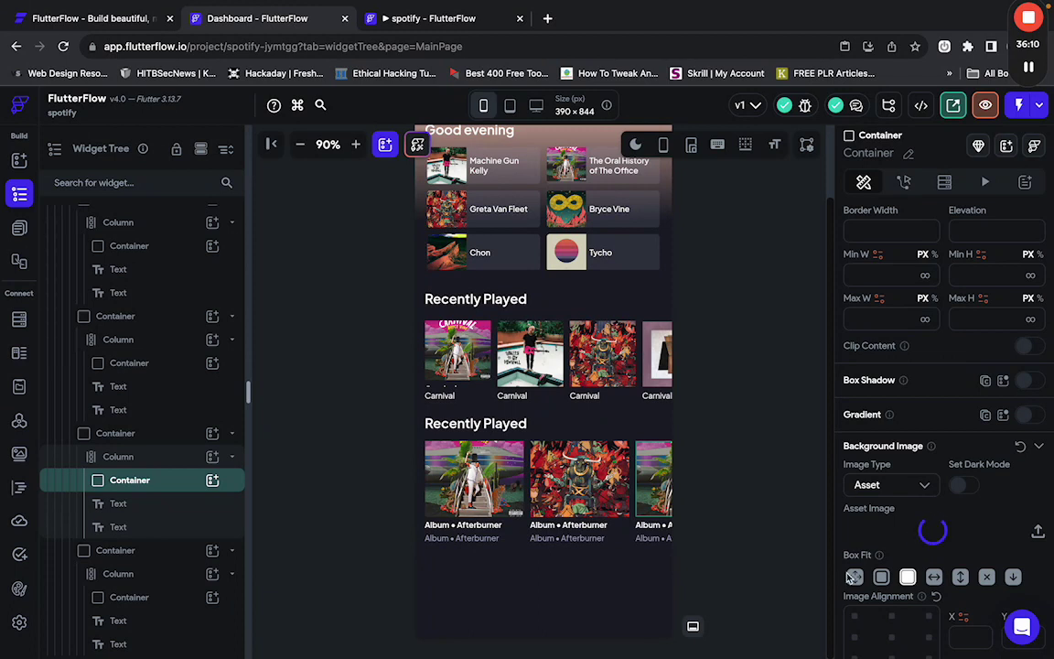
{"action": "left_click", "coordinate": [920, 534]}
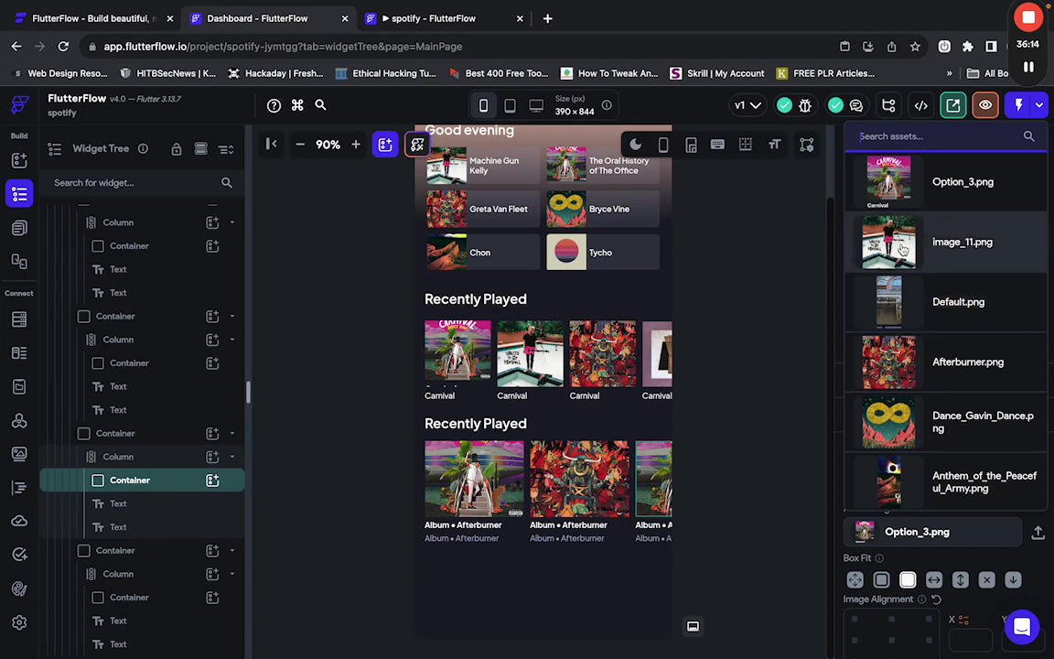
{"action": "left_click", "coordinate": [903, 245]}
{"action": "left_click", "coordinate": [730, 447]}
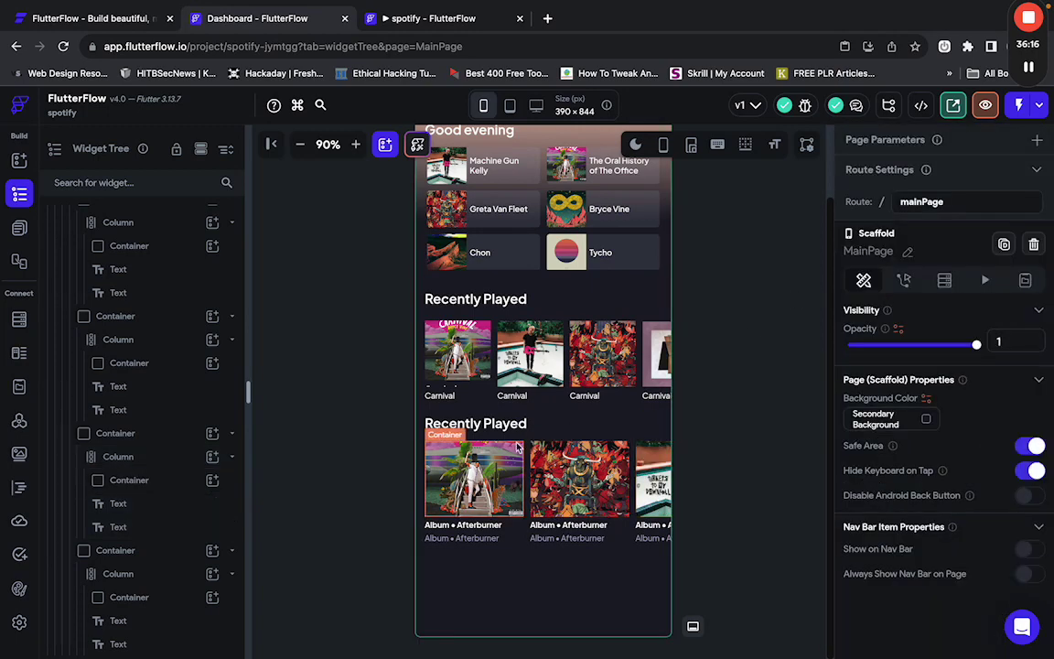
Set the font weight of the first Carnival caption in the first Recently Played row to 600 - Semi Bold.
{"action": "left_click", "coordinate": [448, 399]}
{"action": "scroll", "coordinate": [874, 439], "scroll_direction": "down", "scroll_amount": 3}
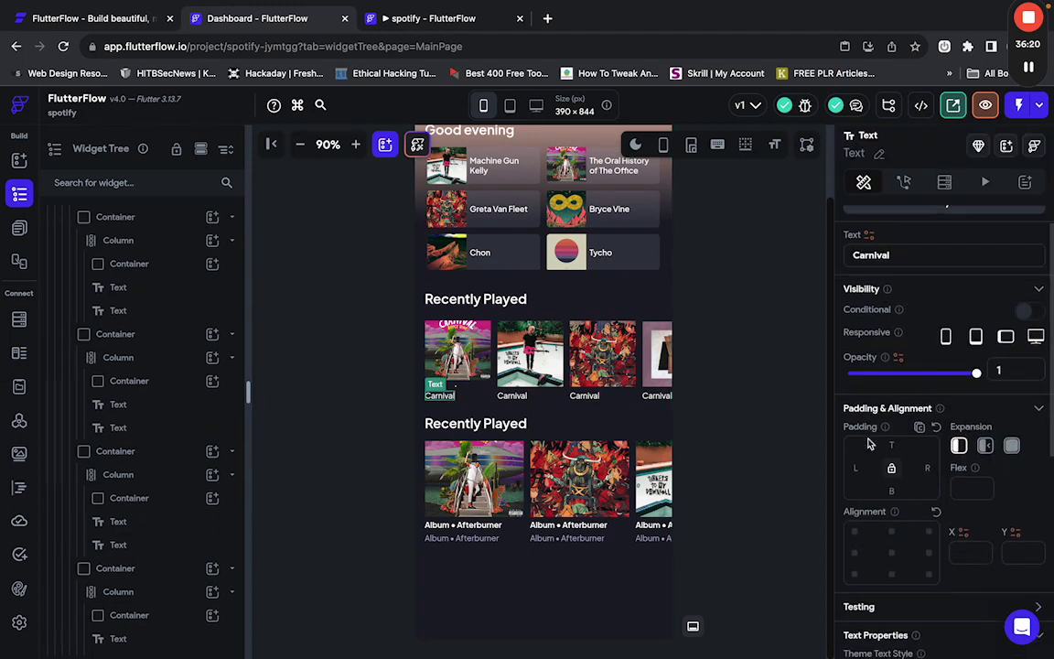
{"action": "scroll", "coordinate": [912, 535], "scroll_direction": "up", "scroll_amount": 3}
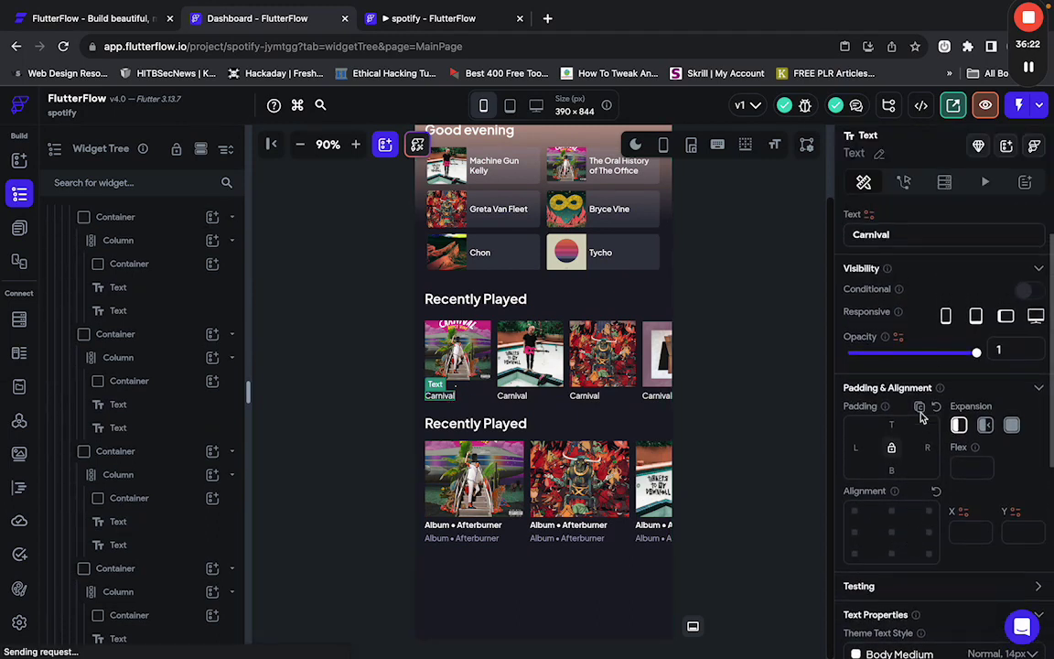
{"action": "scroll", "coordinate": [905, 520], "scroll_direction": "down", "scroll_amount": 5}
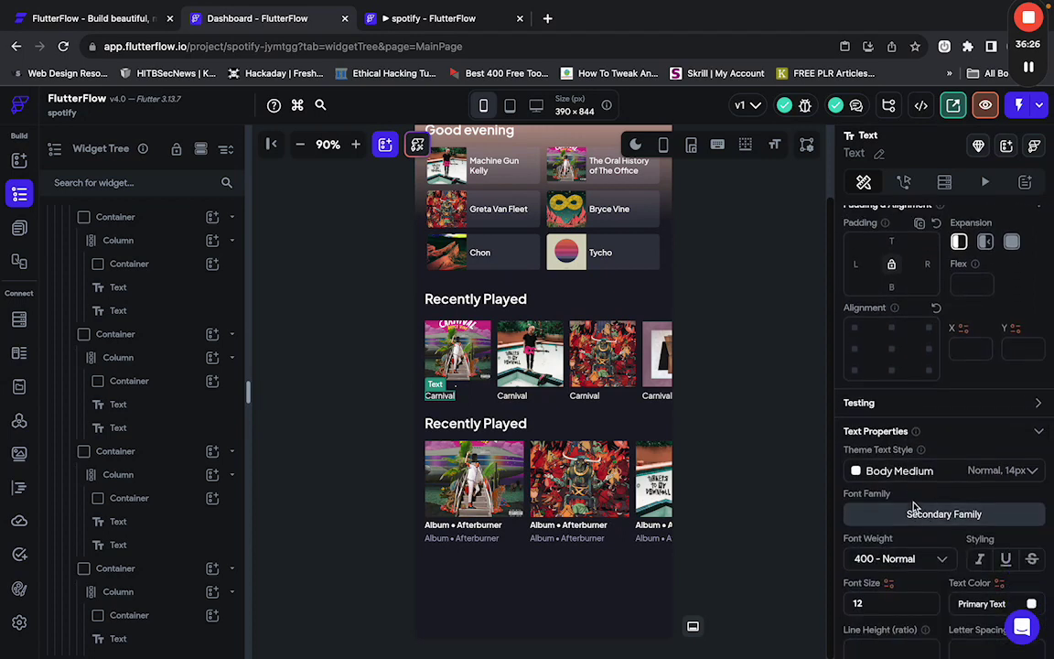
{"action": "left_click", "coordinate": [901, 554]}
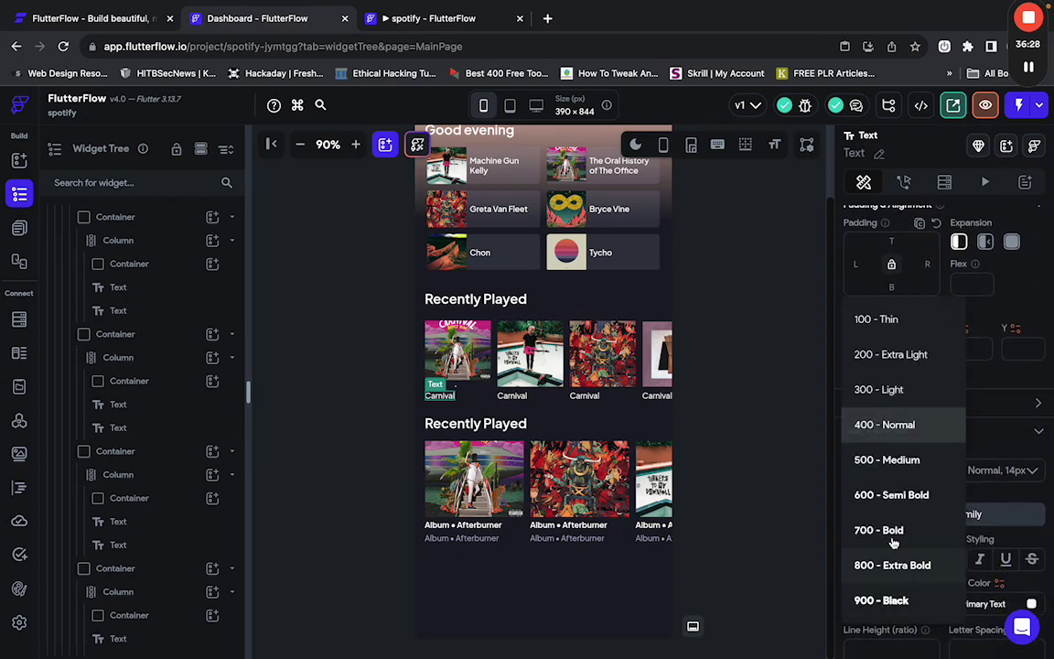
{"action": "left_click", "coordinate": [907, 508]}
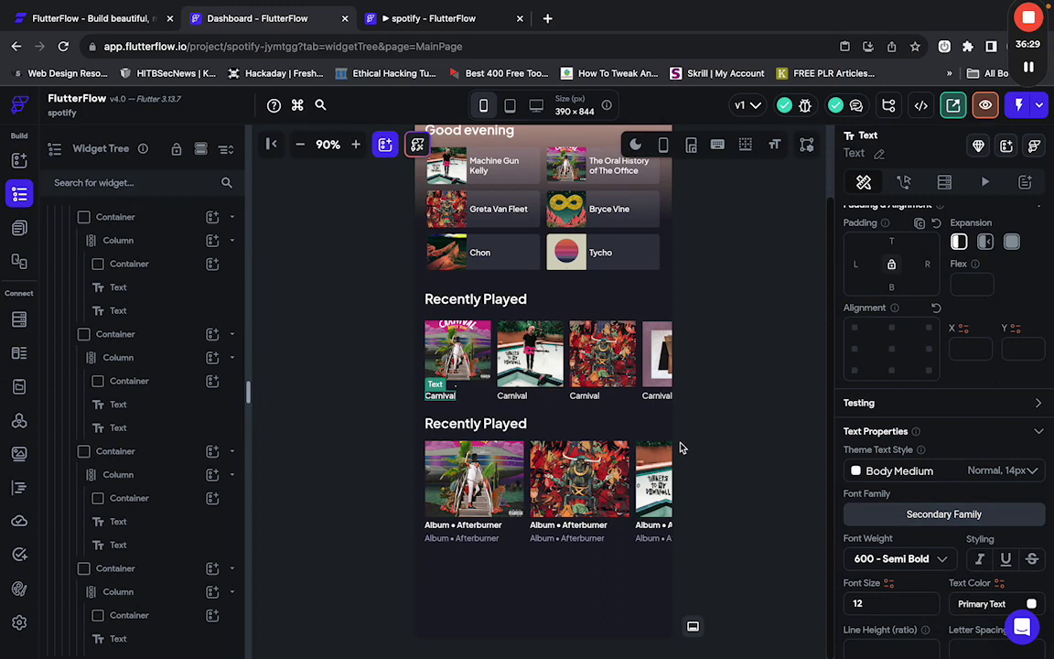
Set the second album's Carnival caption in the first row to the 600 - Semi Bold font weight.
{"action": "left_click", "coordinate": [518, 406]}
{"action": "left_click", "coordinate": [512, 398]}
{"action": "scroll", "coordinate": [905, 512], "scroll_direction": "down", "scroll_amount": 1}
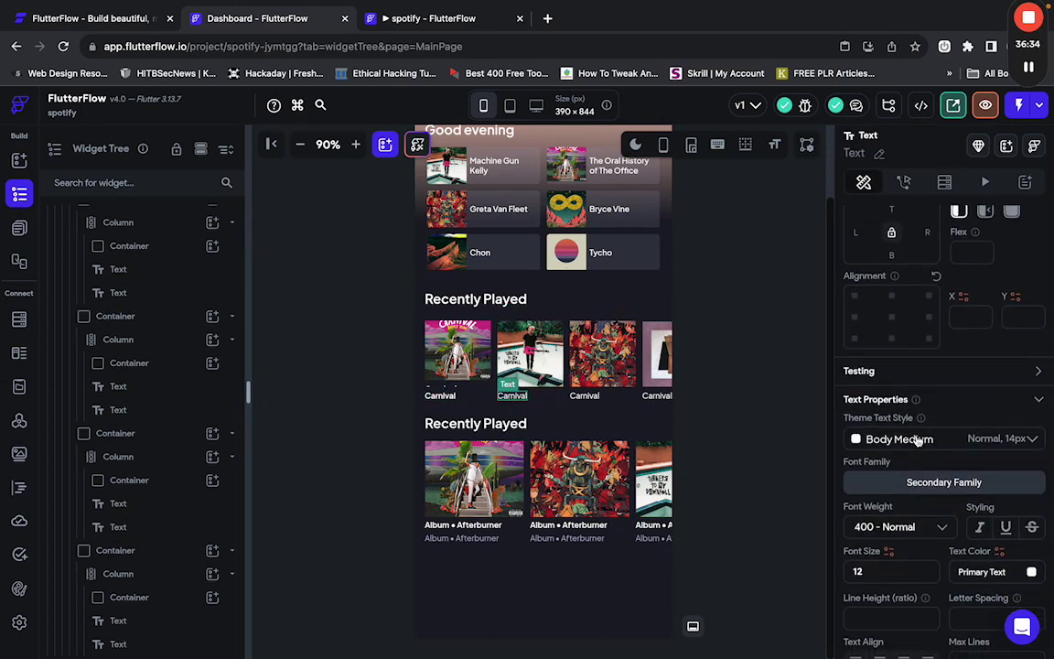
{"action": "left_click", "coordinate": [901, 530]}
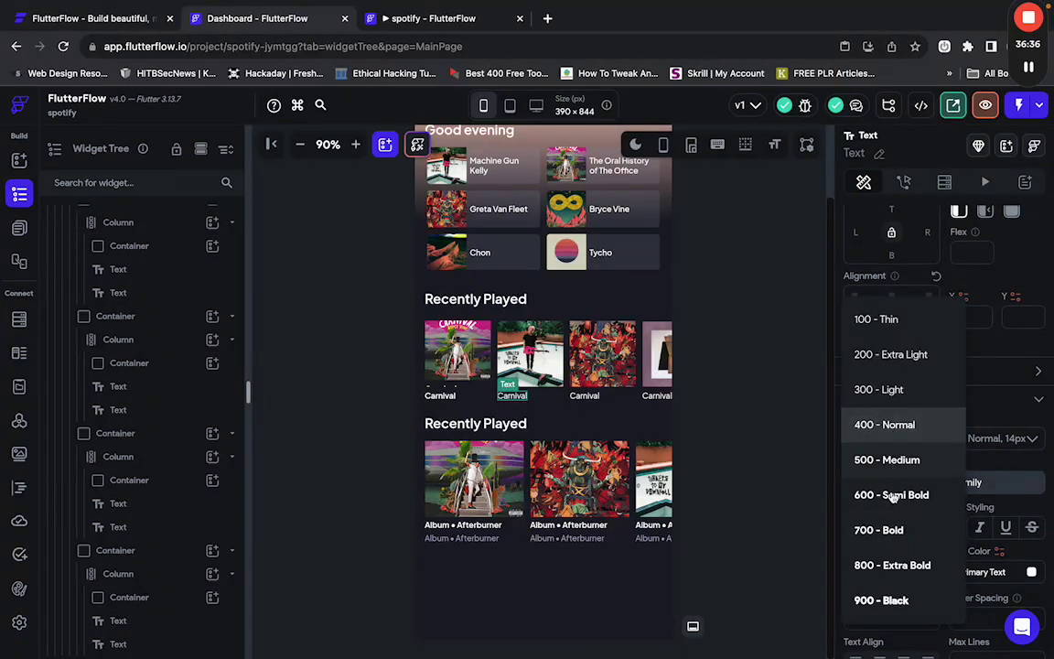
{"action": "left_click", "coordinate": [892, 495]}
Apply the 600 - Semi Bold font weight to the third and fourth Carnival captions in the first row.
{"action": "left_click", "coordinate": [585, 395]}
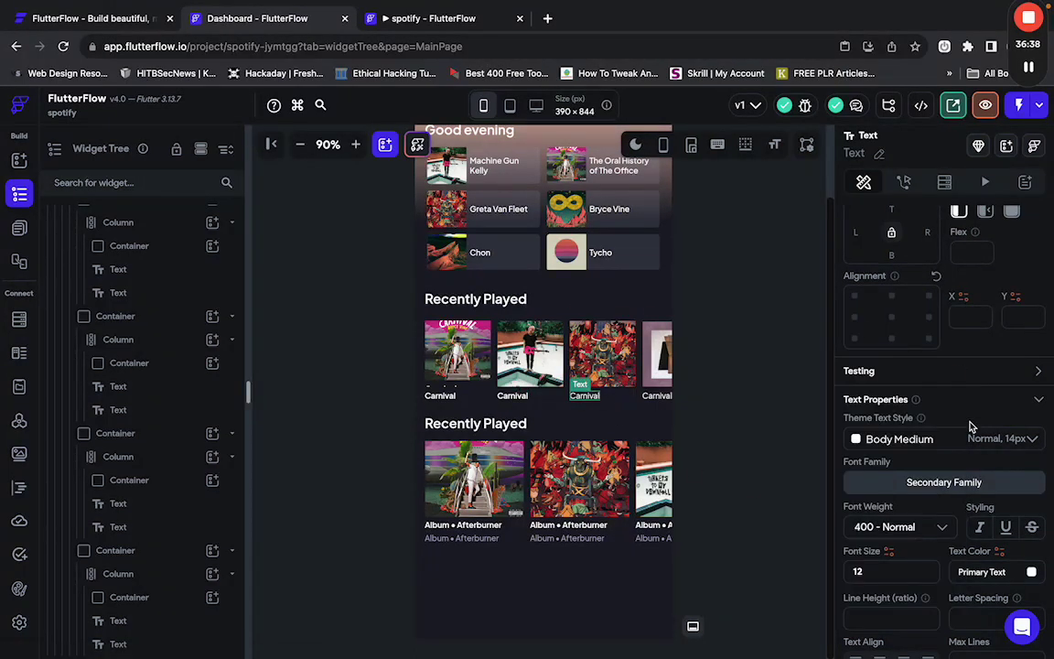
{"action": "left_click", "coordinate": [919, 530]}
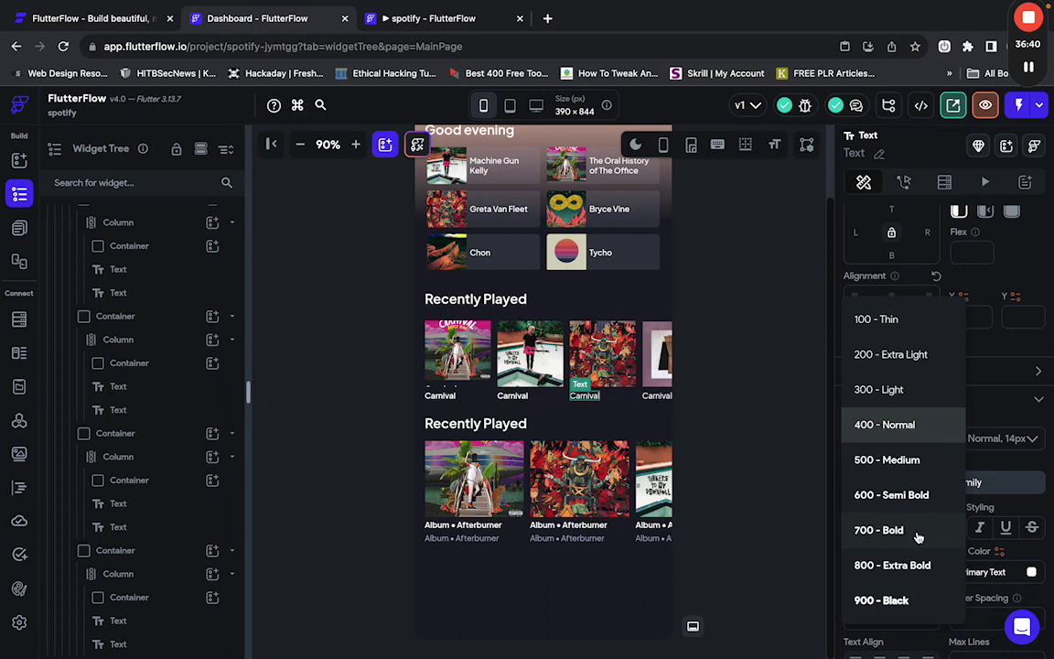
{"action": "left_click", "coordinate": [891, 495]}
{"action": "left_click", "coordinate": [655, 396]}
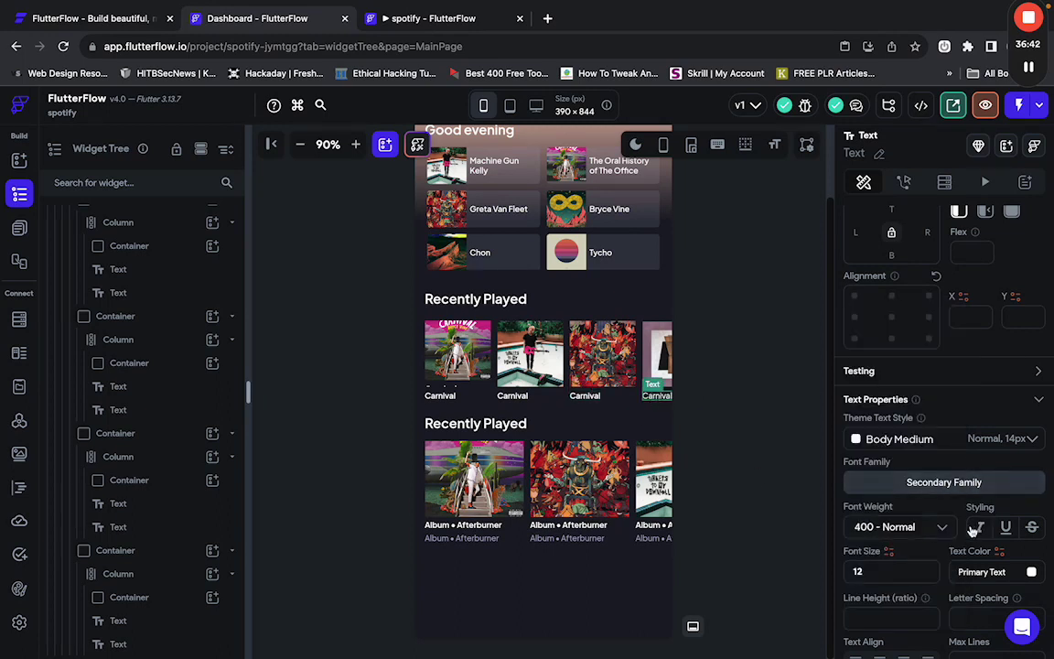
{"action": "left_click", "coordinate": [933, 528]}
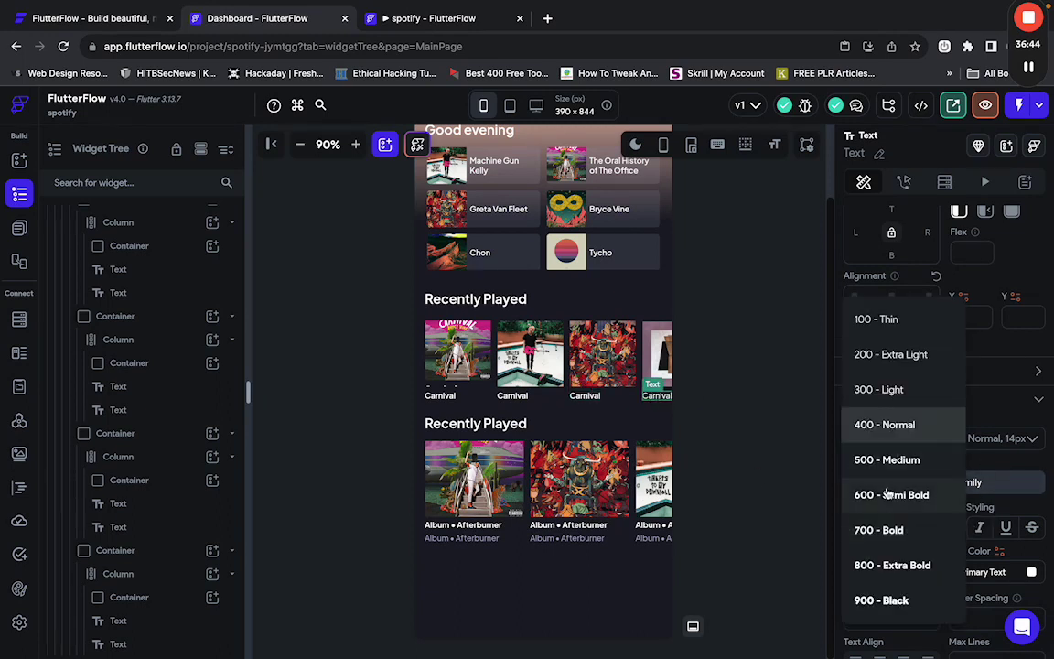
{"action": "left_click", "coordinate": [863, 495]}
{"action": "scroll", "coordinate": [688, 519], "scroll_direction": "up", "scroll_amount": 1}
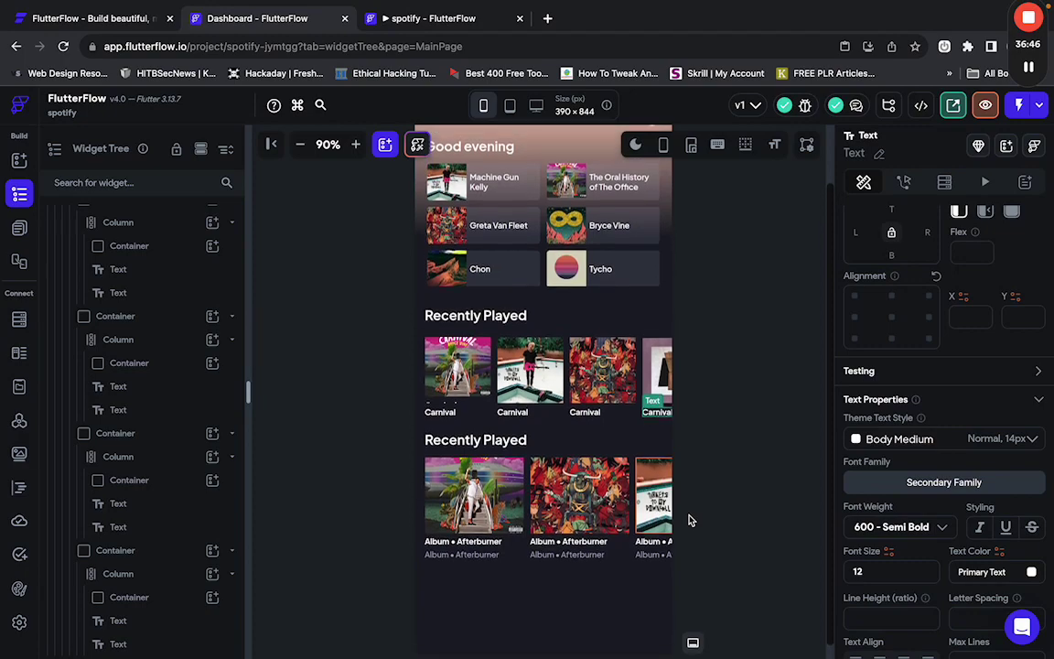
Check the following sections in the Figma design, and in FlutterFlow copy the second Recently Played heading to the end of the vertical ListView.
{"action": "key", "text": "ctrl+Right"}
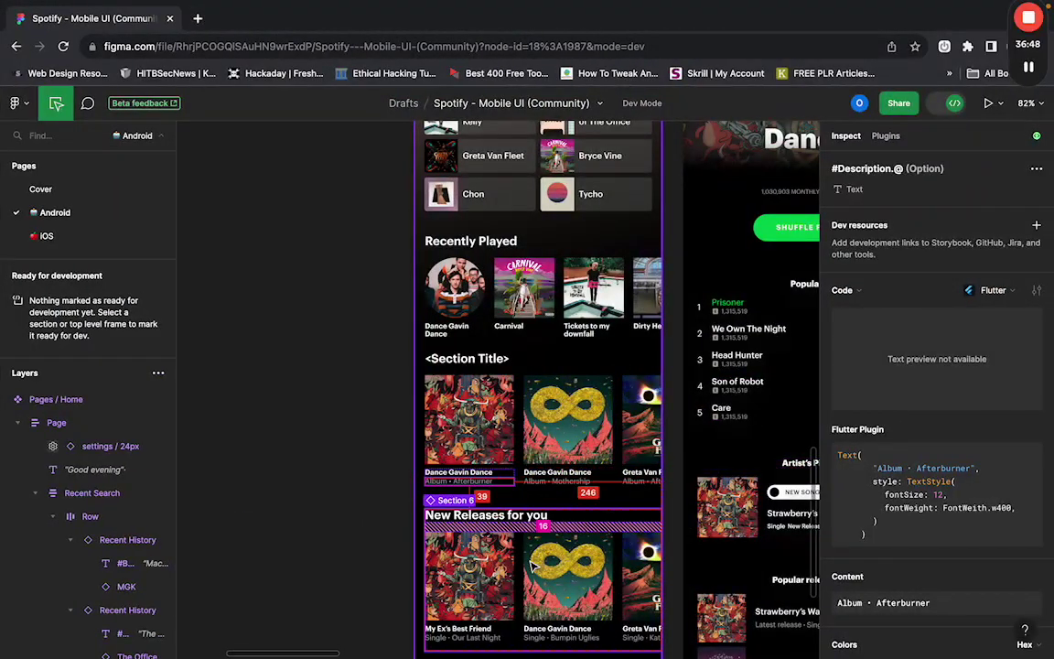
{"action": "scroll", "coordinate": [544, 388], "scroll_direction": "down", "scroll_amount": 3}
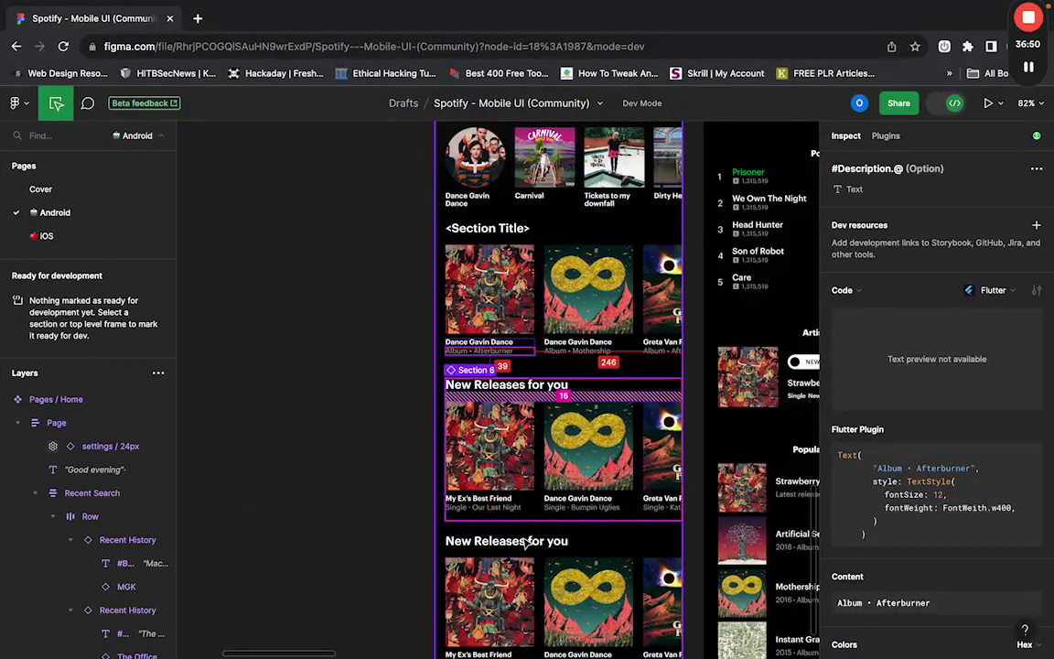
{"action": "scroll", "coordinate": [545, 388], "scroll_direction": "up", "scroll_amount": 5}
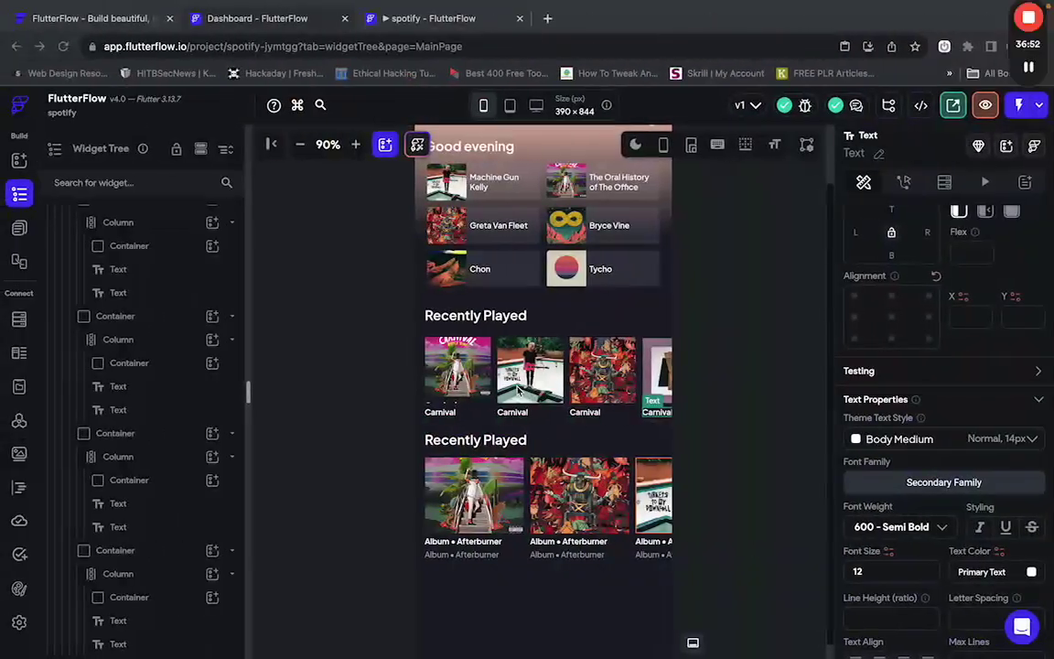
{"action": "left_click", "coordinate": [547, 440]}
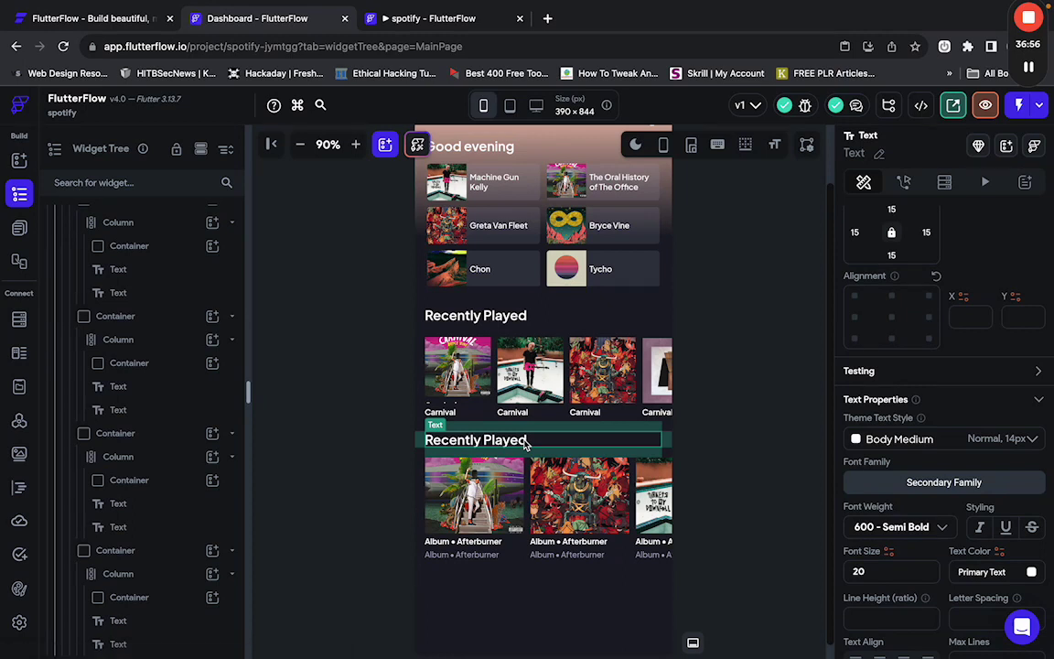
{"action": "key", "text": "ctrl+c"}
{"action": "left_click", "coordinate": [512, 565]}
{"action": "key", "text": "ctrl+v"}
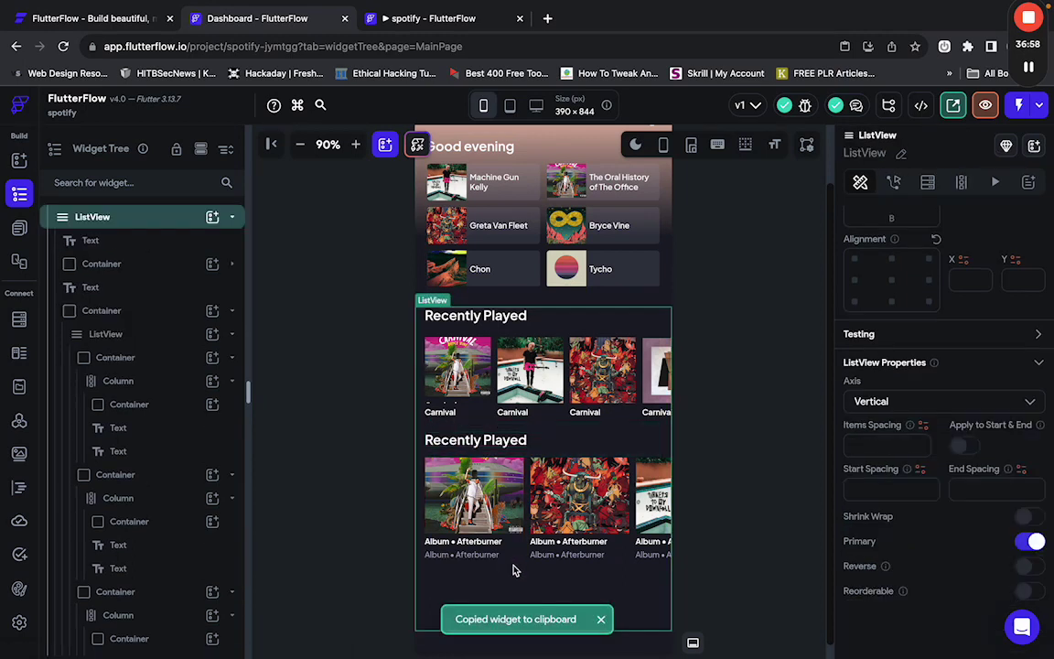
{"action": "scroll", "coordinate": [528, 529], "scroll_direction": "down", "scroll_amount": 1}
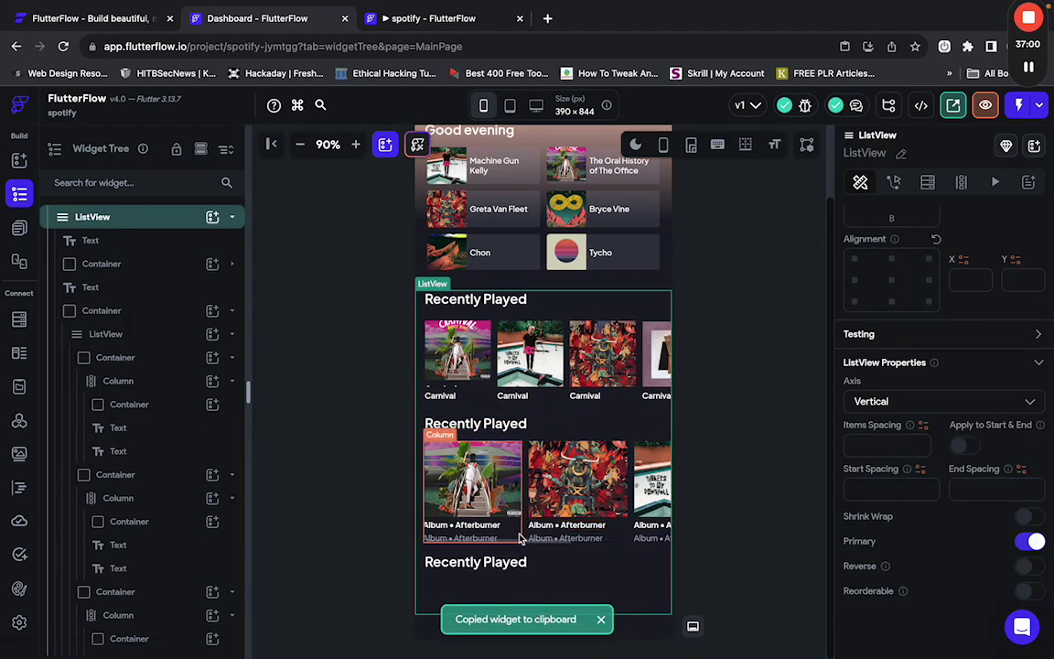
Copy the outer Container of the second section's album row into the vertical ListView, below the third Recently Played heading.
{"action": "left_click", "coordinate": [423, 508]}
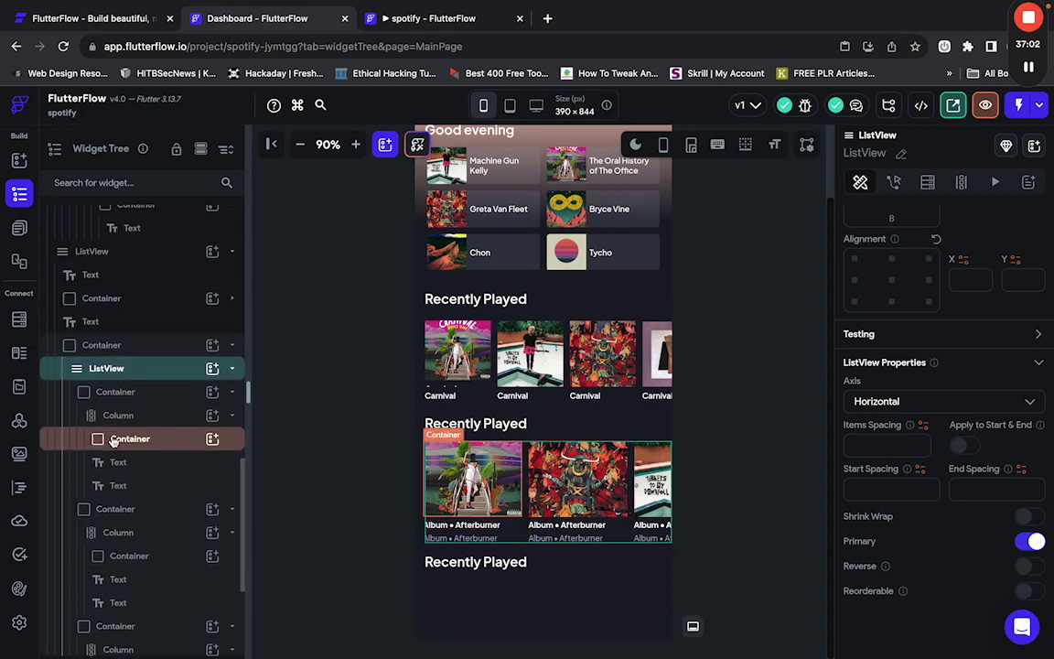
{"action": "left_click", "coordinate": [130, 355]}
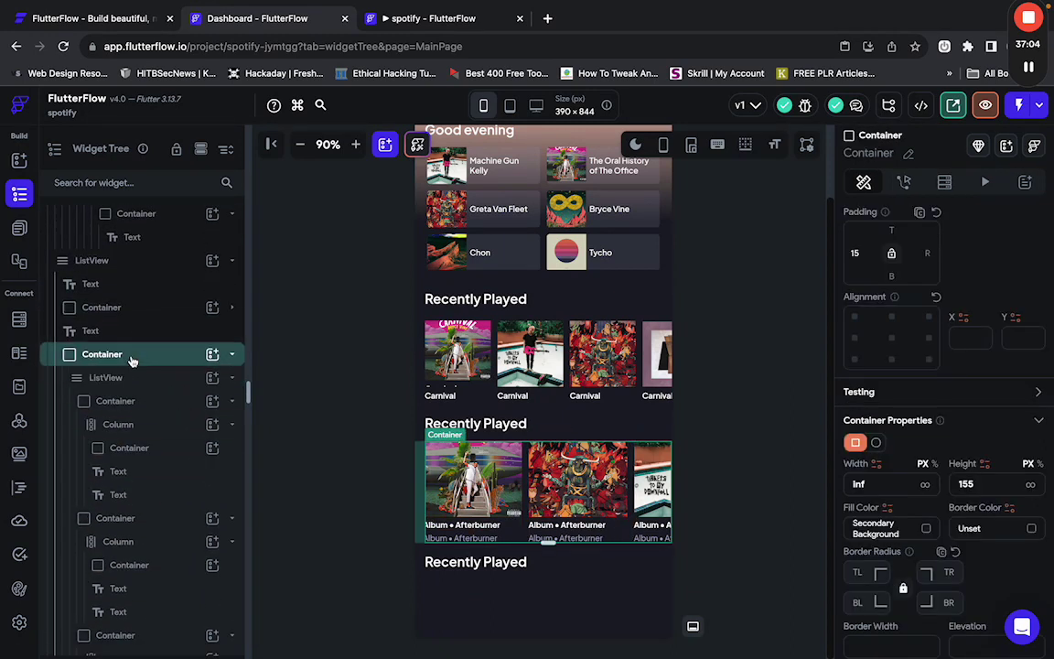
{"action": "key", "text": "ctrl+c"}
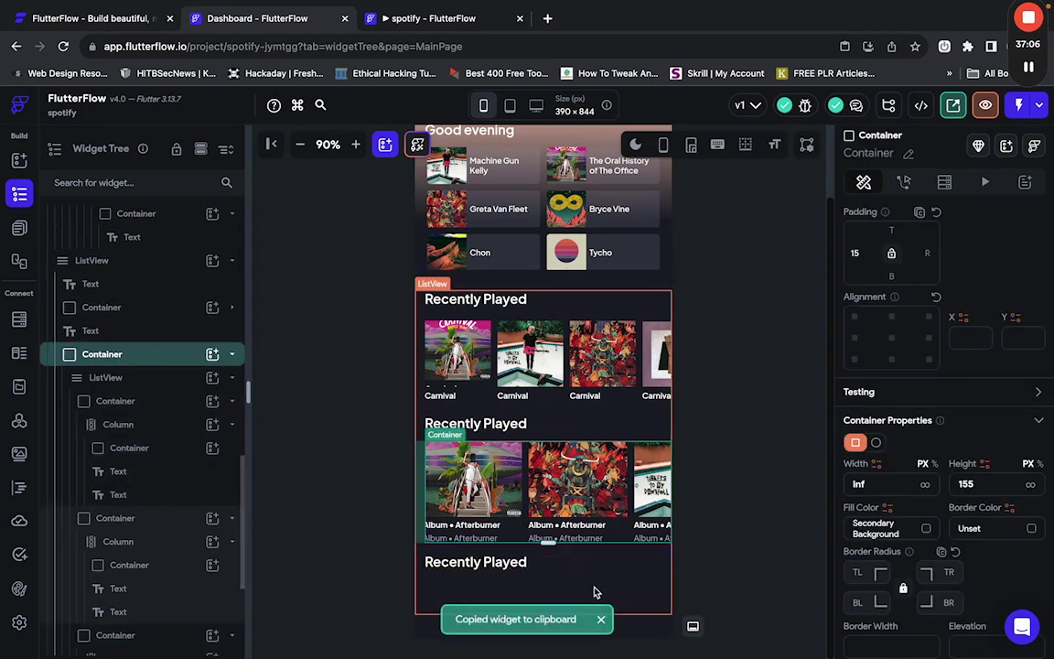
{"action": "key", "text": "ctrl+v"}
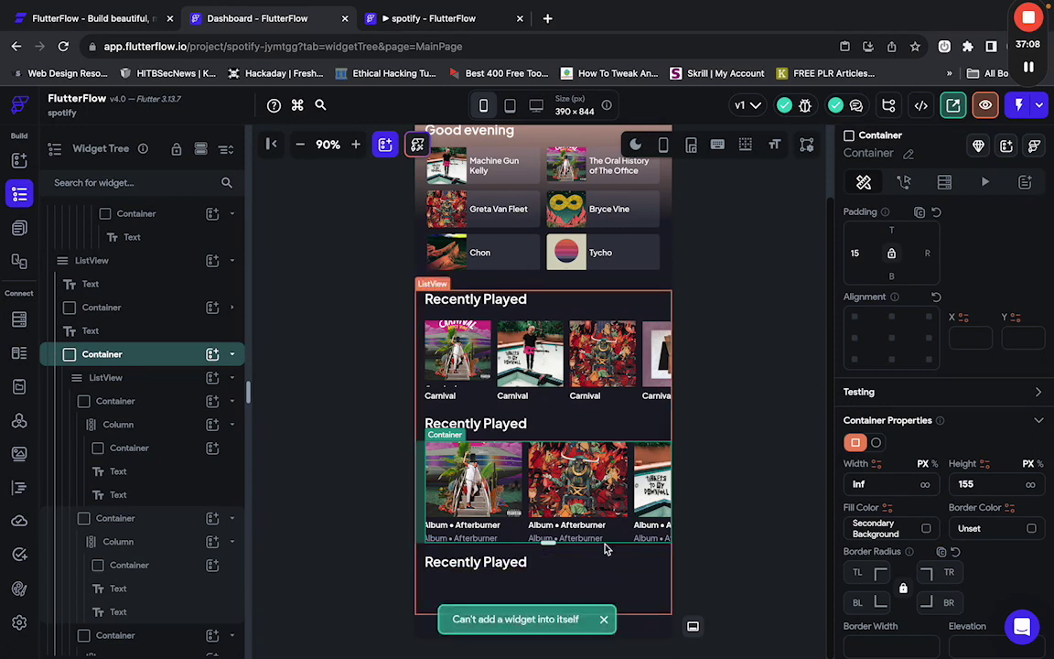
{"action": "left_click", "coordinate": [588, 581]}
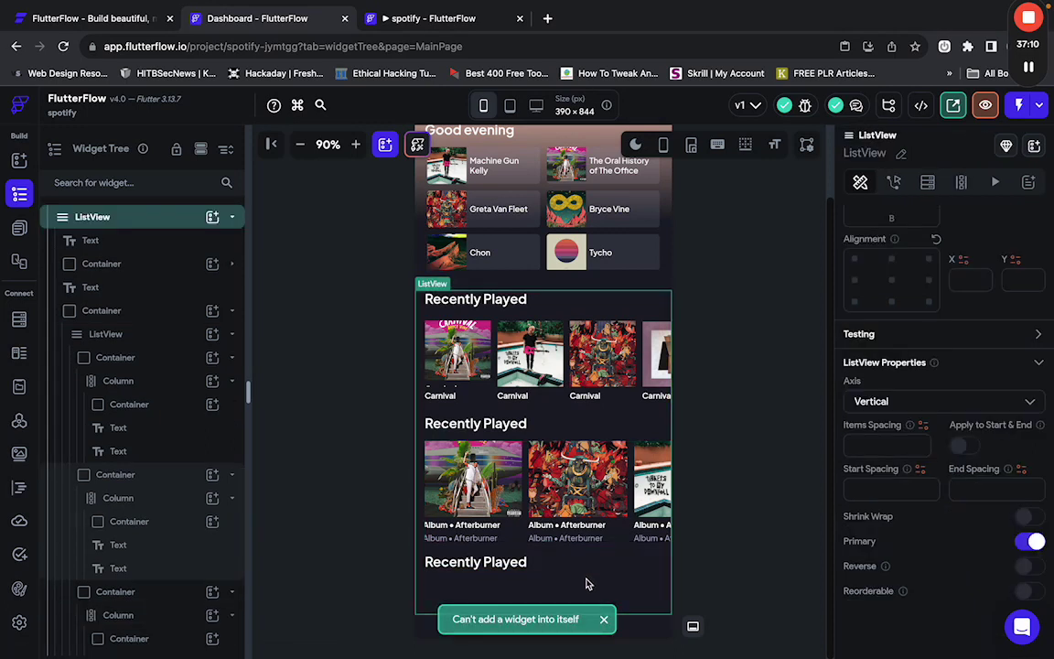
{"action": "scroll", "coordinate": [582, 549], "scroll_direction": "down", "scroll_amount": 1}
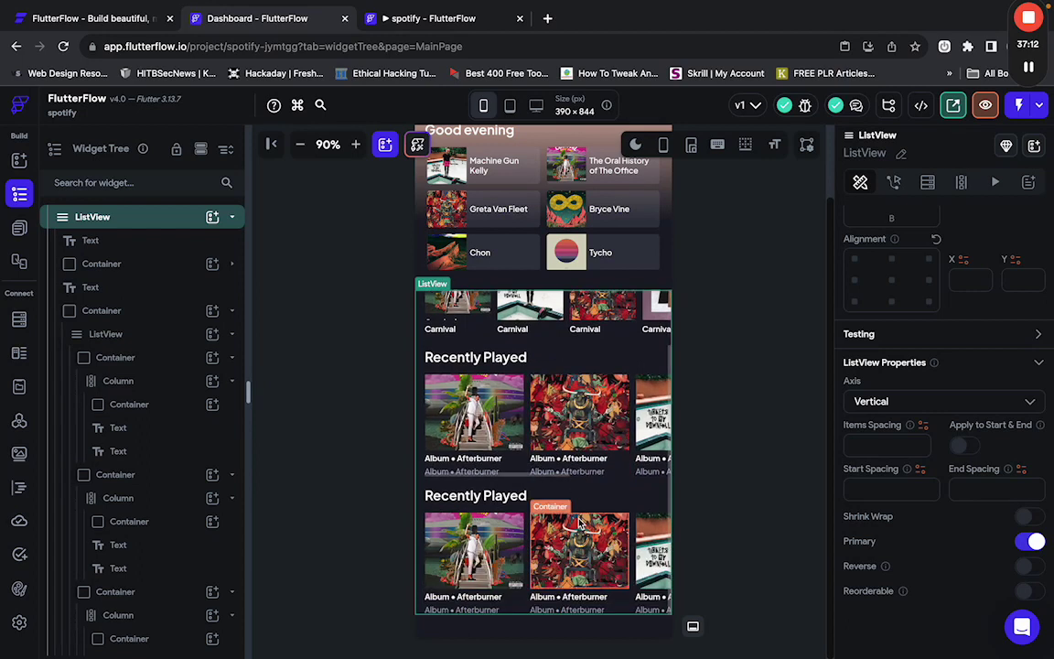
{"action": "scroll", "coordinate": [578, 523], "scroll_direction": "down", "scroll_amount": 1}
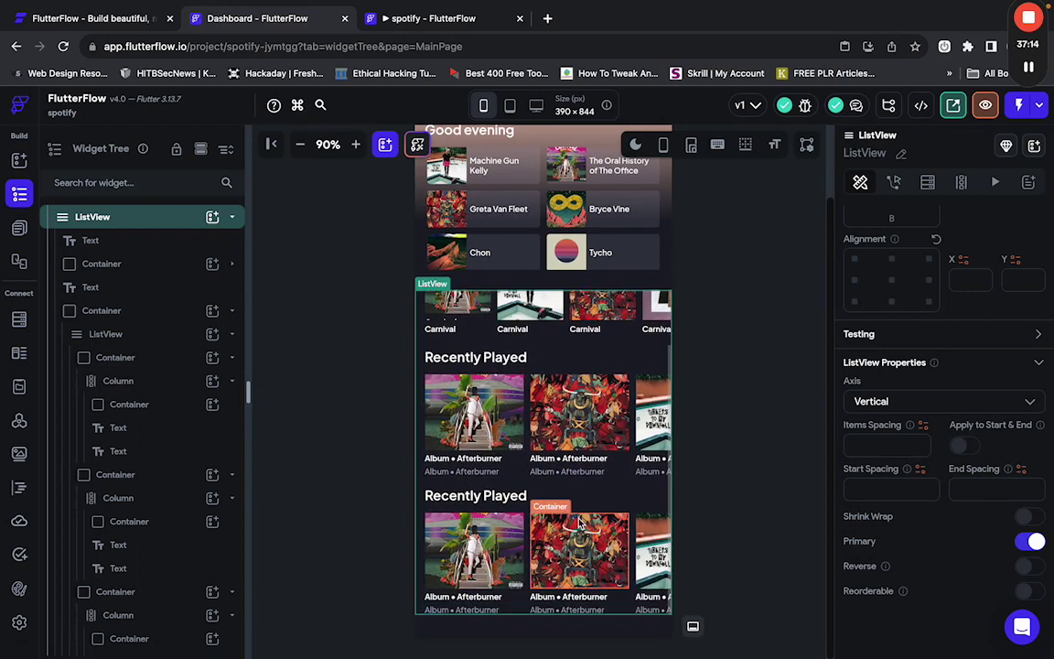
{"action": "scroll", "coordinate": [550, 454], "scroll_direction": "up", "scroll_amount": 3}
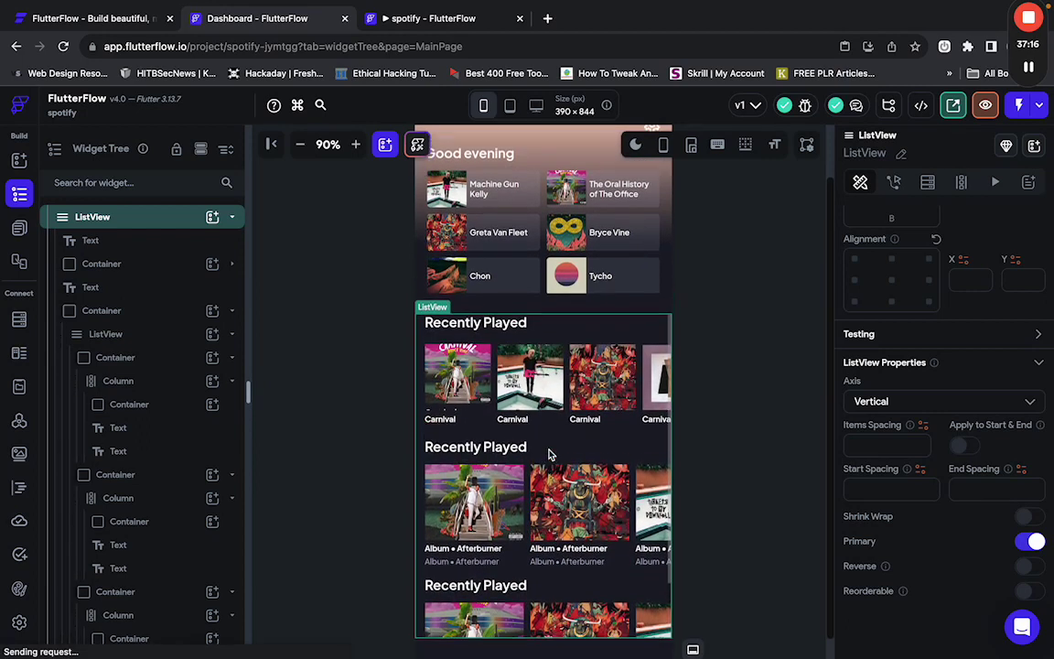
Deselect the ListView and save the project.
{"action": "left_click", "coordinate": [695, 383]}
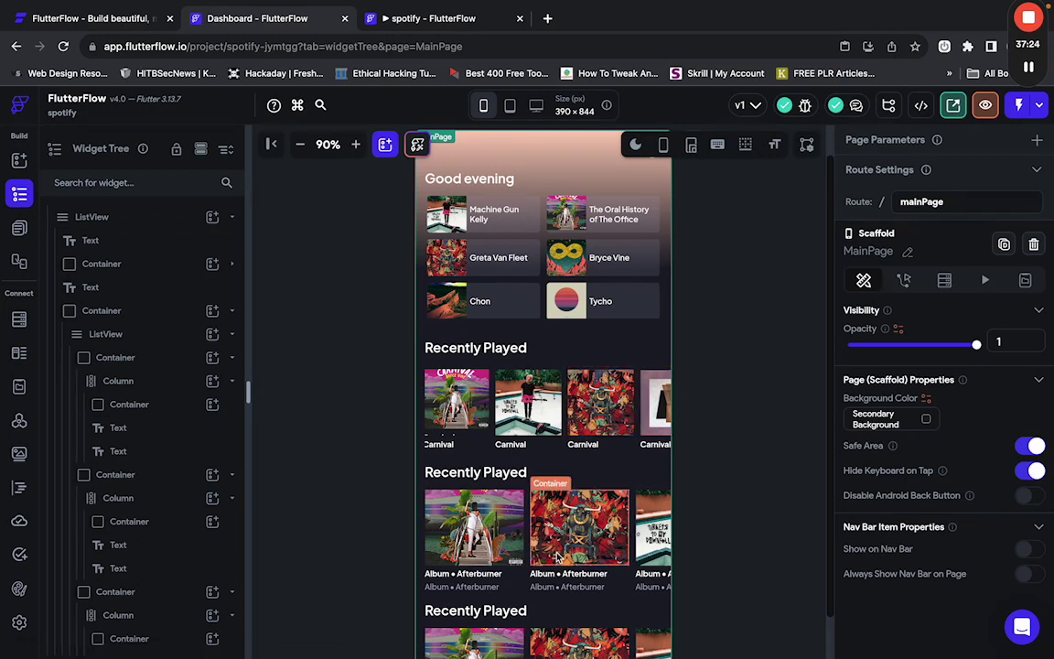
{"action": "scroll", "coordinate": [592, 428], "scroll_direction": "down", "scroll_amount": 3}
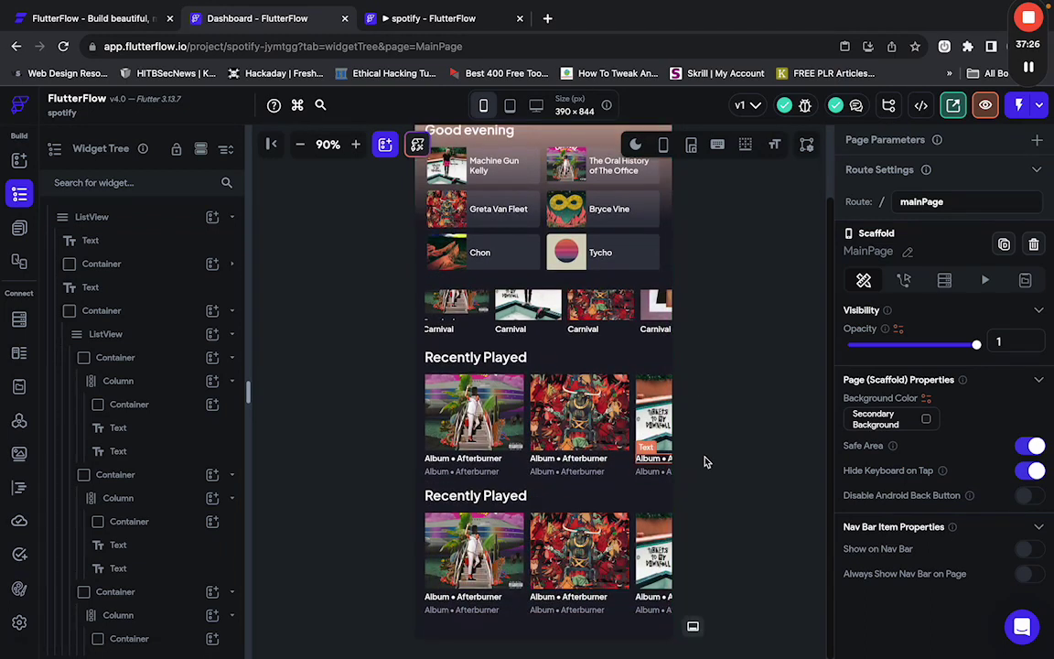
{"action": "key", "text": "ctrl+s"}
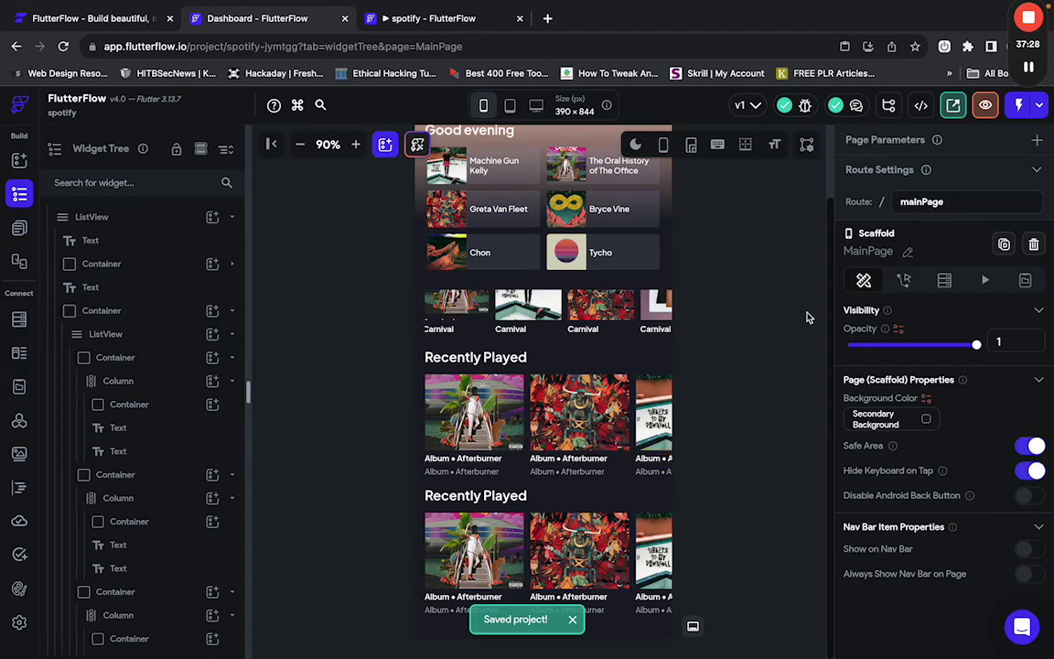
Open a new preview of MainPage, close the old spotify preview tab, and view the rendered home screen.
{"action": "left_click", "coordinate": [985, 105]}
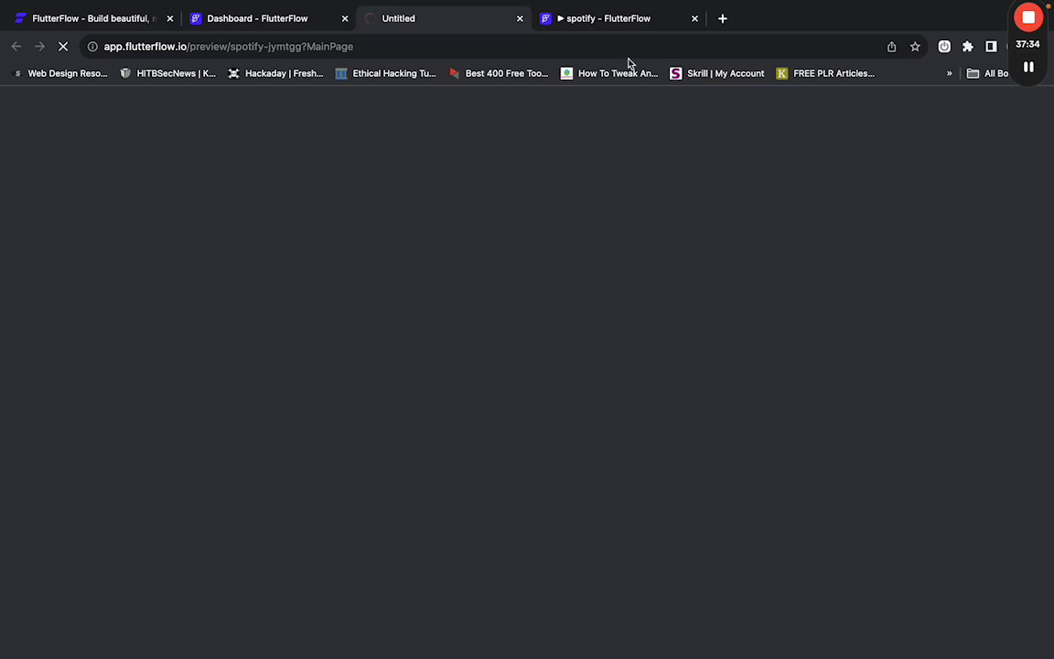
{"action": "left_click", "coordinate": [695, 19]}
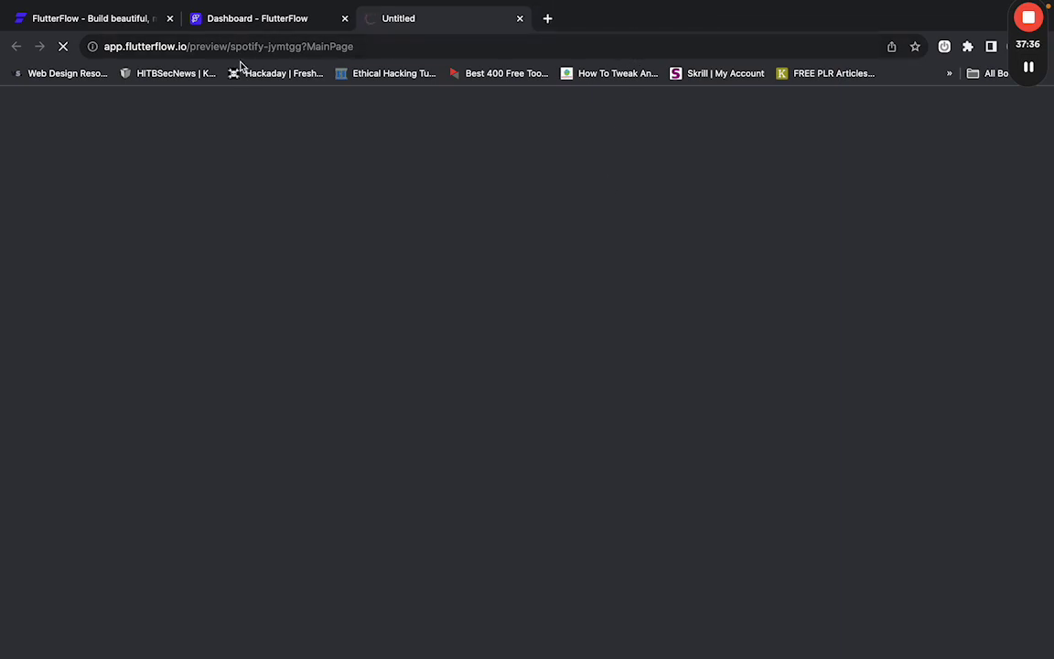
{"action": "left_click", "coordinate": [274, 20]}
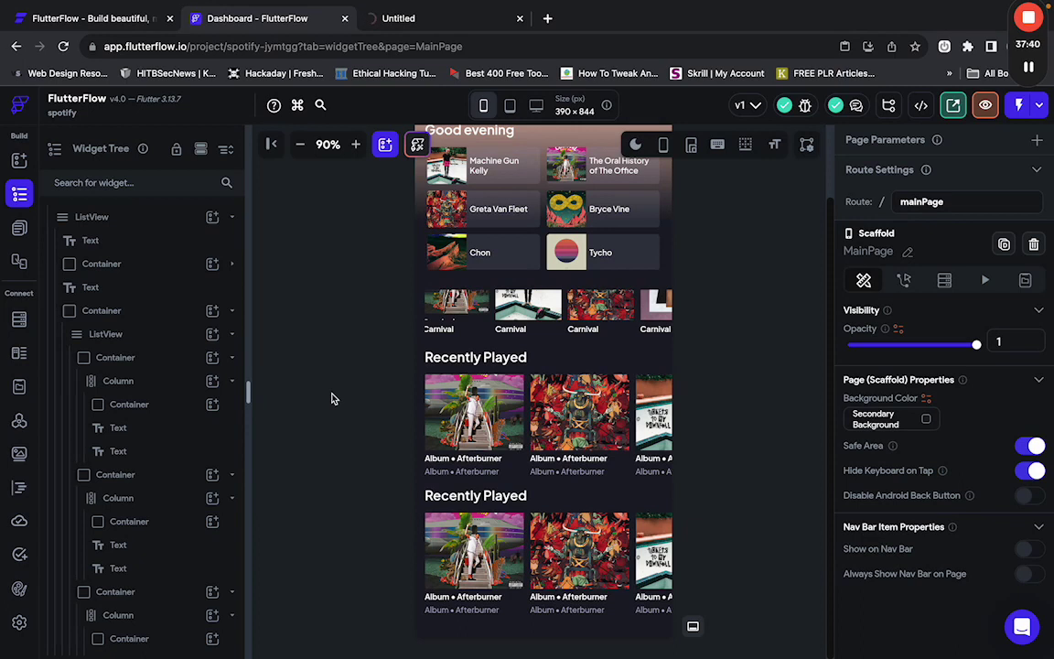
{"action": "left_click", "coordinate": [481, 18]}
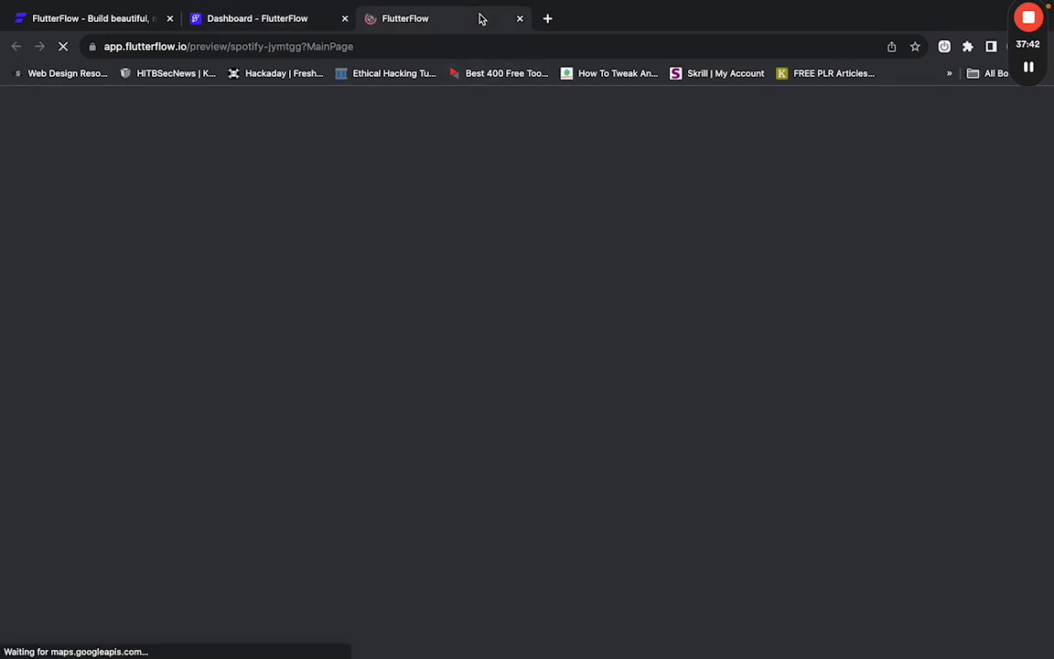
{"action": "mouse_move", "coordinate": [1030, 68]}
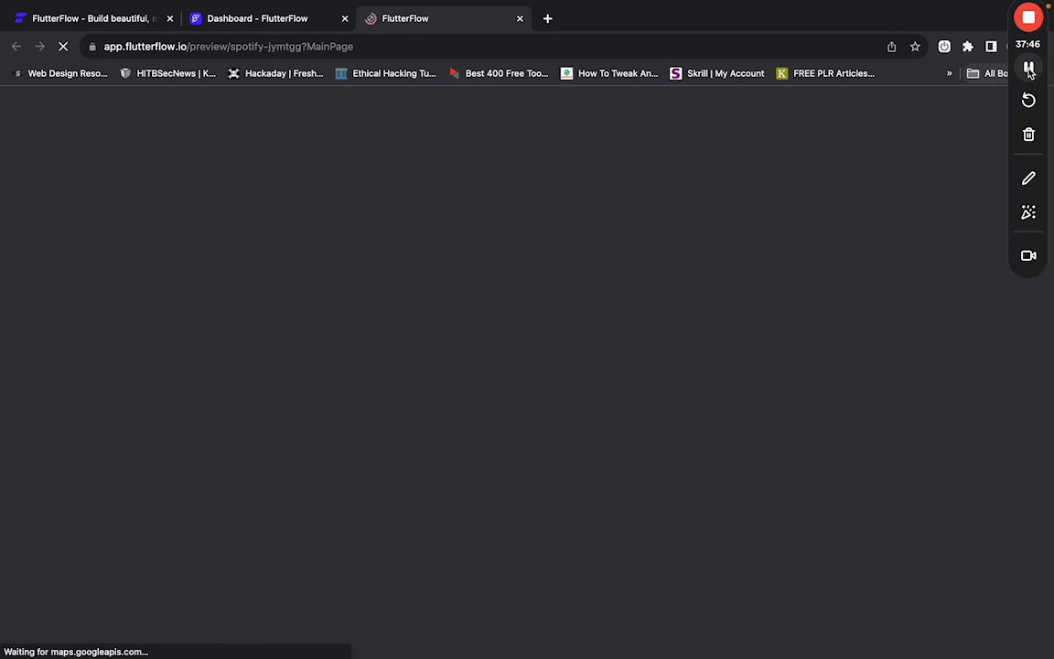
{"action": "left_click", "coordinate": [1030, 69]}
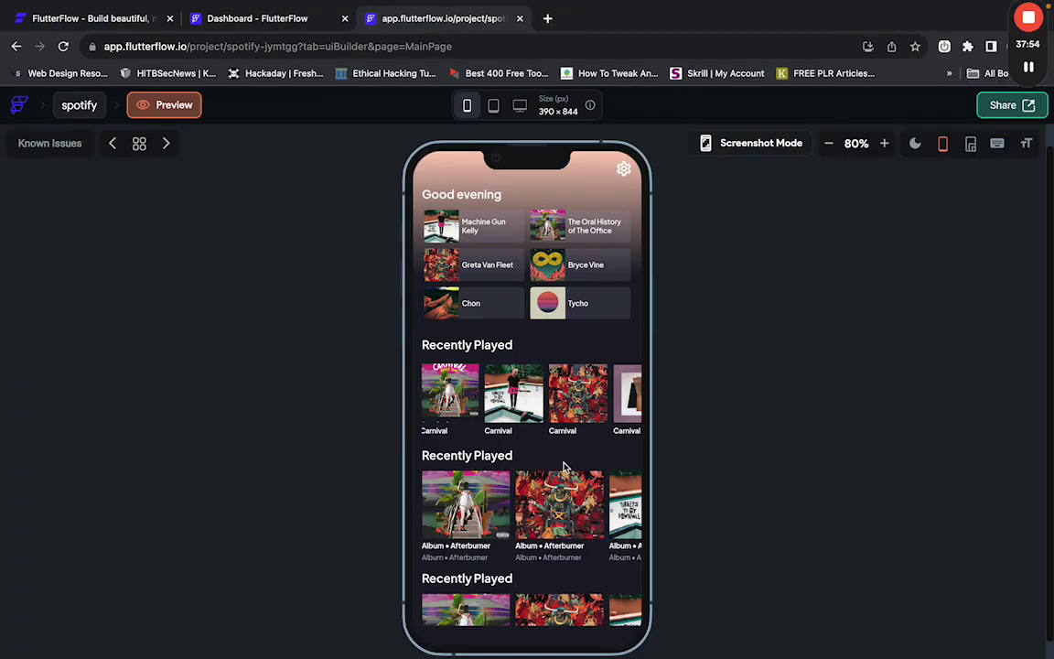
Compare the previewed page with the album sections of the Spotify home screen in the Figma design, and return to the FlutterFlow preview.
{"action": "key", "text": "ctrl+Right"}
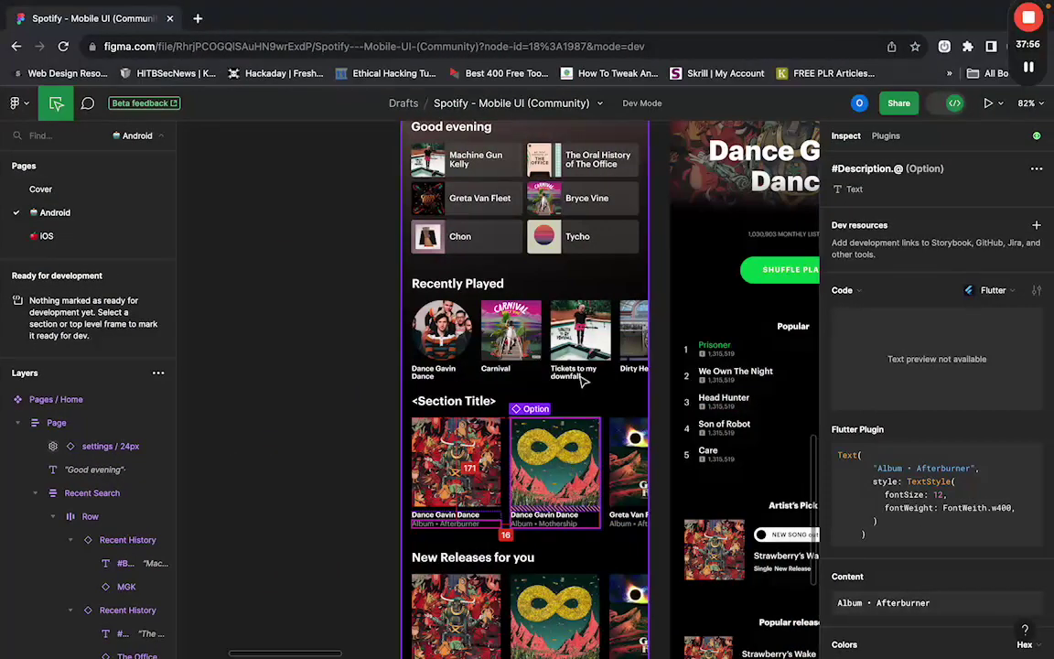
{"action": "scroll", "coordinate": [446, 375], "scroll_direction": "down", "scroll_amount": 3}
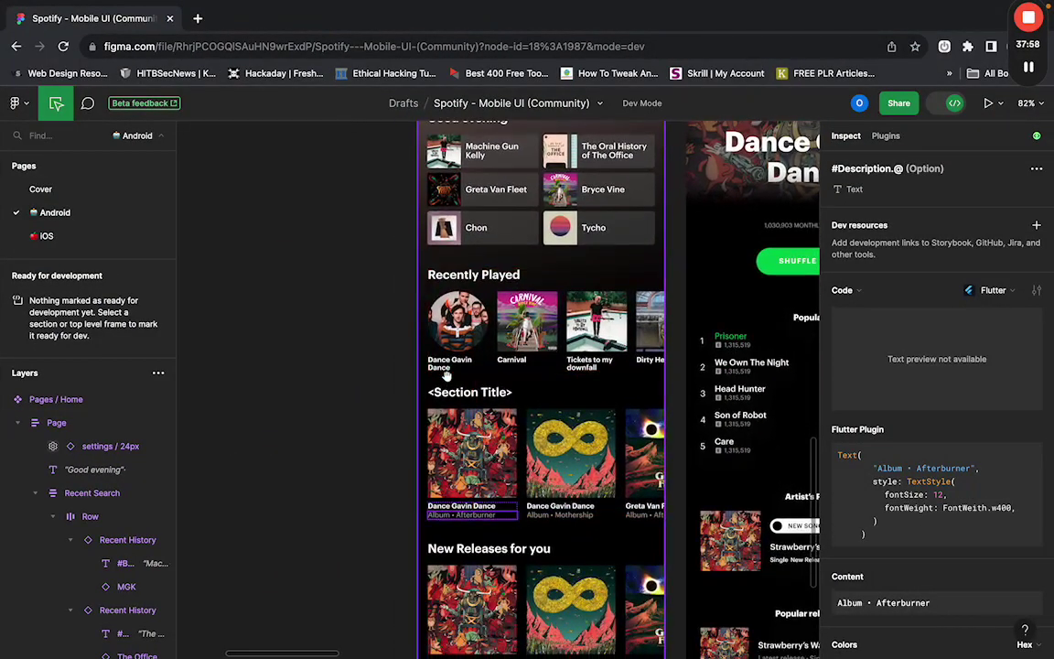
{"action": "key", "text": "ctrl+Left"}
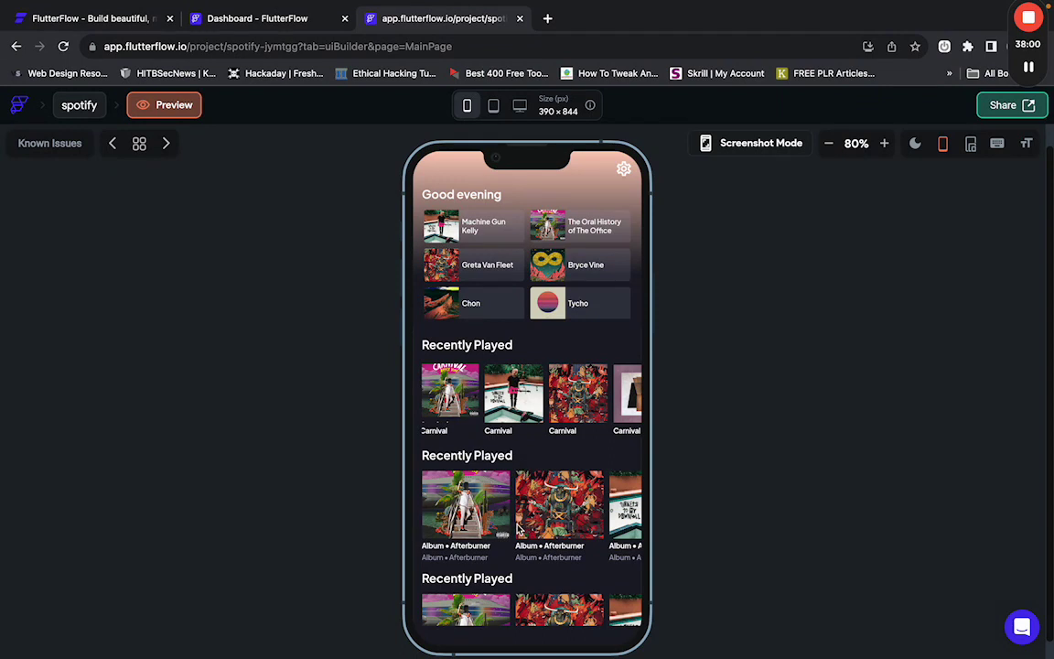
Test the preview's vertical page scrolling and the horizontal scrolling of the album rows in all three Recently Played sections.
{"action": "scroll", "coordinate": [494, 480], "scroll_direction": "down", "scroll_amount": 3}
{"action": "left_click_drag", "start_coordinate": [527, 475], "coordinate": [562, 345]}
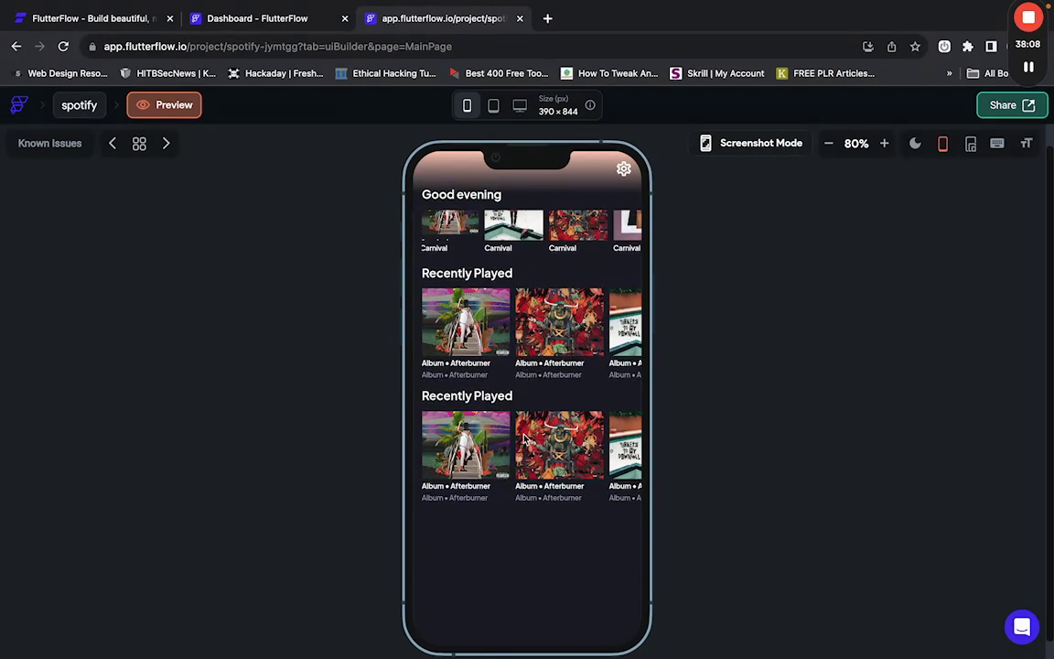
{"action": "scroll", "coordinate": [524, 334], "scroll_direction": "right", "scroll_amount": 2}
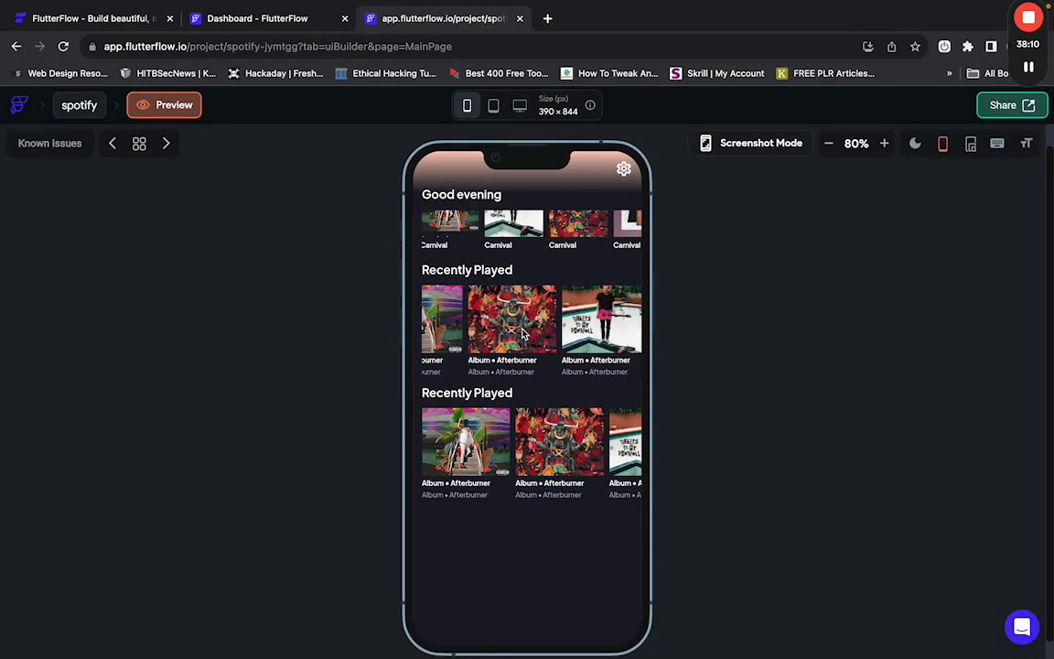
{"action": "scroll", "coordinate": [523, 334], "scroll_direction": "right", "scroll_amount": 2}
{"action": "scroll", "coordinate": [568, 329], "scroll_direction": "left", "scroll_amount": 4}
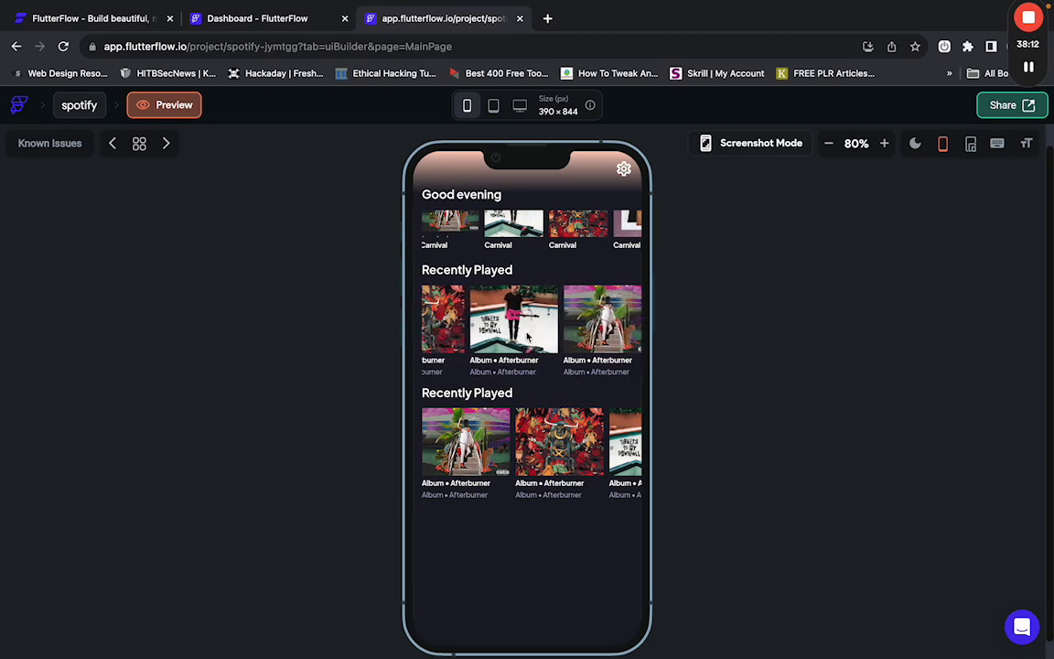
{"action": "scroll", "coordinate": [569, 446], "scroll_direction": "right", "scroll_amount": 2}
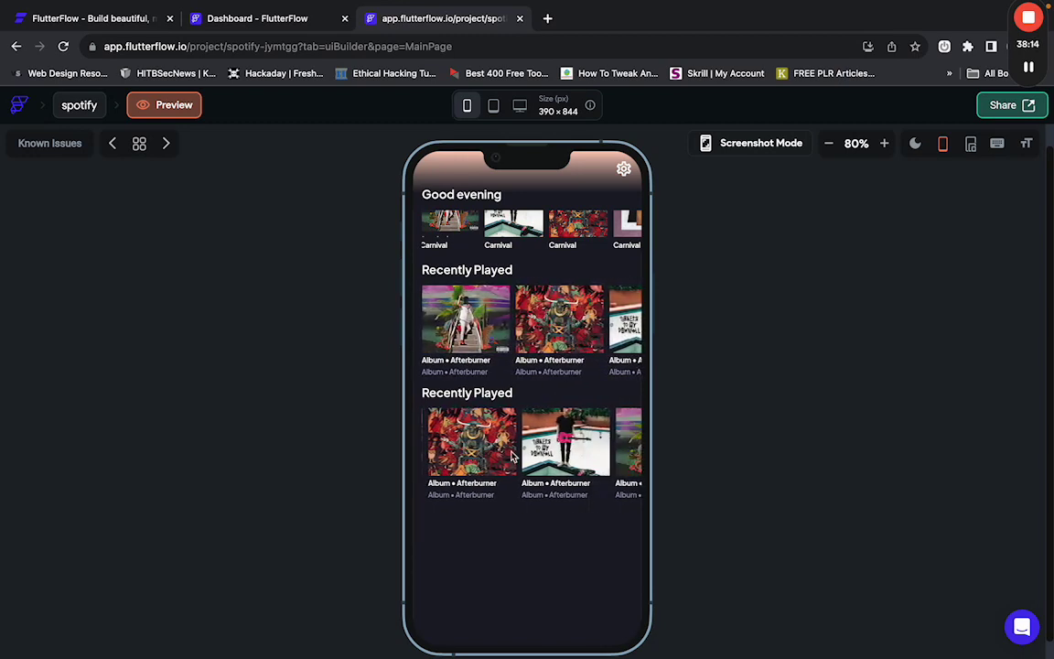
{"action": "scroll", "coordinate": [569, 445], "scroll_direction": "right", "scroll_amount": 3}
{"action": "scroll", "coordinate": [567, 424], "scroll_direction": "up", "scroll_amount": 3}
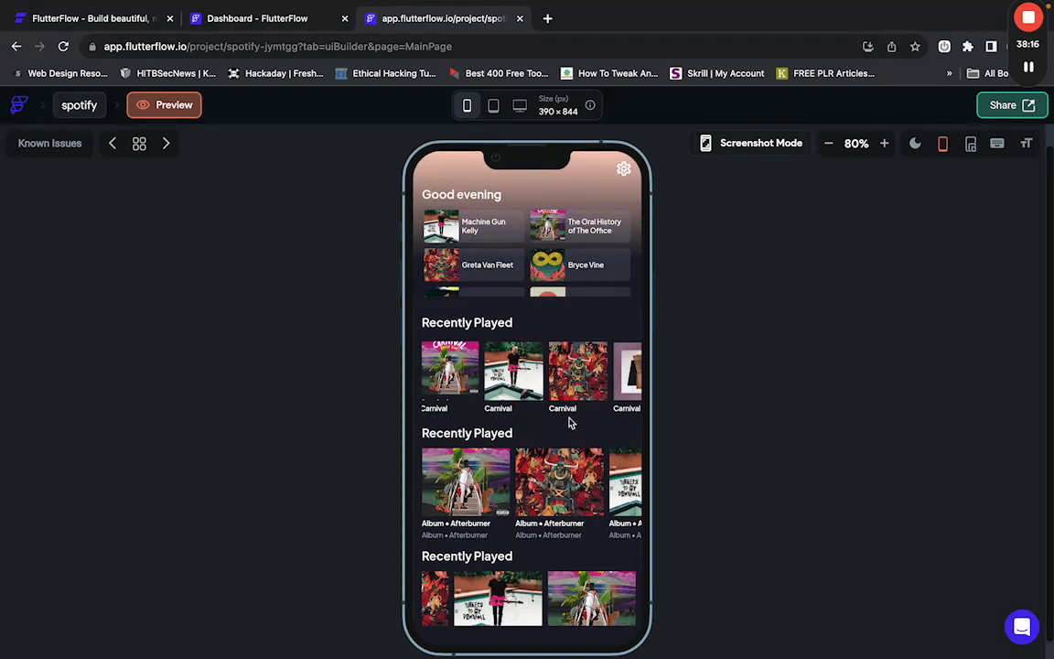
{"action": "scroll", "coordinate": [512, 402], "scroll_direction": "right", "scroll_amount": 2}
{"action": "scroll", "coordinate": [482, 403], "scroll_direction": "left", "scroll_amount": 3}
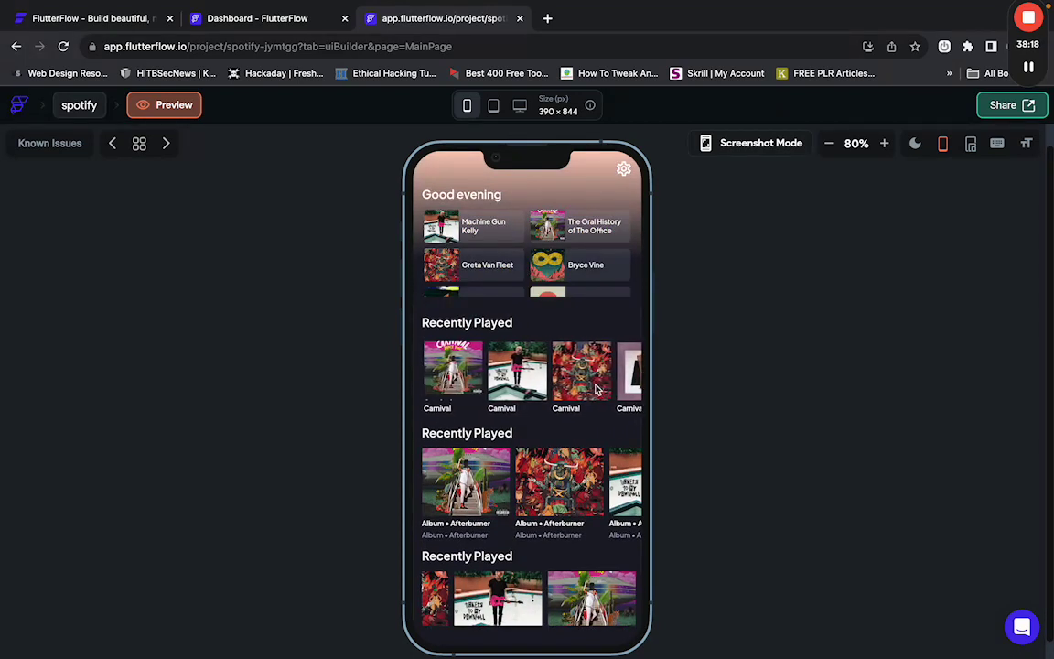
{"action": "scroll", "coordinate": [567, 458], "scroll_direction": "up", "scroll_amount": 2}
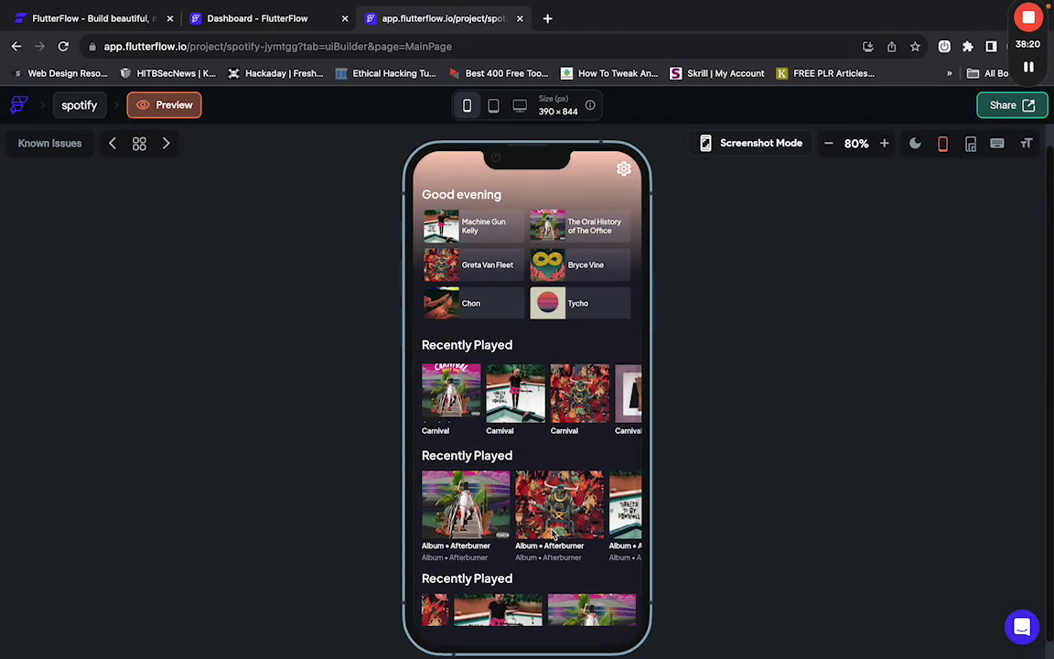